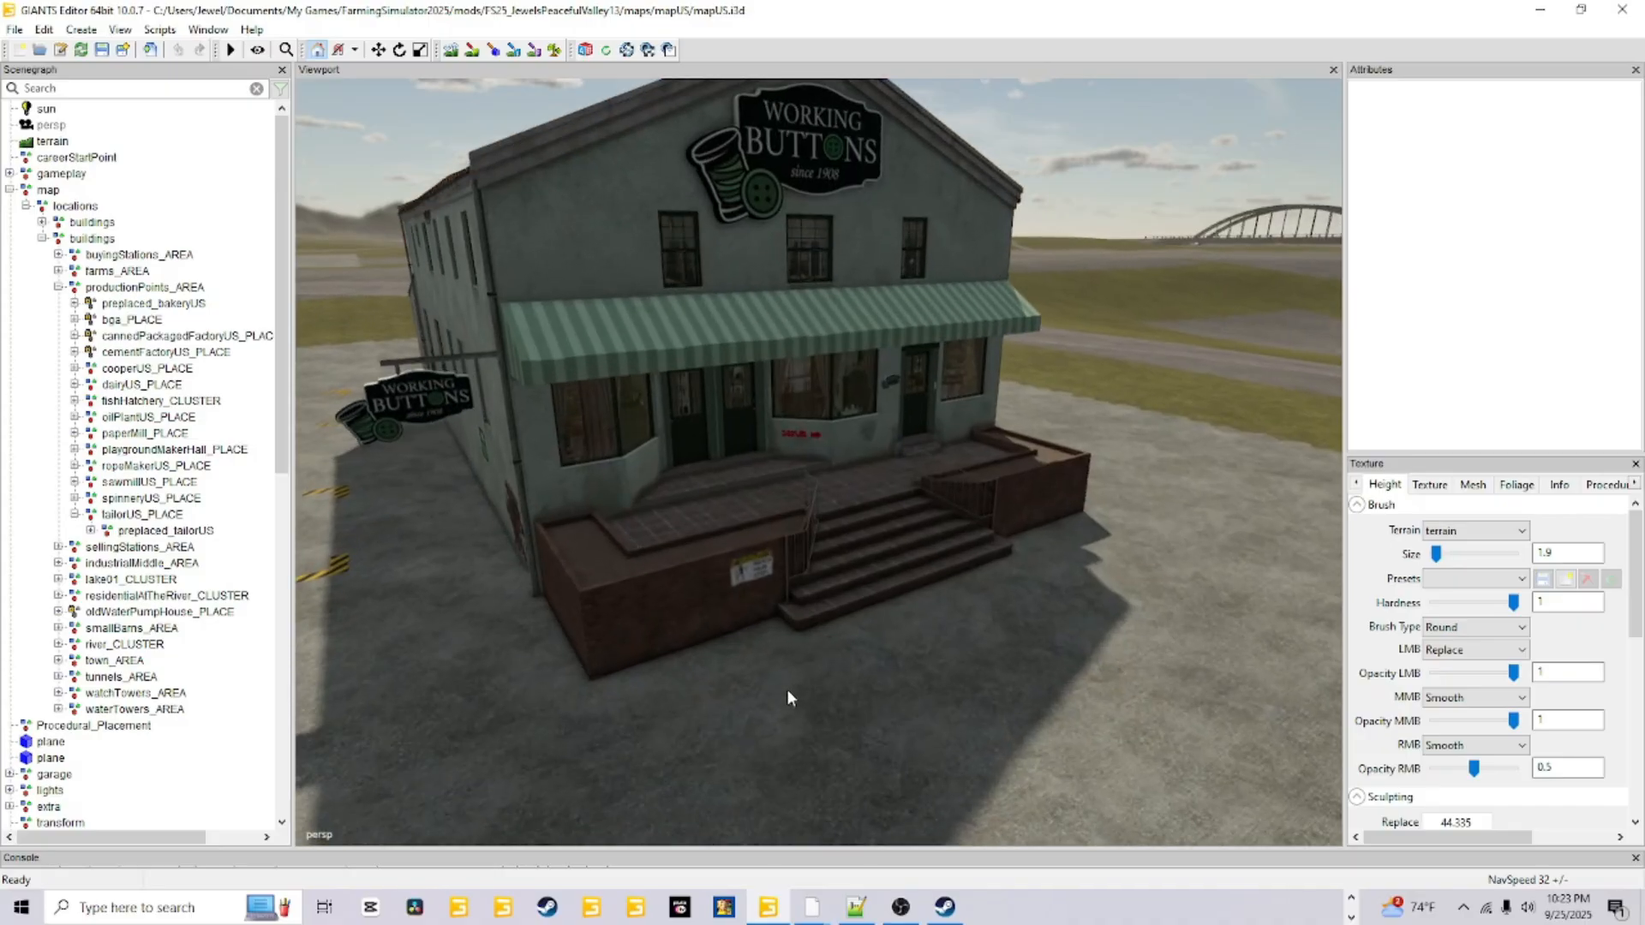
Examine where the tailorUS_PLACE group and its preplaced_tailorUS child sit within the productionPoints_AREA hierarchy
alt+drag(787, 688, 677, 673)
scroll(816, 648, down, 3)
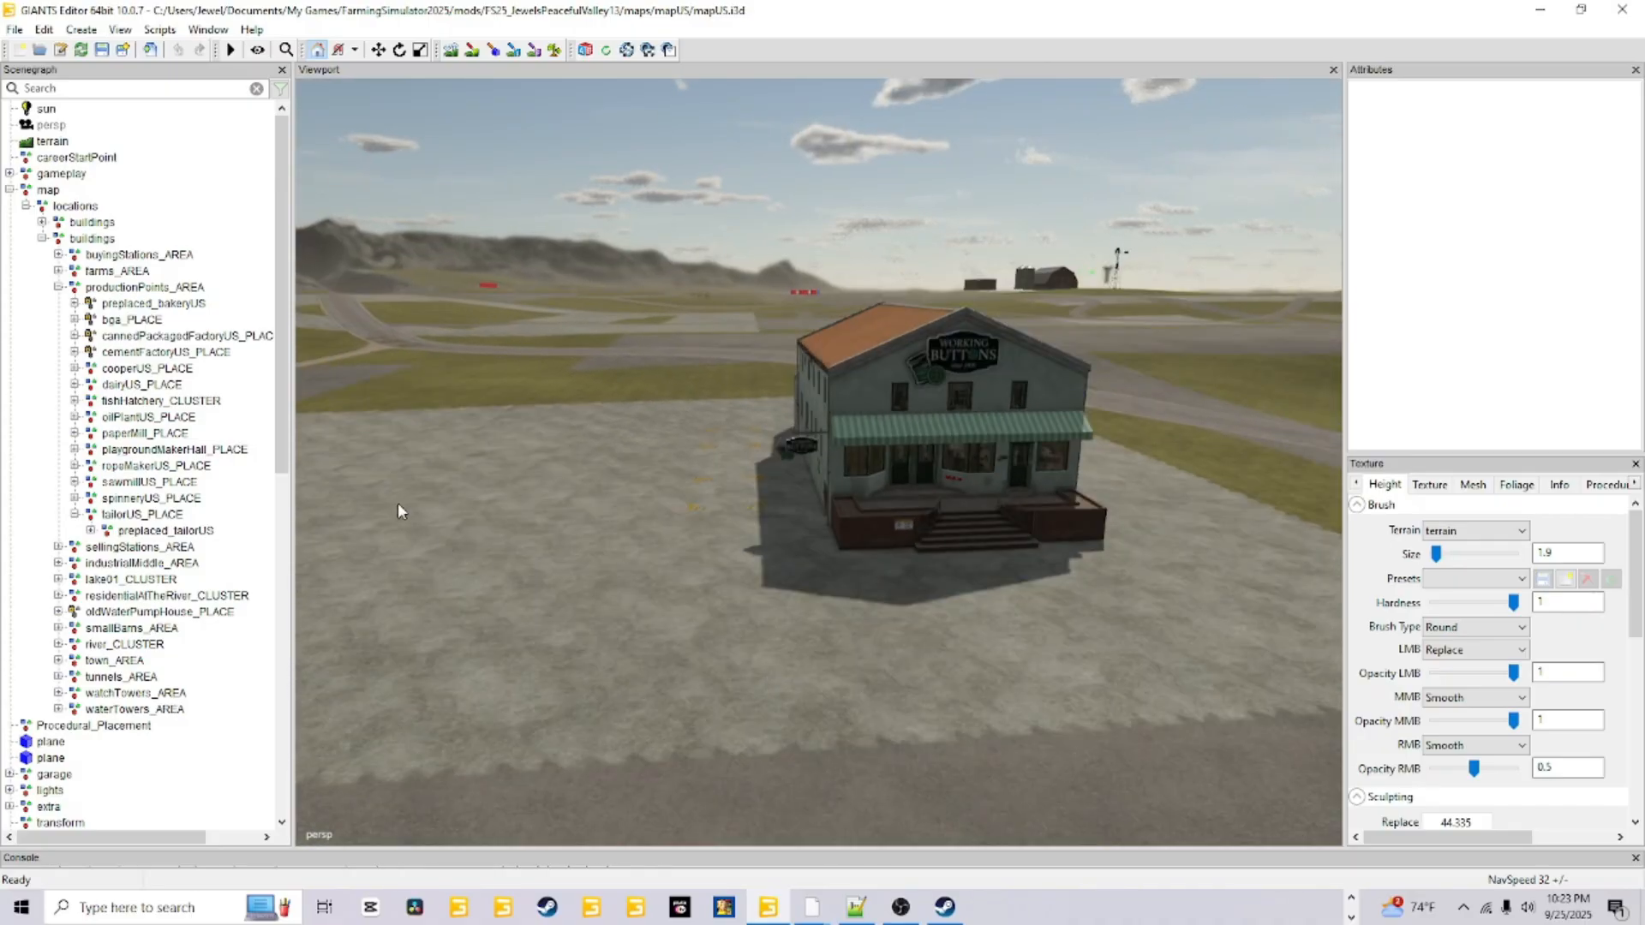
click(125, 515)
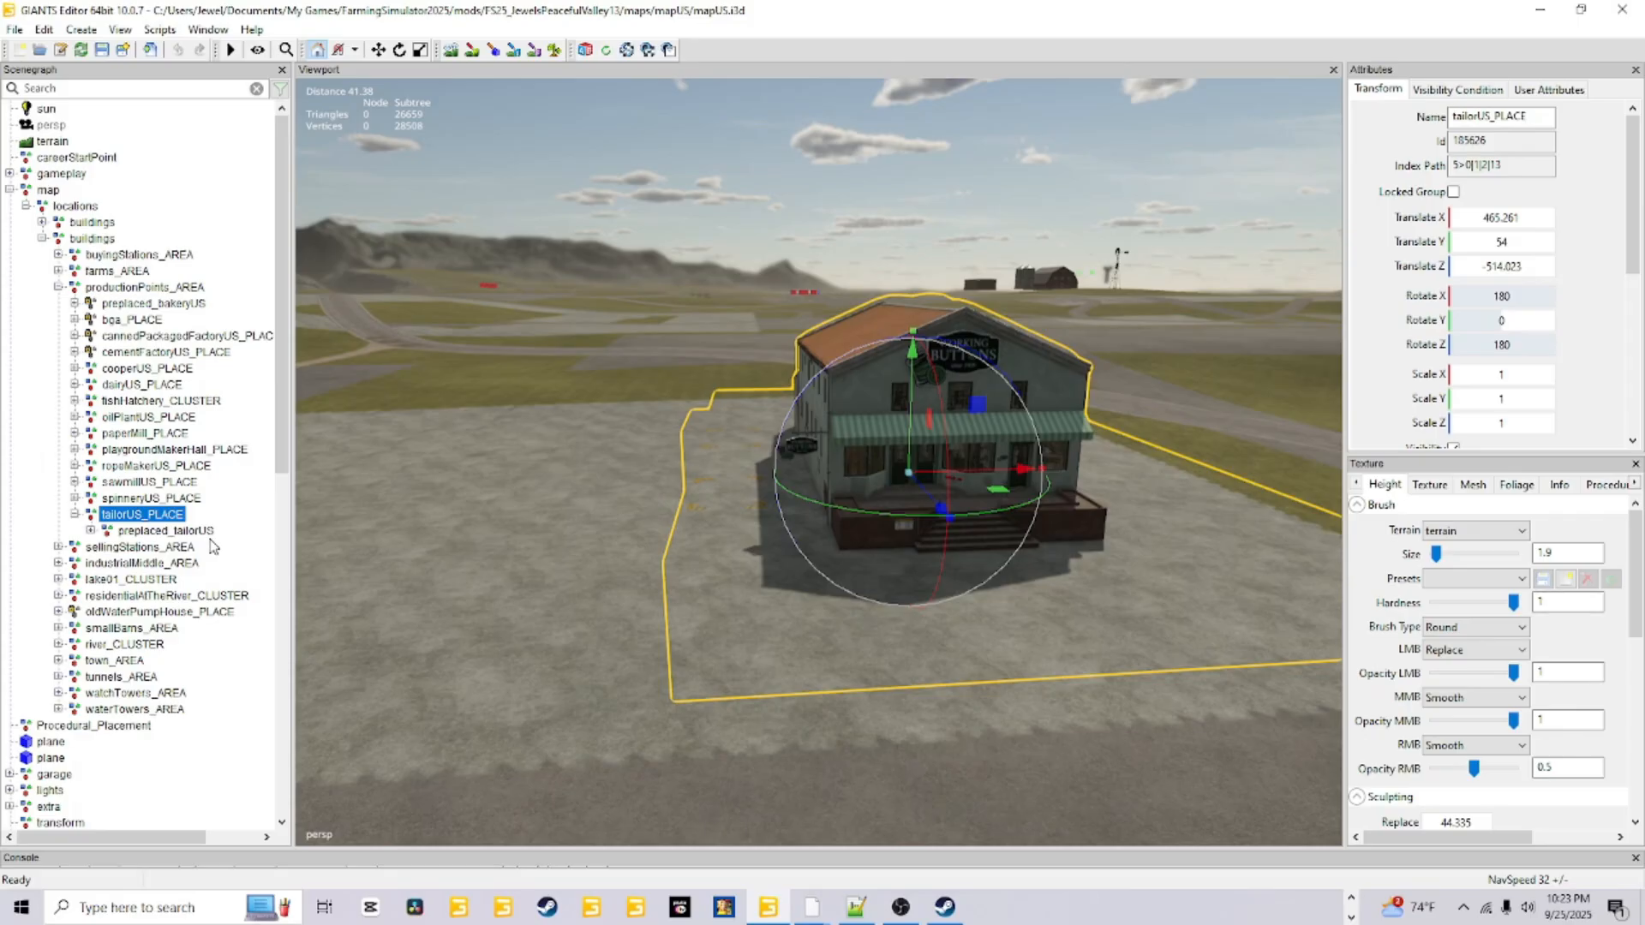
click(129, 289)
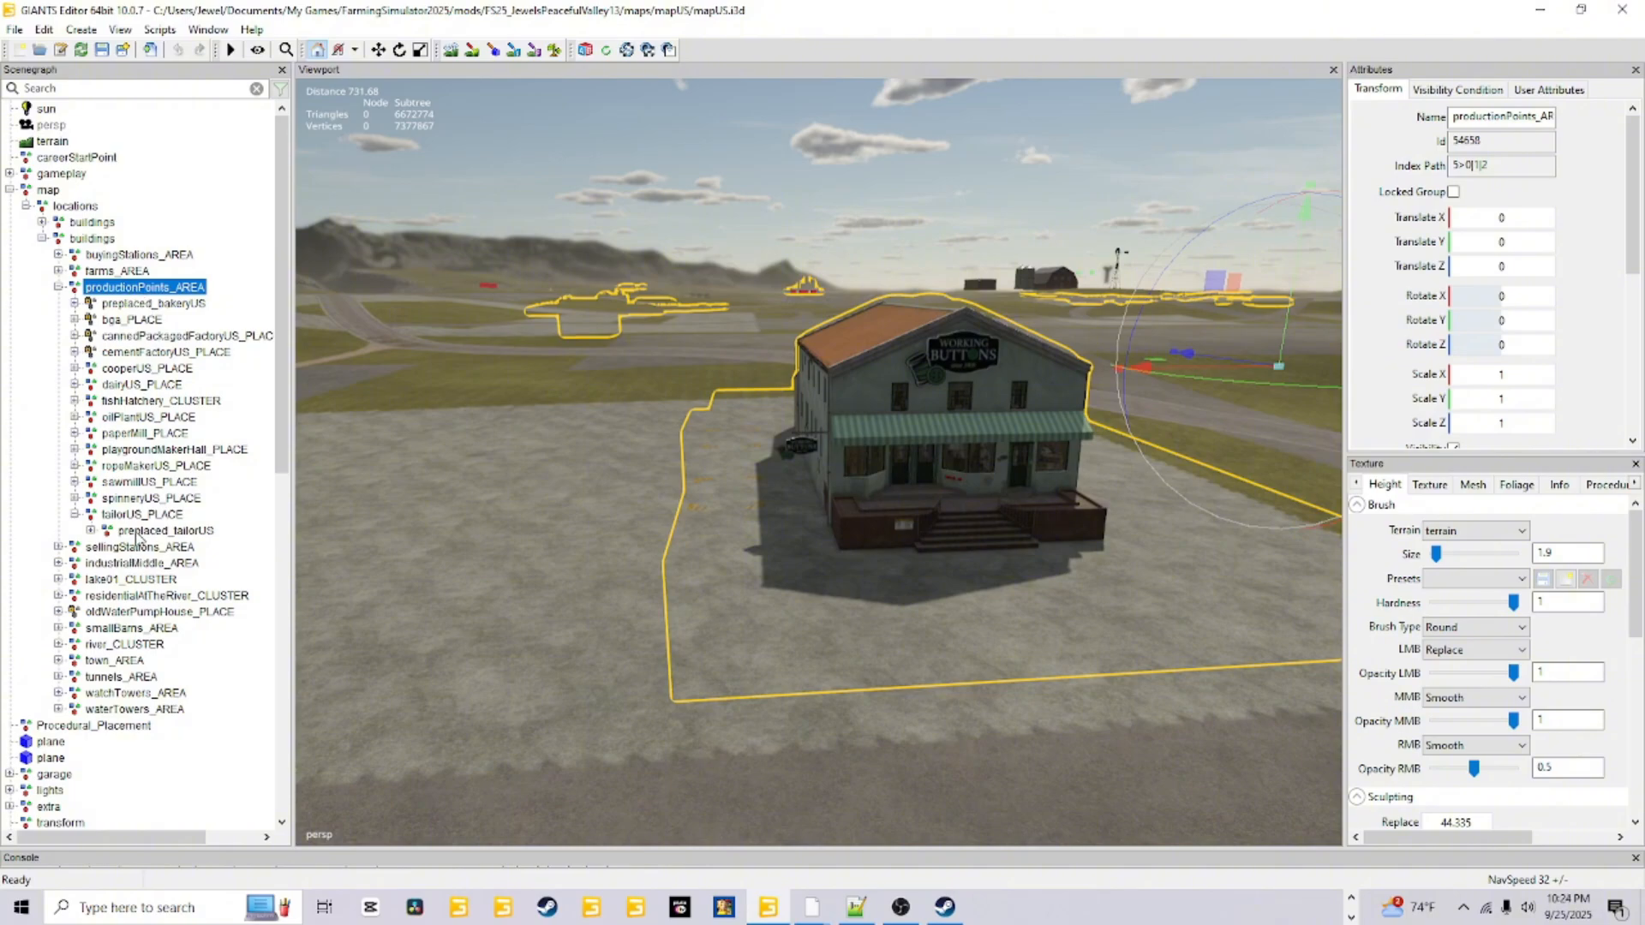
alt+drag(541, 597, 483, 640)
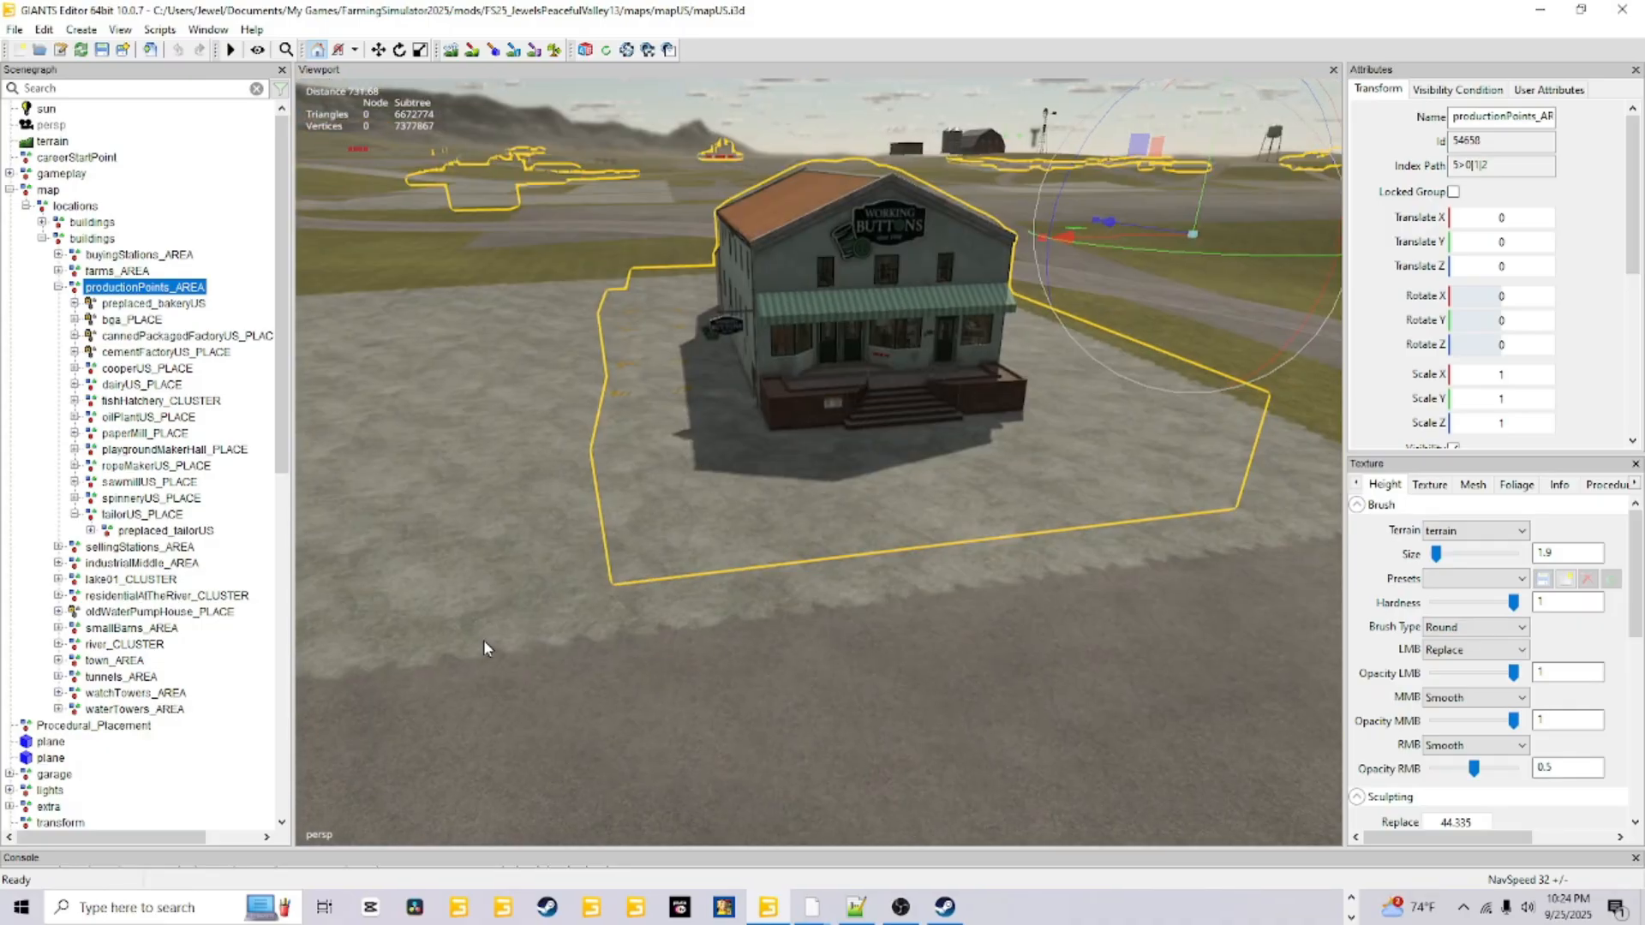
click(133, 514)
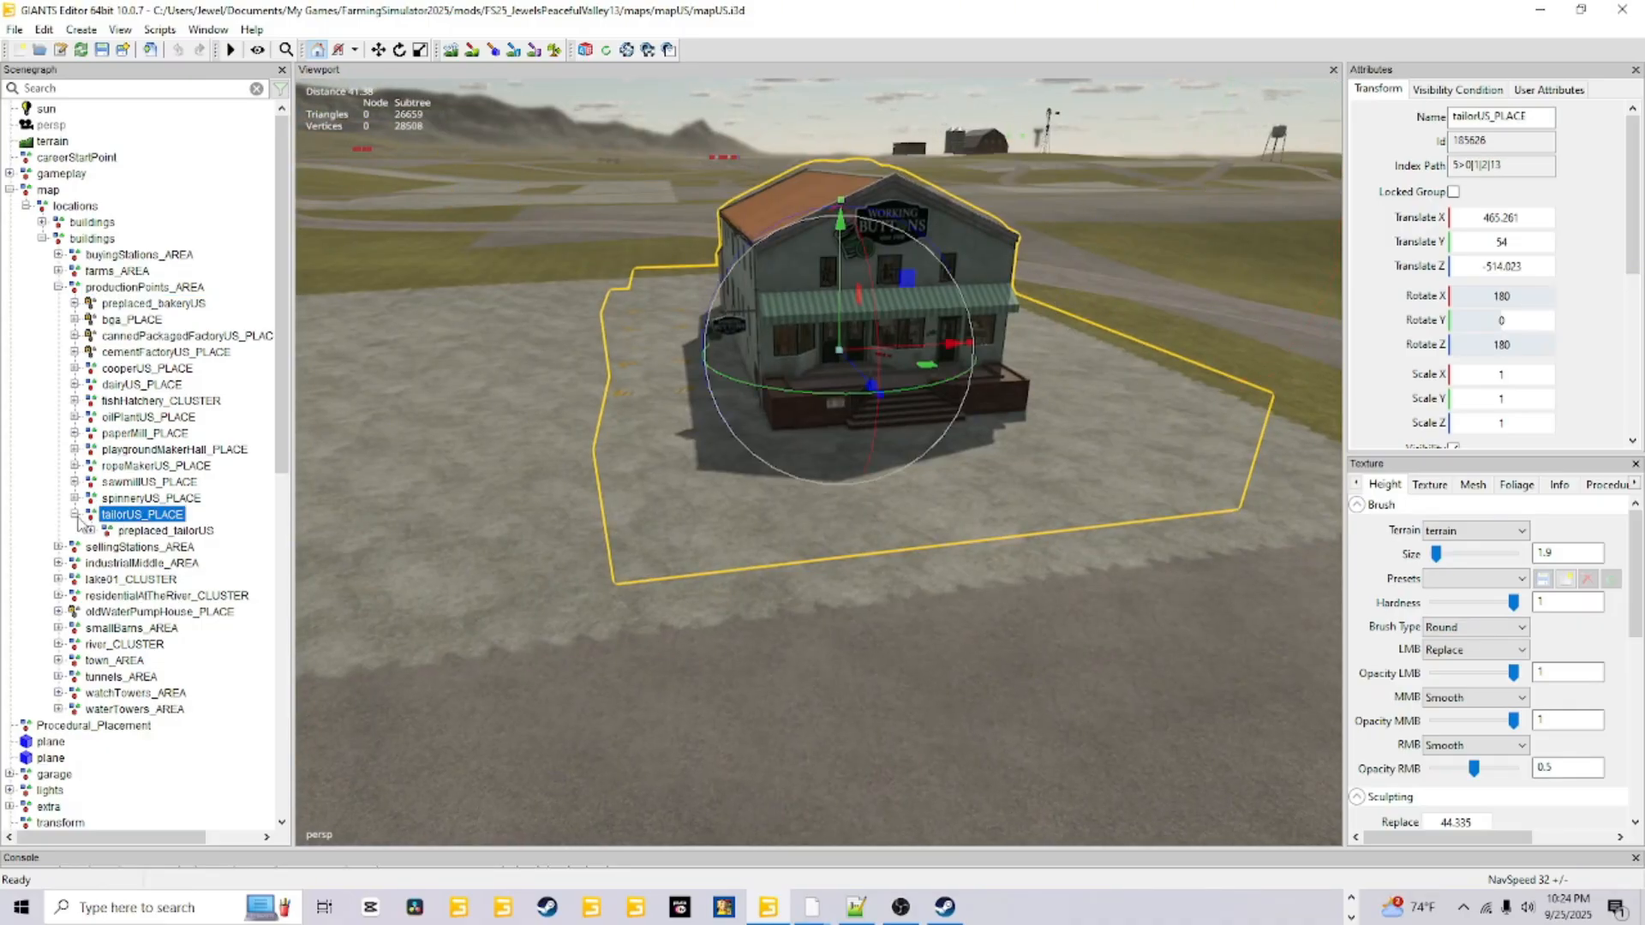
click(75, 515)
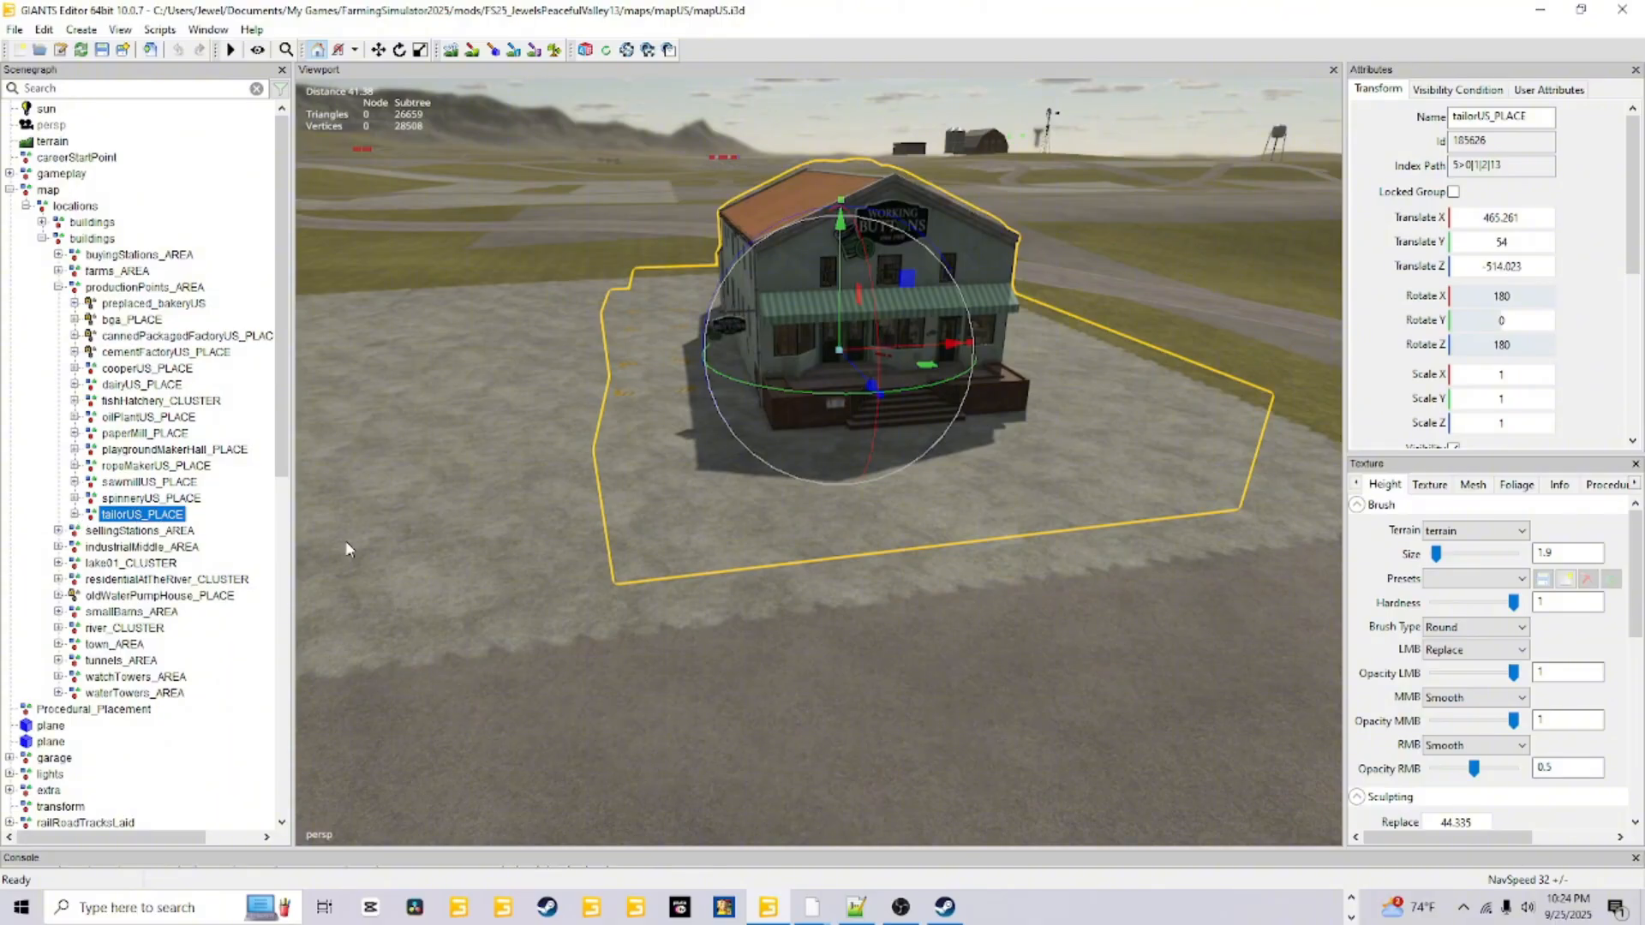
click(75, 514)
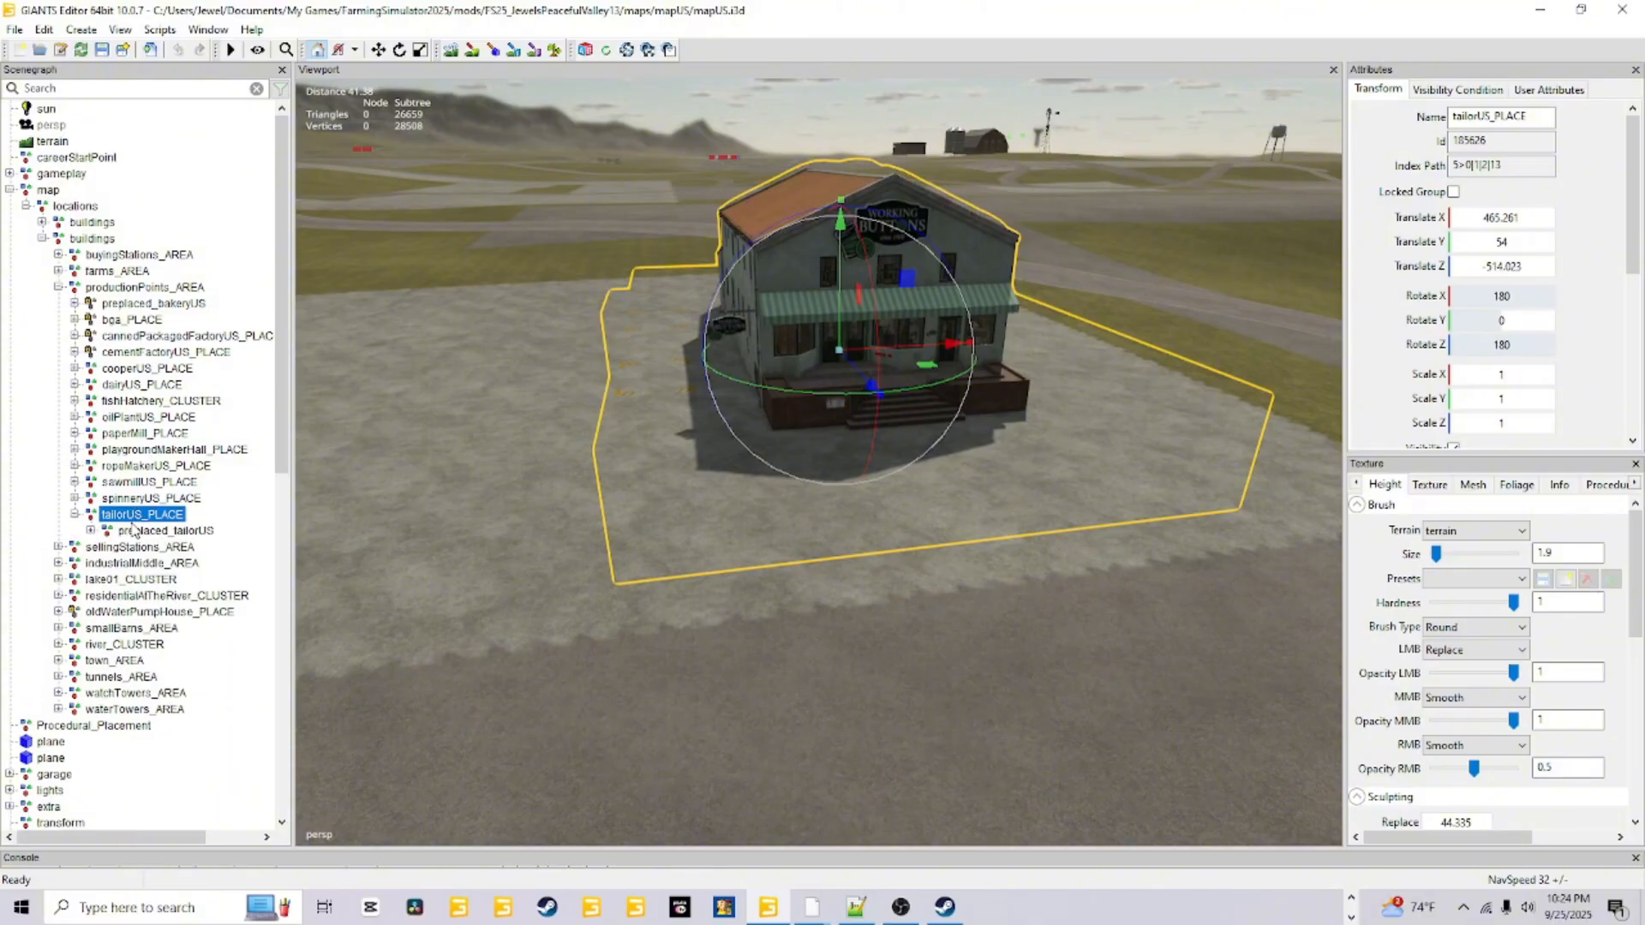
click(75, 514)
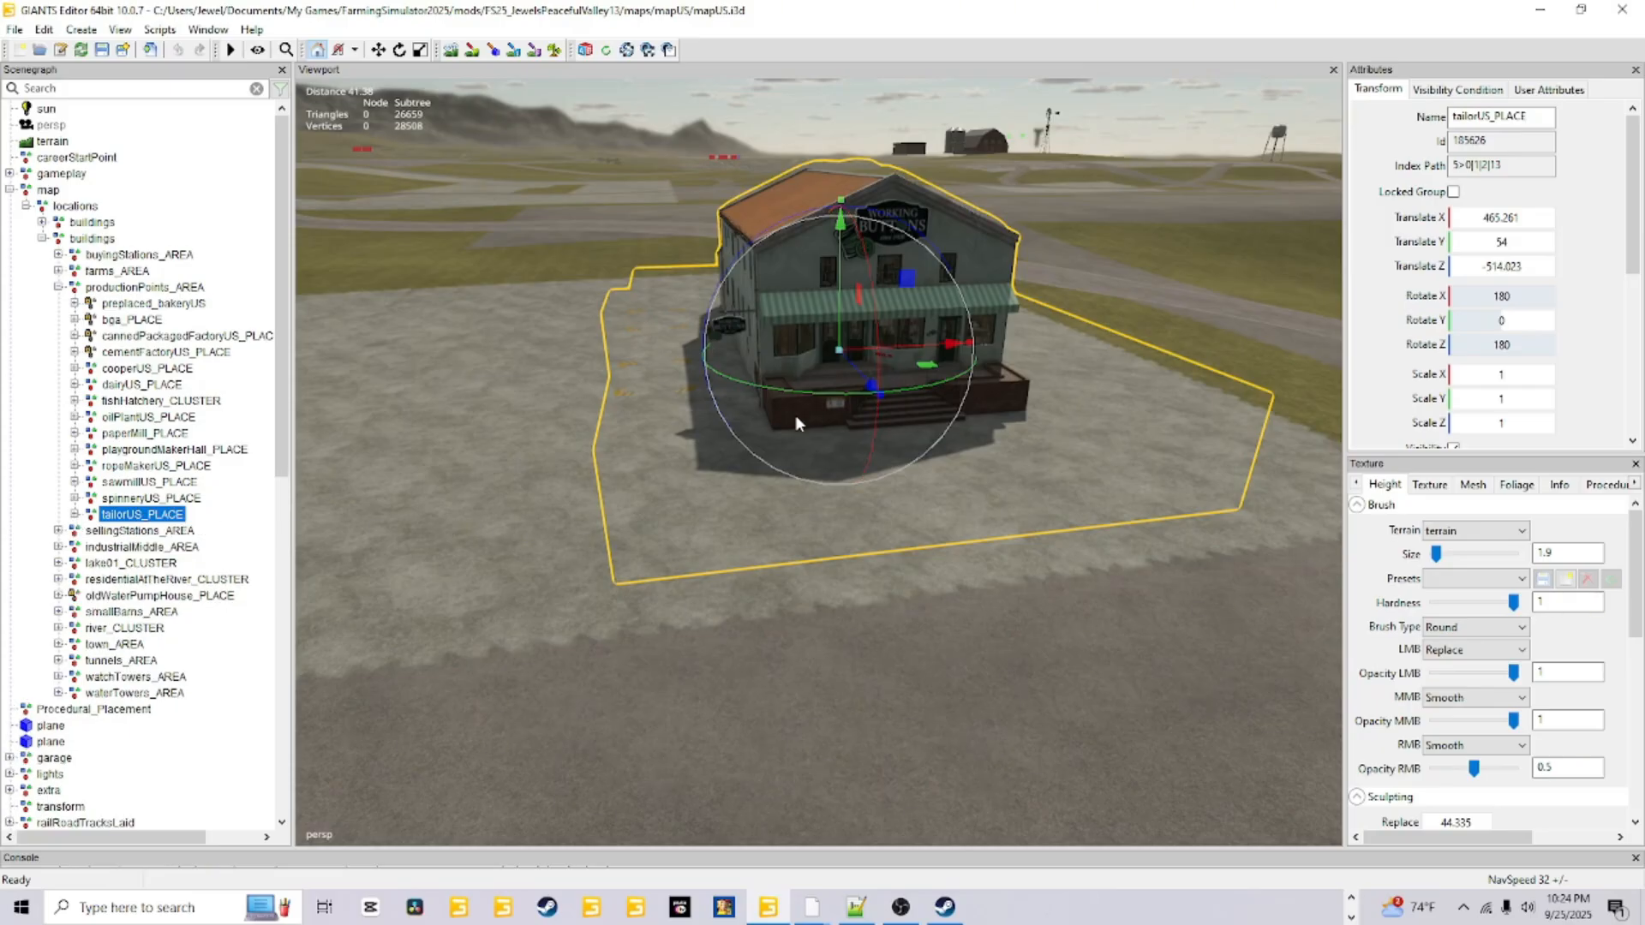
Rotate the tailorUS_PLACE group slightly about its vertical axis and reset its Rotate Y to 0
drag(814, 396, 957, 433)
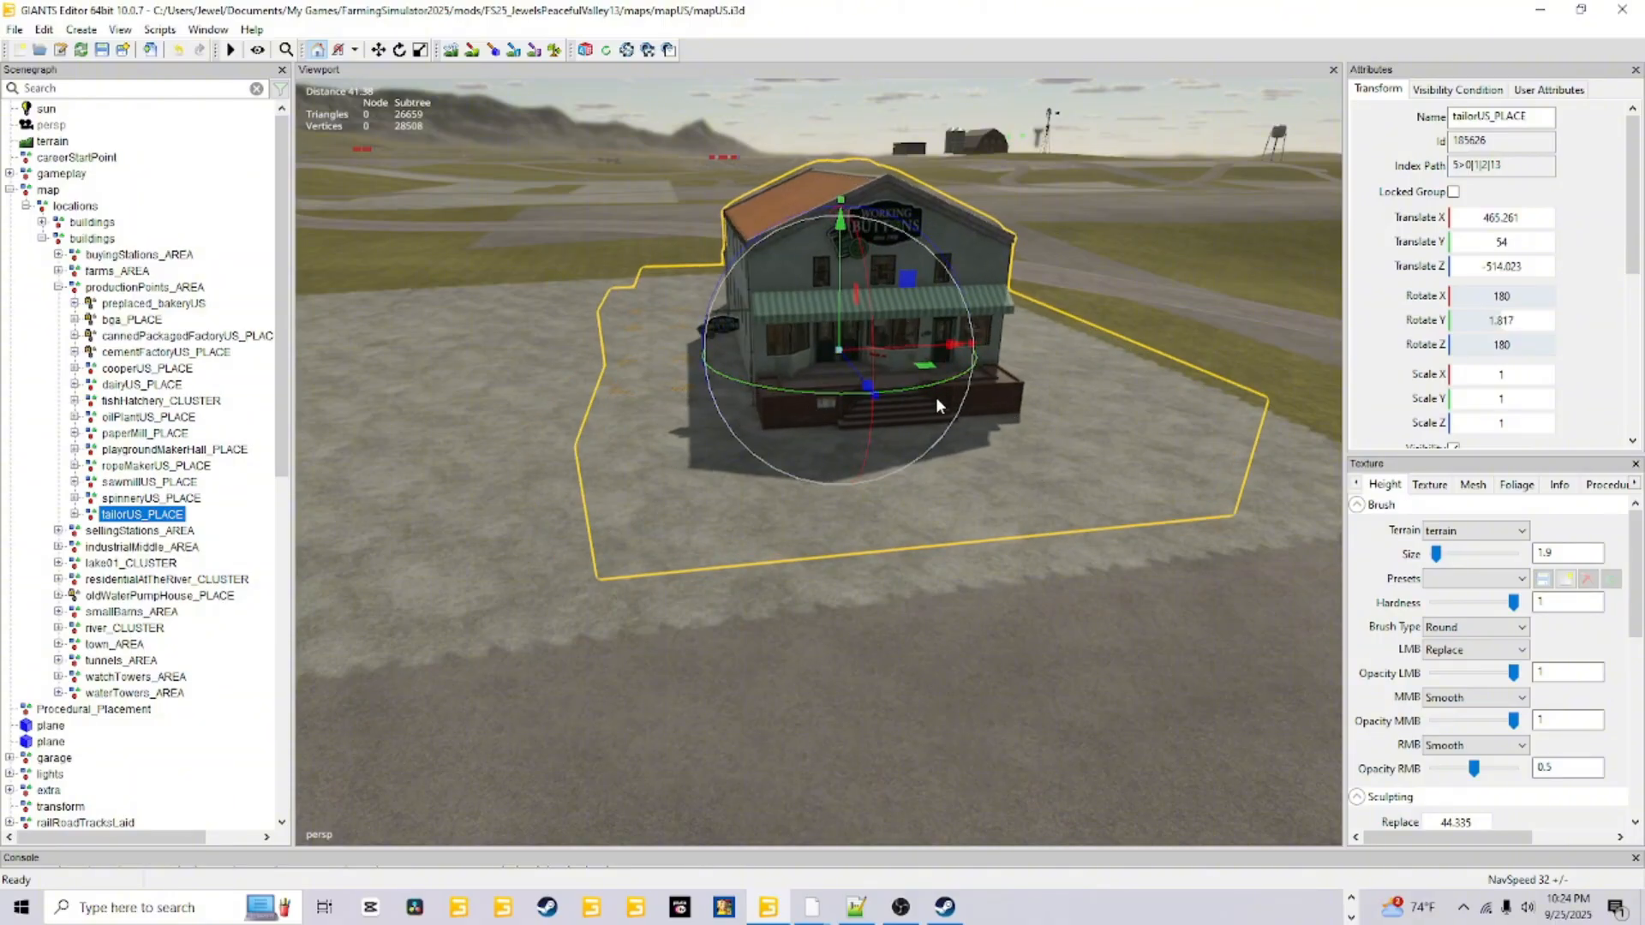
double_click(1491, 320)
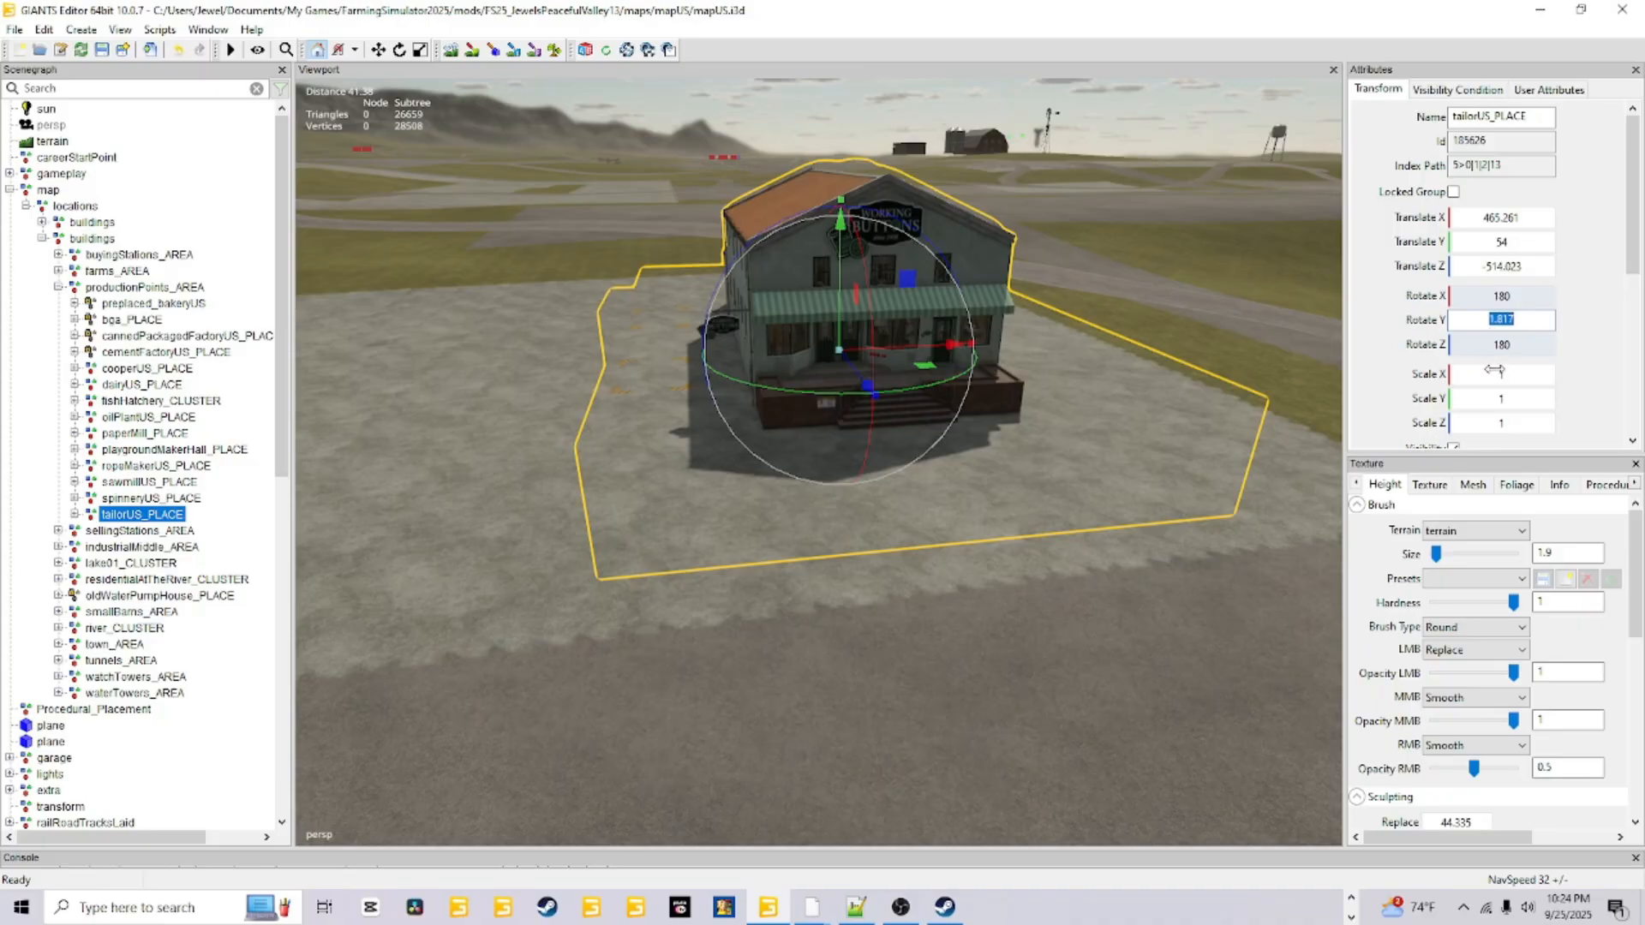
text(0)
key(Return)
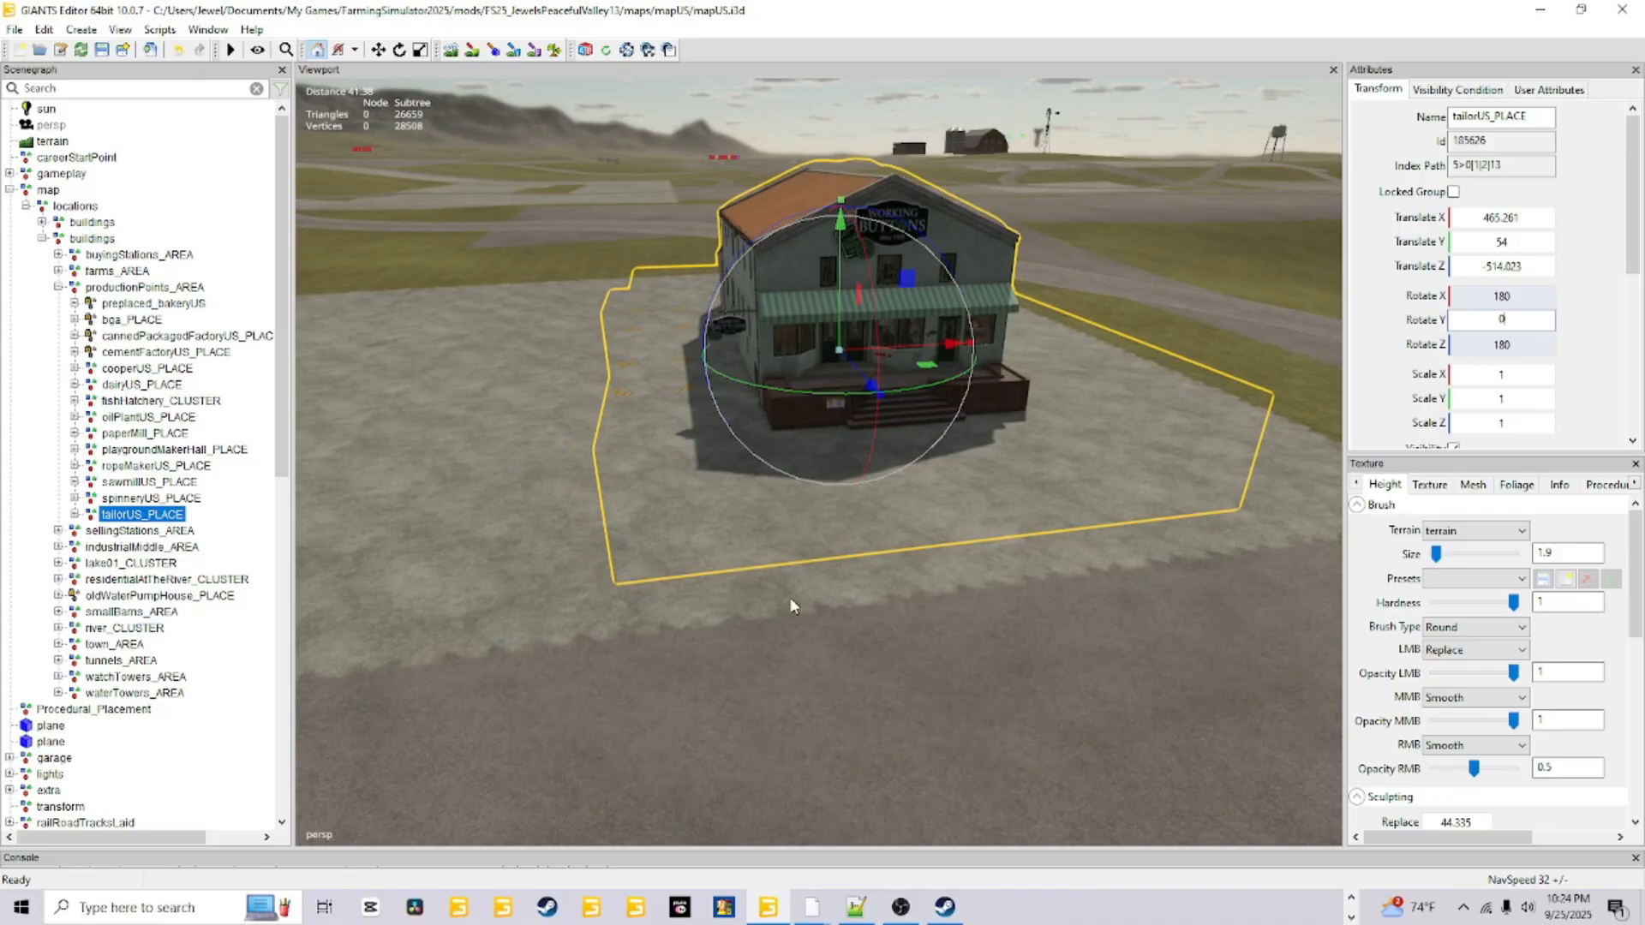
Turn the tailor building a quarter turn about its vertical axis and set Rotate Y to -90
alt+drag(790, 598, 960, 490)
scroll(817, 579, up, 3)
alt+drag(817, 579, 1026, 533)
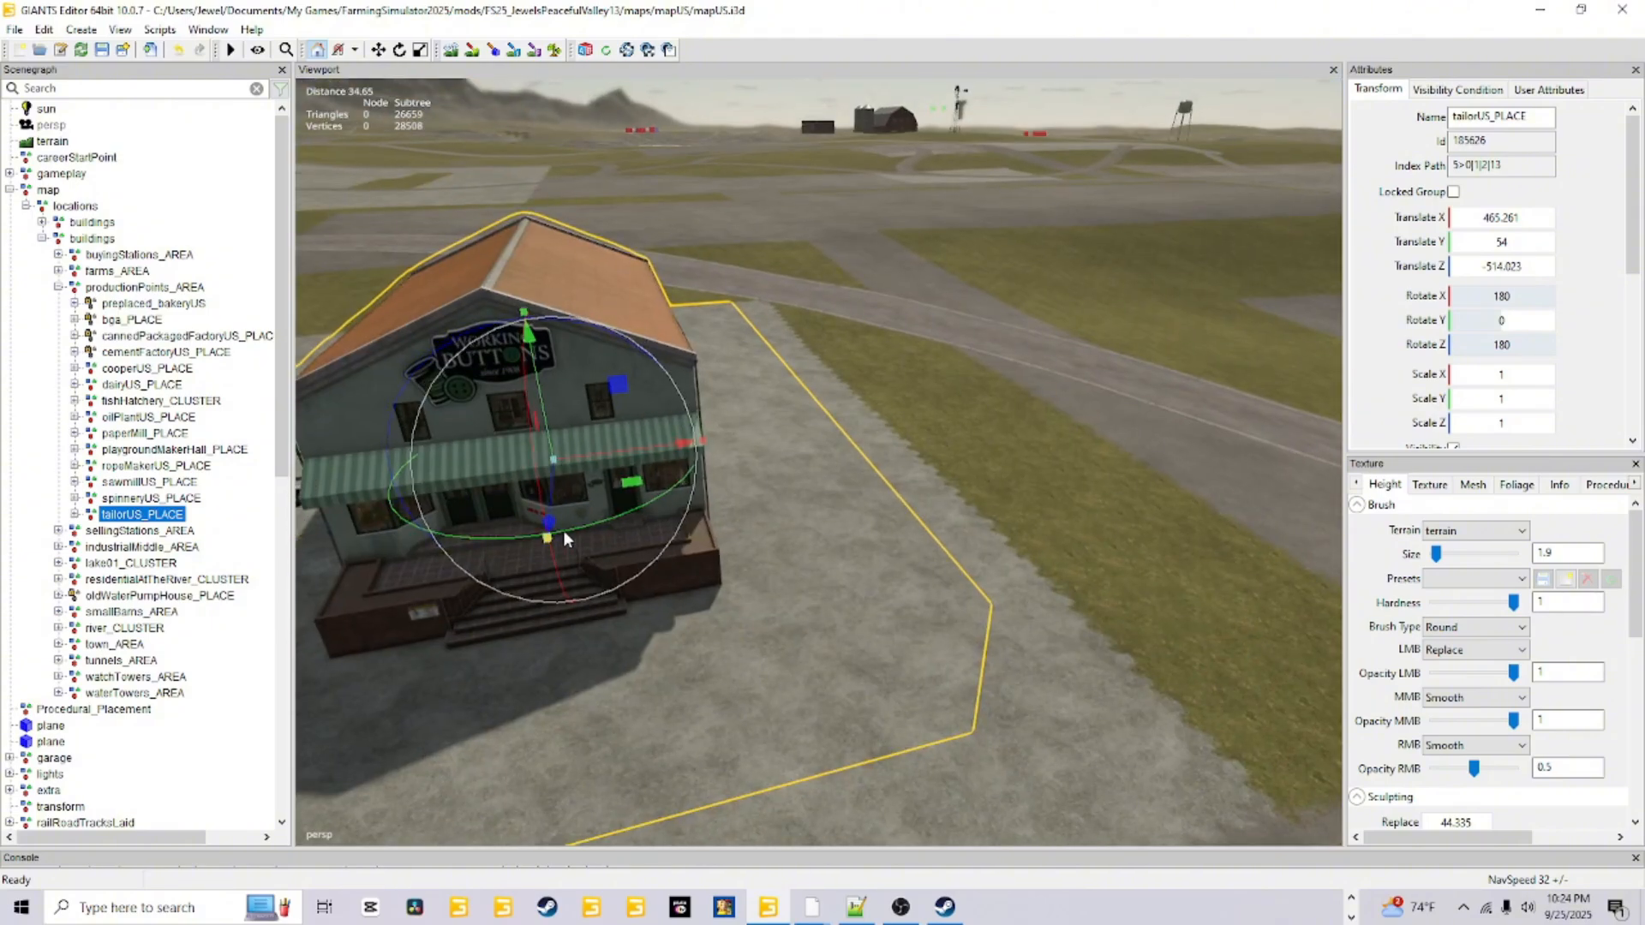
drag(563, 532, 745, 424)
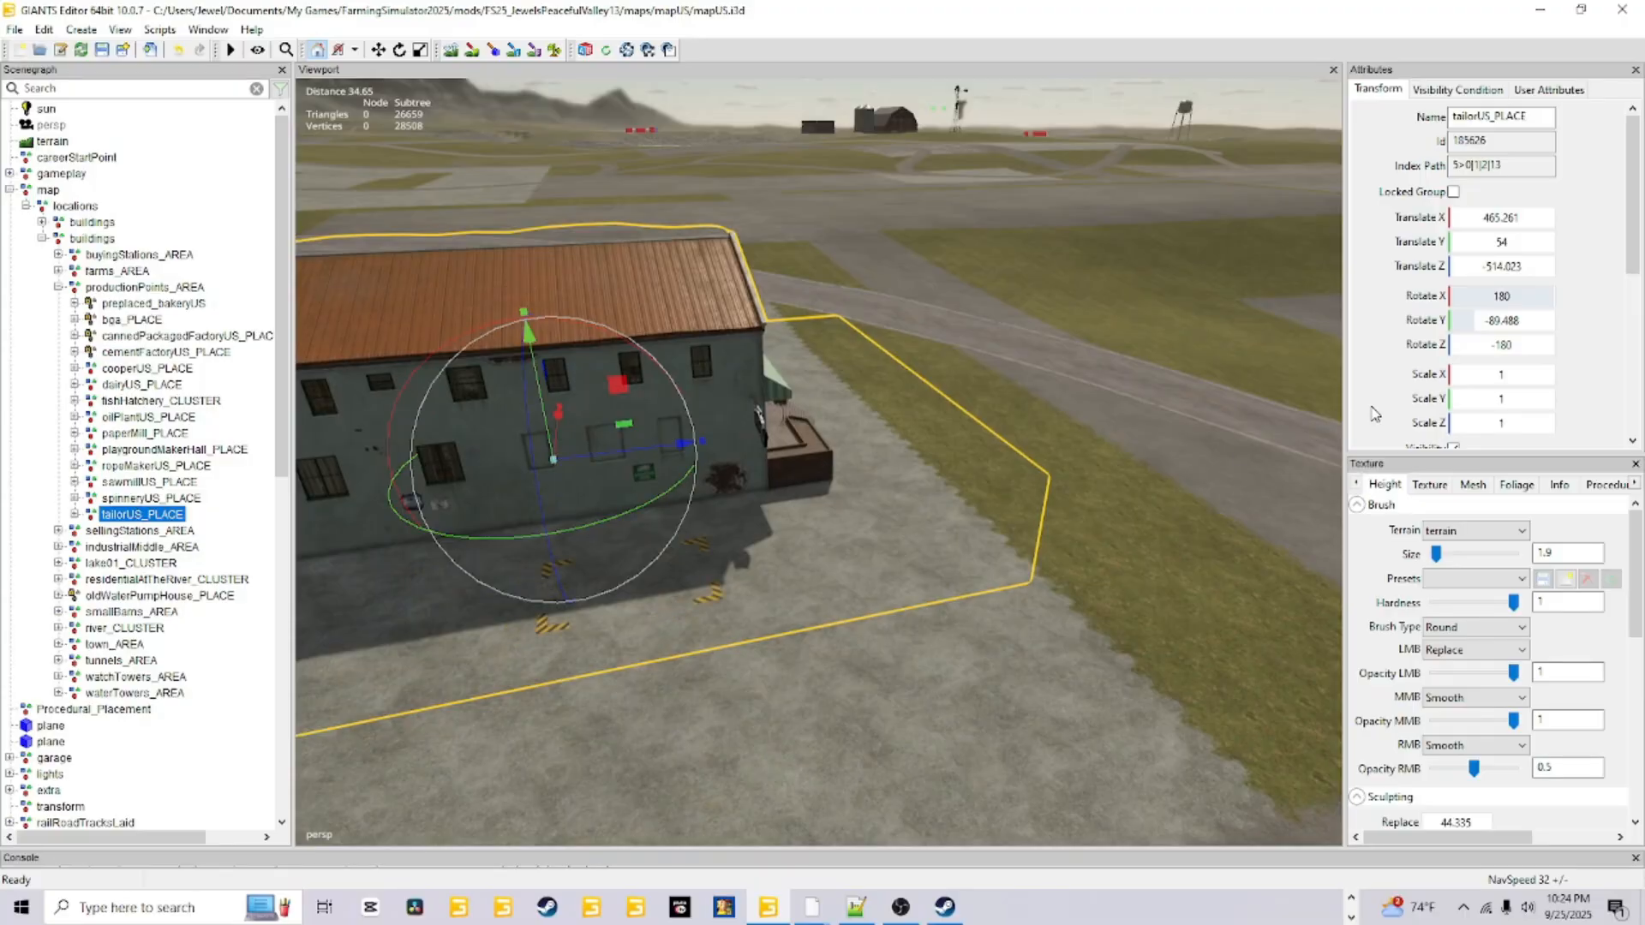
double_click(1500, 320)
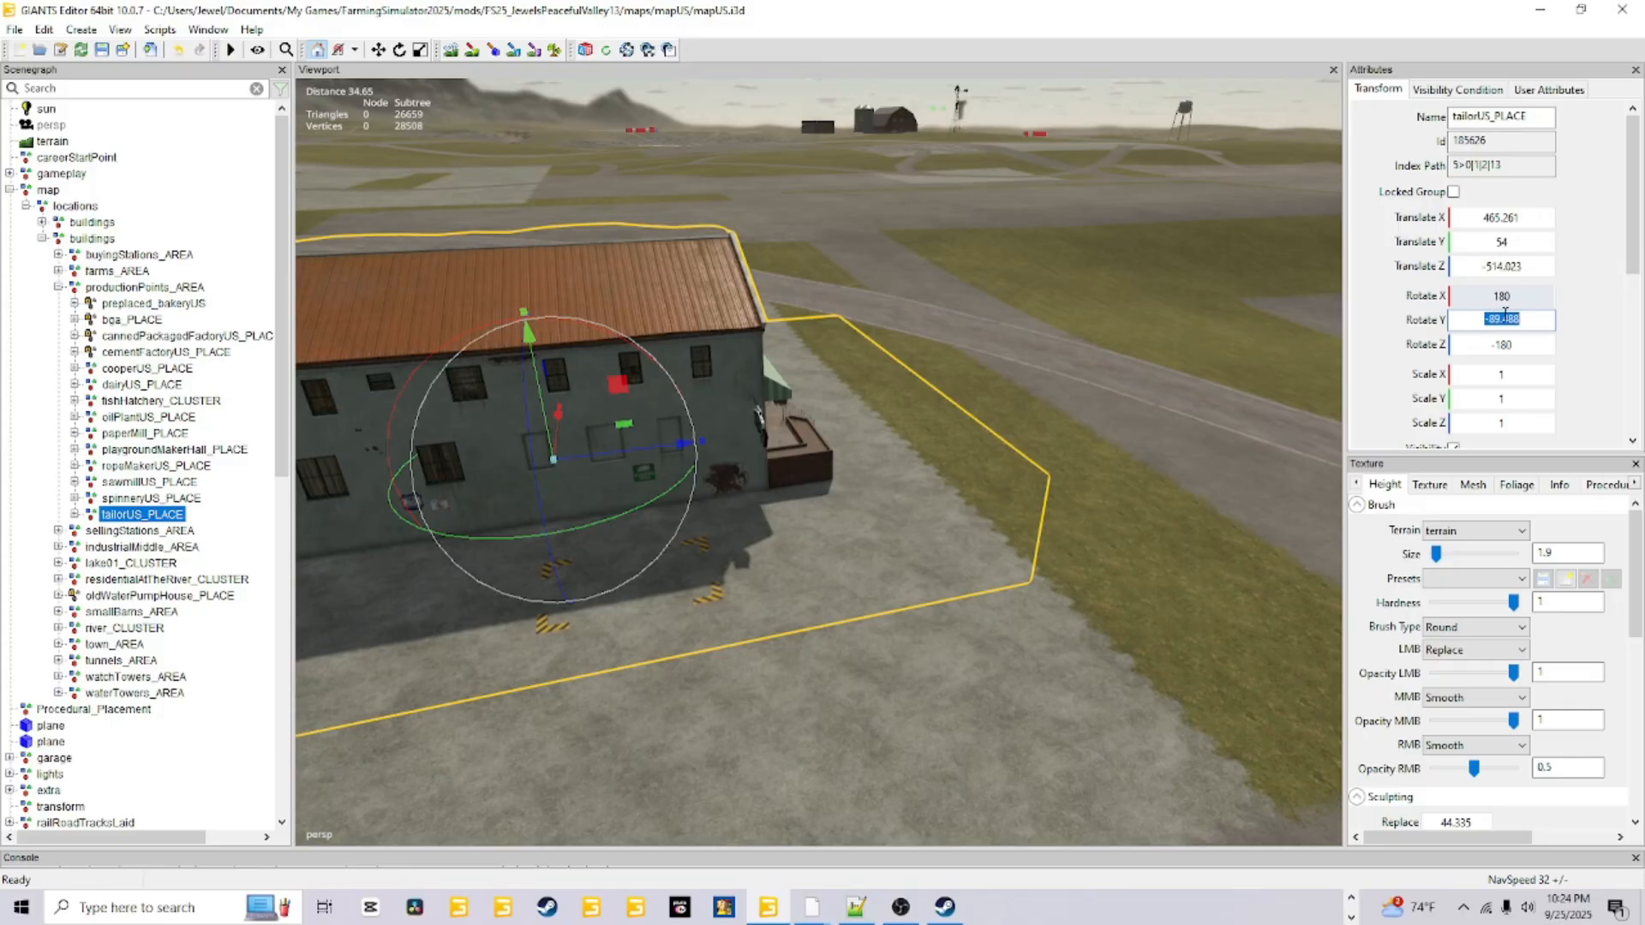
text(-90)
Turn the tailor building so its rear faces the front of the lot, with Rotate X, Y and Z at 0
alt+drag(763, 572, 764, 651)
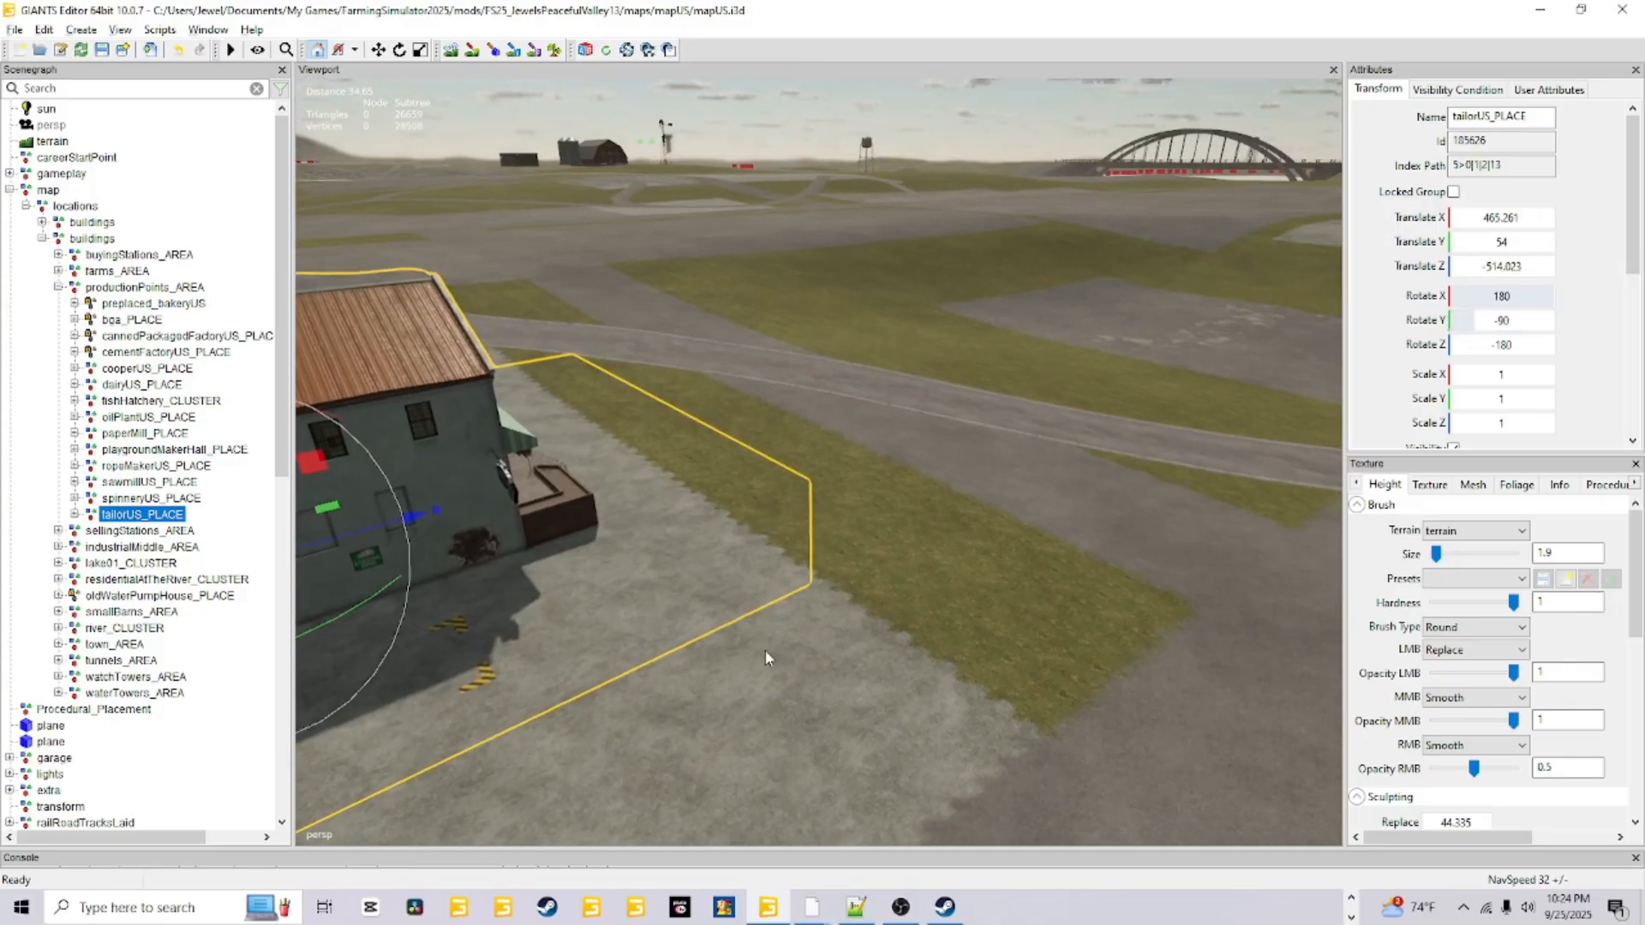
scroll(794, 569, up, 4)
alt+drag(794, 569, 617, 563)
scroll(617, 564, down, 5)
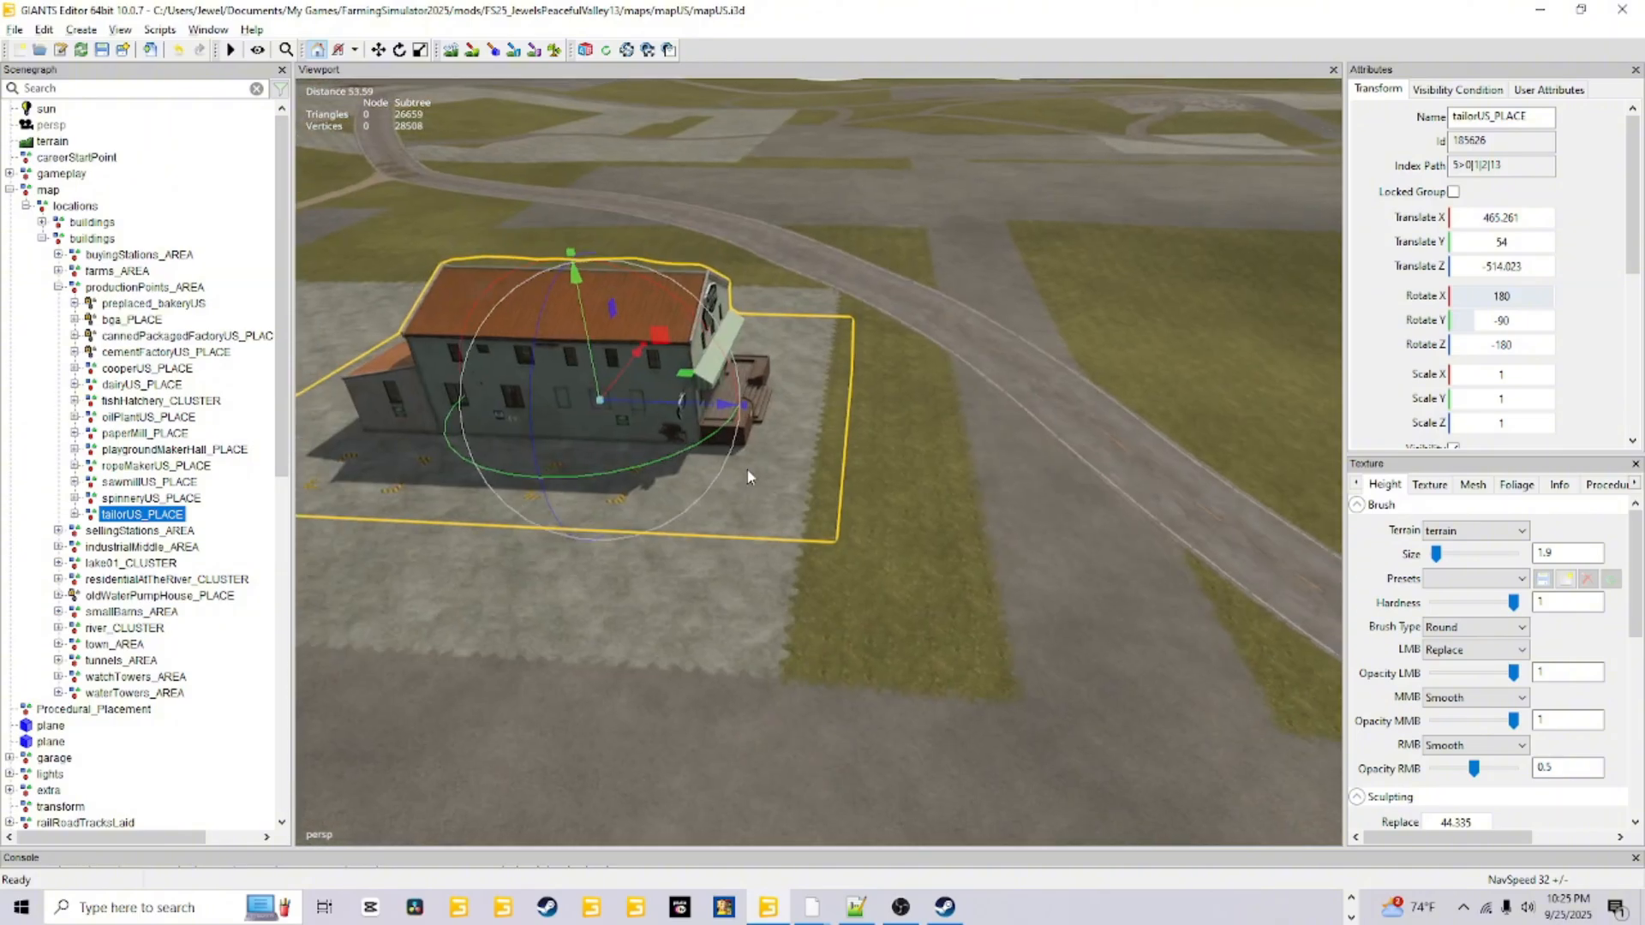
alt+drag(1005, 504, 911, 507)
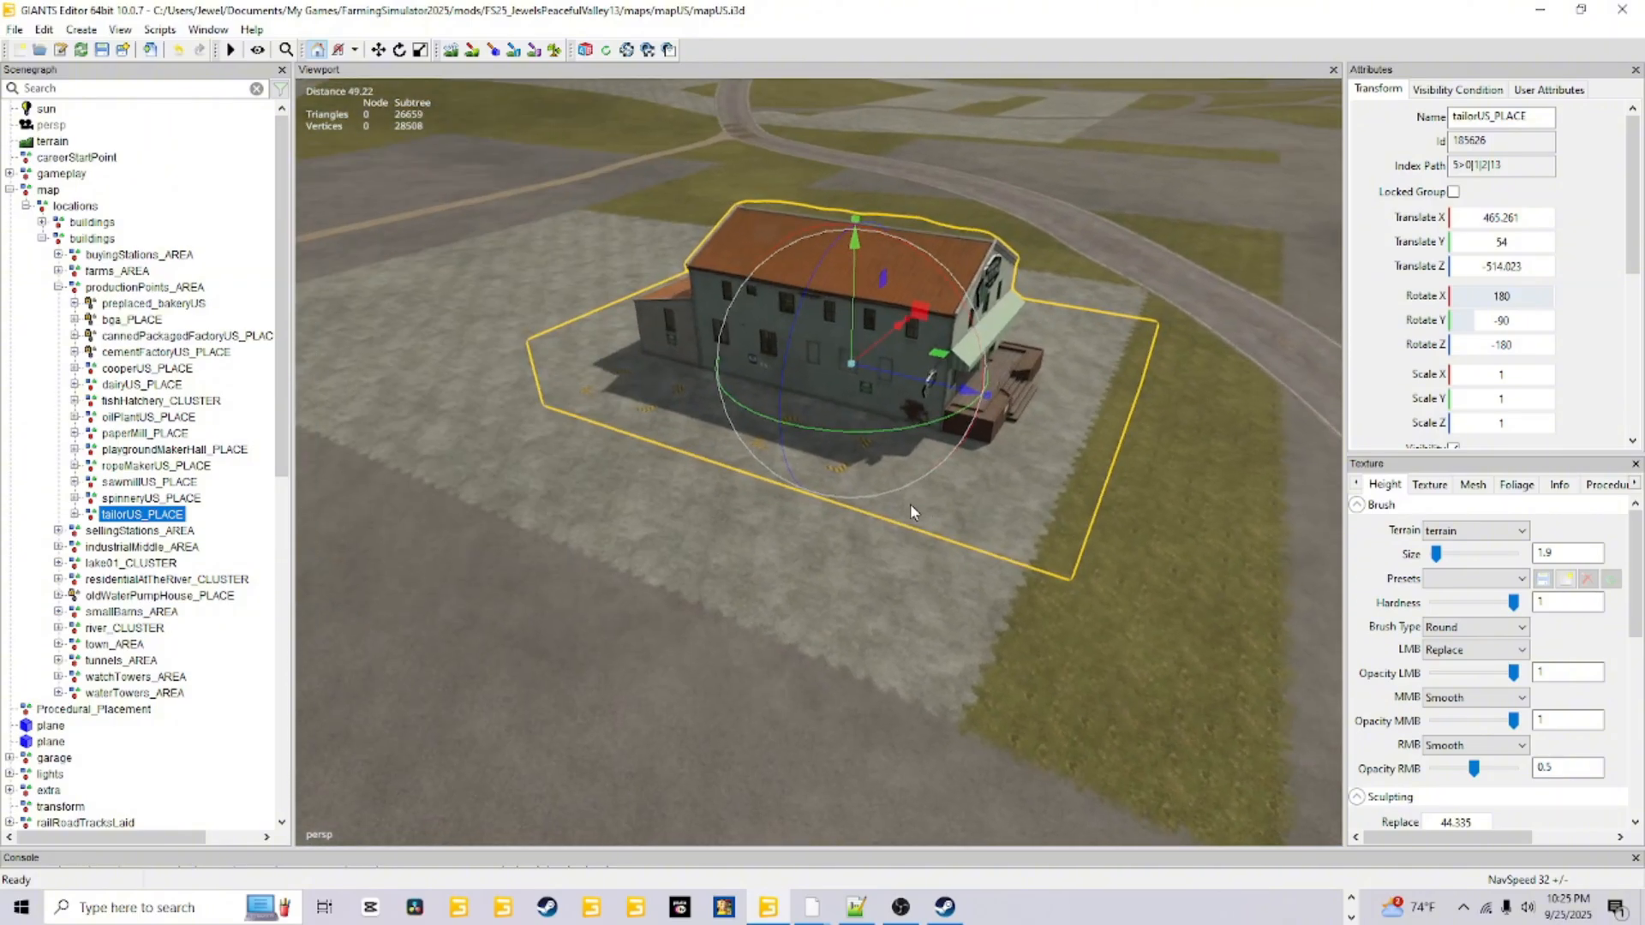
drag(920, 425, 959, 342)
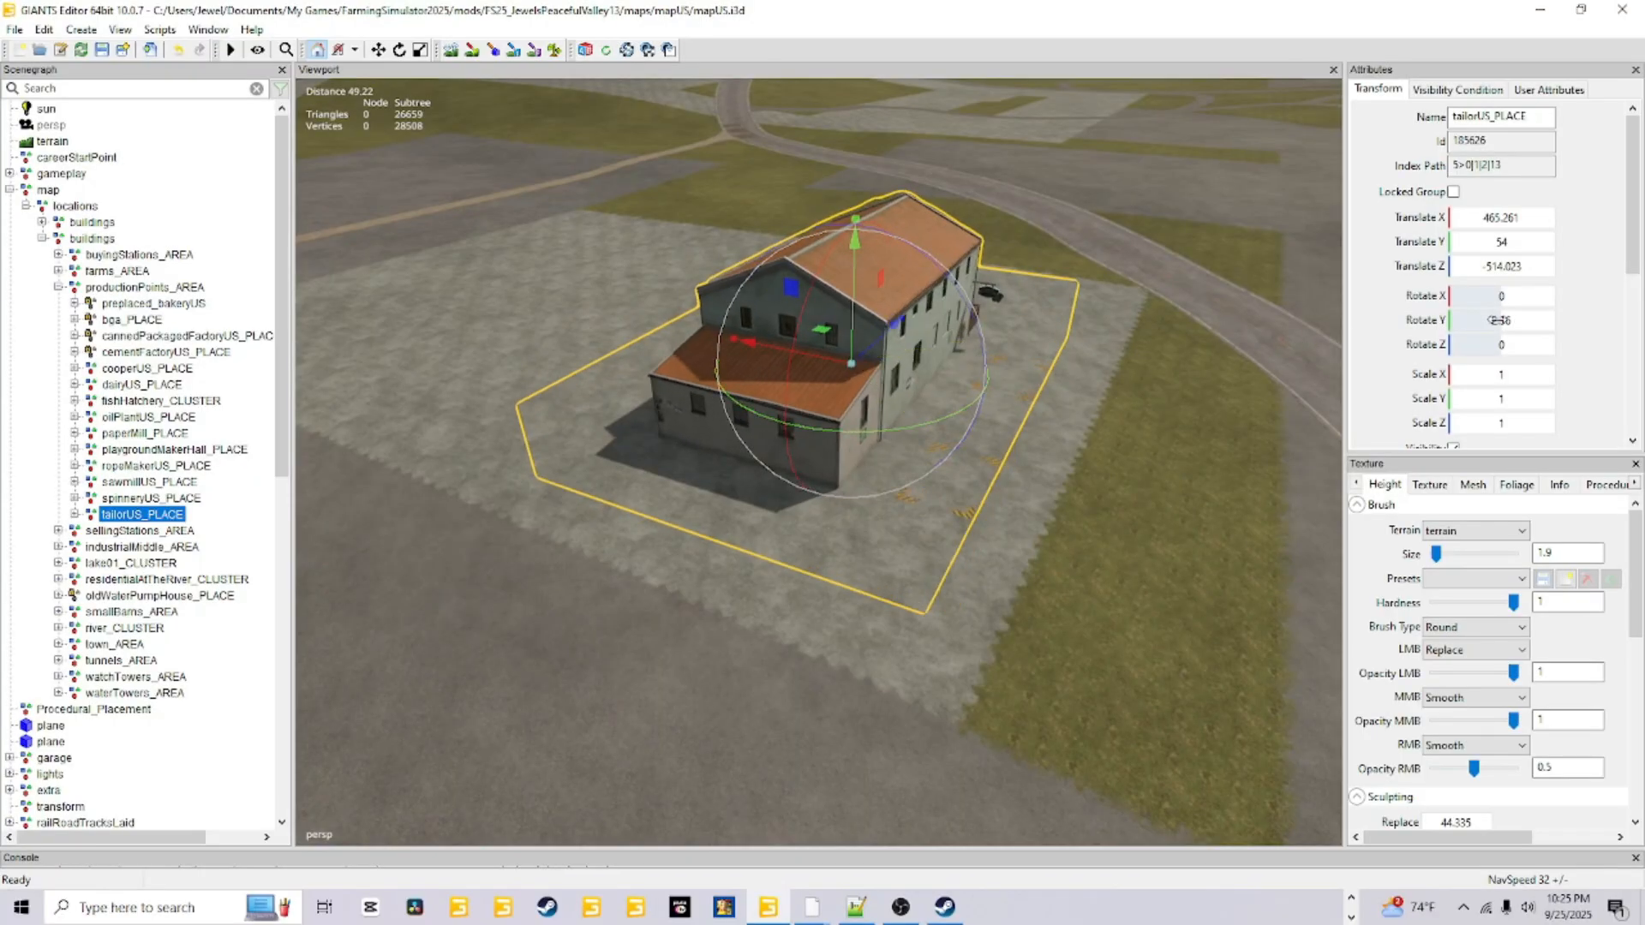
double_click(1499, 320)
text(0)
key(Return)
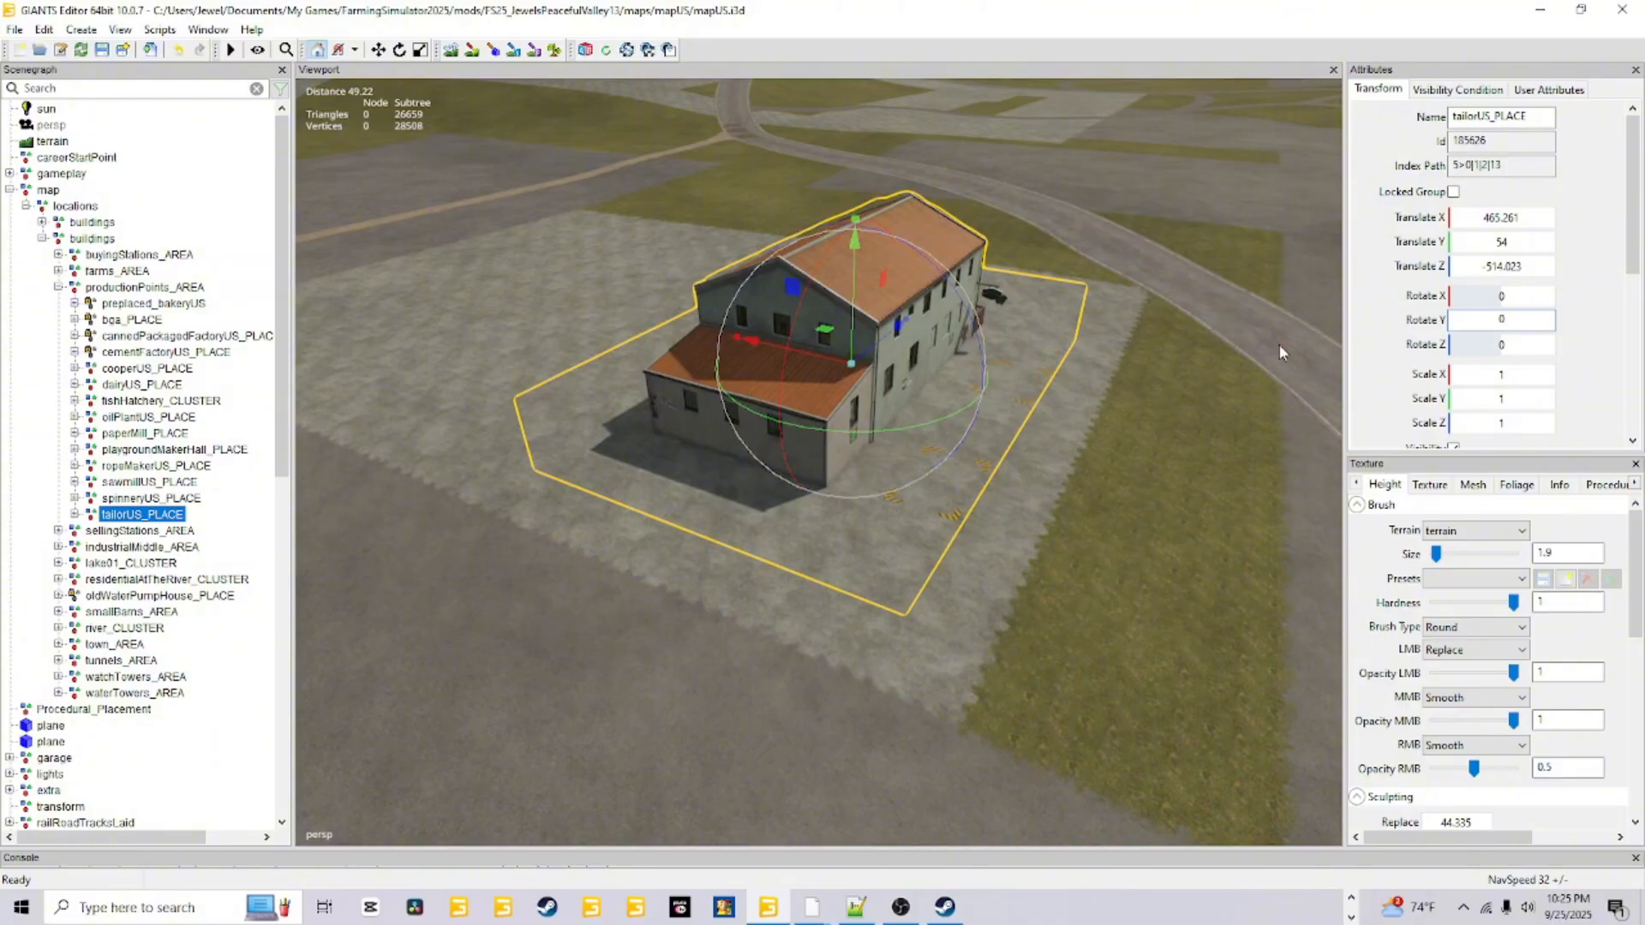
Turn the tailor building another quarter turn from its rear-facing position and set Rotate Y to 90
right_drag(1139, 489, 1074, 557)
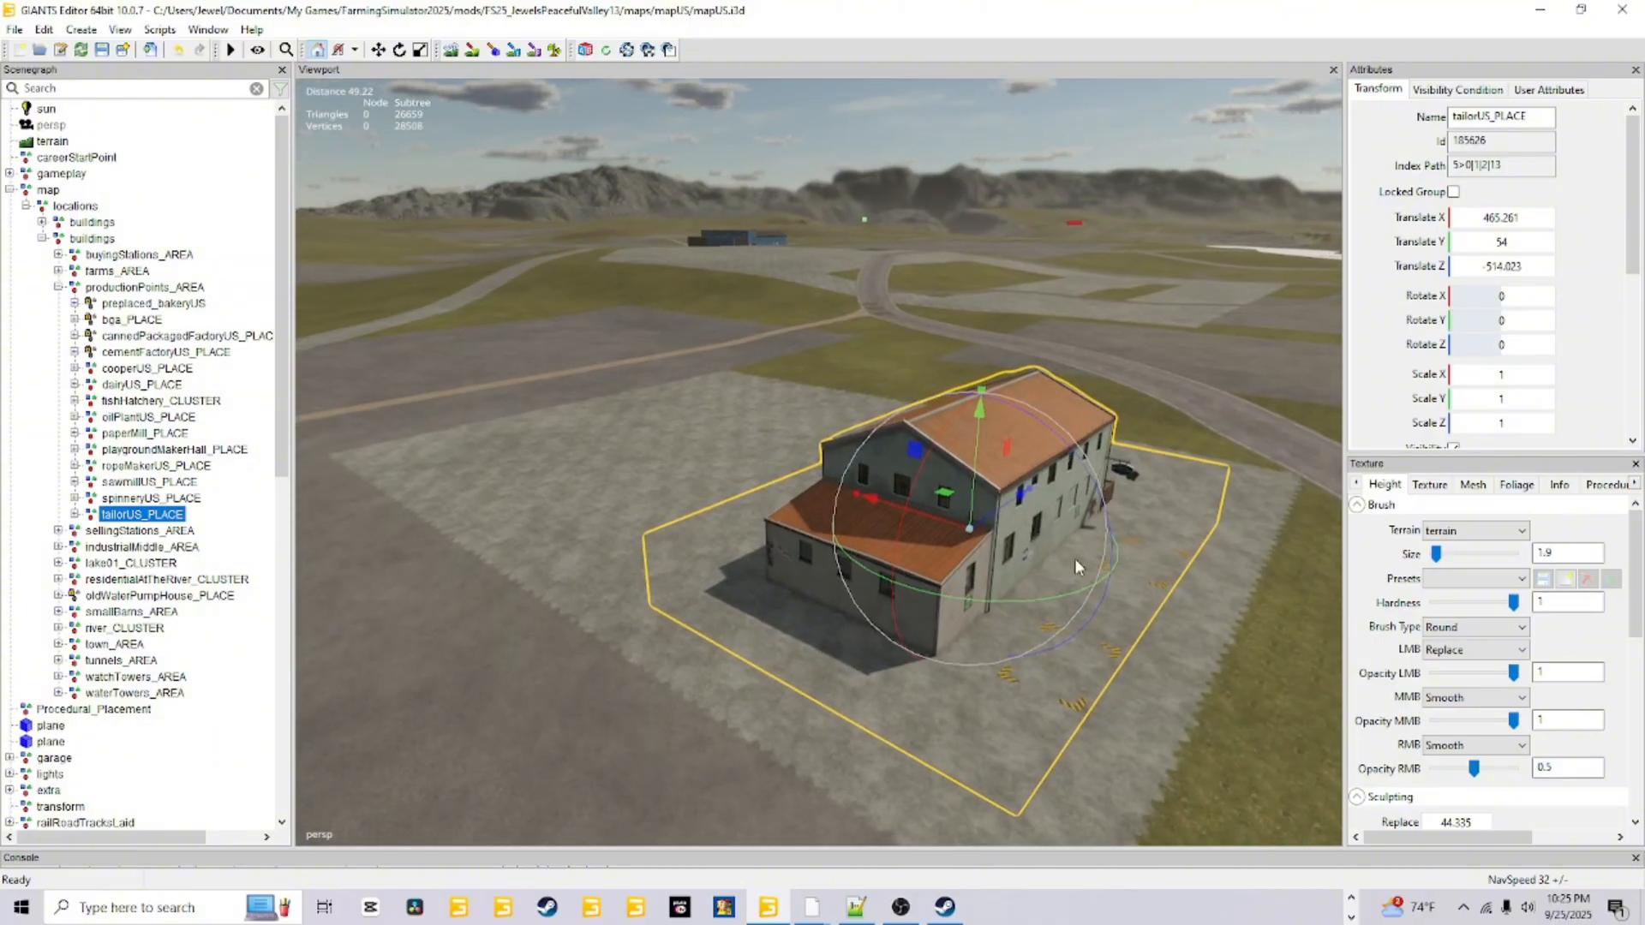
drag(1070, 594, 1186, 493)
click(1506, 319)
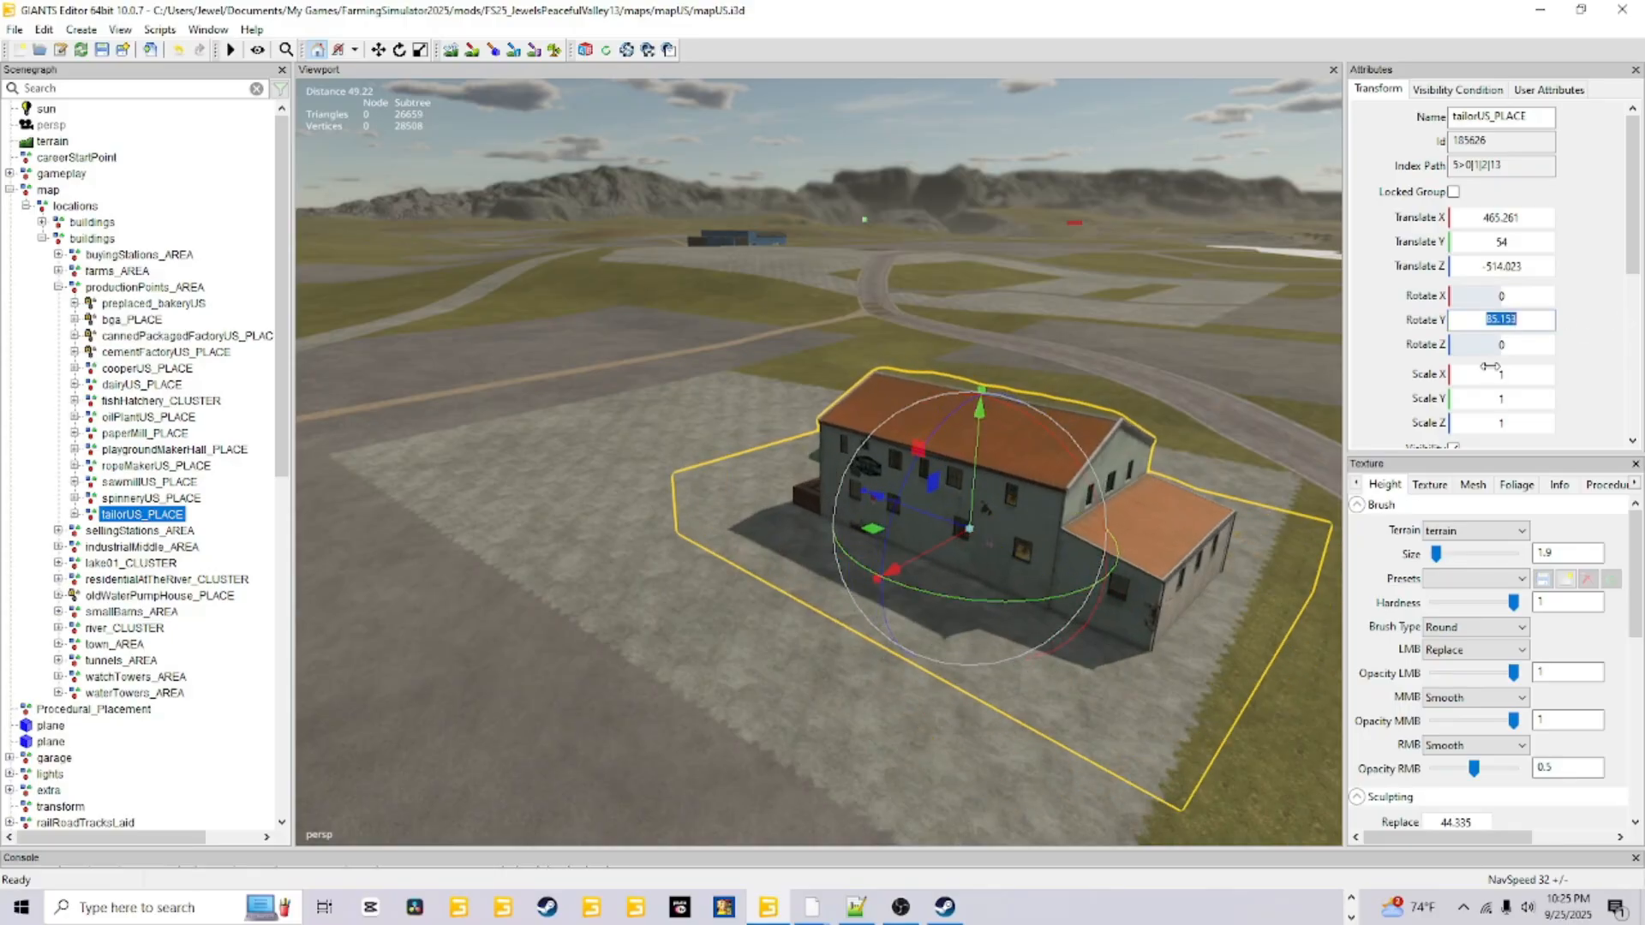
text(90)
key(Return)
click(192, 182)
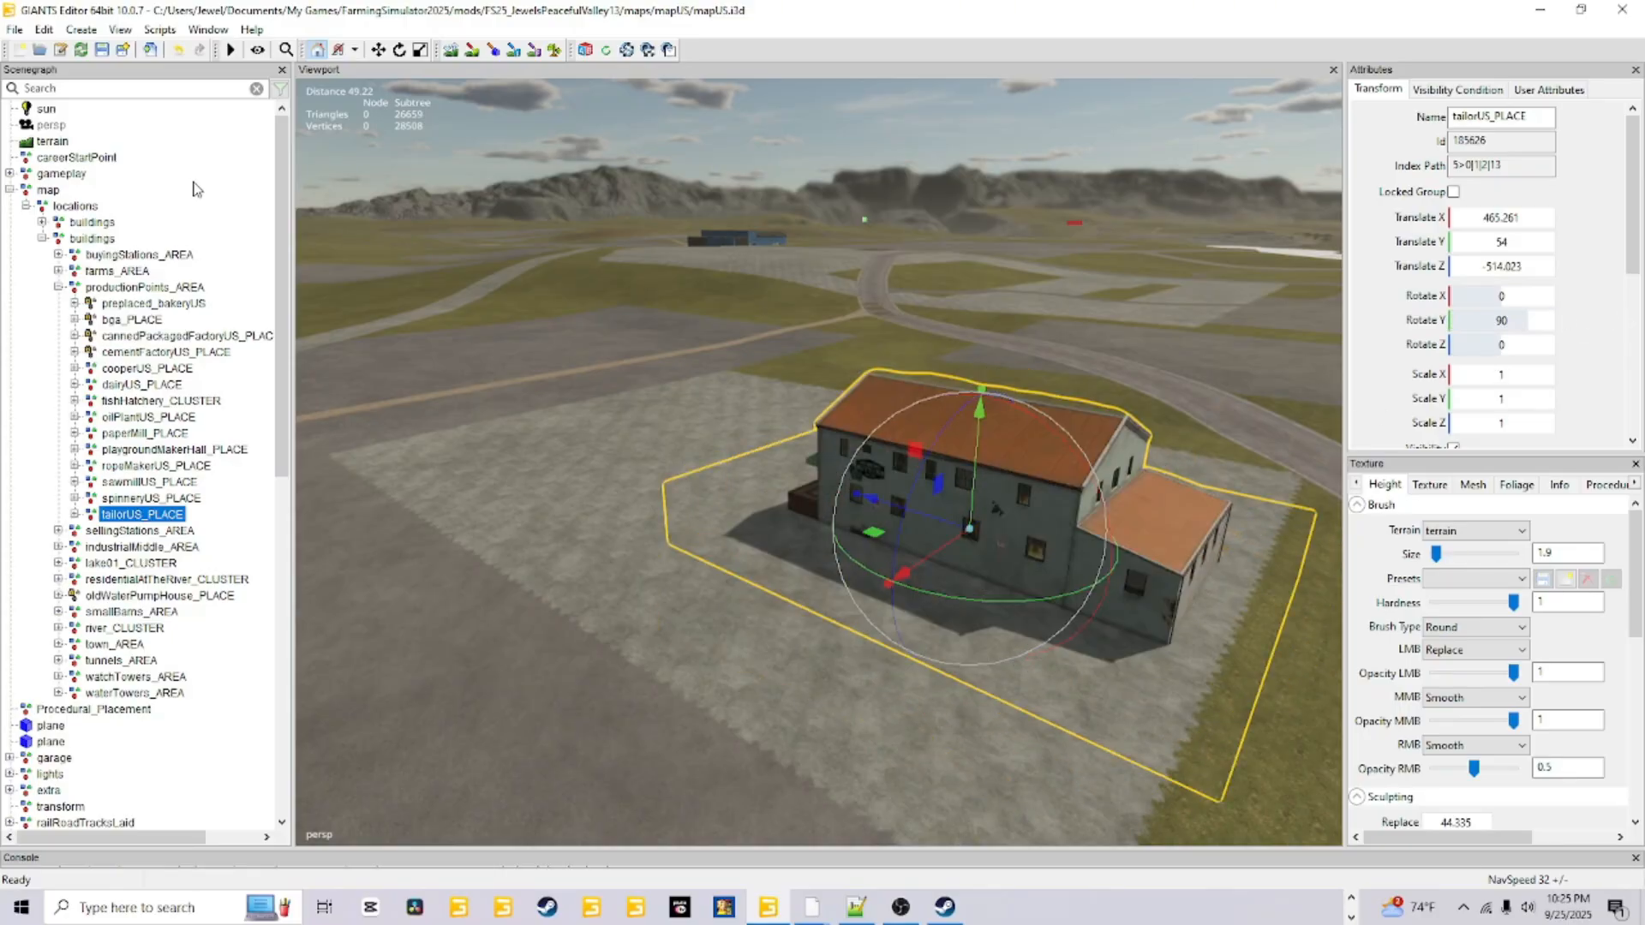
Turn the tailor building's storefront back to its original direction, with Rotate X and Z at 180 and Rotate Y at 0
drag(953, 597, 1102, 551)
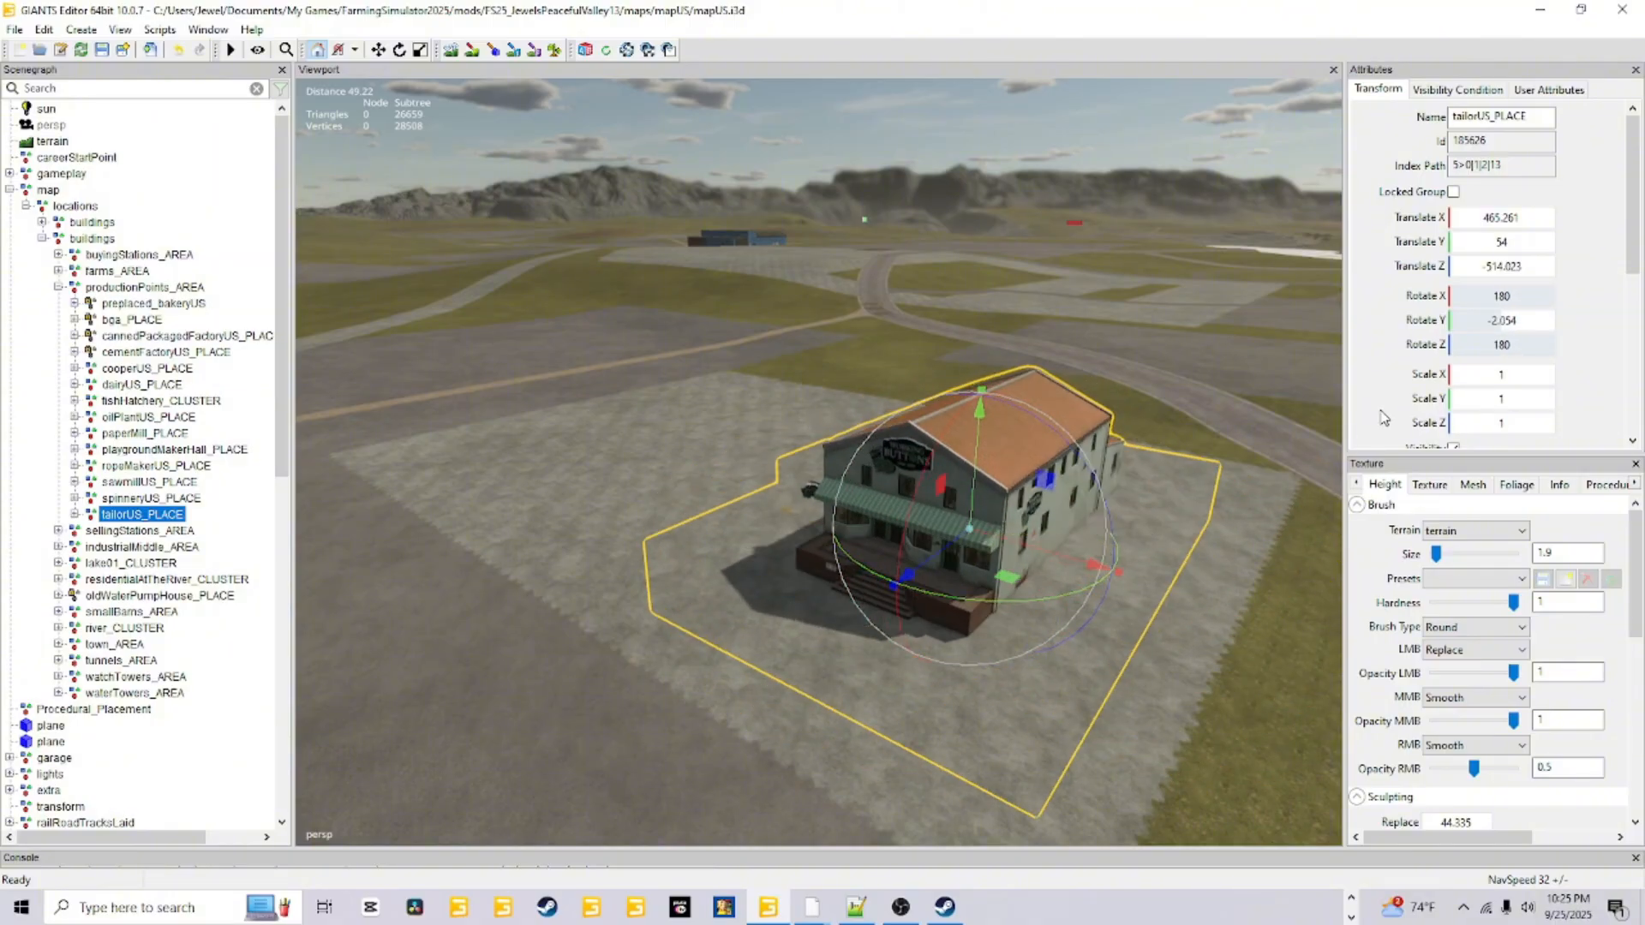
double_click(1495, 320)
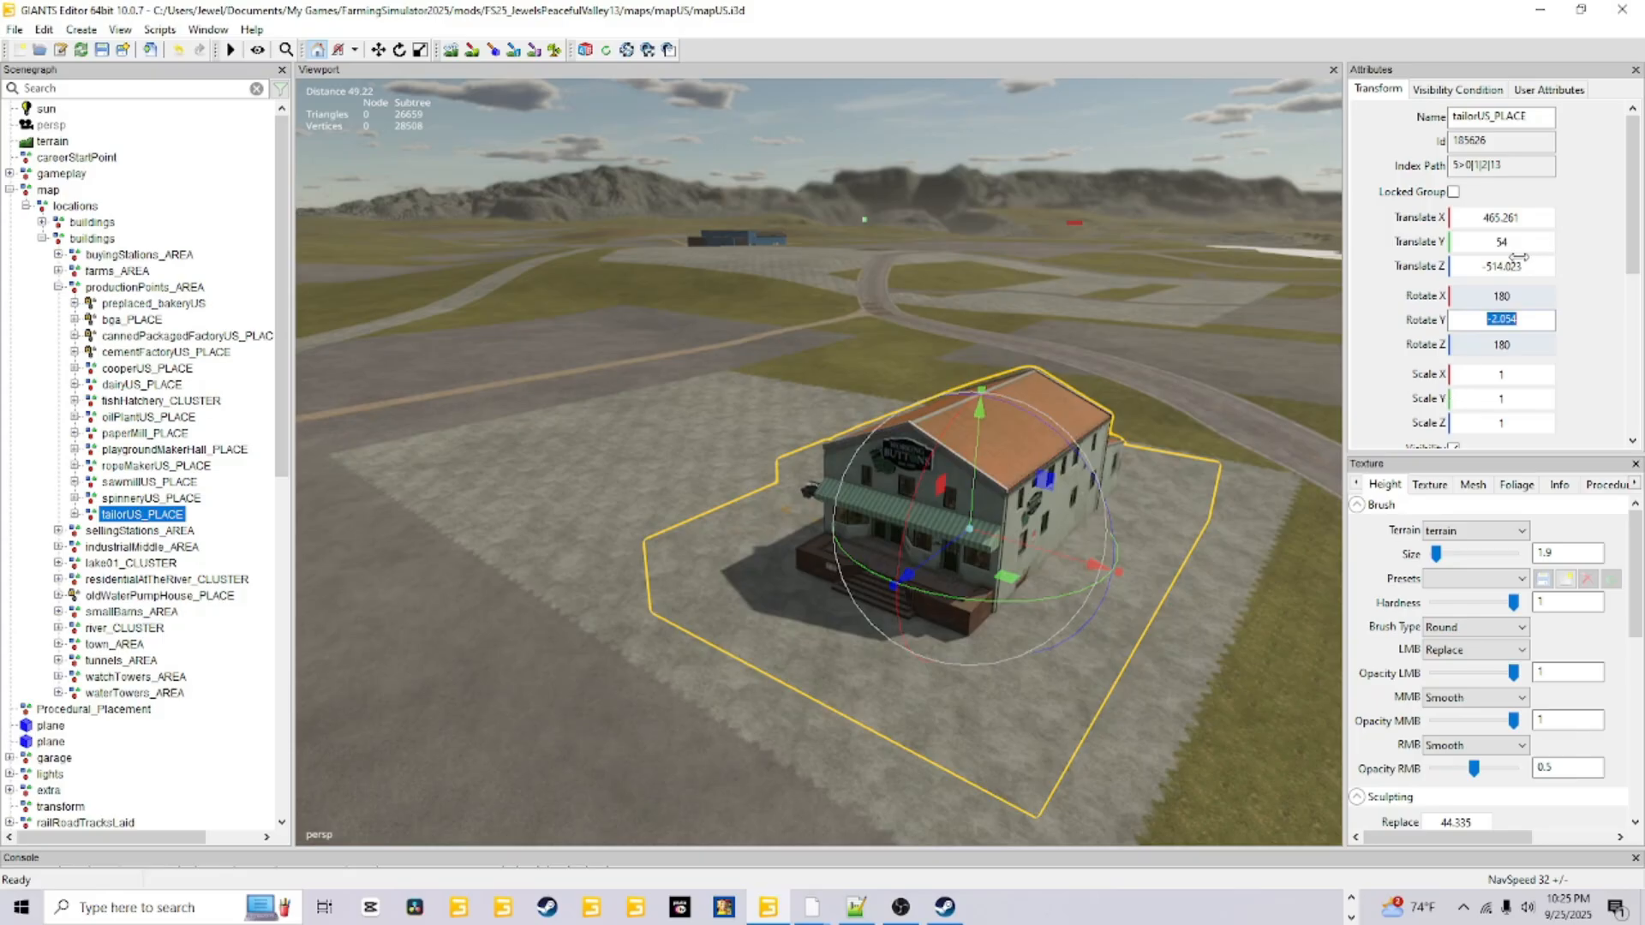
text(0)
key(Return)
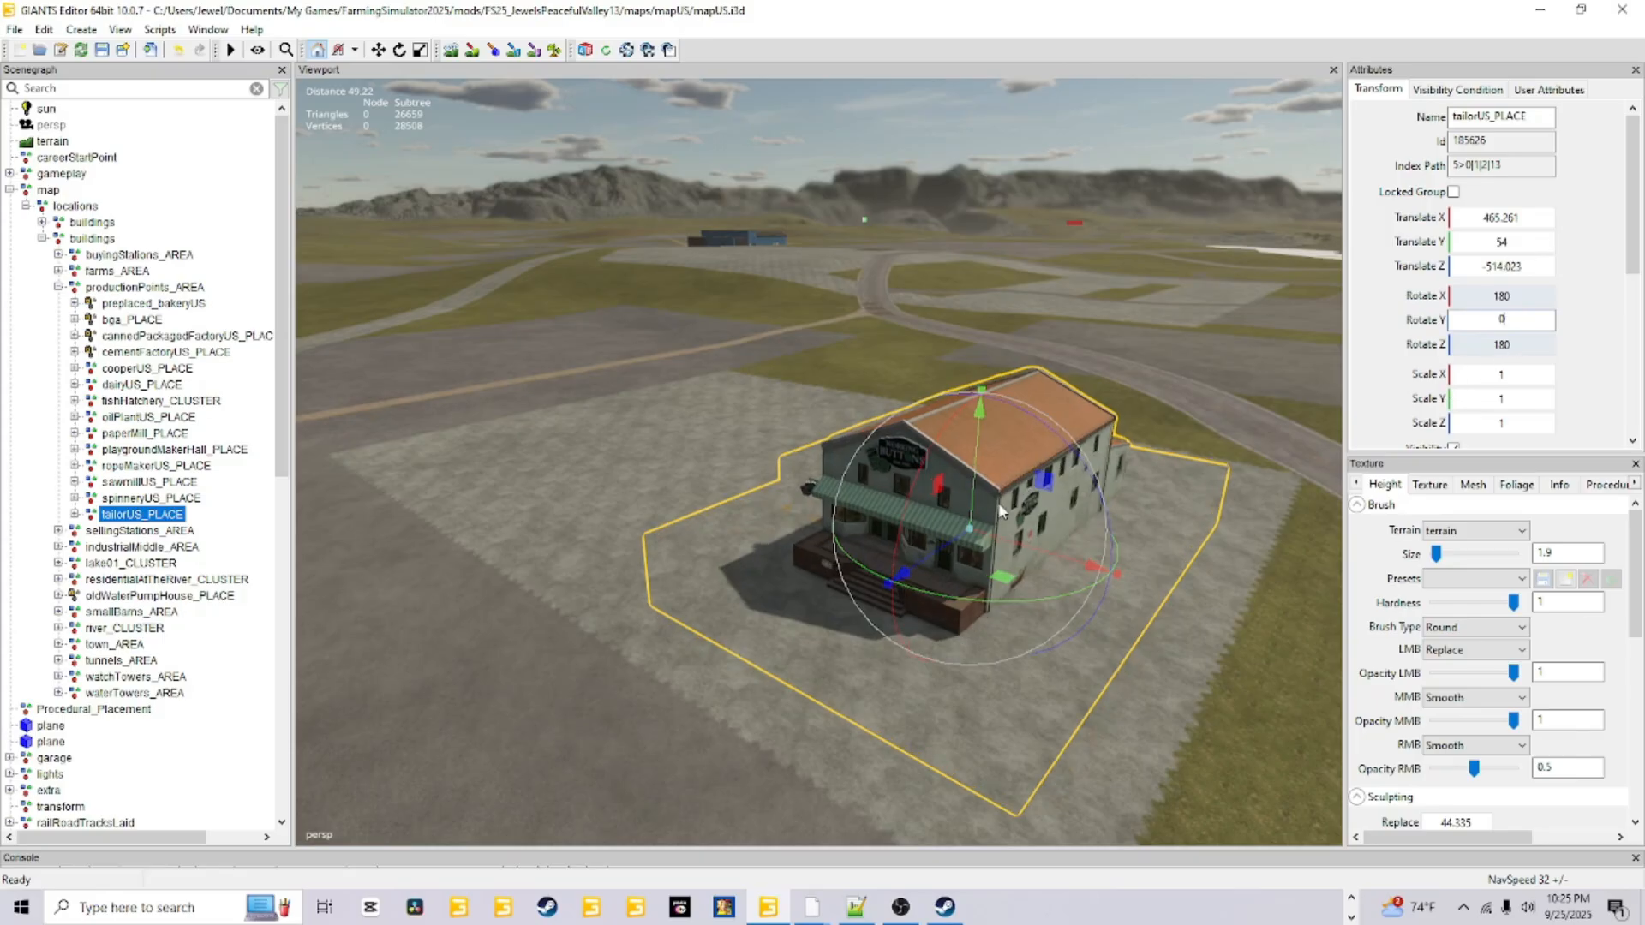
Select preplaced_tailorUS inside the tailorUS_PLACE group and display its user attributes
alt+drag(870, 484, 816, 507)
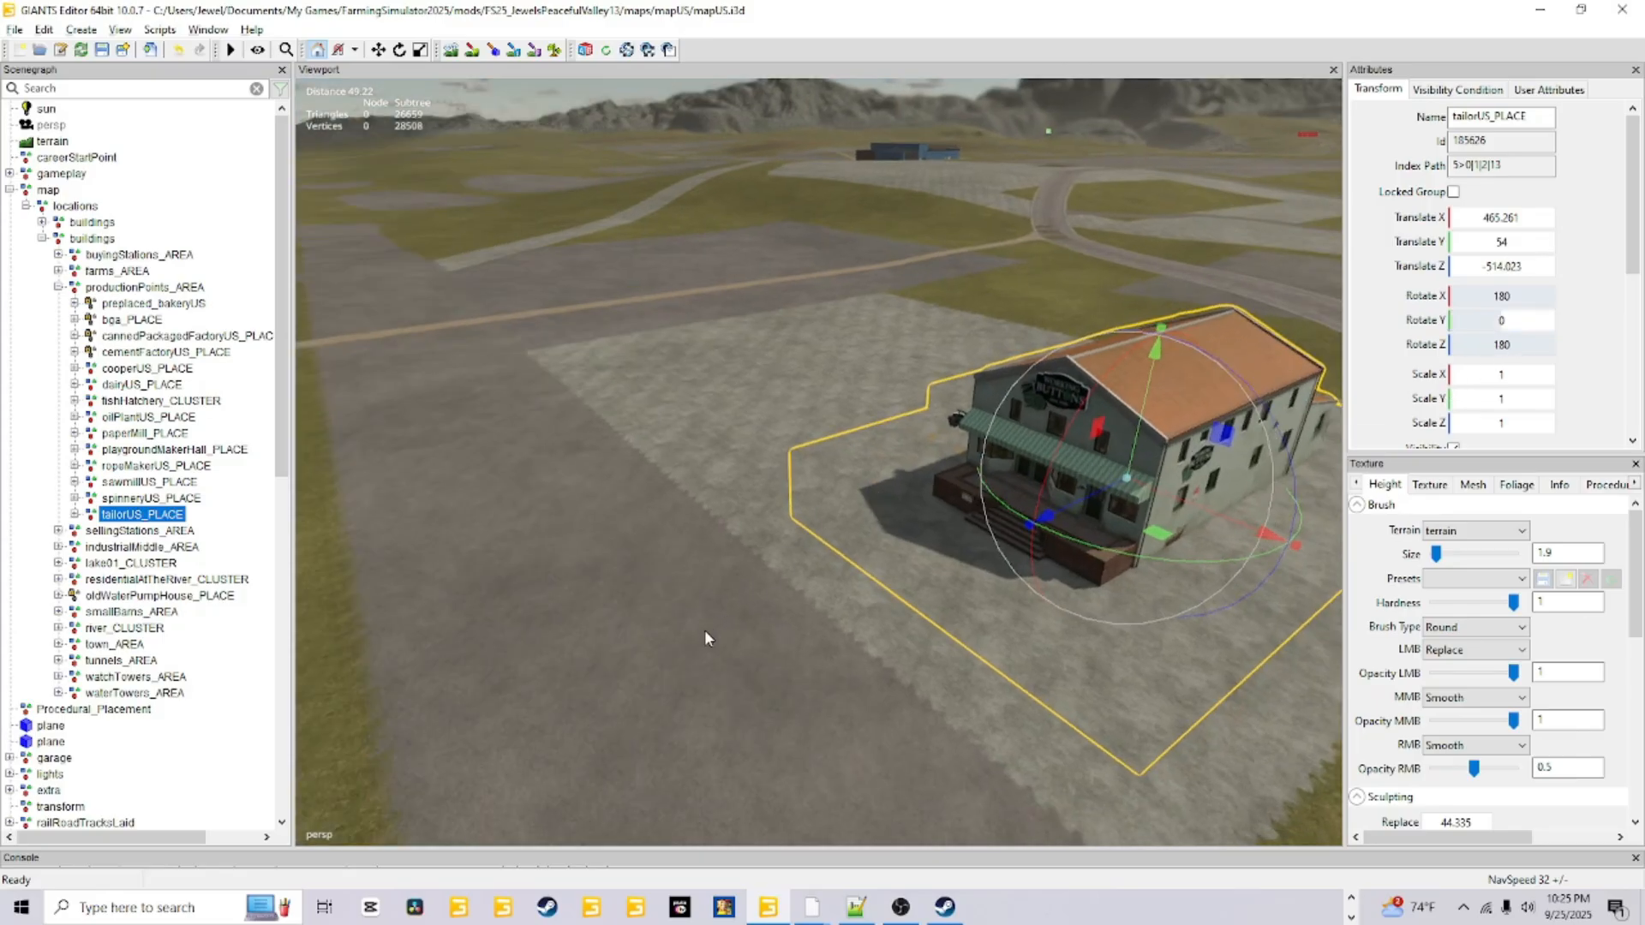
scroll(707, 630, up, 5)
alt+drag(667, 484, 820, 586)
scroll(1132, 552, down, 3)
scroll(753, 564, down, 5)
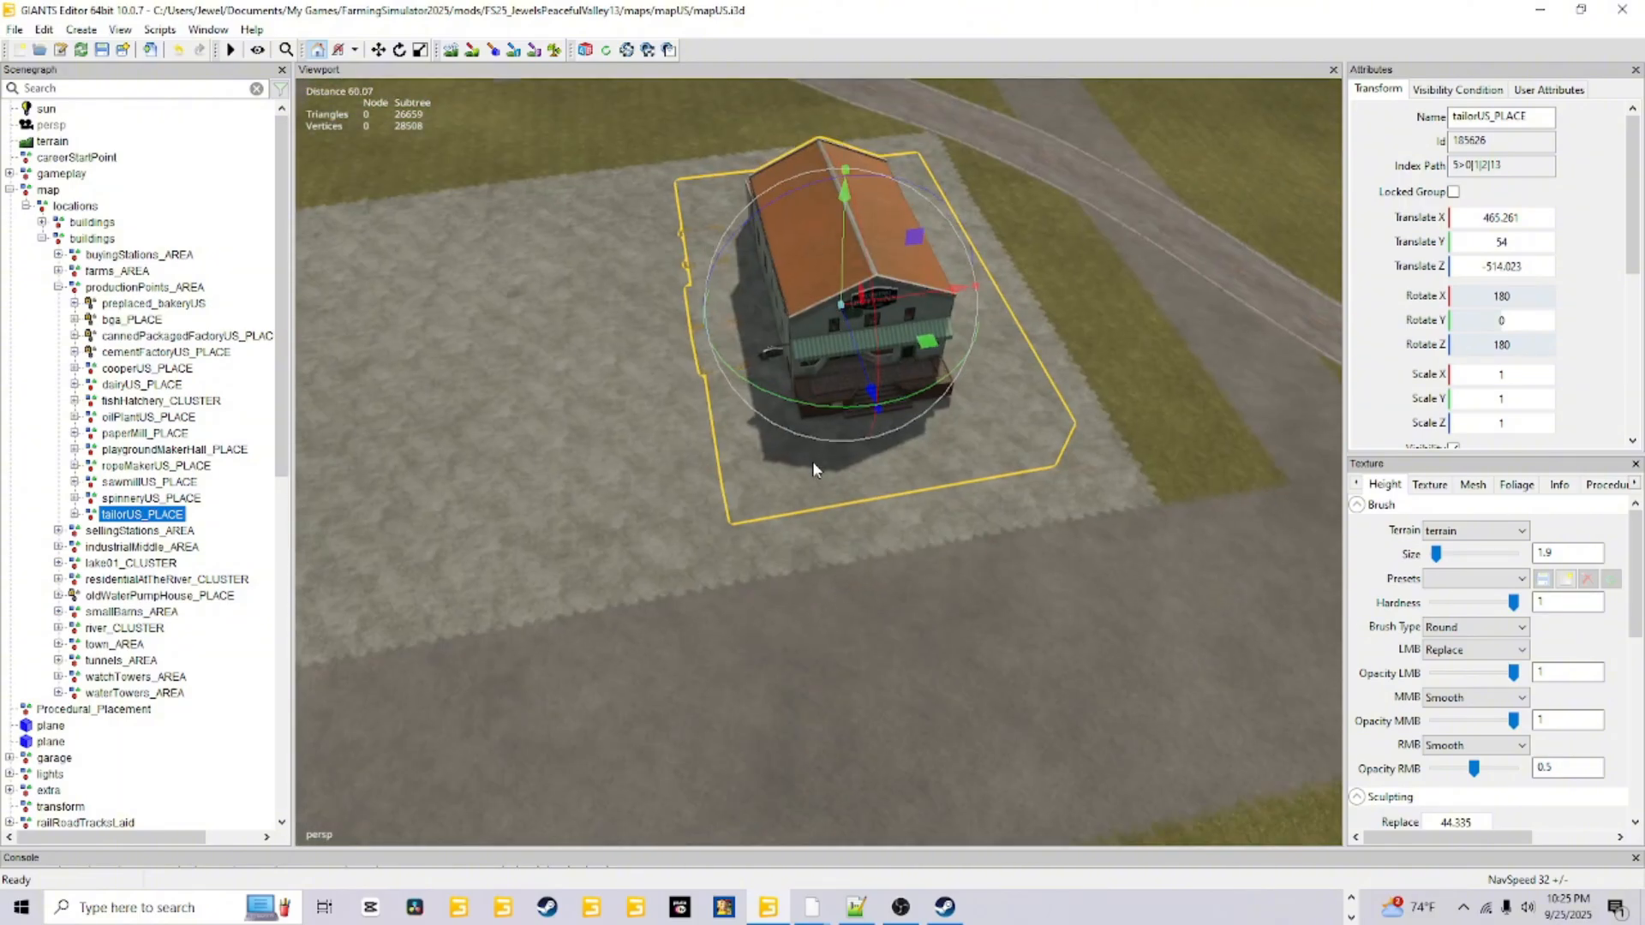
mouse_move(812, 461)
alt+mouse_down()
mouse_move(723, 455)
mouse_move(788, 449)
alt+mouse_up()
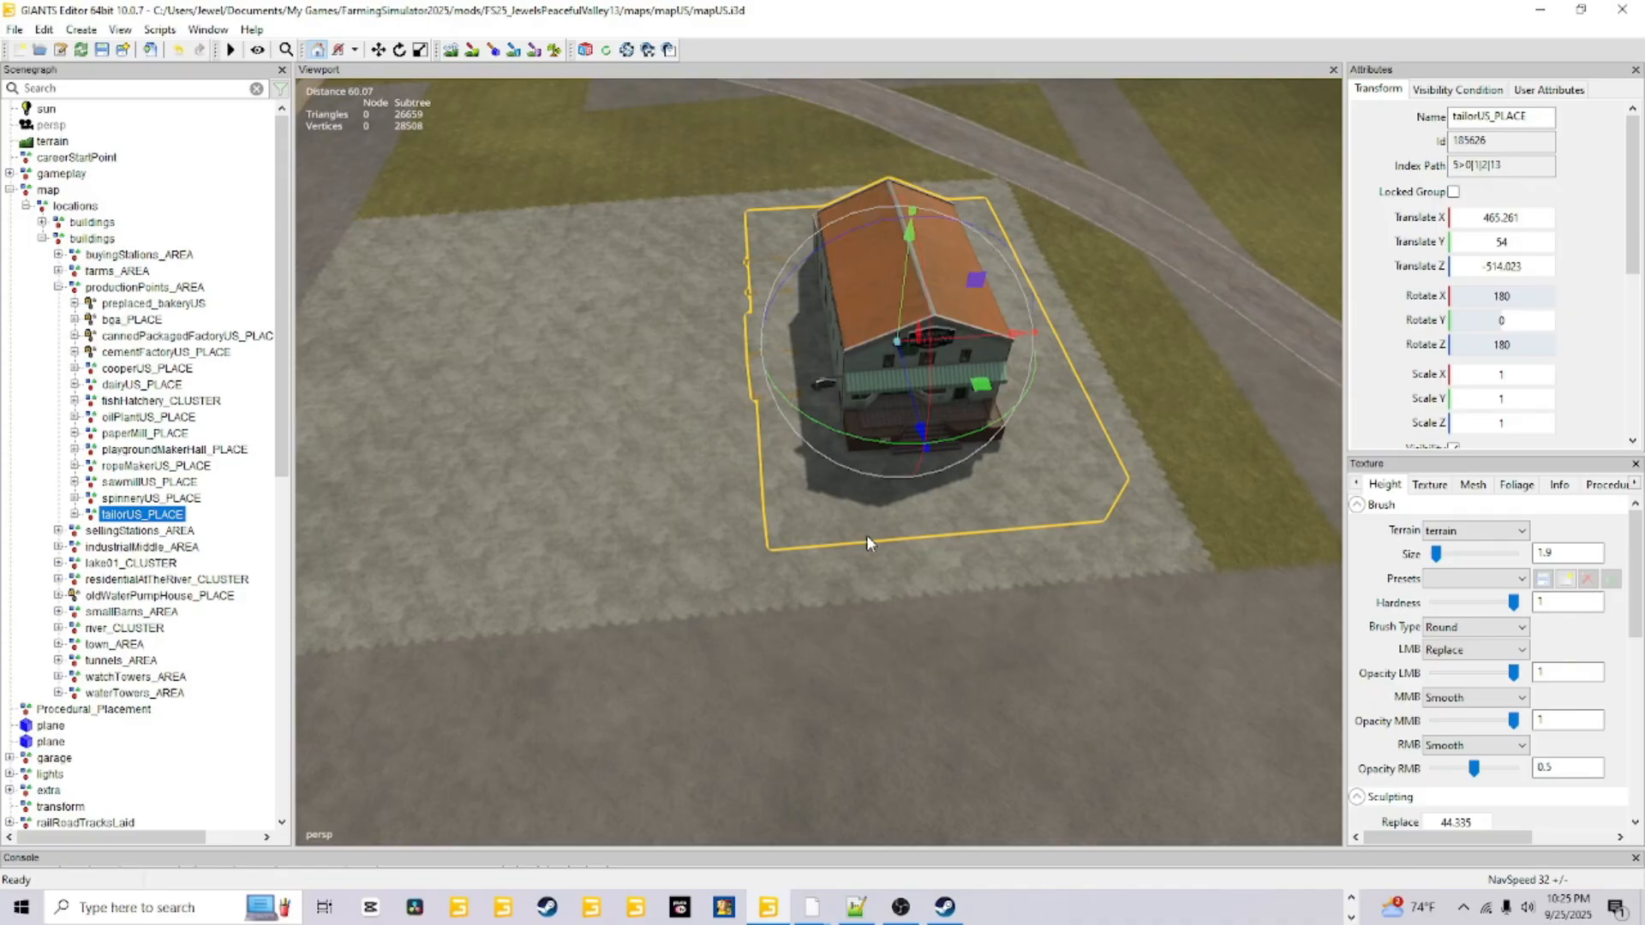
click(75, 514)
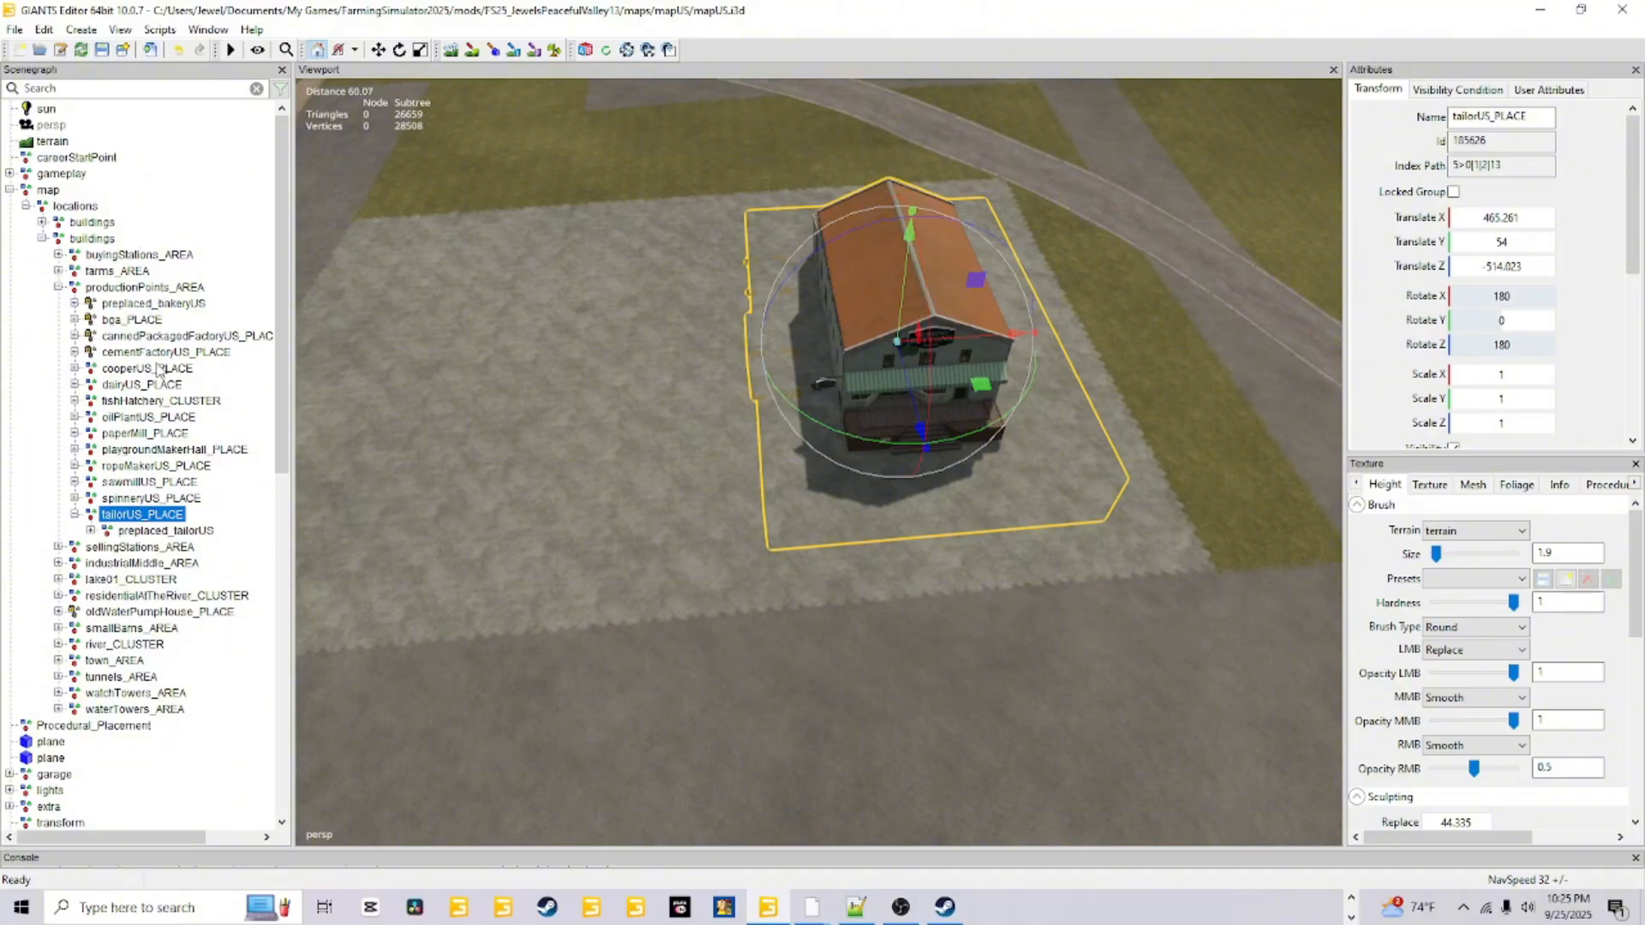
click(138, 534)
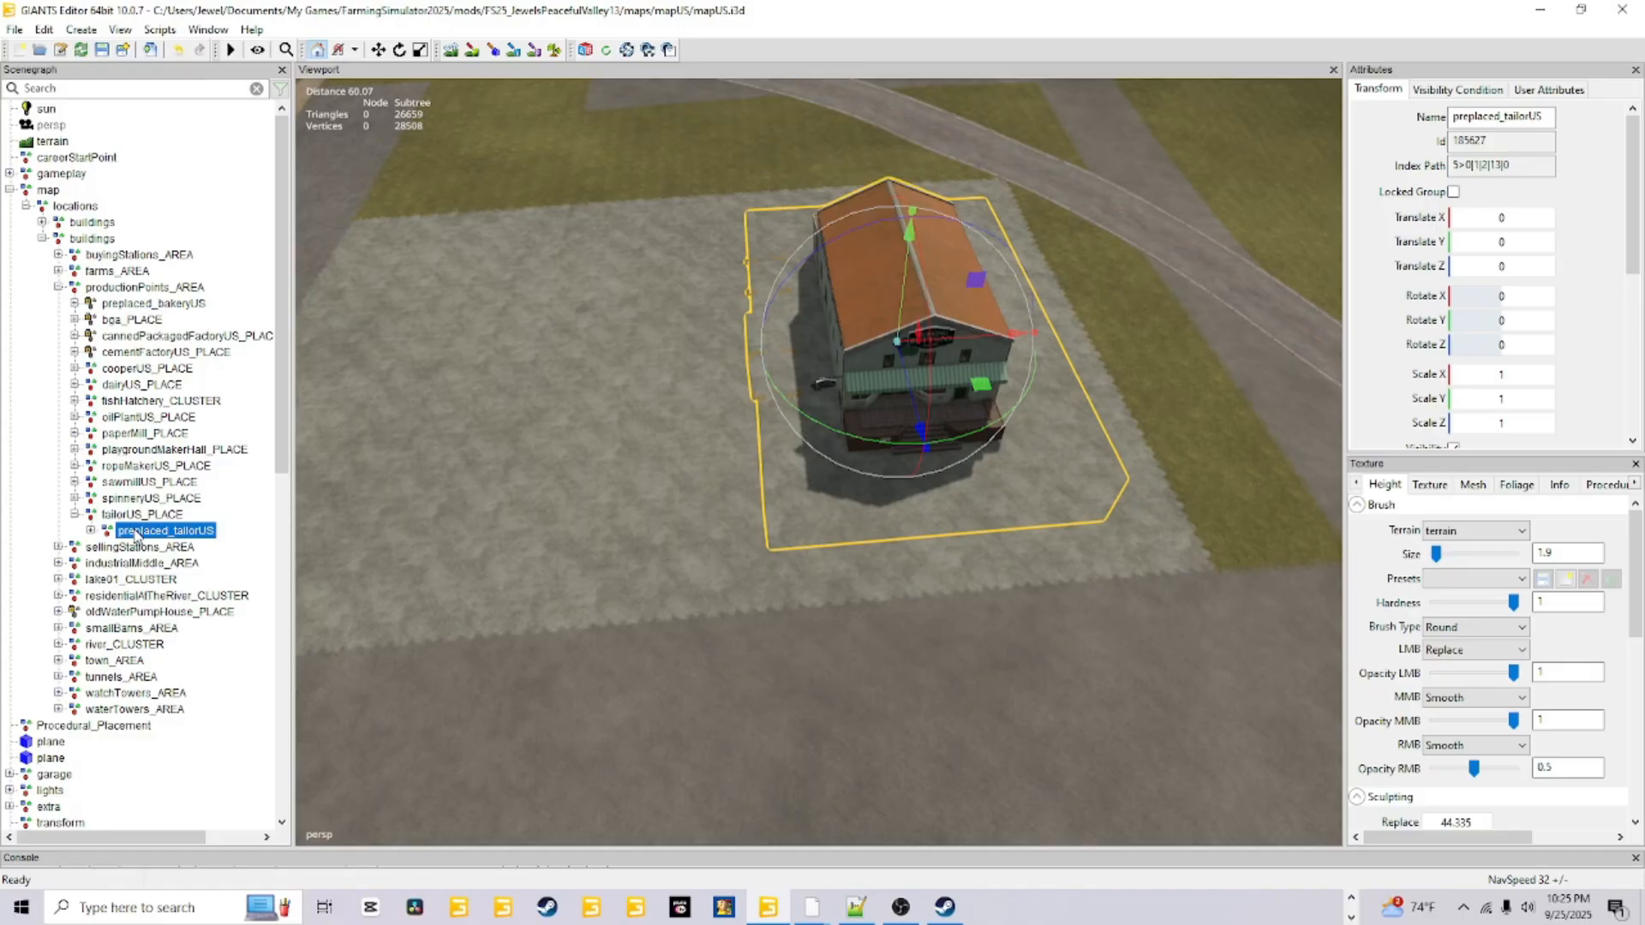
click(1550, 91)
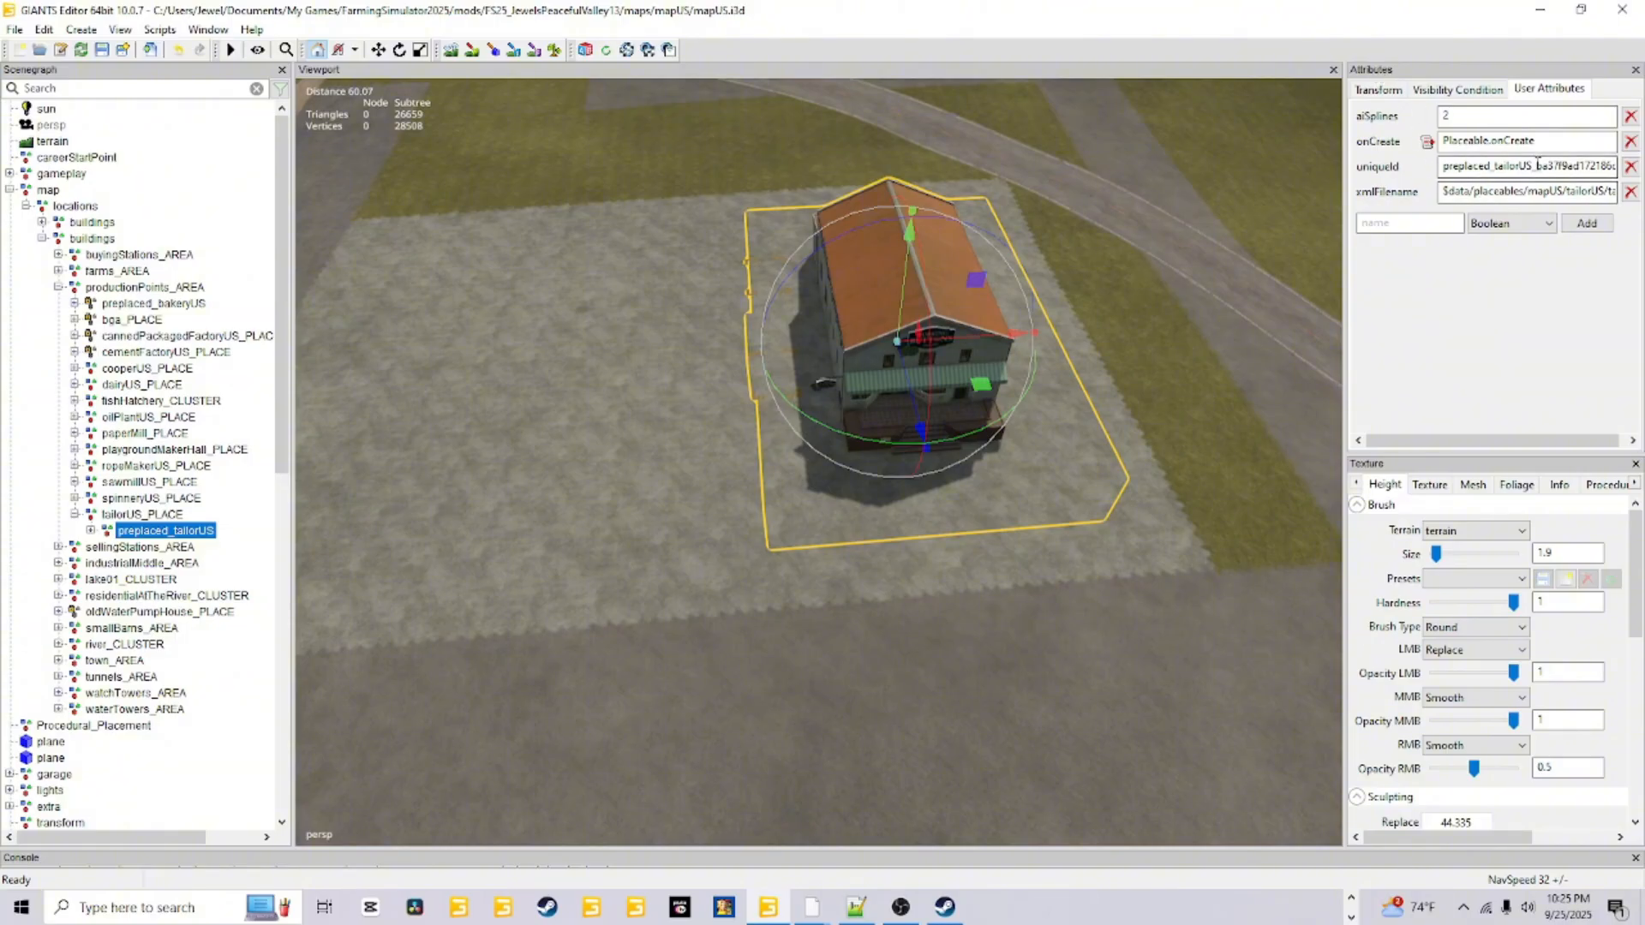
Read the uniqueId attribute of preplaced_tailorUS through to the end of its value
click(1536, 165)
key(Right)
key(Right)
key(Right)
key(Right)
key(Right)
key(Right)
key(Right)
key(Right)
key(Right)
key(Right)
key(Right)
key(Right)
key(Right)
key(Right)
key(Right)
key(Right)
key(Right)
key(Right)
key(Right)
key(Right)
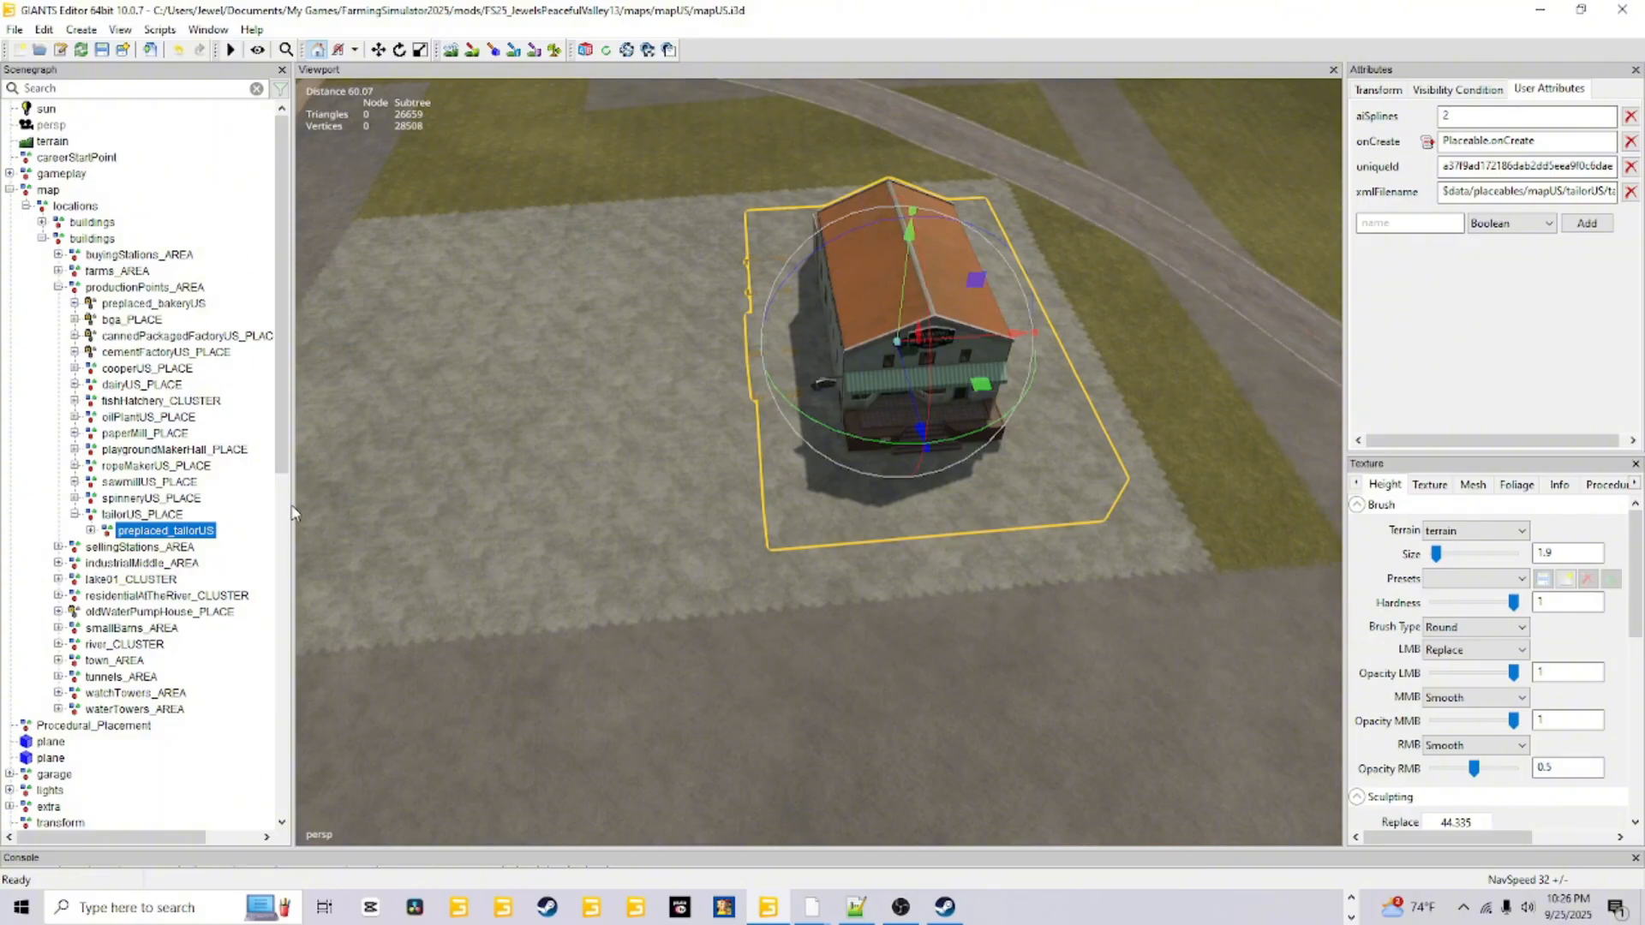
Open the Placeable Toolkit from the shared map scripts for placeables
click(159, 29)
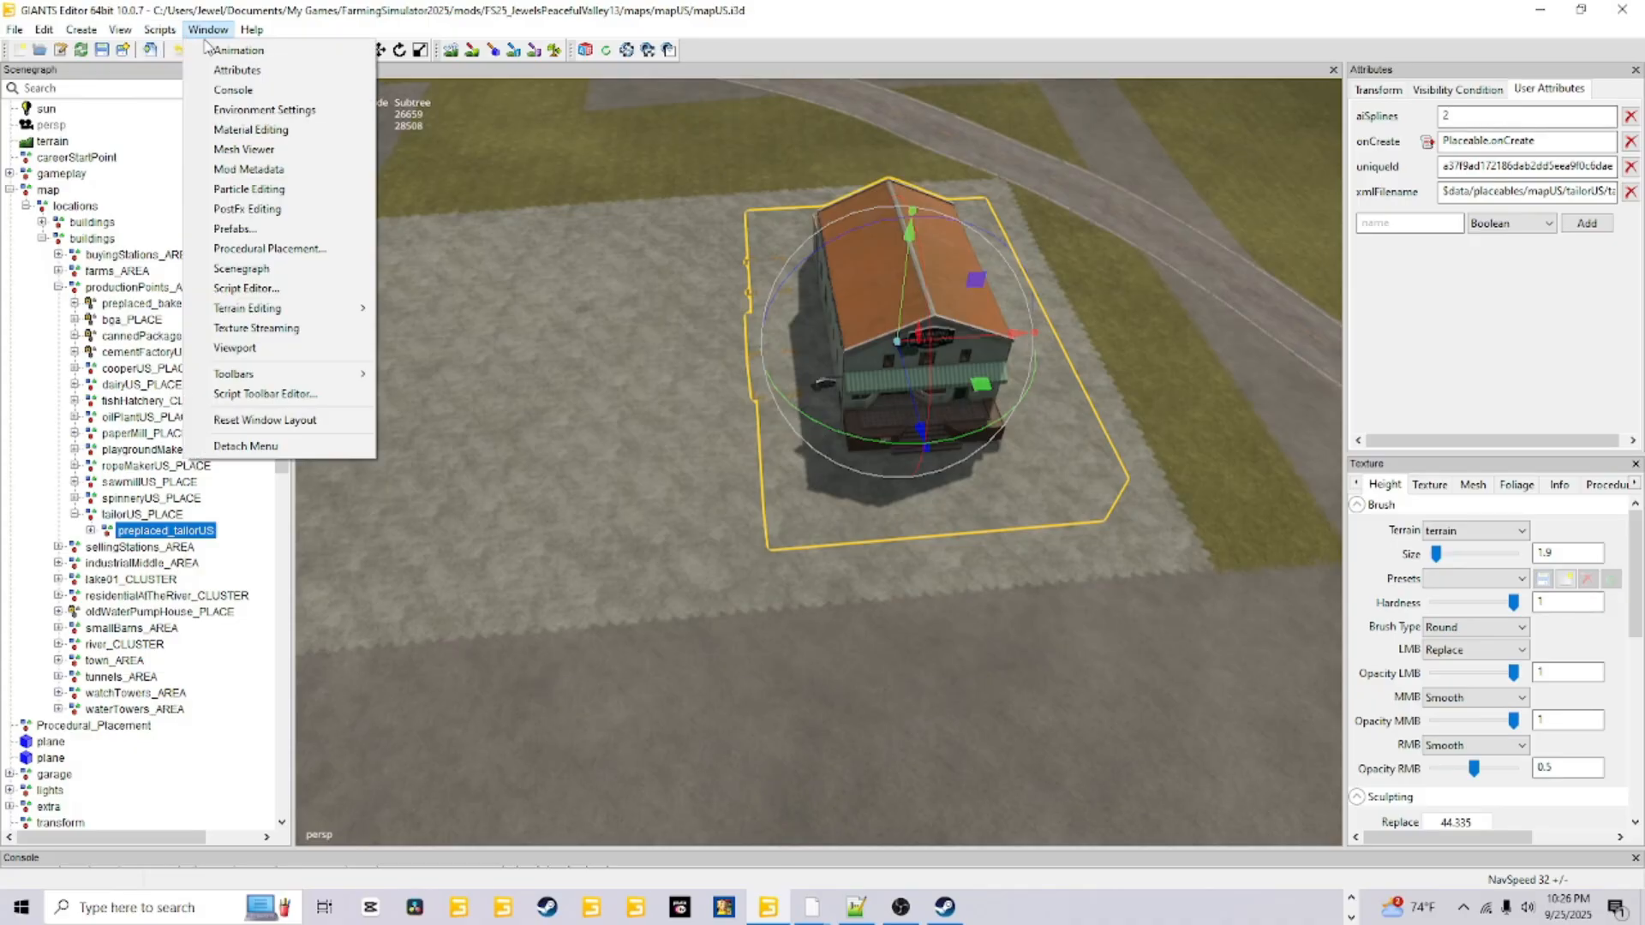
mouse_move(206, 49)
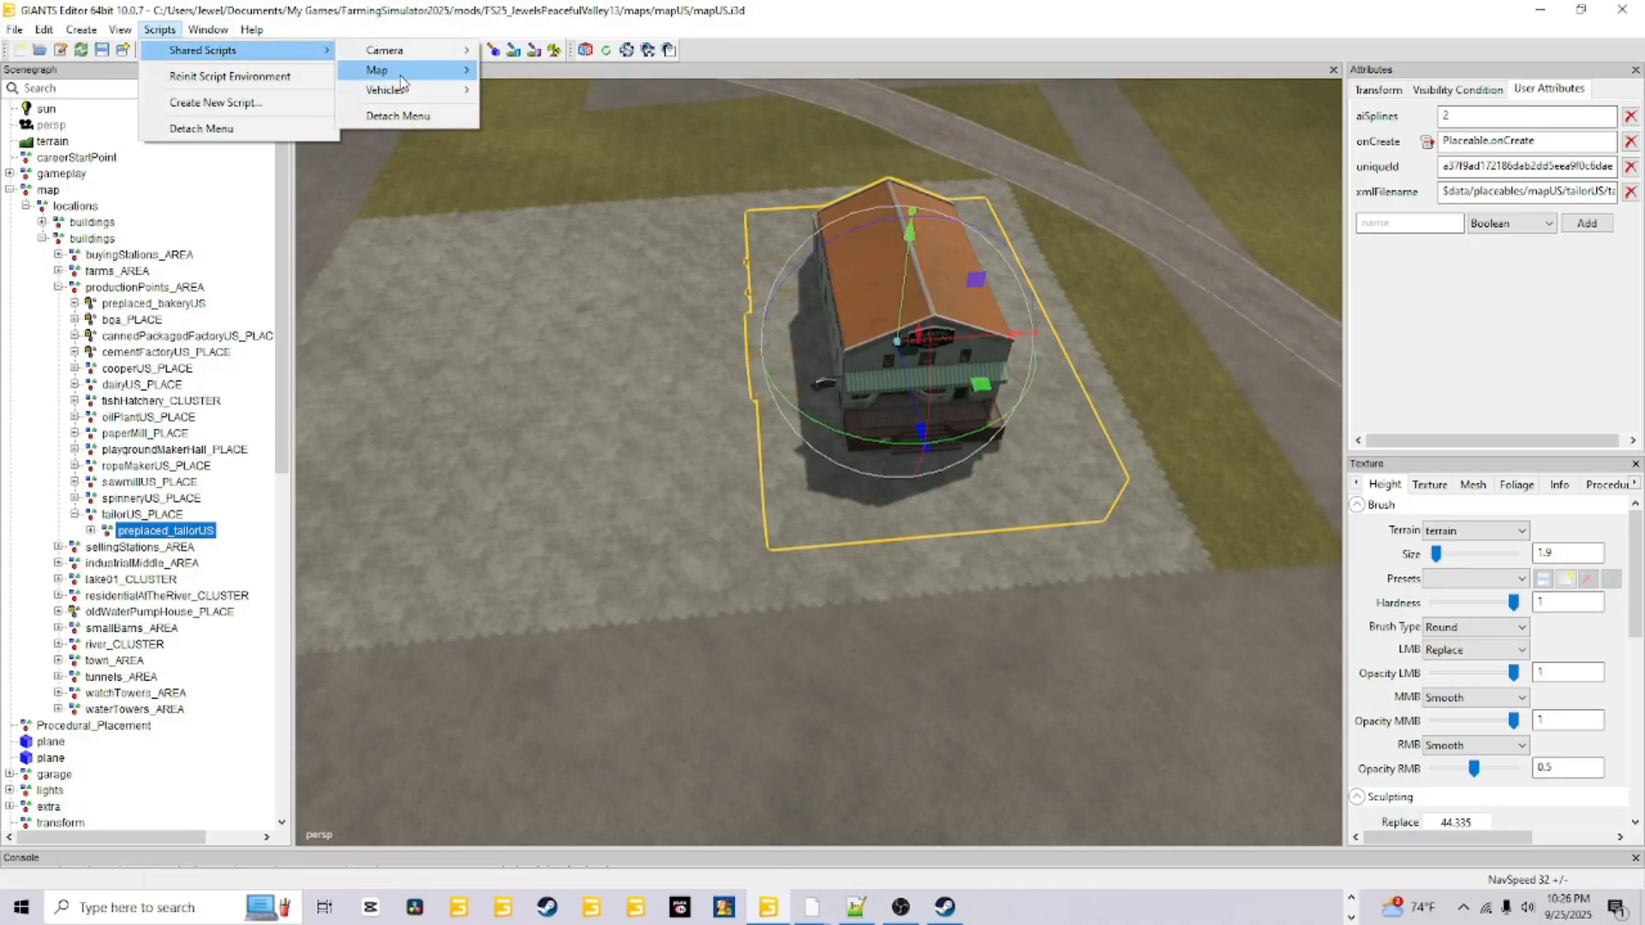
mouse_move(381, 69)
mouse_move(576, 94)
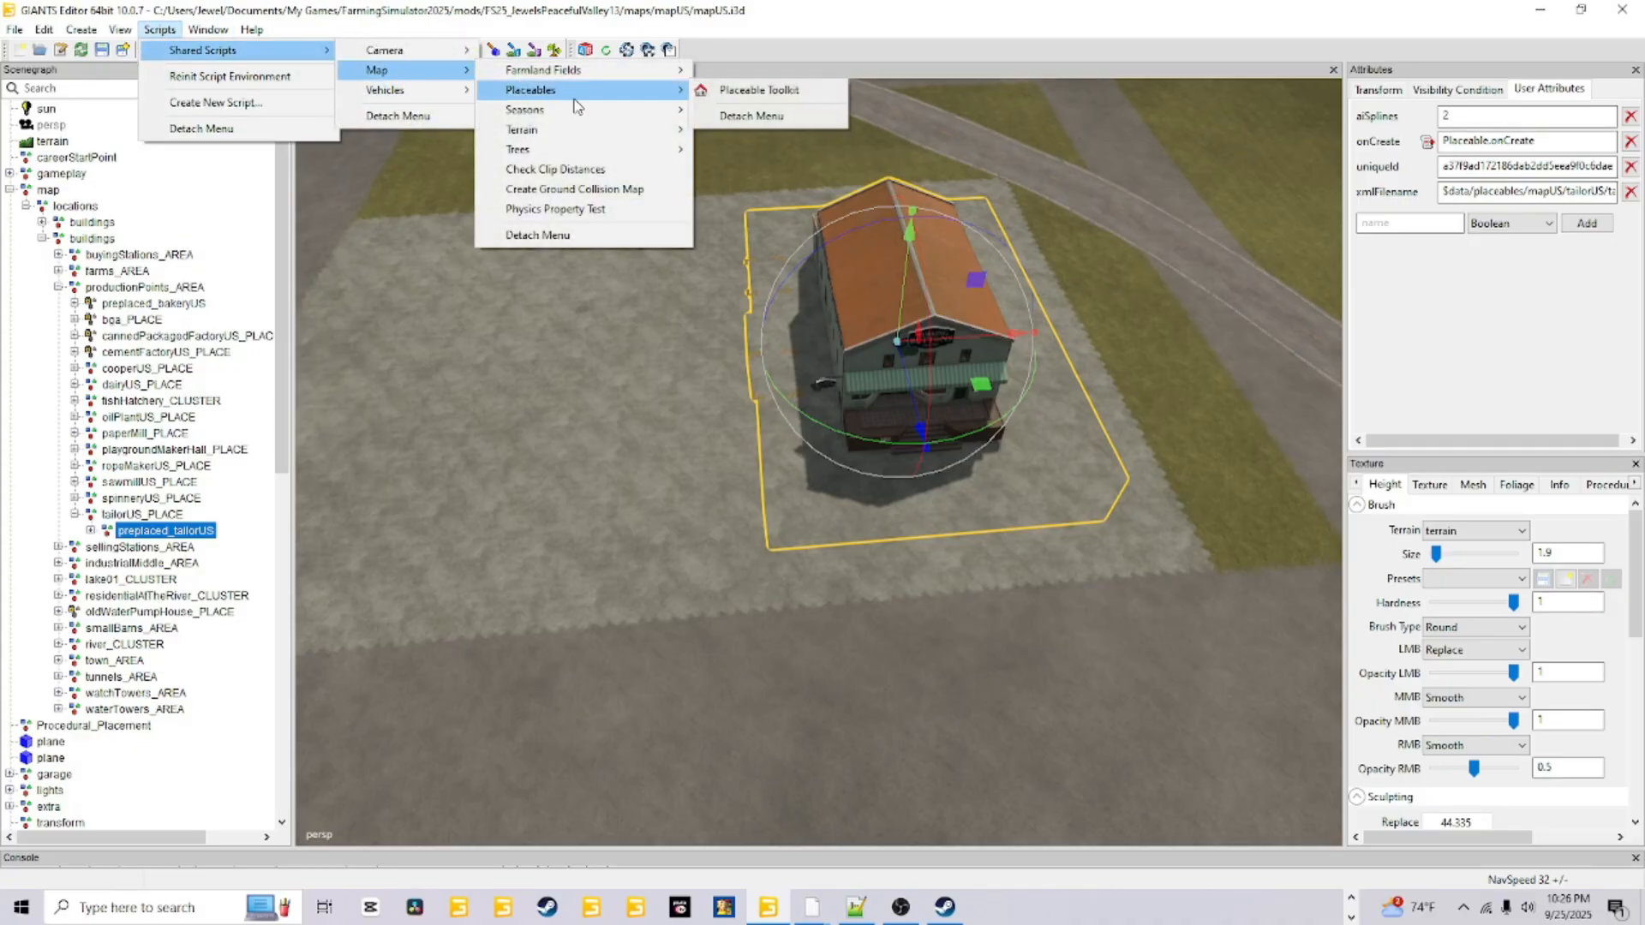
click(760, 91)
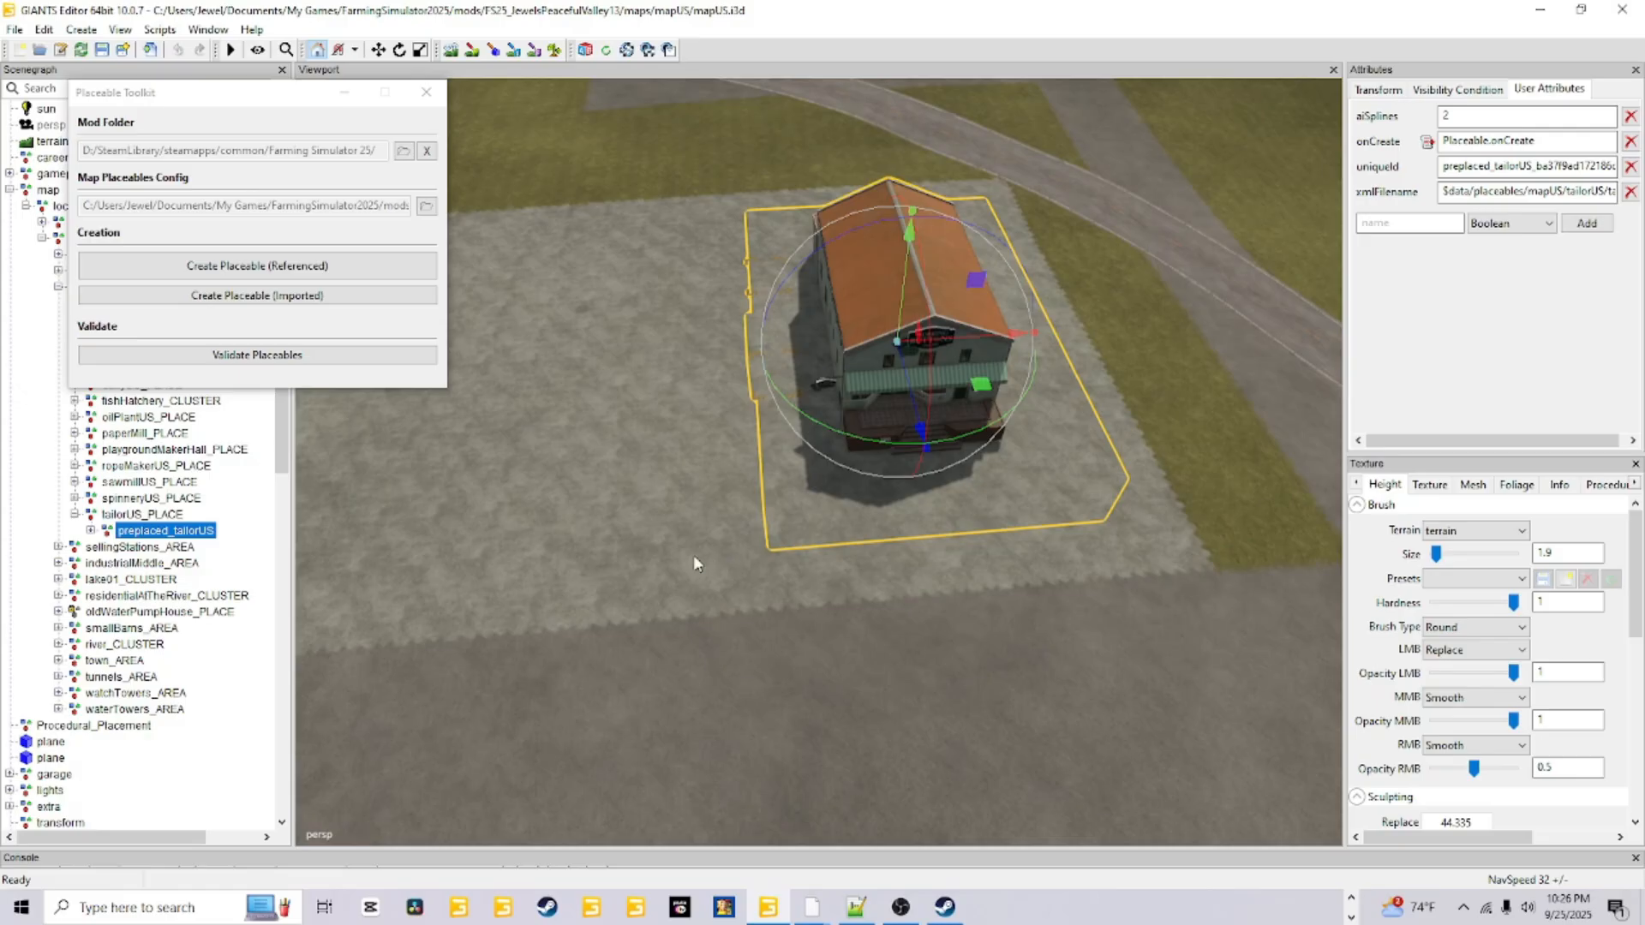
Check the end of preplaced_tailorUS's uniqueId value and close the Placeable Toolkit
click(1545, 169)
key(End)
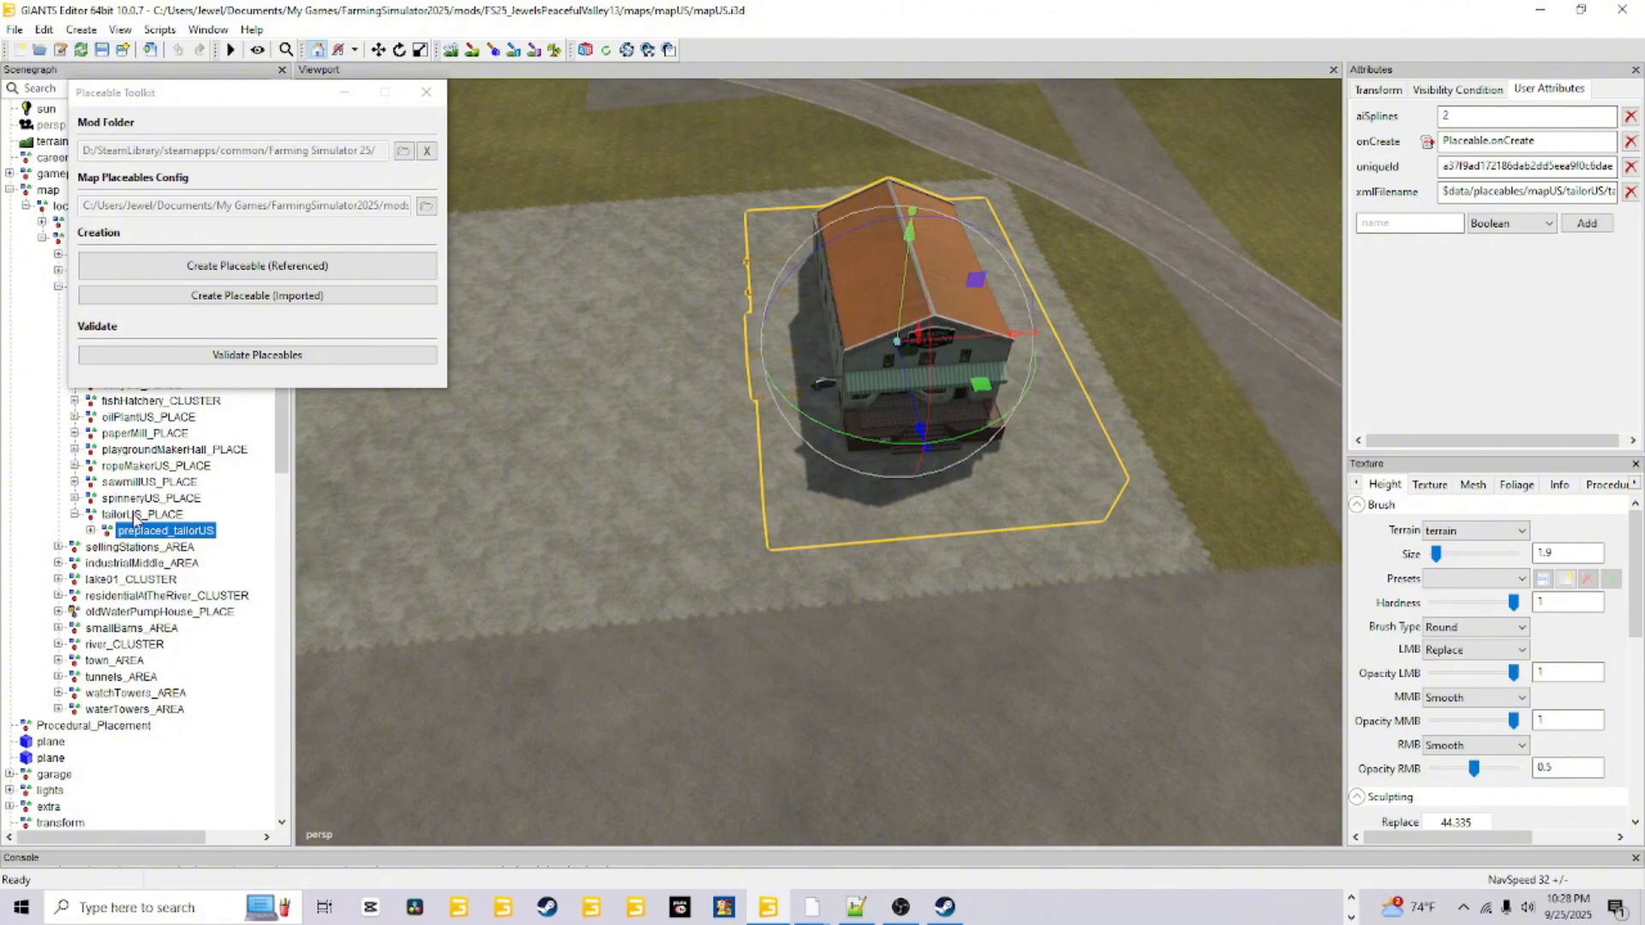
click(425, 91)
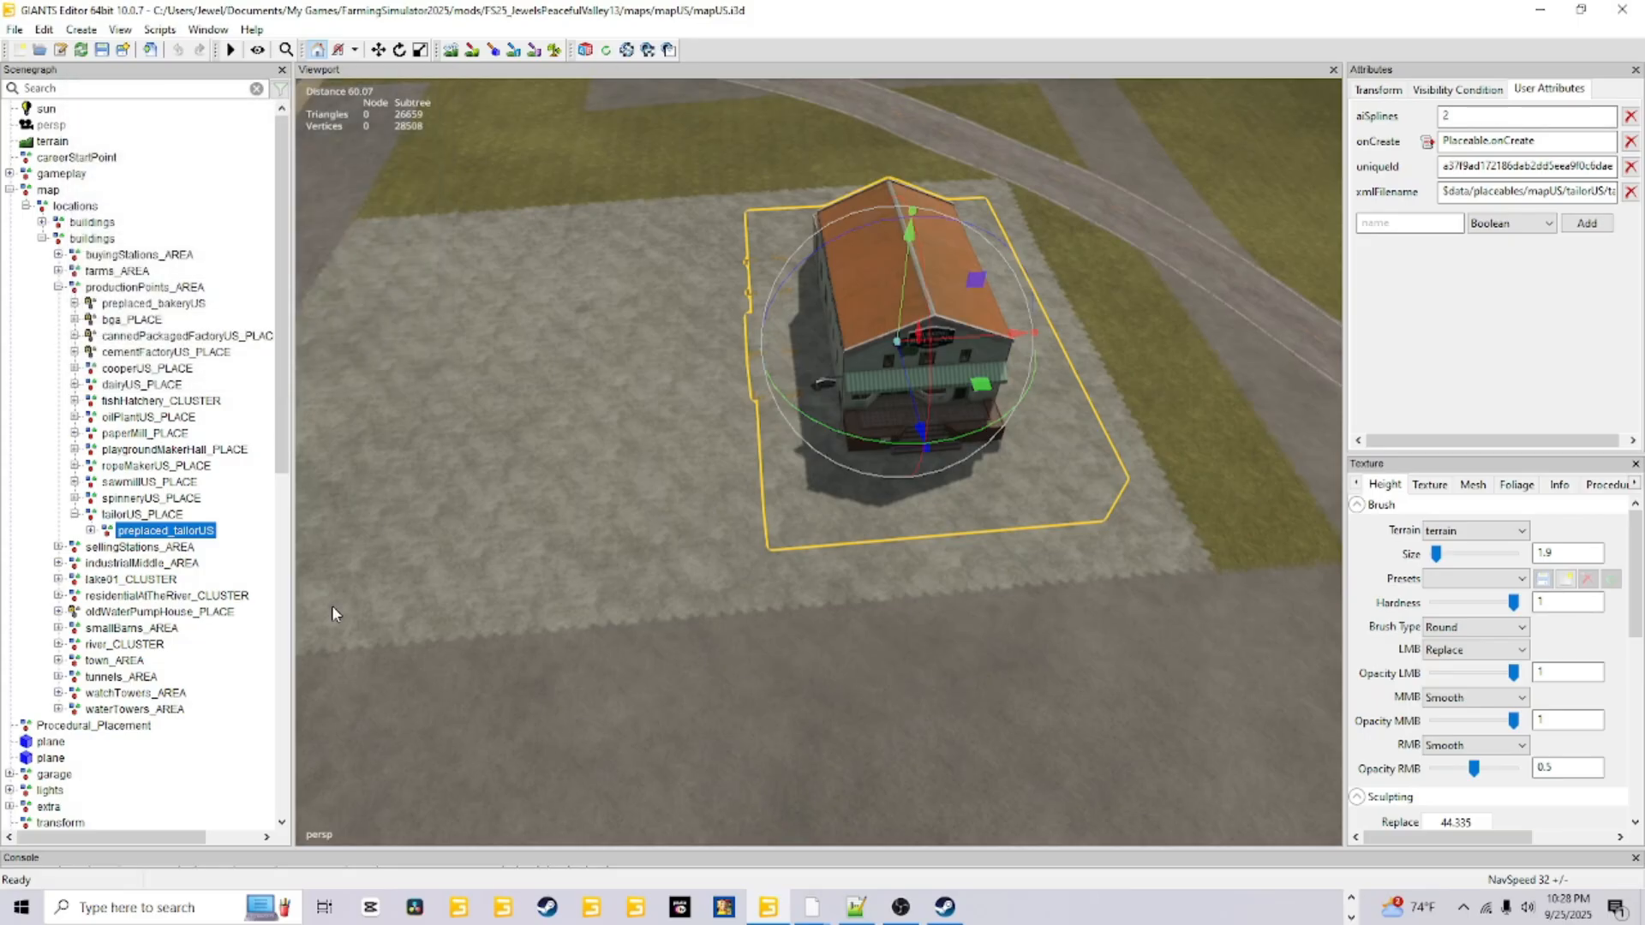
Review how tailorUS_PLACE nests within productionPoints_AREA and the buildings group by selecting each level and viewing its objects on the map
click(133, 515)
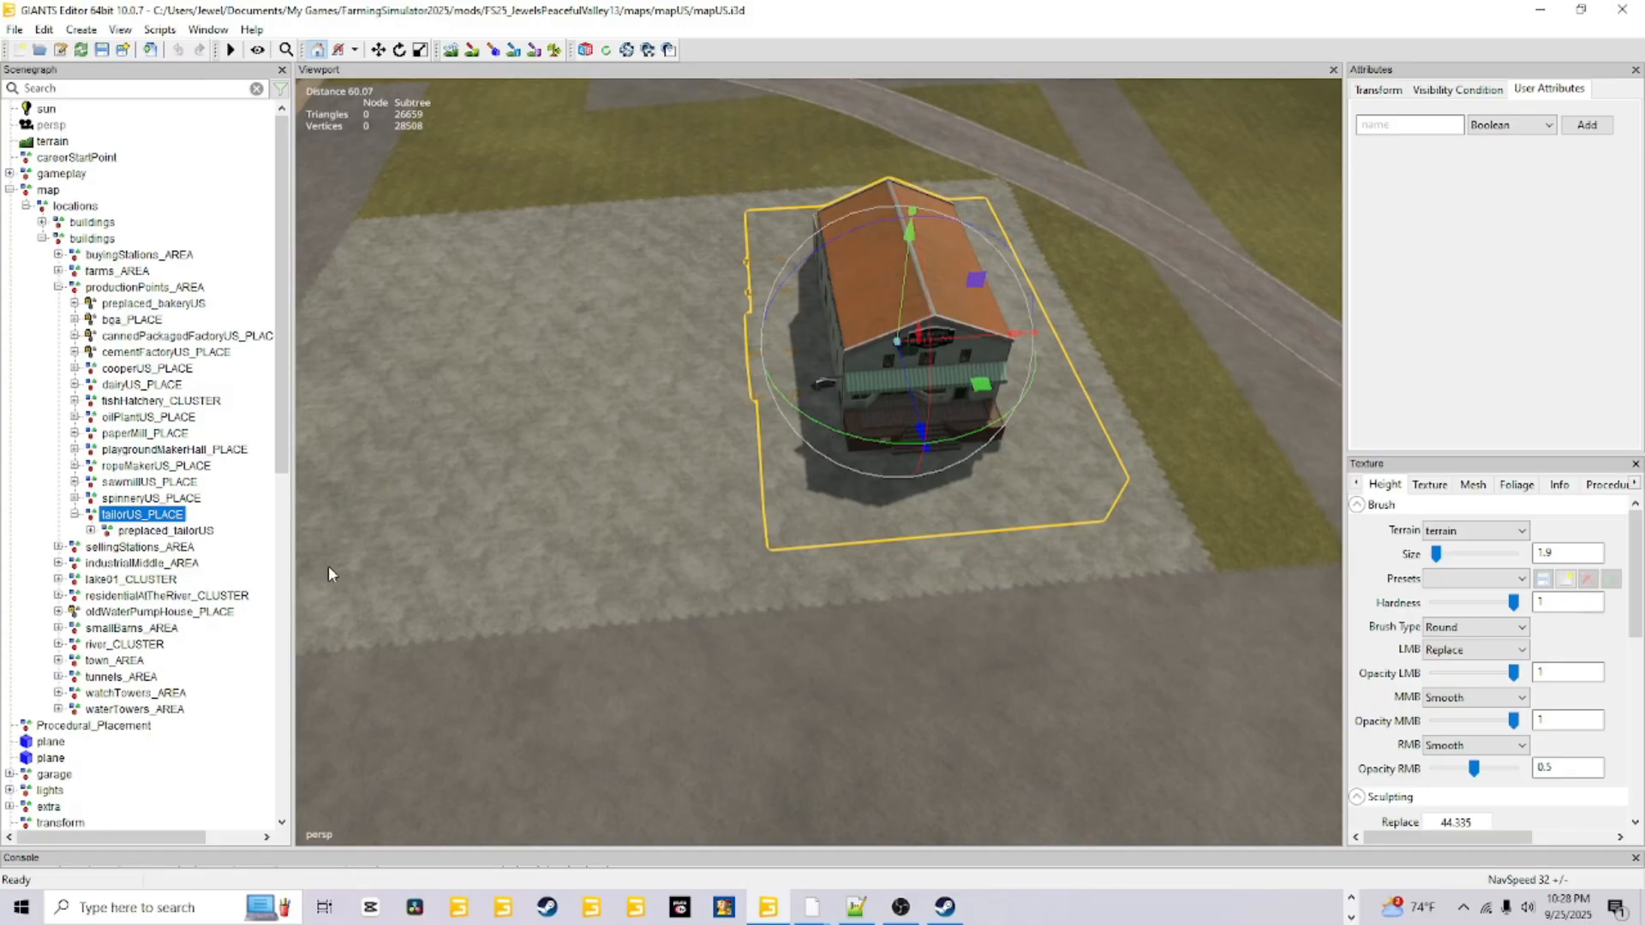
click(133, 290)
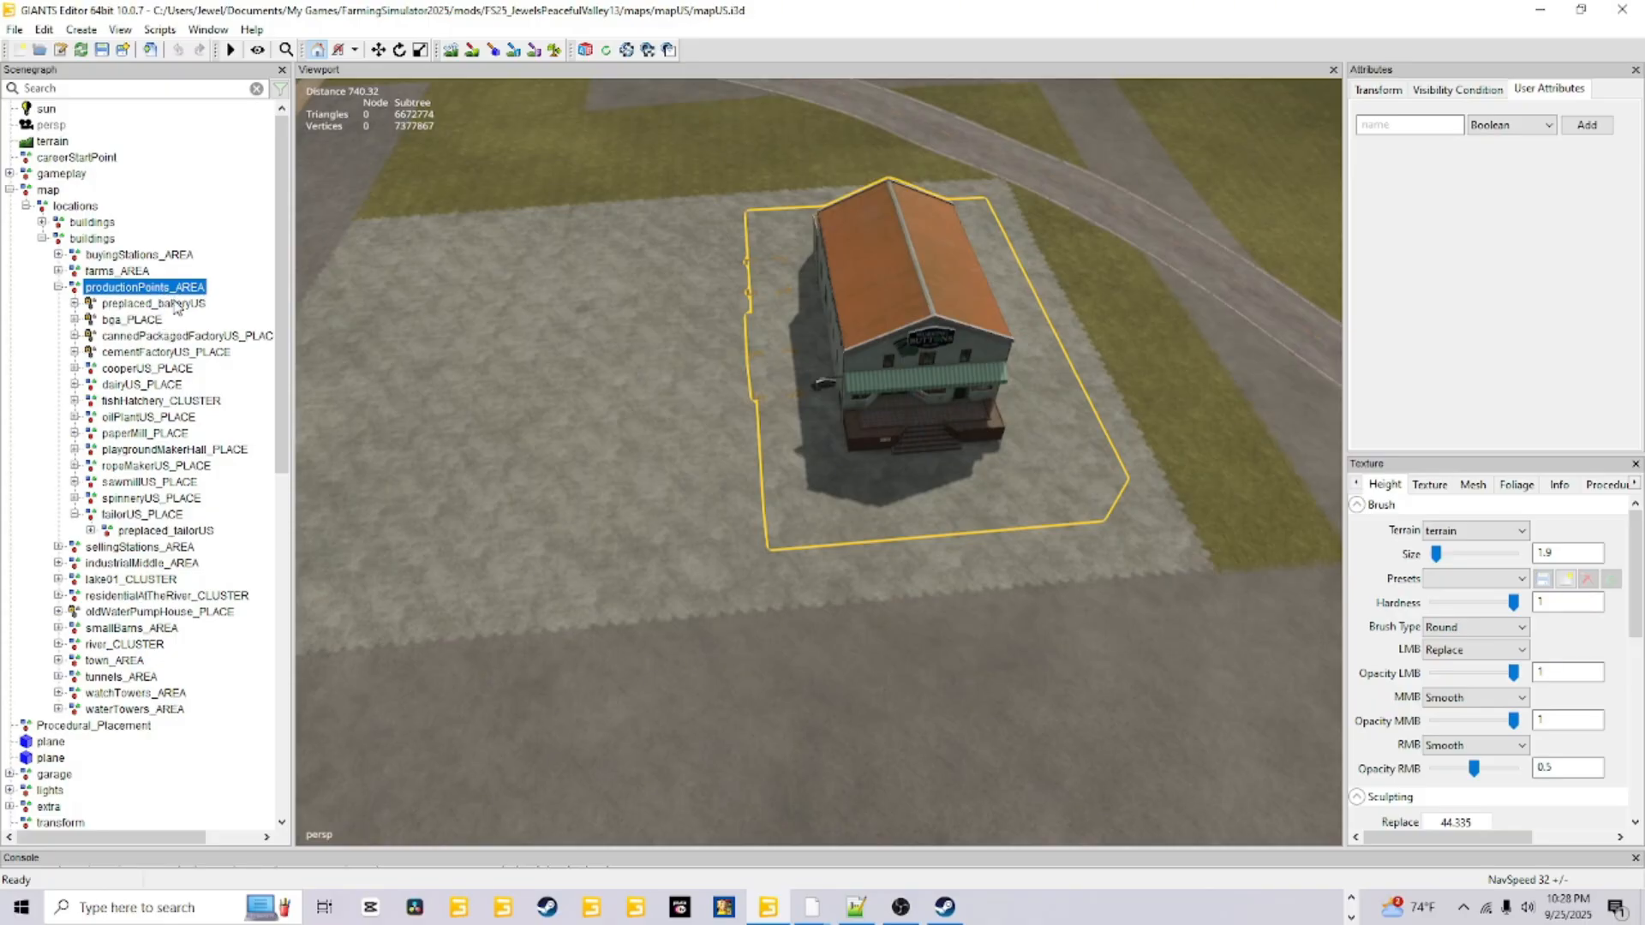
alt+drag(319, 625, 633, 435)
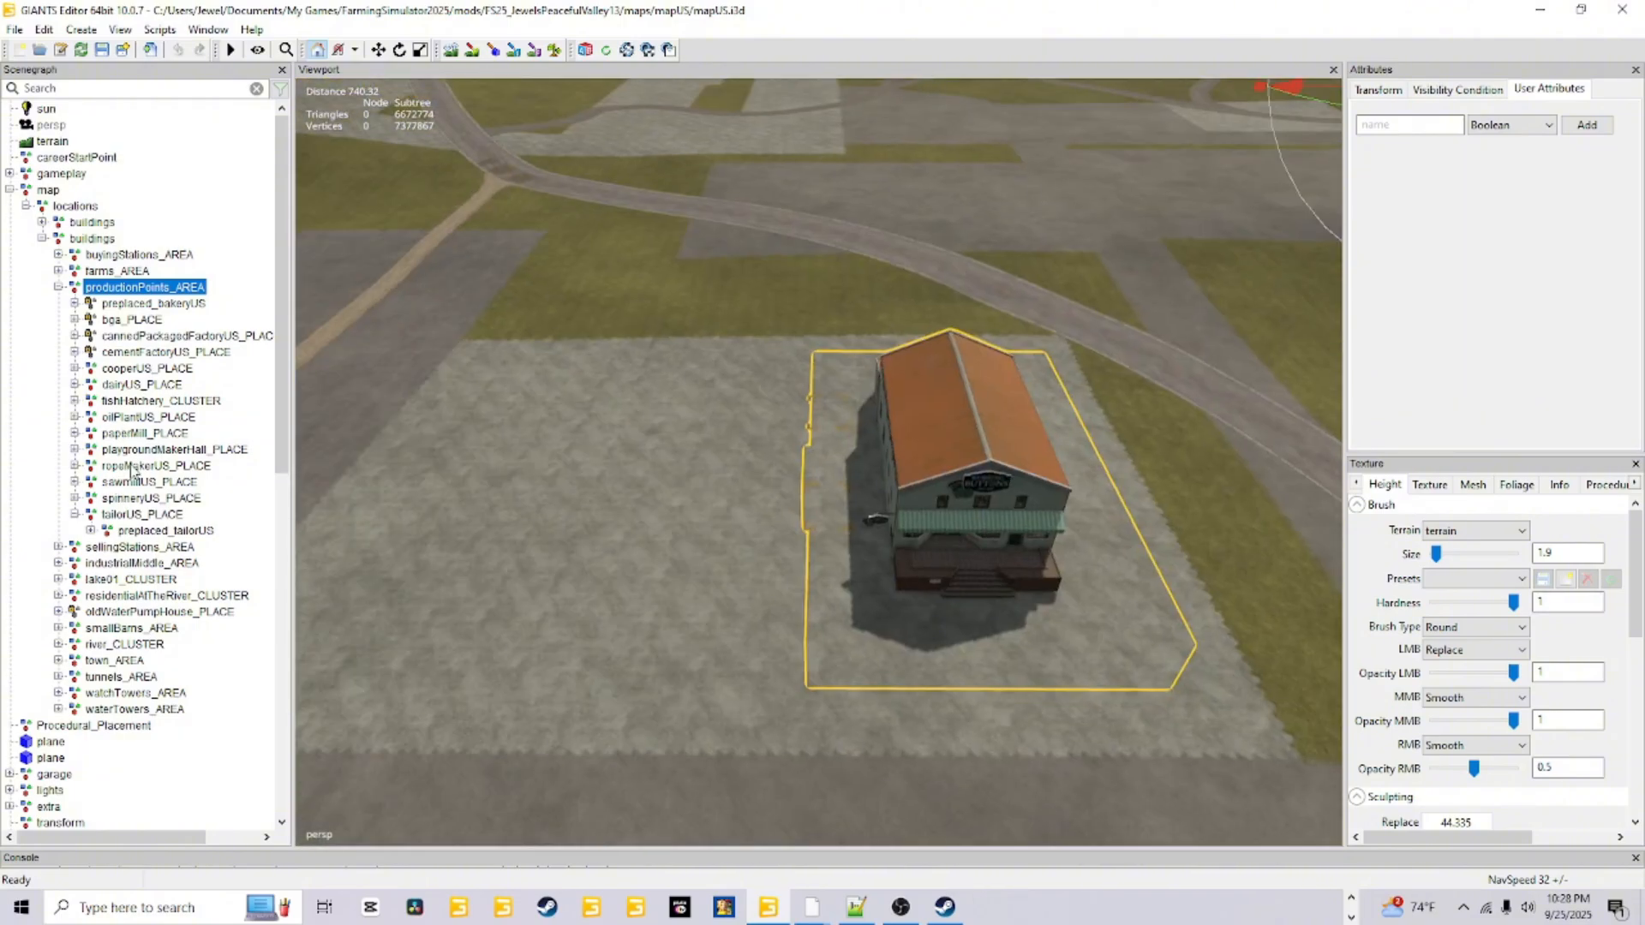
click(143, 513)
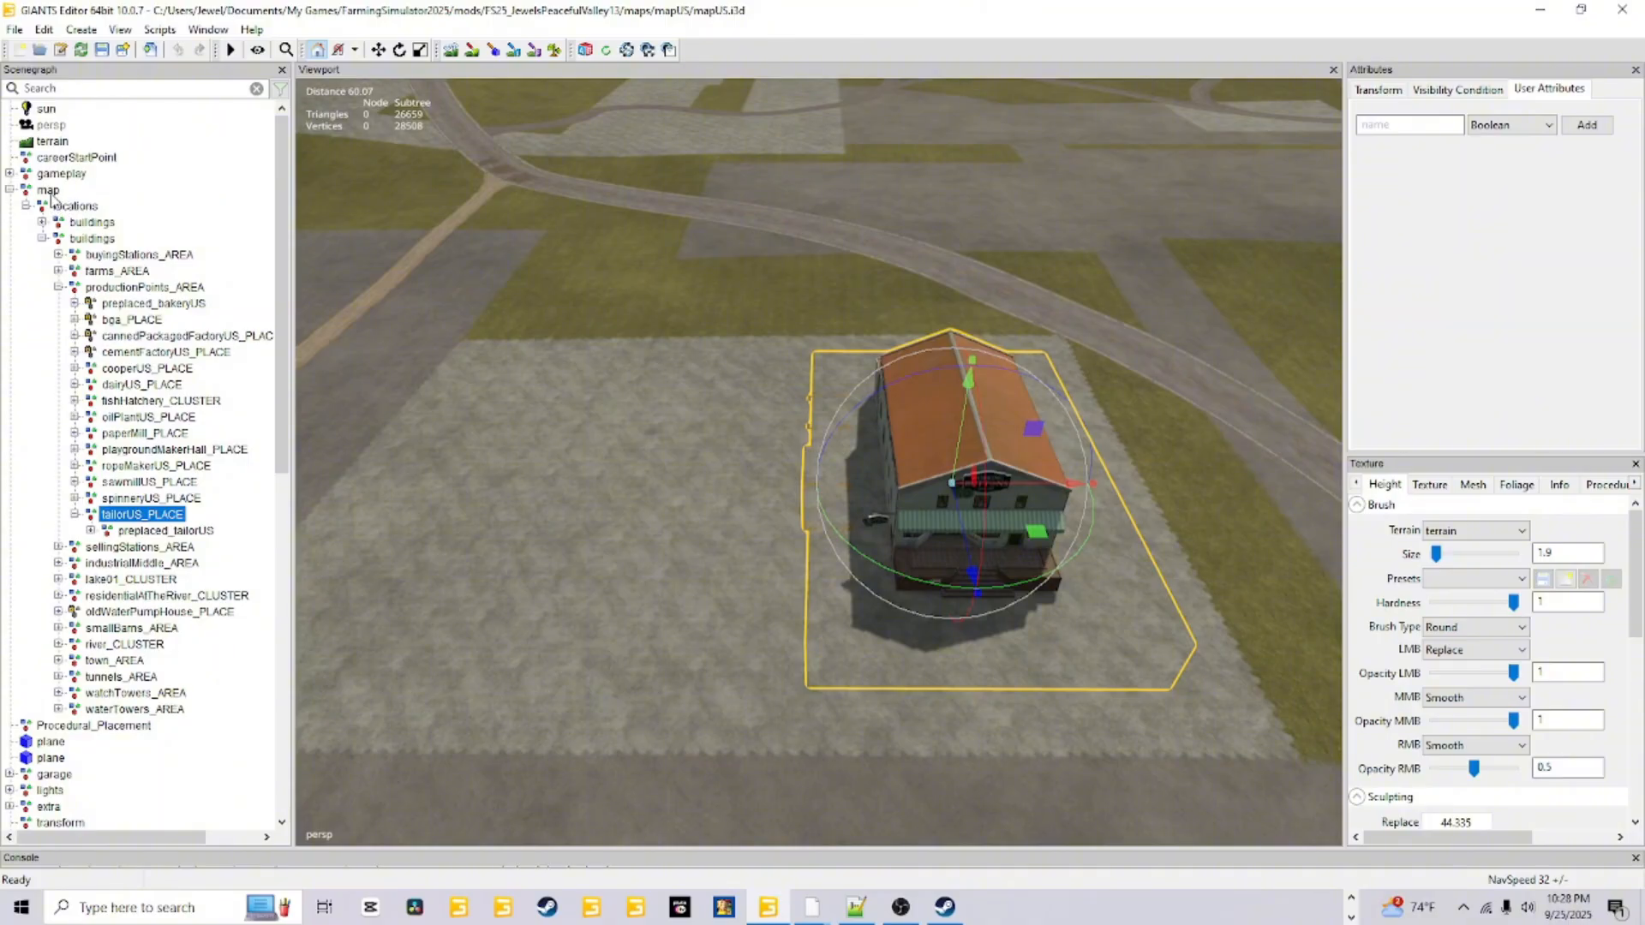
alt+drag(536, 591, 536, 437)
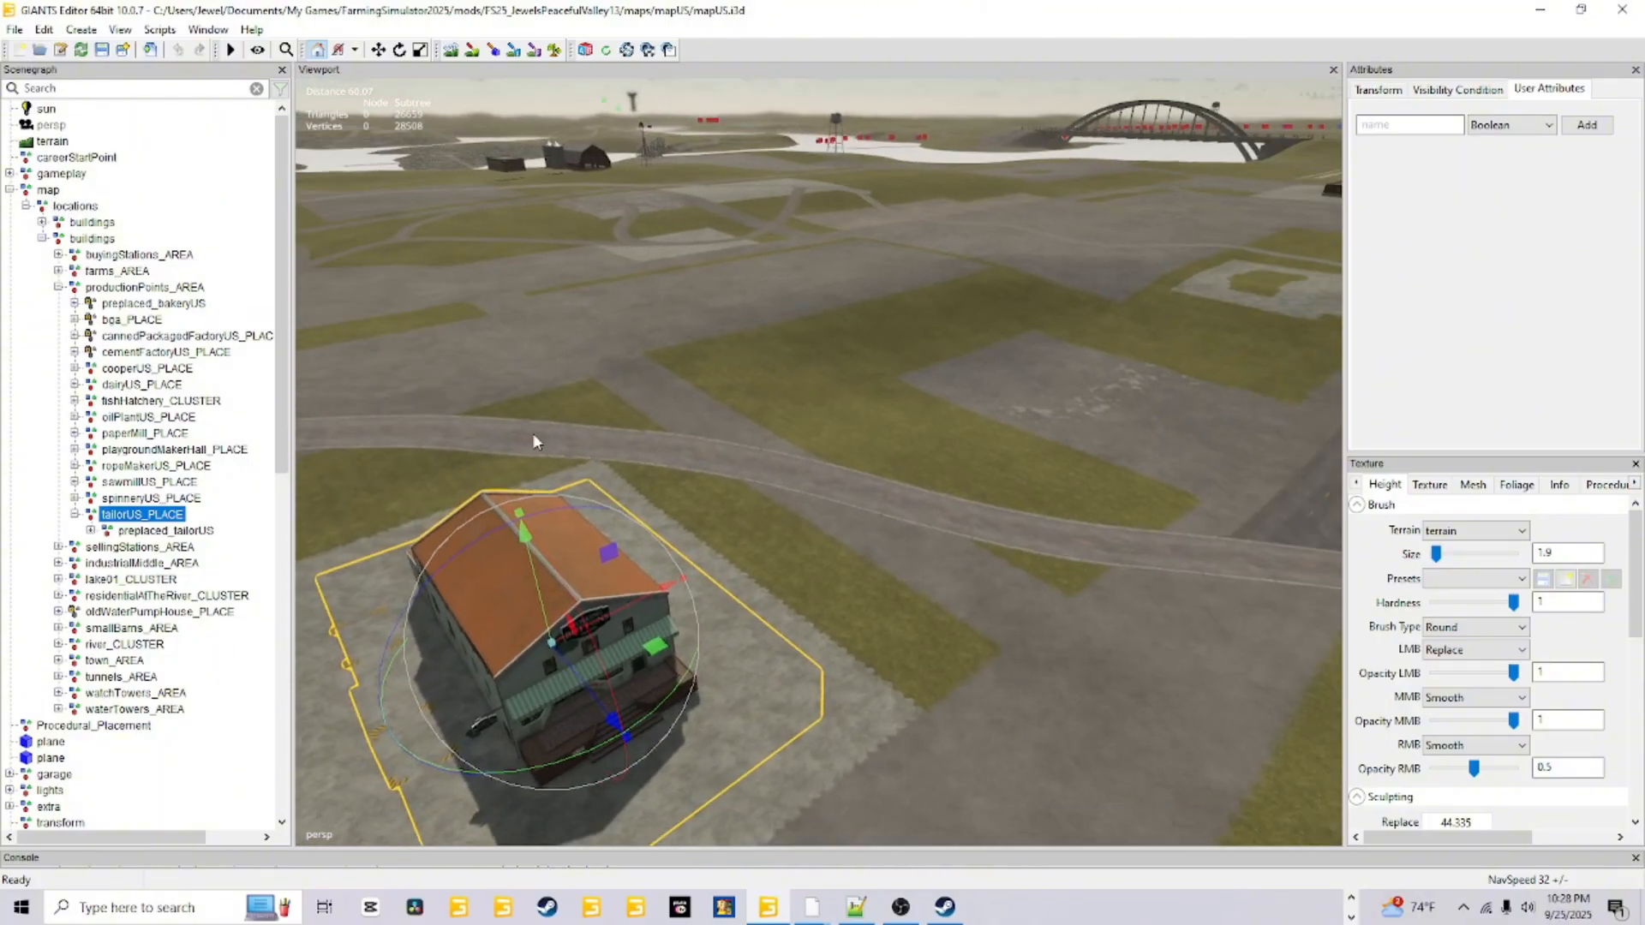
click(100, 239)
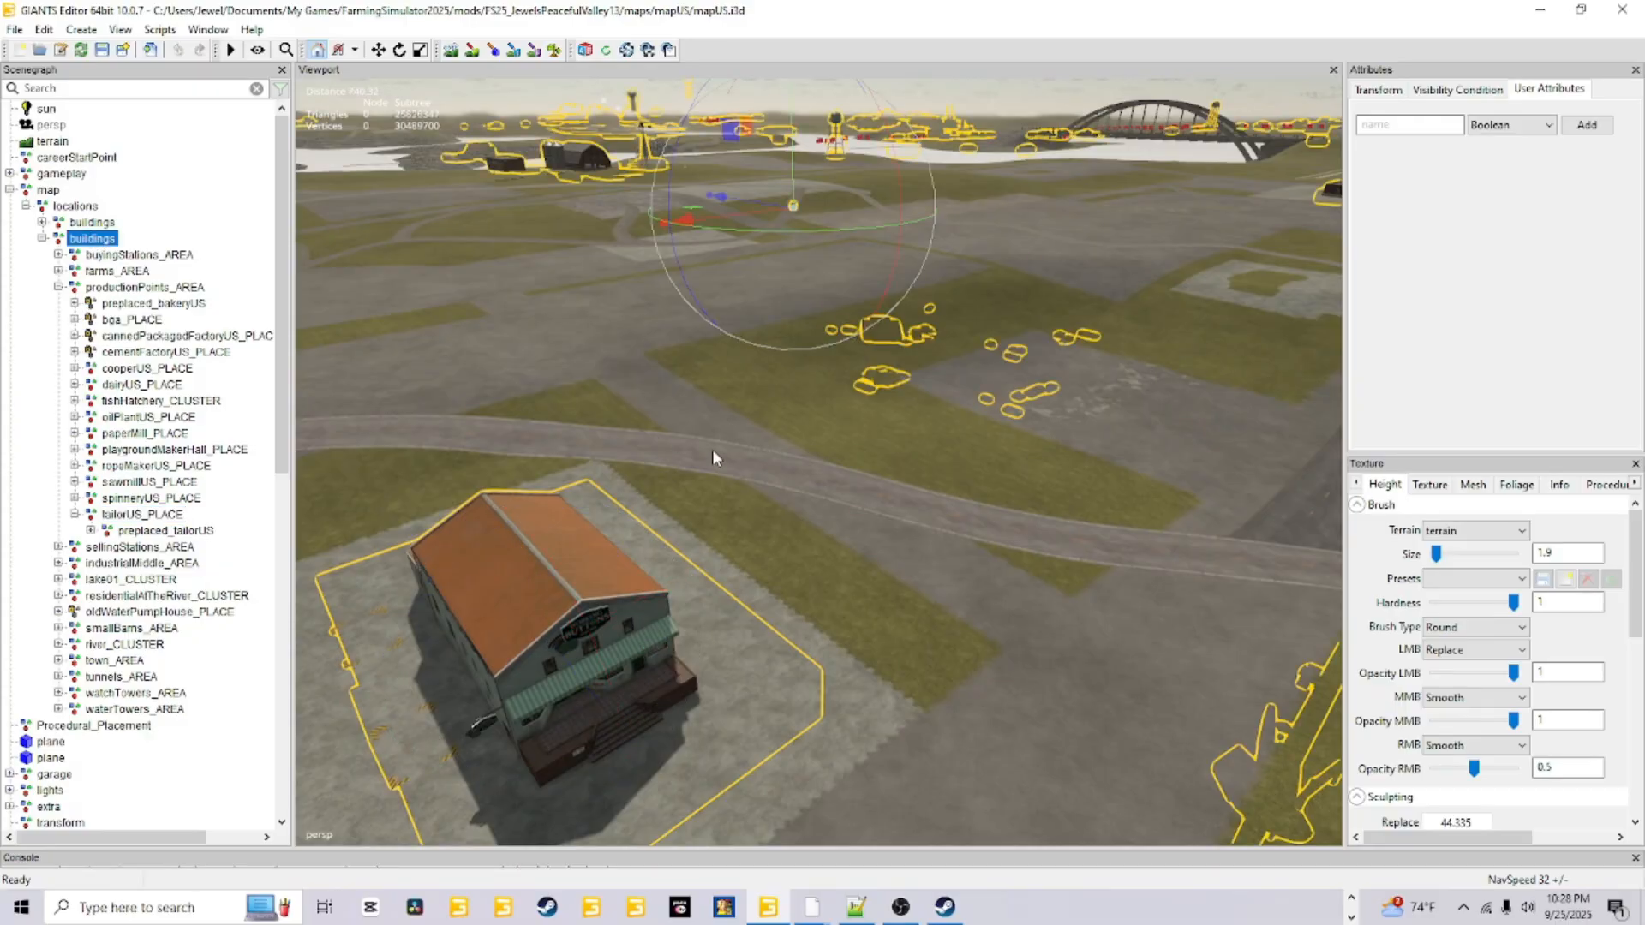
alt+drag(711, 448, 487, 479)
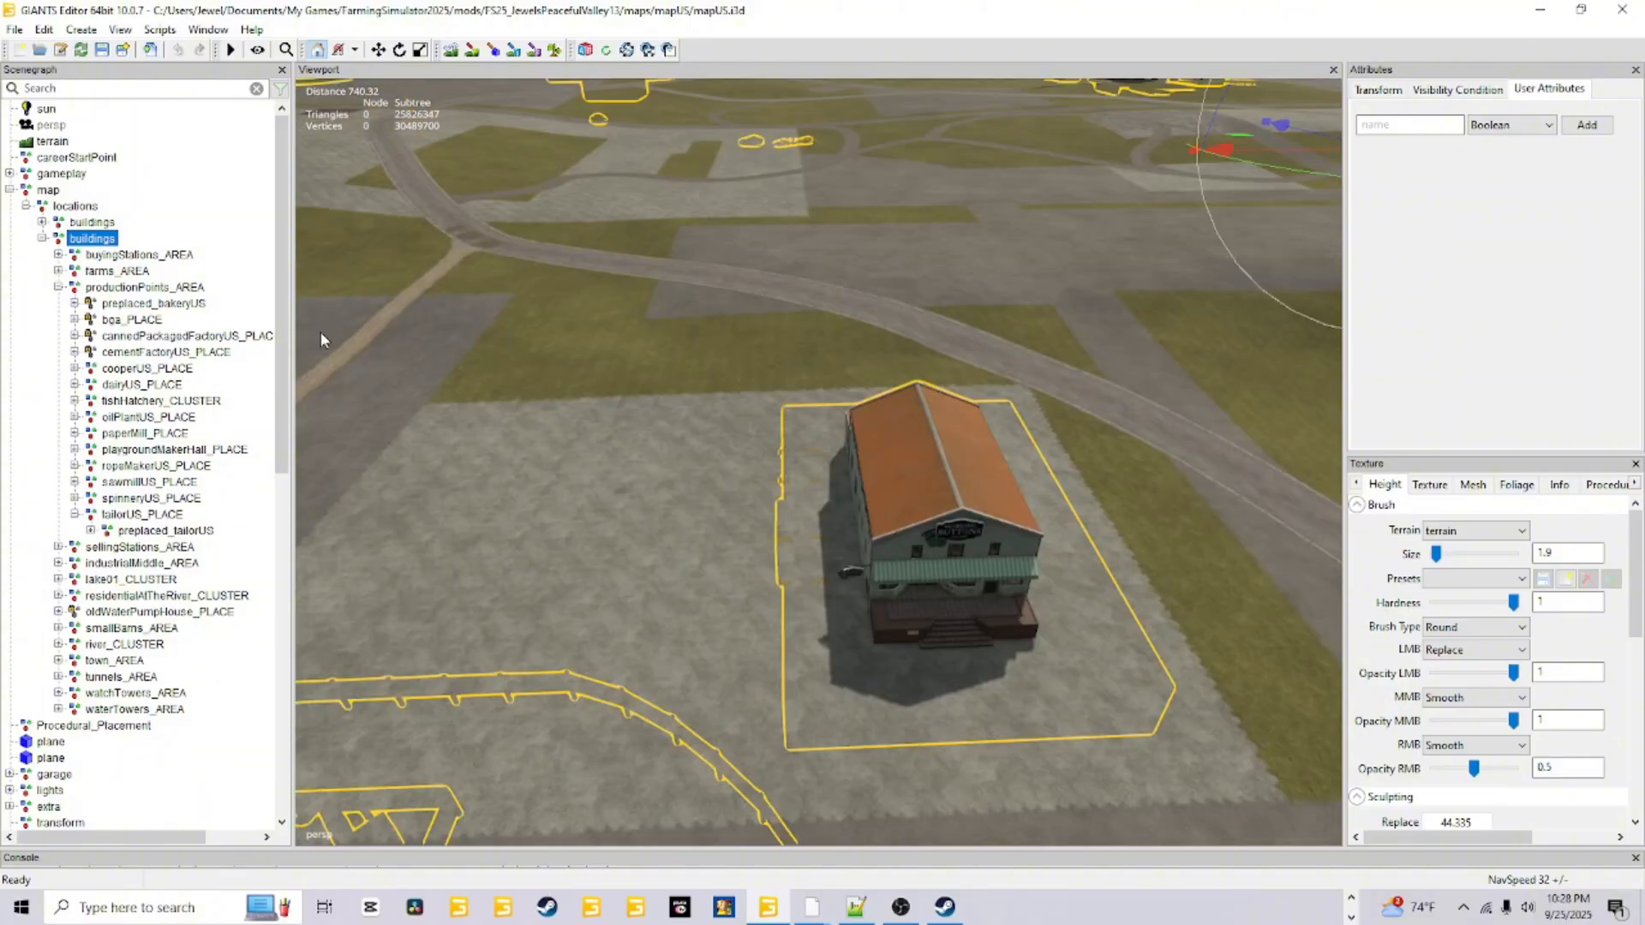
Compare the buyingStations_AREA, sawmillUS_PLACE and tailorUS_PLACE groups, ending with productionPoints_AREA selected
click(139, 255)
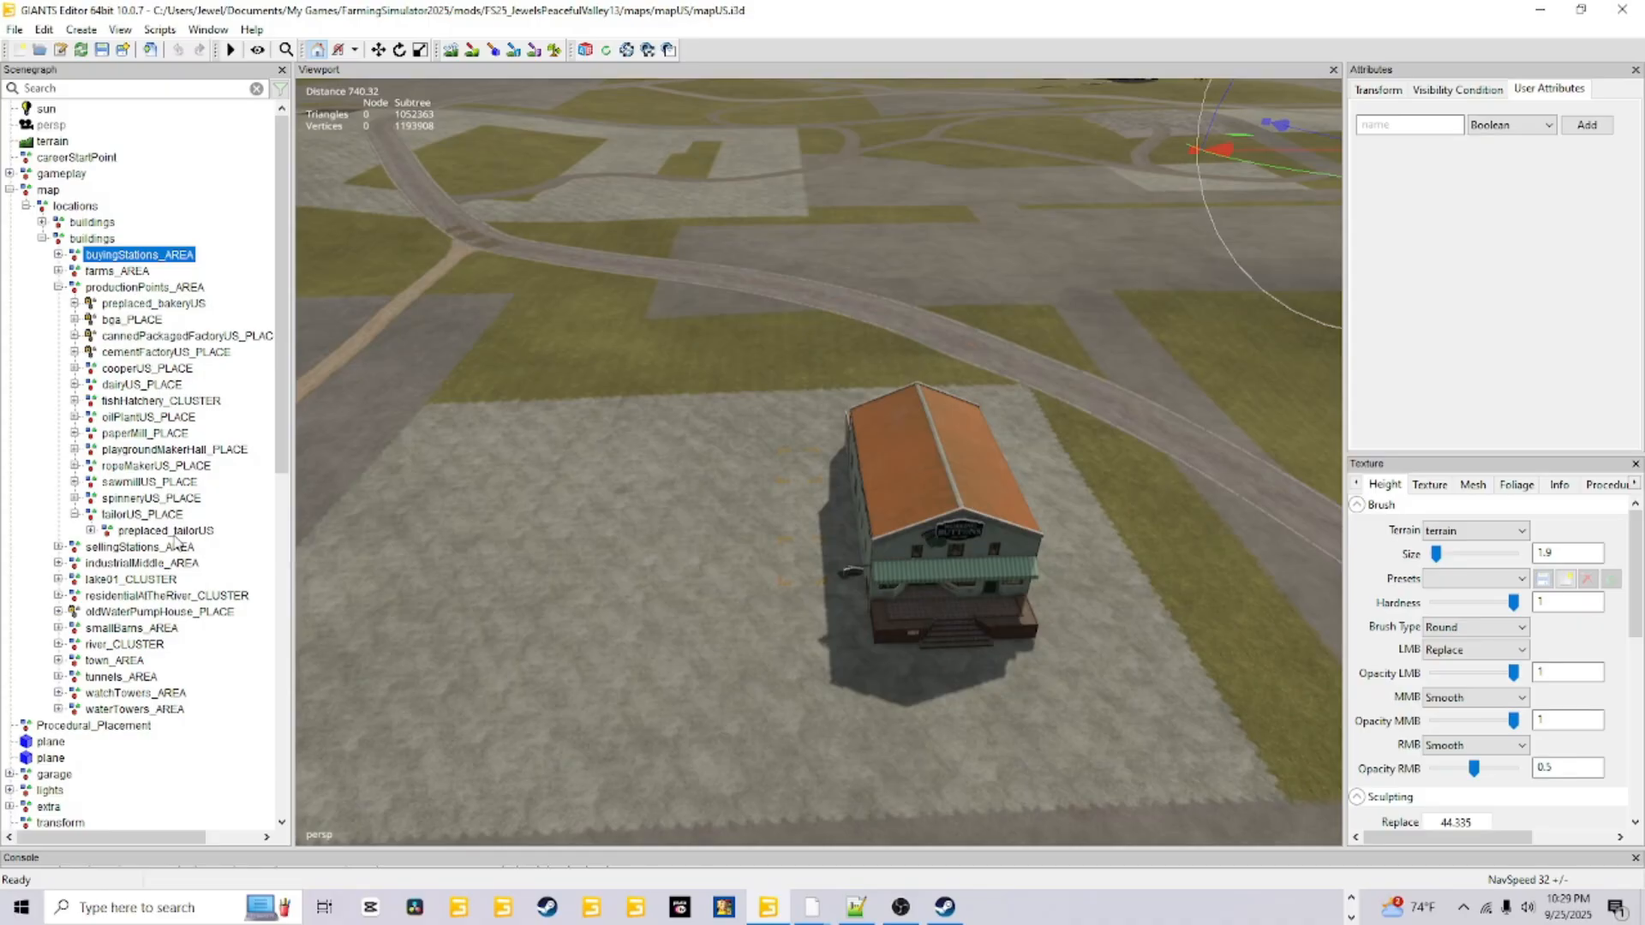
click(120, 514)
click(132, 483)
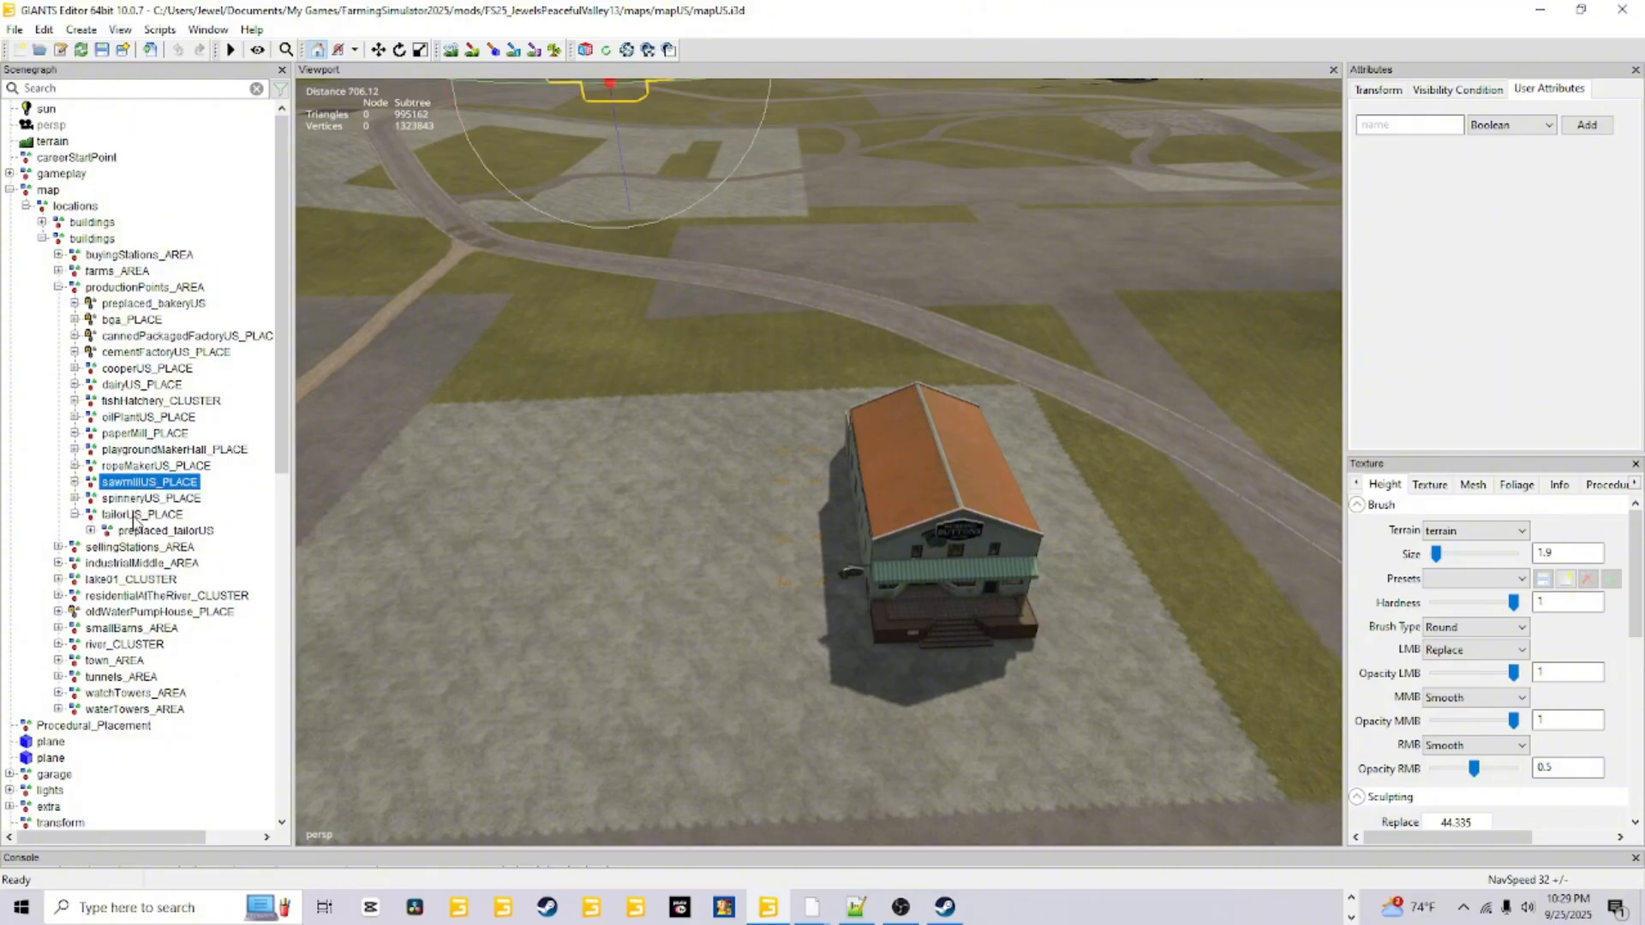
click(137, 516)
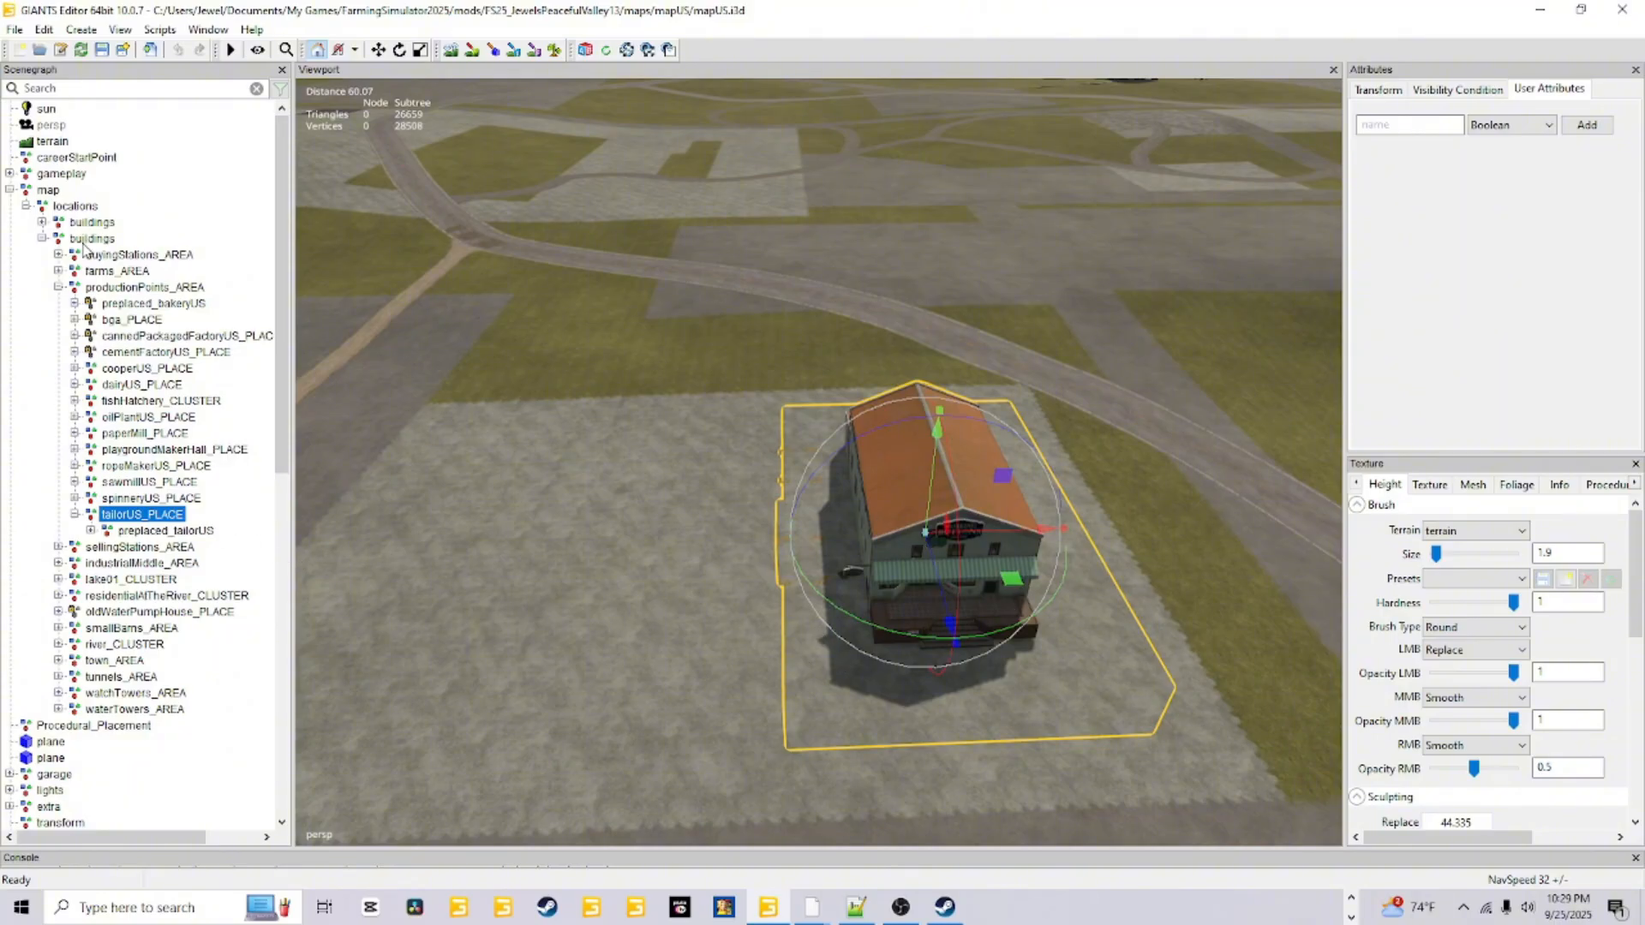
click(148, 289)
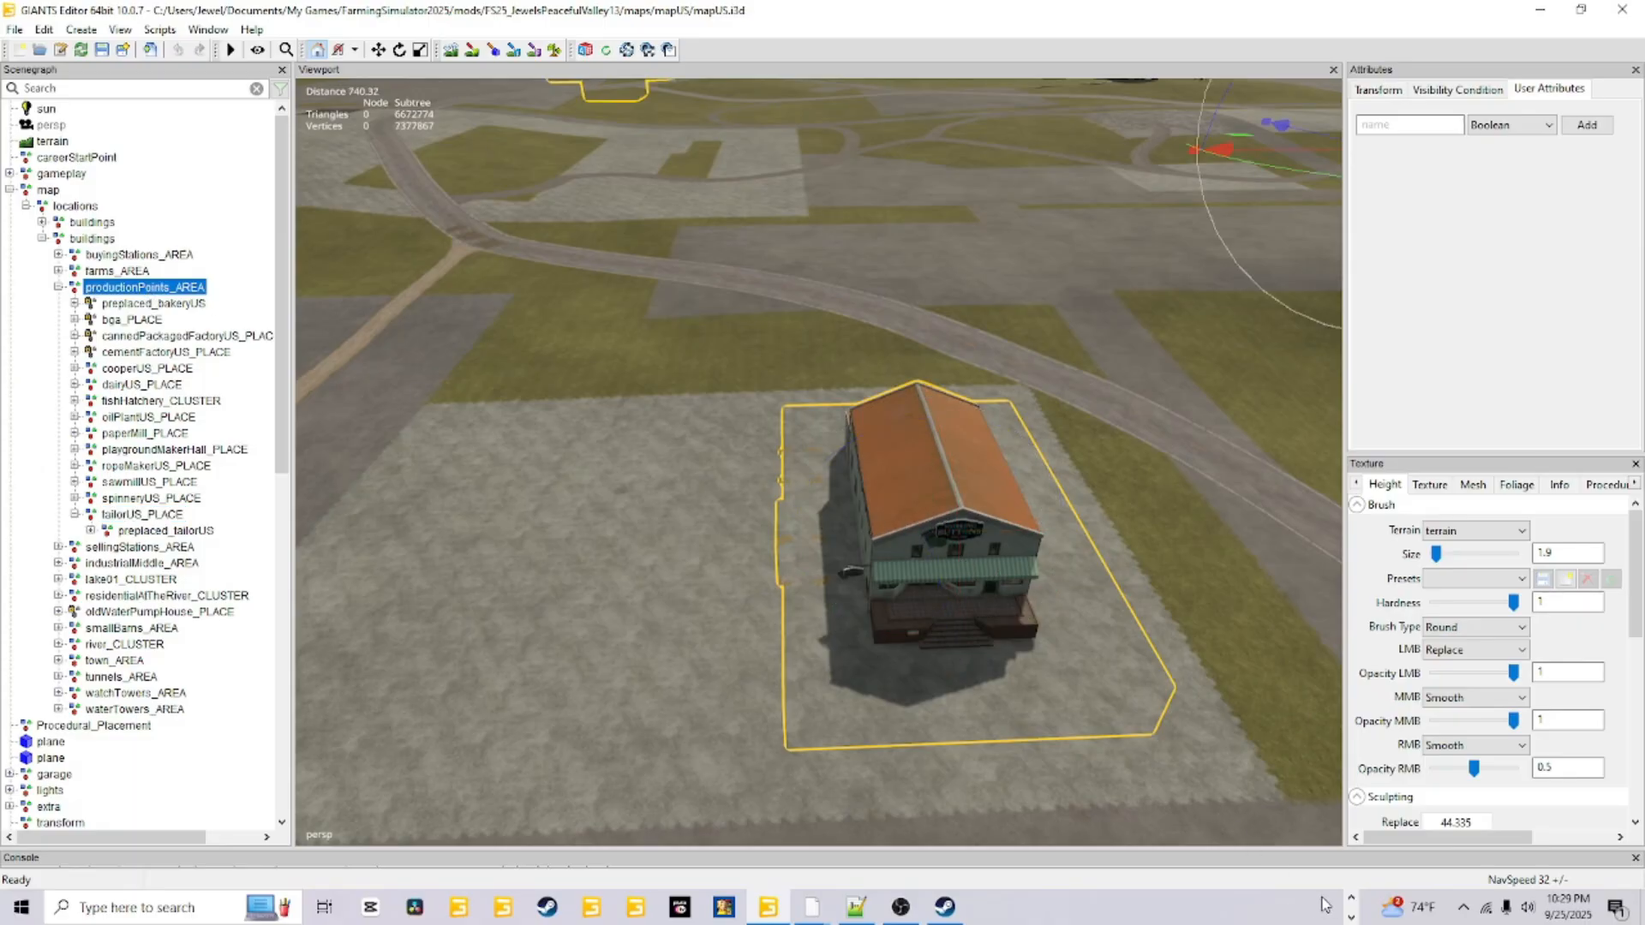
Switch to the File Explorer window showing the game's mapUS config folder and go to the New Volume (D:) drive
click(1351, 897)
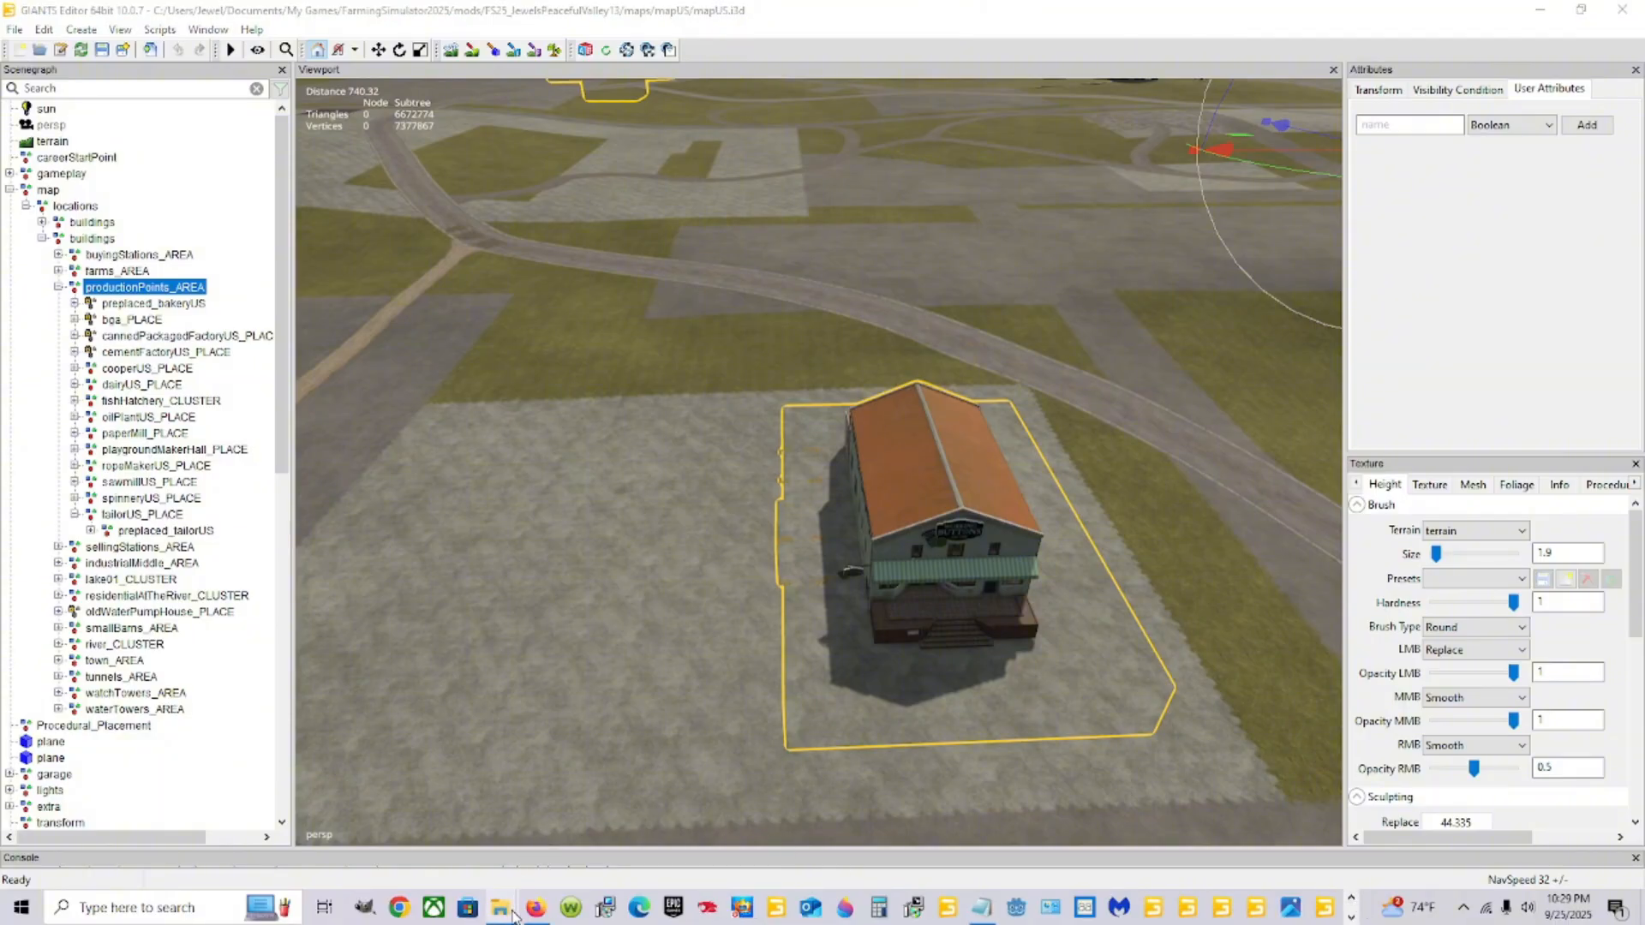
mouse_move(502, 907)
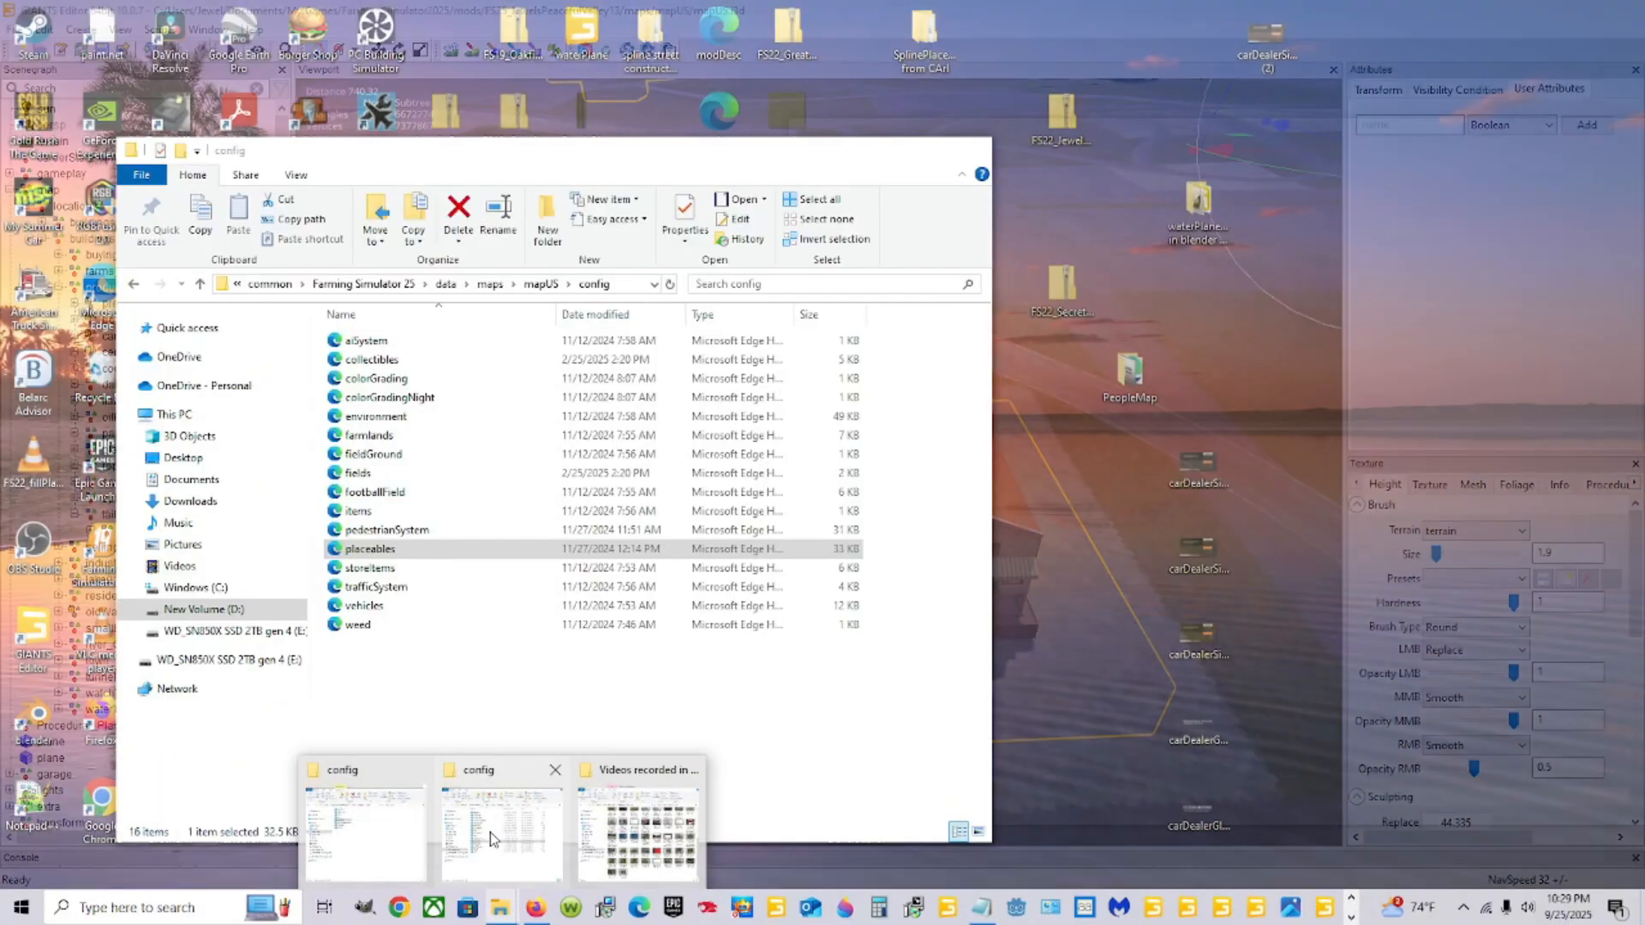
click(490, 831)
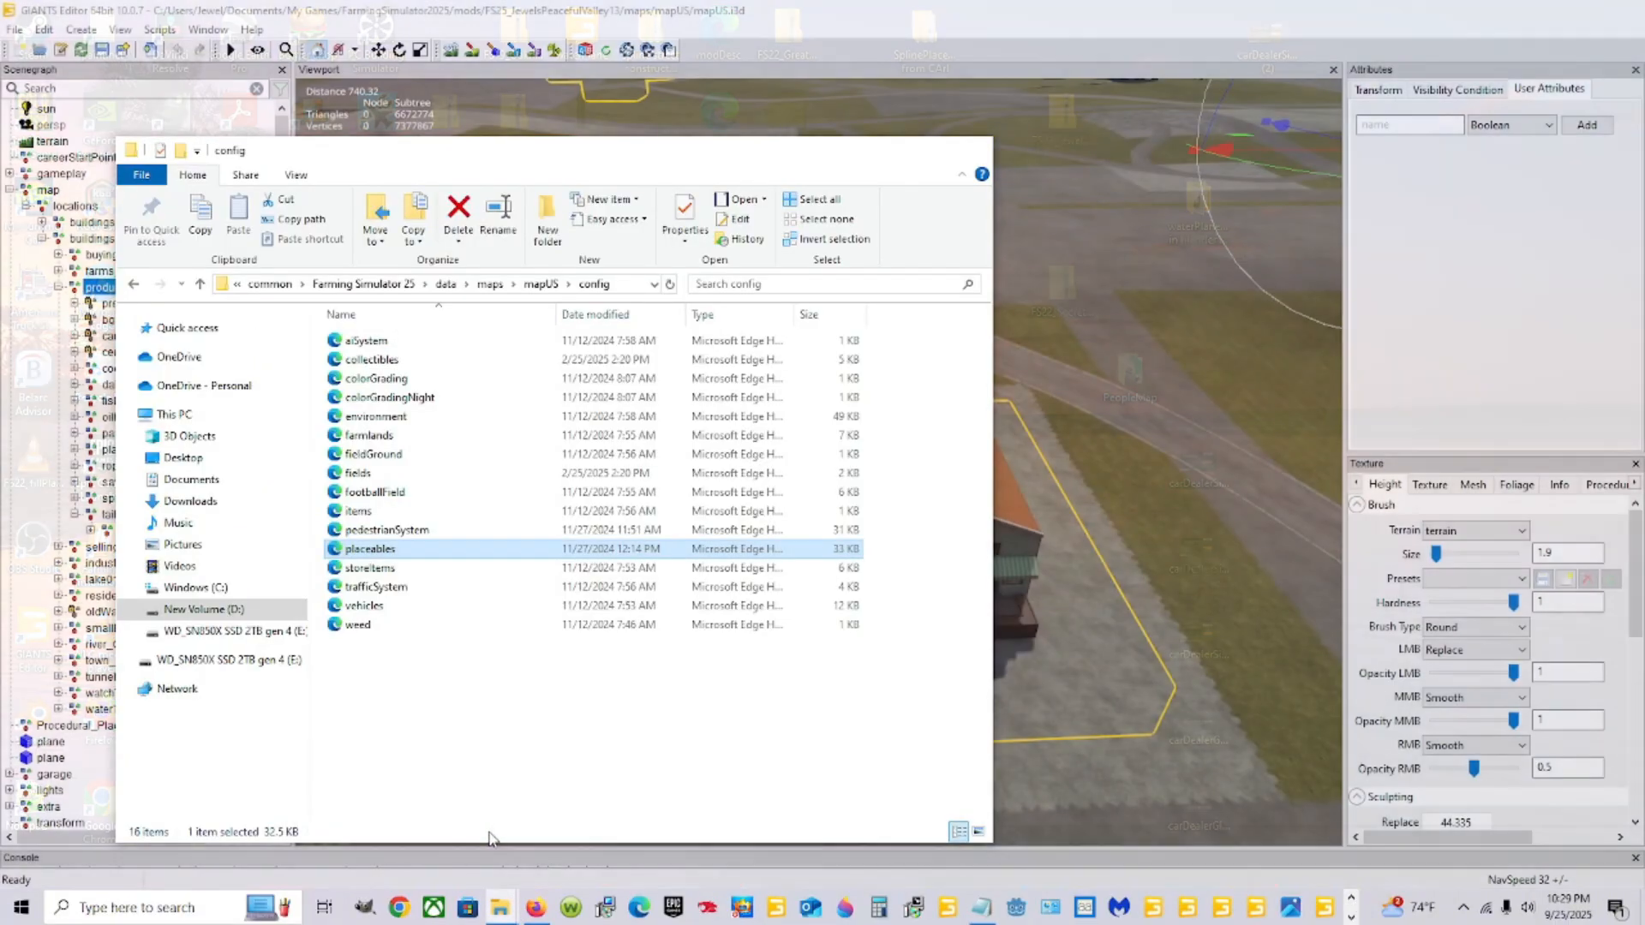
click(266, 611)
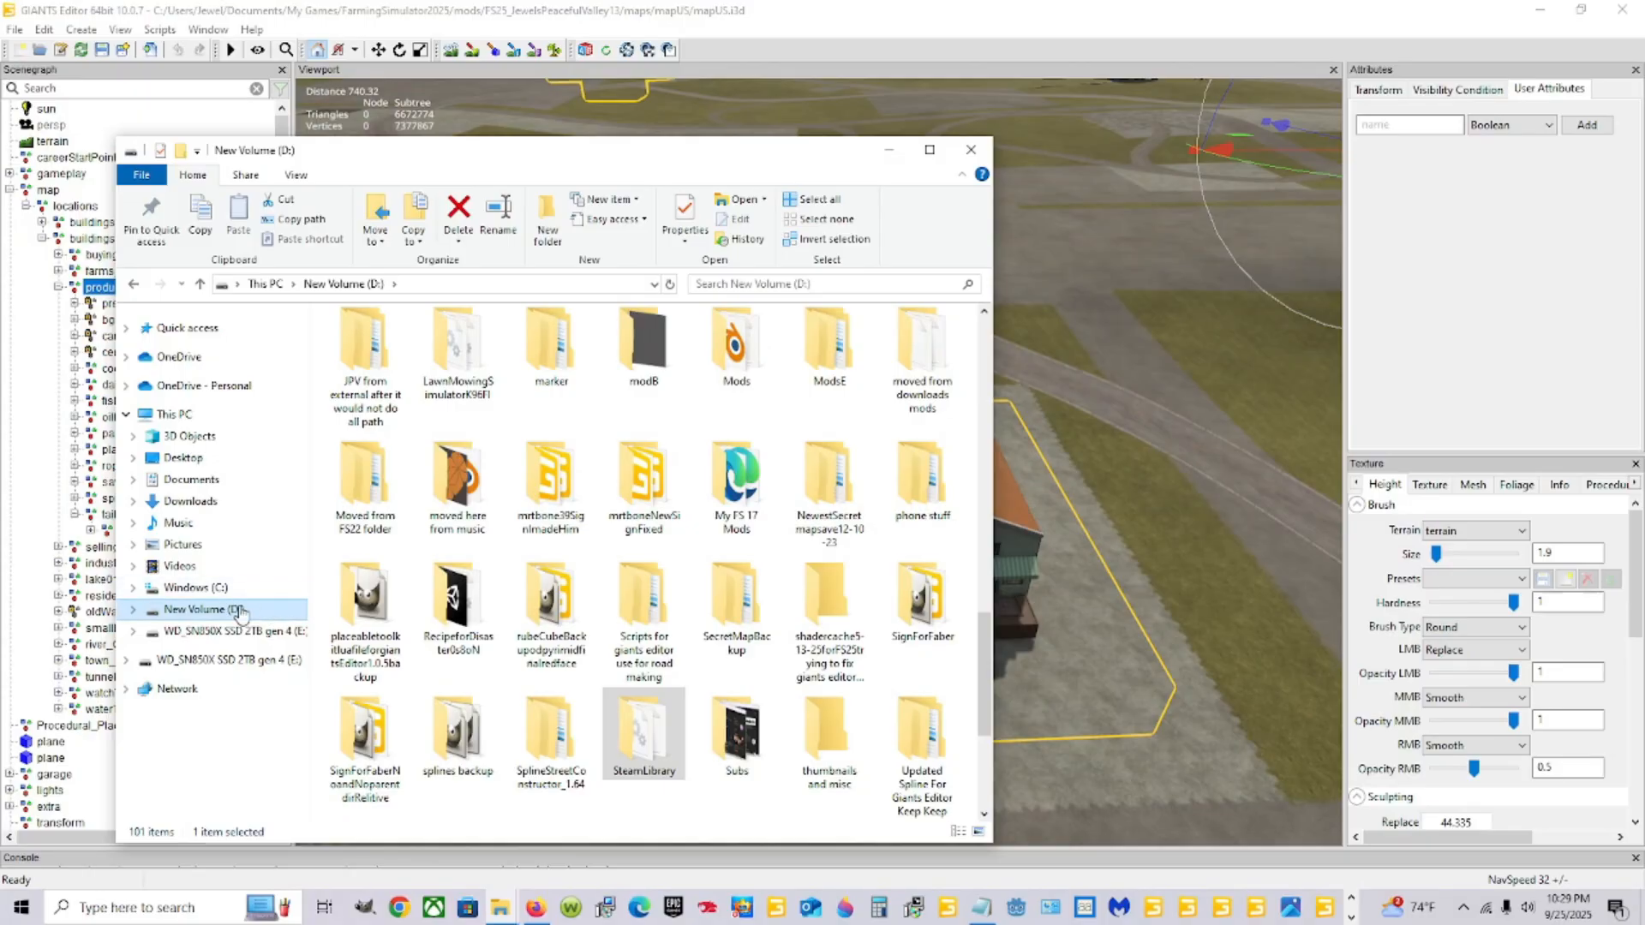
Browse the Steam games folder on Windows (C:) under Program Files (x86)\Steam\steamapps\common and select Farming Simulator 19
click(238, 590)
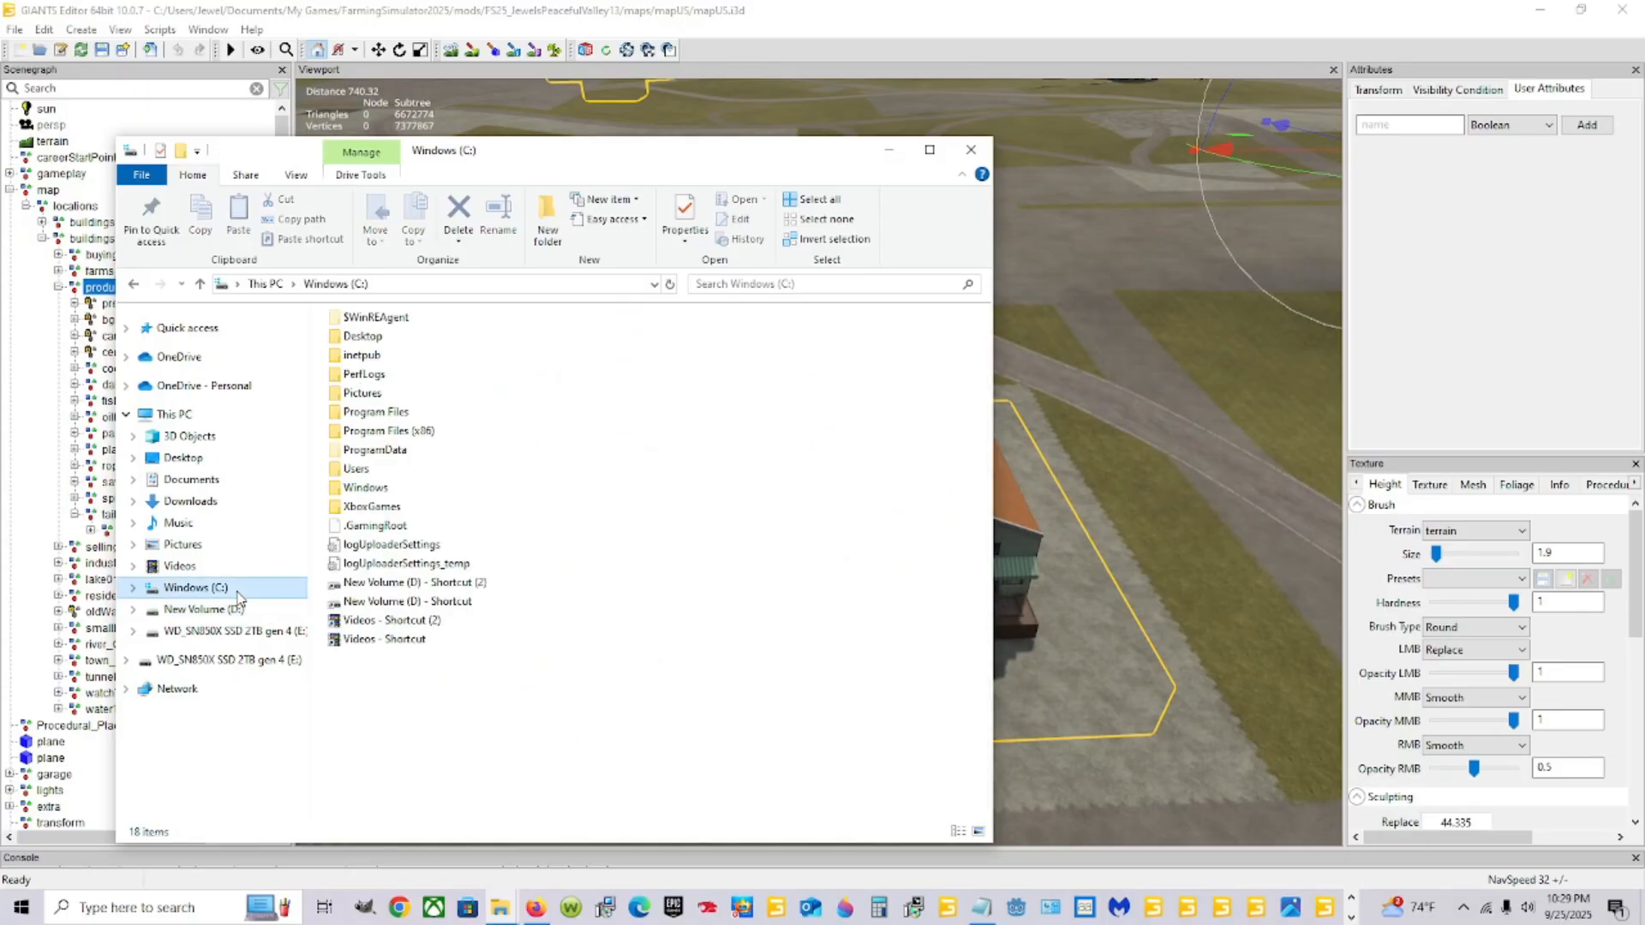
double_click(370, 431)
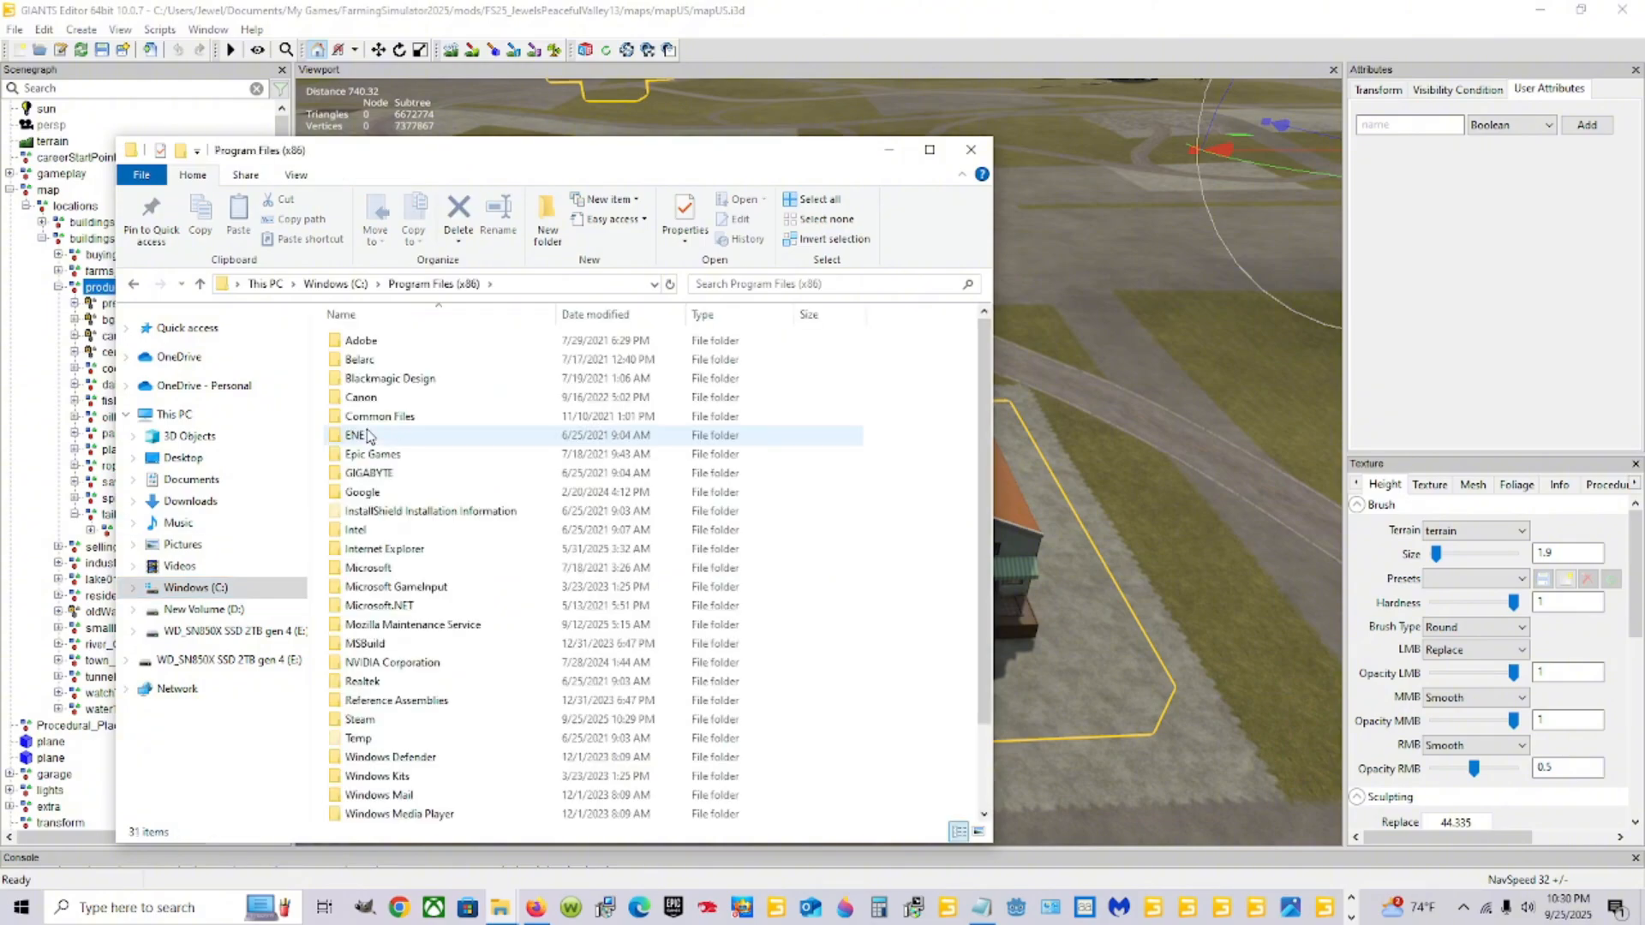
click(399, 724)
double_click(399, 724)
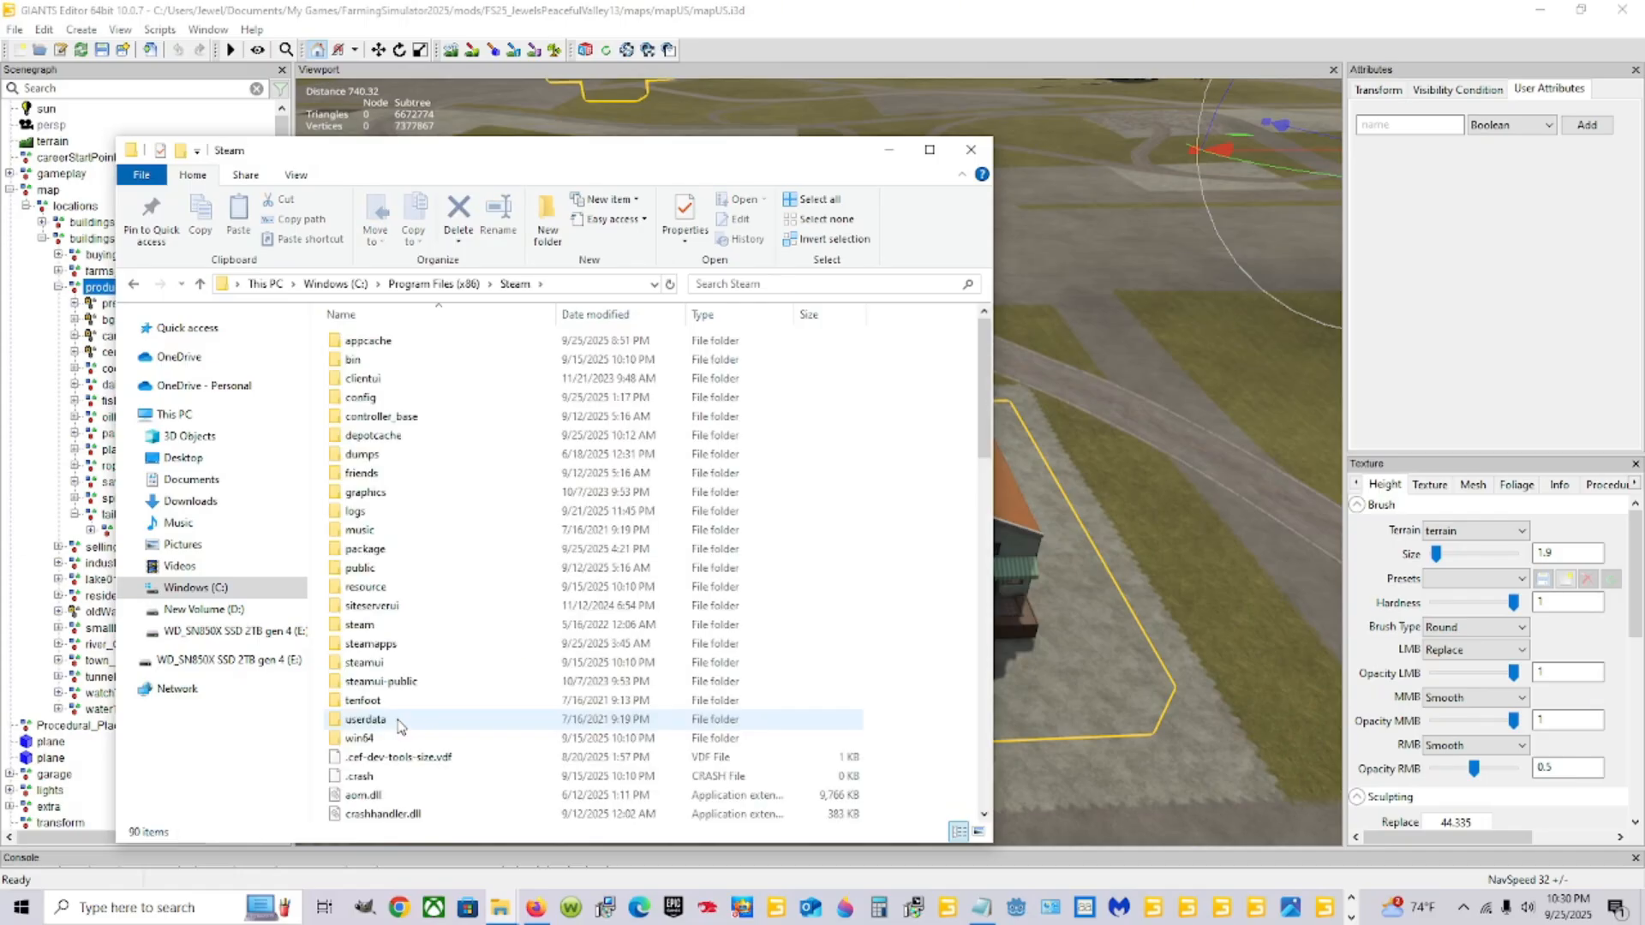
double_click(408, 644)
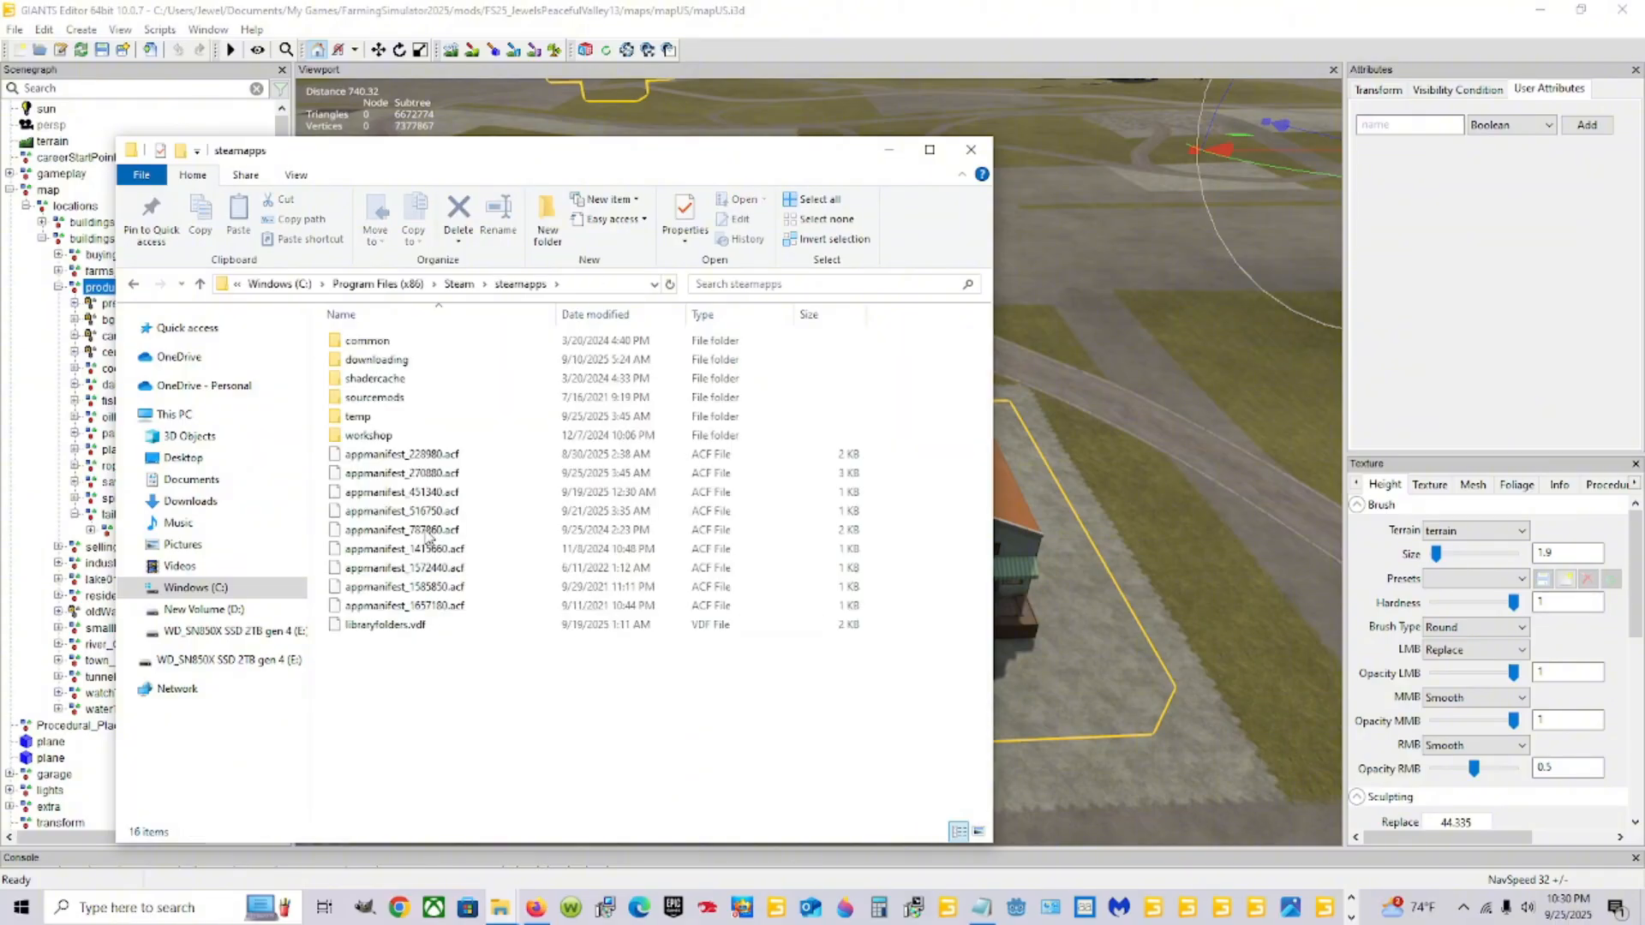
double_click(413, 343)
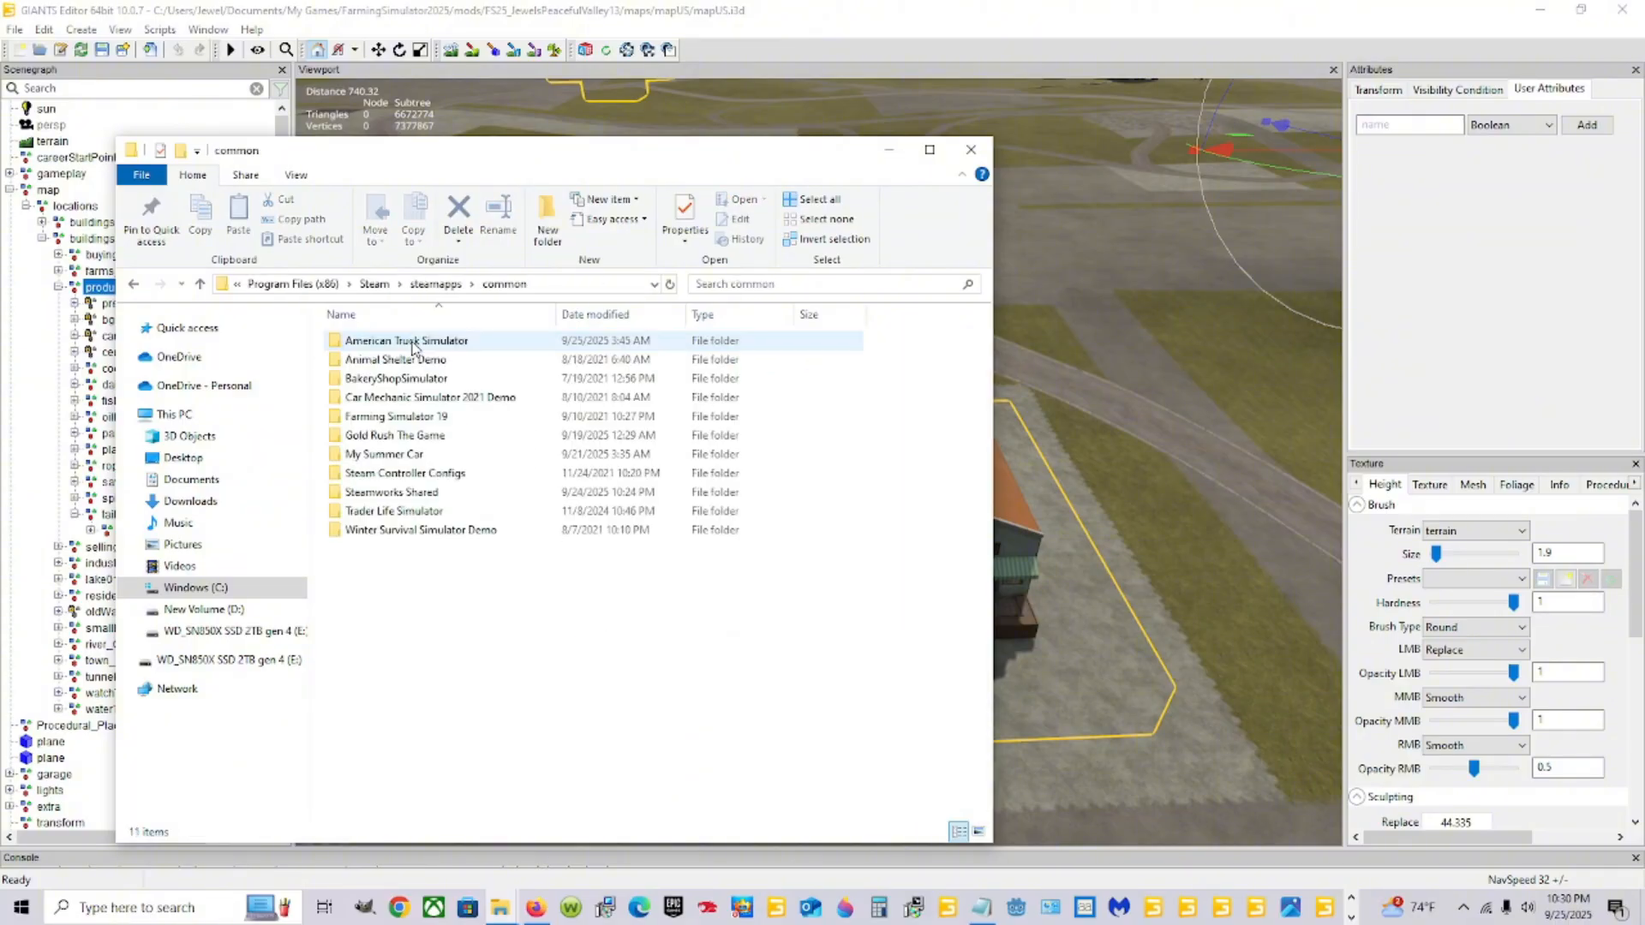
click(413, 418)
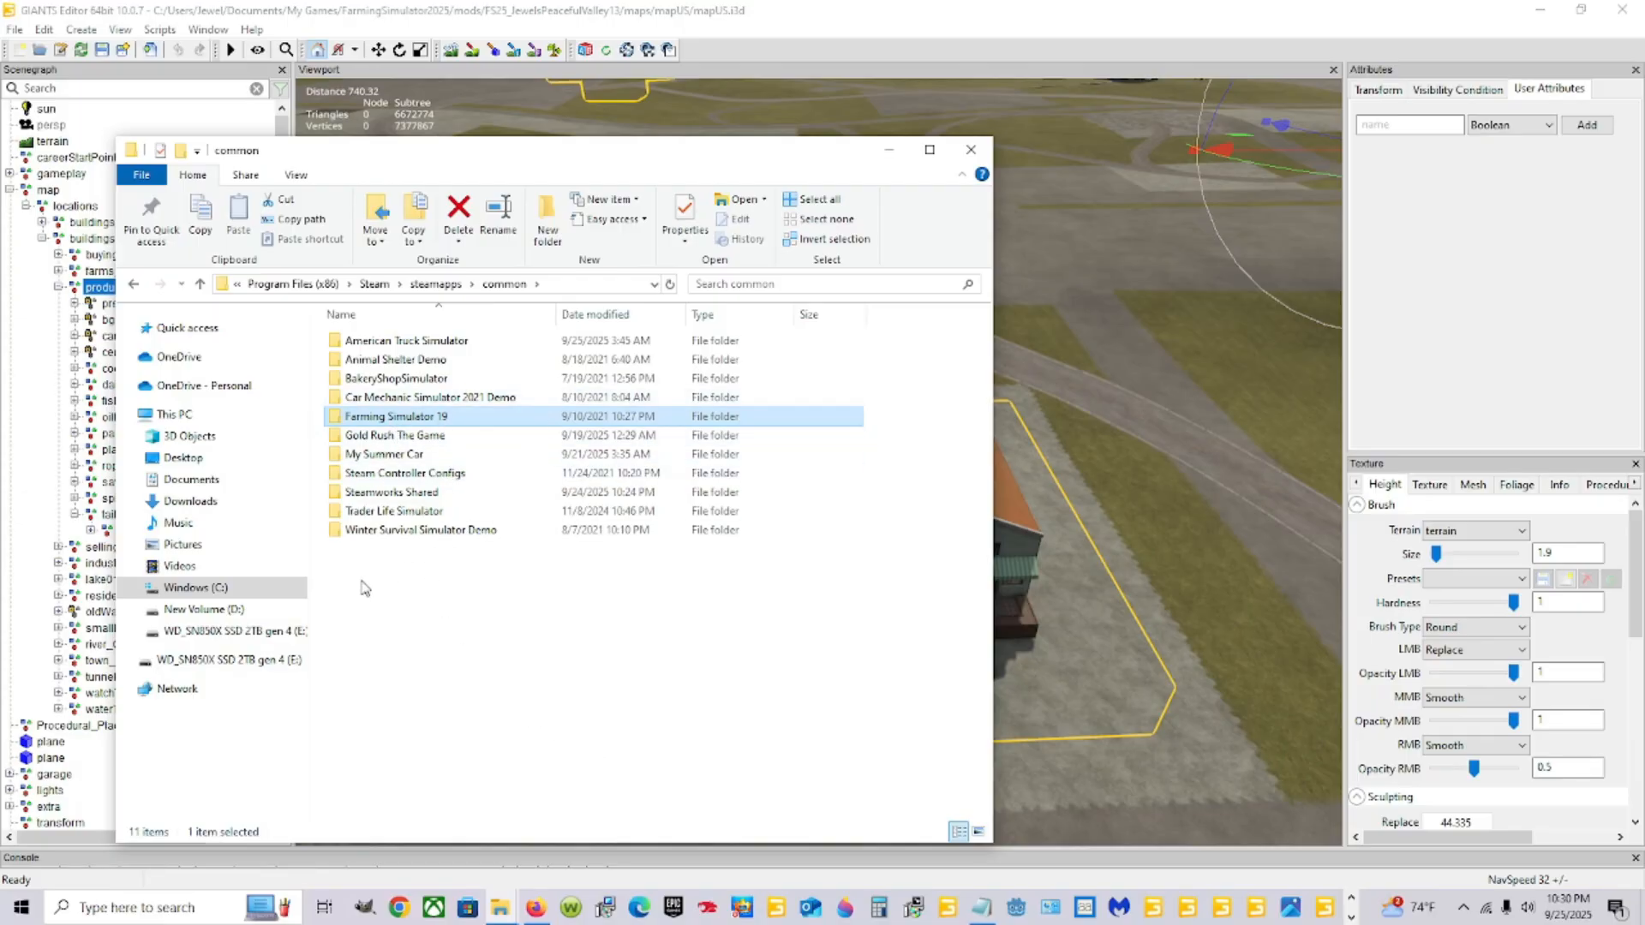
Open the SteamLibrary\steamapps\common folder on New Volume (D:)
click(266, 611)
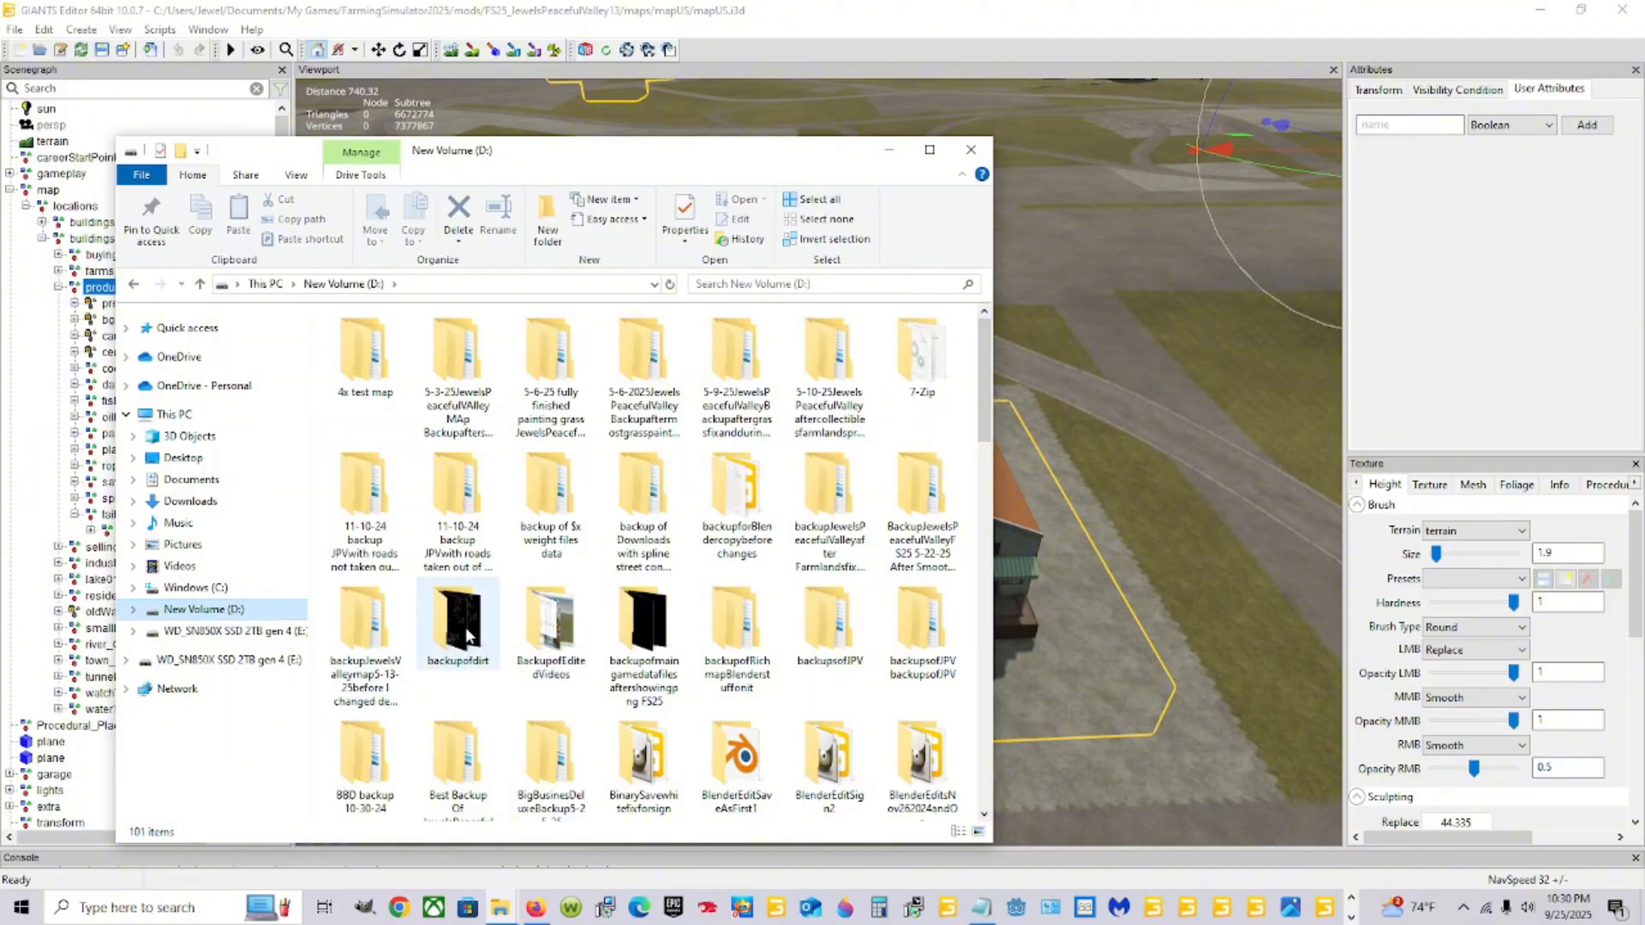
scroll(474, 635, down, 15)
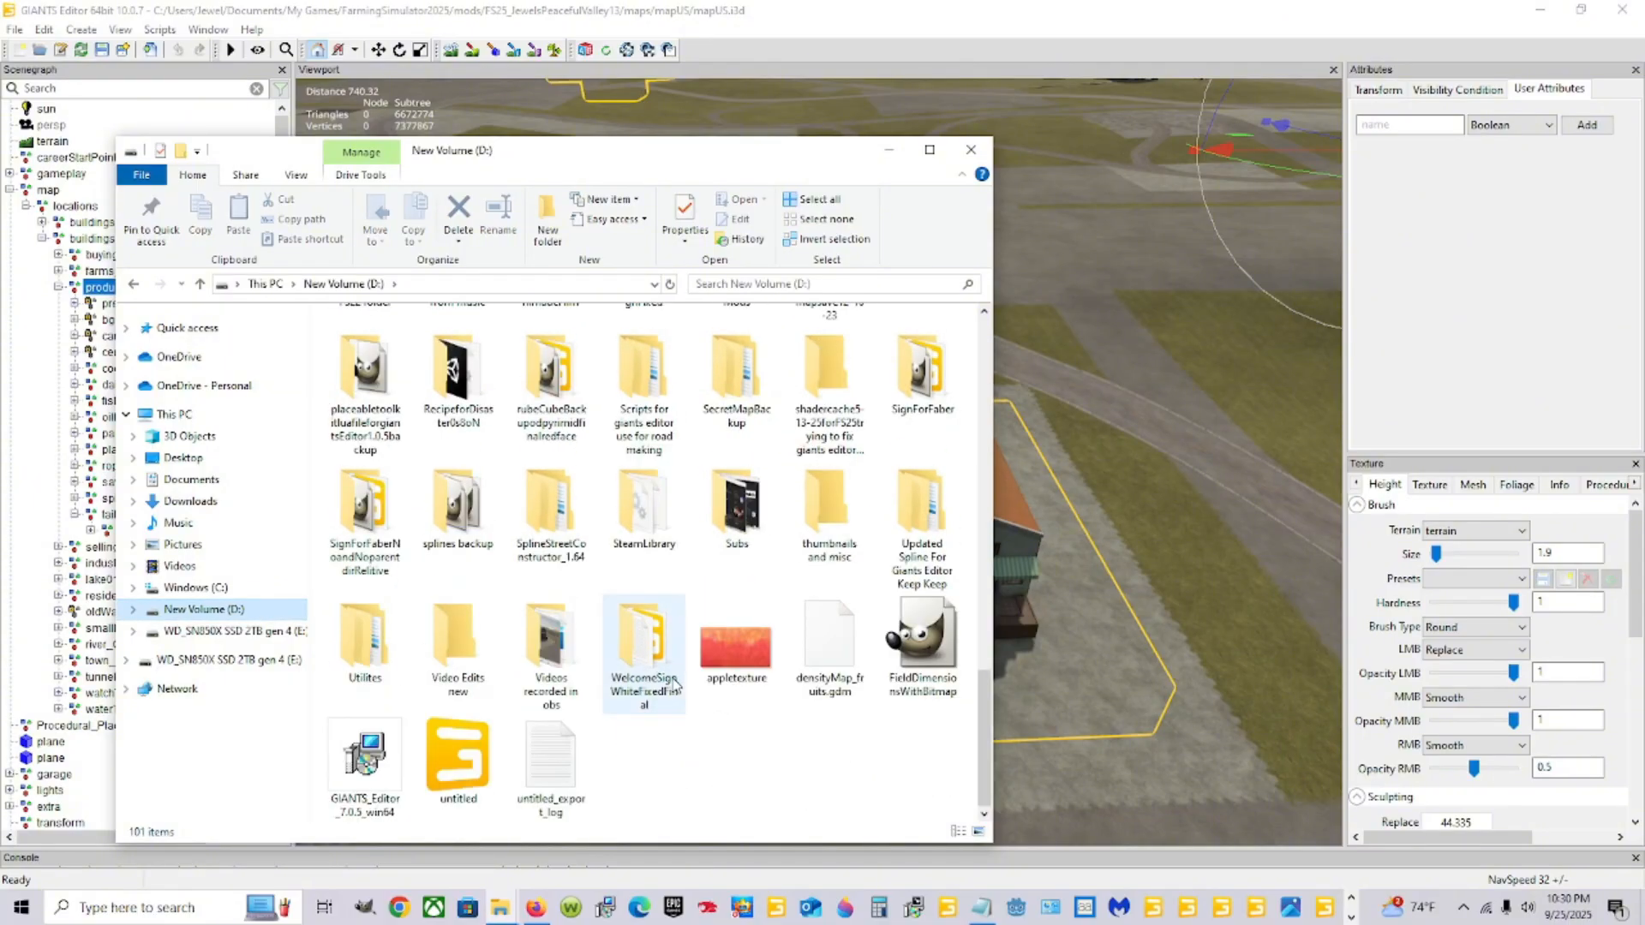
double_click(651, 525)
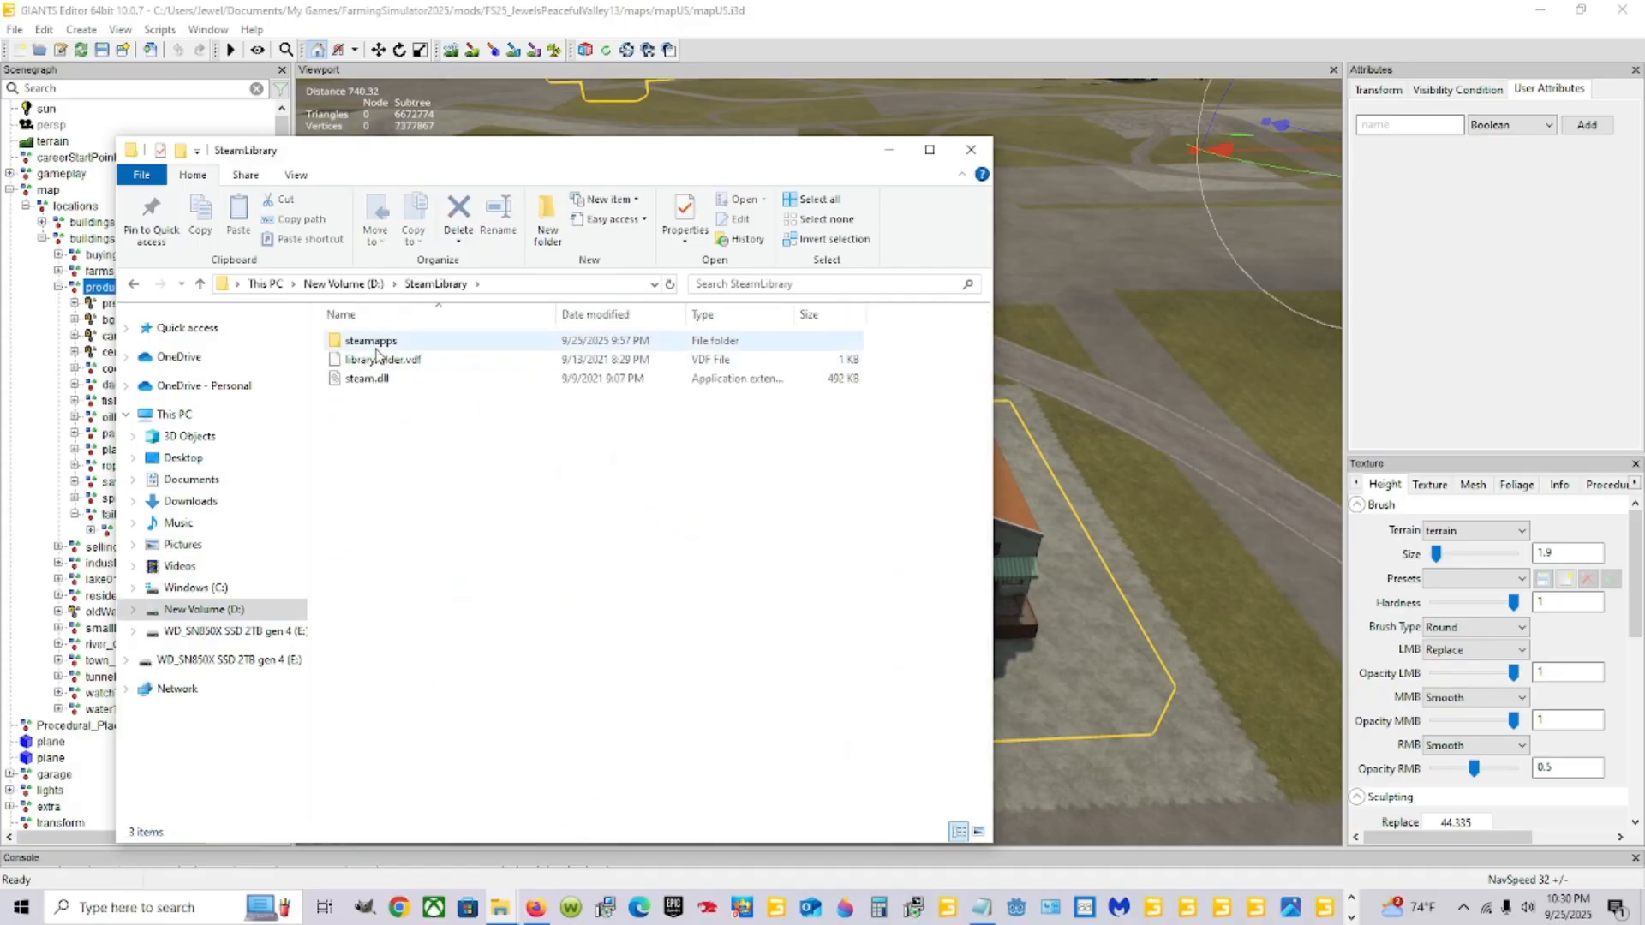
double_click(377, 347)
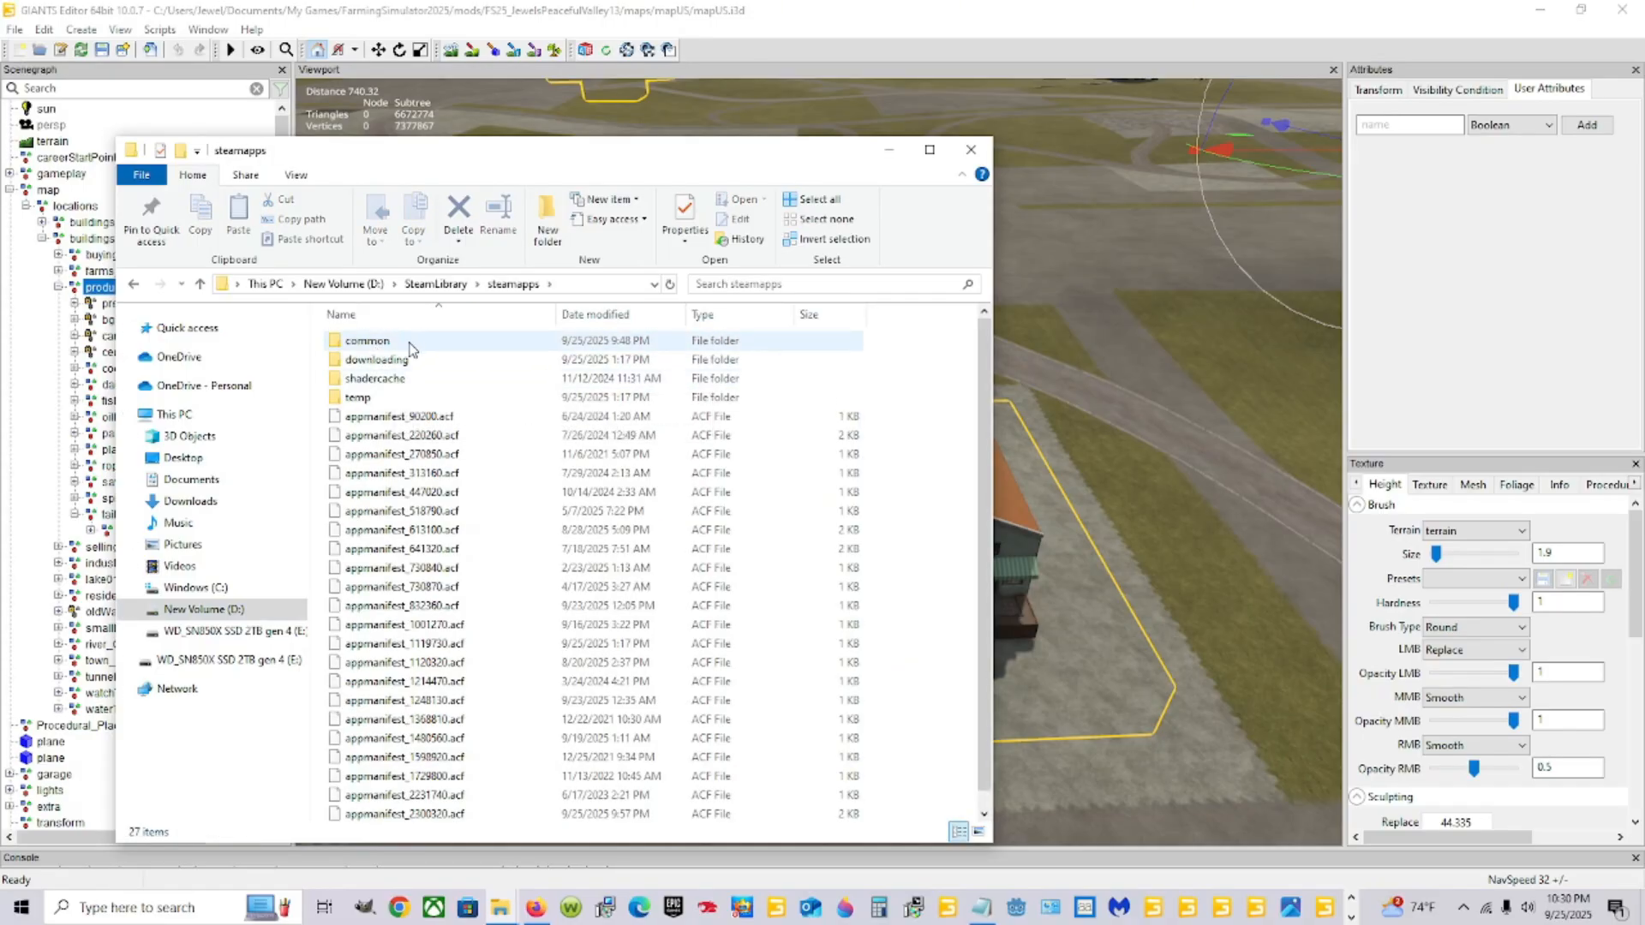
double_click(409, 344)
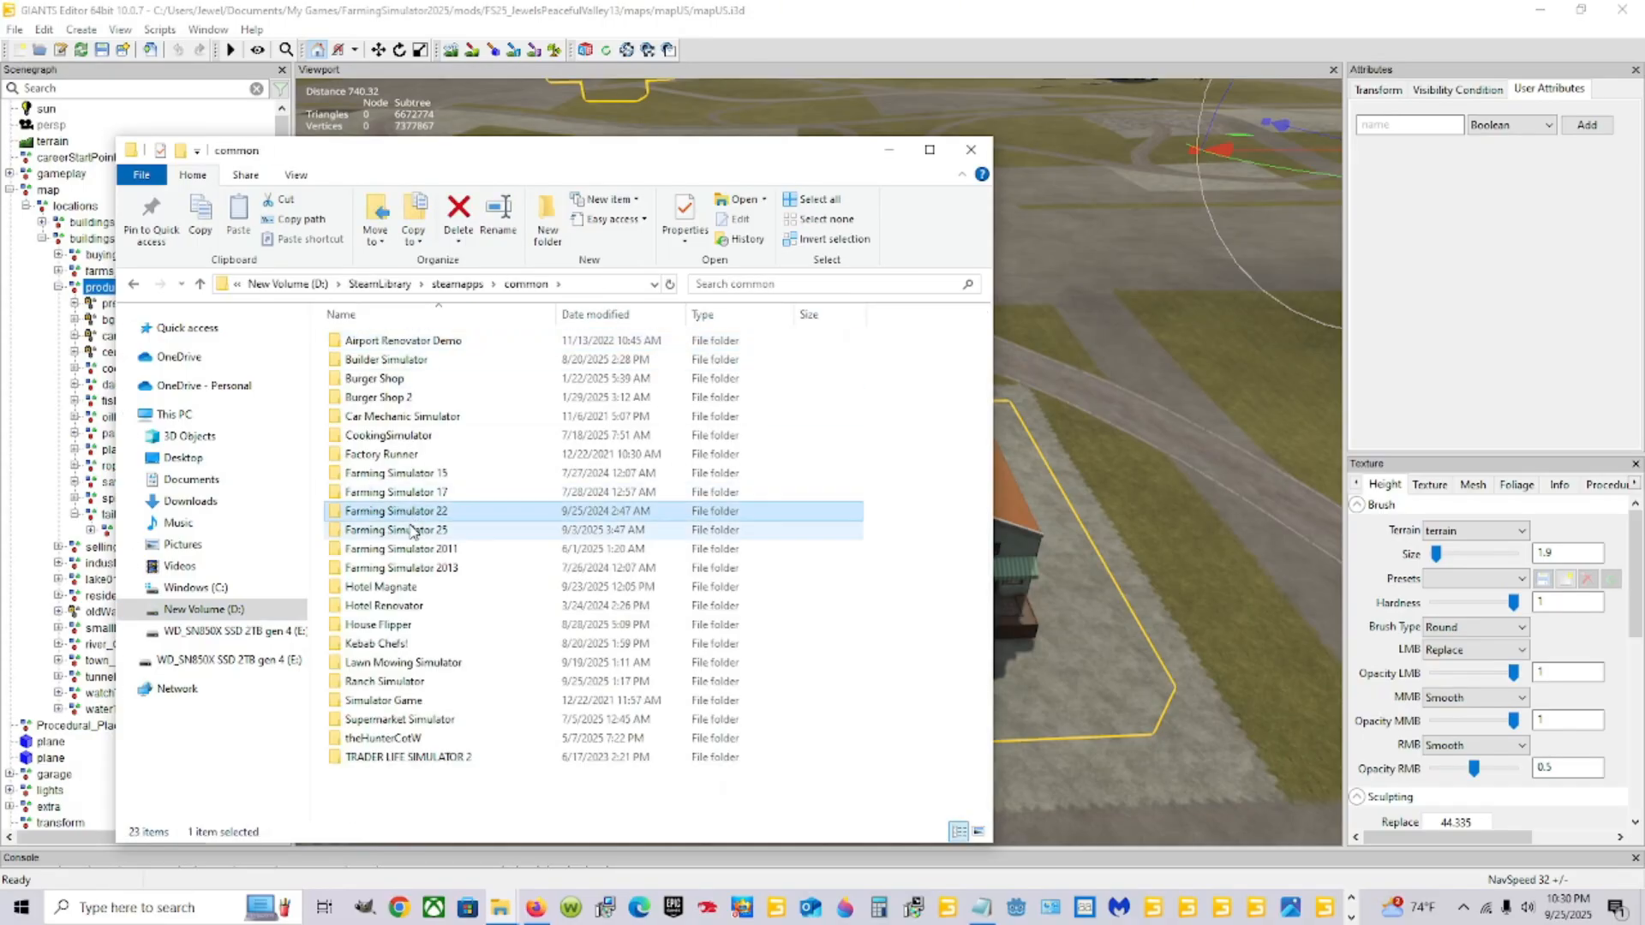
Open the base game's mapUS folder under Farming Simulator 25\data\maps
double_click(410, 529)
double_click(417, 339)
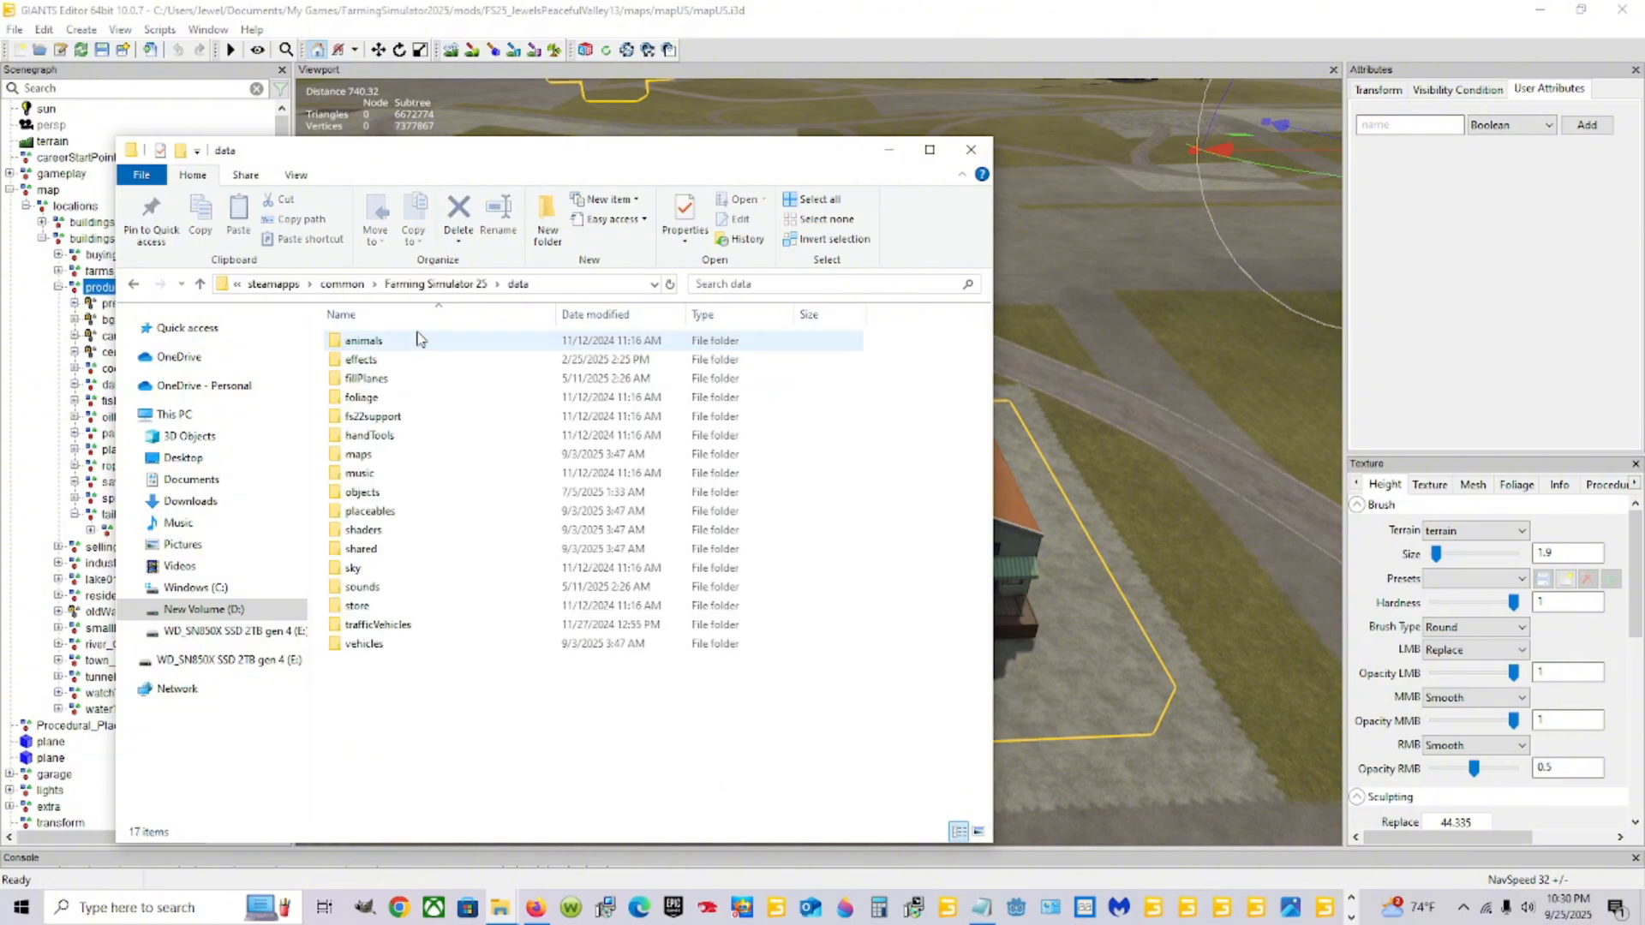
double_click(384, 459)
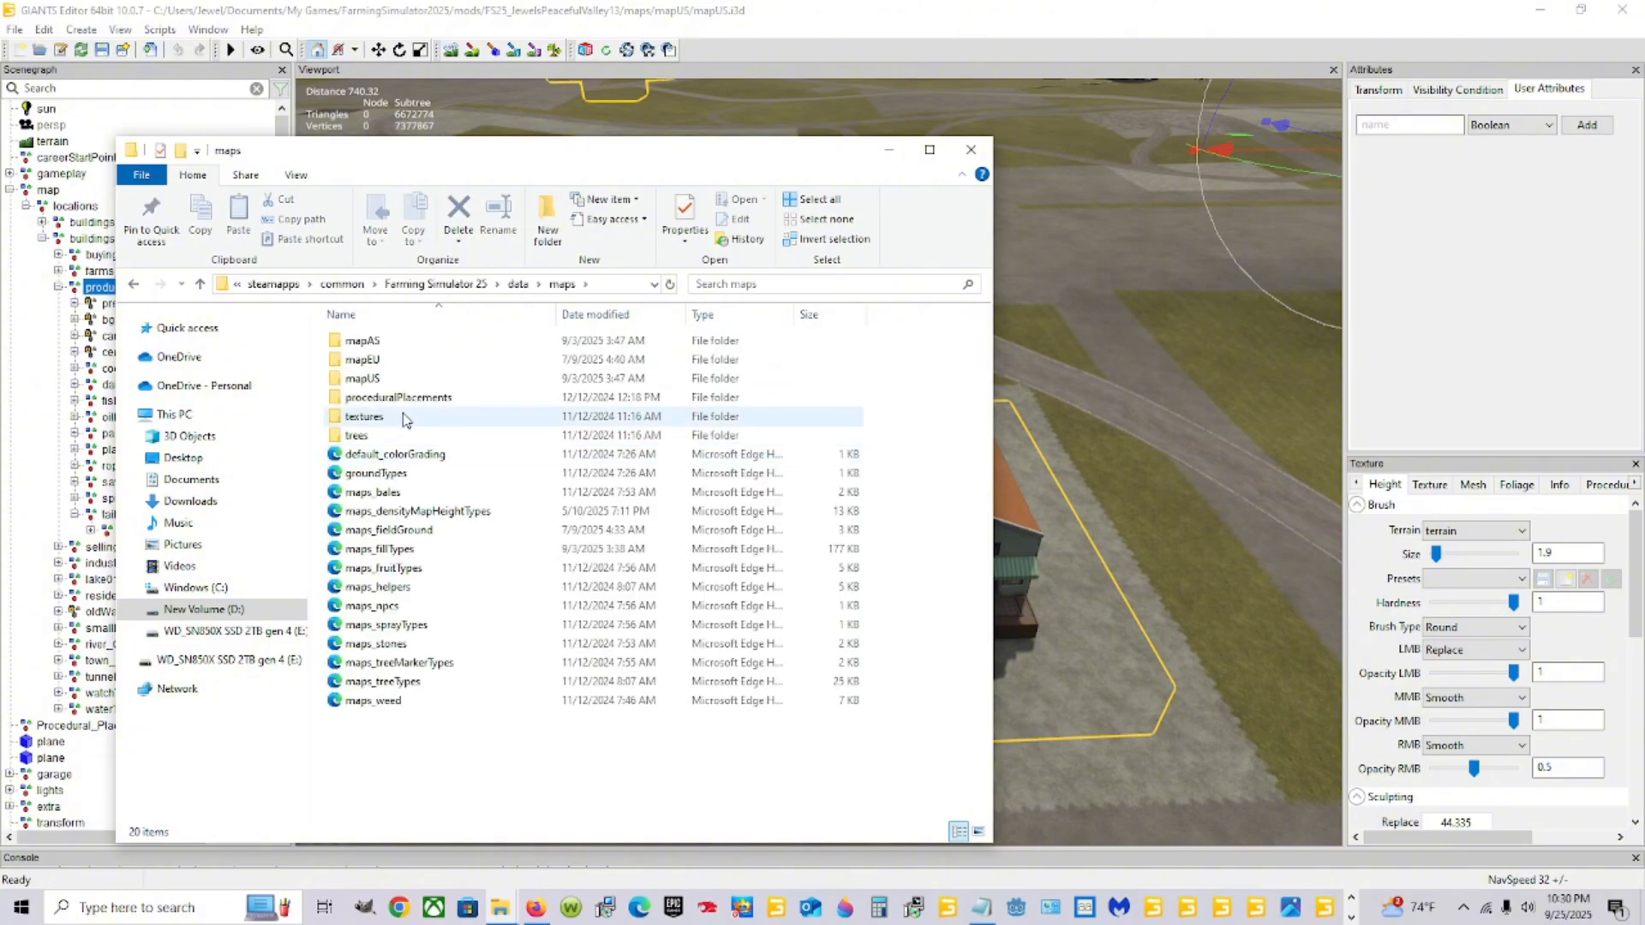
click(422, 382)
double_click(421, 382)
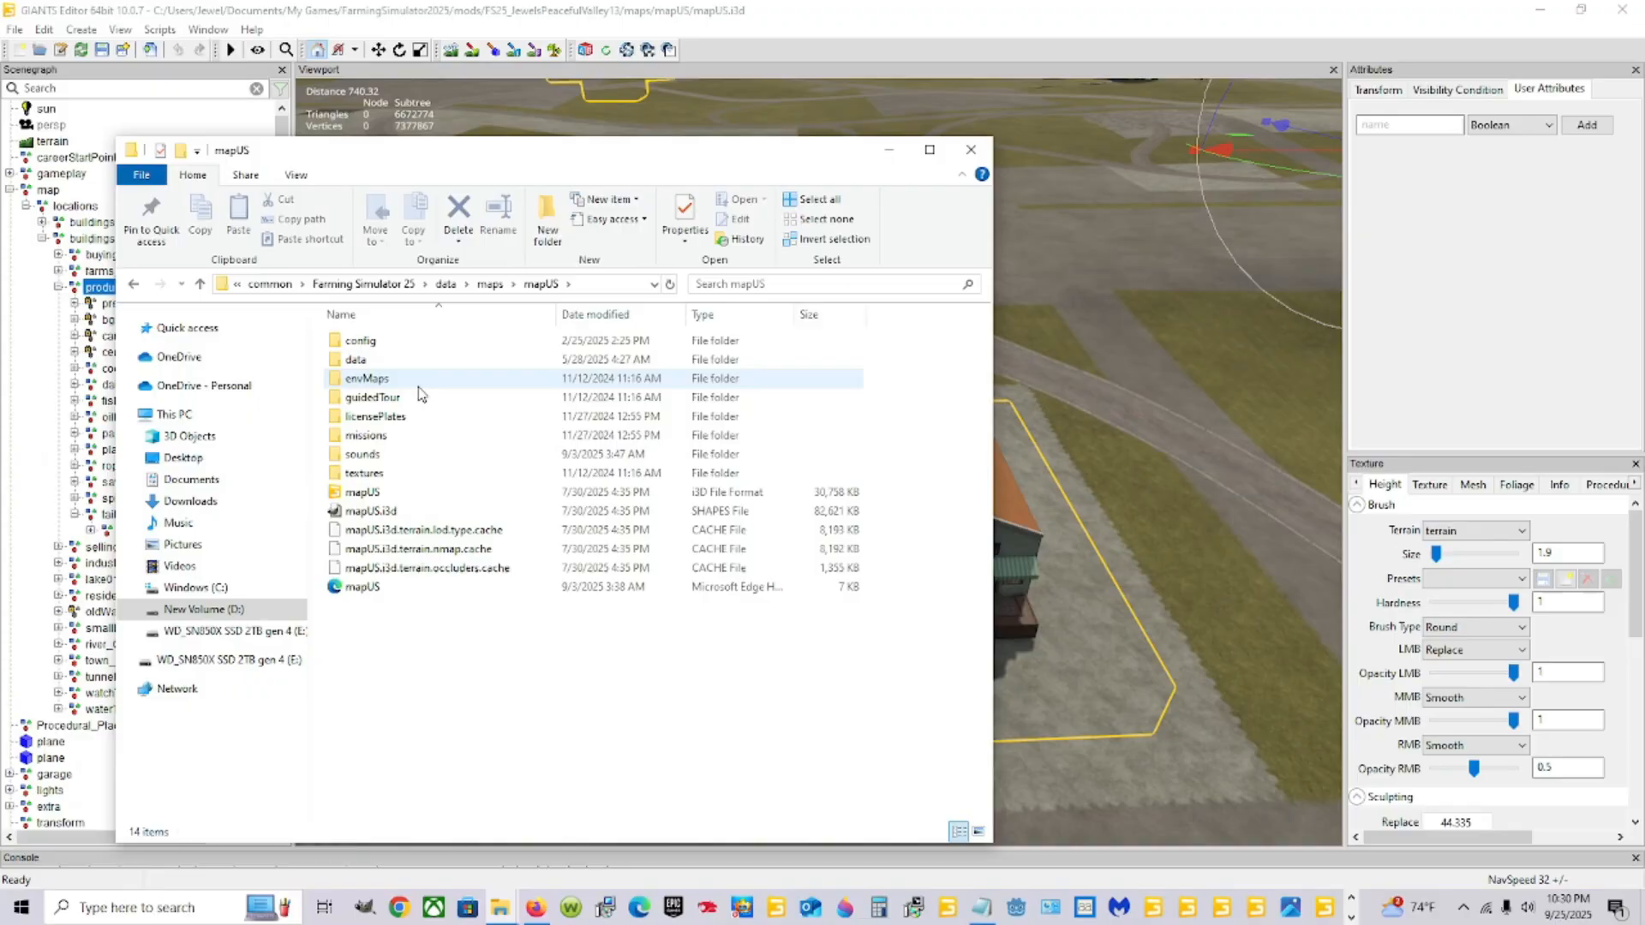
Bring up the editor version choice for the base game's mapUS i3d file, dismiss it, and return to GIANTS Editor
double_click(410, 494)
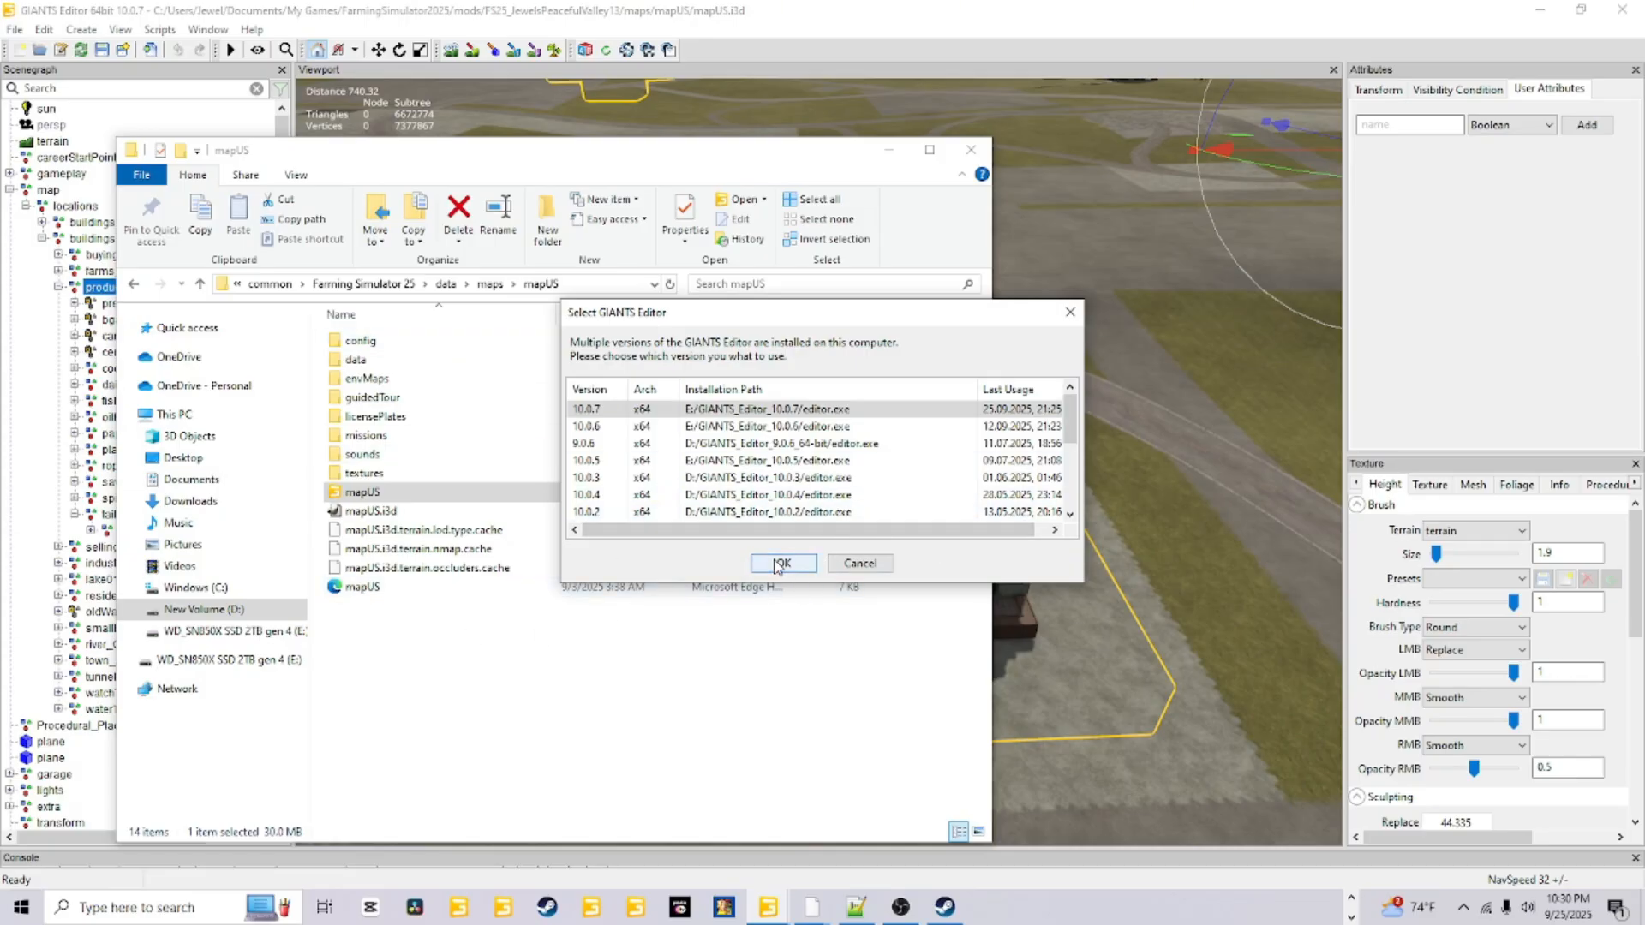
click(859, 563)
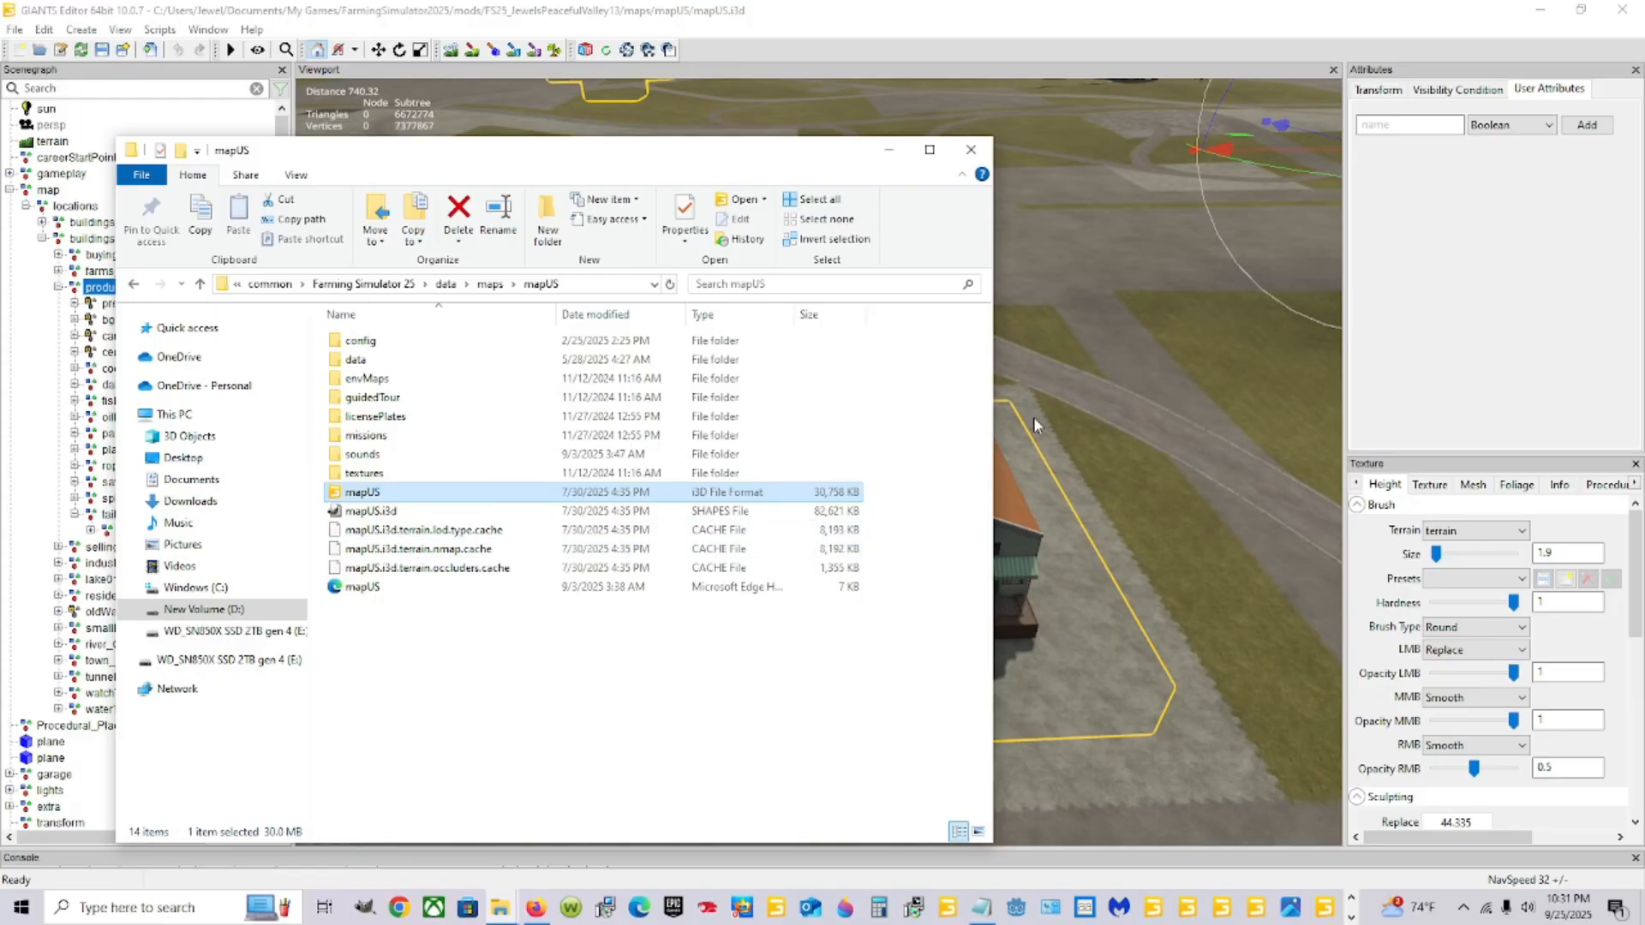
click(888, 156)
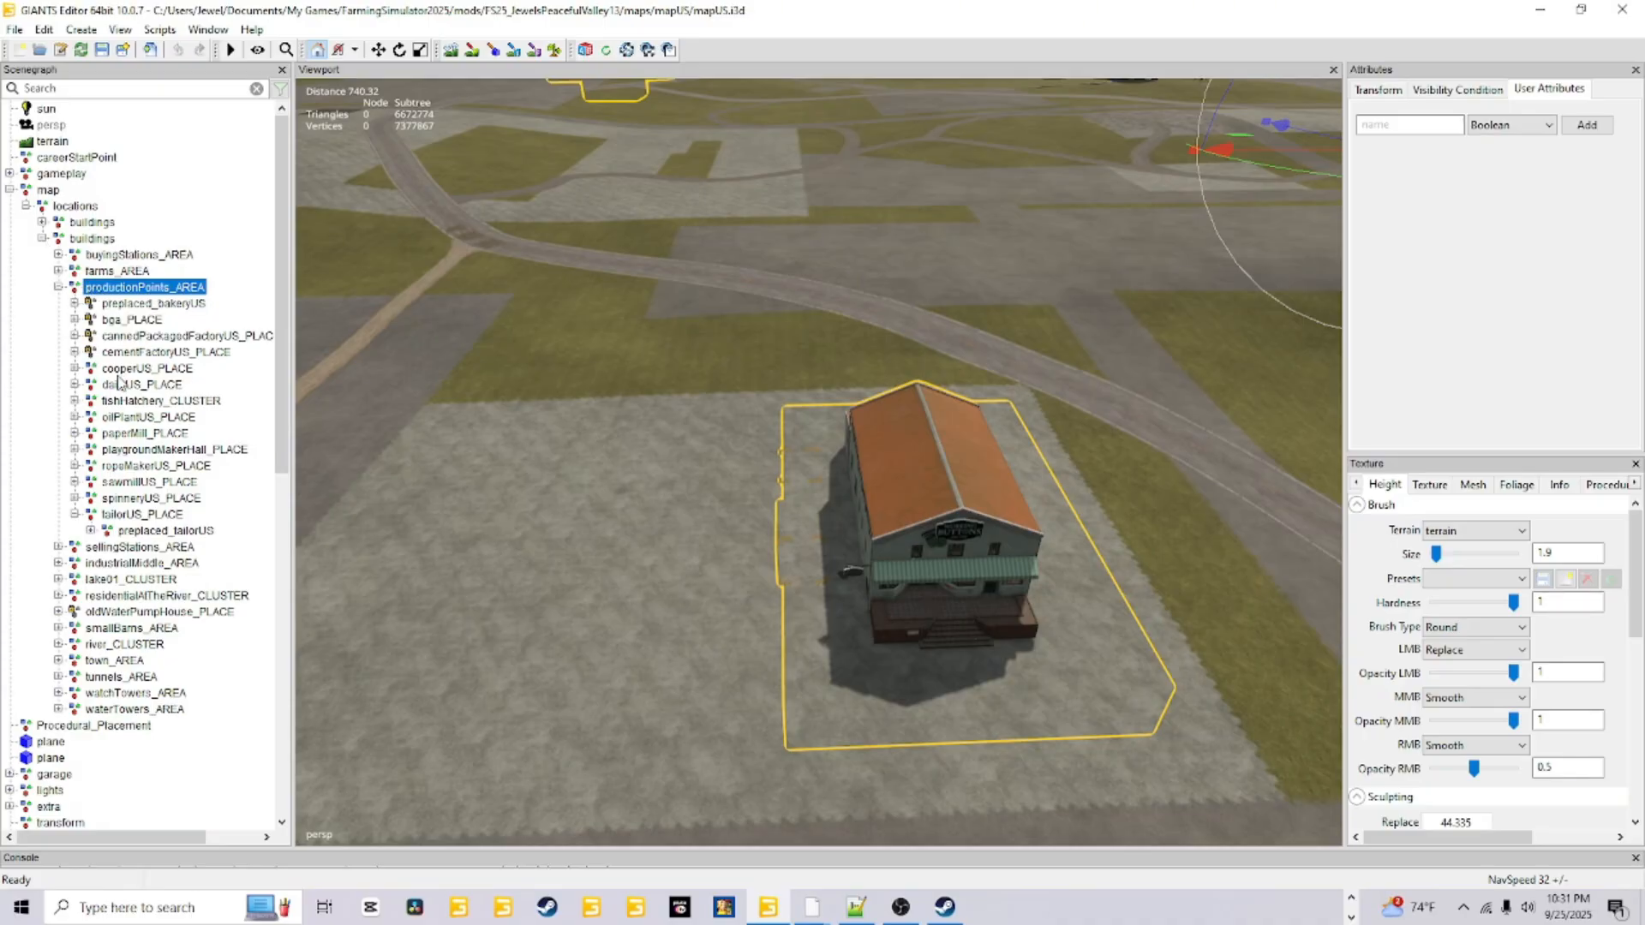
Select and collapse the tailorUS_PLACE group under productionPoints_AREA and start exporting the selection with its files
click(137, 514)
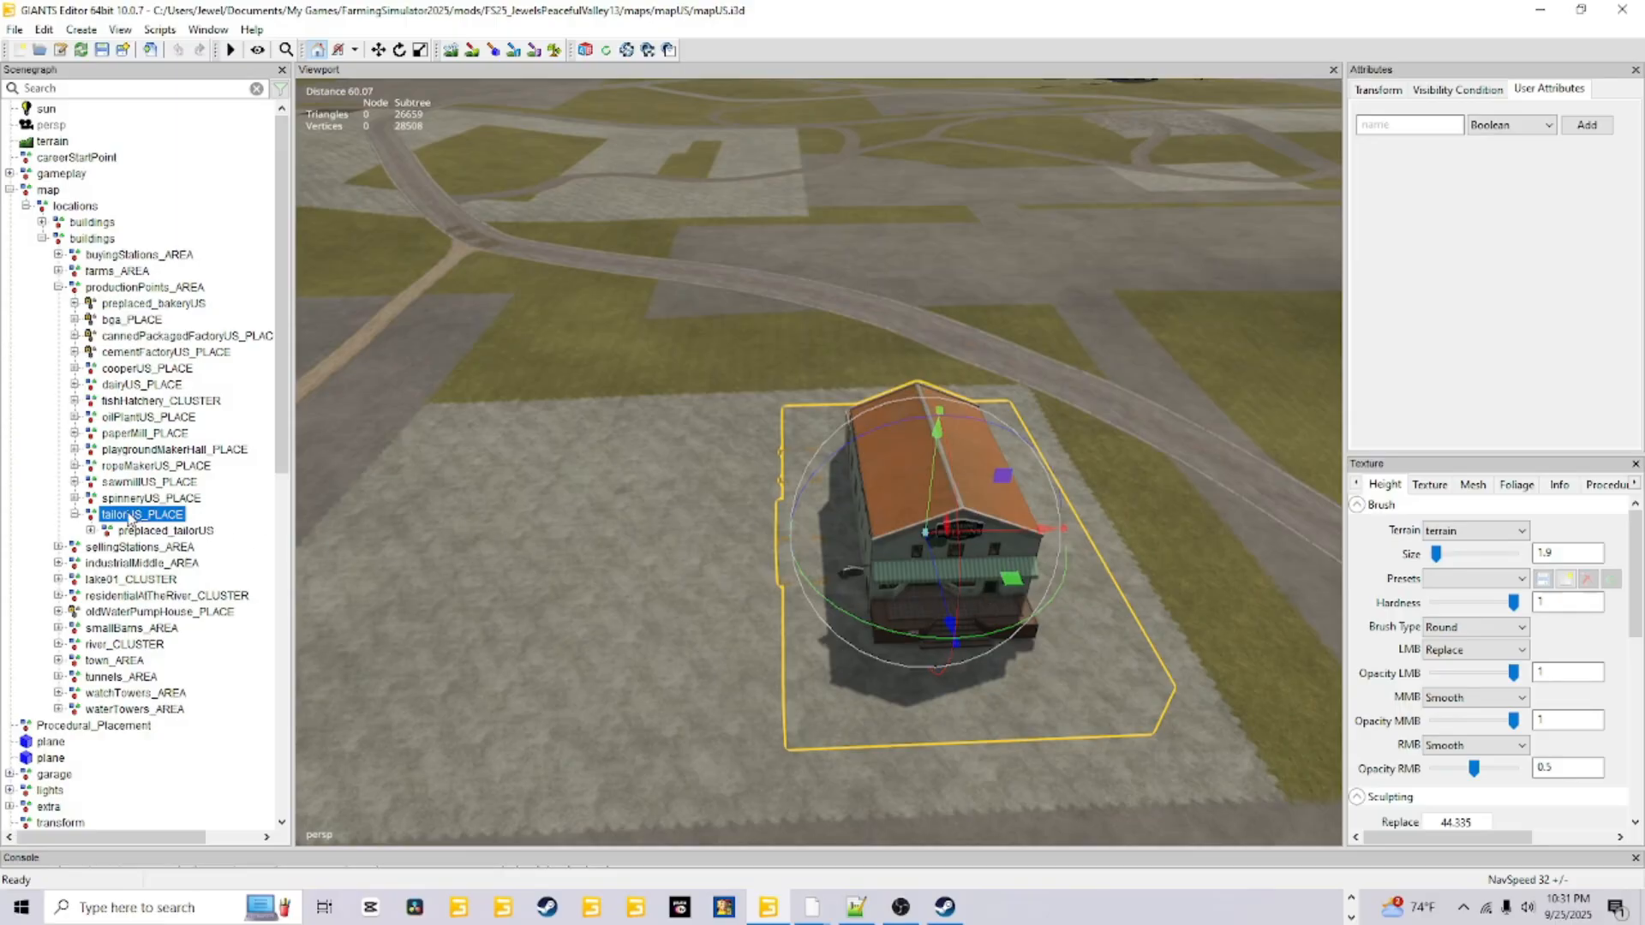
click(74, 514)
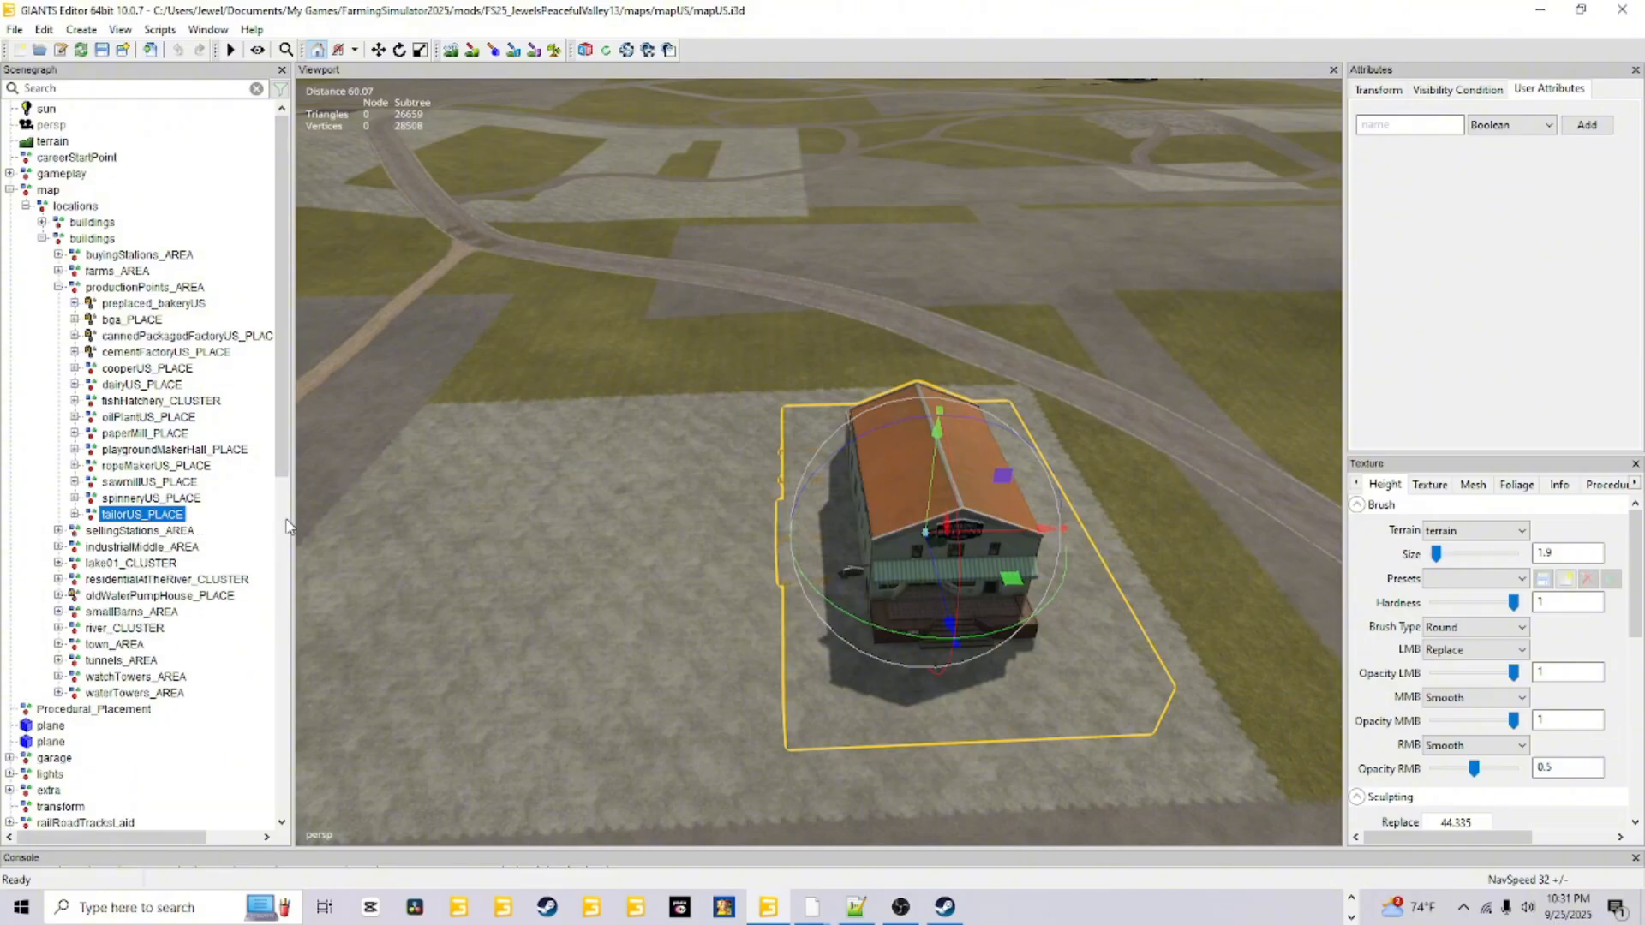
click(15, 30)
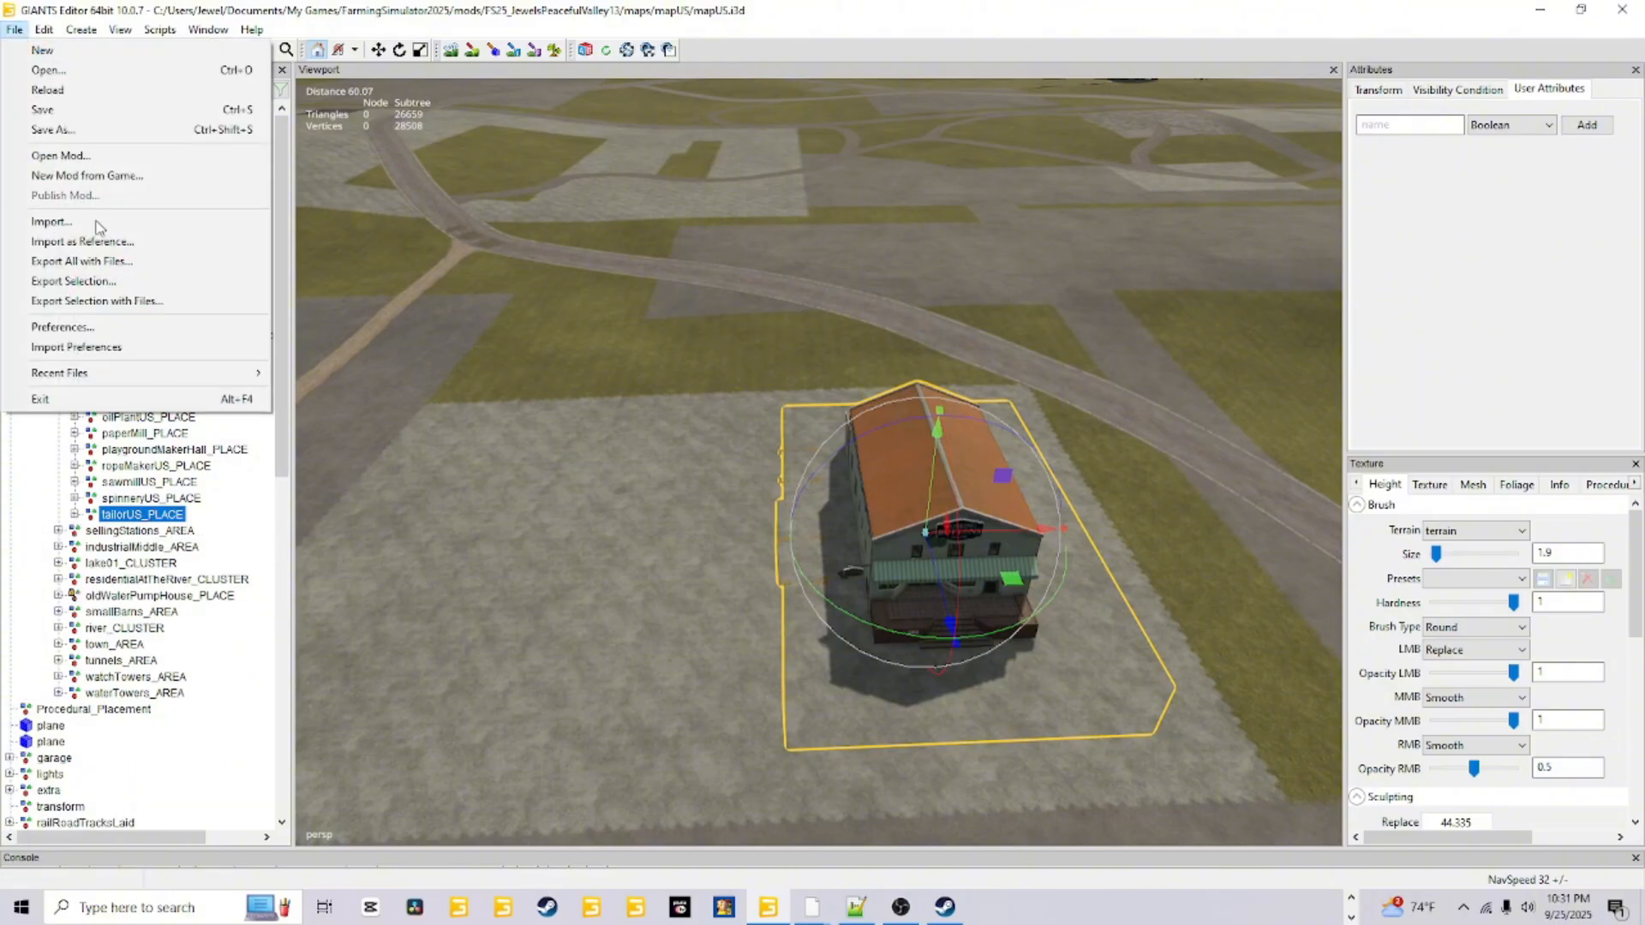
click(99, 301)
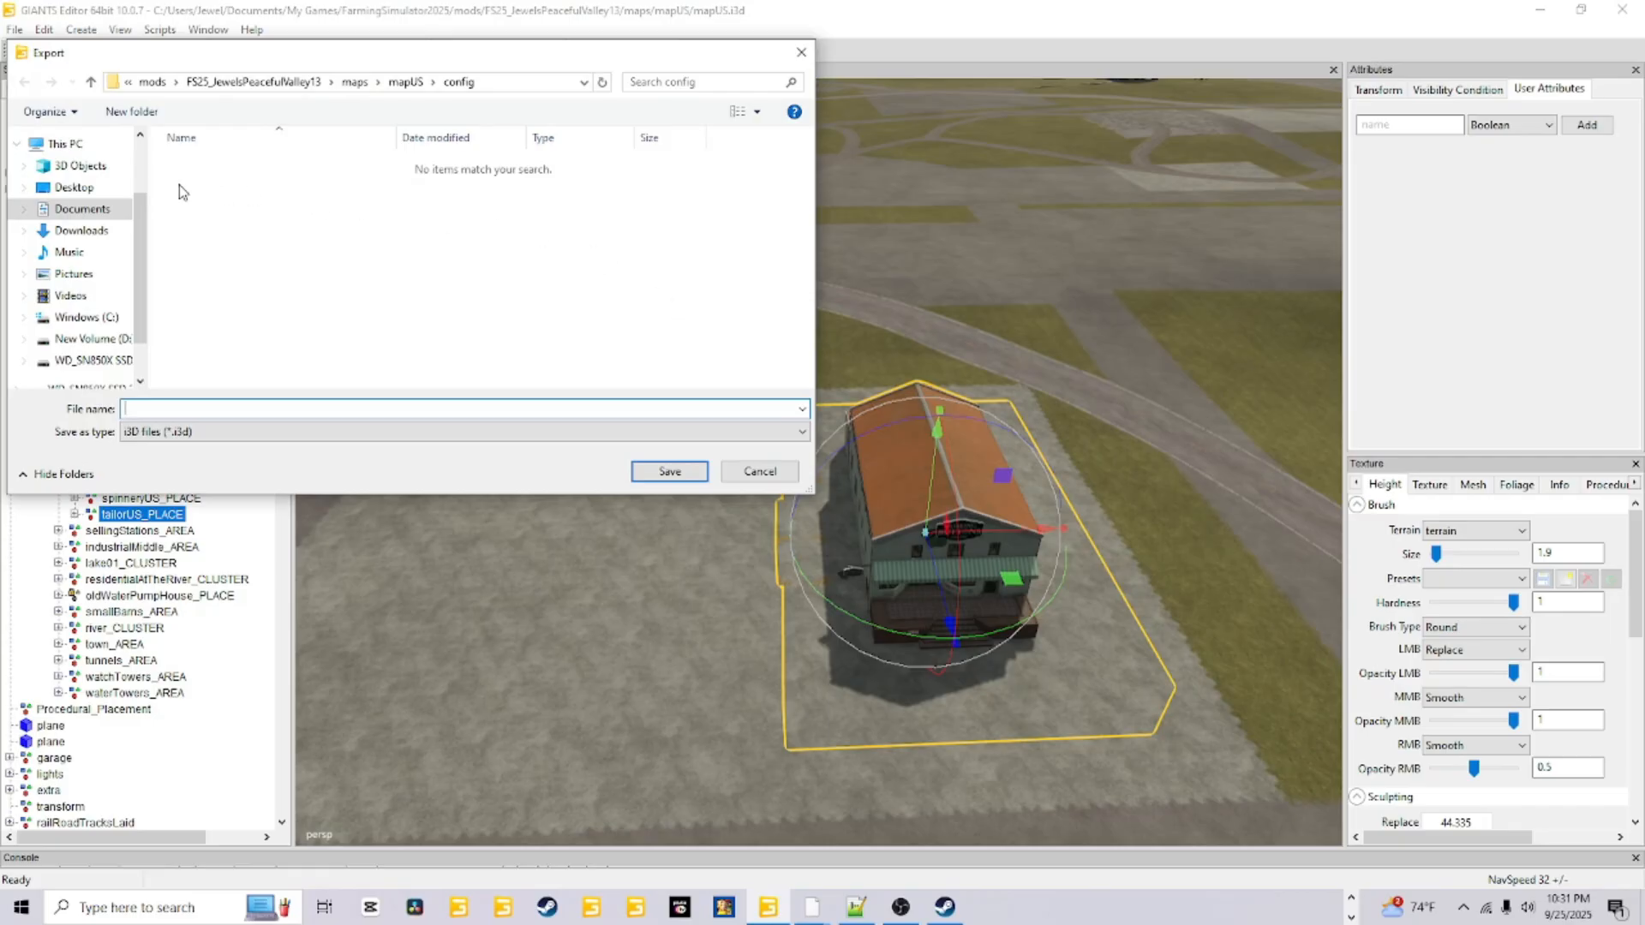
Set the export location to the mod's maps\mapUS folder under Documents\My Games\FarmingSimulator2025\mods\FS25_JewelsPeacefulValley13
click(90, 212)
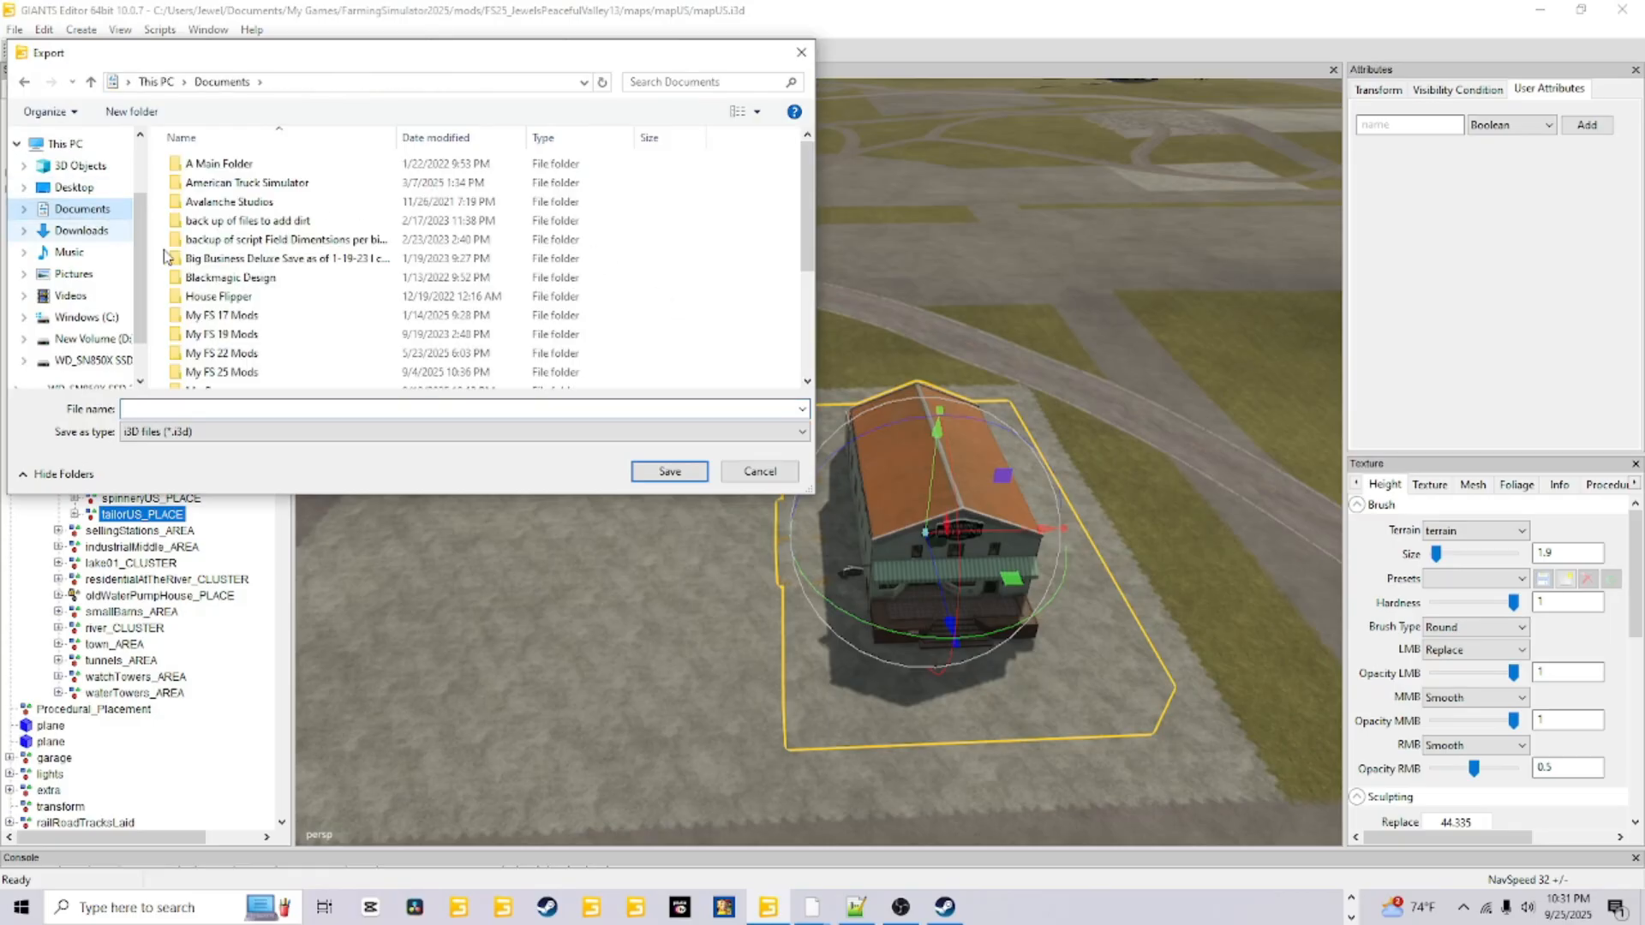
scroll(248, 334, down, 2)
double_click(247, 343)
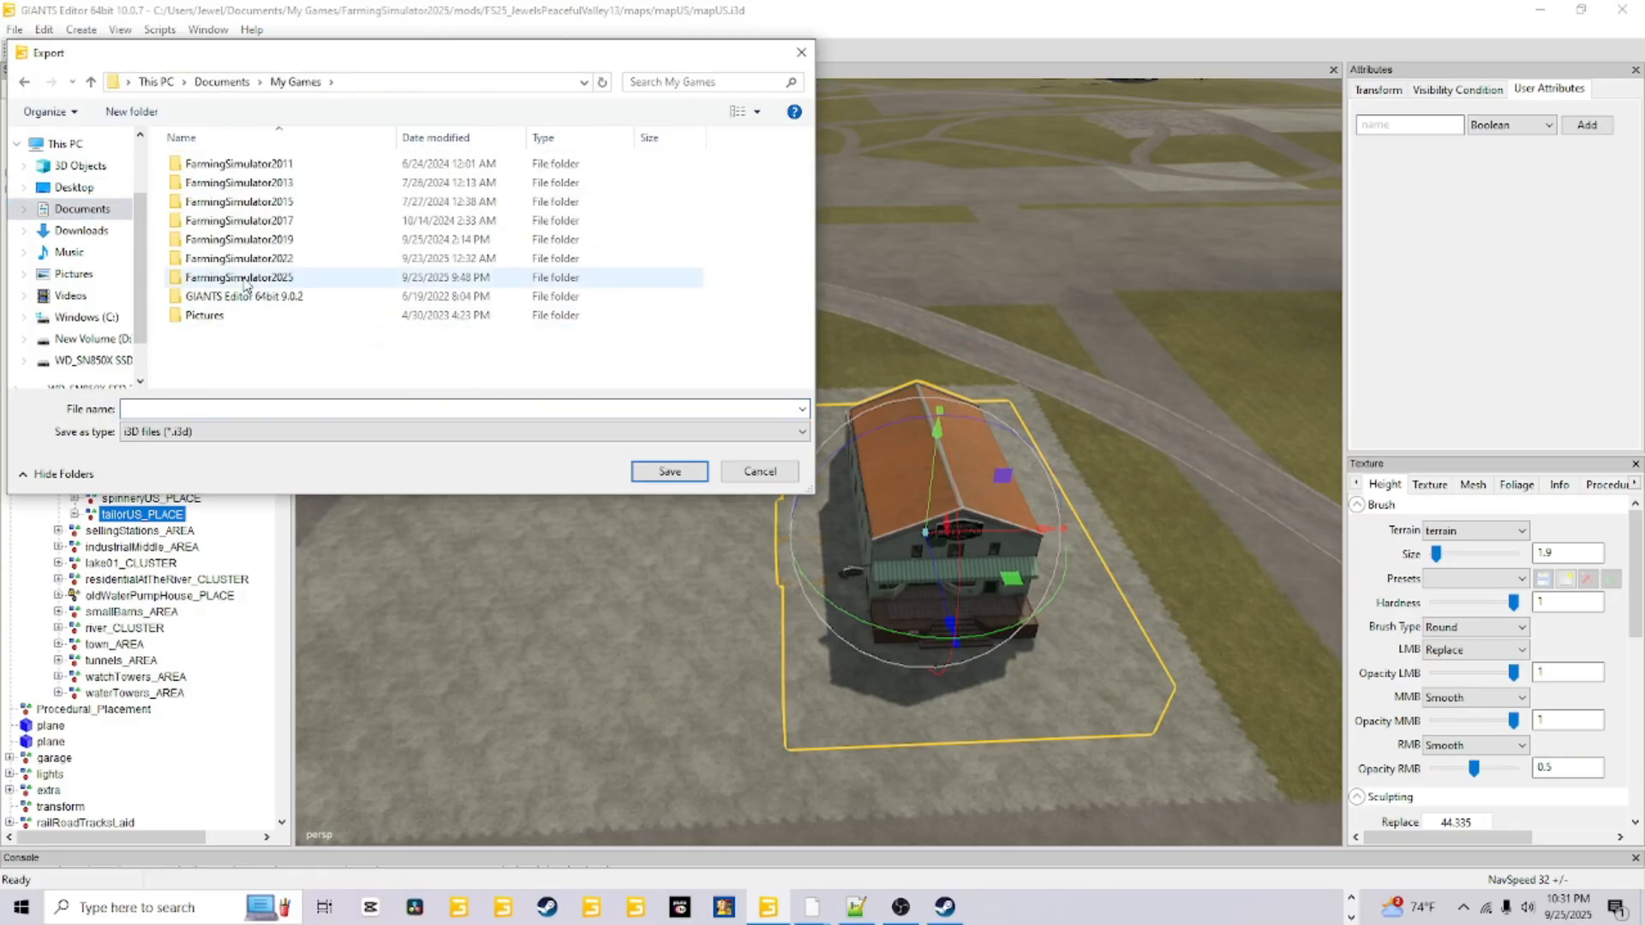
double_click(255, 279)
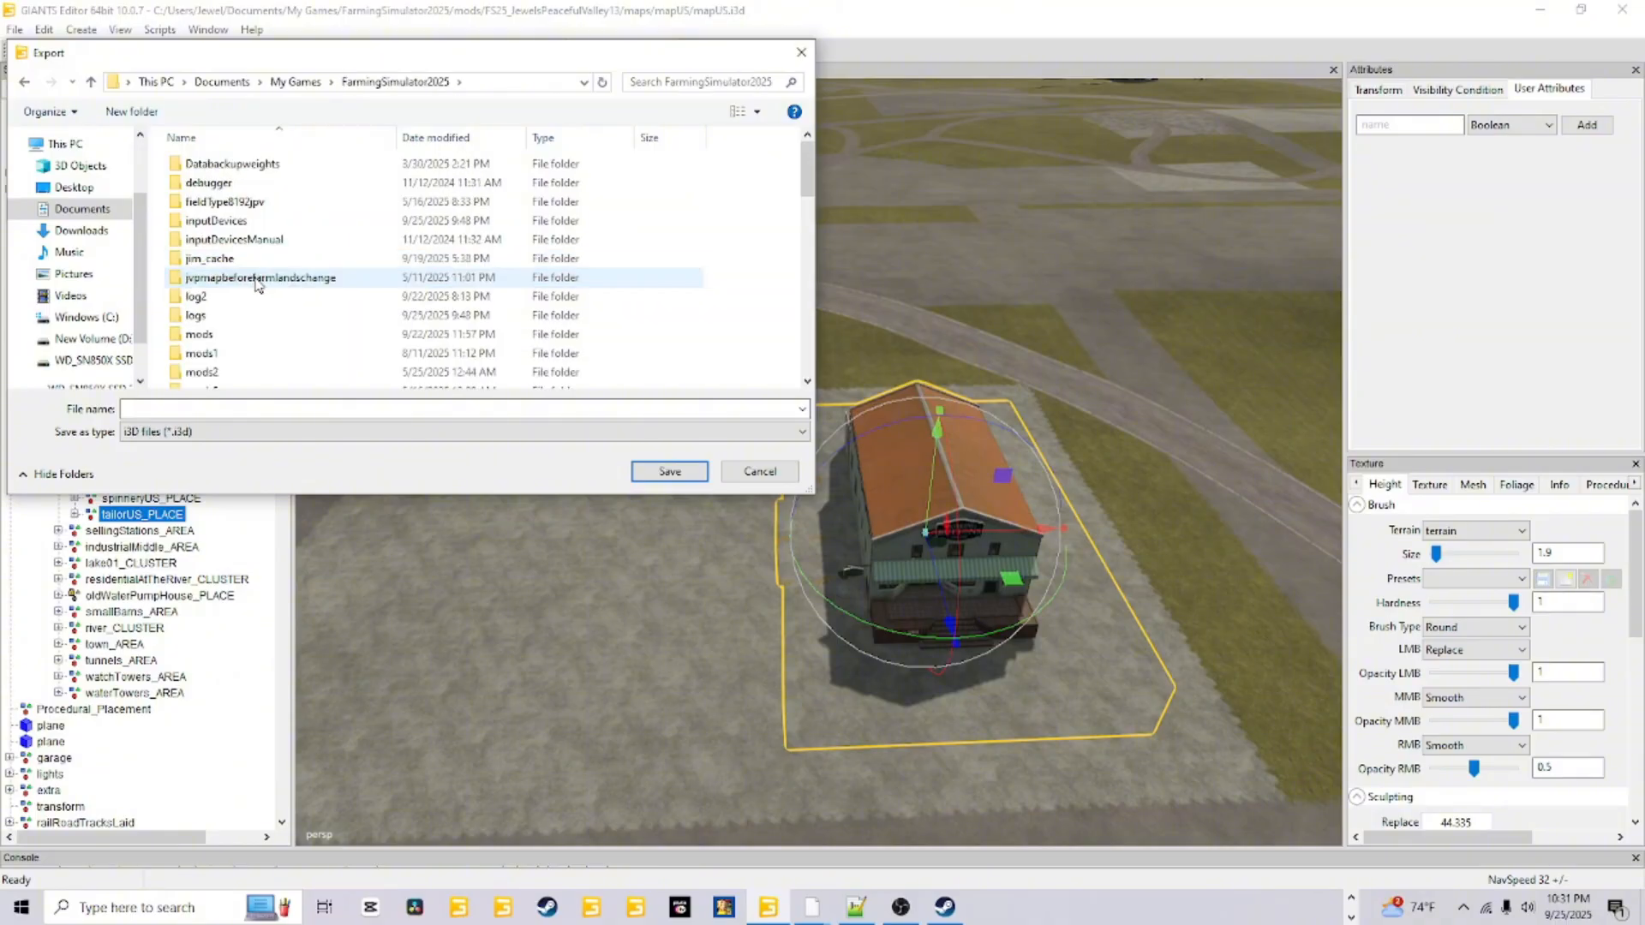
double_click(228, 334)
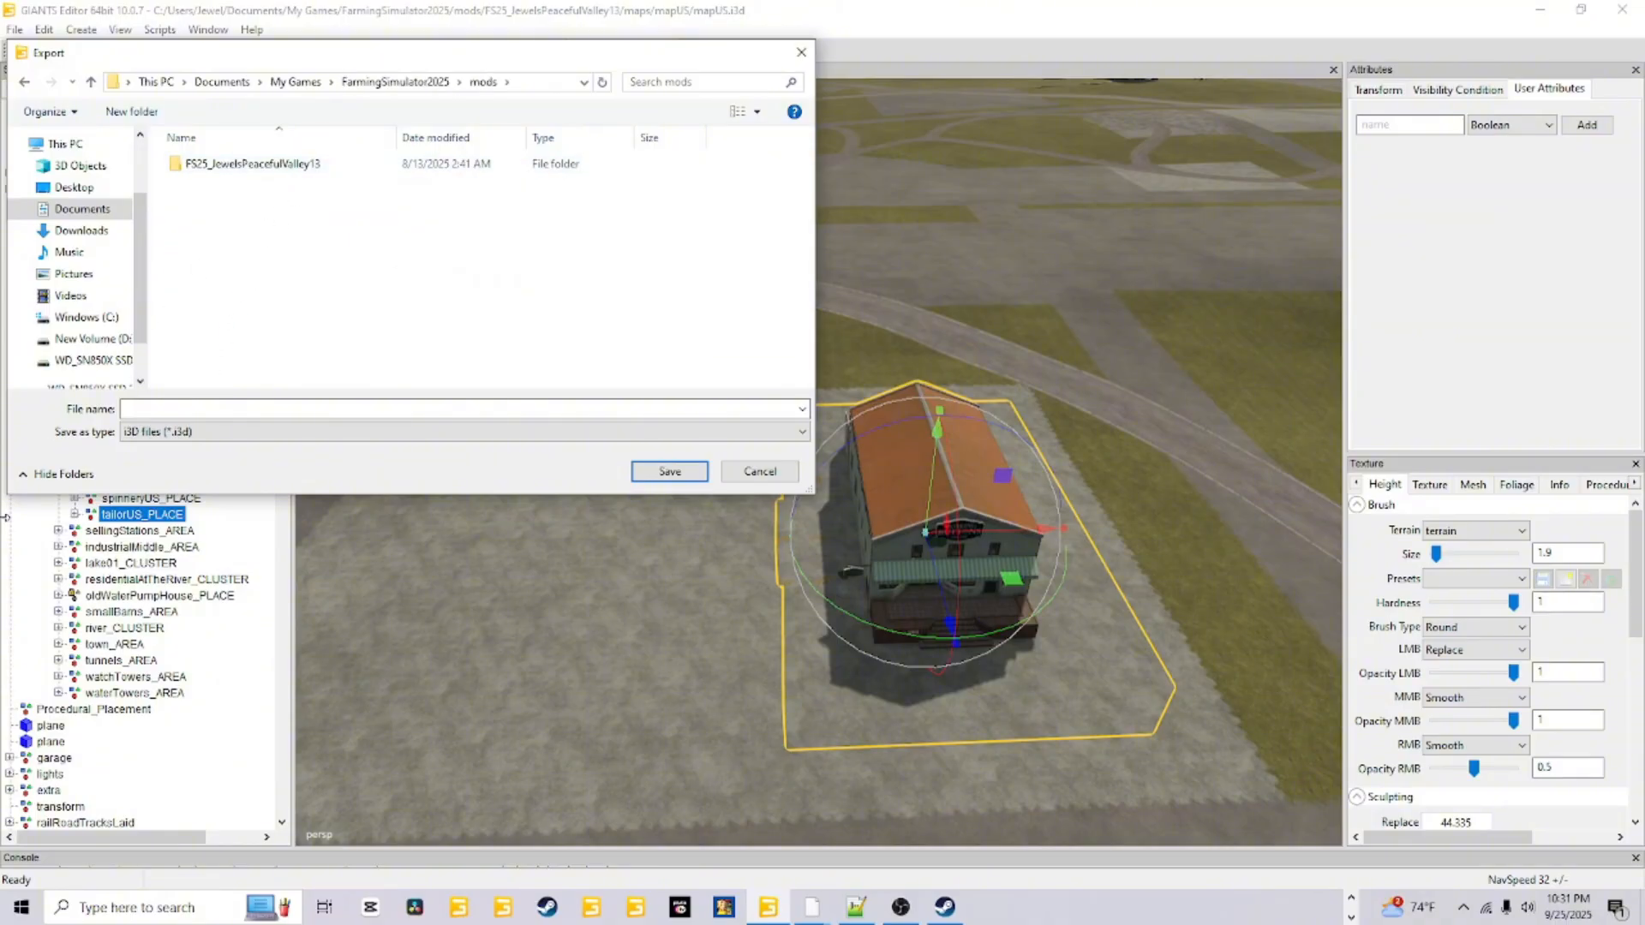
double_click(351, 168)
double_click(212, 178)
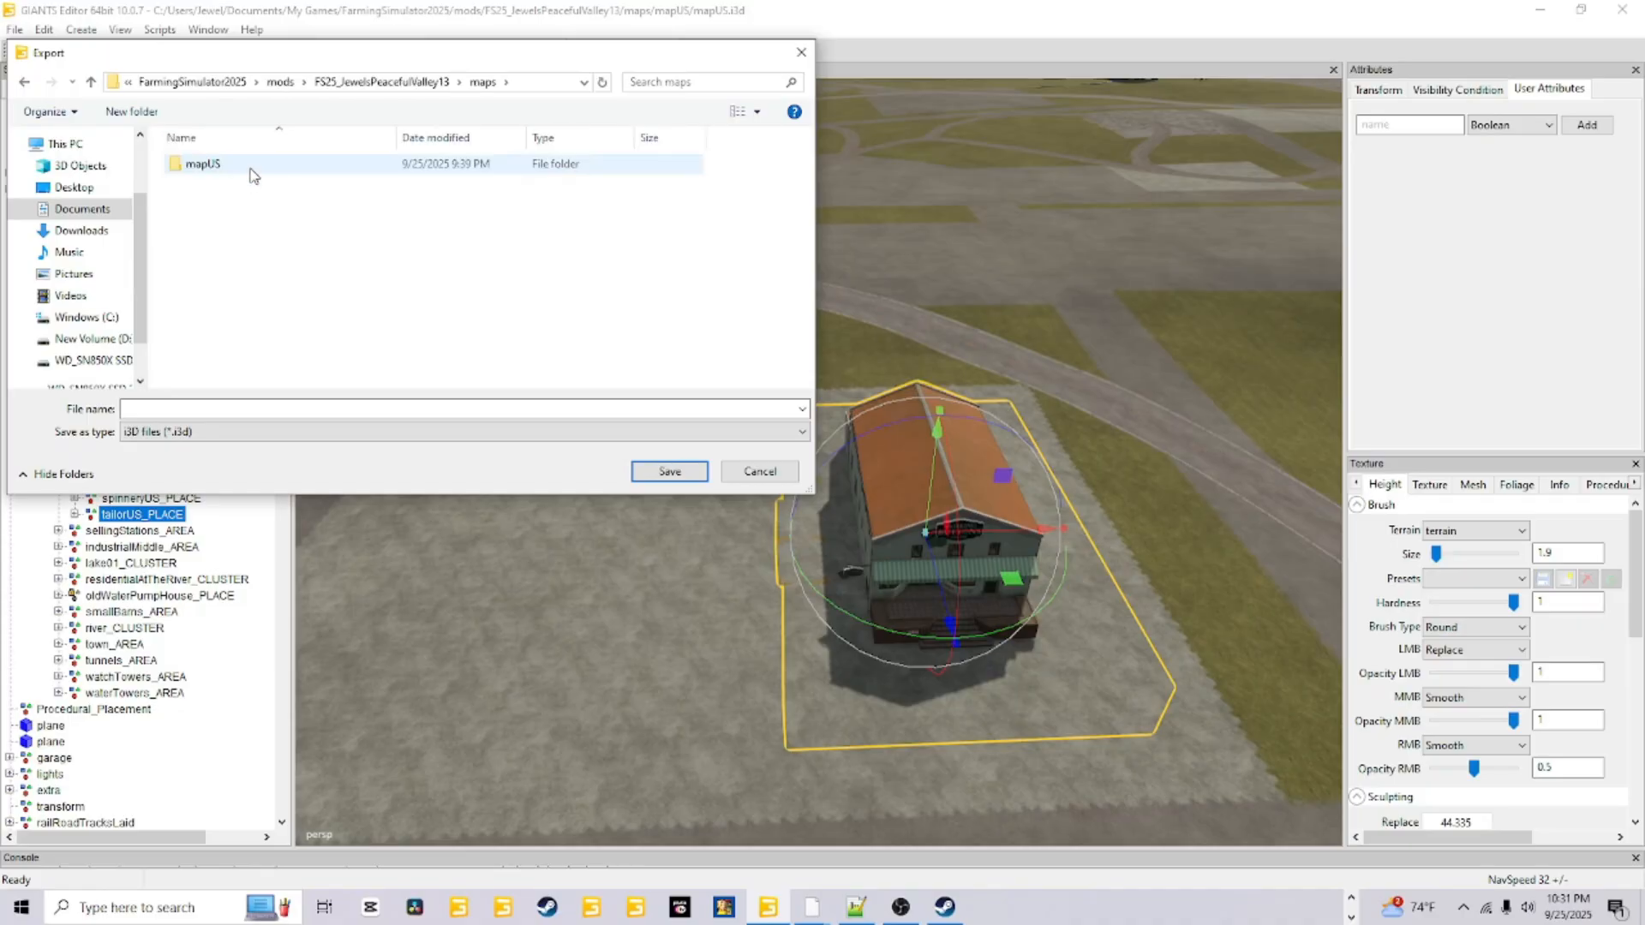
click(256, 171)
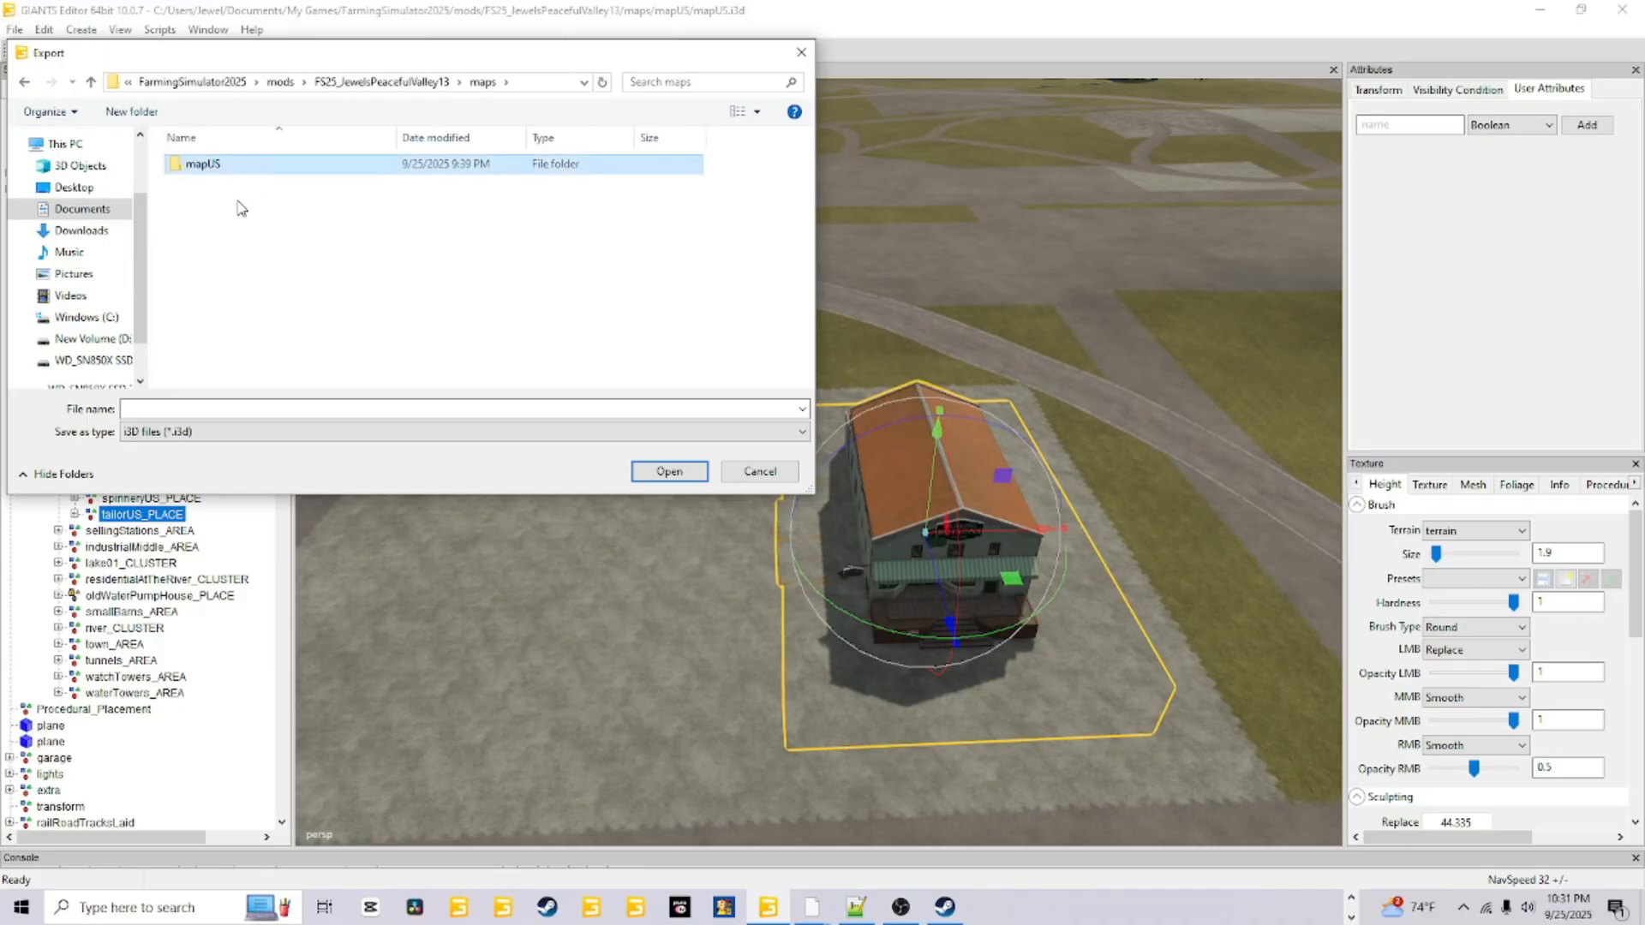
double_click(267, 164)
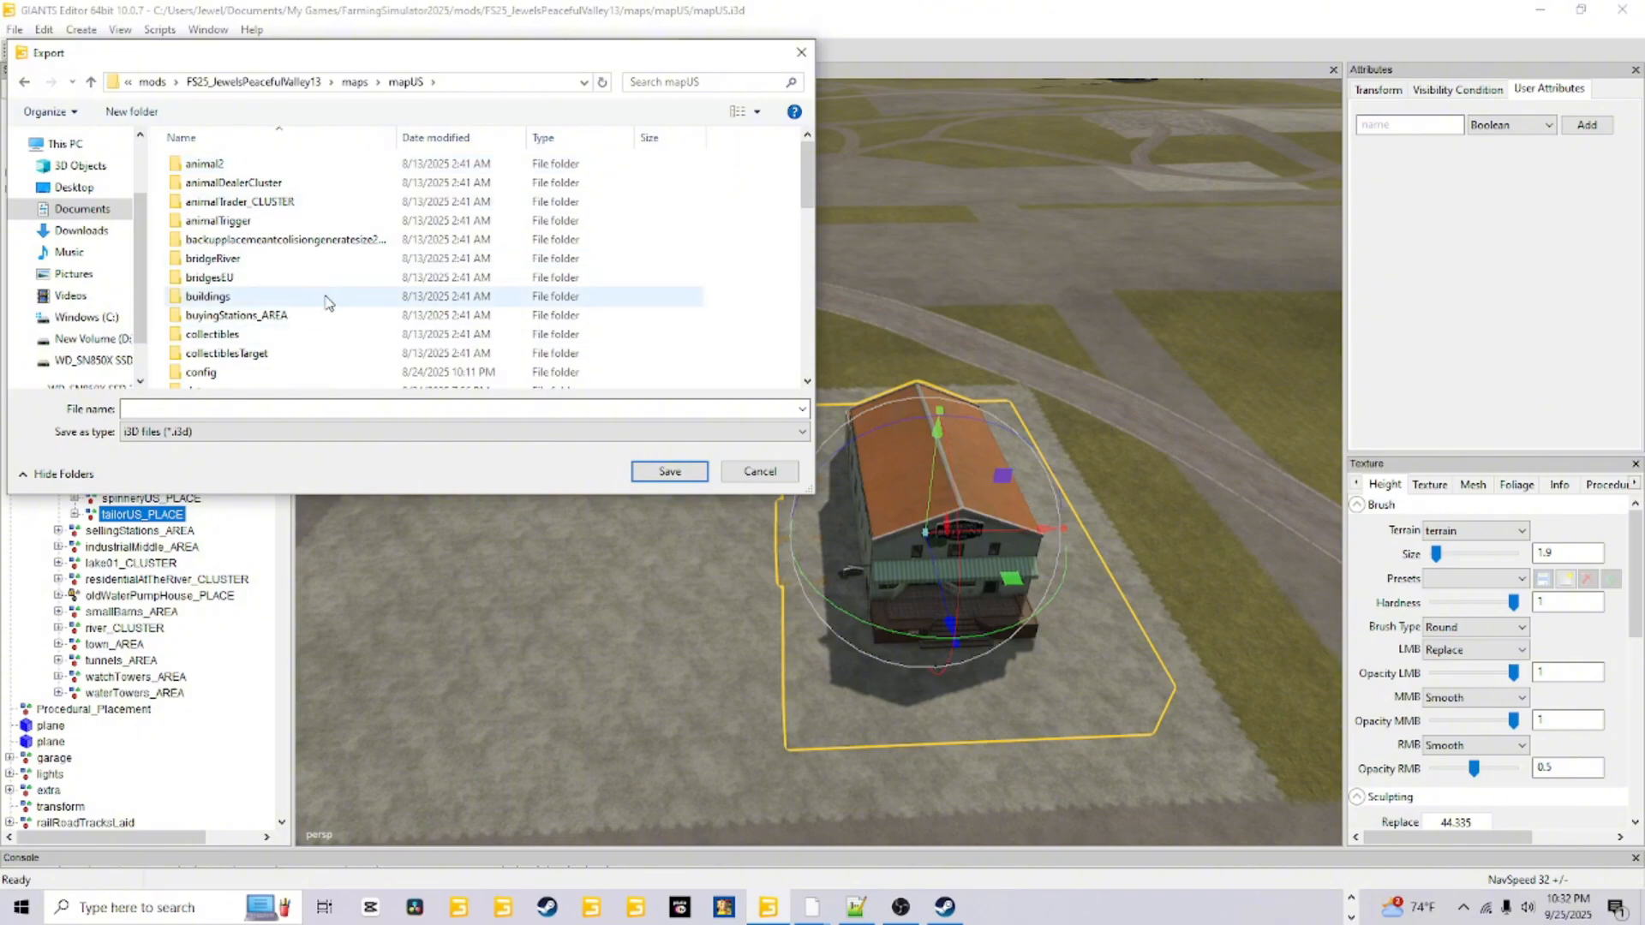
scroll(284, 269, down, 2)
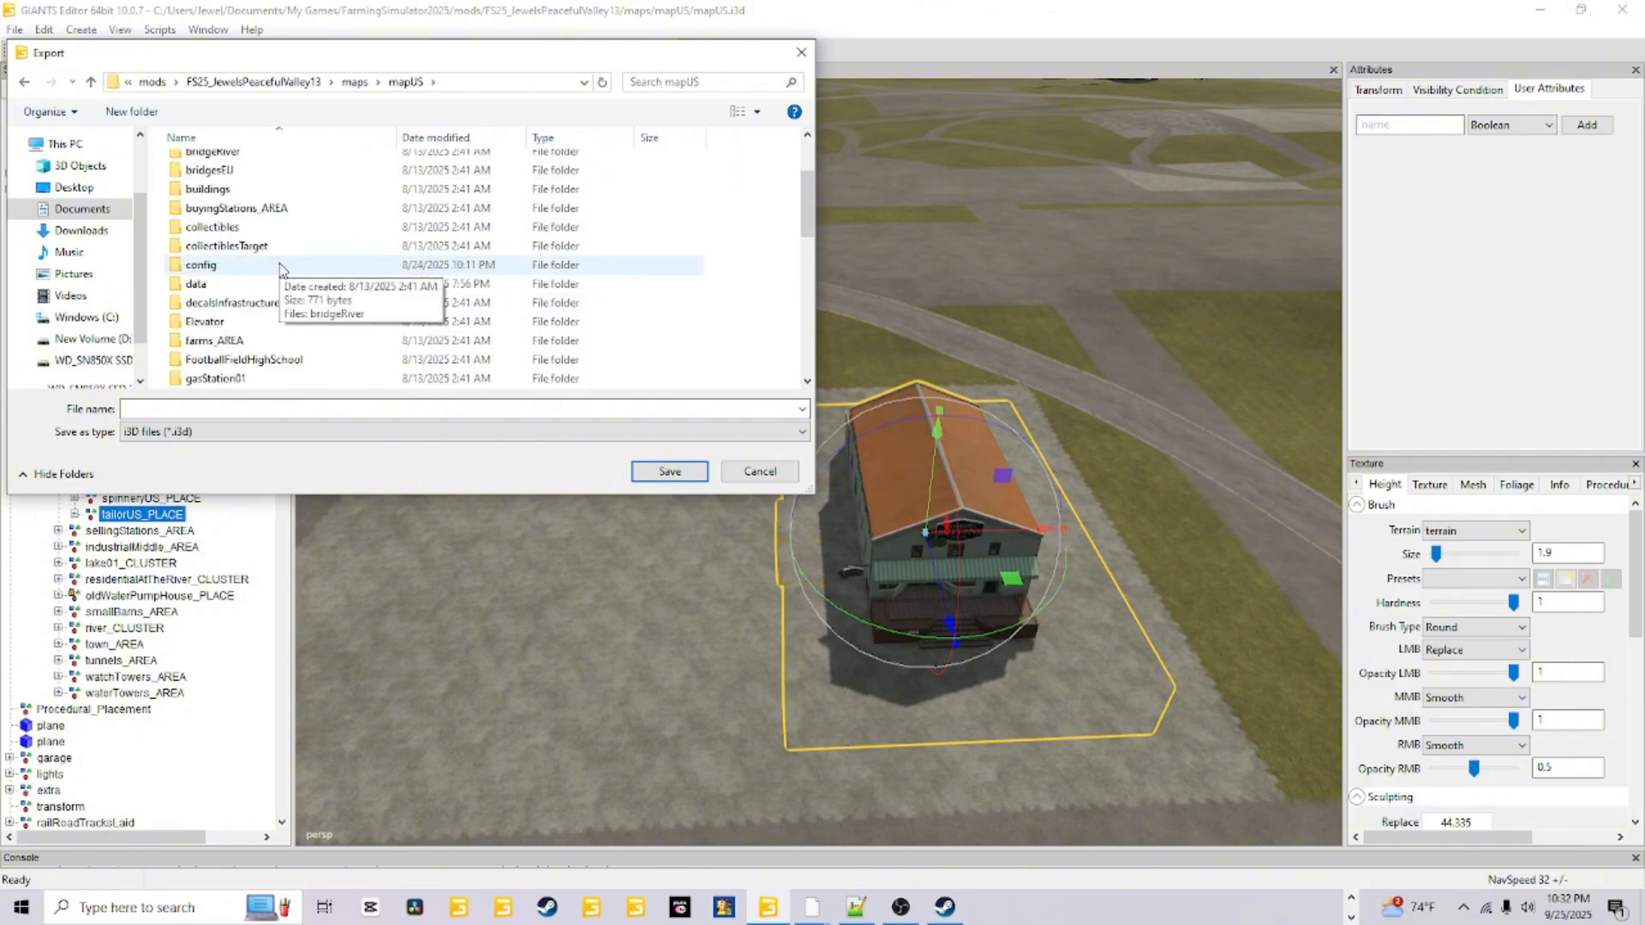
scroll(284, 269, up, 2)
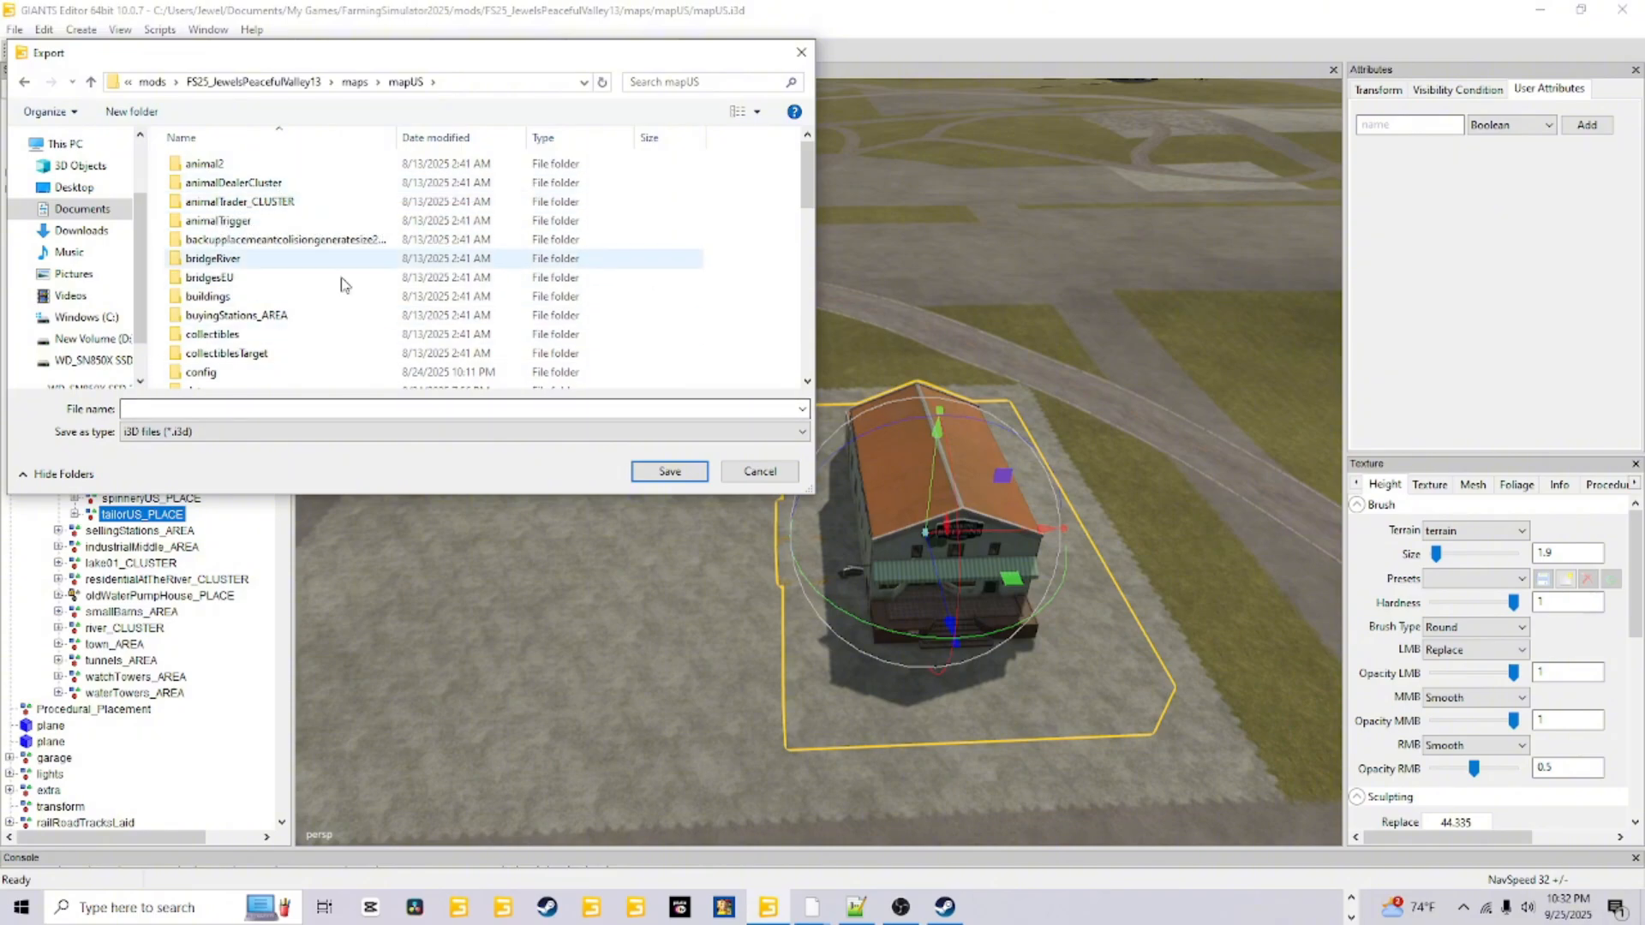
Check the productionPoints_AREA folder inside mapUS as an export destination and go back to mapUS
click(200, 408)
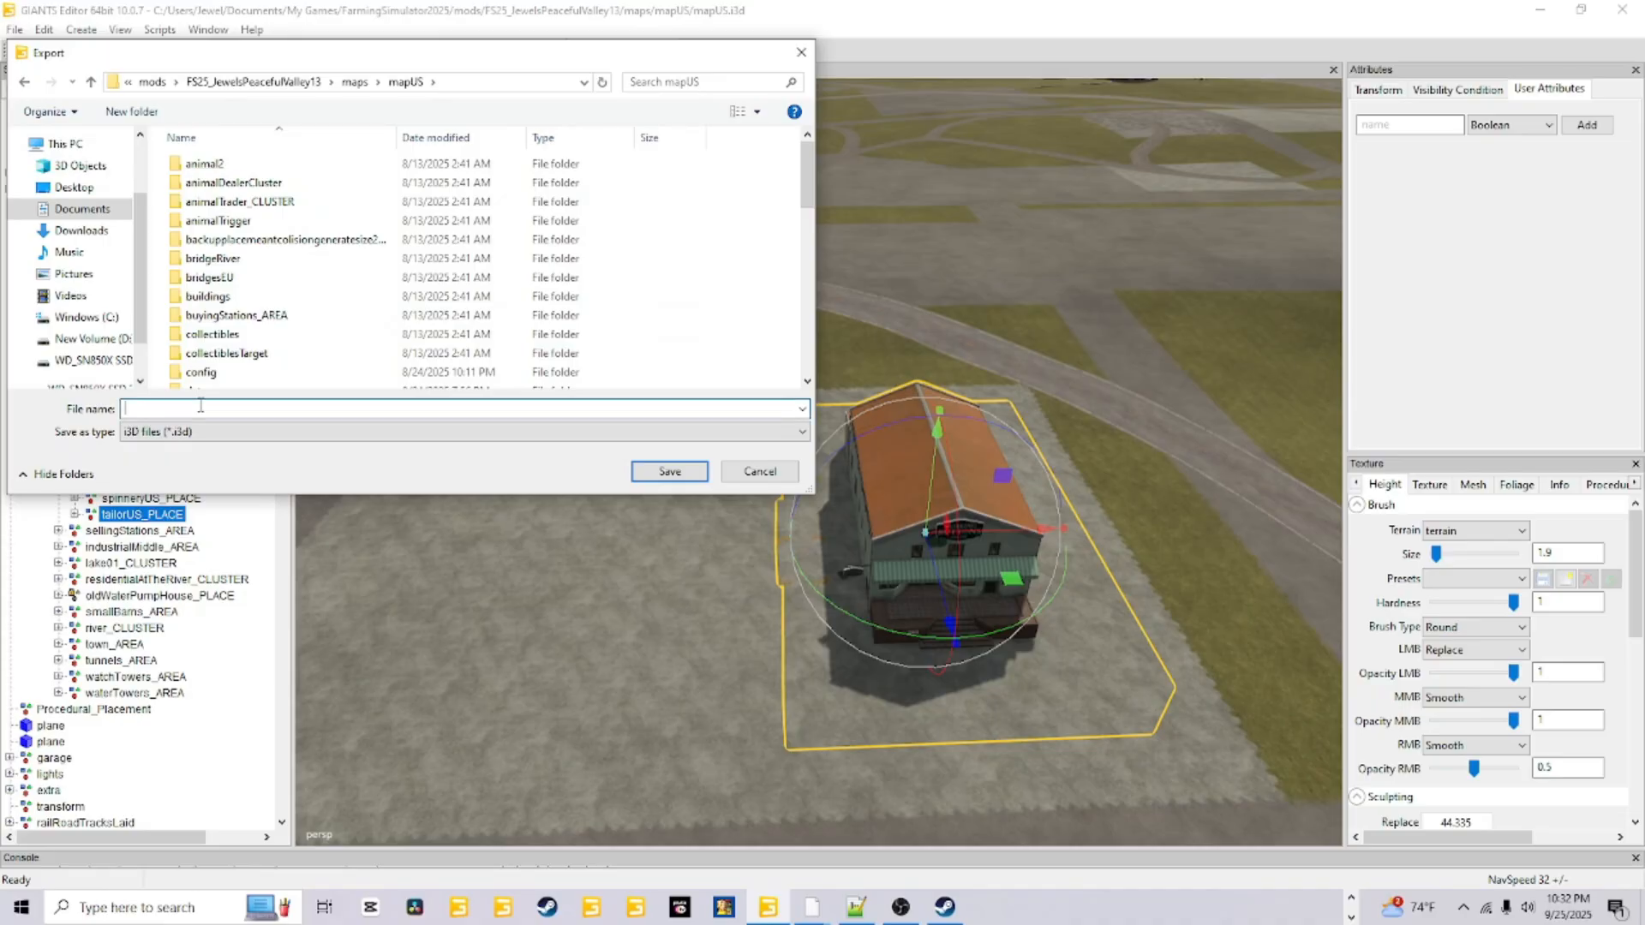
scroll(294, 356, down, 10)
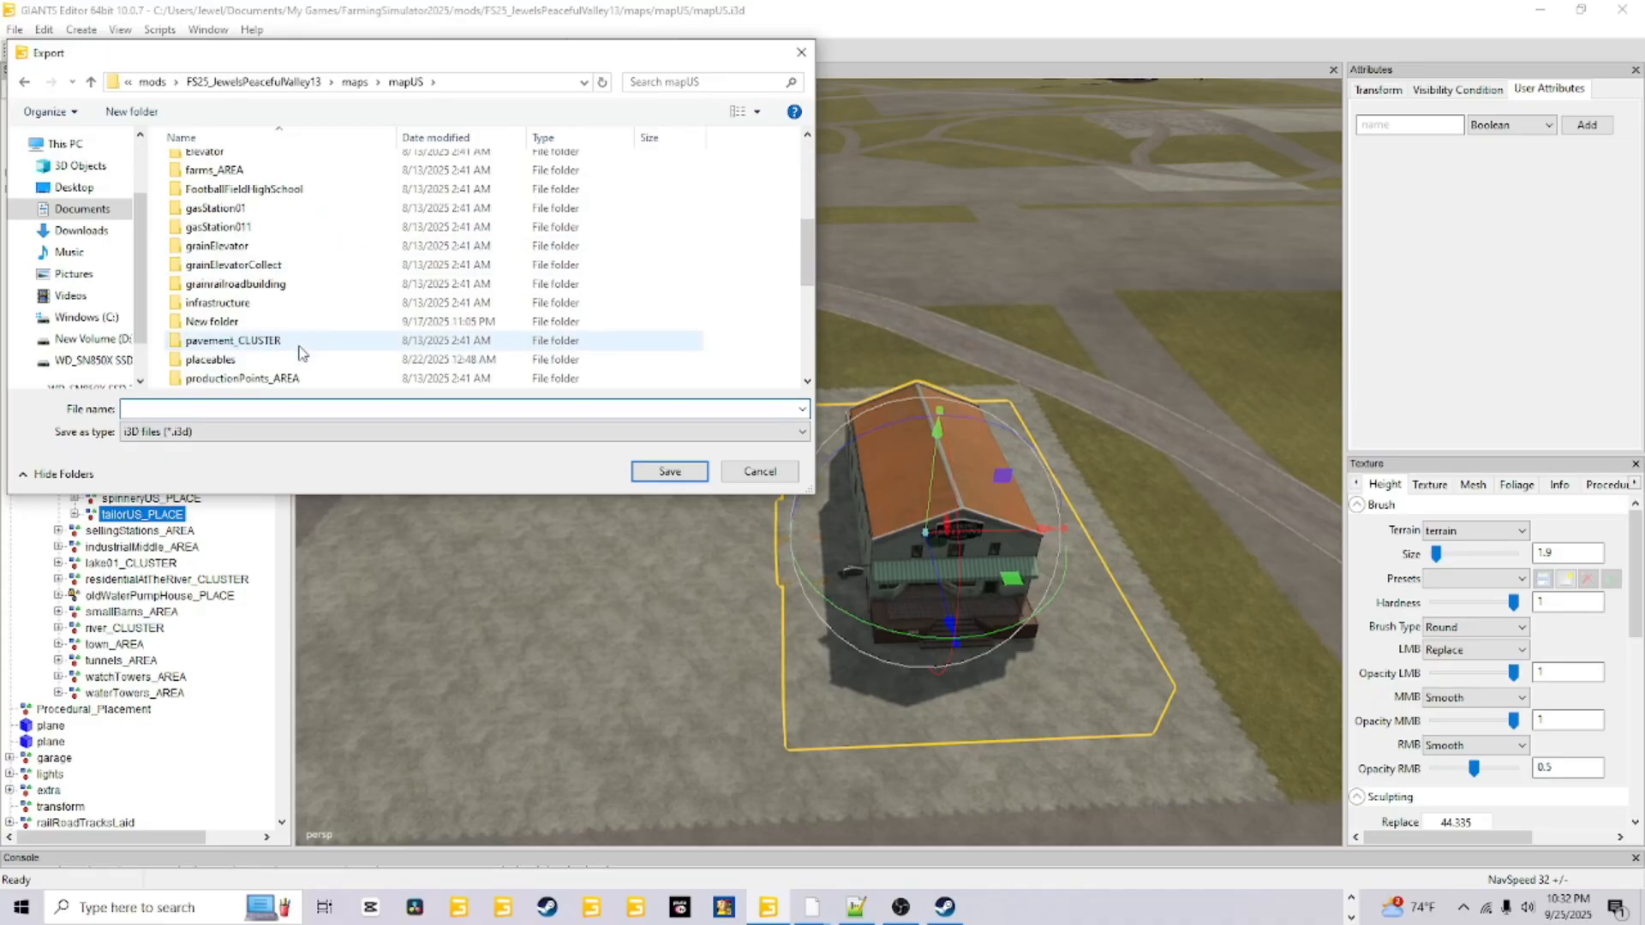
scroll(299, 353, up, 3)
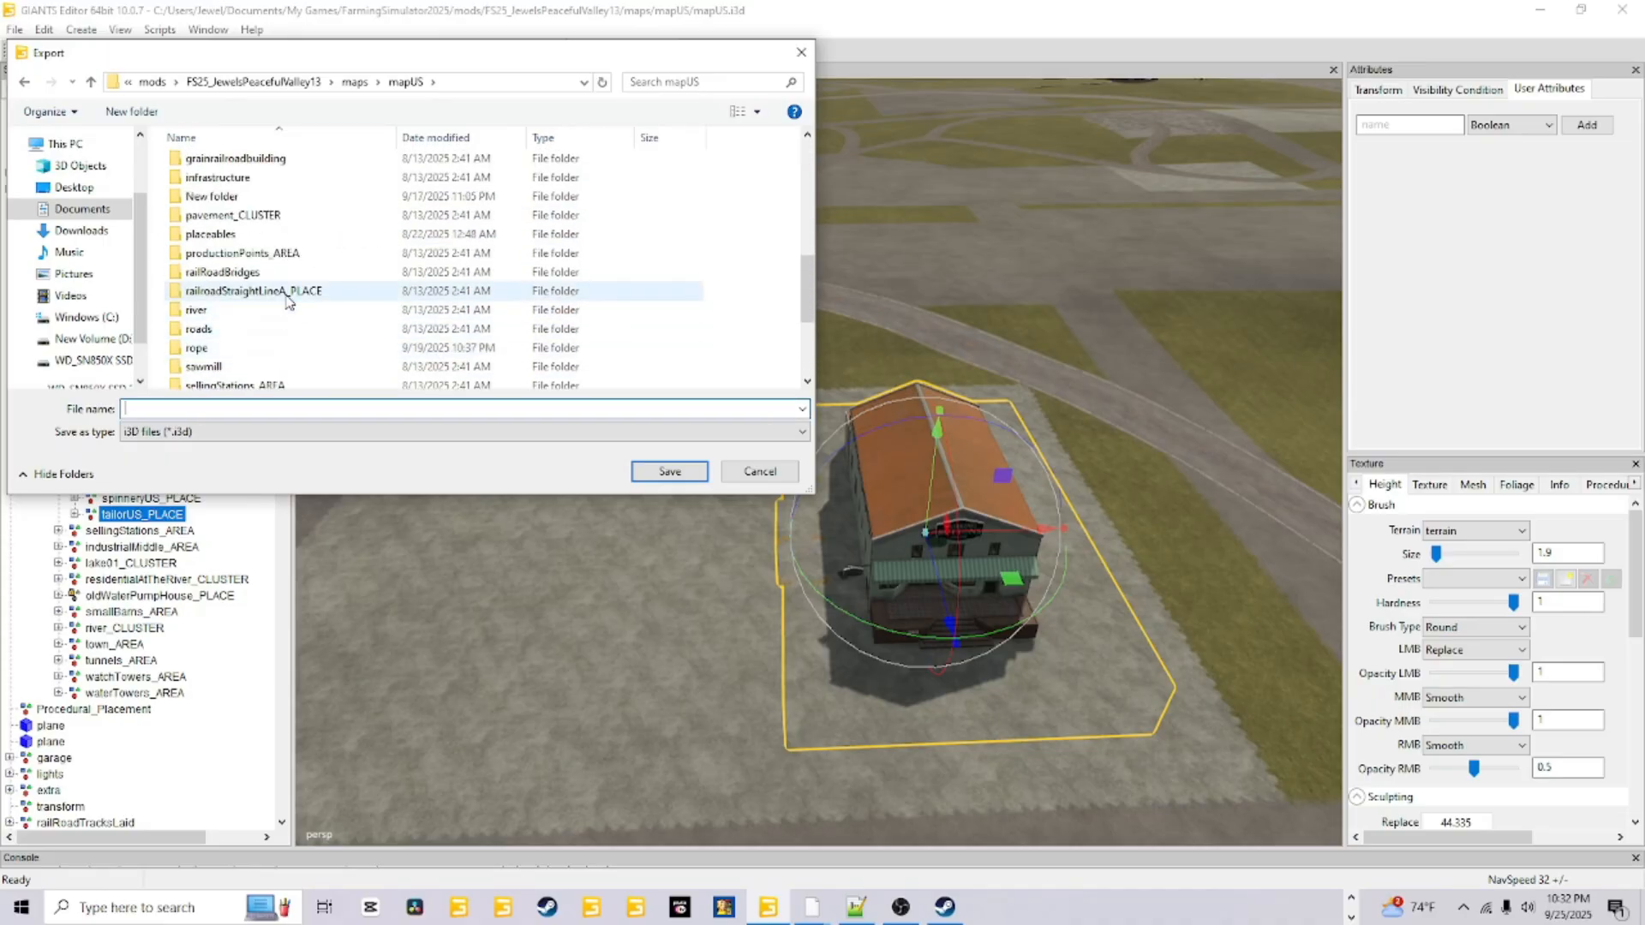
double_click(293, 254)
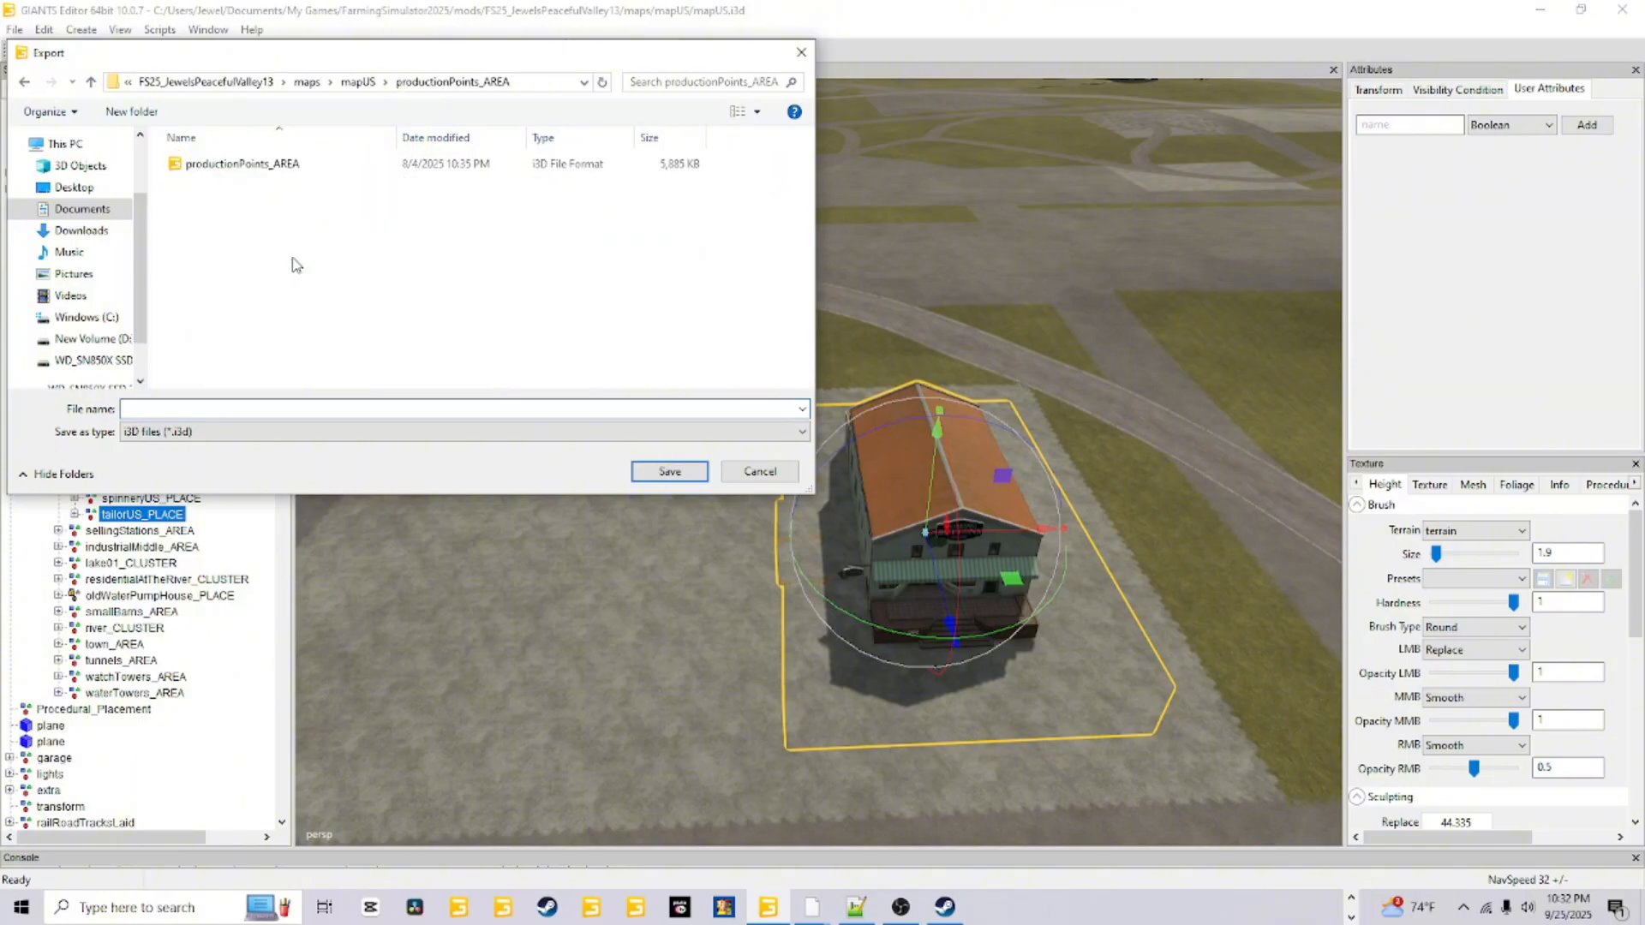
click(355, 82)
Open the tailorUS_PLACE folder in mapUS as the export destination, go to the file name entry, and cancel the export
scroll(278, 317, down, 5)
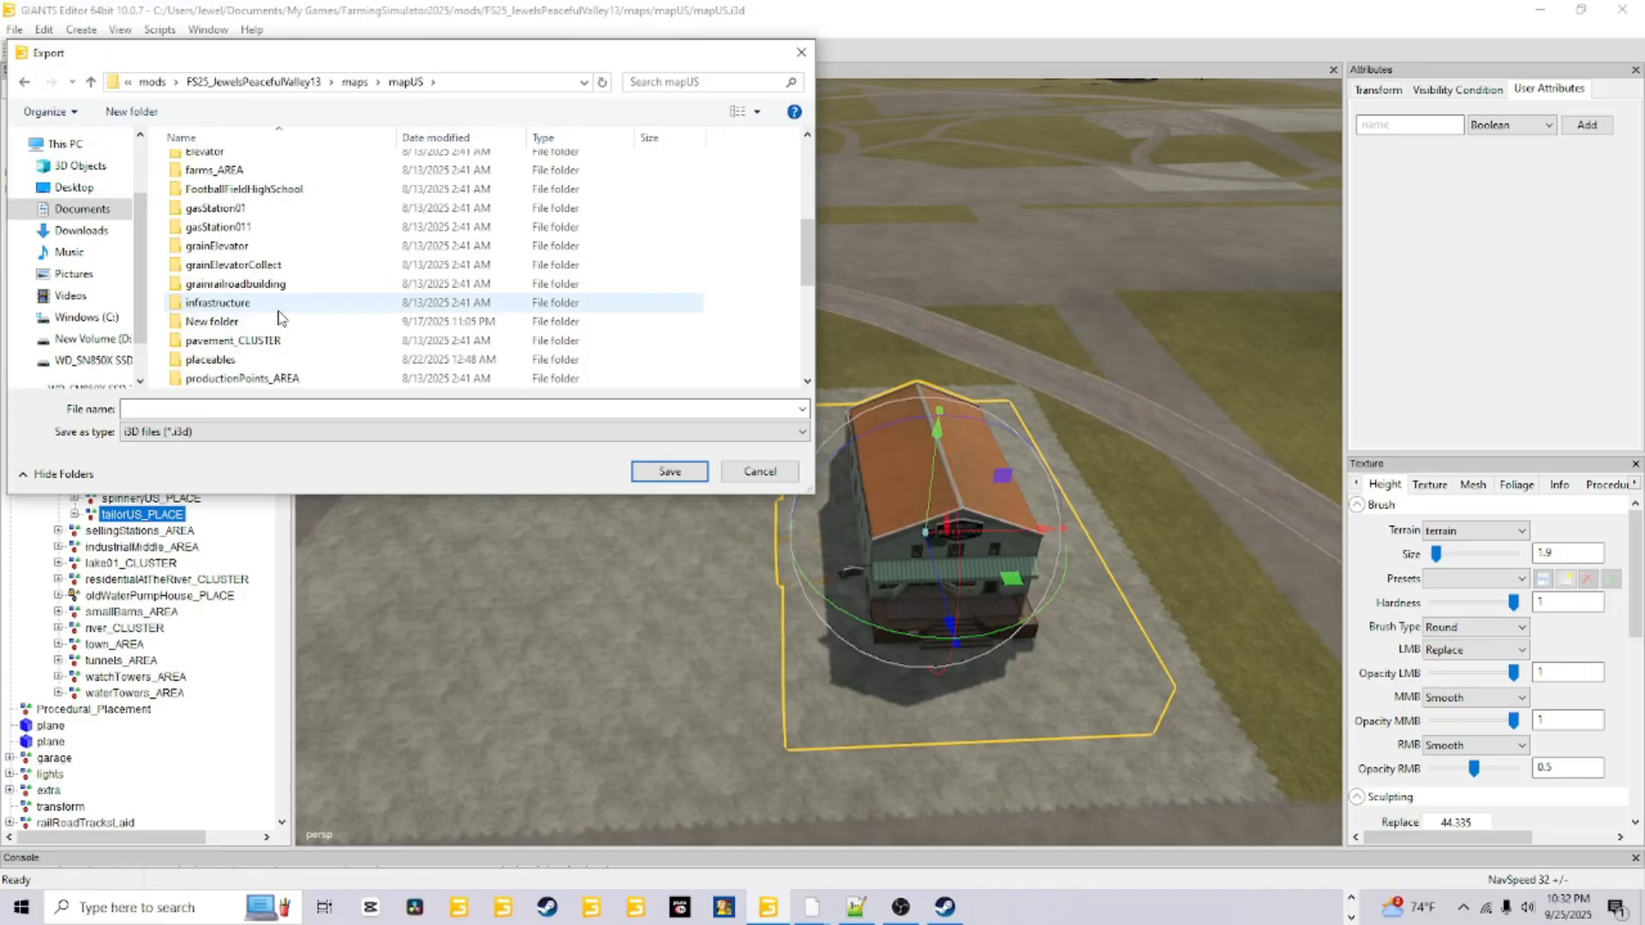
scroll(279, 317, down, 4)
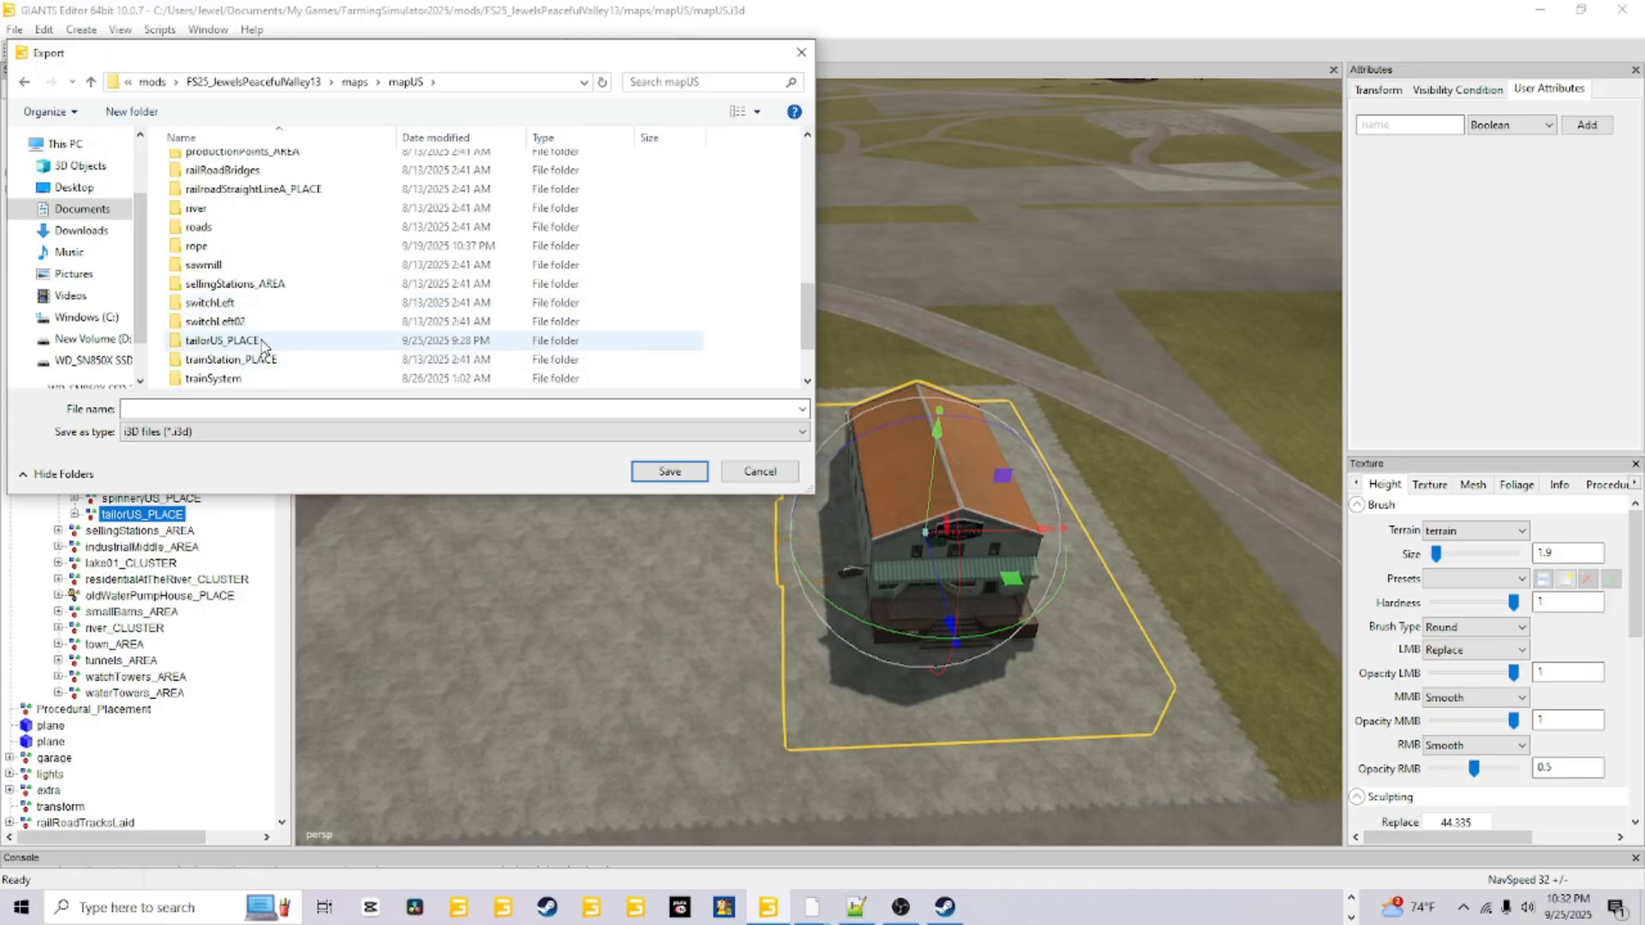
double_click(260, 342)
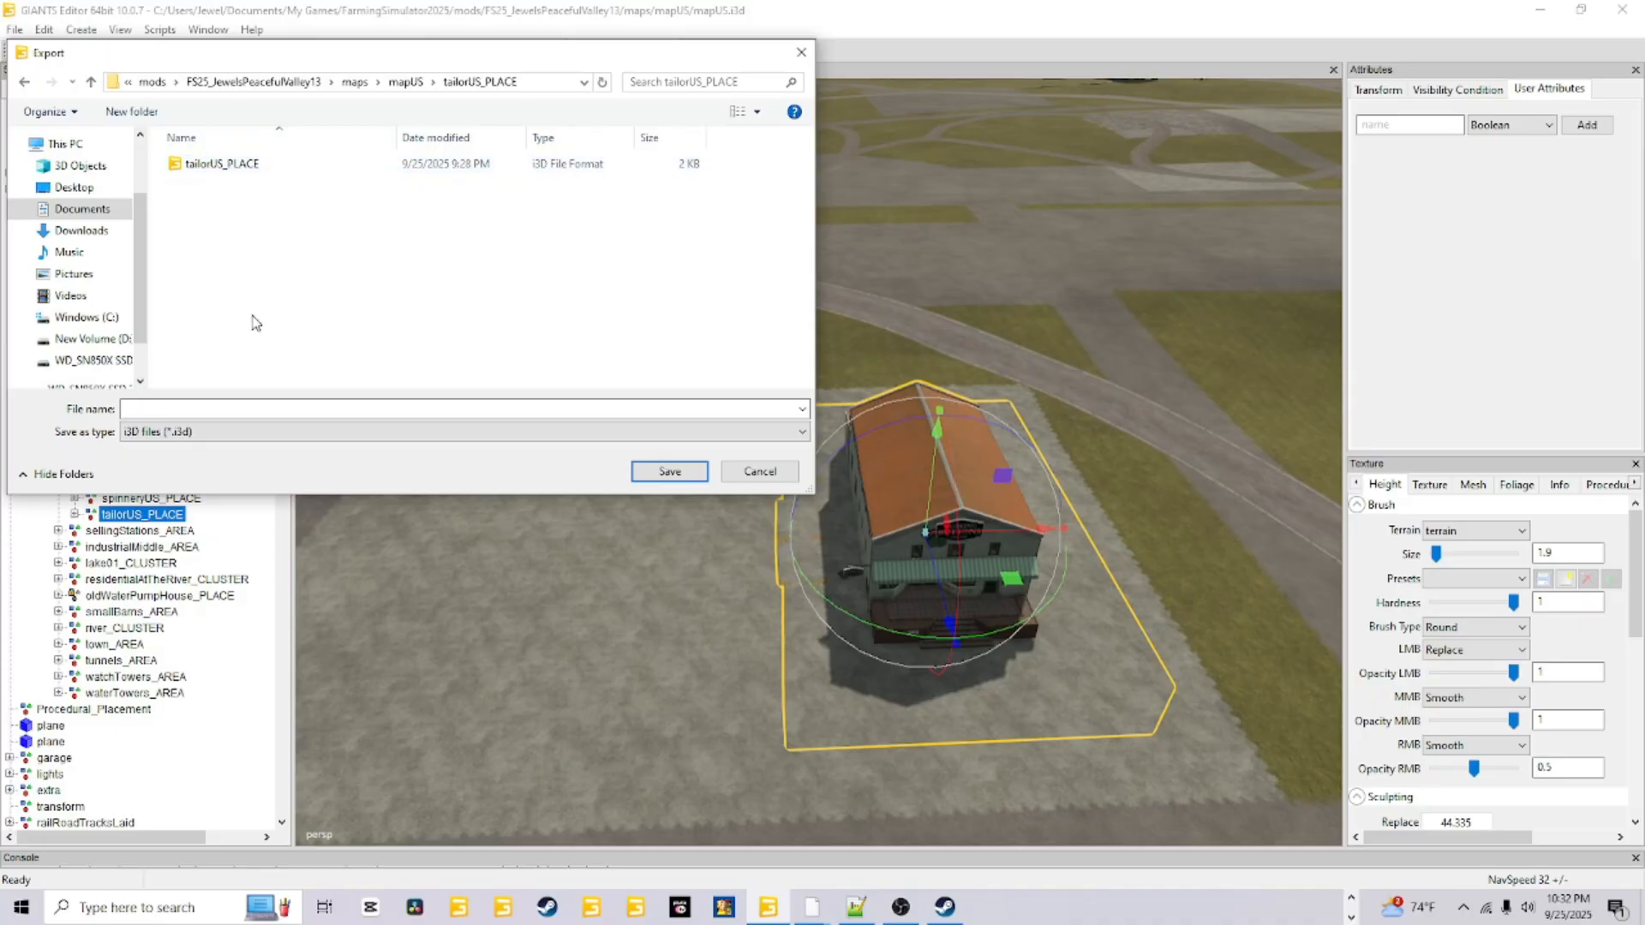
click(189, 410)
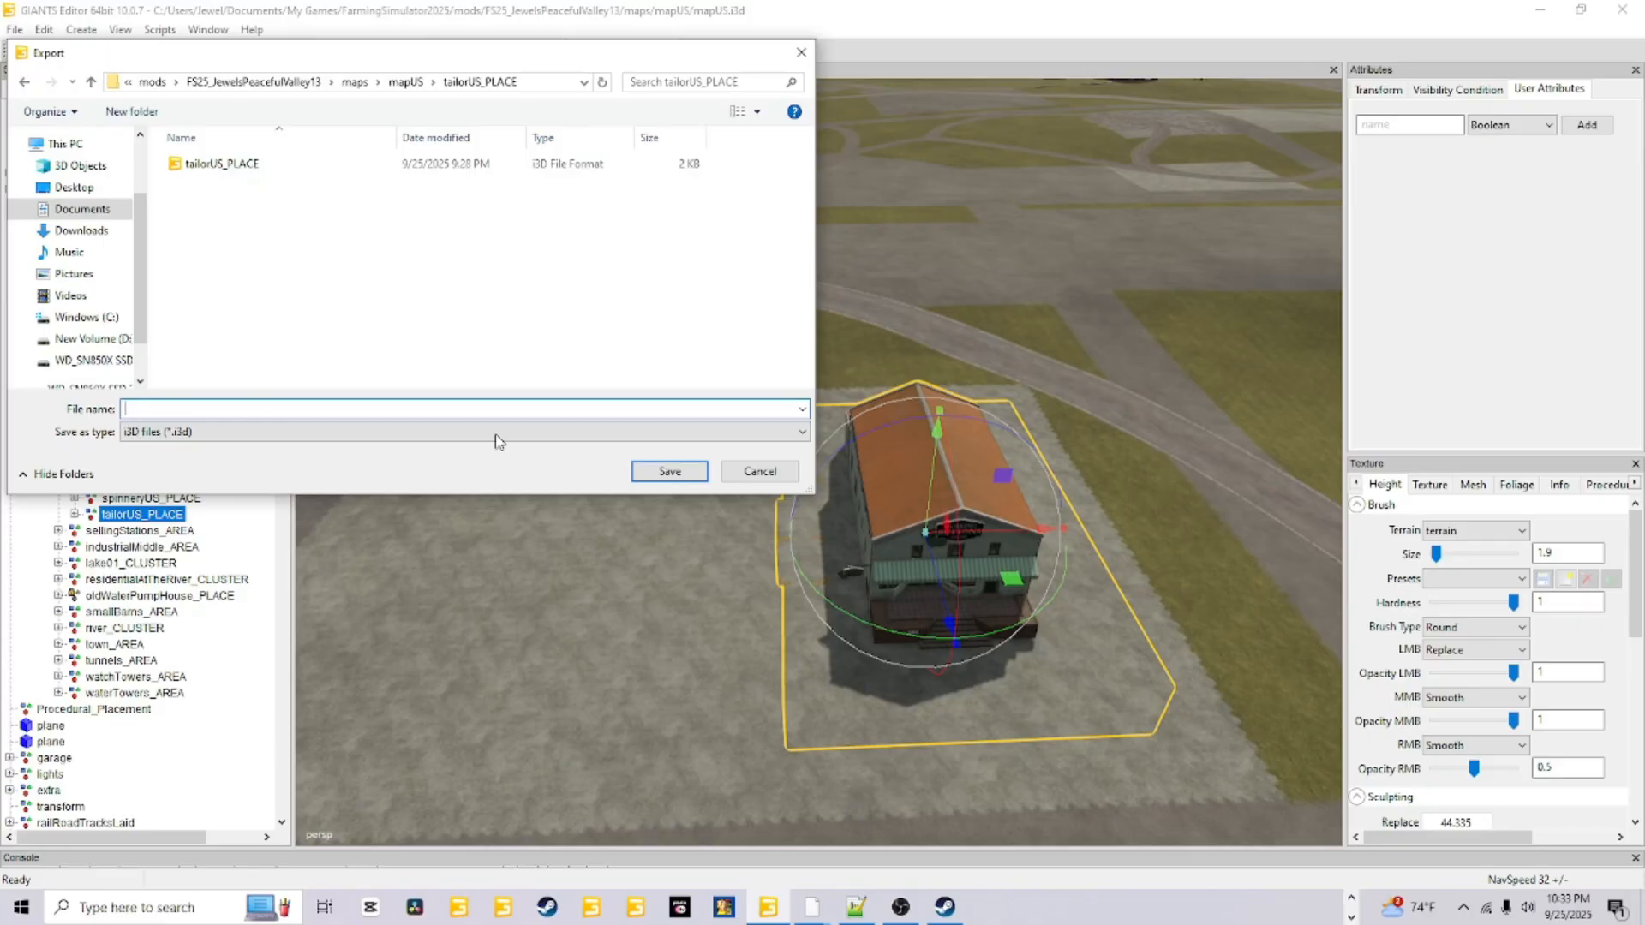
click(782, 474)
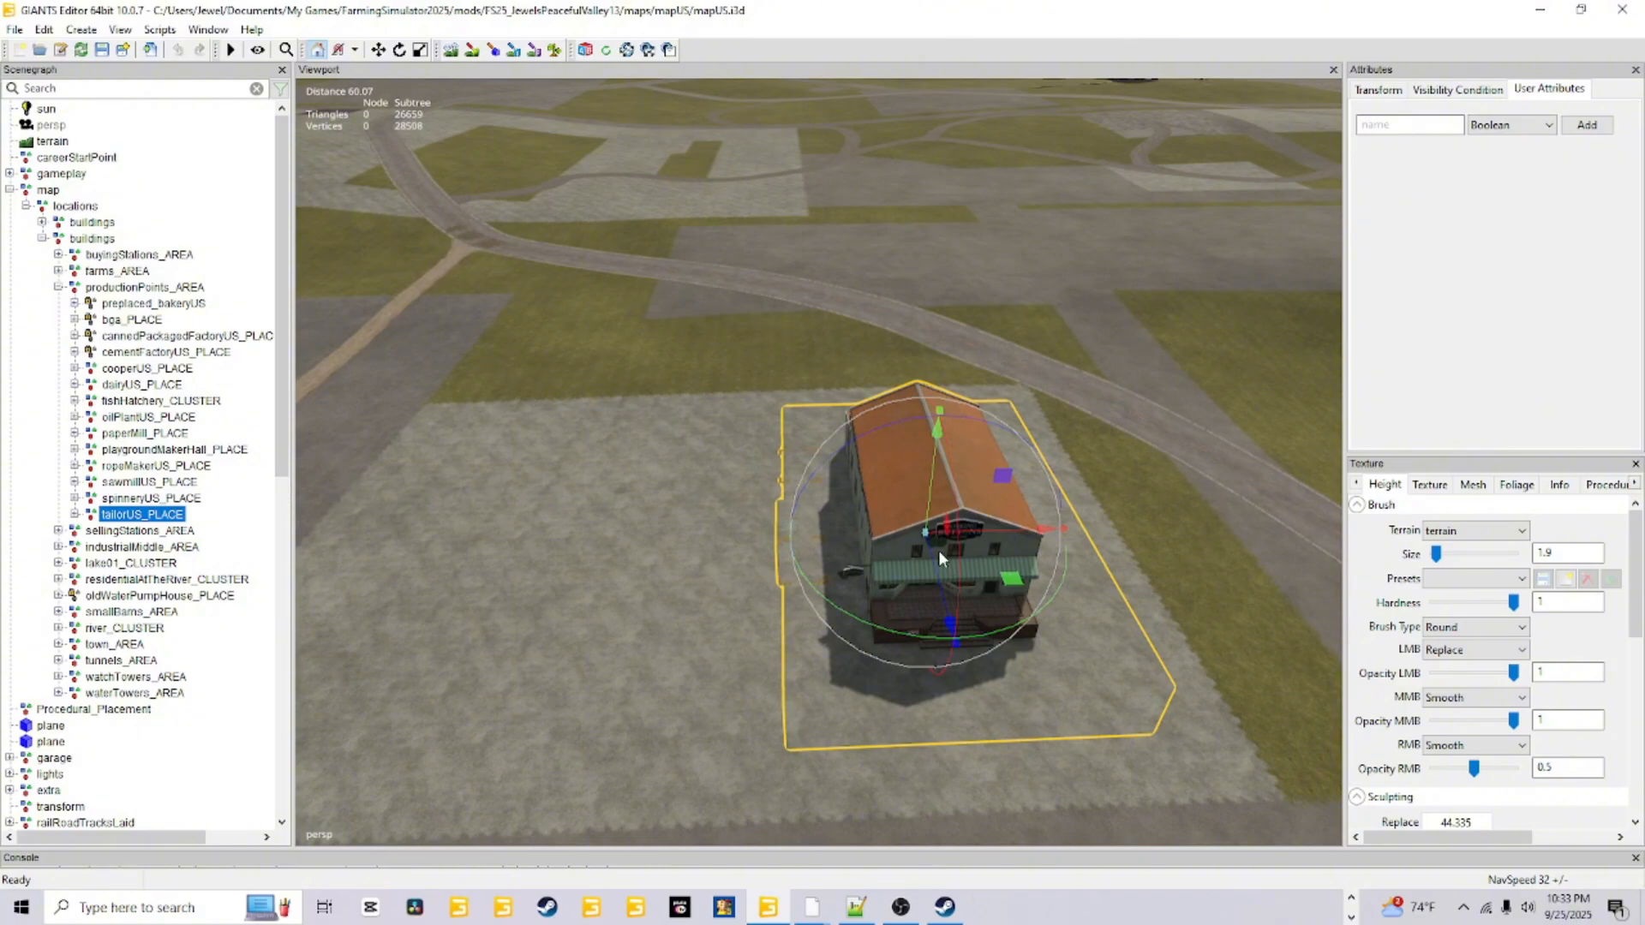
Start a file import and browse to maps\mapUS in the FS25_JewelsPeacefulValley13 mod under Documents\My Games\FarmingSimulator2025\mods
mouse_move(770, 904)
click(14, 29)
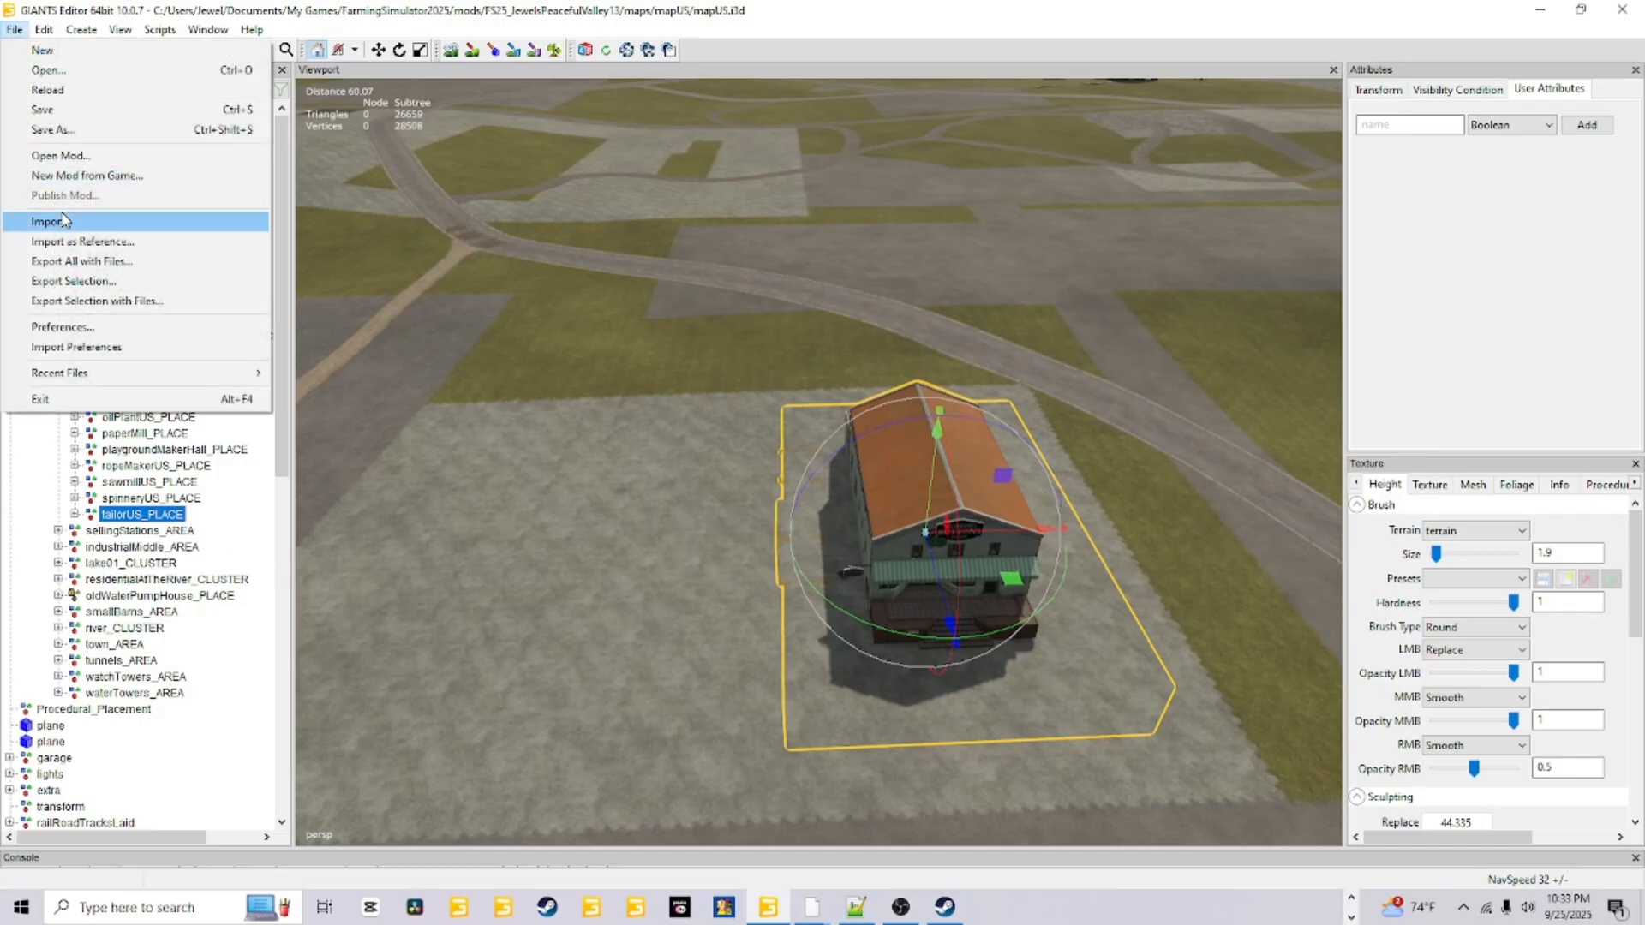
click(50, 224)
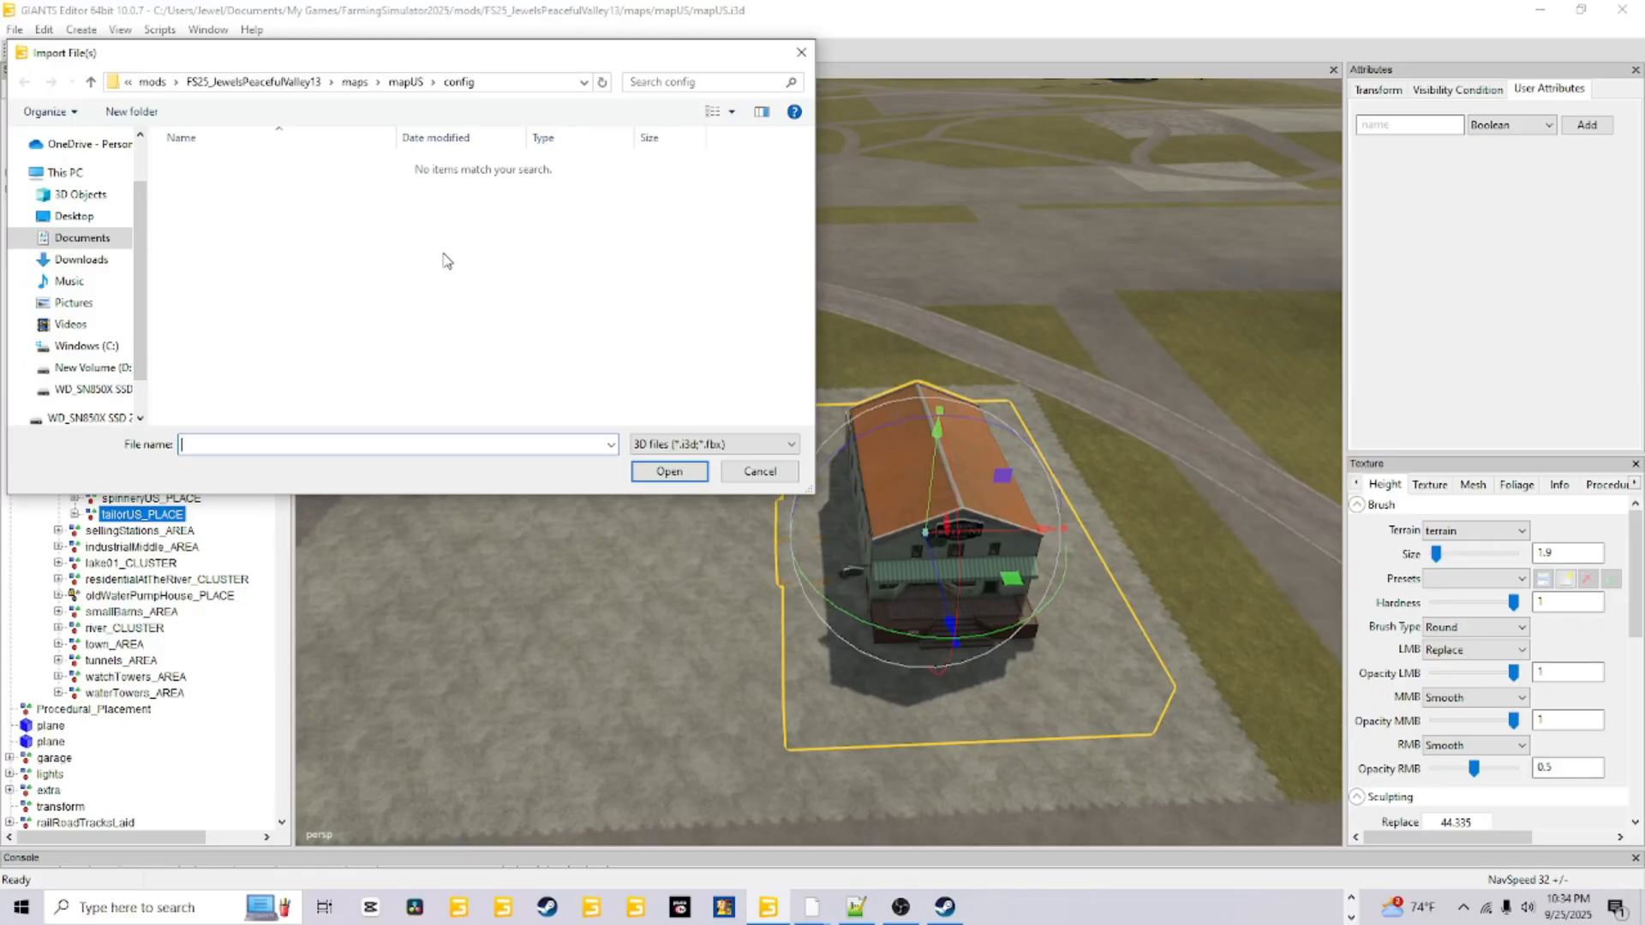
click(105, 237)
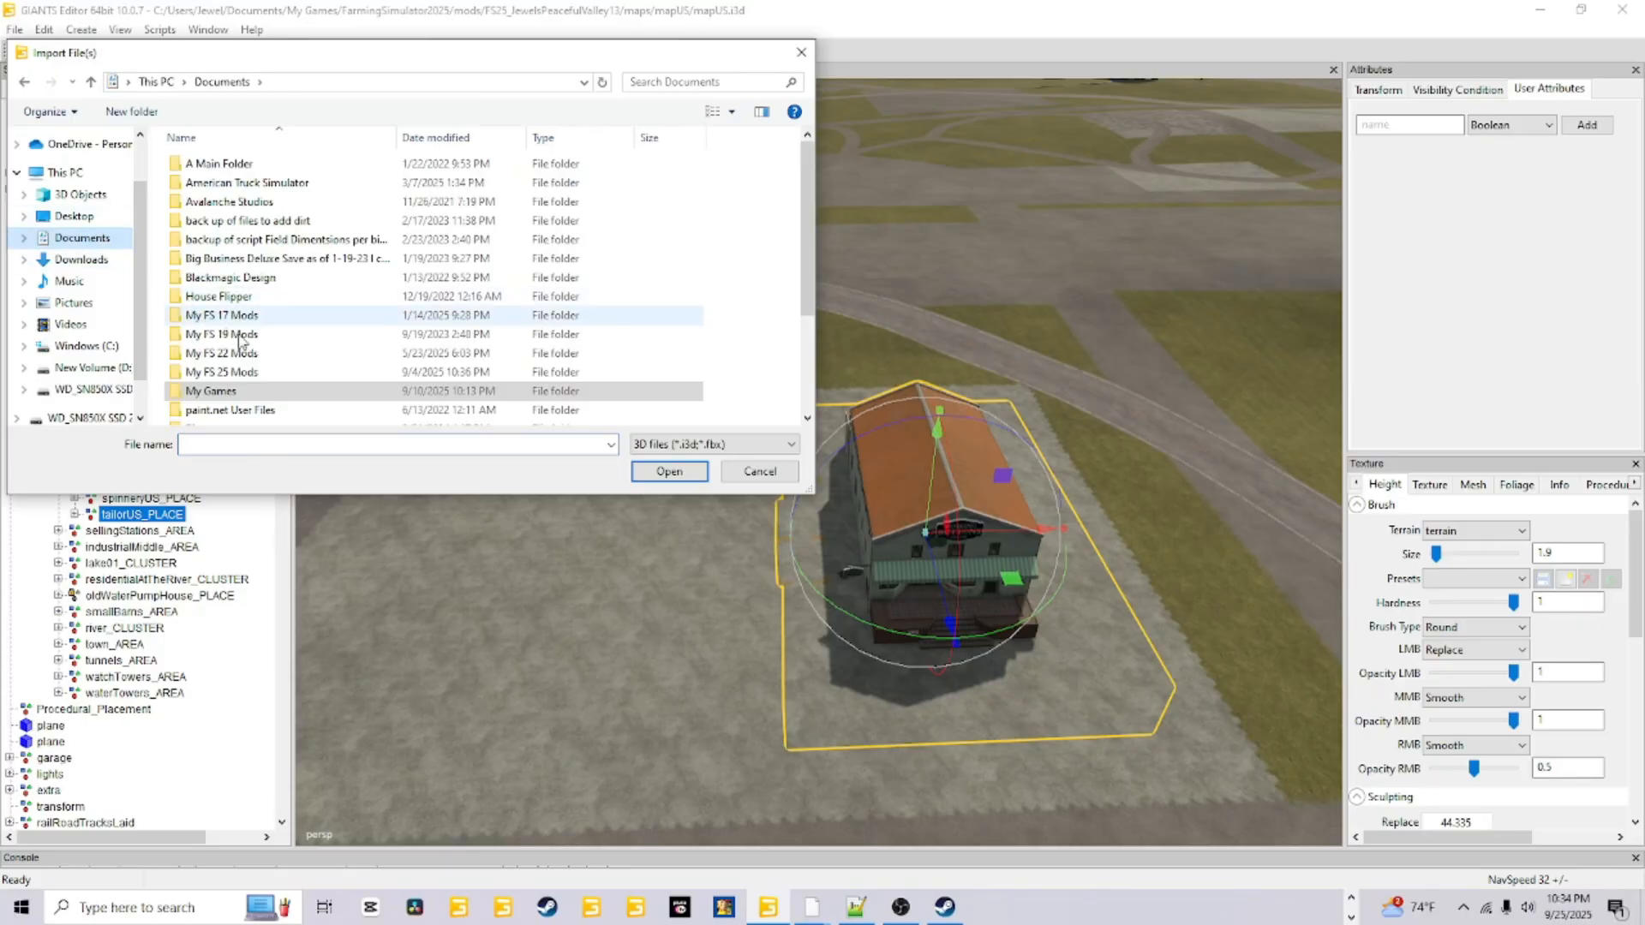
double_click(249, 390)
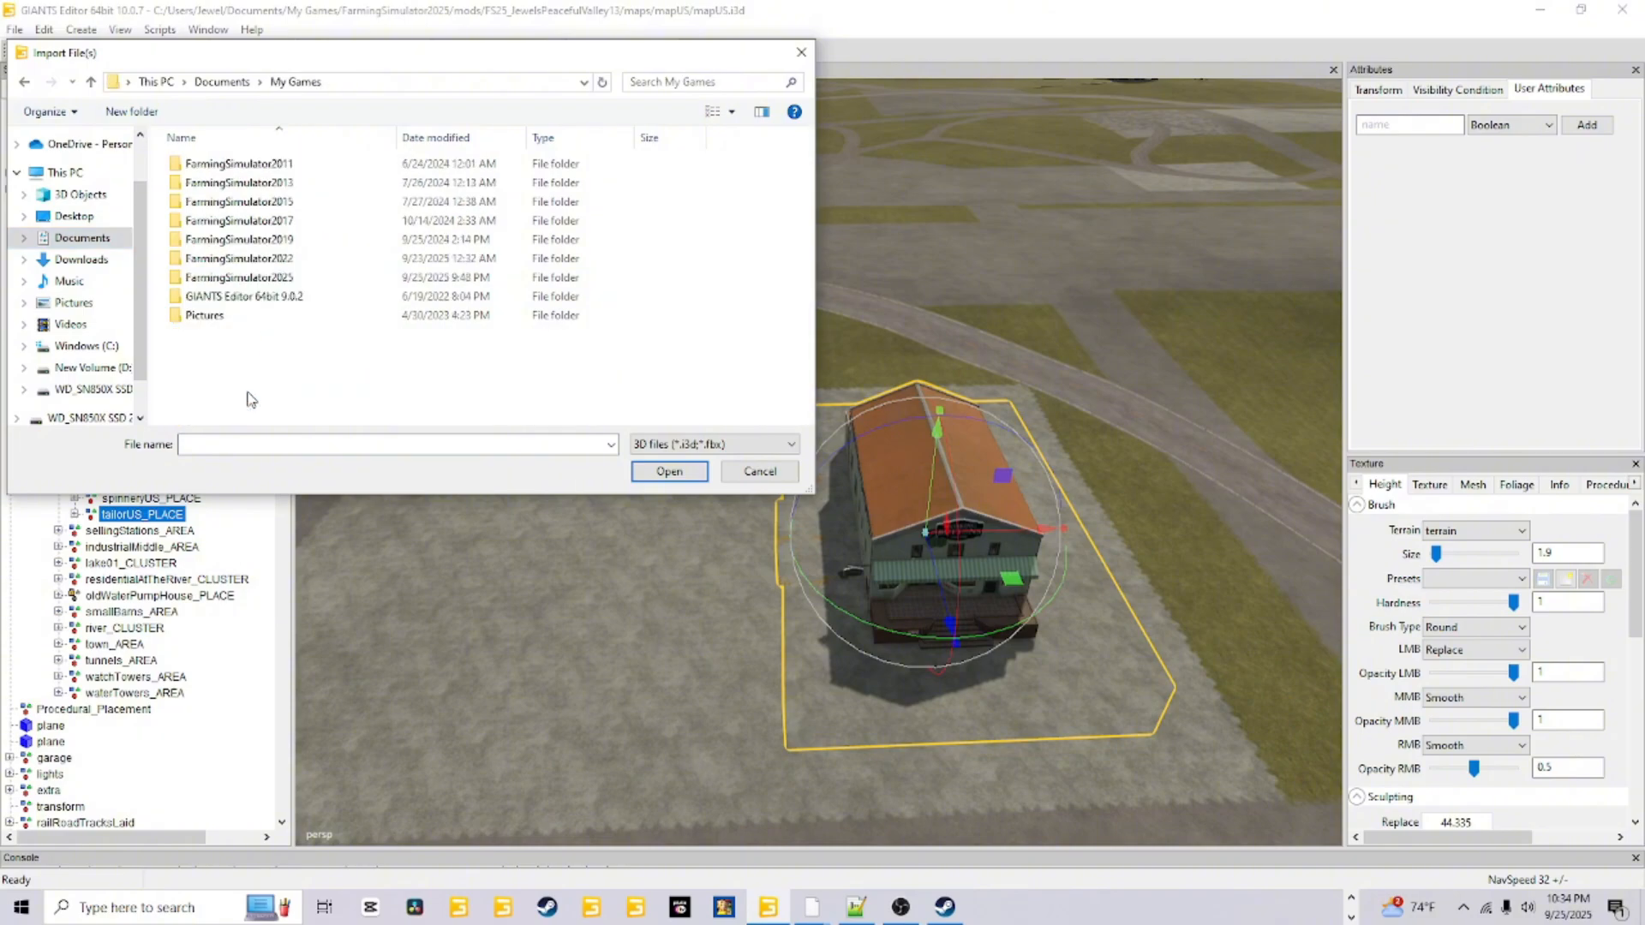
double_click(276, 277)
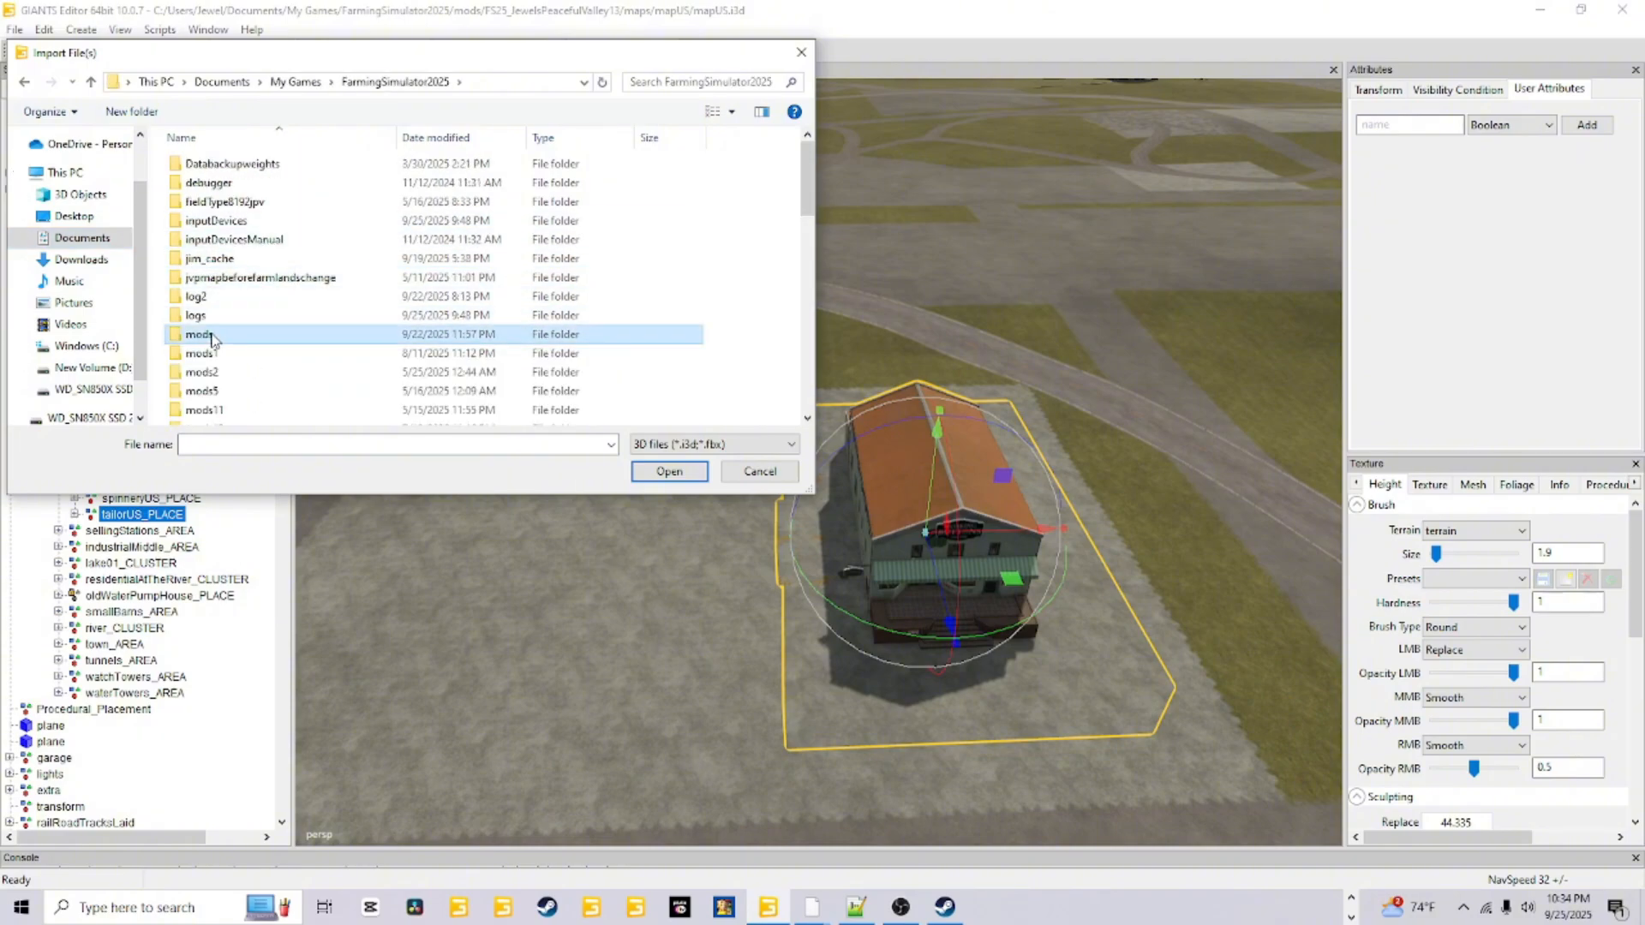
double_click(204, 334)
click(317, 169)
double_click(317, 171)
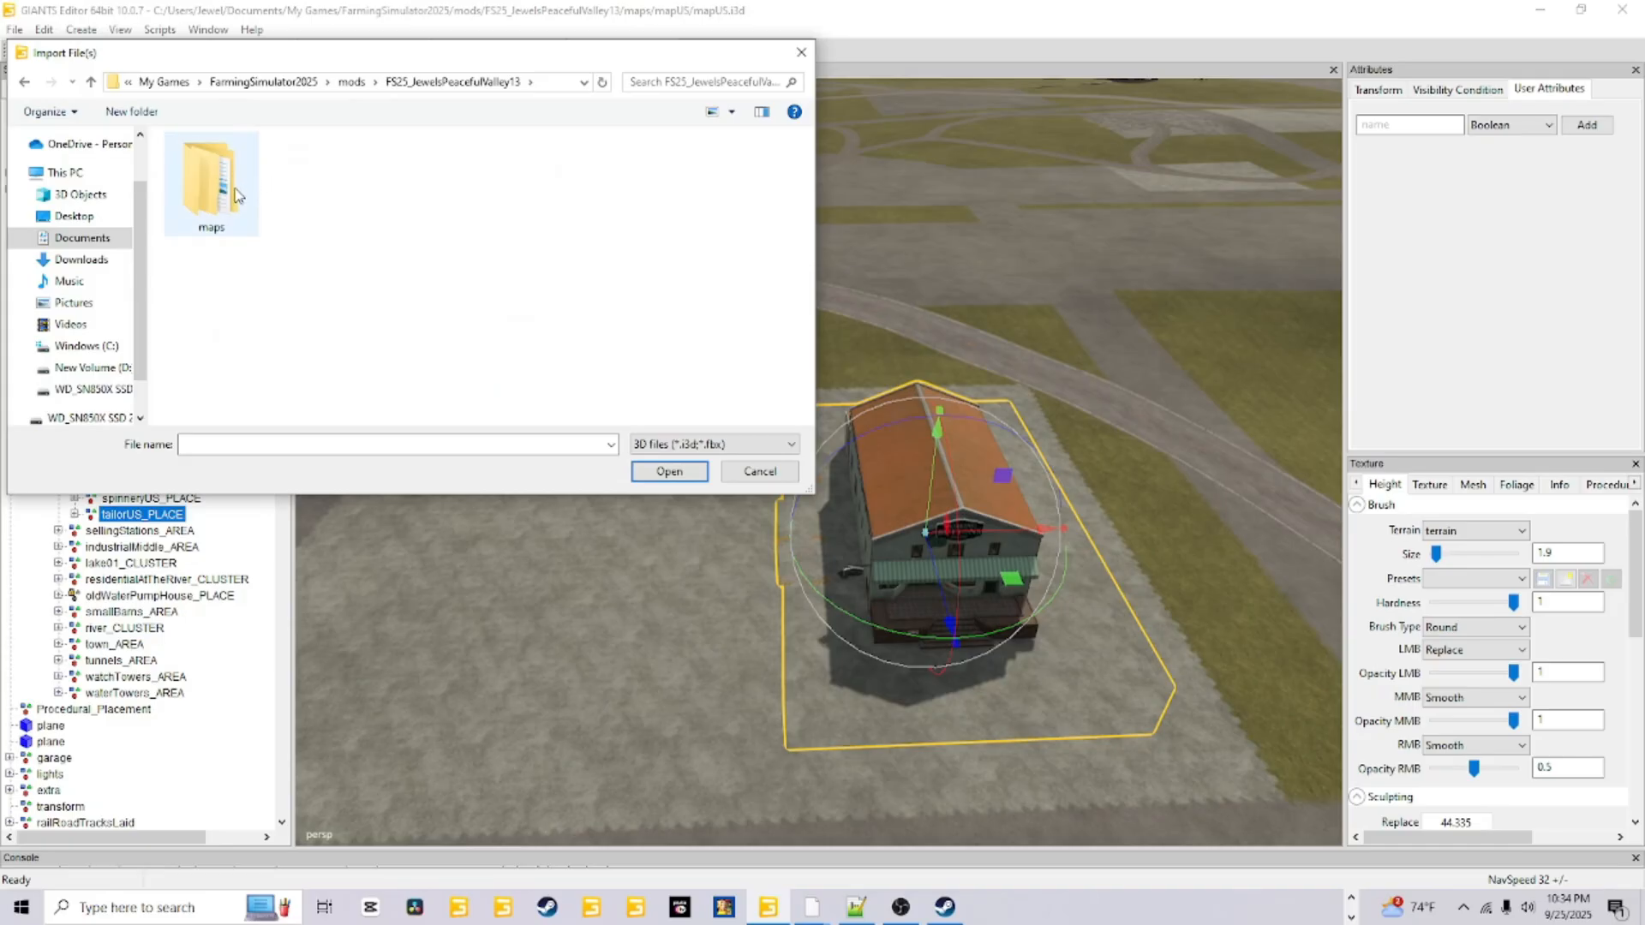
double_click(237, 195)
double_click(253, 169)
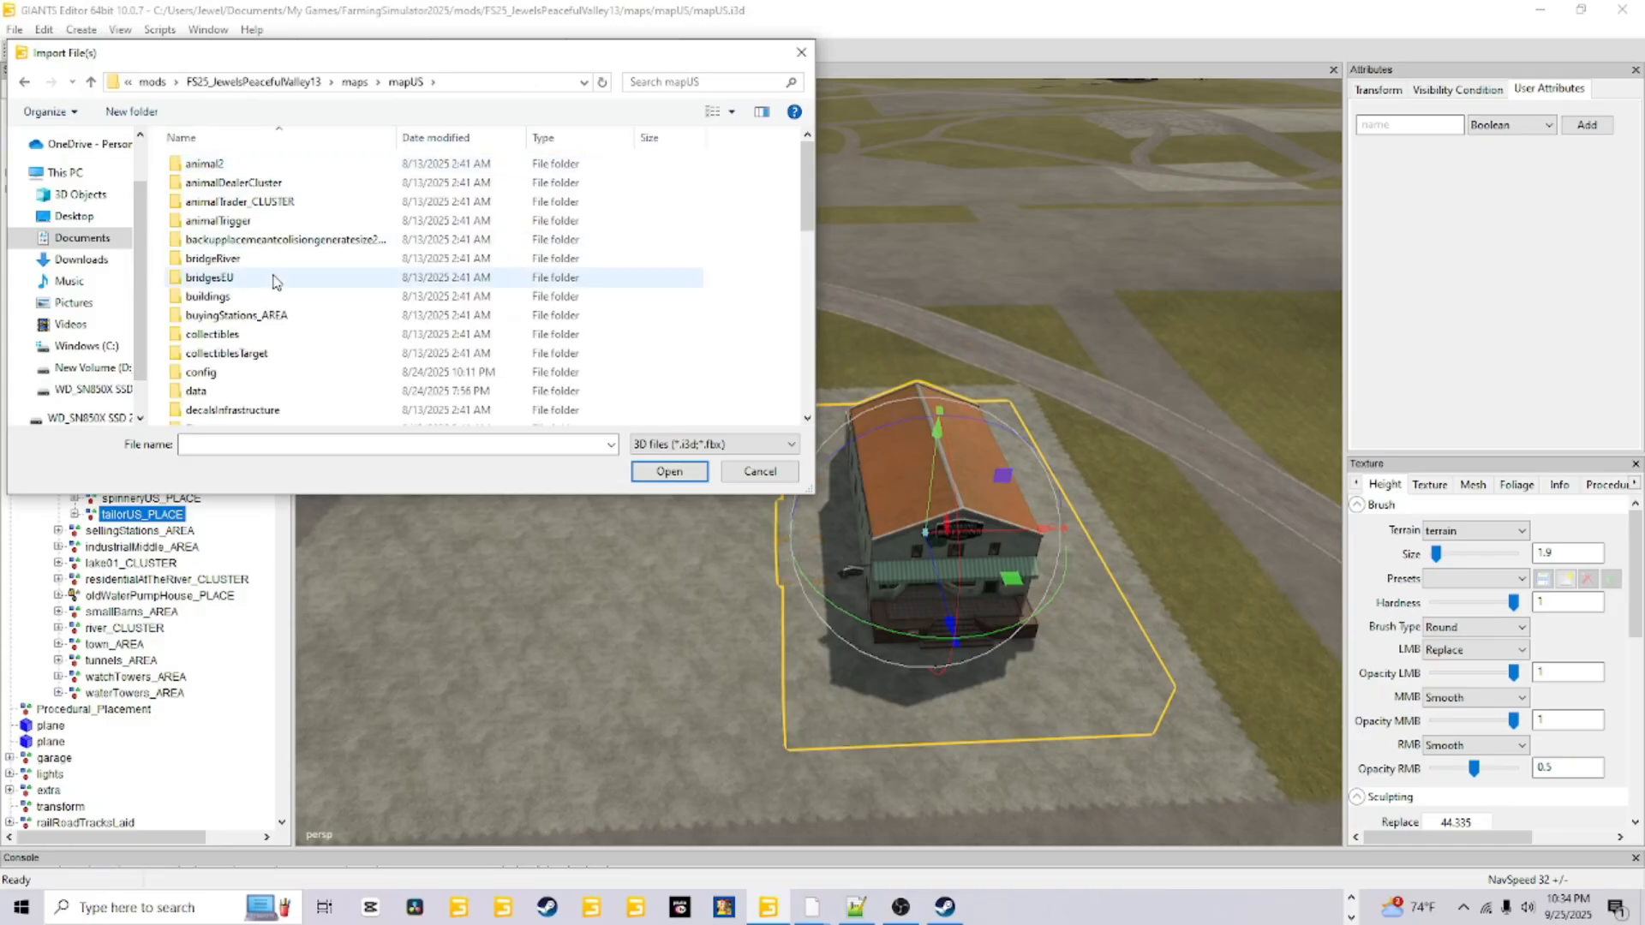
Open the tailorUS_PLACE folder in mapUS, choose the tailorUS_PLACE i3d file for import, and cancel the import
scroll(276, 285, down, 5)
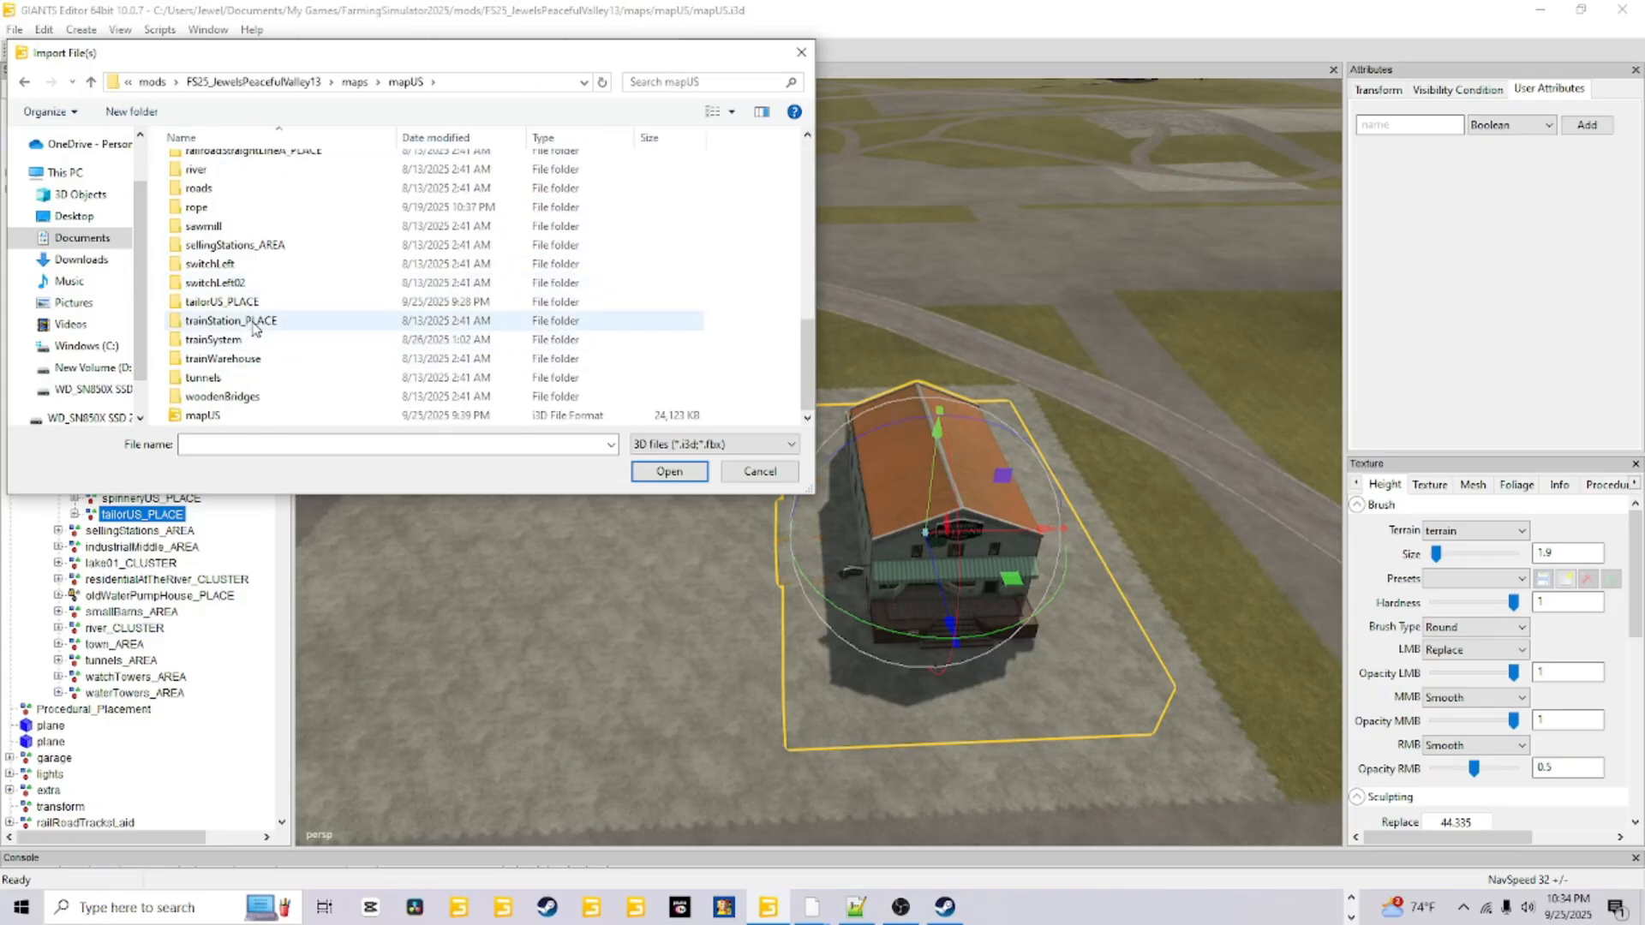
click(255, 310)
double_click(268, 309)
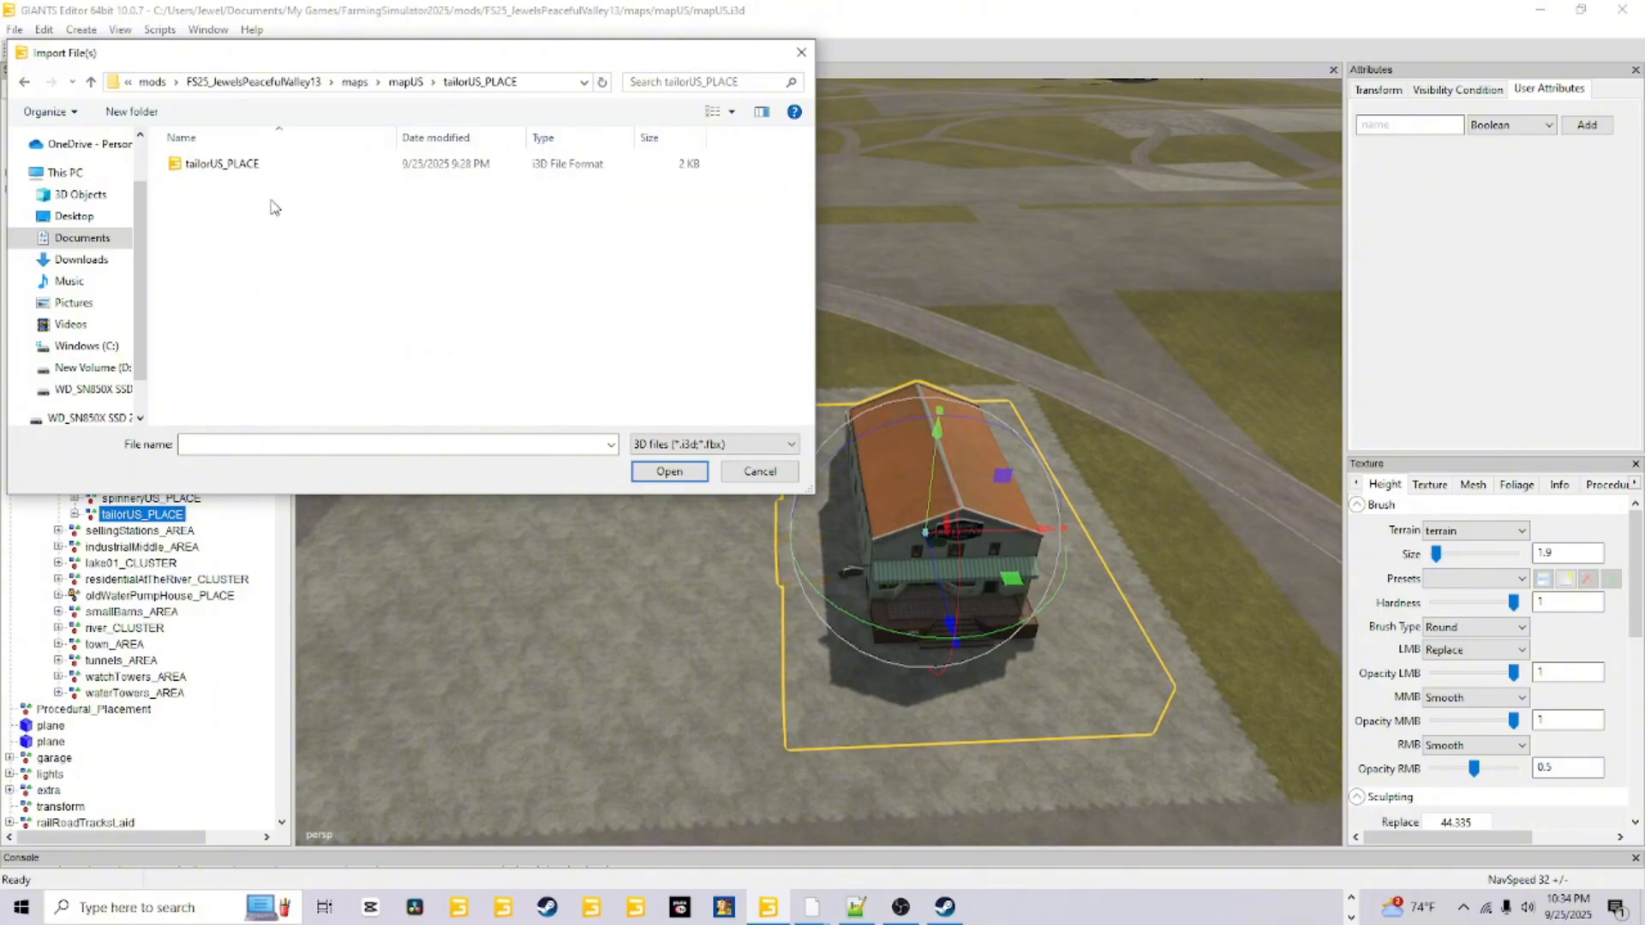
click(296, 165)
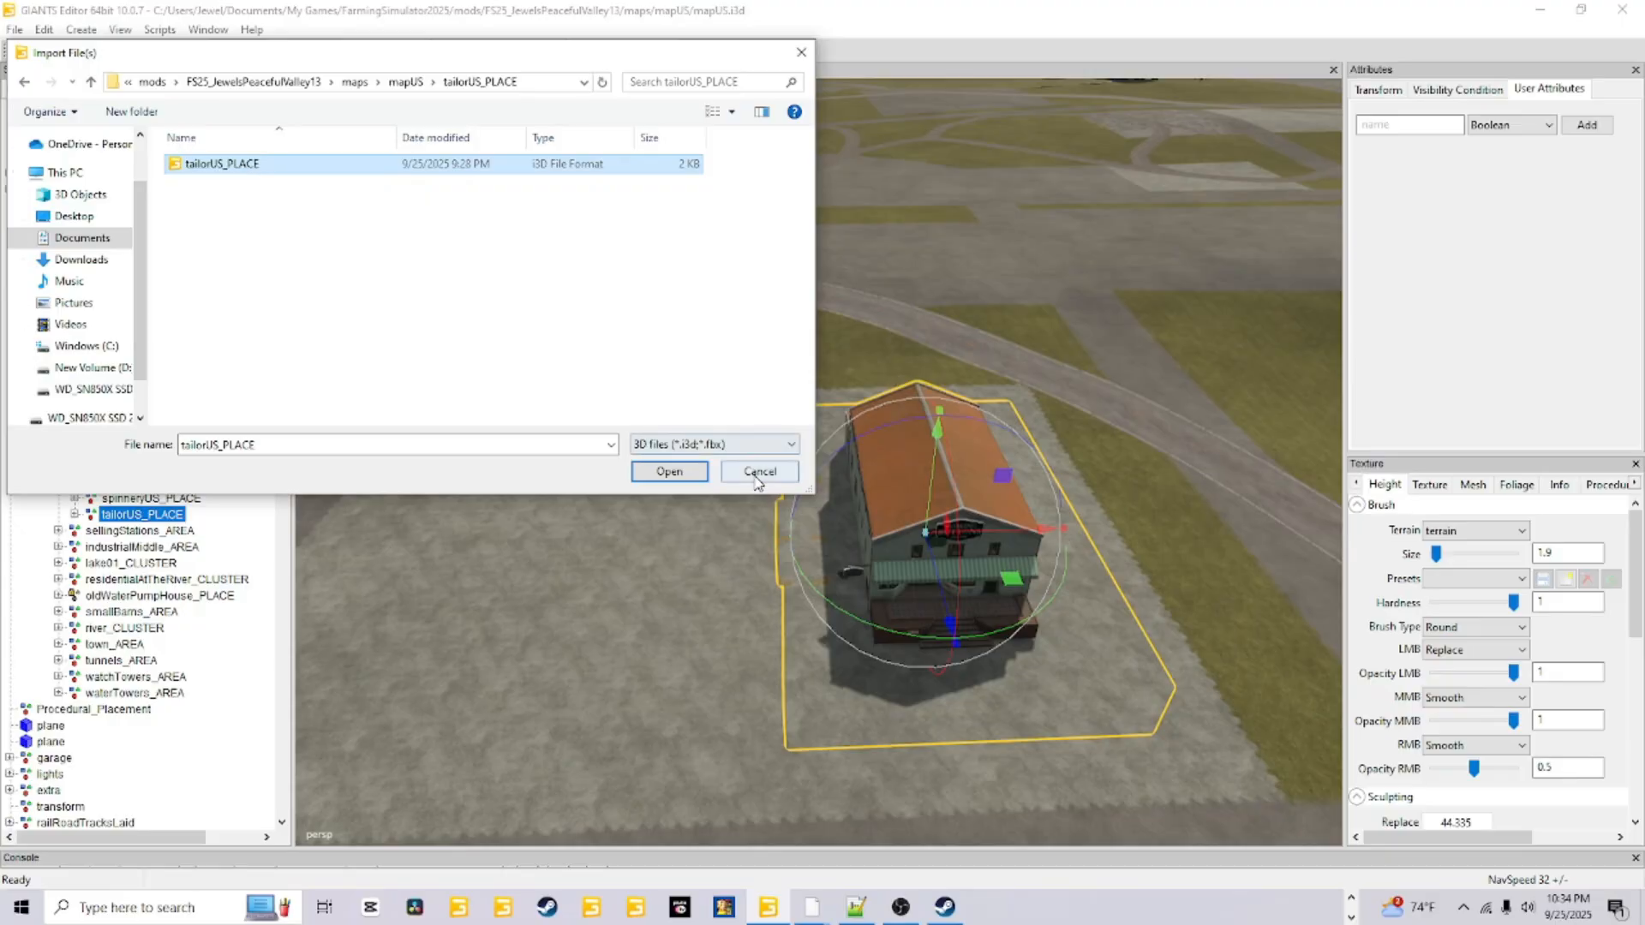
click(759, 472)
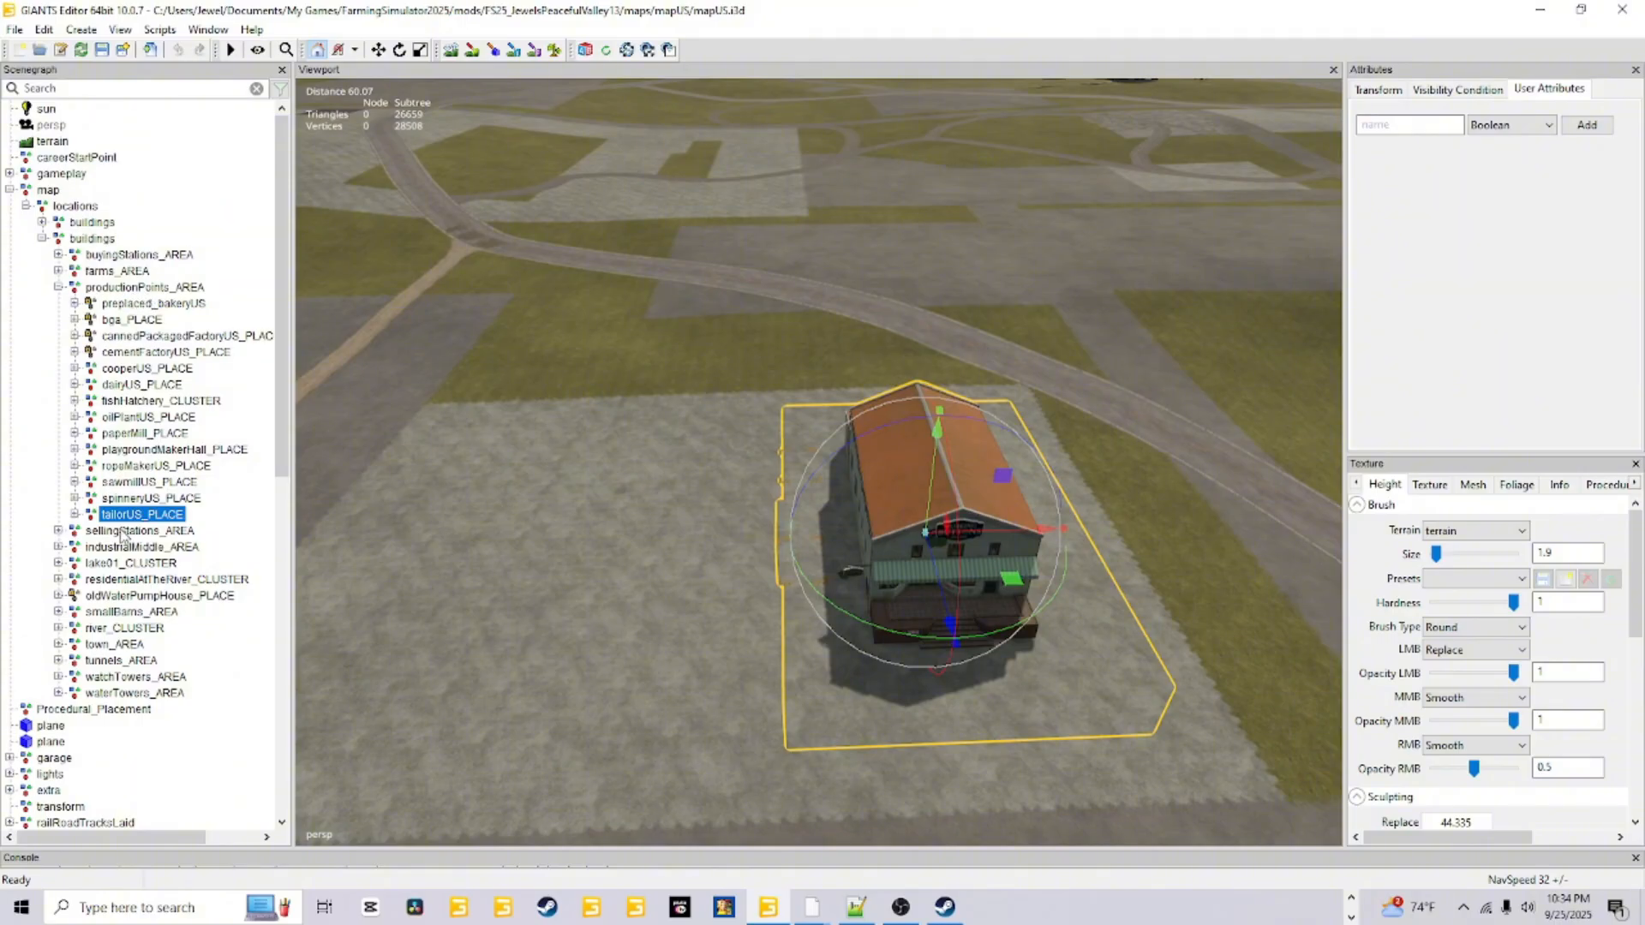
Select the productionPoints_AREA group under buildings, then collapse and re-expand it to check which production buildings it holds
click(144, 287)
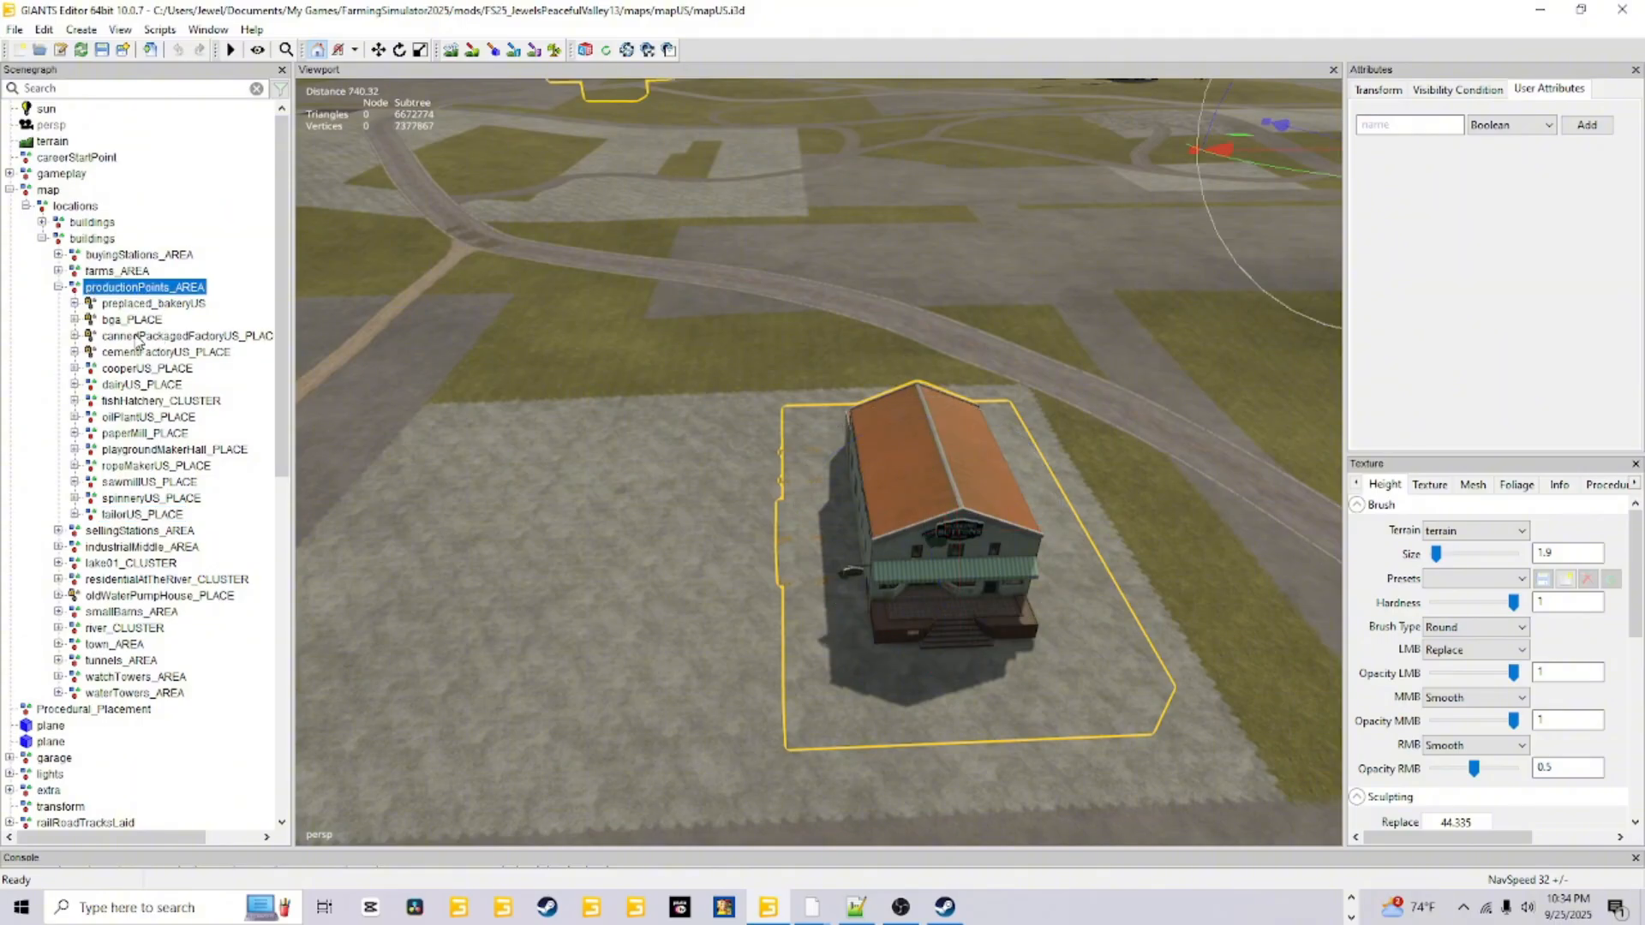
click(59, 287)
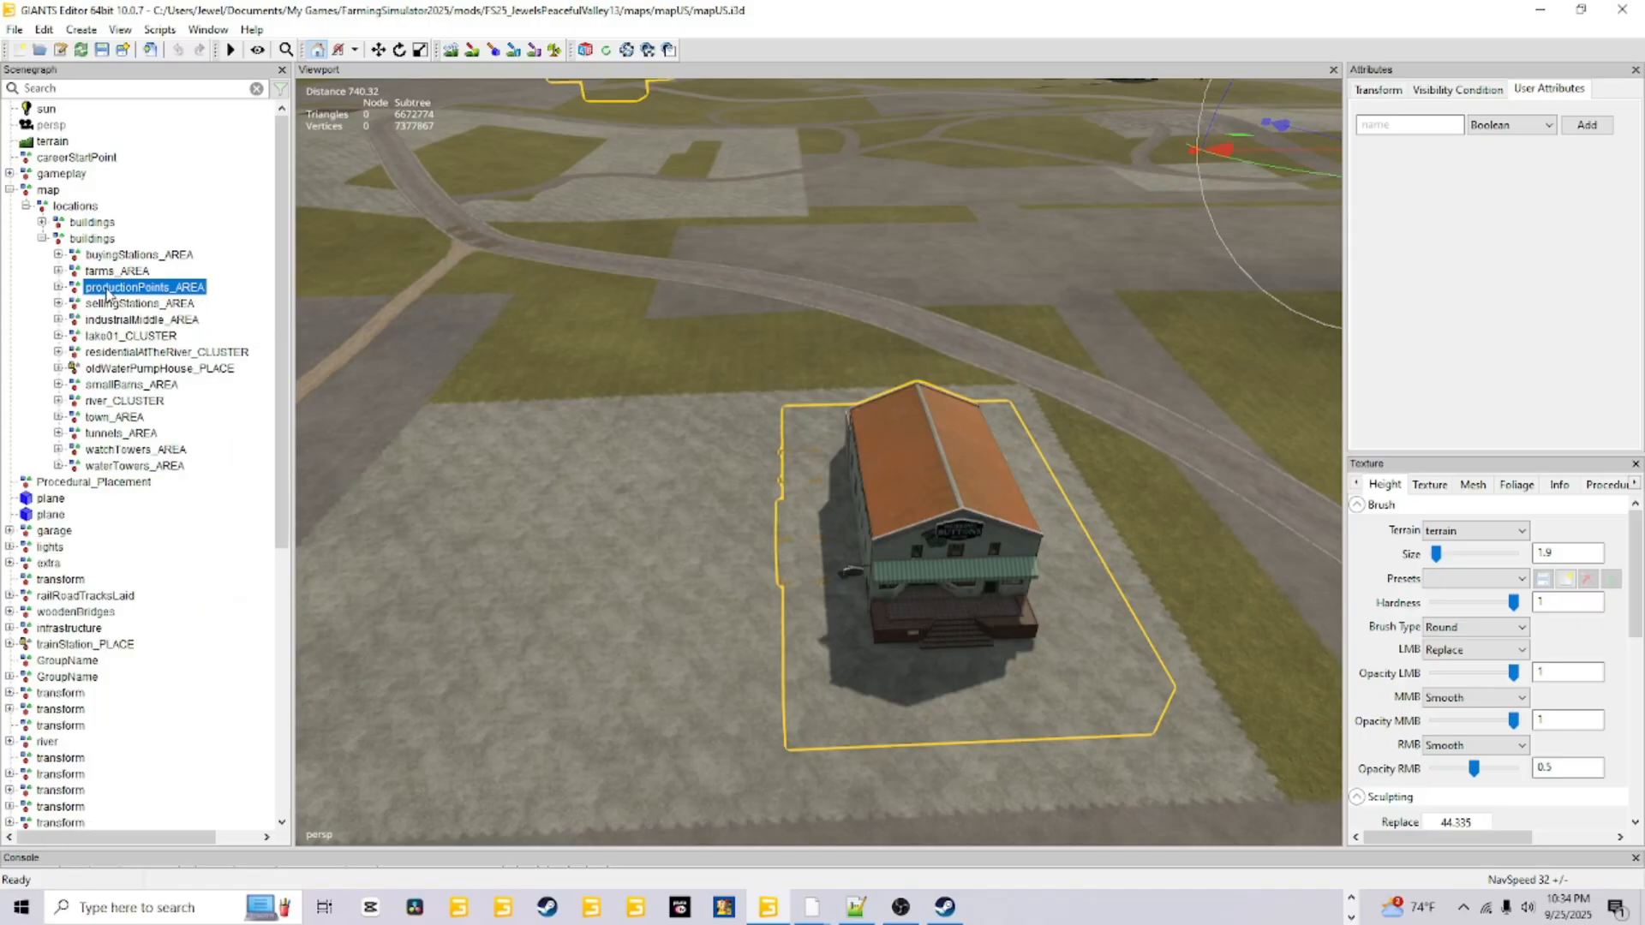
click(58, 287)
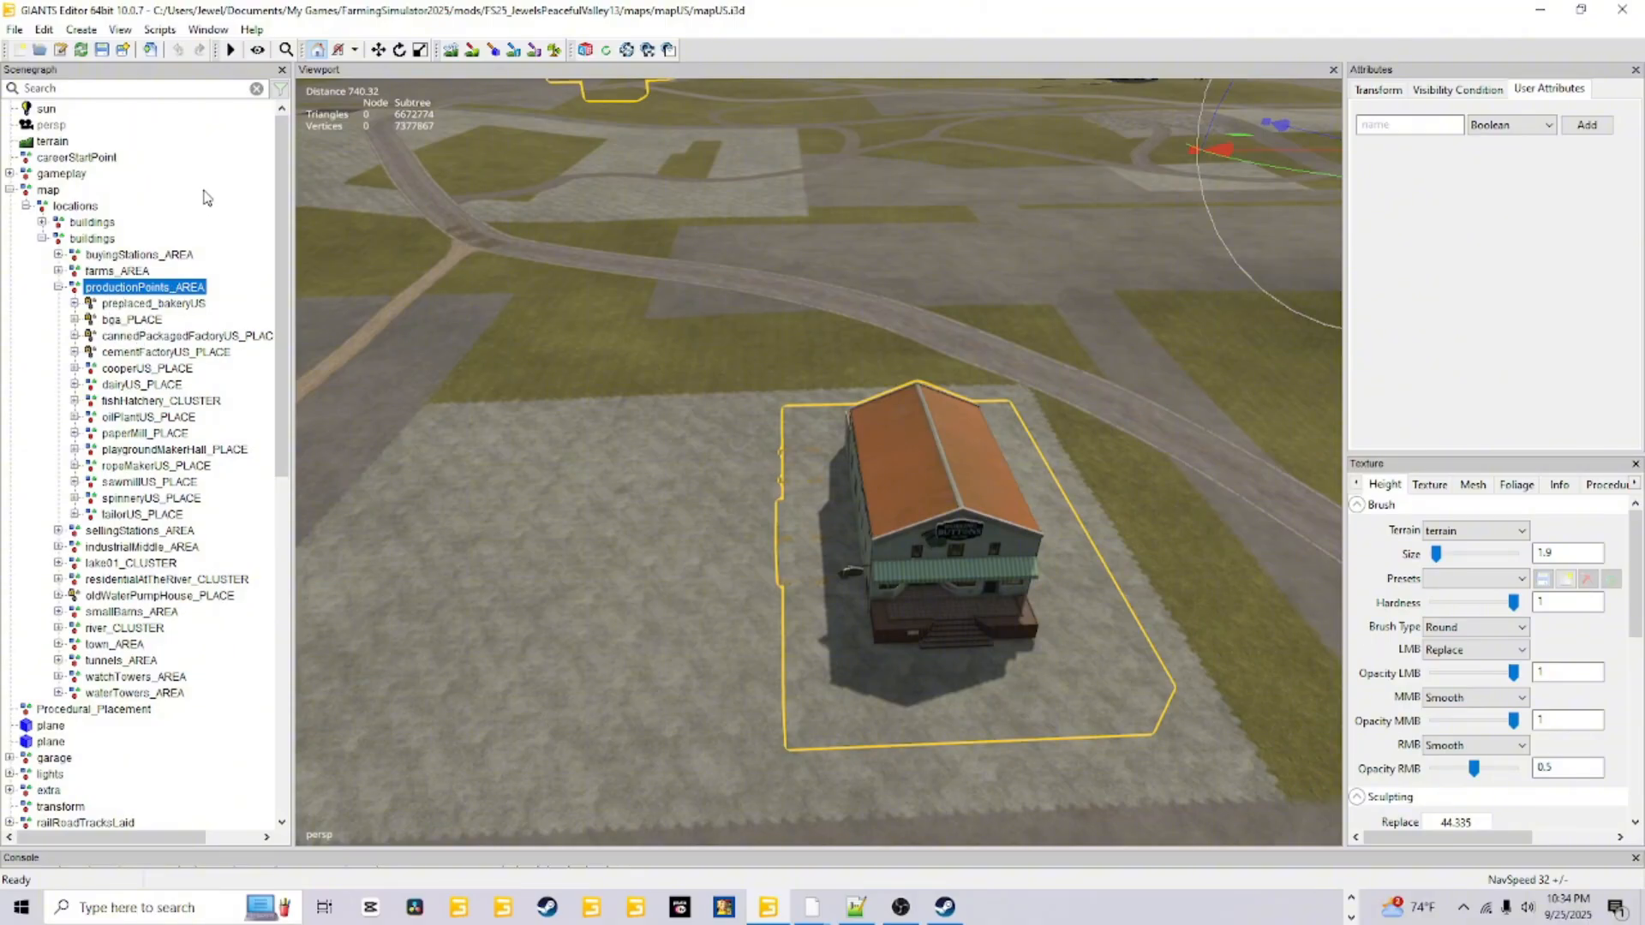
Start exporting productionPoints_AREA with its files and browse to maps\mapUS in the FS25_JewelsPeacefulValley13 mod under Documents\My Games\FarmingSimulator2025\mods
click(16, 30)
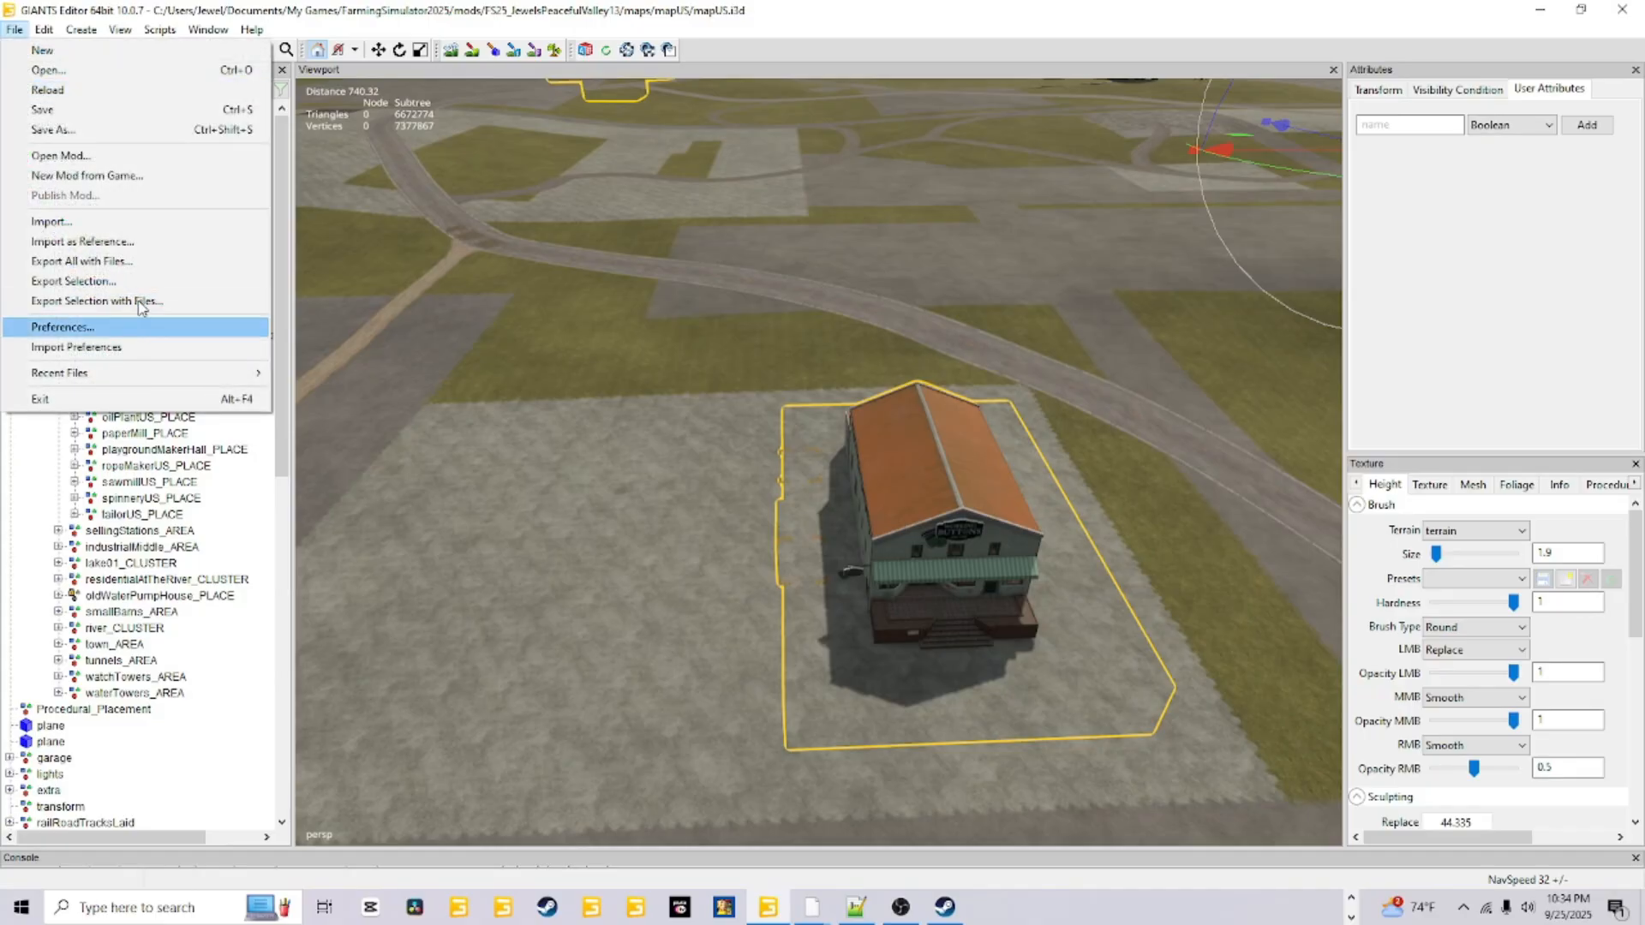
click(140, 298)
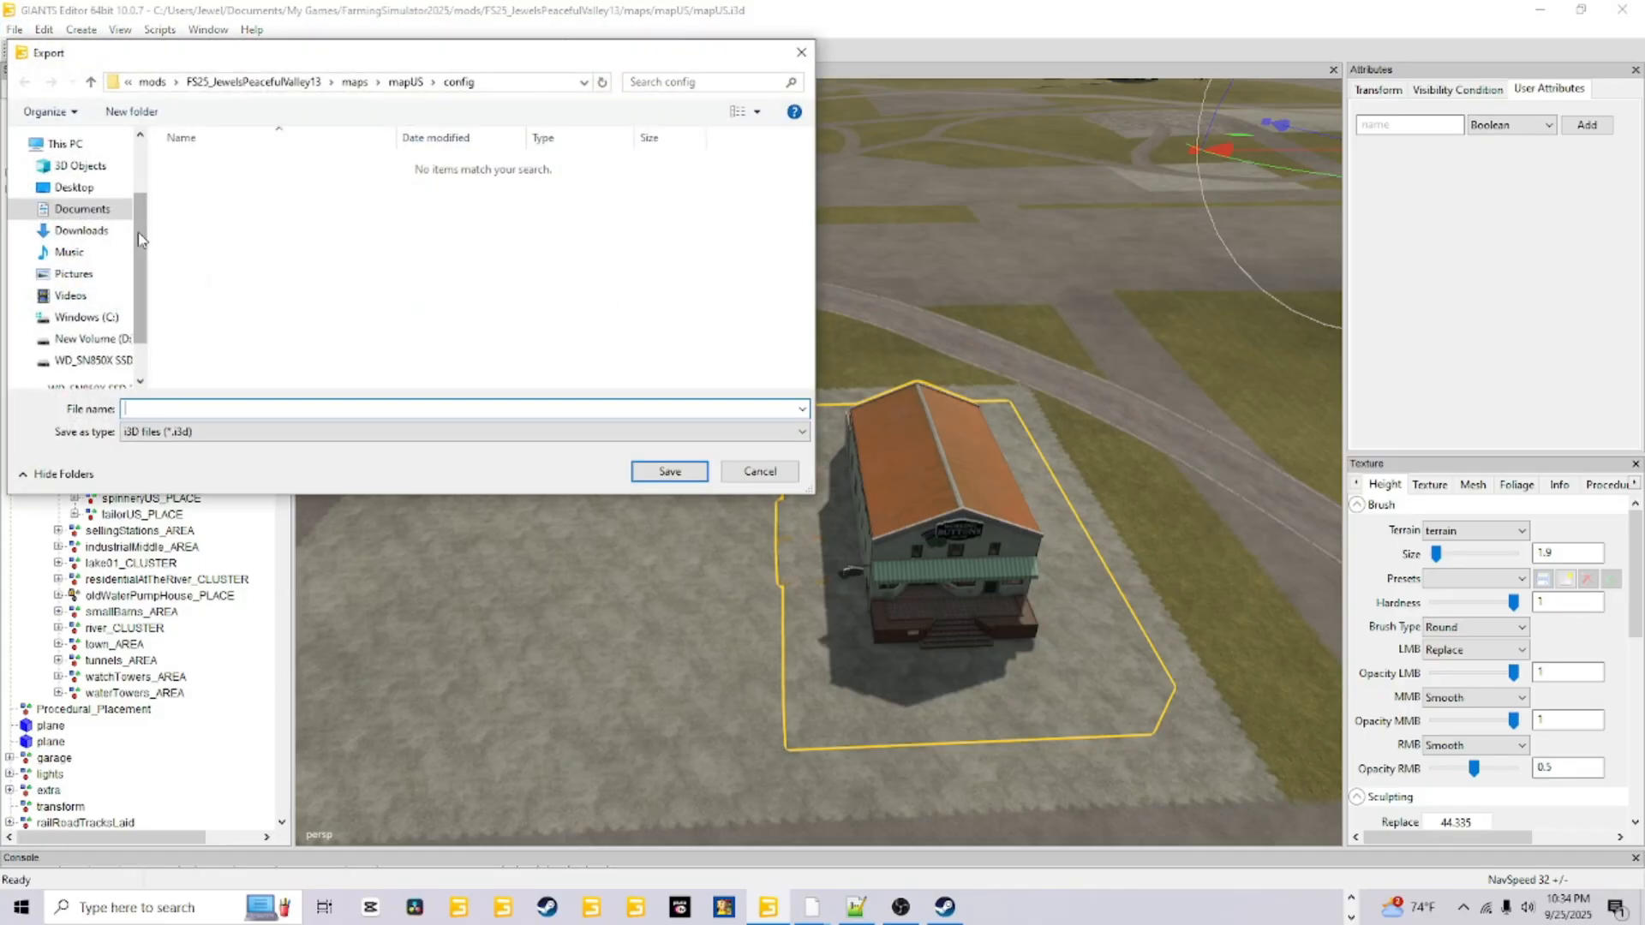
click(82, 209)
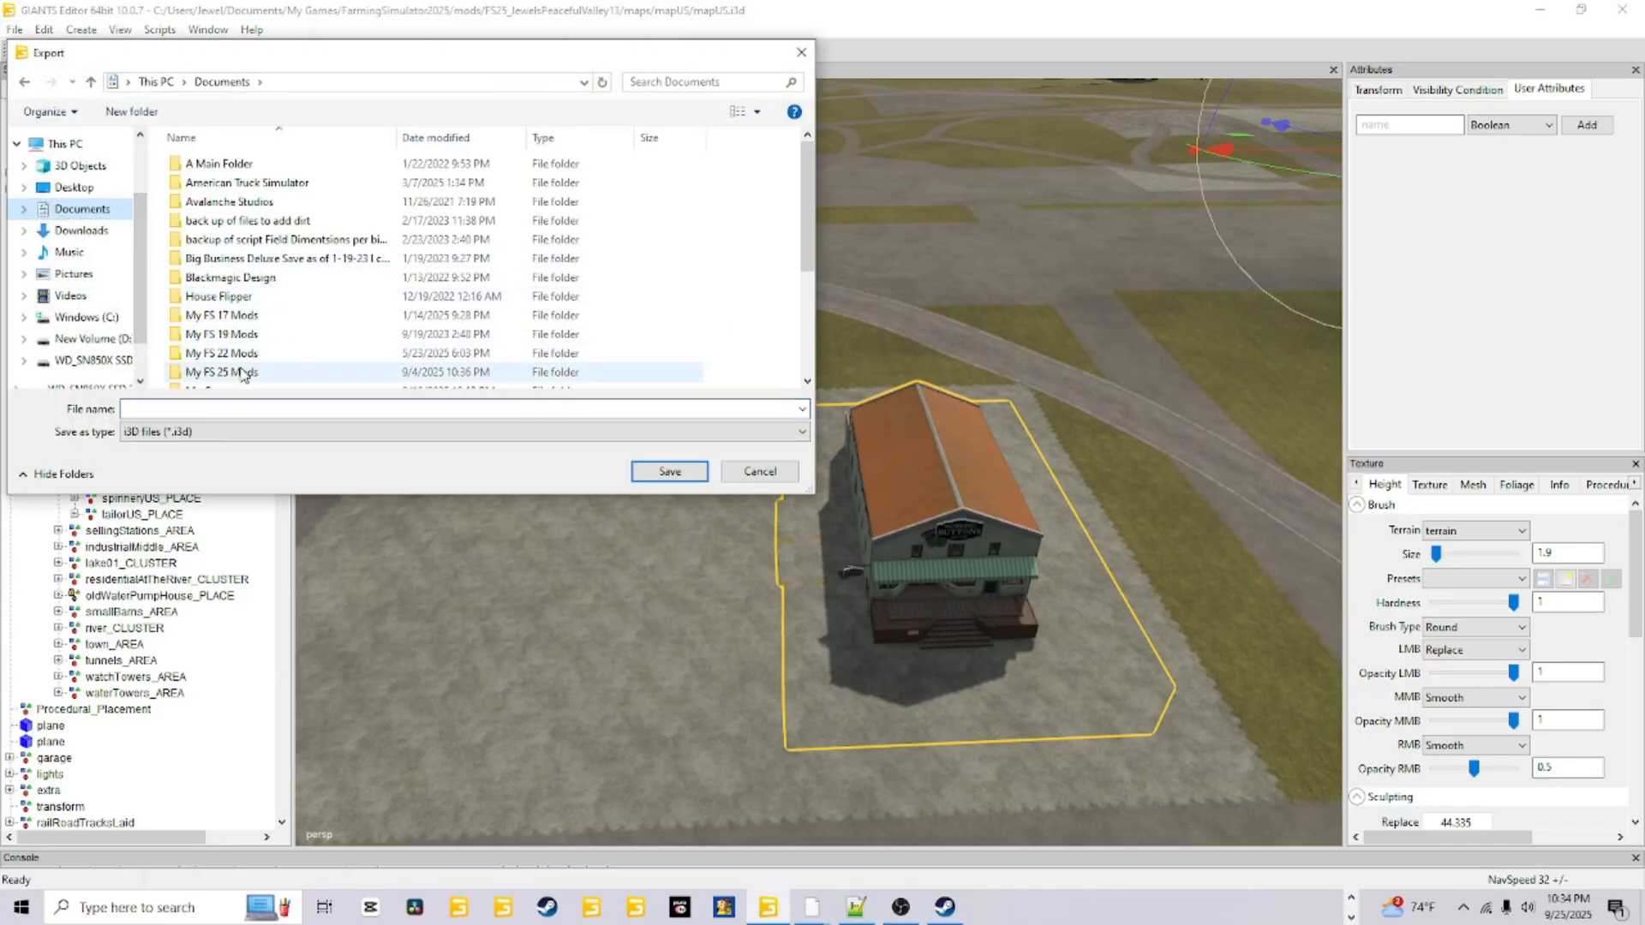
scroll(262, 364, down, 1)
double_click(257, 334)
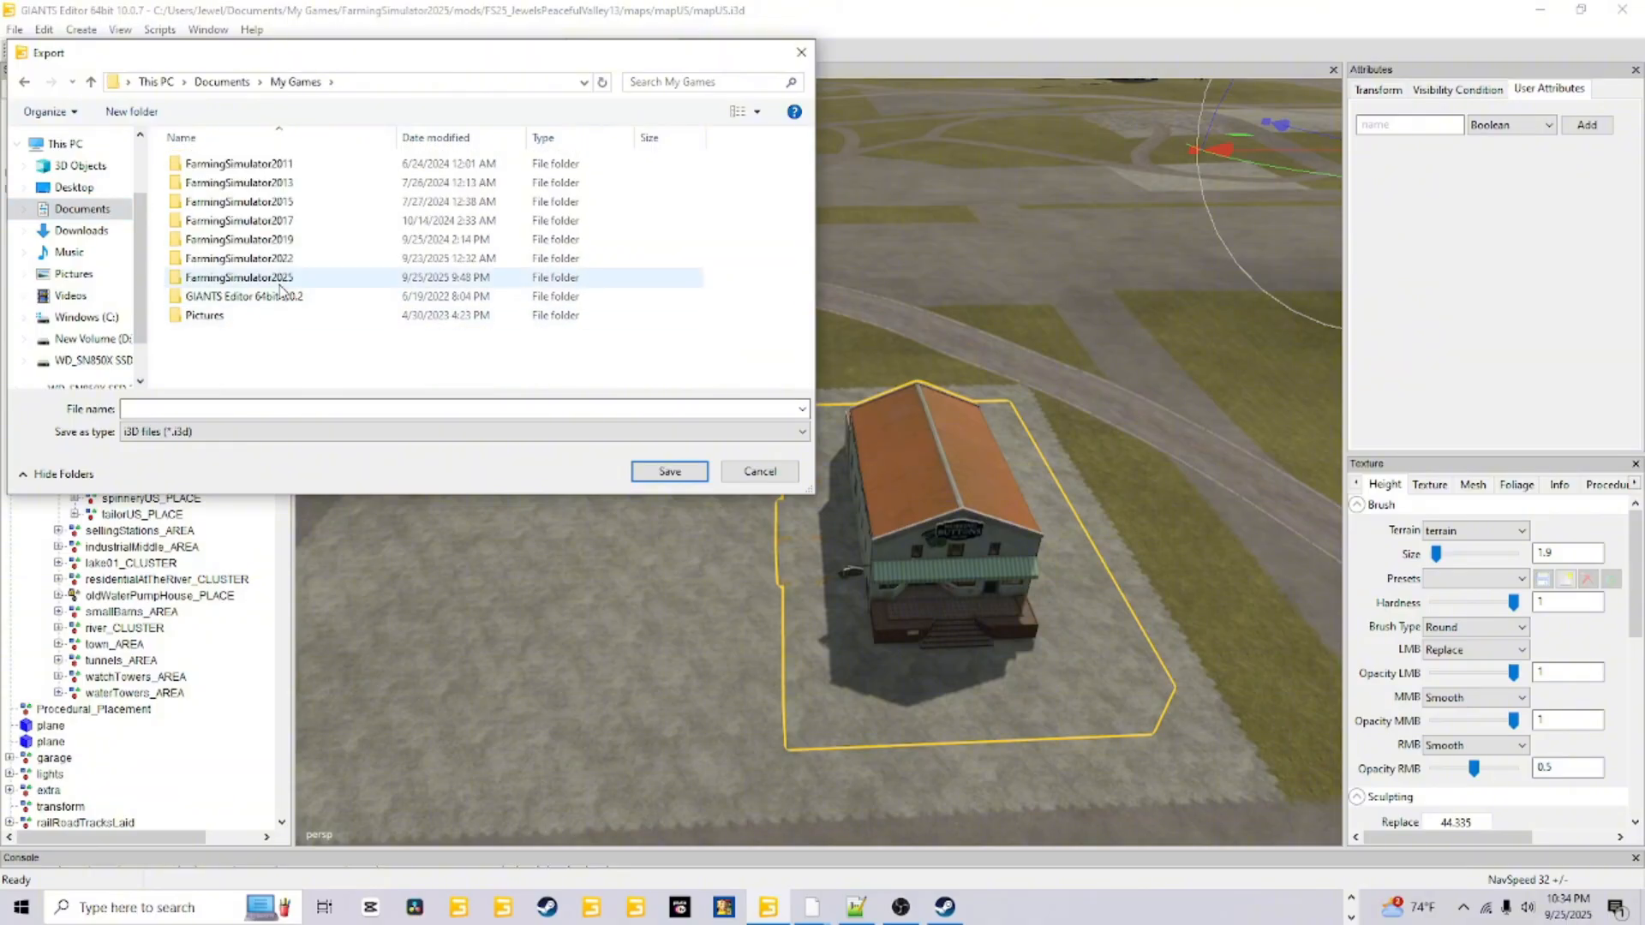
double_click(244, 277)
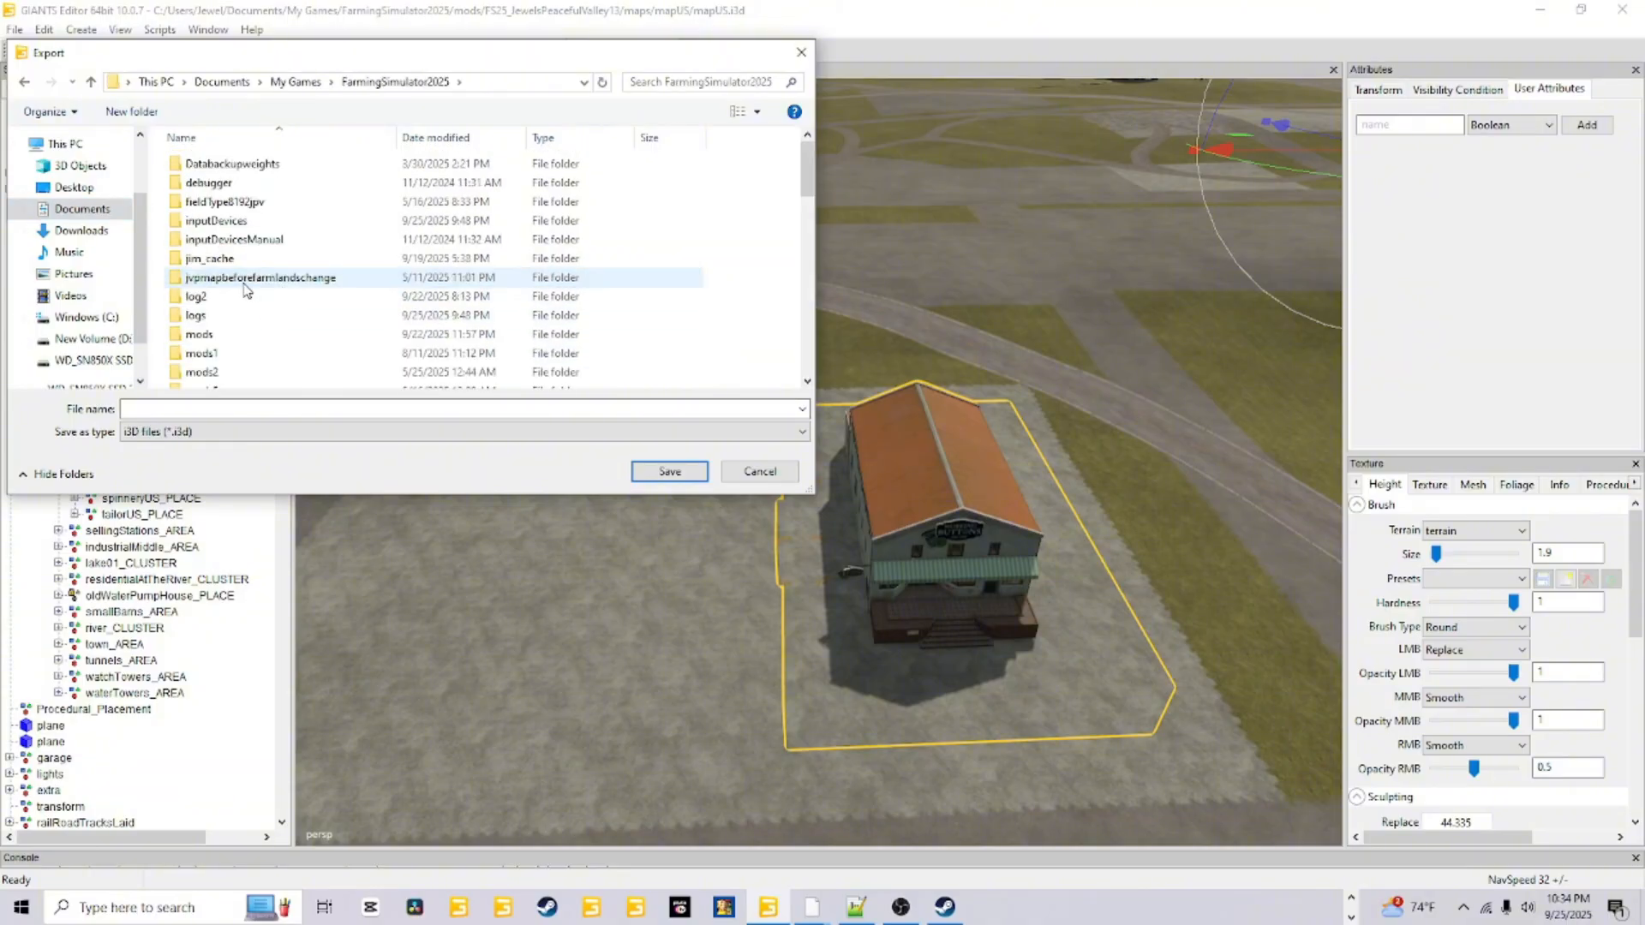
double_click(235, 335)
double_click(283, 168)
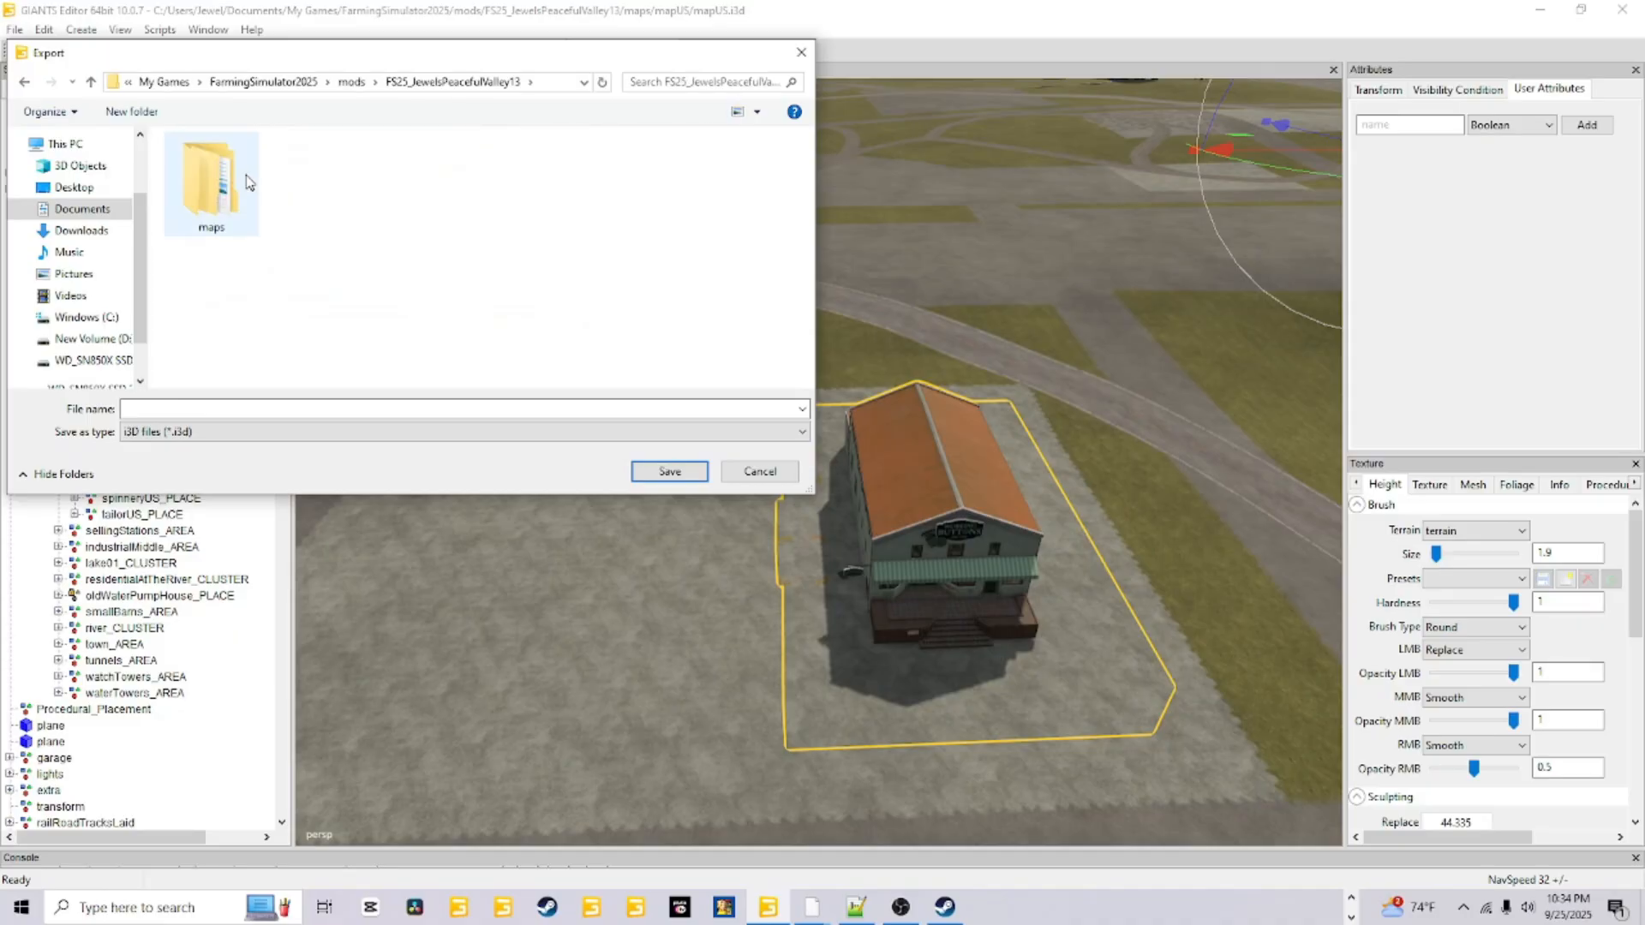
double_click(212, 181)
double_click(242, 167)
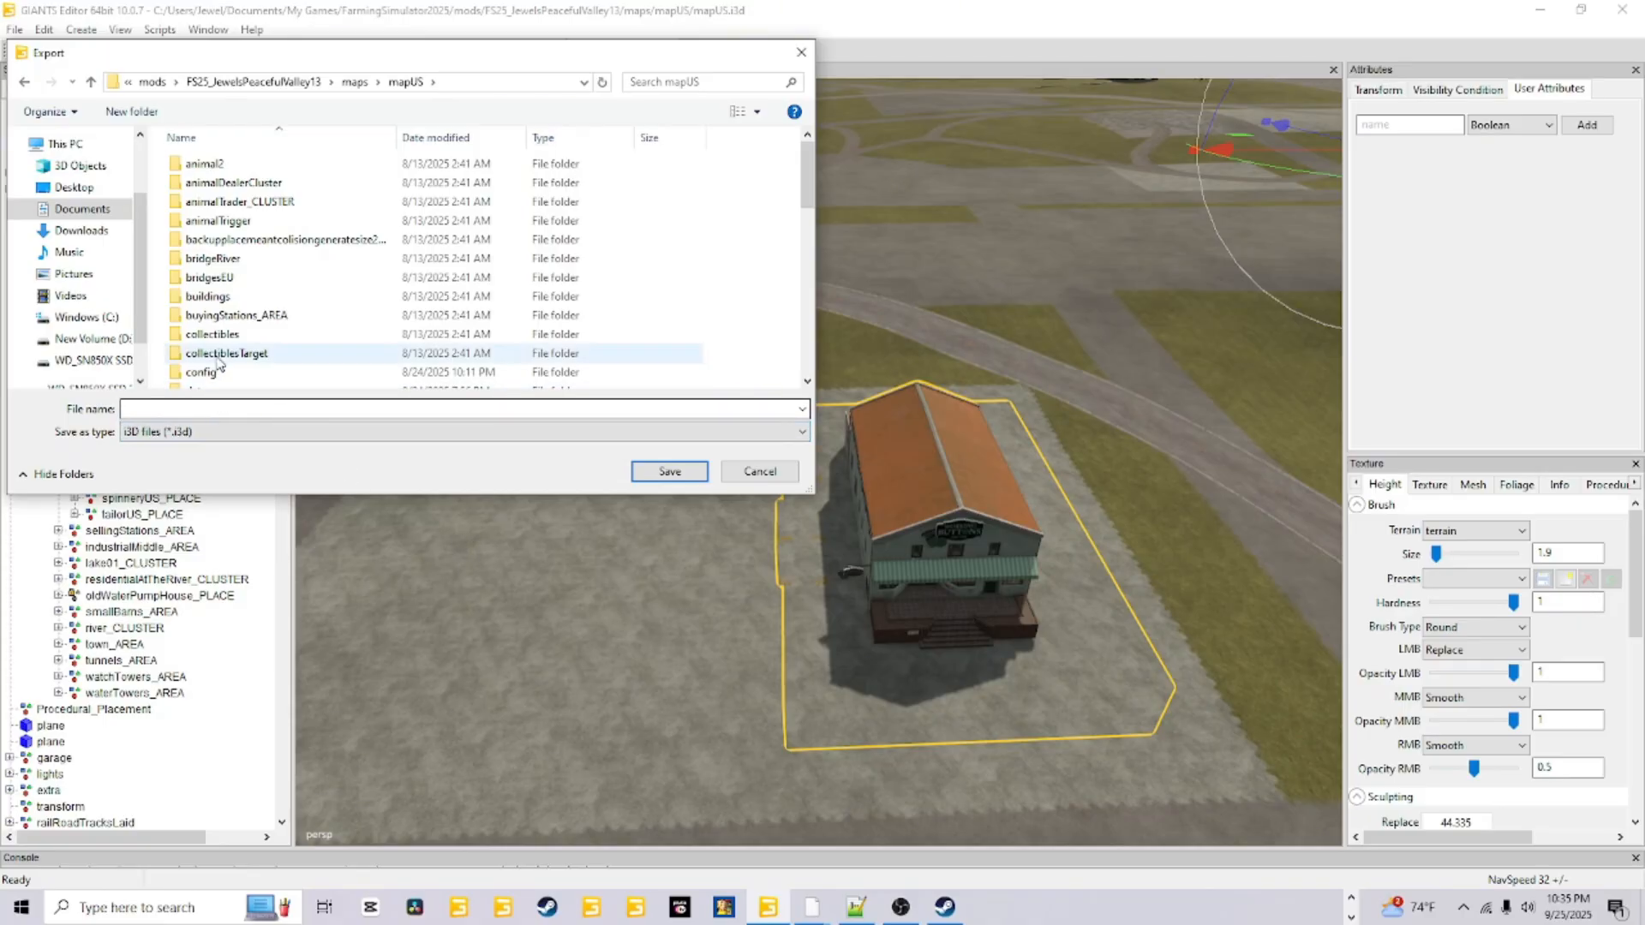
Open the productionPoints_AREA folder in mapUS as the export destination, go to the file name entry, and cancel the export
scroll(277, 306, down, 10)
scroll(277, 306, up, 3)
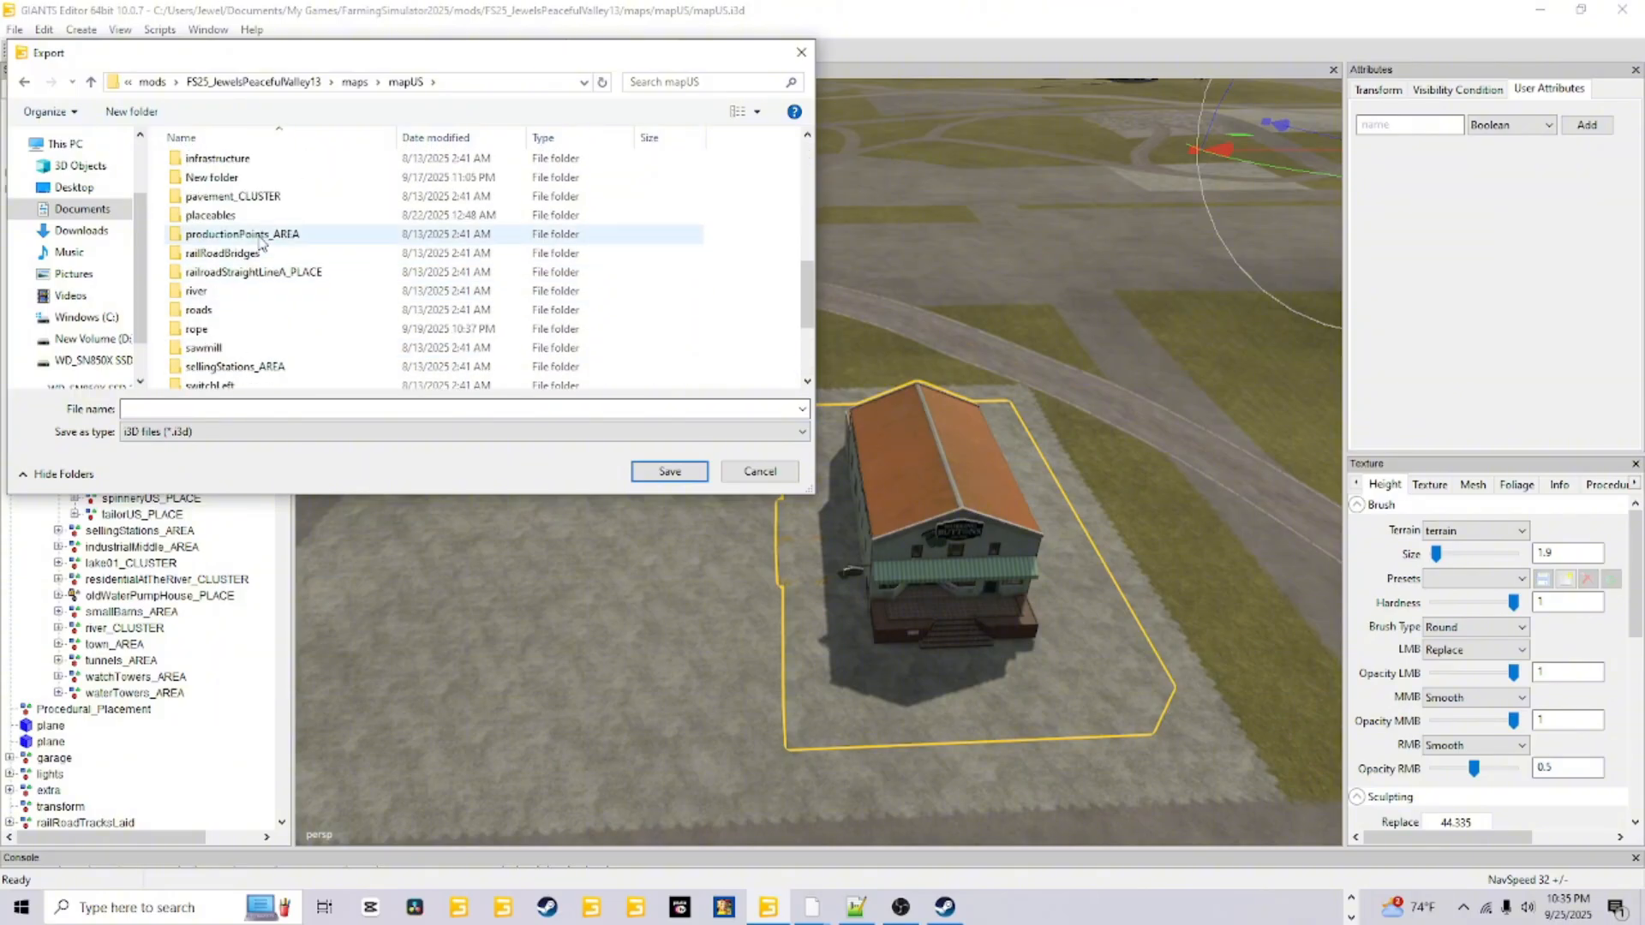
click(261, 240)
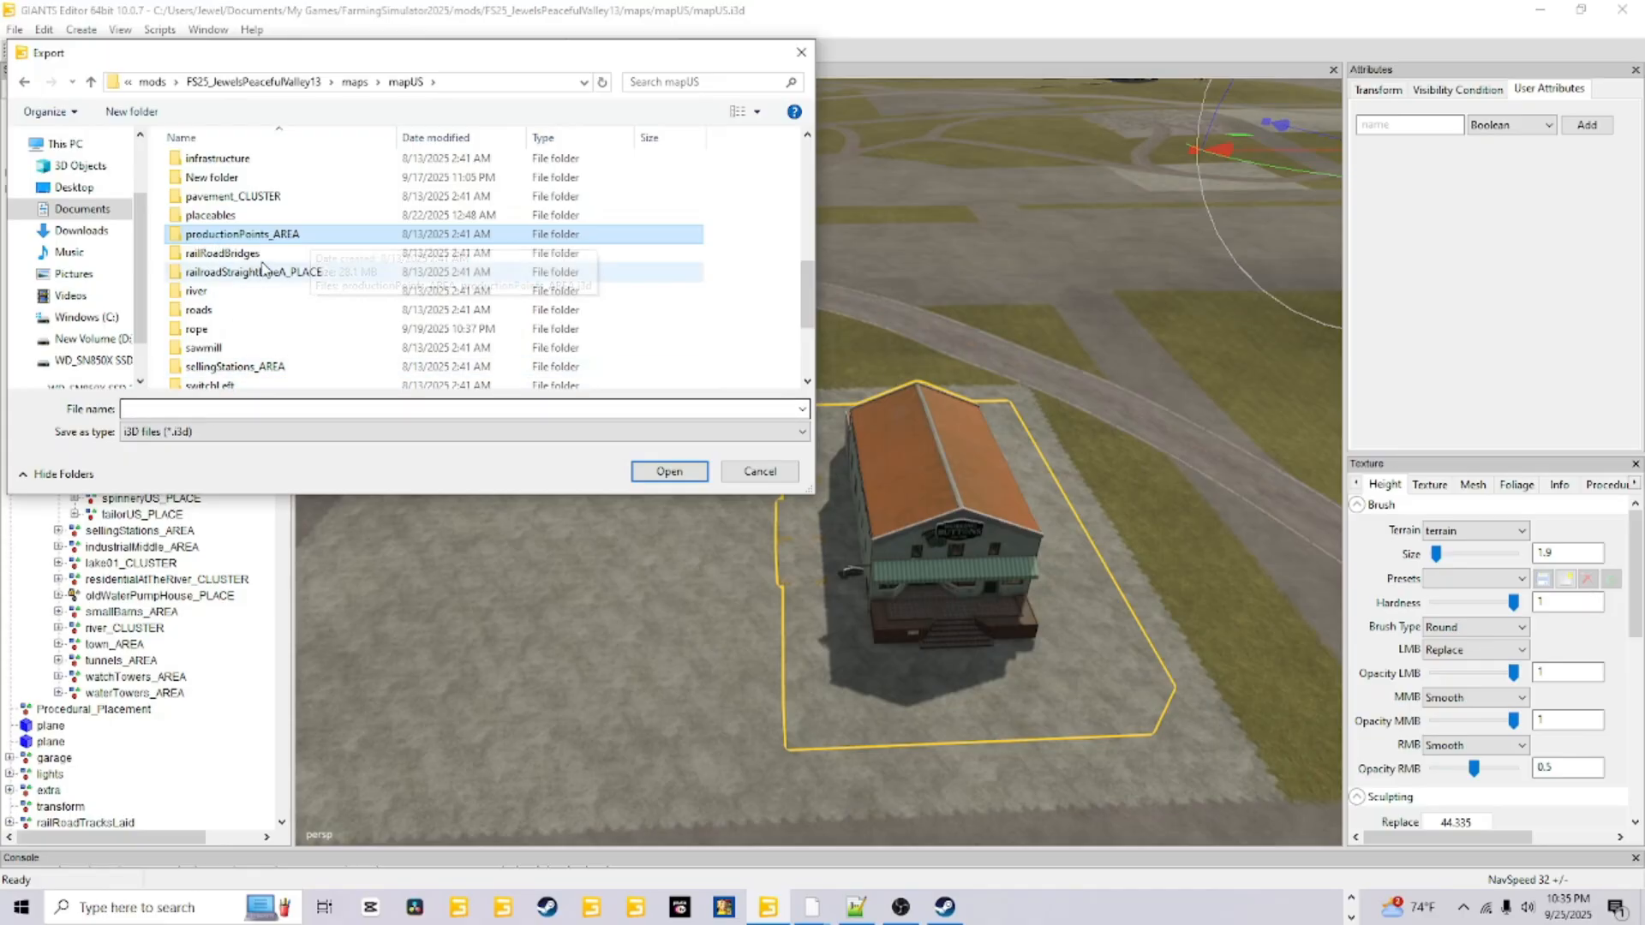
double_click(314, 239)
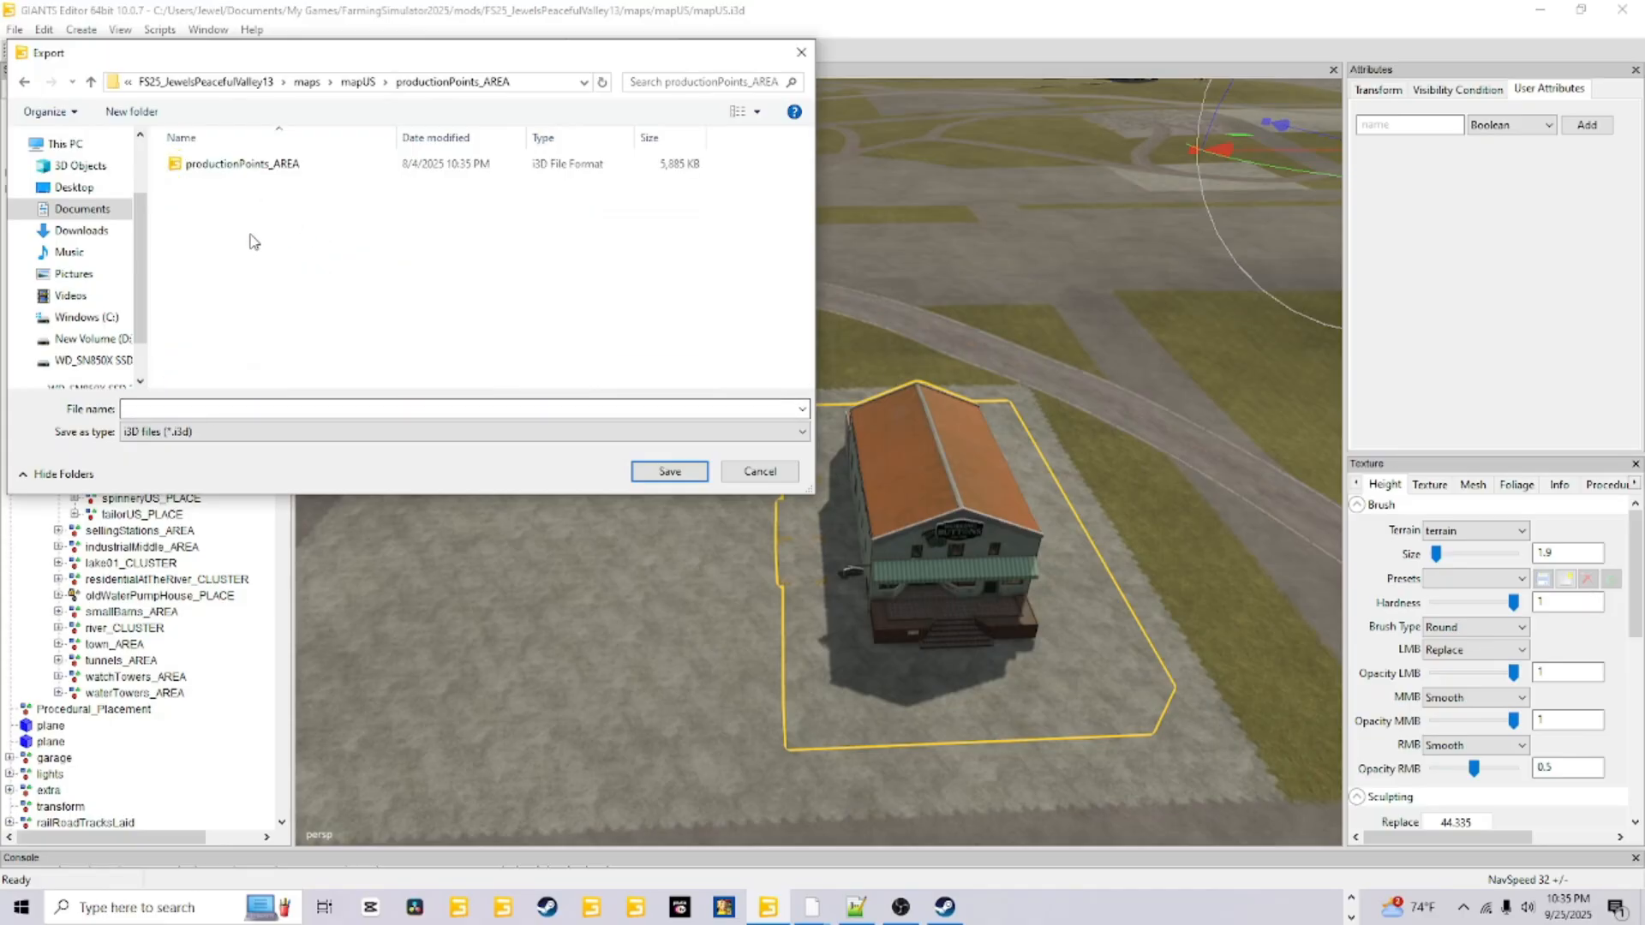
right_click(240, 410)
click(343, 304)
click(760, 472)
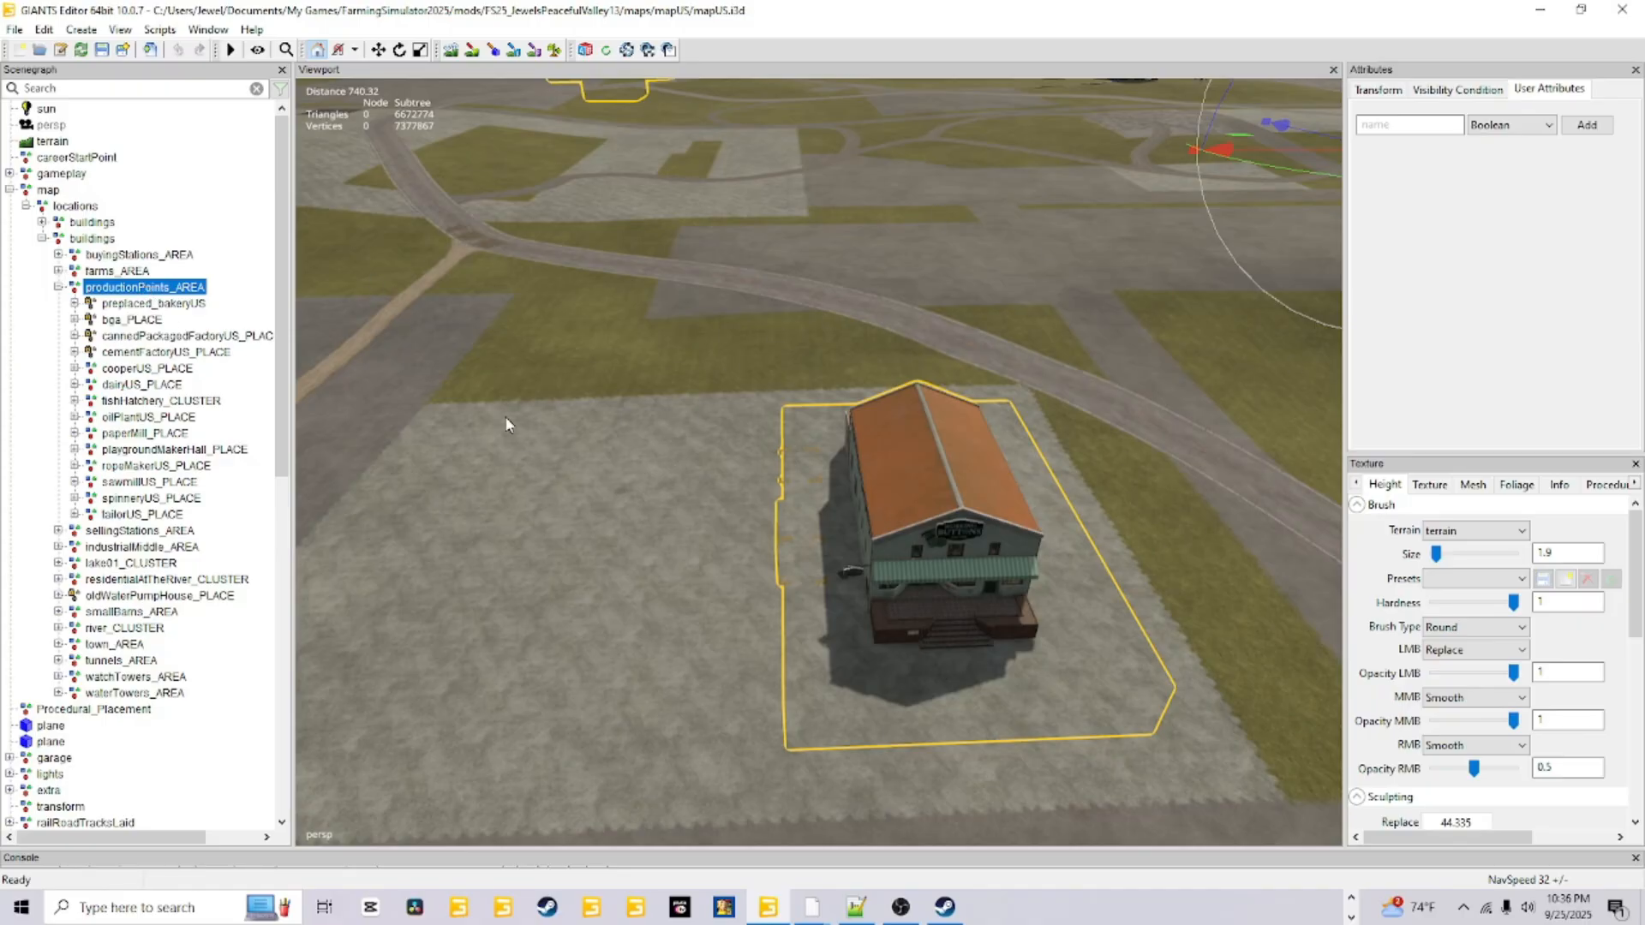
Start another file import and browse from Documents to the FS25_JewelsPeacefulValley13 mod's maps\mapUS folder
click(14, 29)
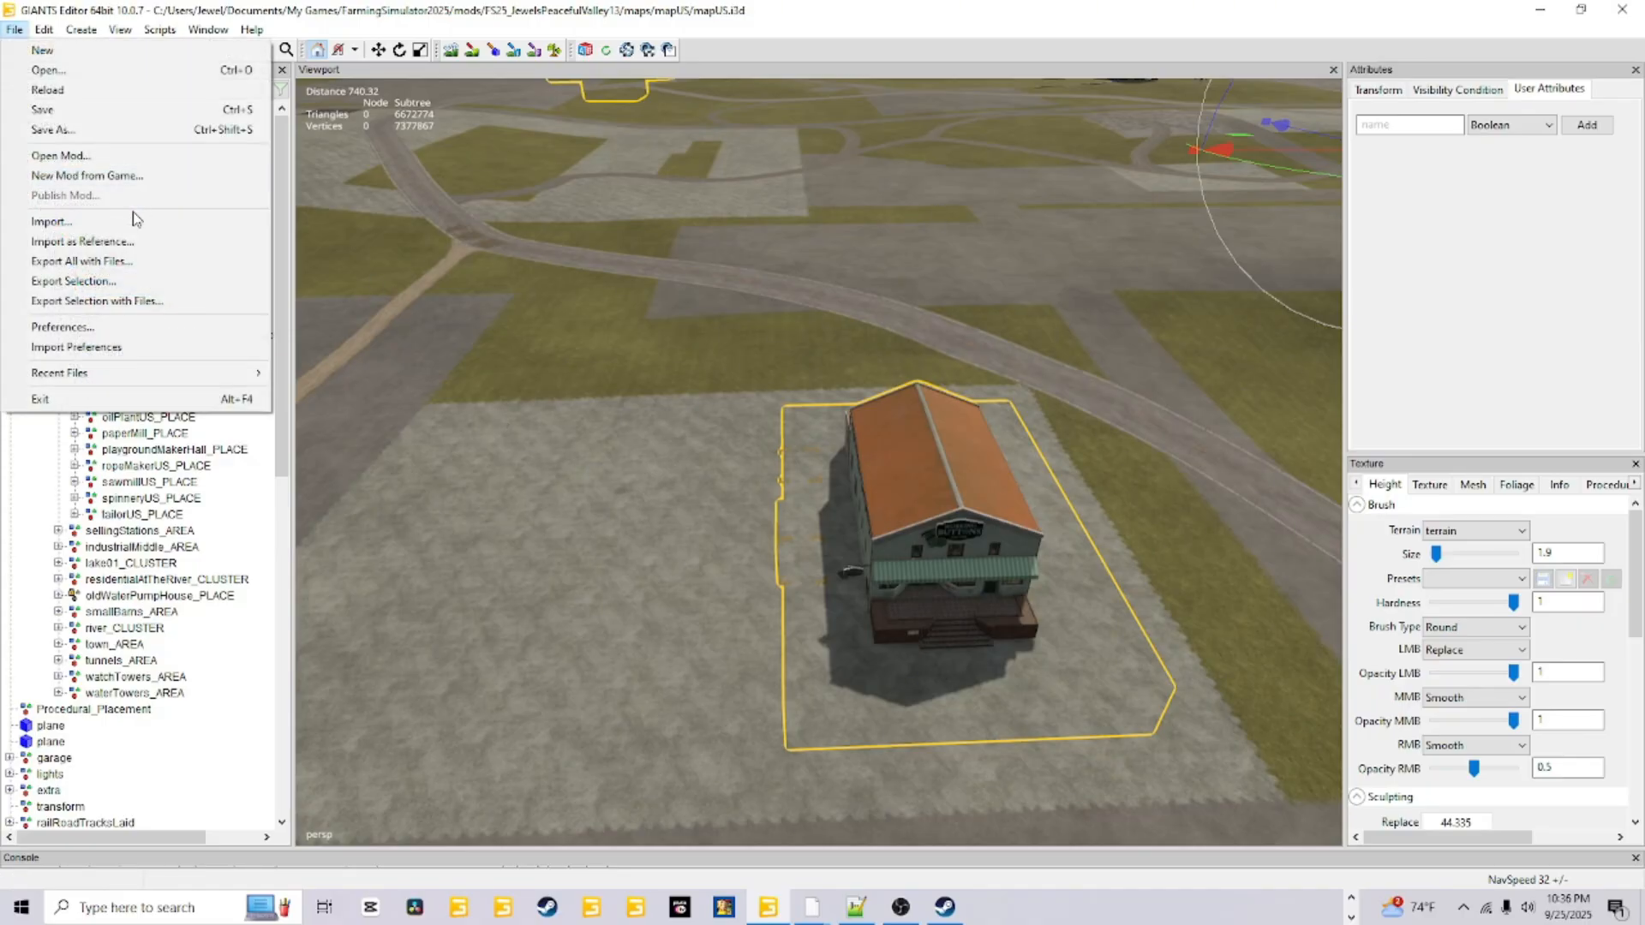
click(106, 224)
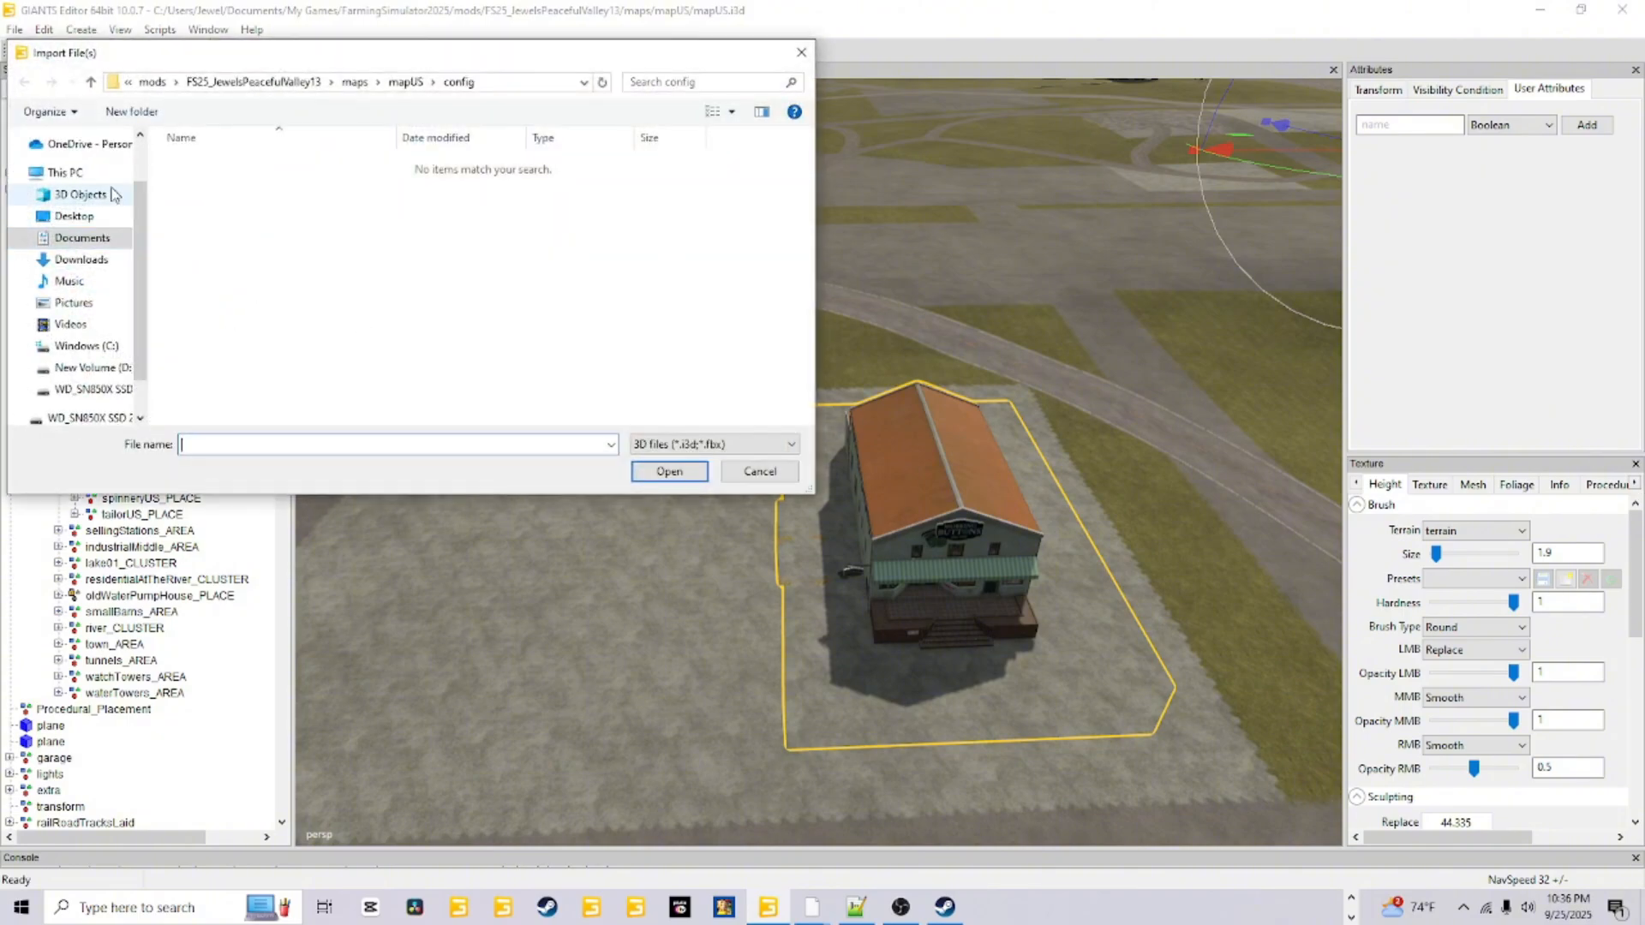
click(111, 238)
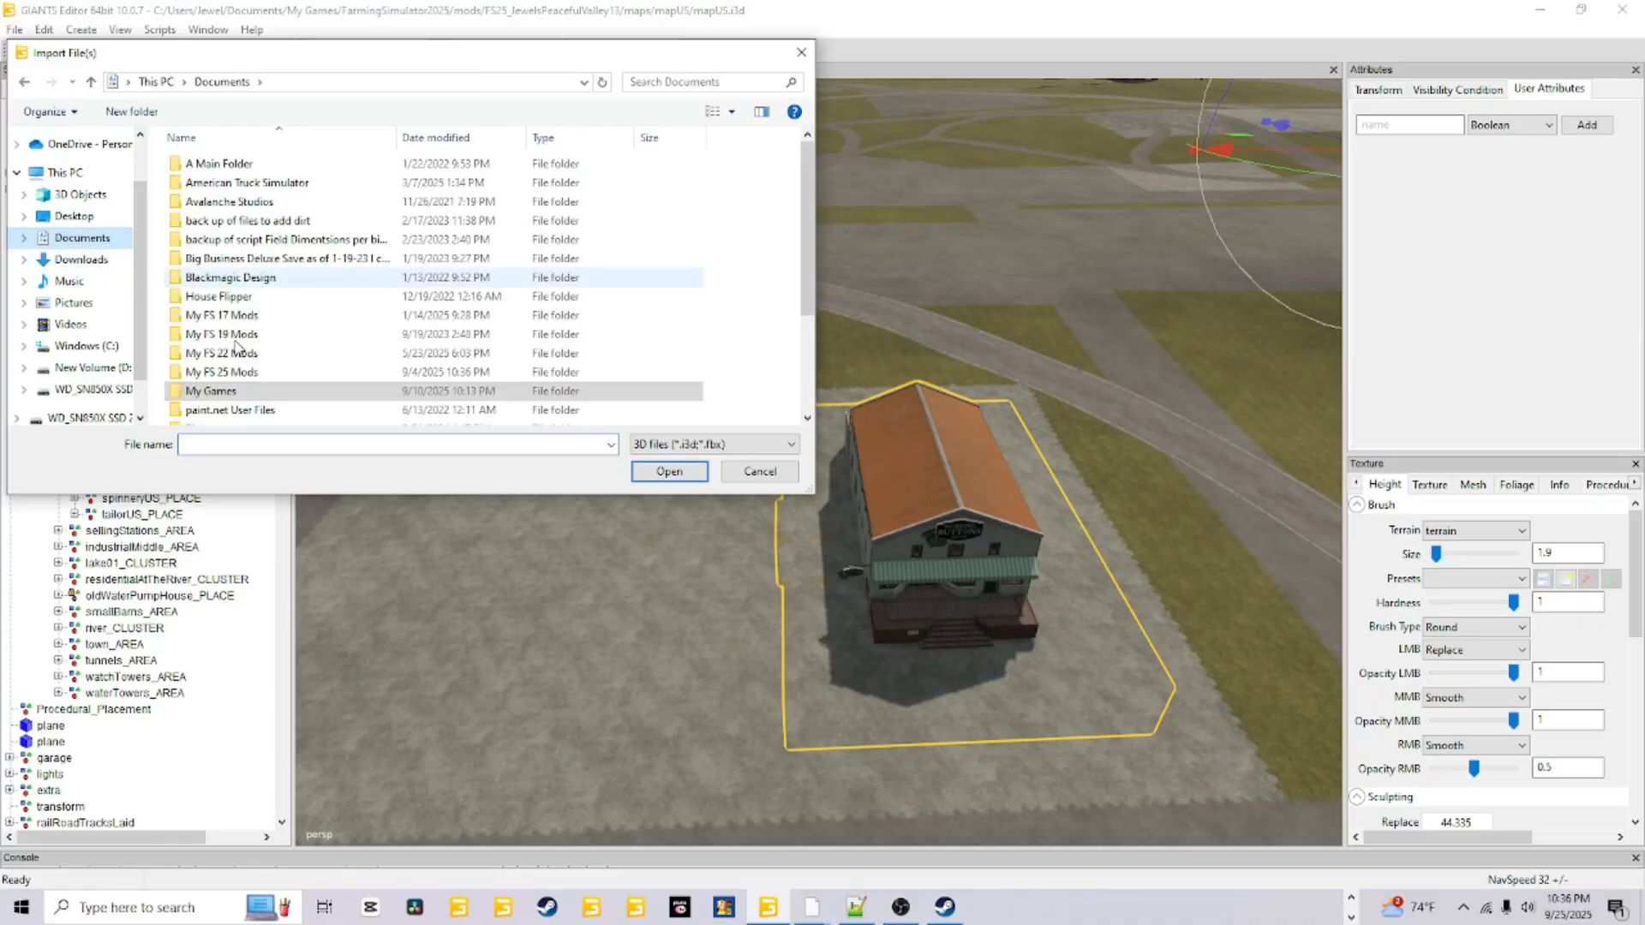
double_click(233, 389)
click(290, 281)
double_click(290, 281)
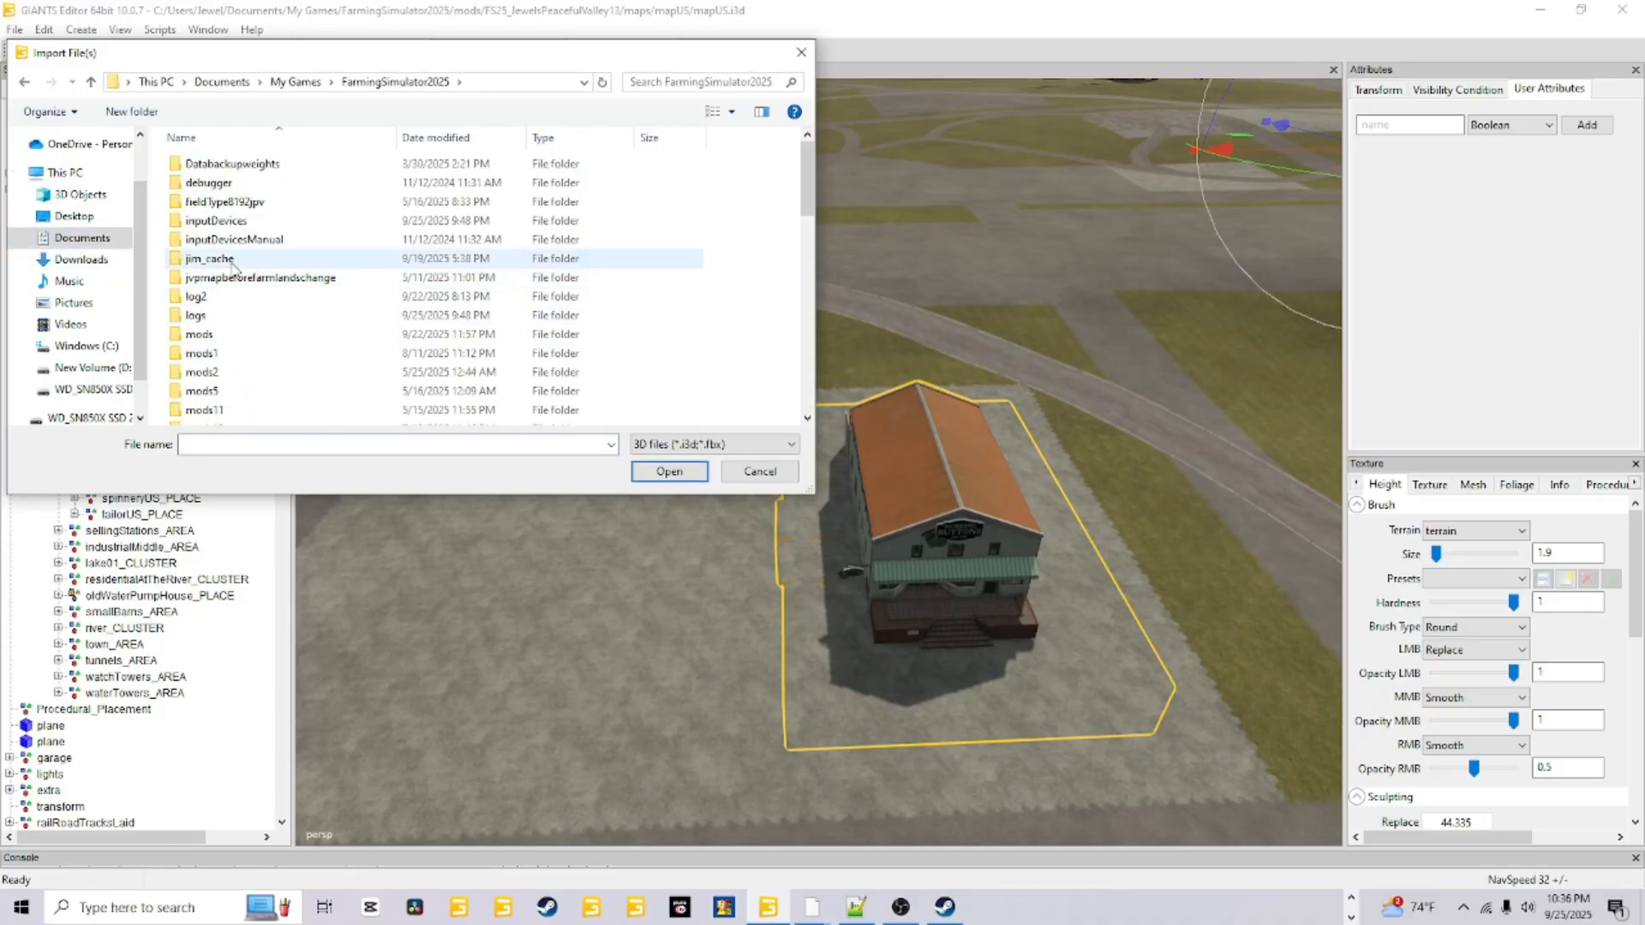
double_click(220, 334)
double_click(257, 167)
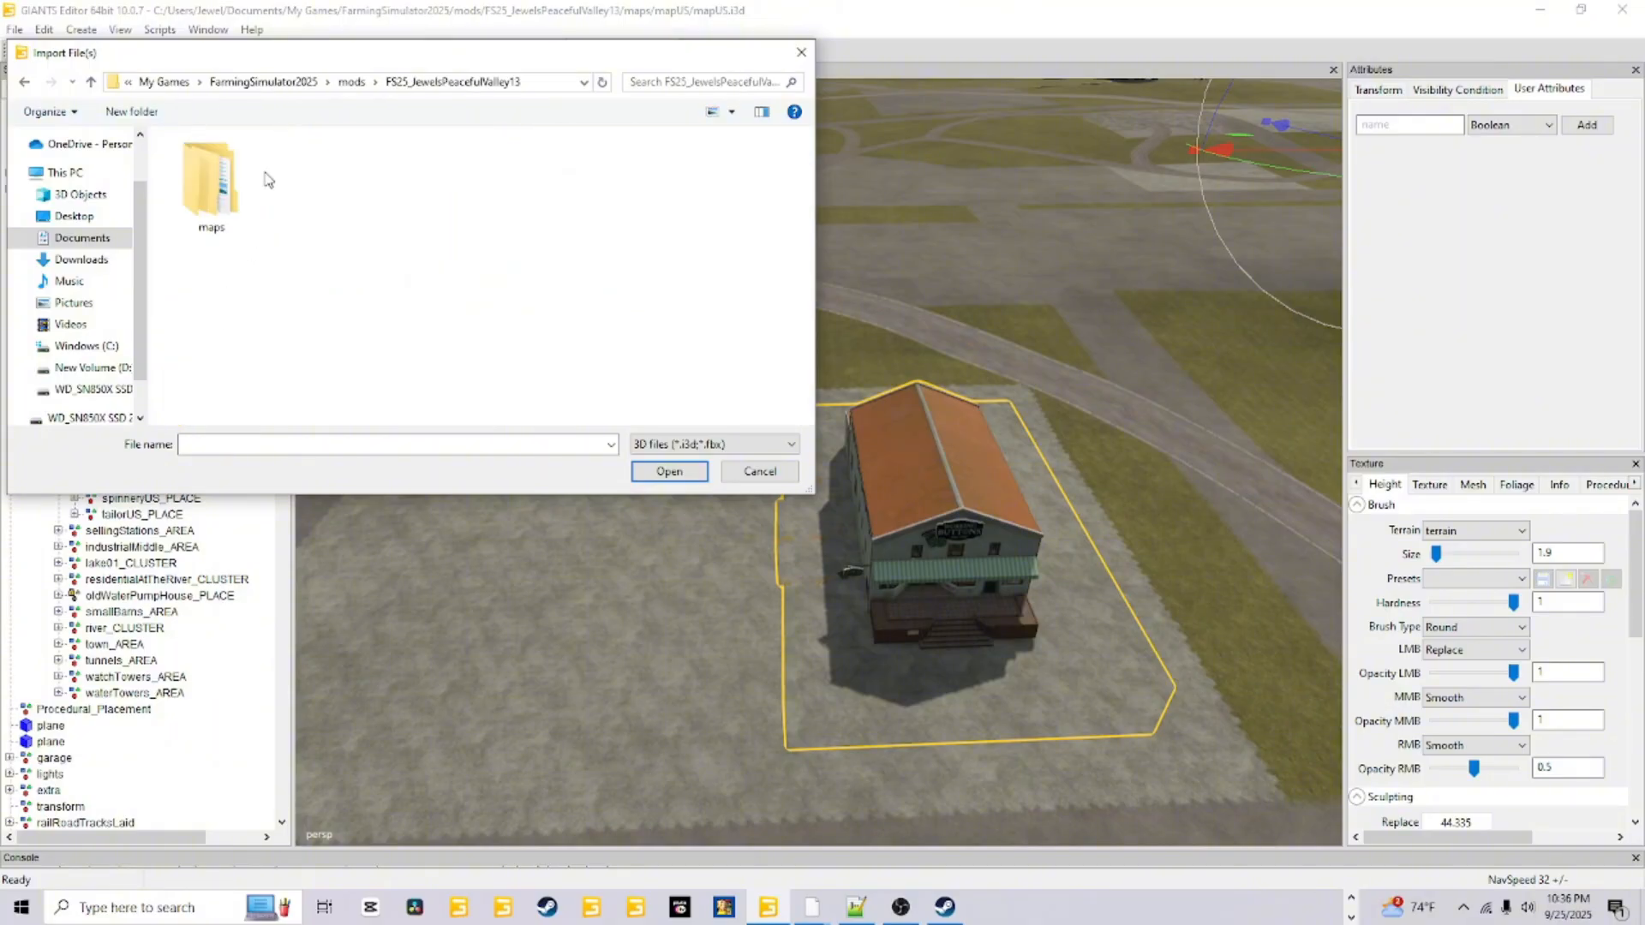
double_click(206, 193)
double_click(221, 165)
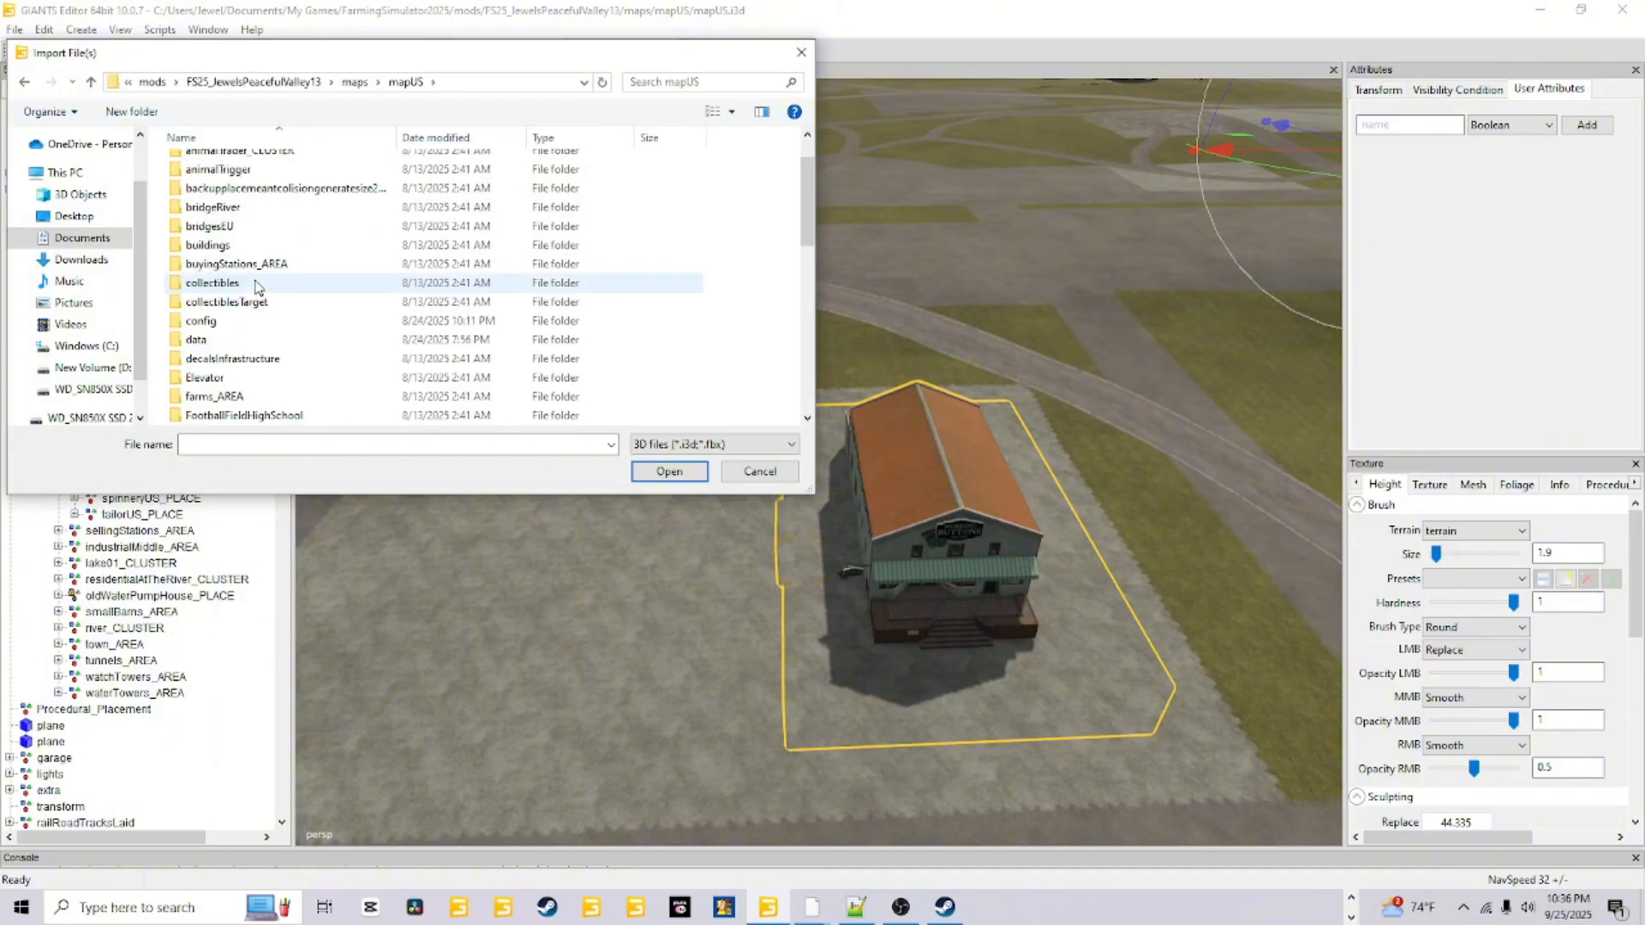
Open the productionPoints_AREA folder in mapUS, choose the productionPoints_AREA i3d file for import, and cancel the import
scroll(257, 286, down, 4)
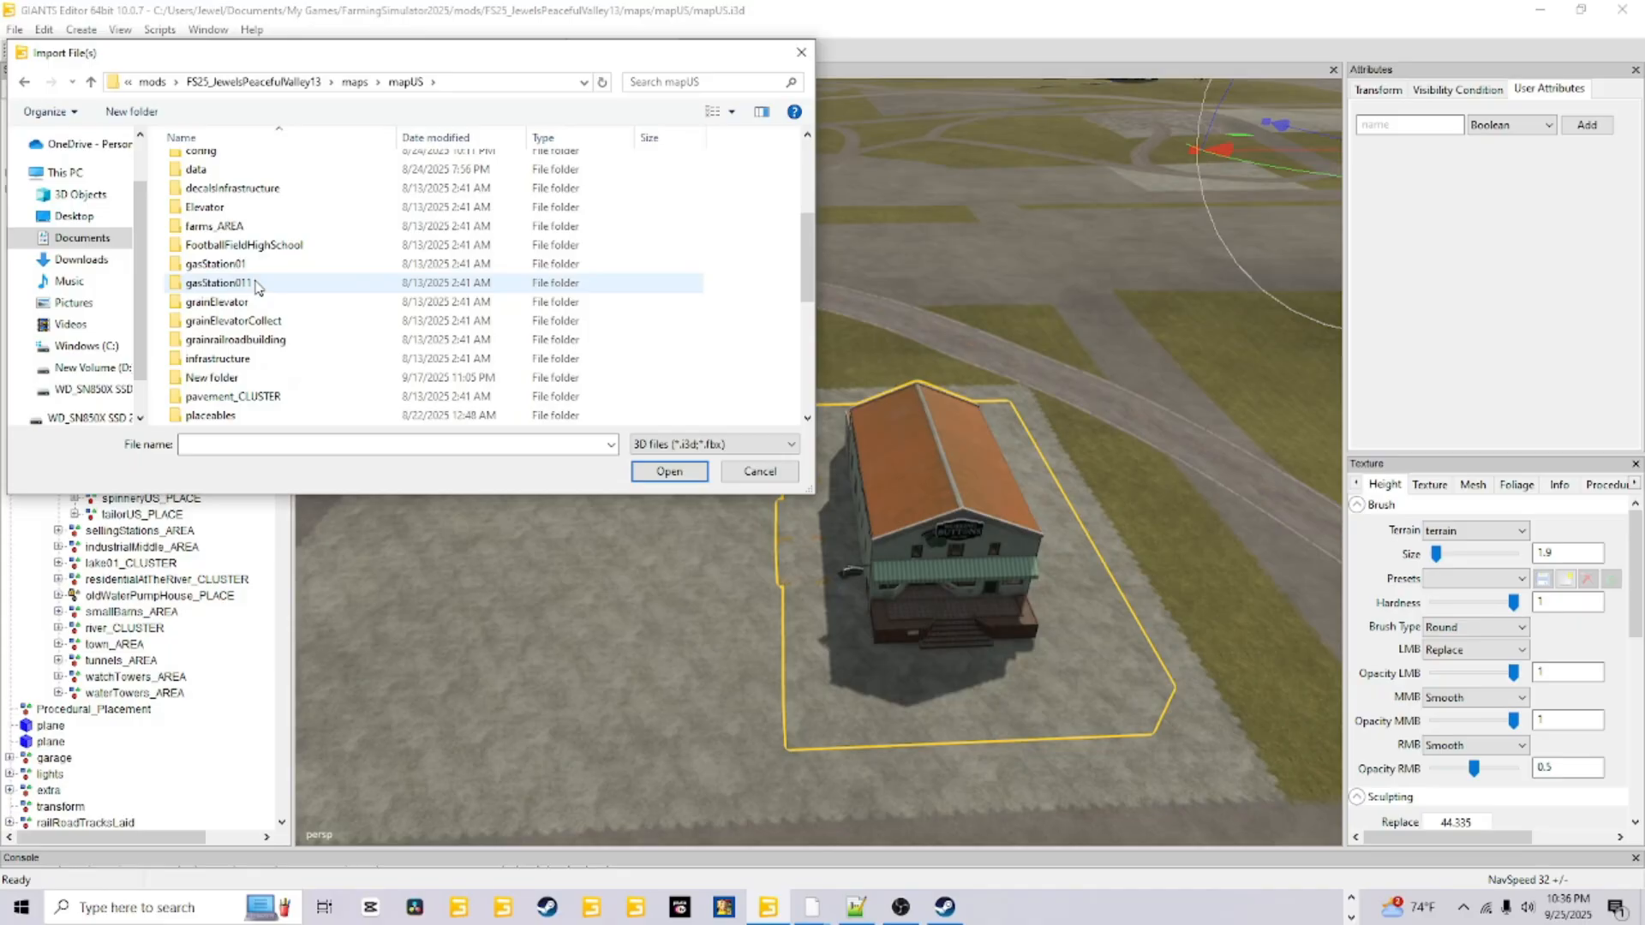
scroll(257, 286, down, 2)
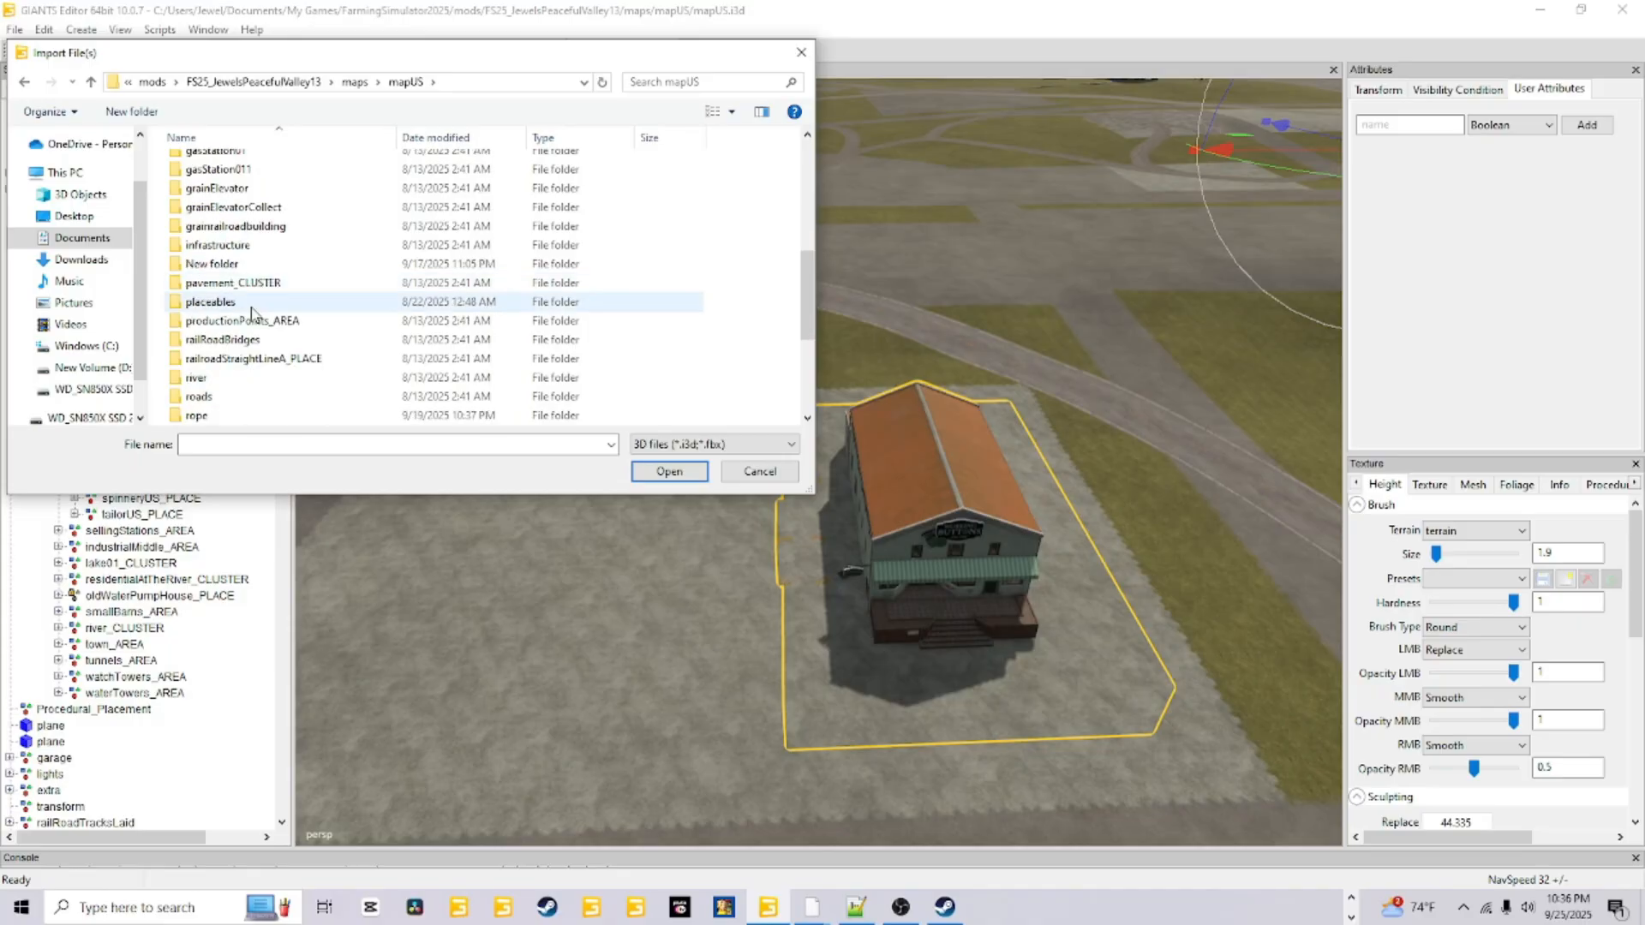
double_click(255, 322)
click(257, 163)
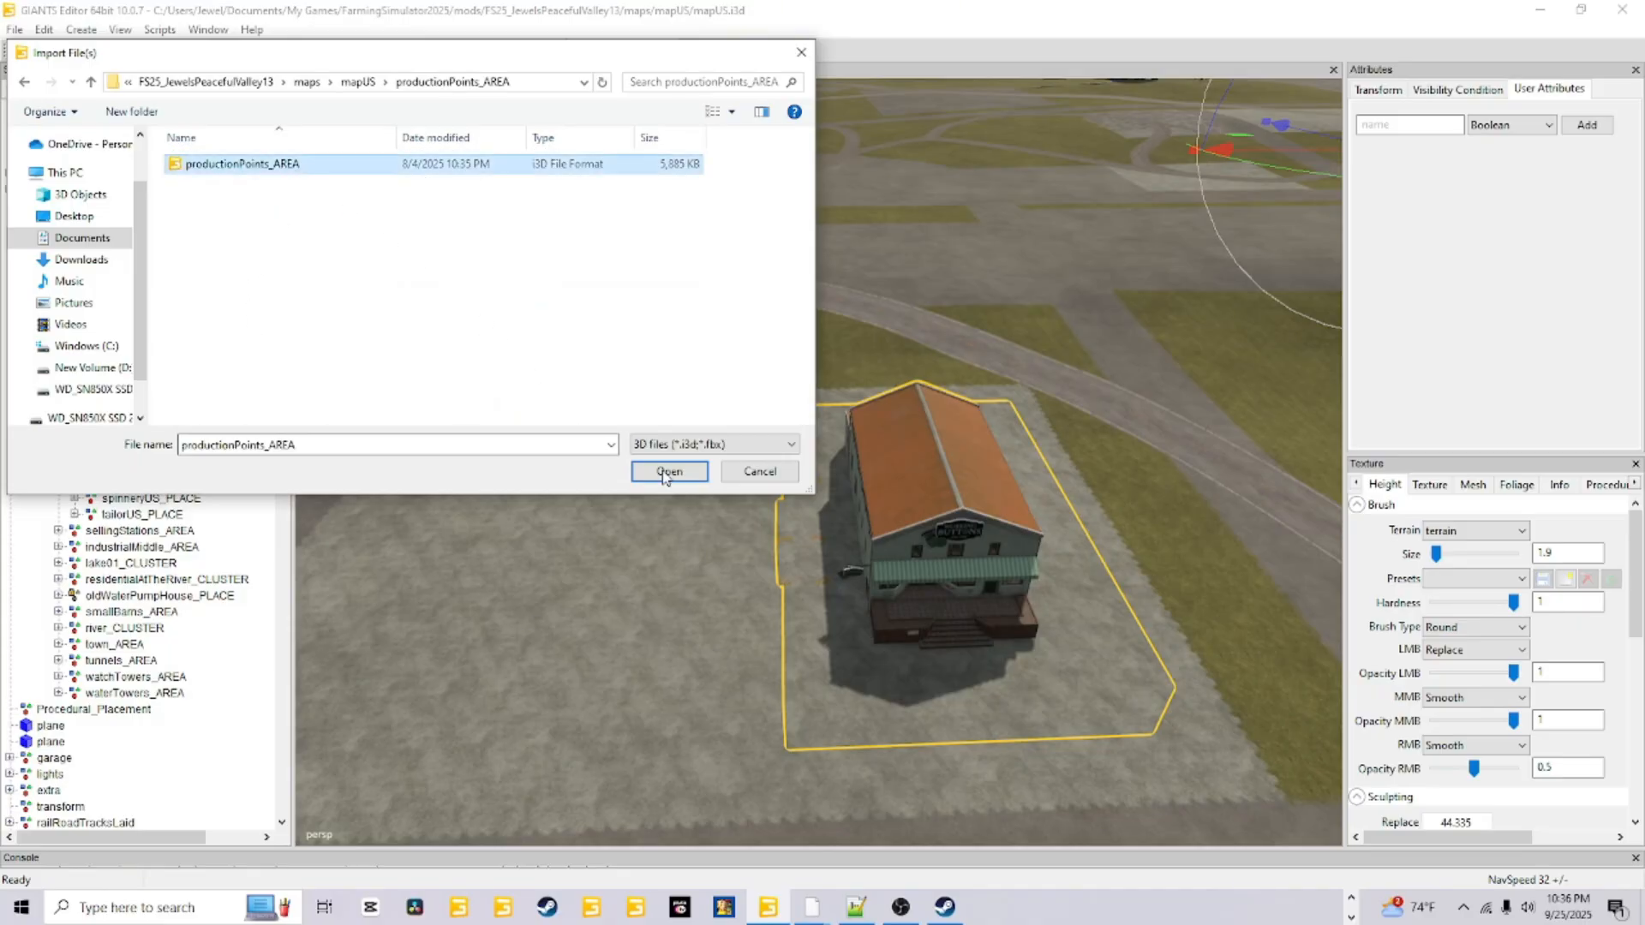
click(759, 472)
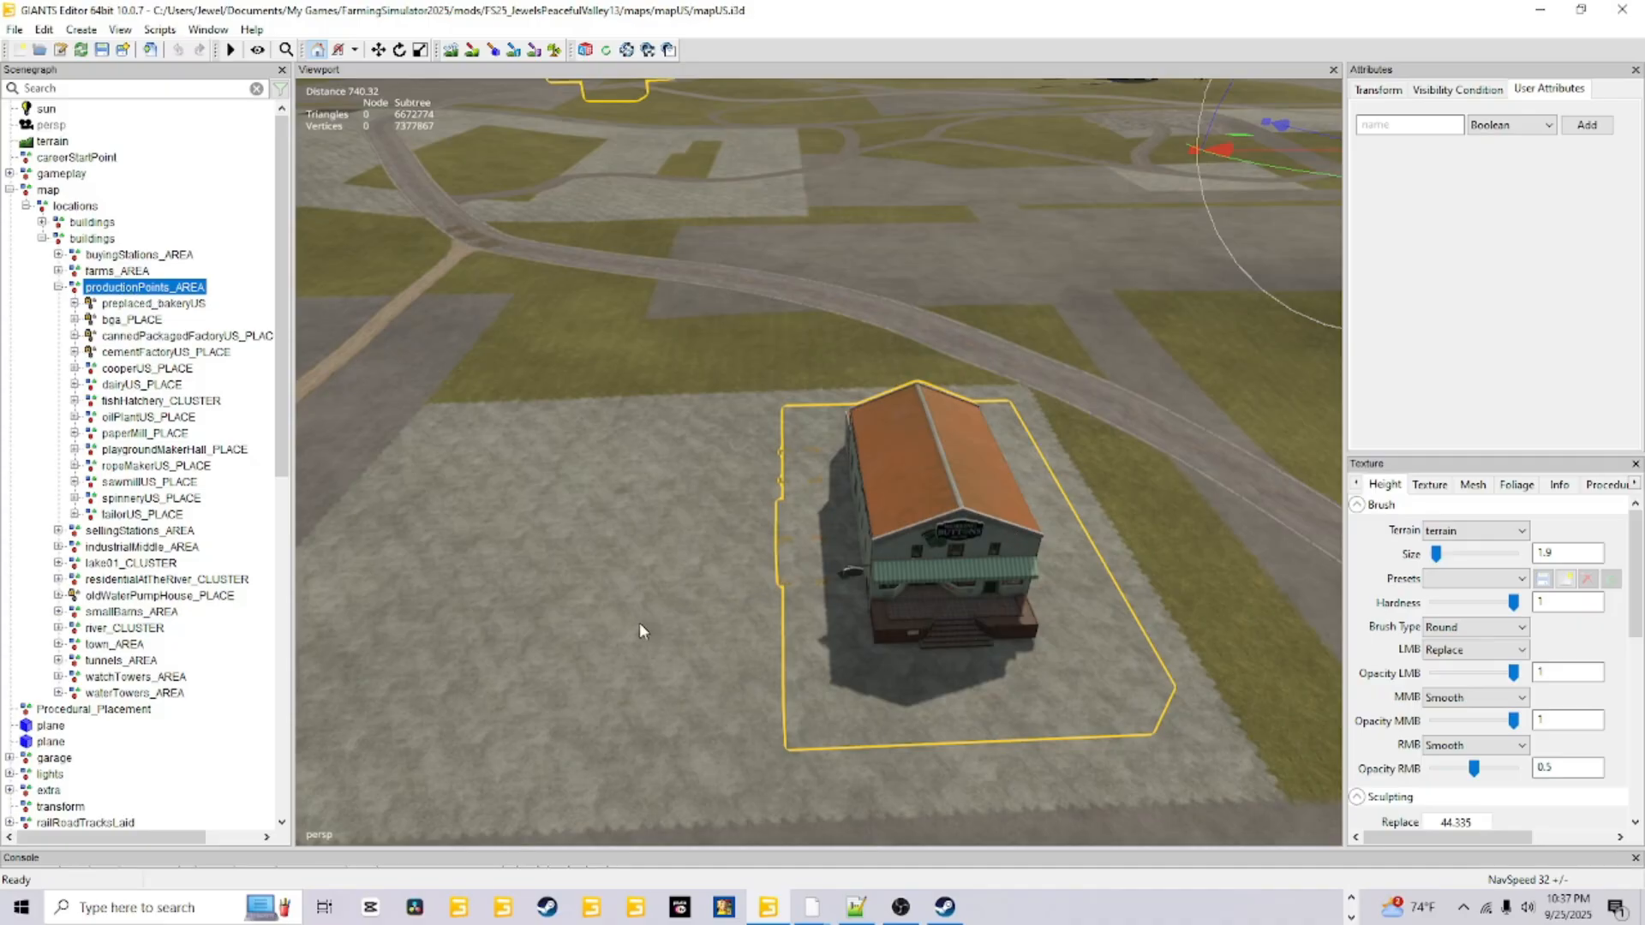
Look over the map around the tailor building and review the contents of the productionPoints_AREA group
alt+drag(639, 624, 1211, 551)
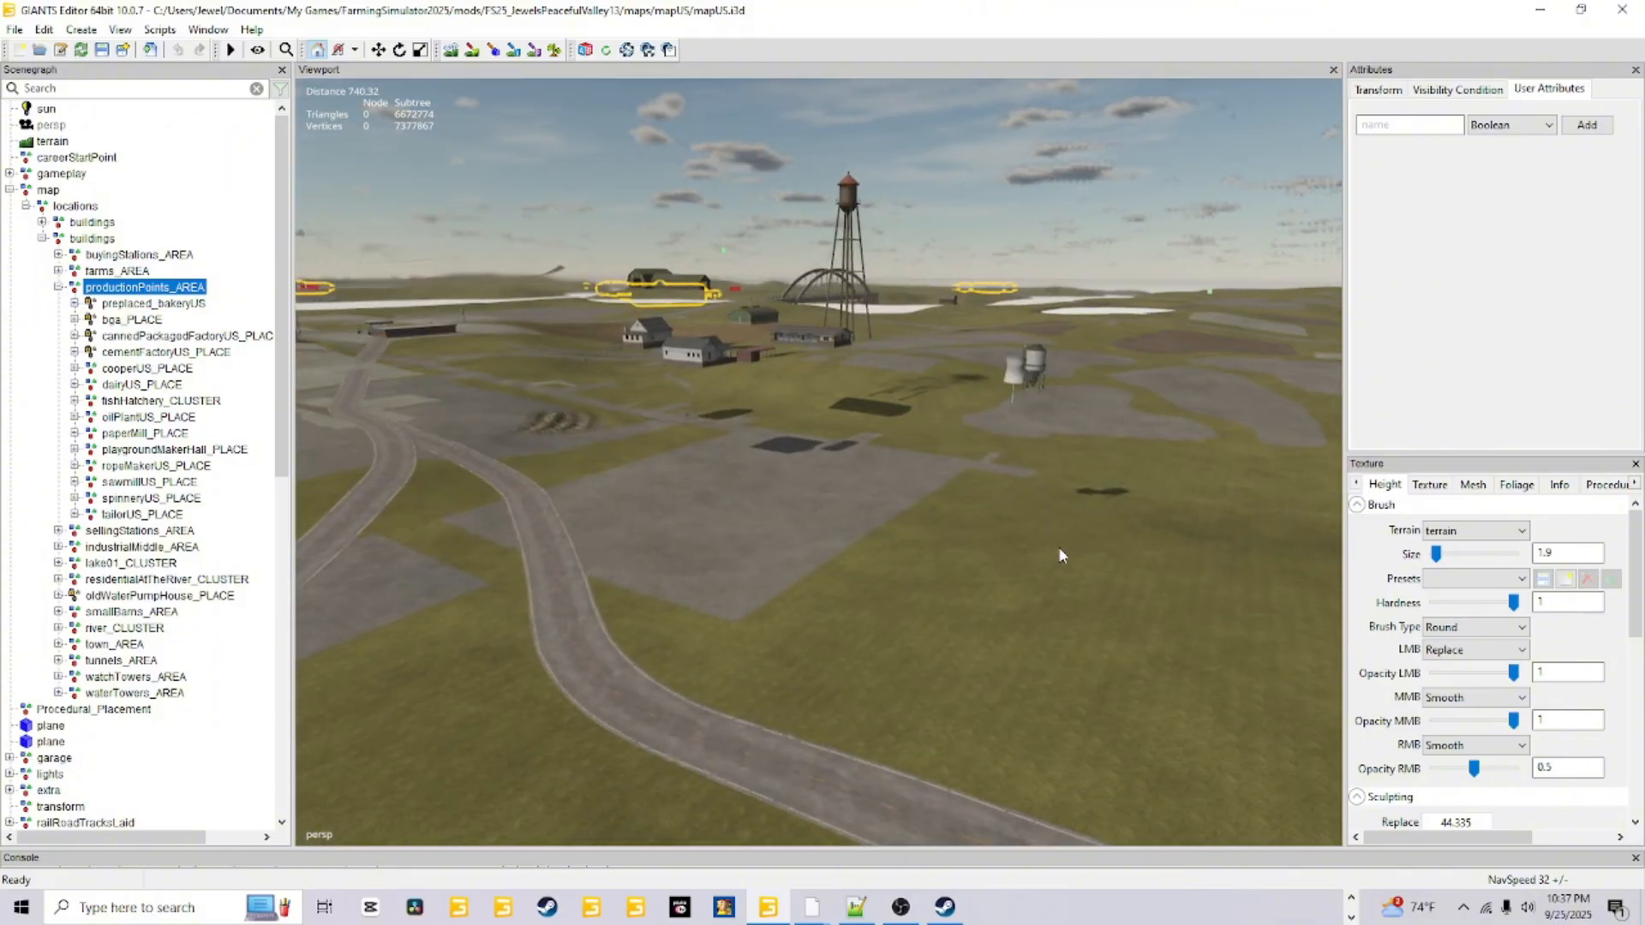
alt+drag(1060, 549, 455, 627)
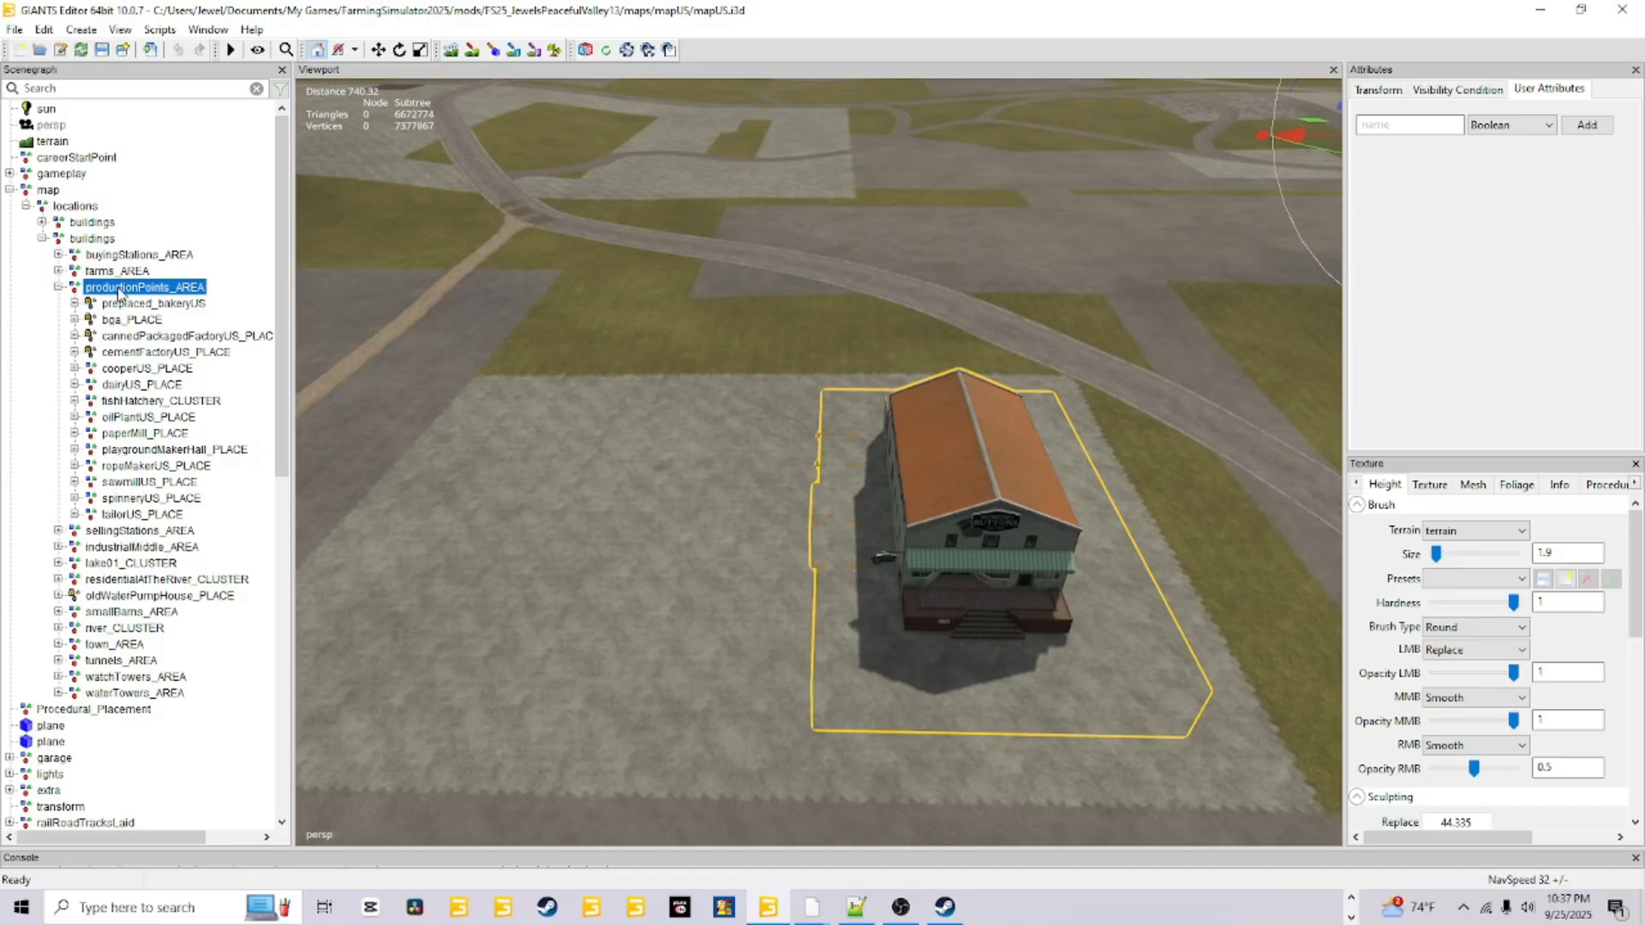
click(57, 288)
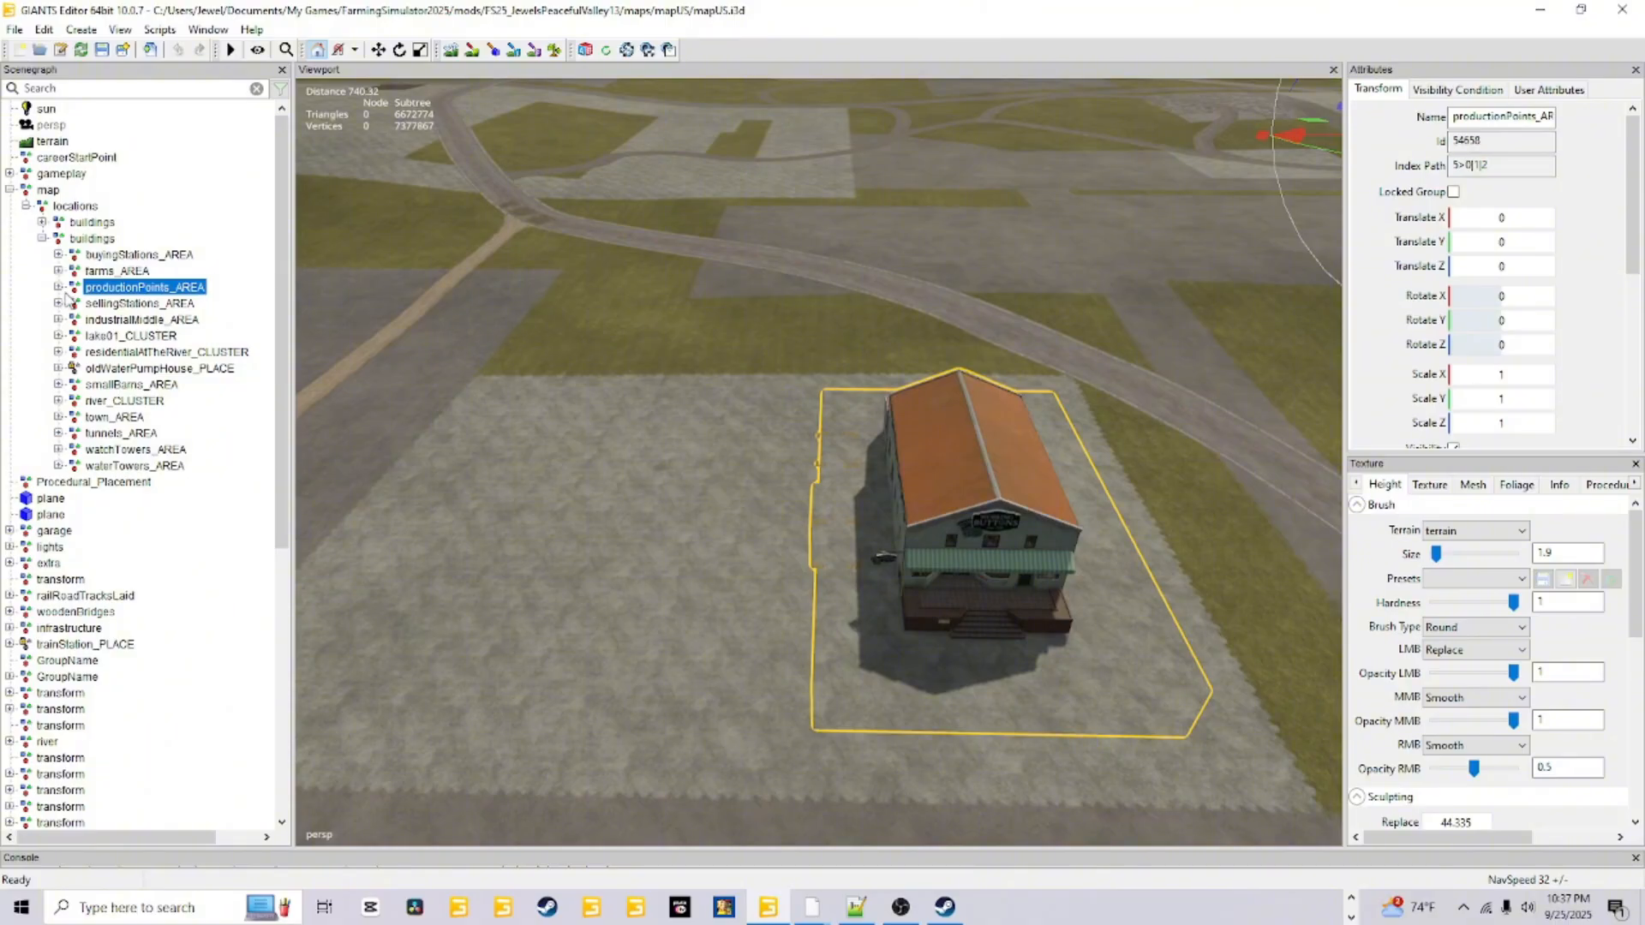
click(58, 287)
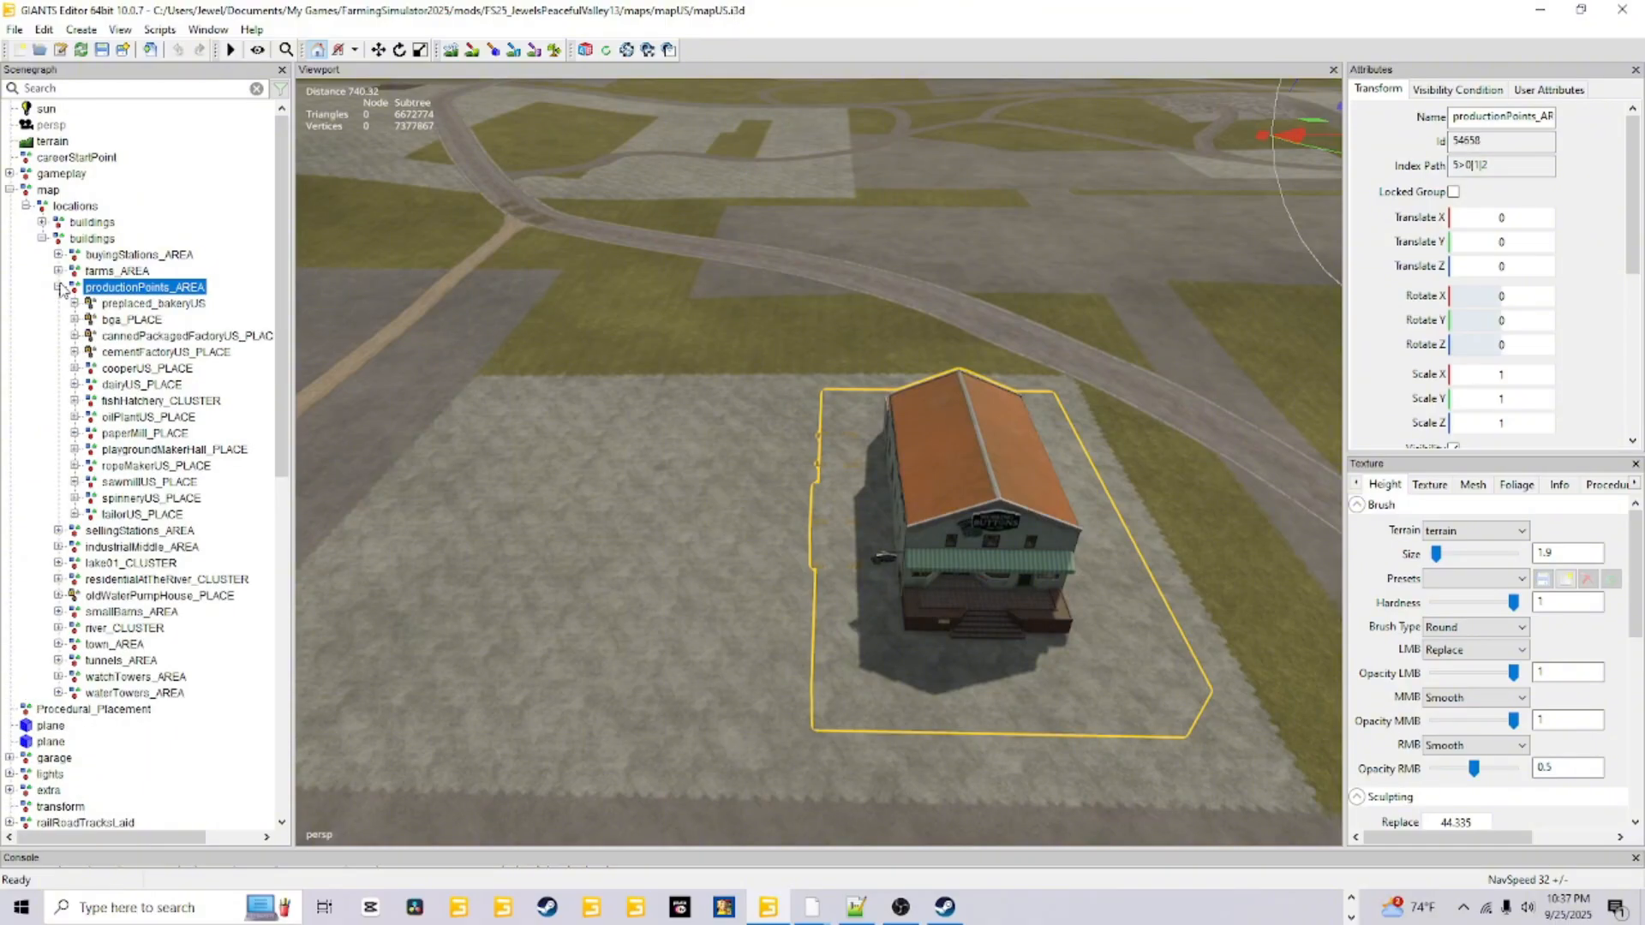
Open the Placeable Toolkit script for the tailorUS_PLACE building and save the map
click(159, 515)
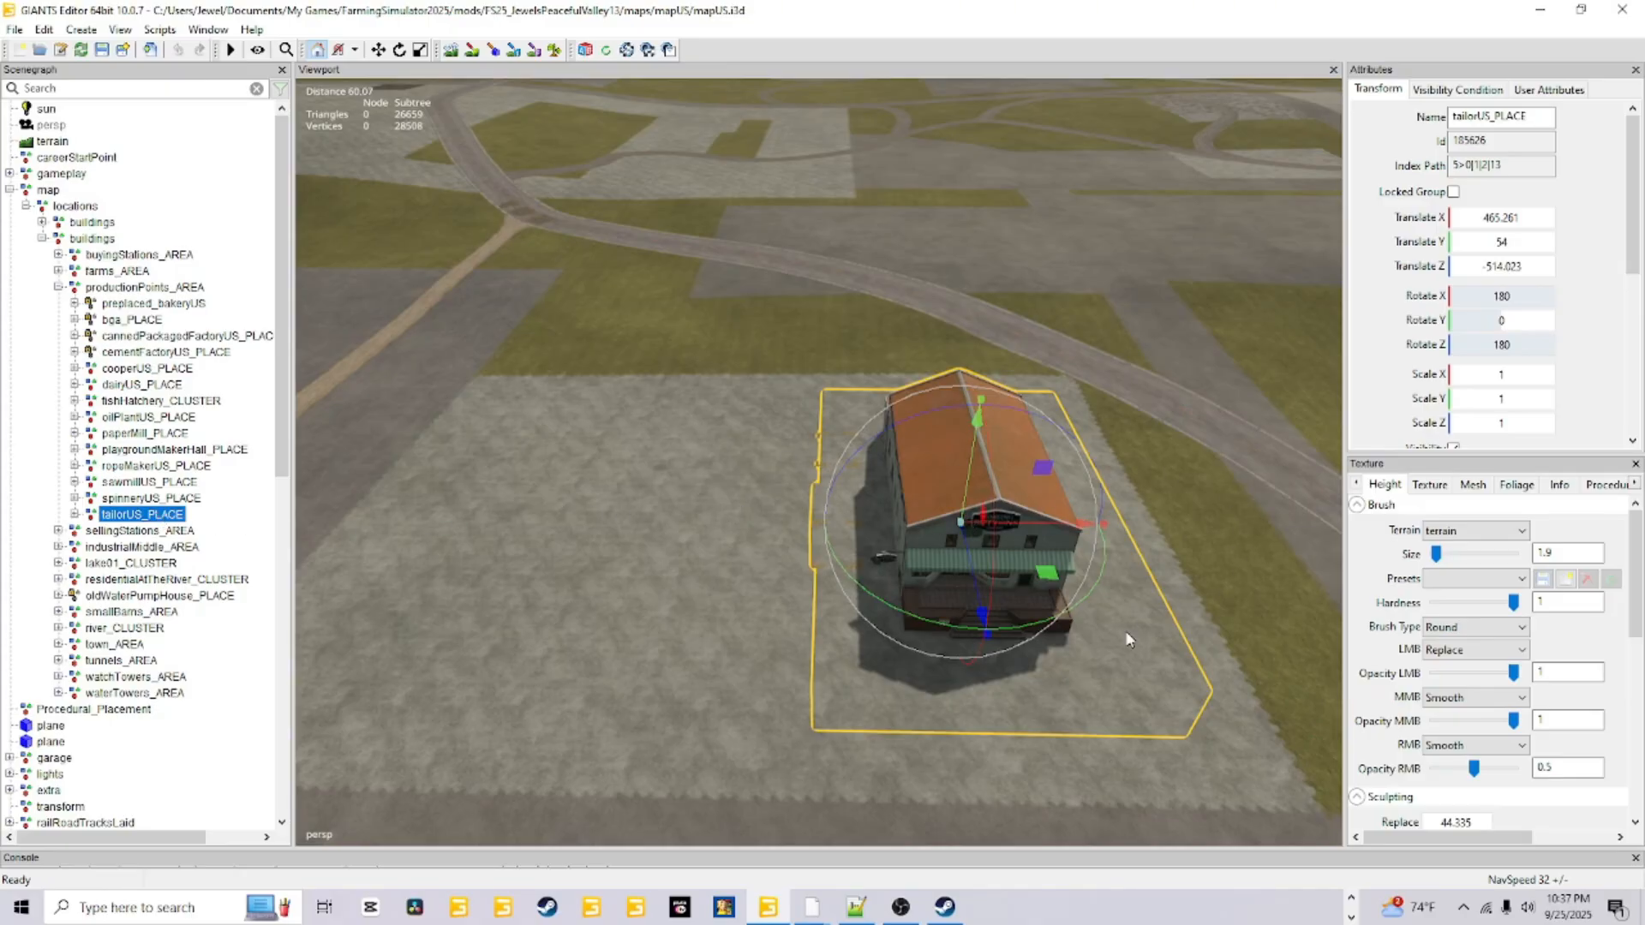
alt+drag(676, 524, 716, 560)
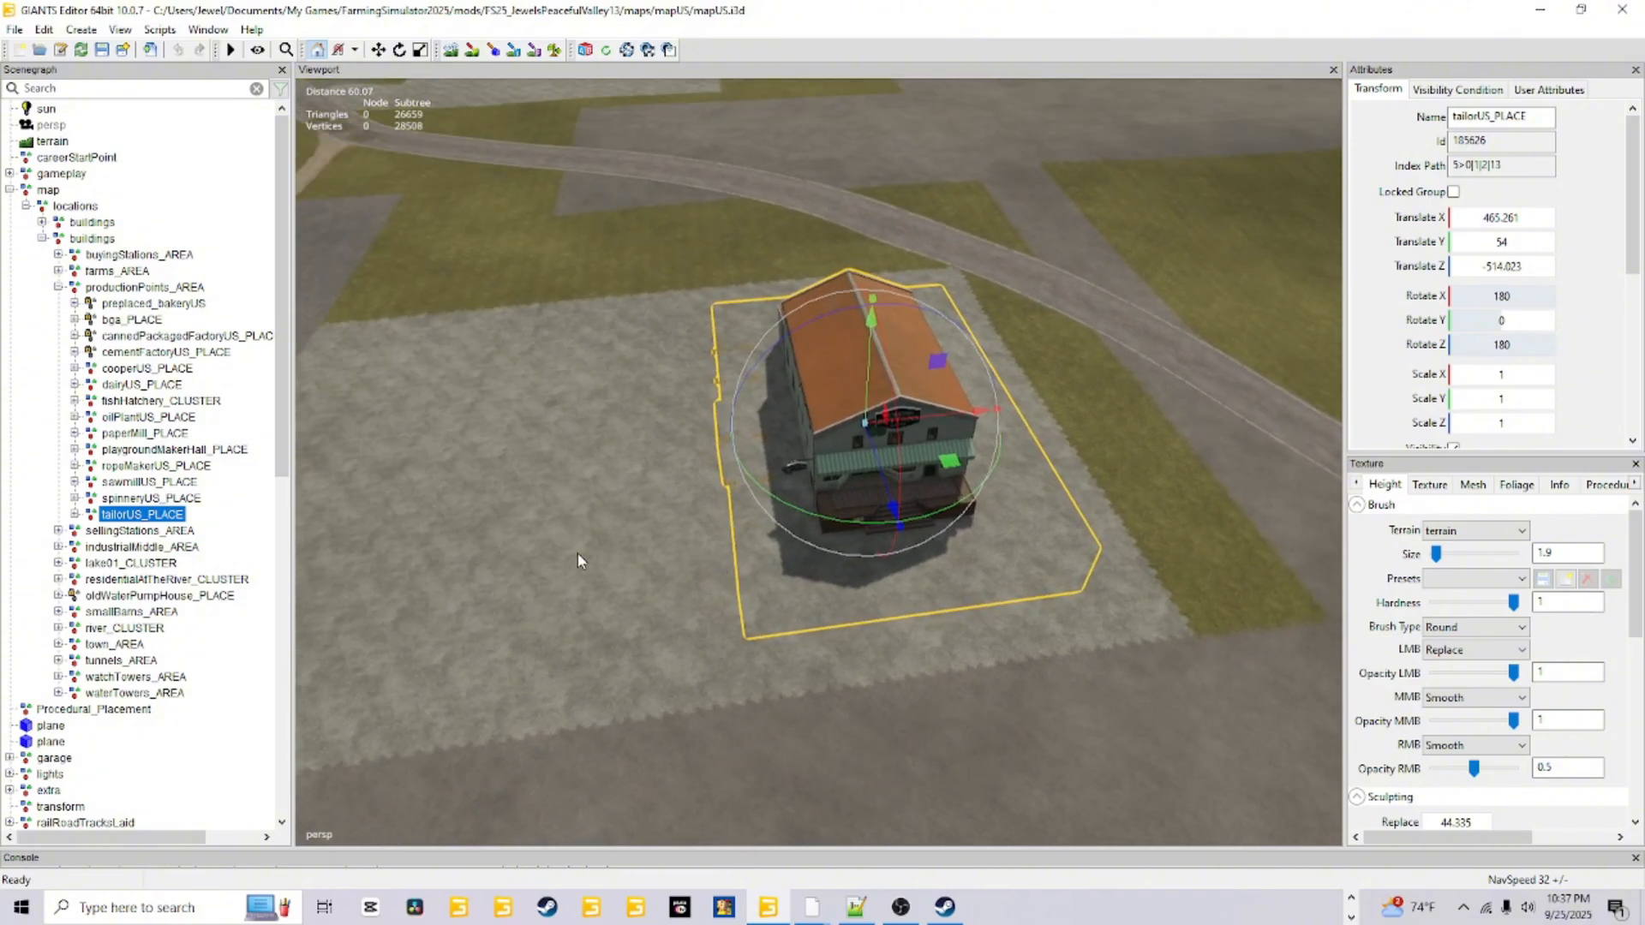
click(160, 29)
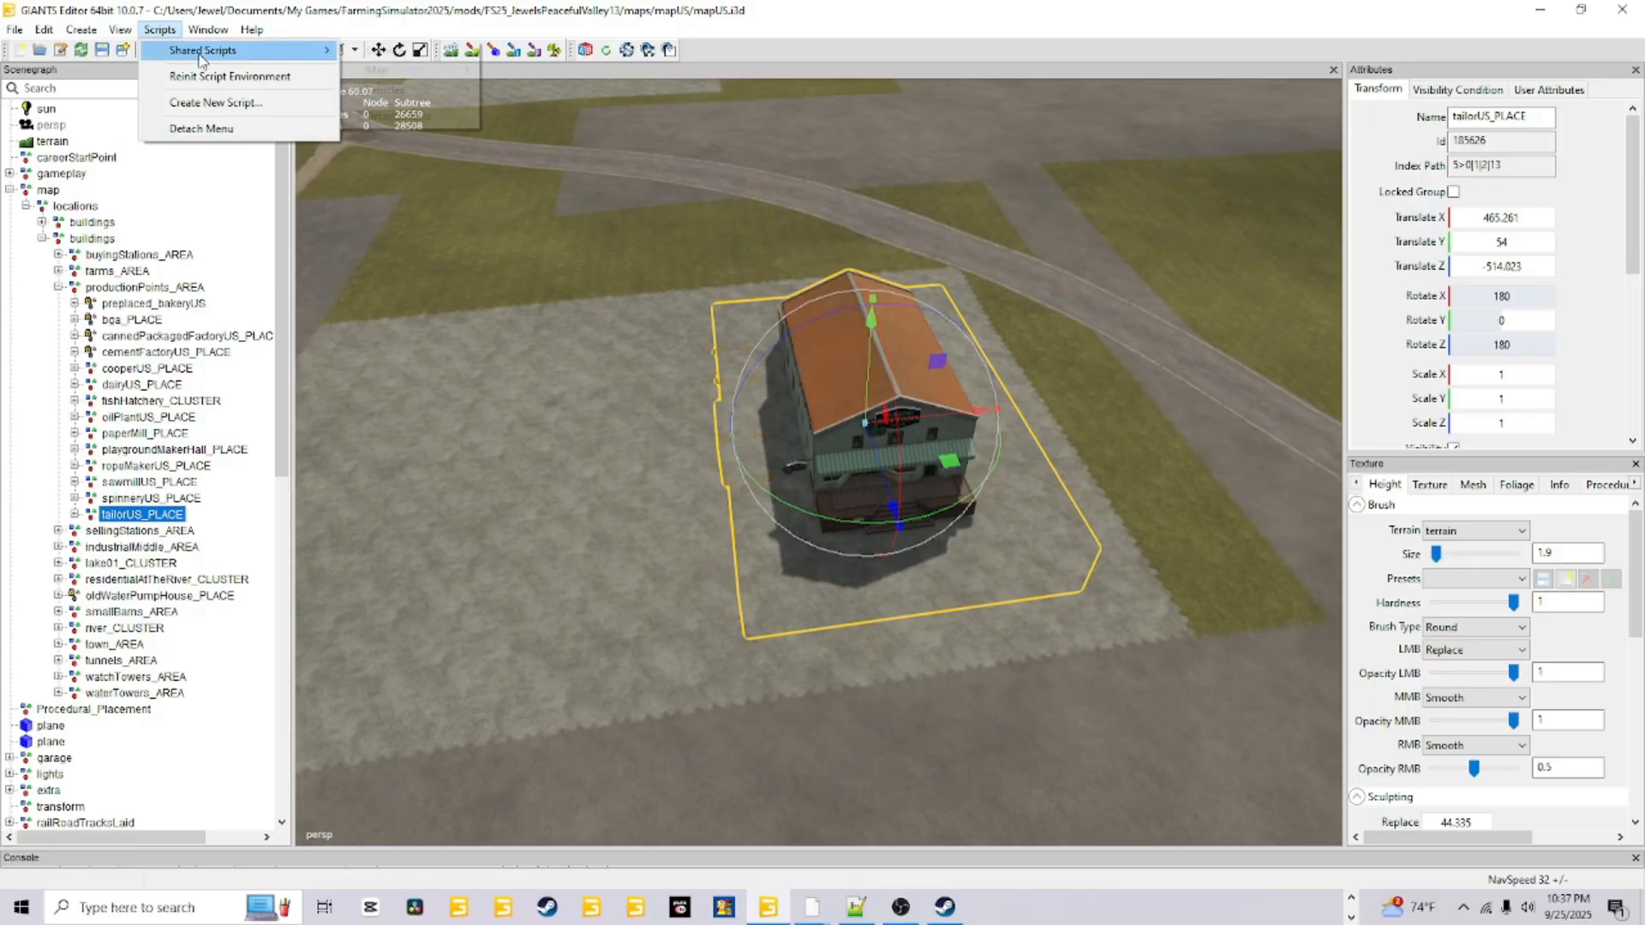
mouse_move(202, 52)
mouse_move(377, 69)
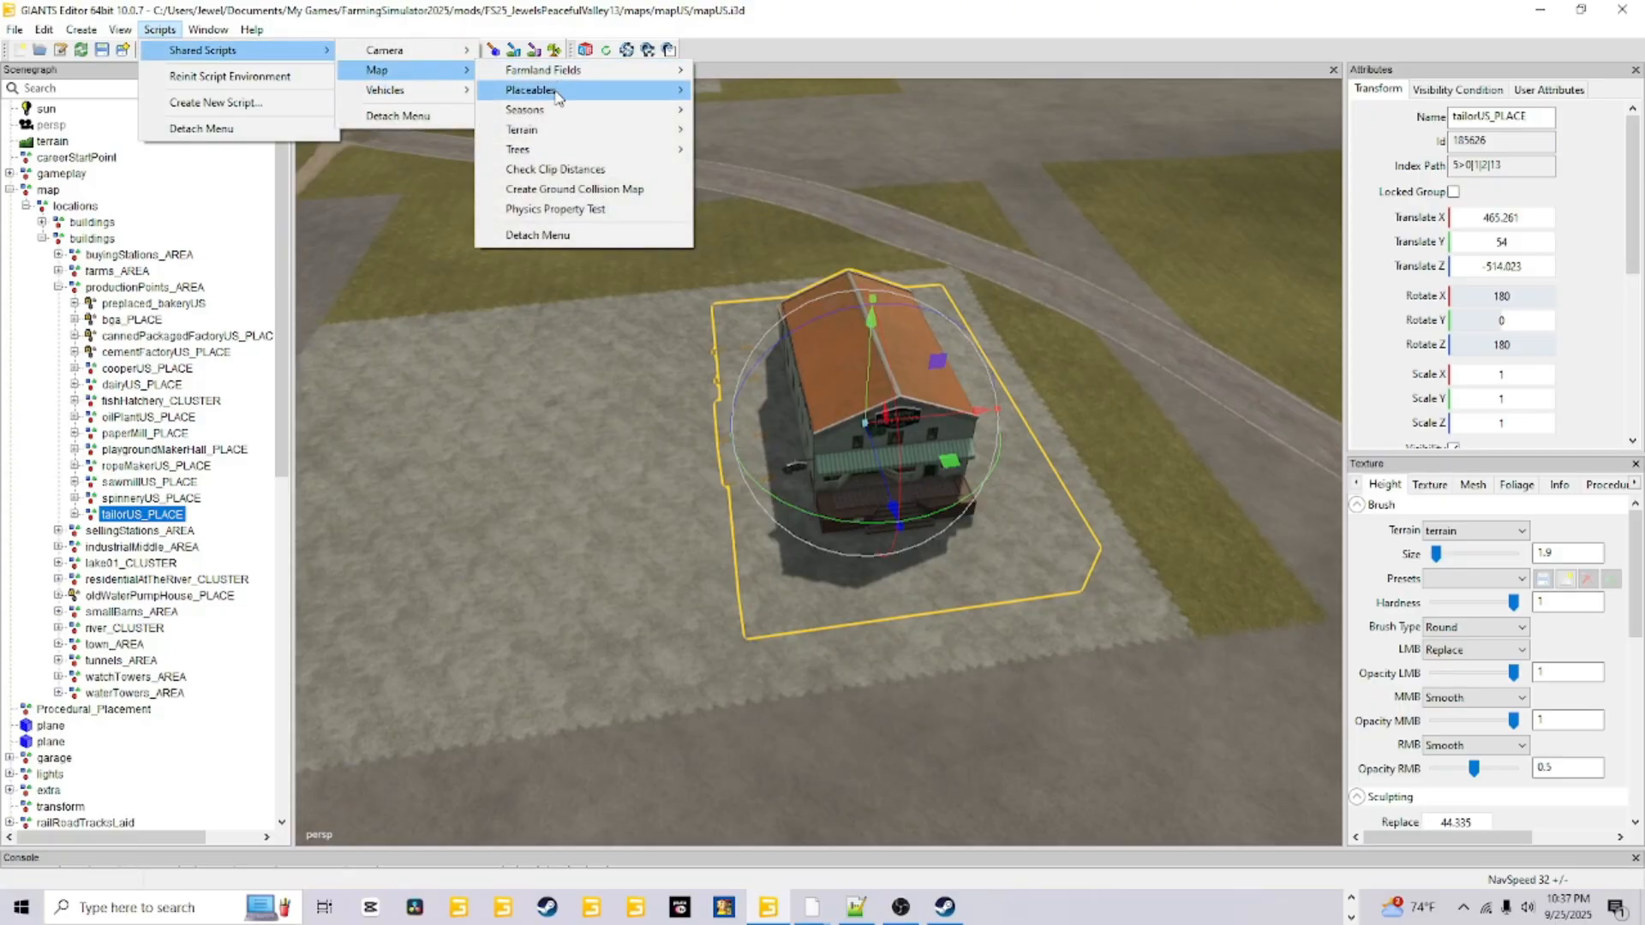
mouse_move(557, 93)
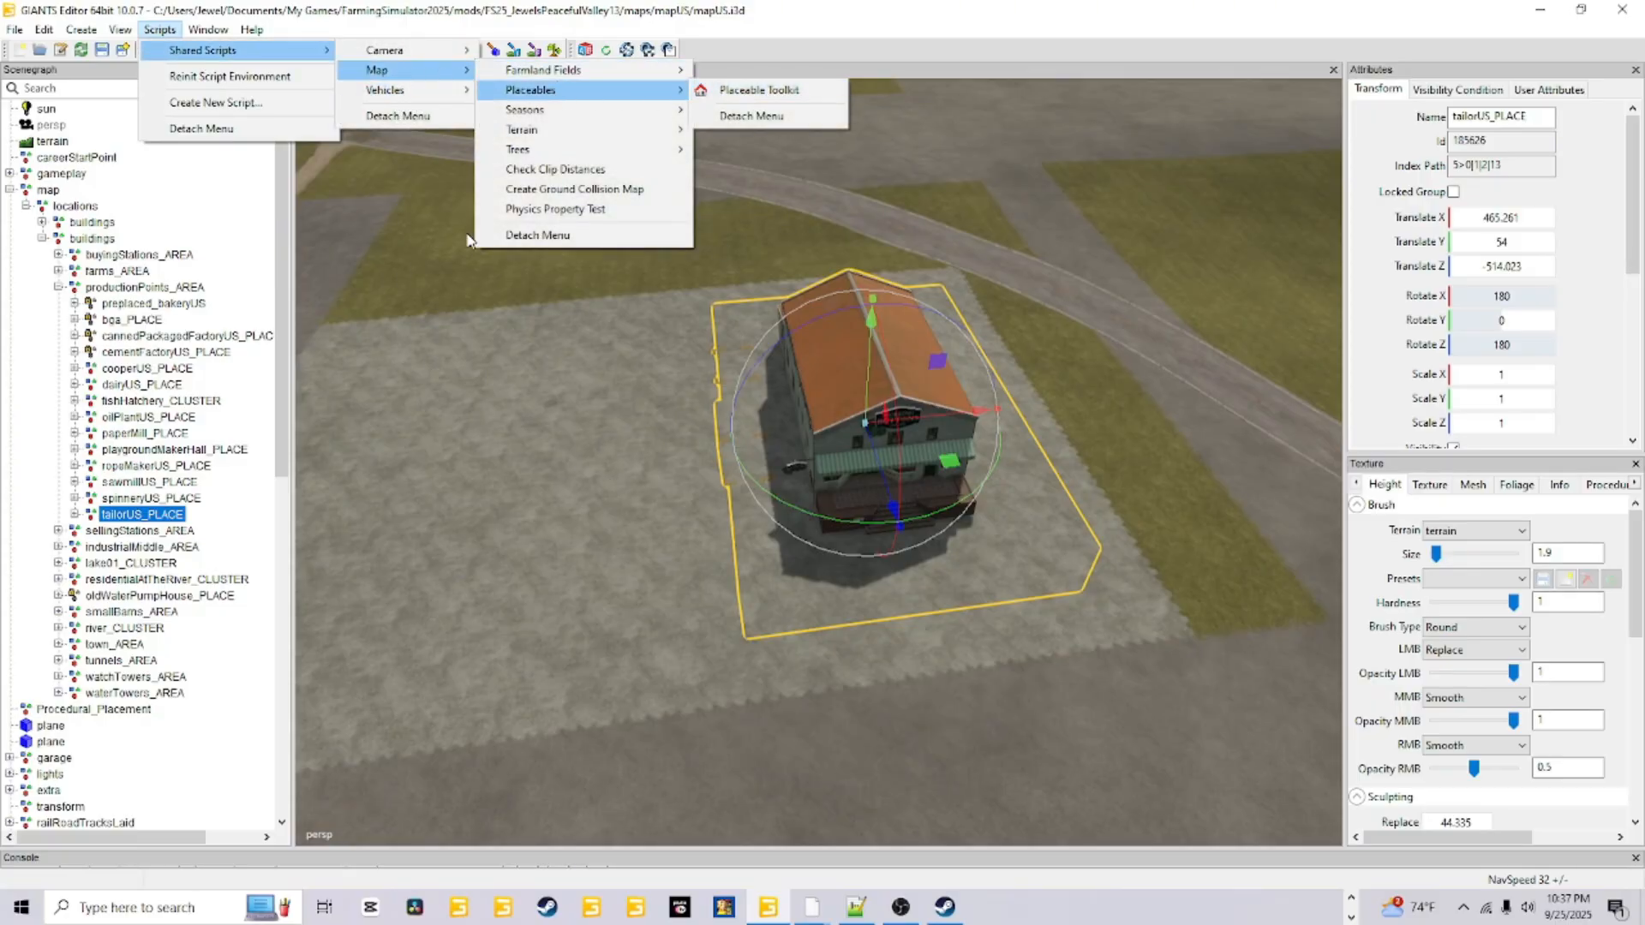
click(767, 92)
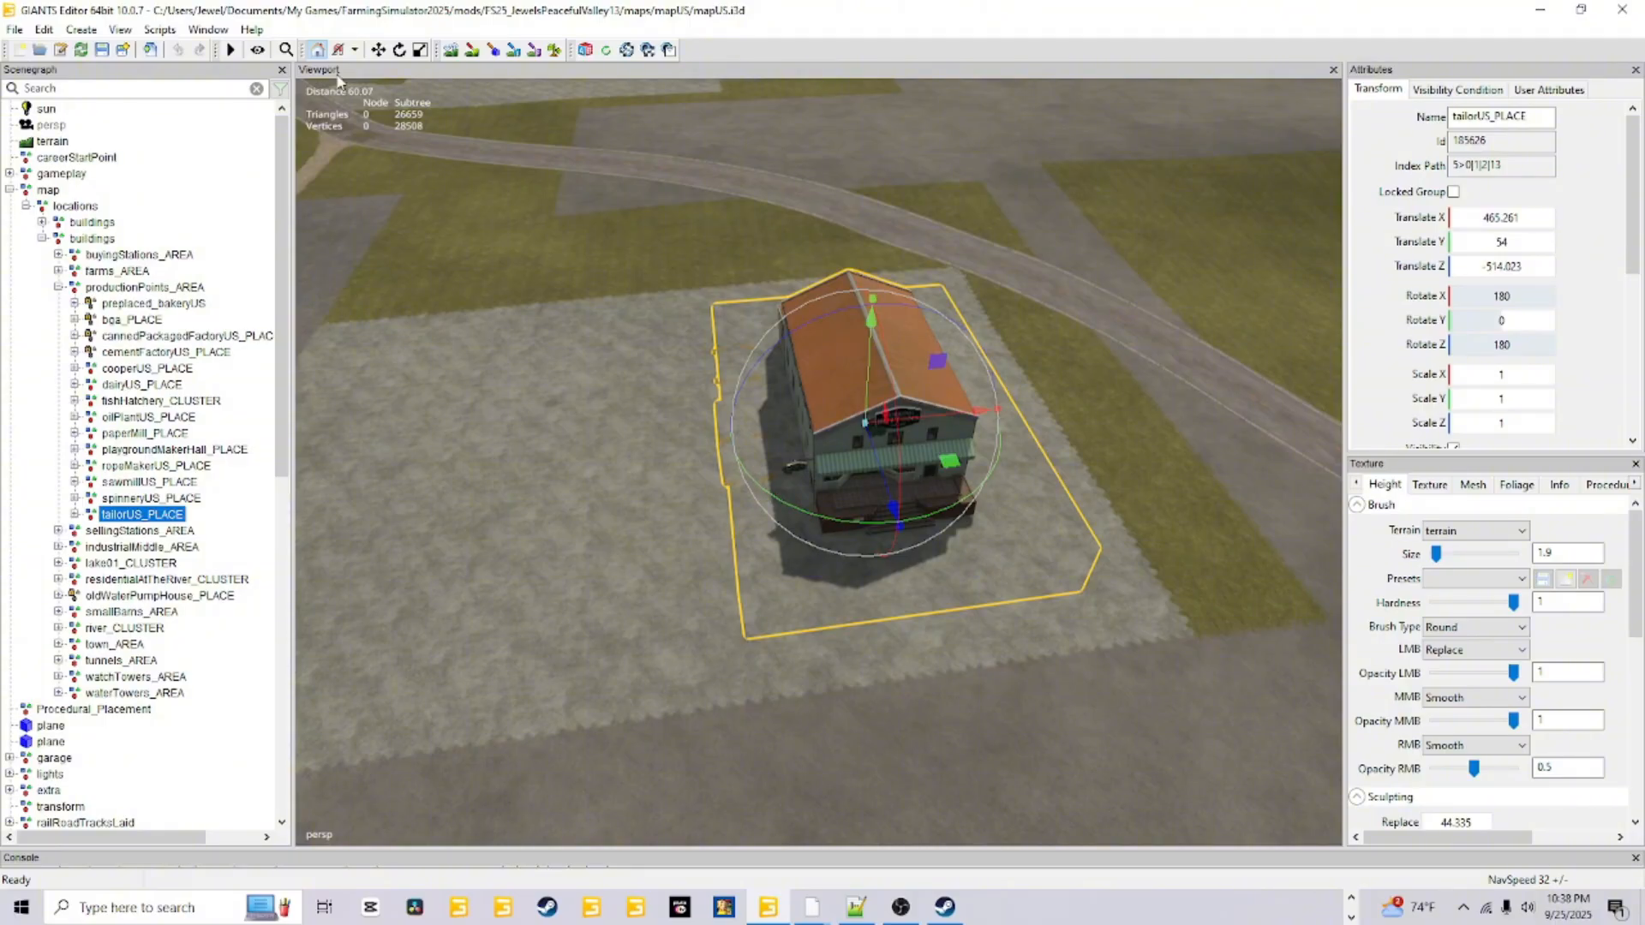
click(102, 49)
Switch to File Explorer and browse from Documents to the FS25_JewelsPeacefulValley13 mod's maps\mapUS\config folder
click(1351, 898)
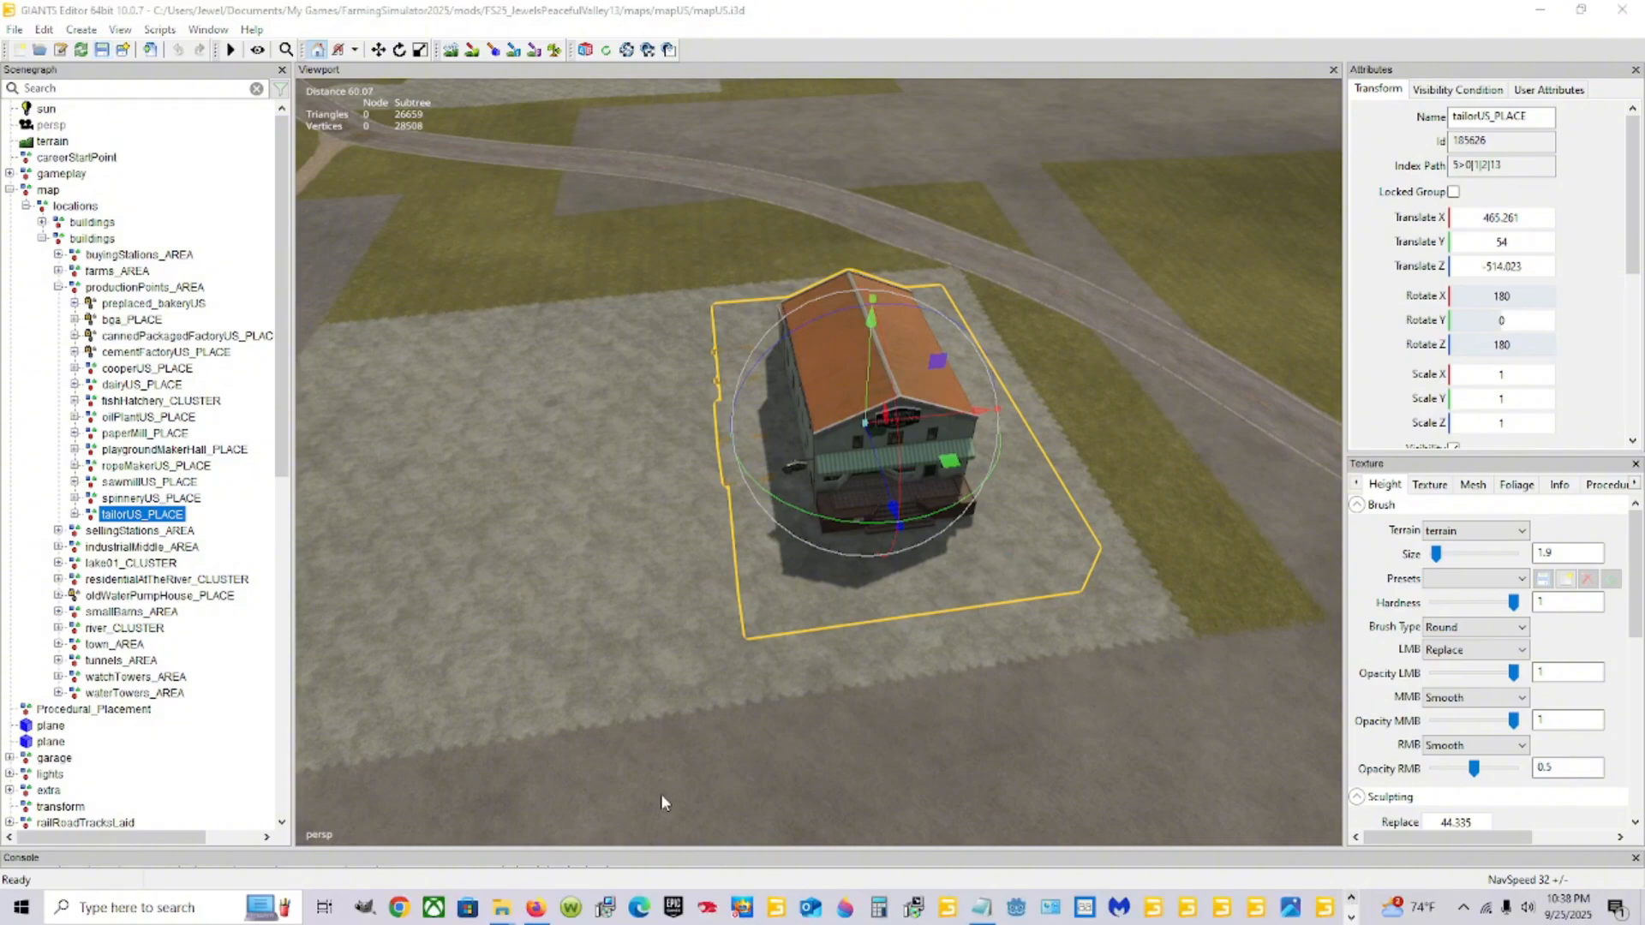
mouse_move(501, 914)
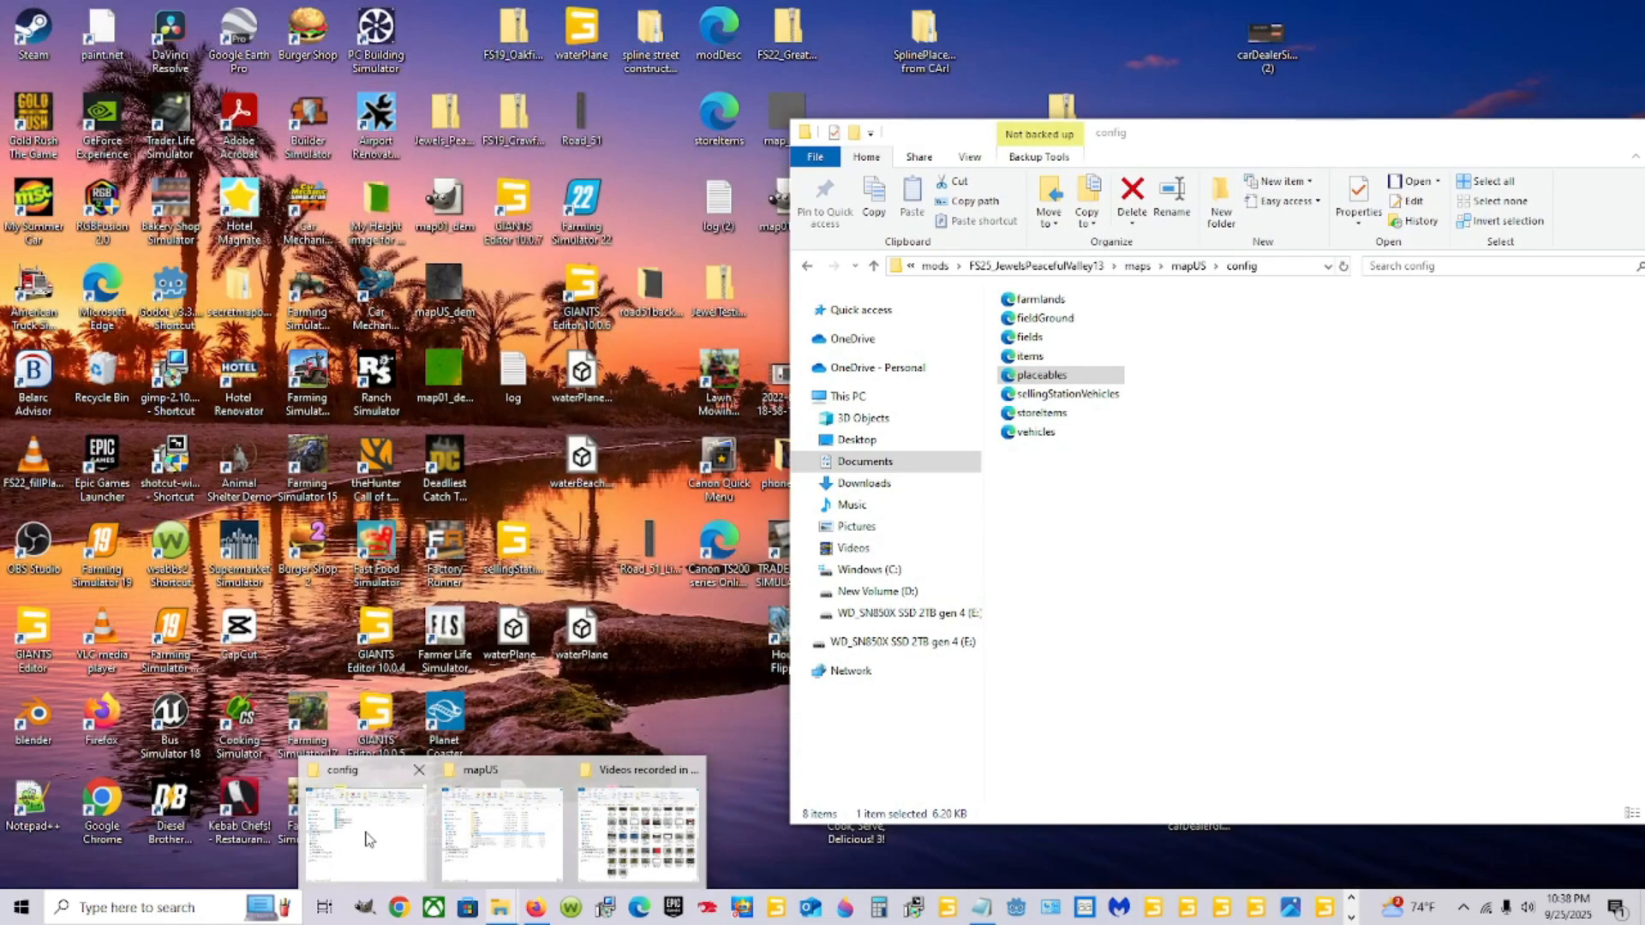
click(373, 821)
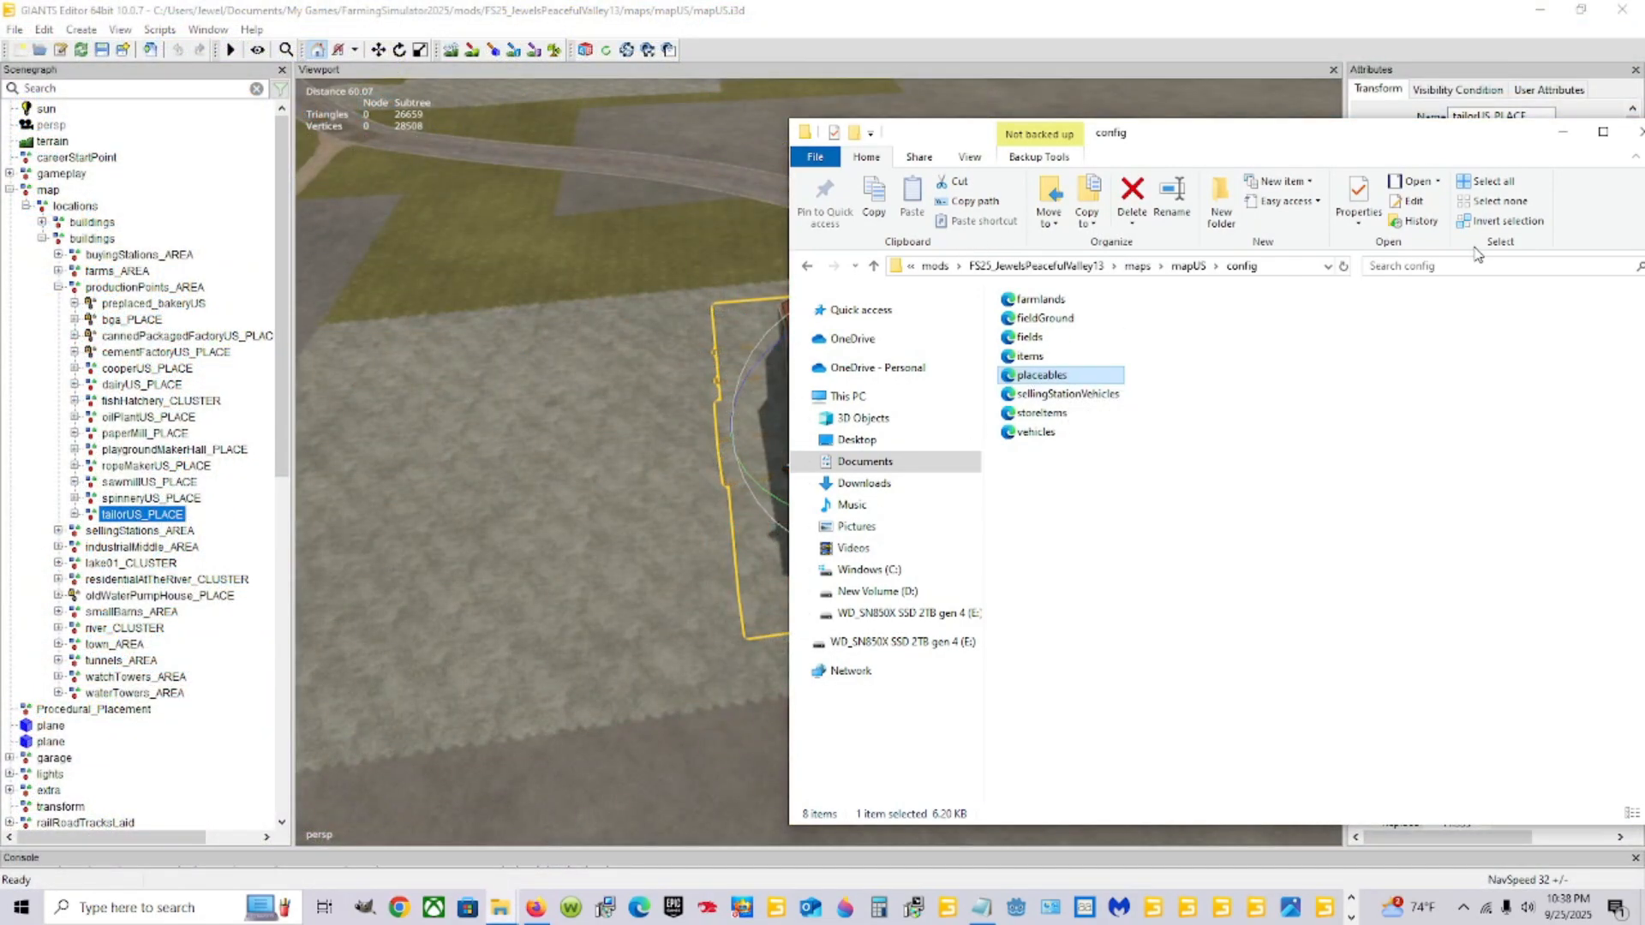
click(950, 467)
double_click(951, 744)
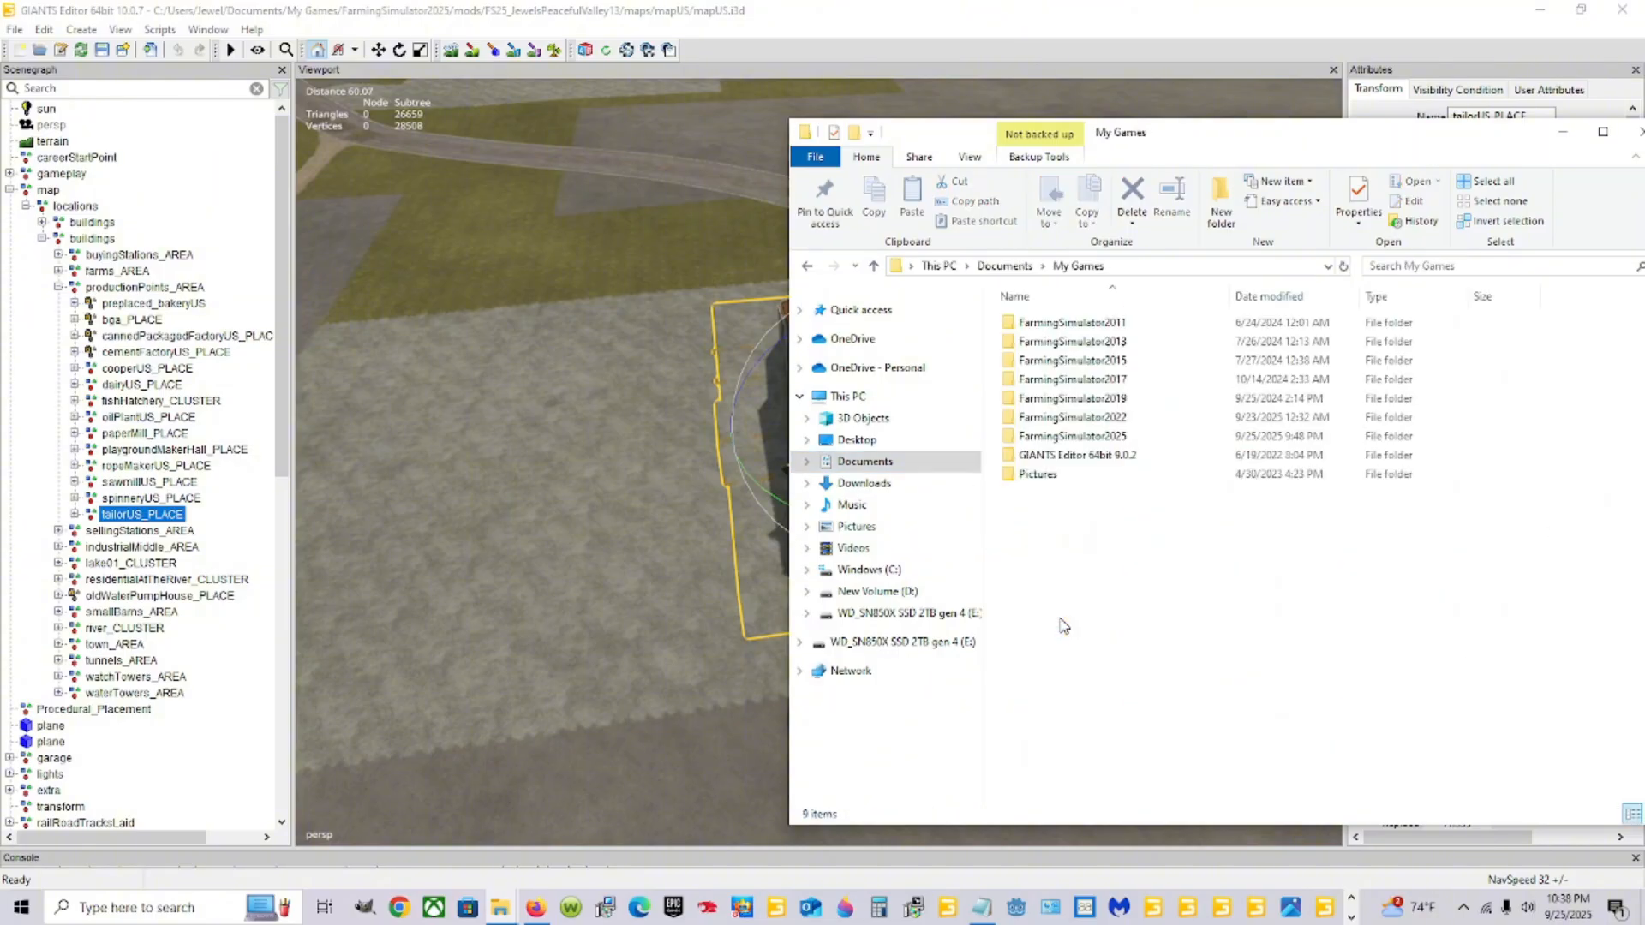
click(1099, 444)
double_click(1097, 437)
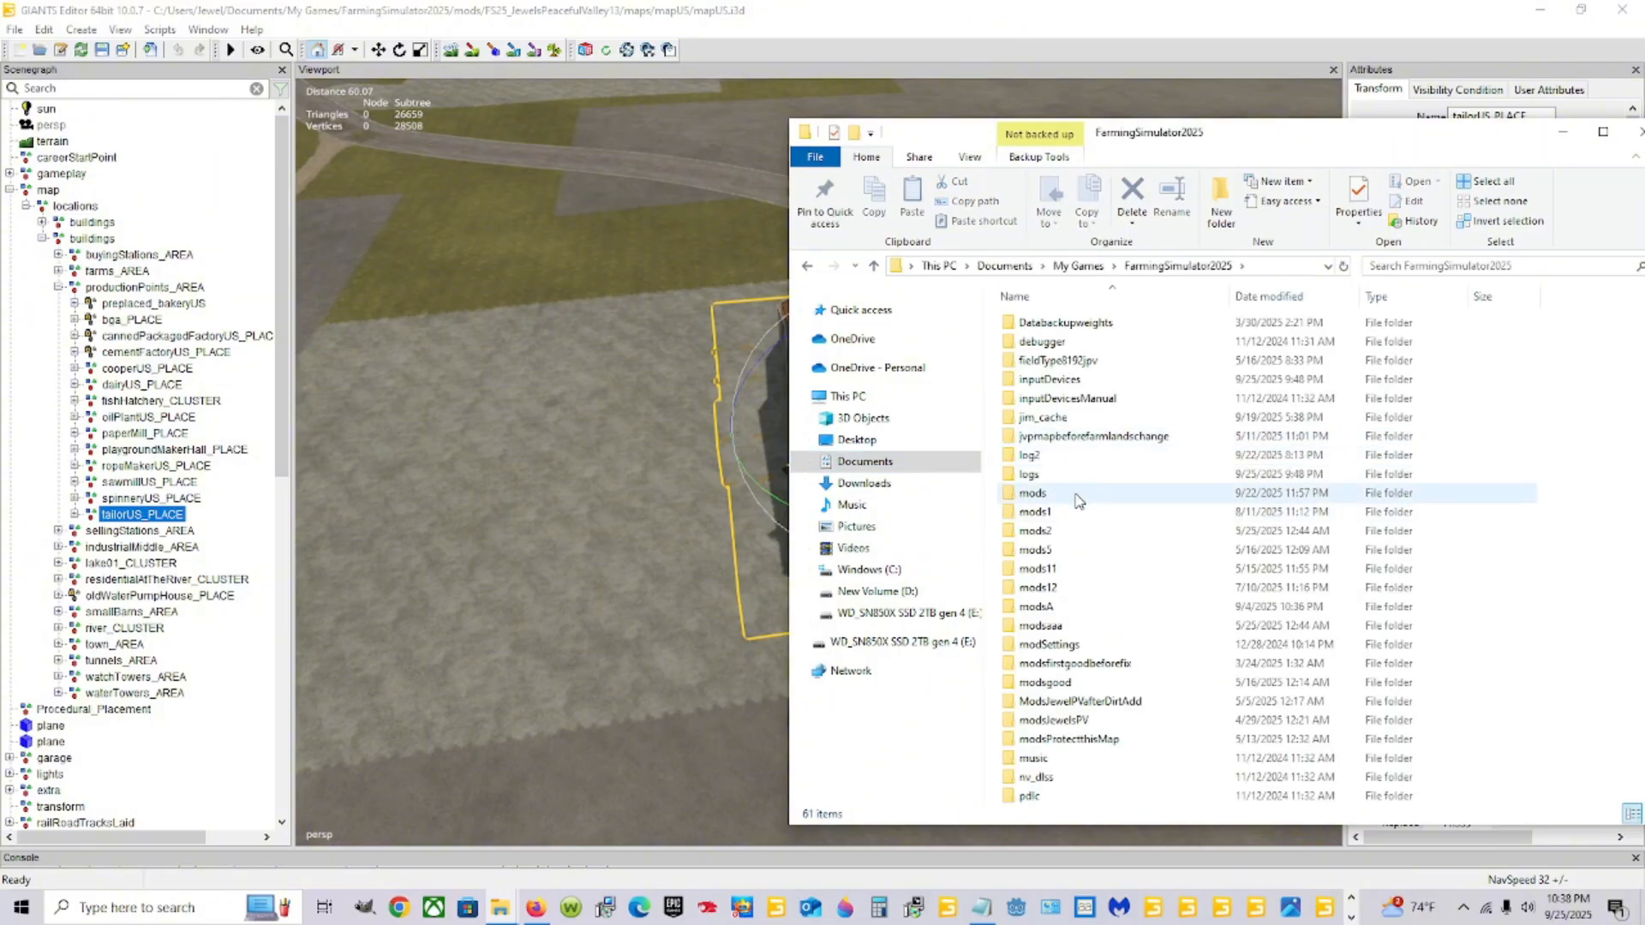
double_click(1073, 495)
double_click(1097, 342)
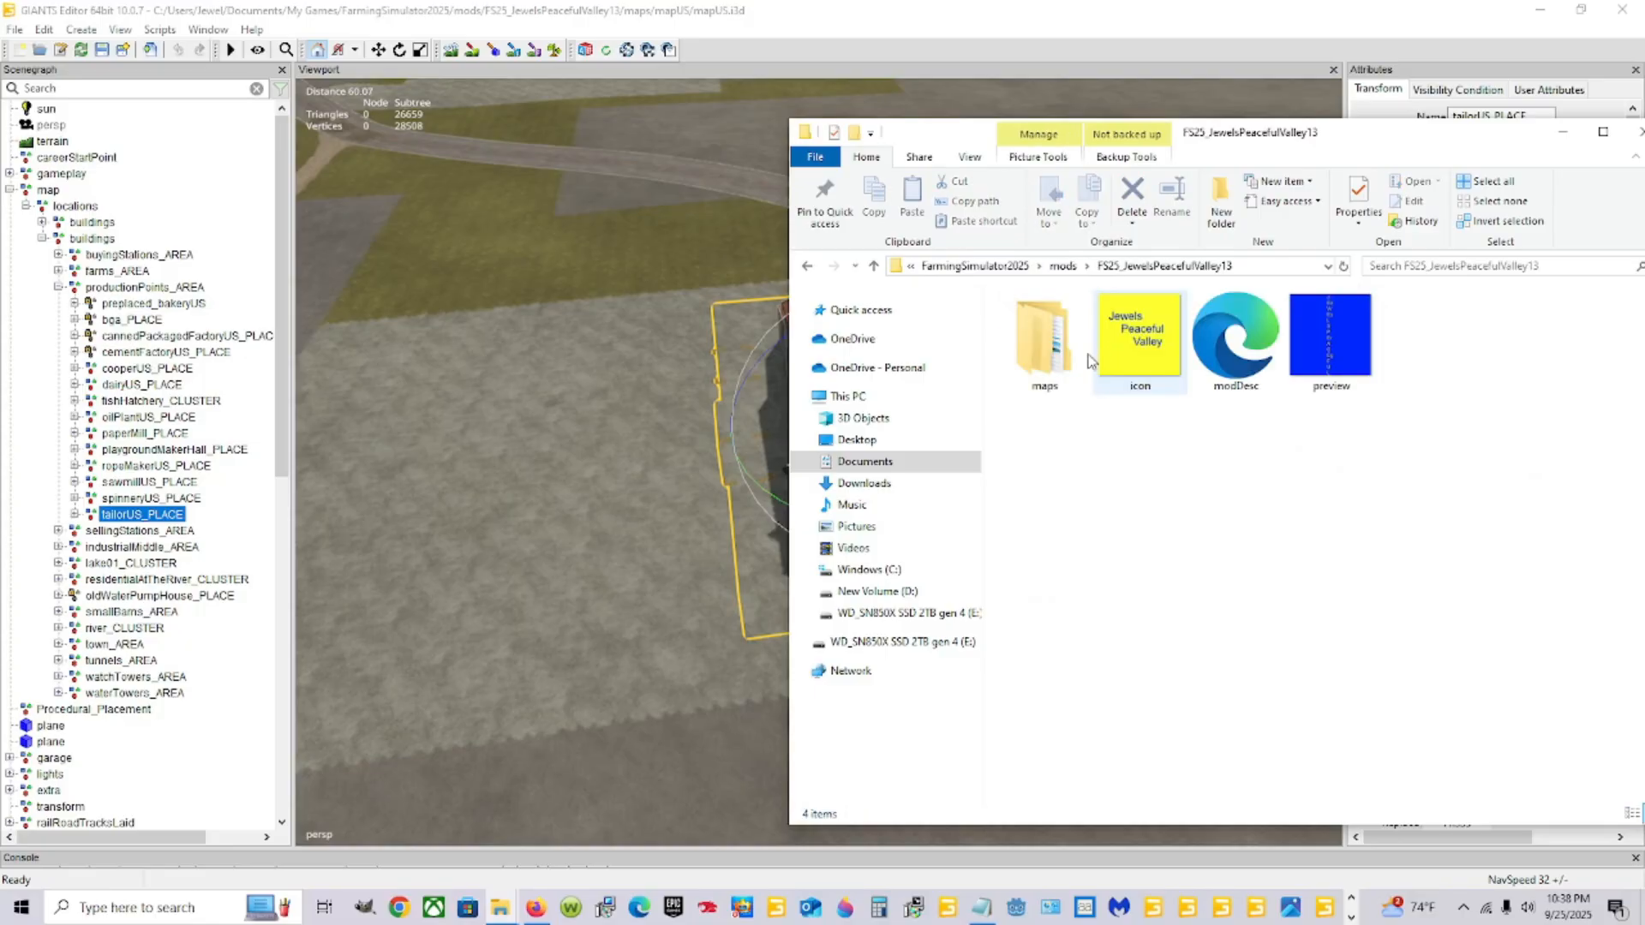
double_click(1105, 347)
double_click(1073, 331)
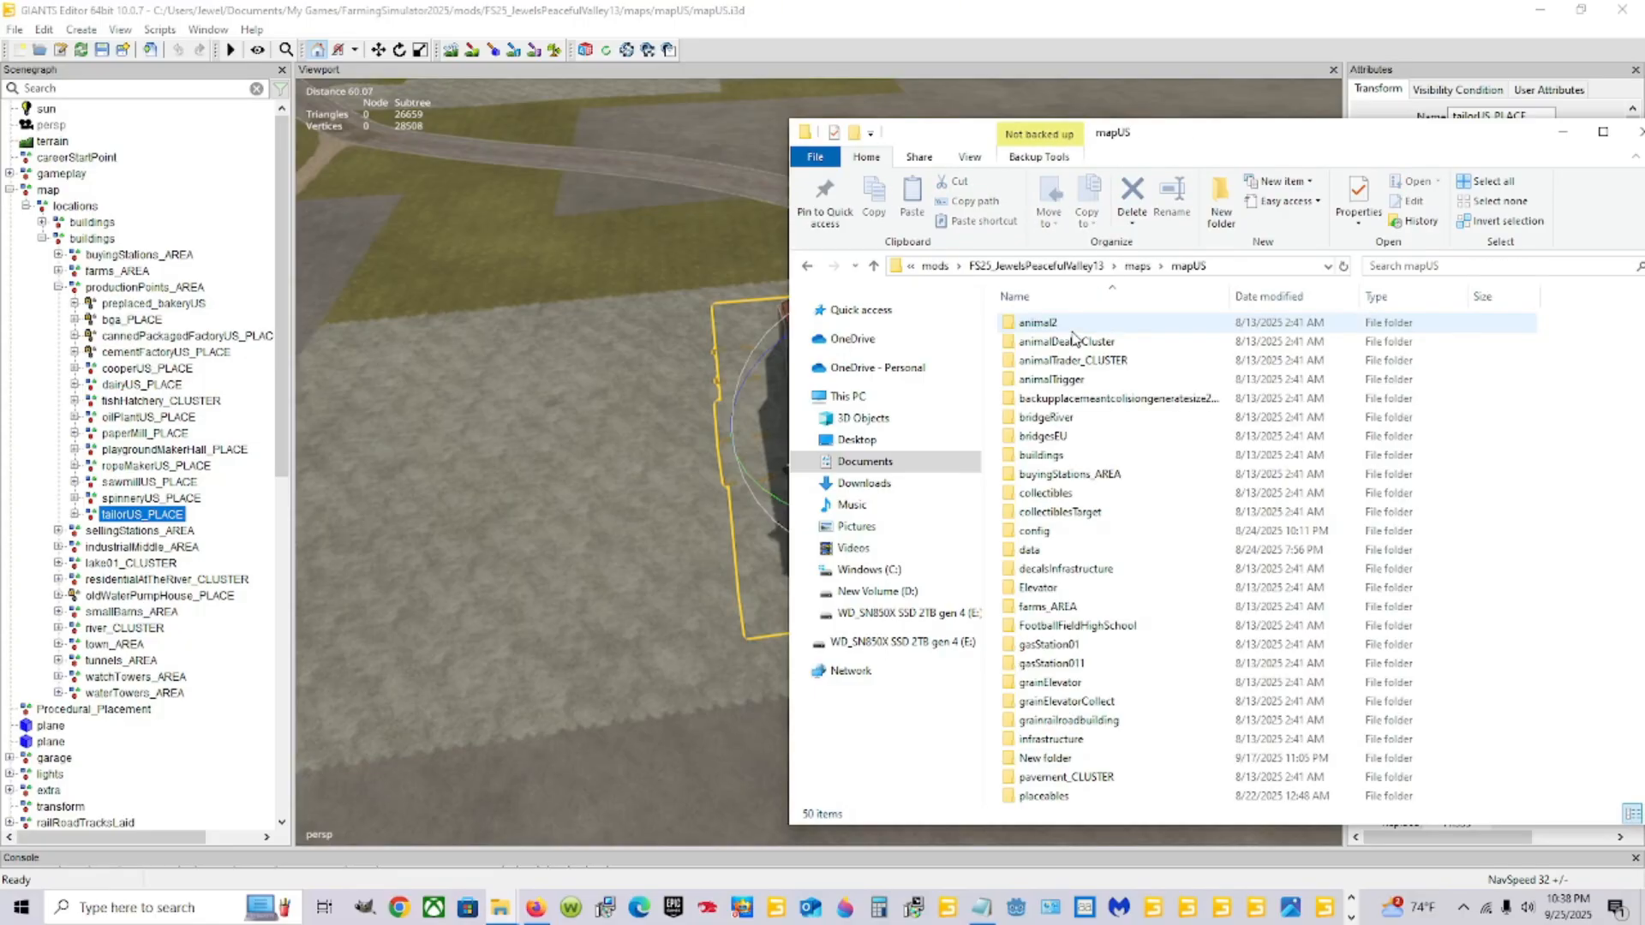
double_click(1088, 532)
Open the mod map's placeables file from the config folder in Notepad++
click(1035, 382)
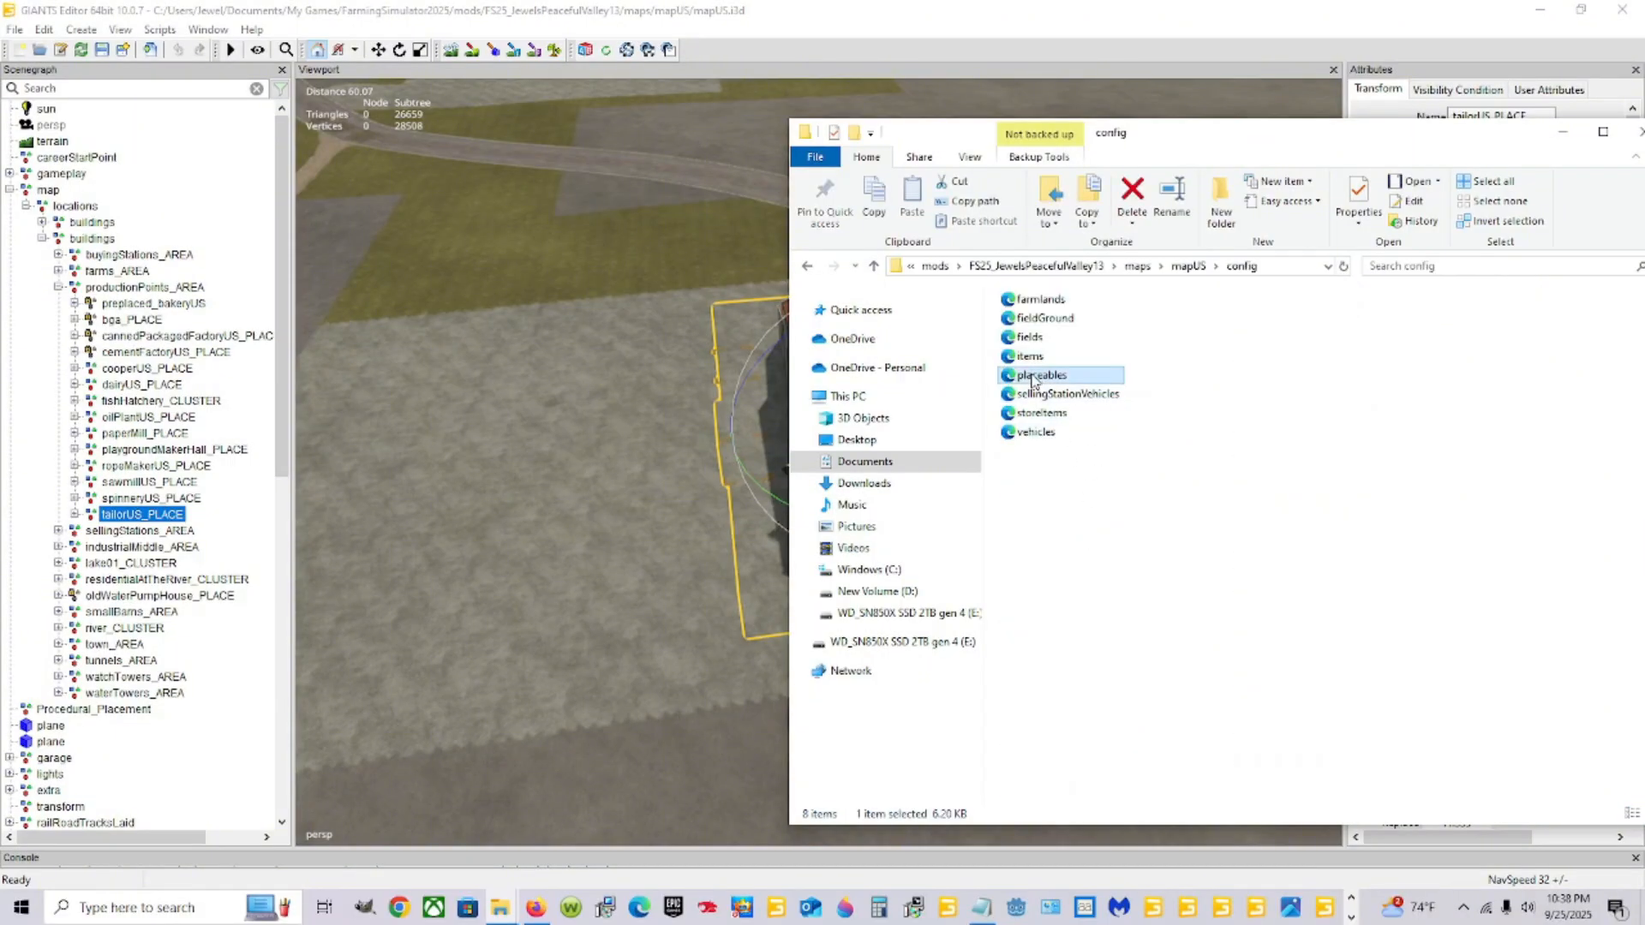
right_click(1035, 382)
click(1129, 439)
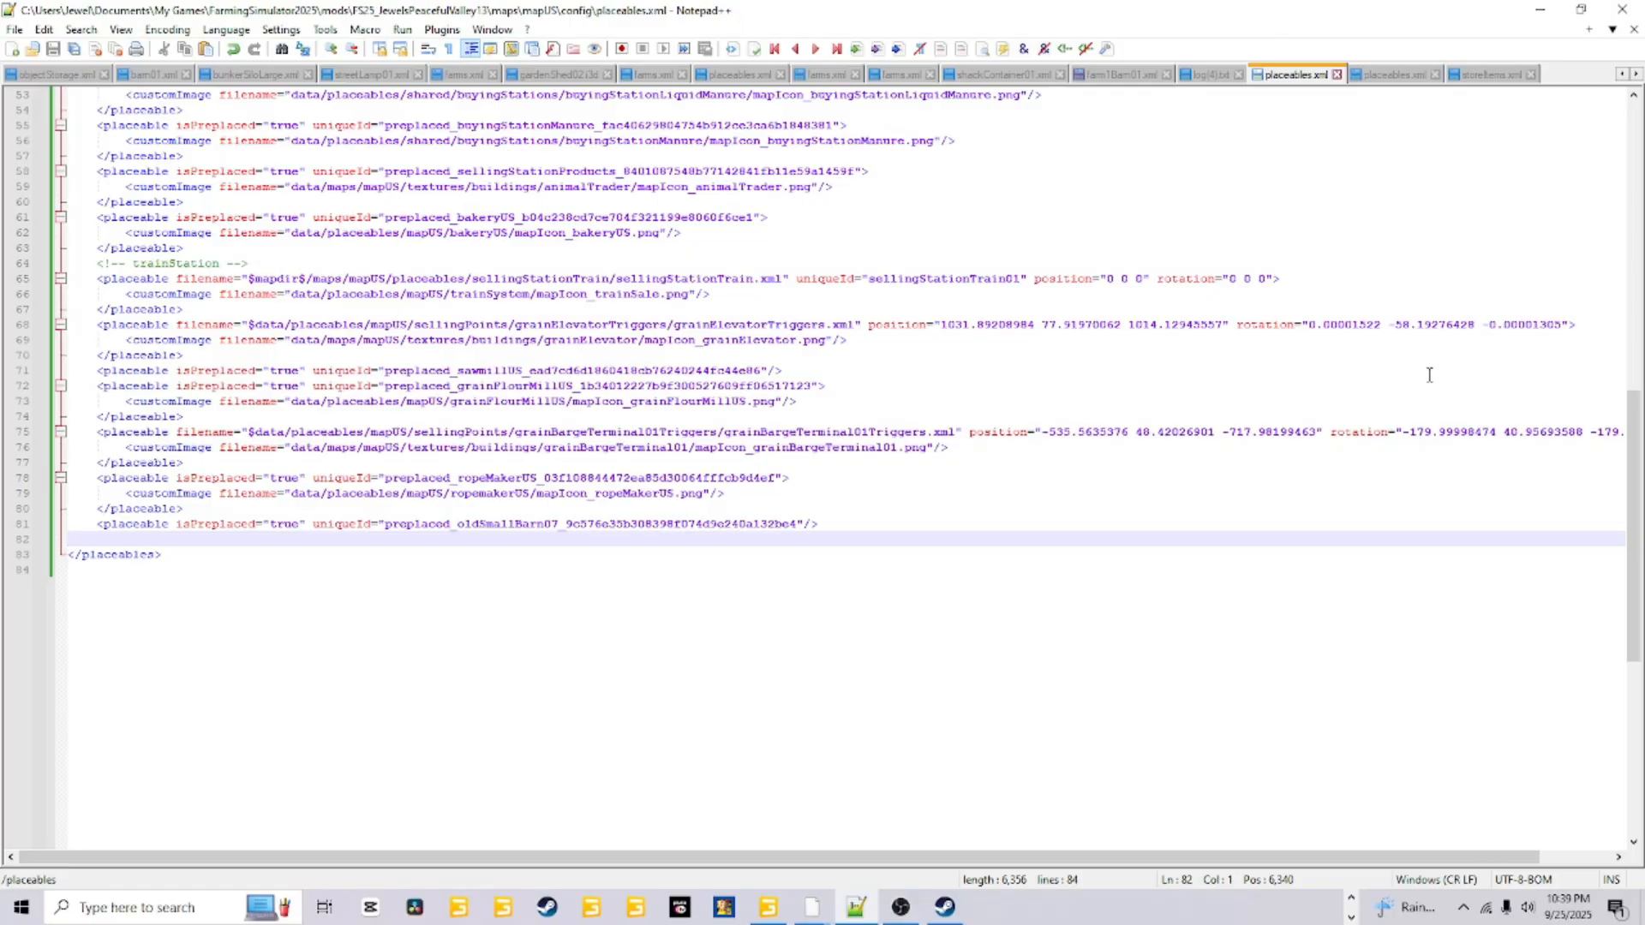
Open the base game's placeables file from Farming Simulator 25\data\maps\mapUS\config in Notepad++
click(1351, 898)
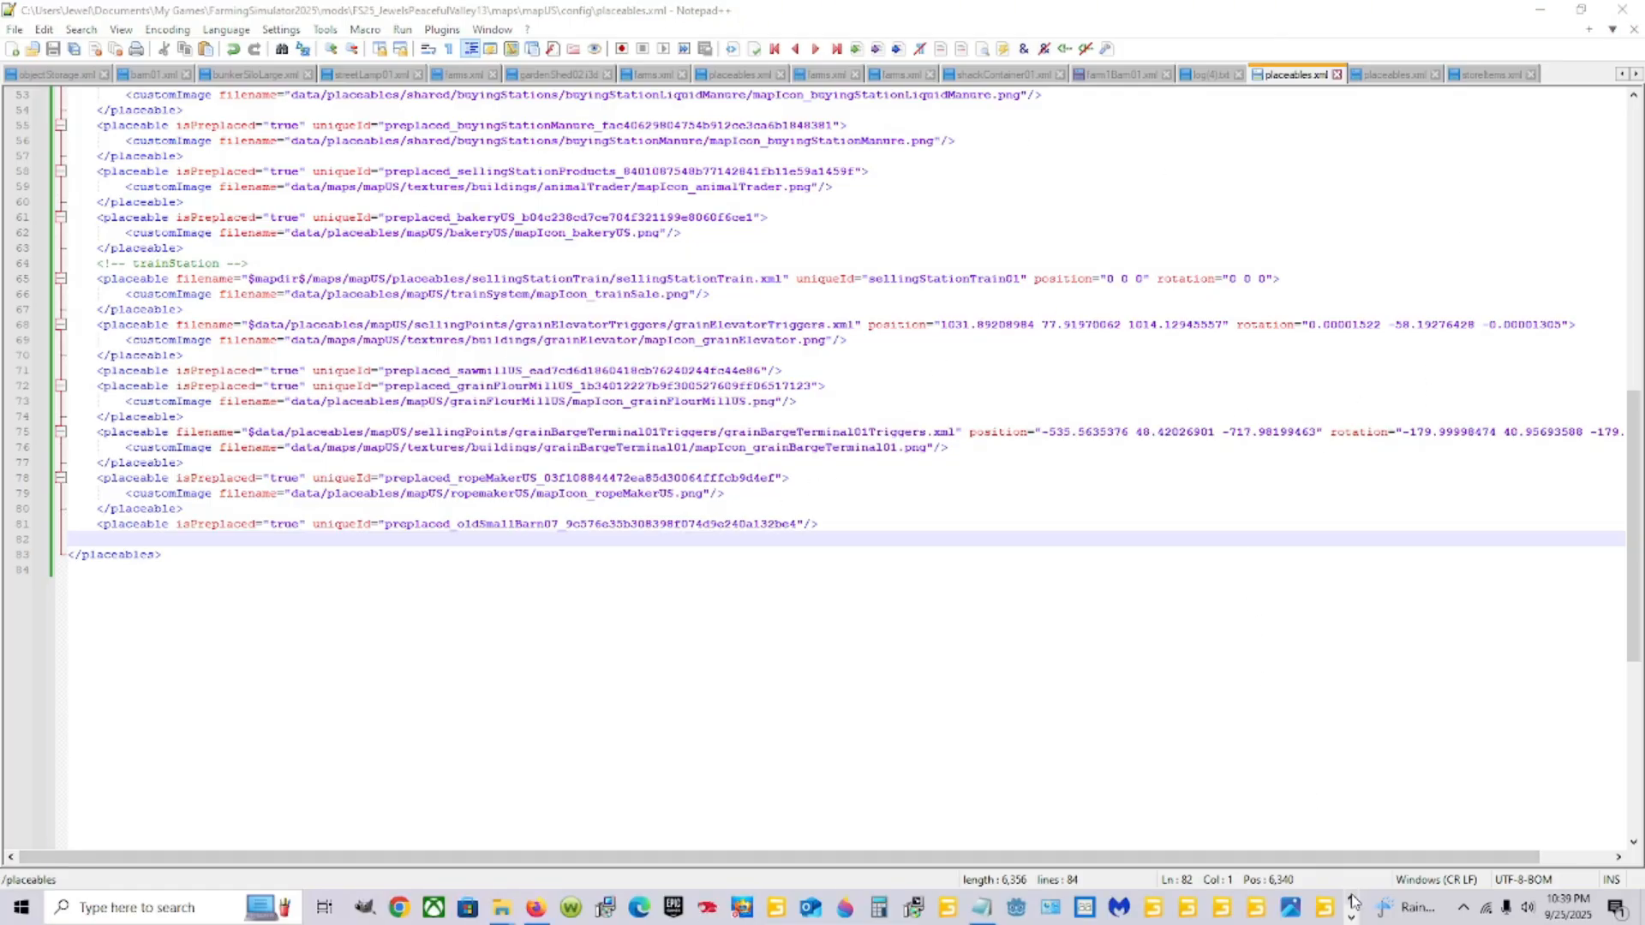
mouse_move(511, 907)
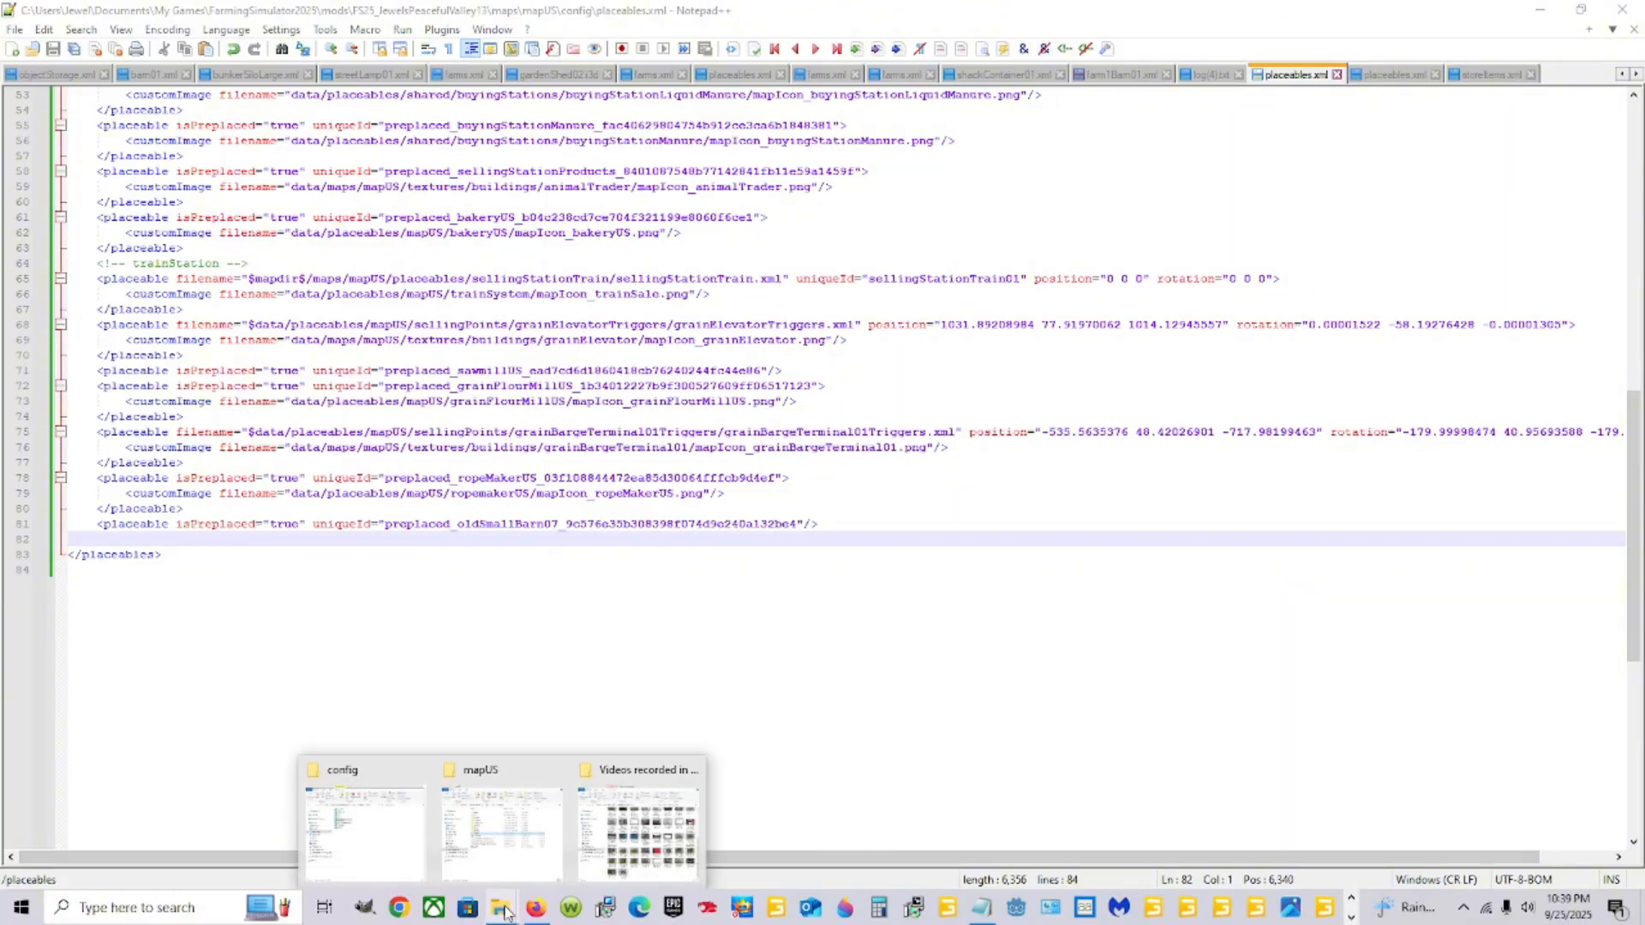
click(509, 843)
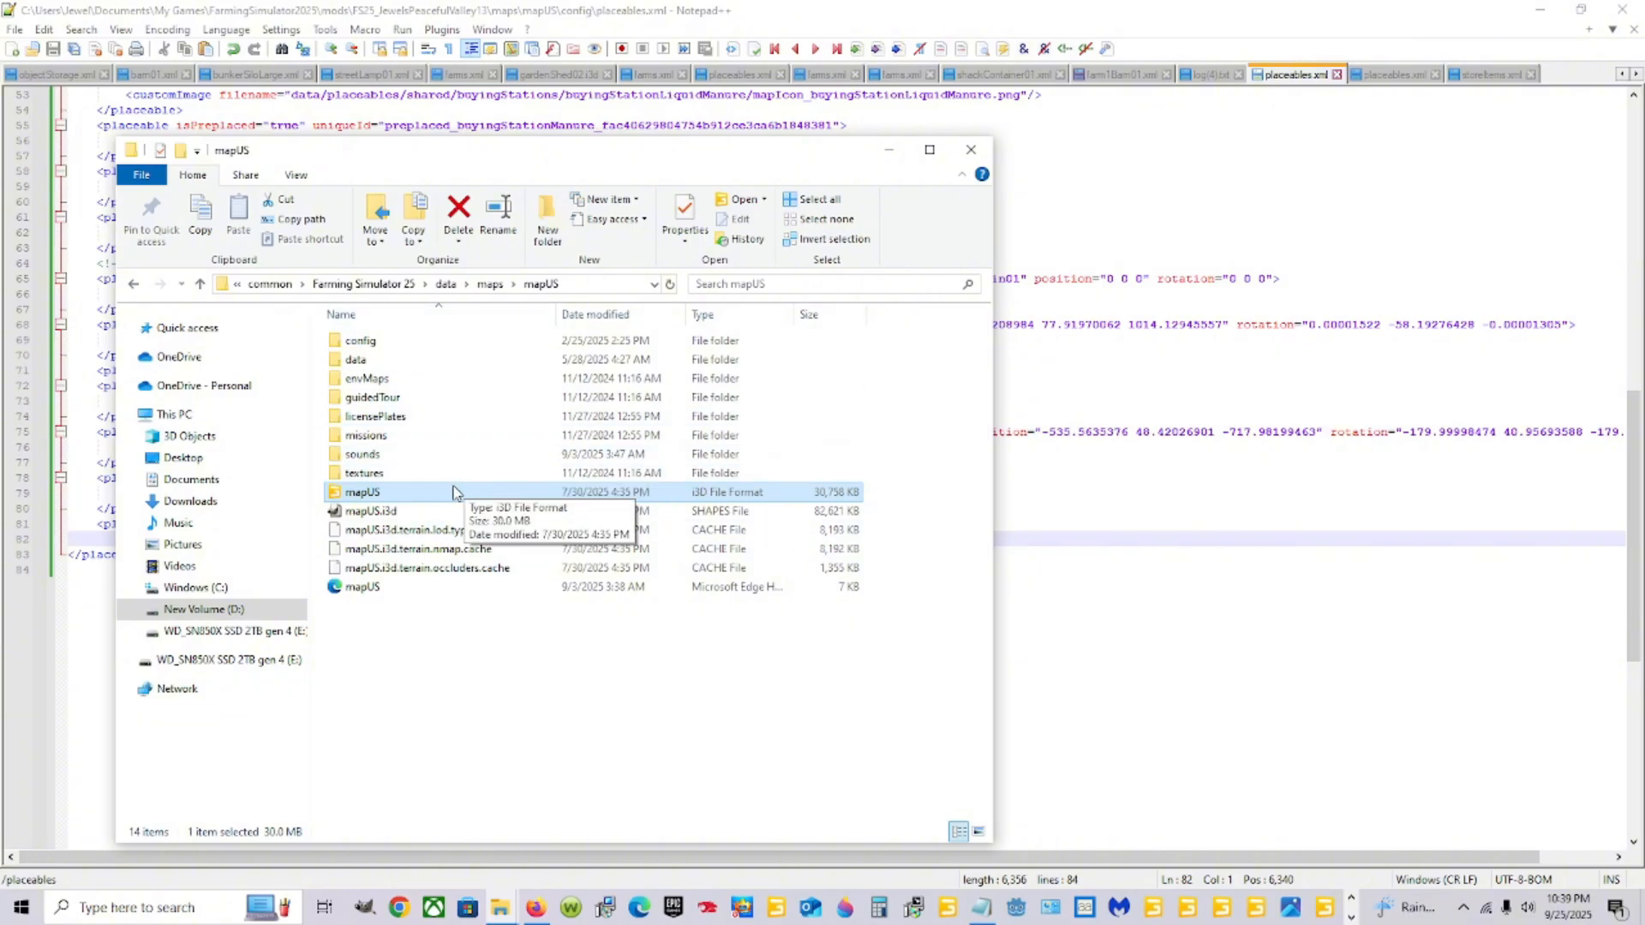
double_click(426, 340)
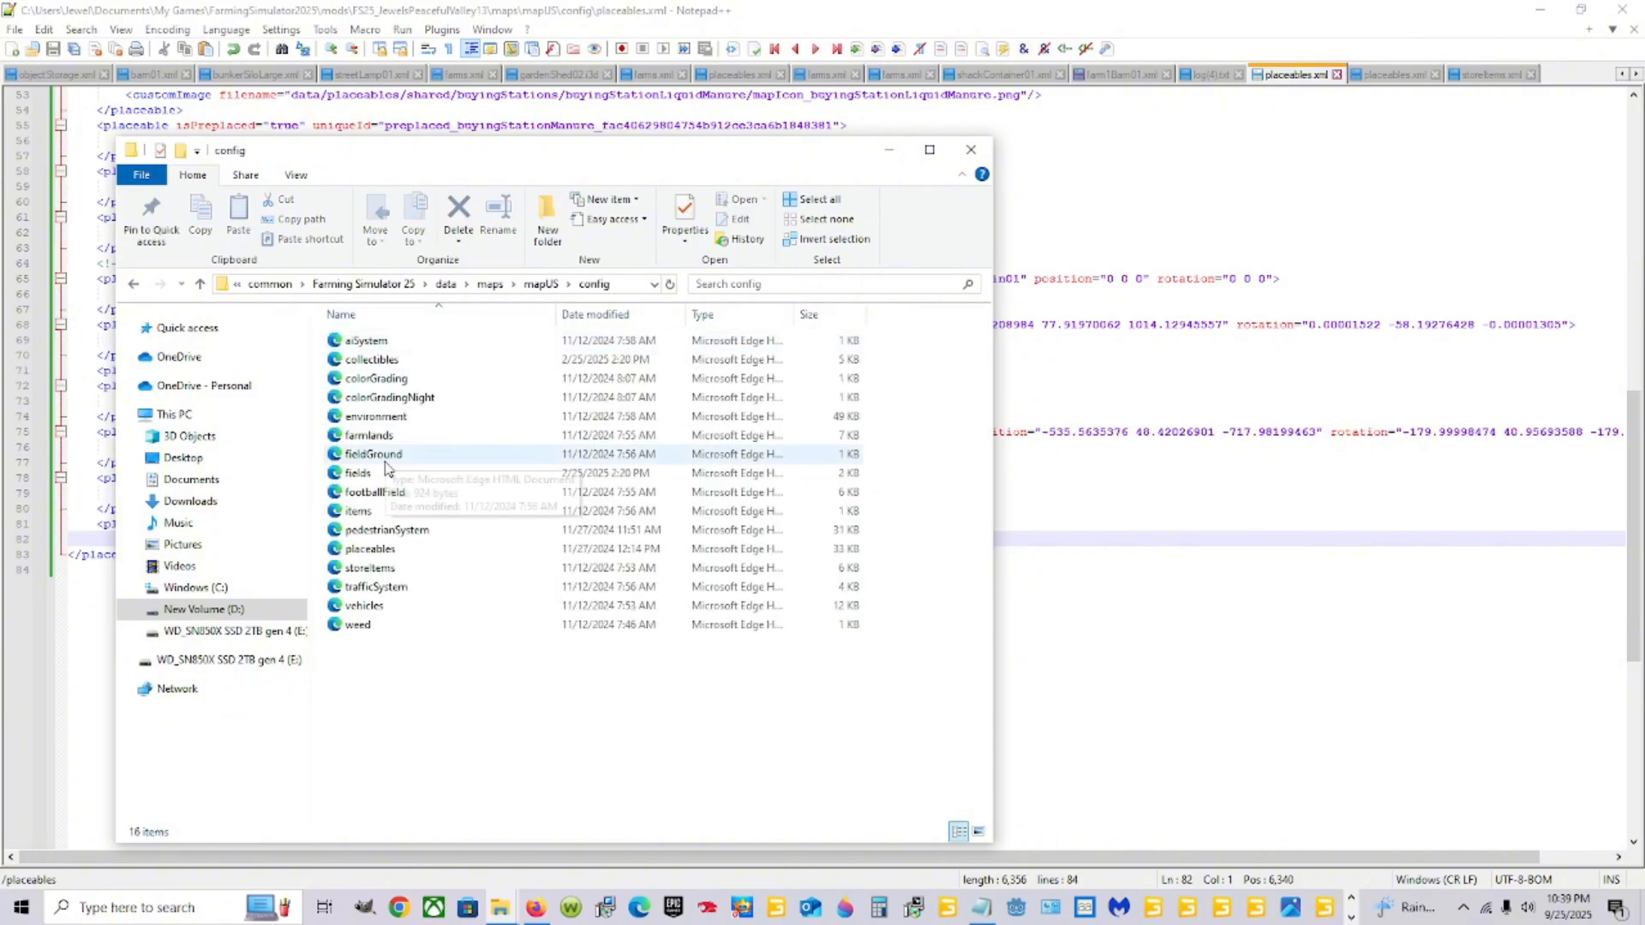
click(374, 549)
right_click(431, 550)
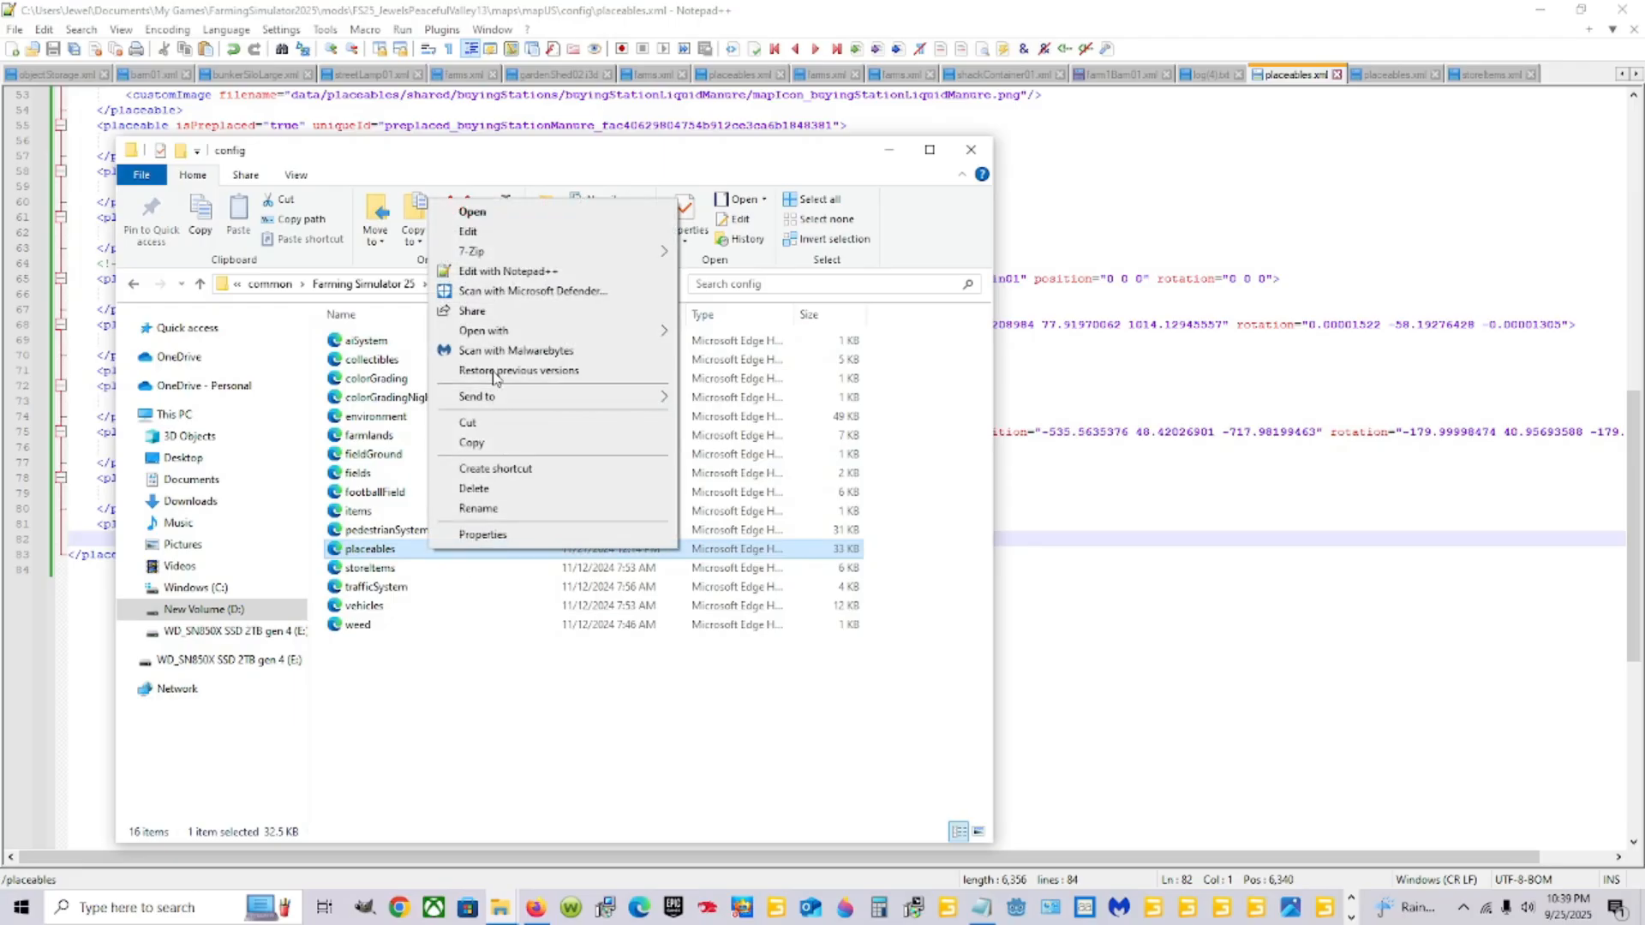
click(492, 271)
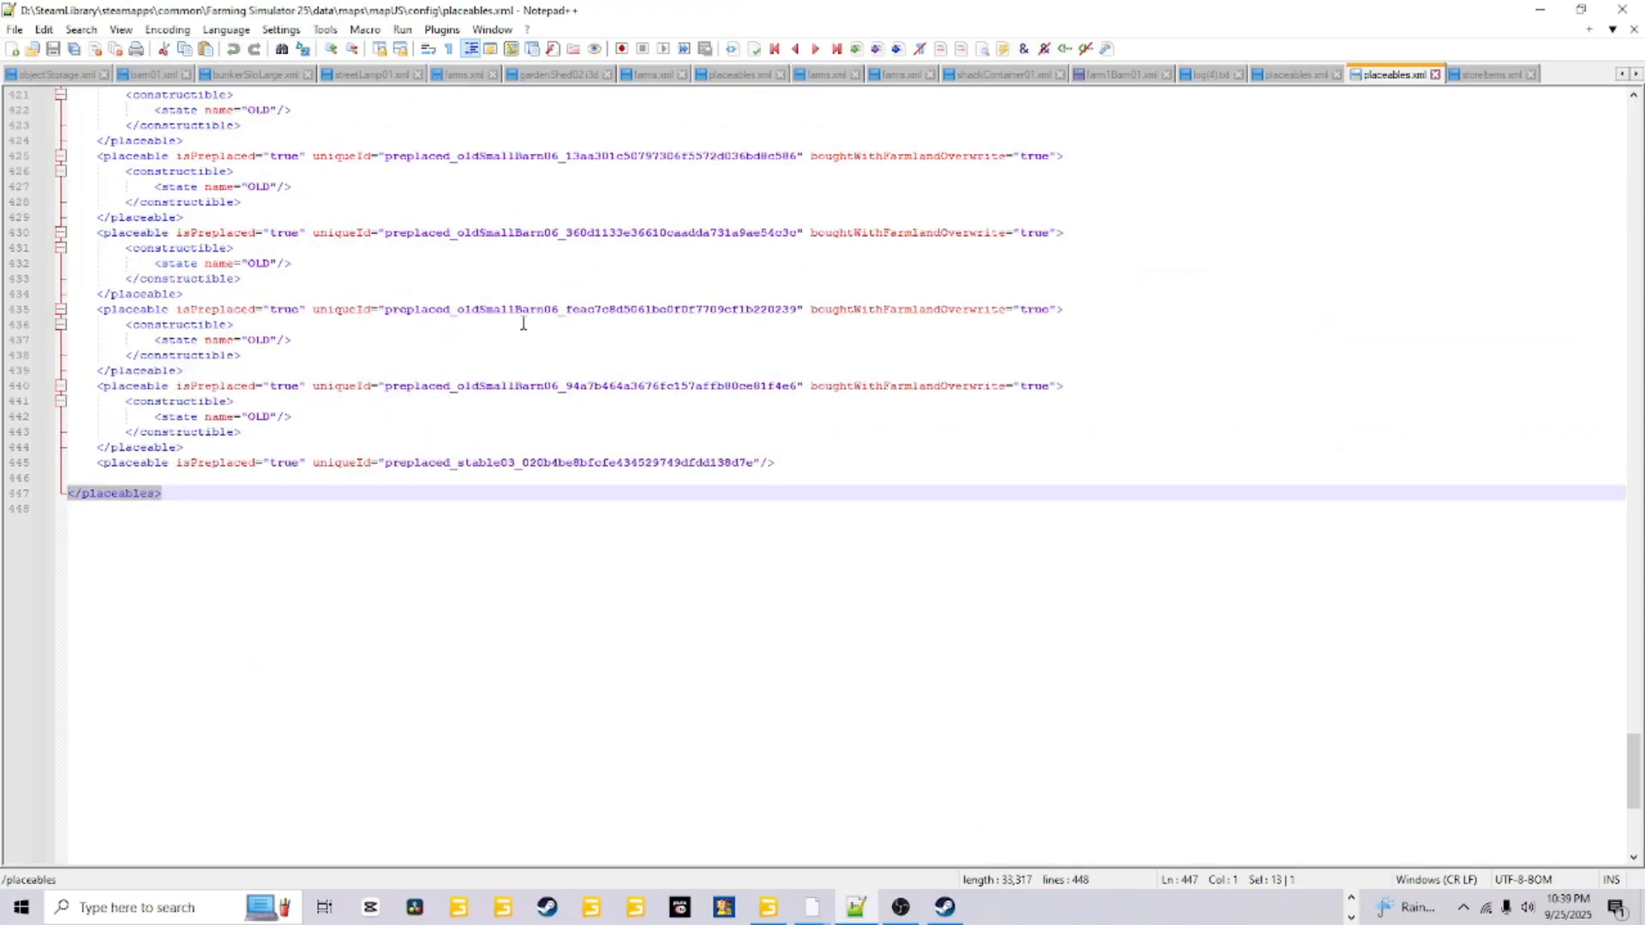
Search the base game's placeables.xml for "tailor" to locate the preplaced tailorUS entry
scroll(523, 550, up, 20)
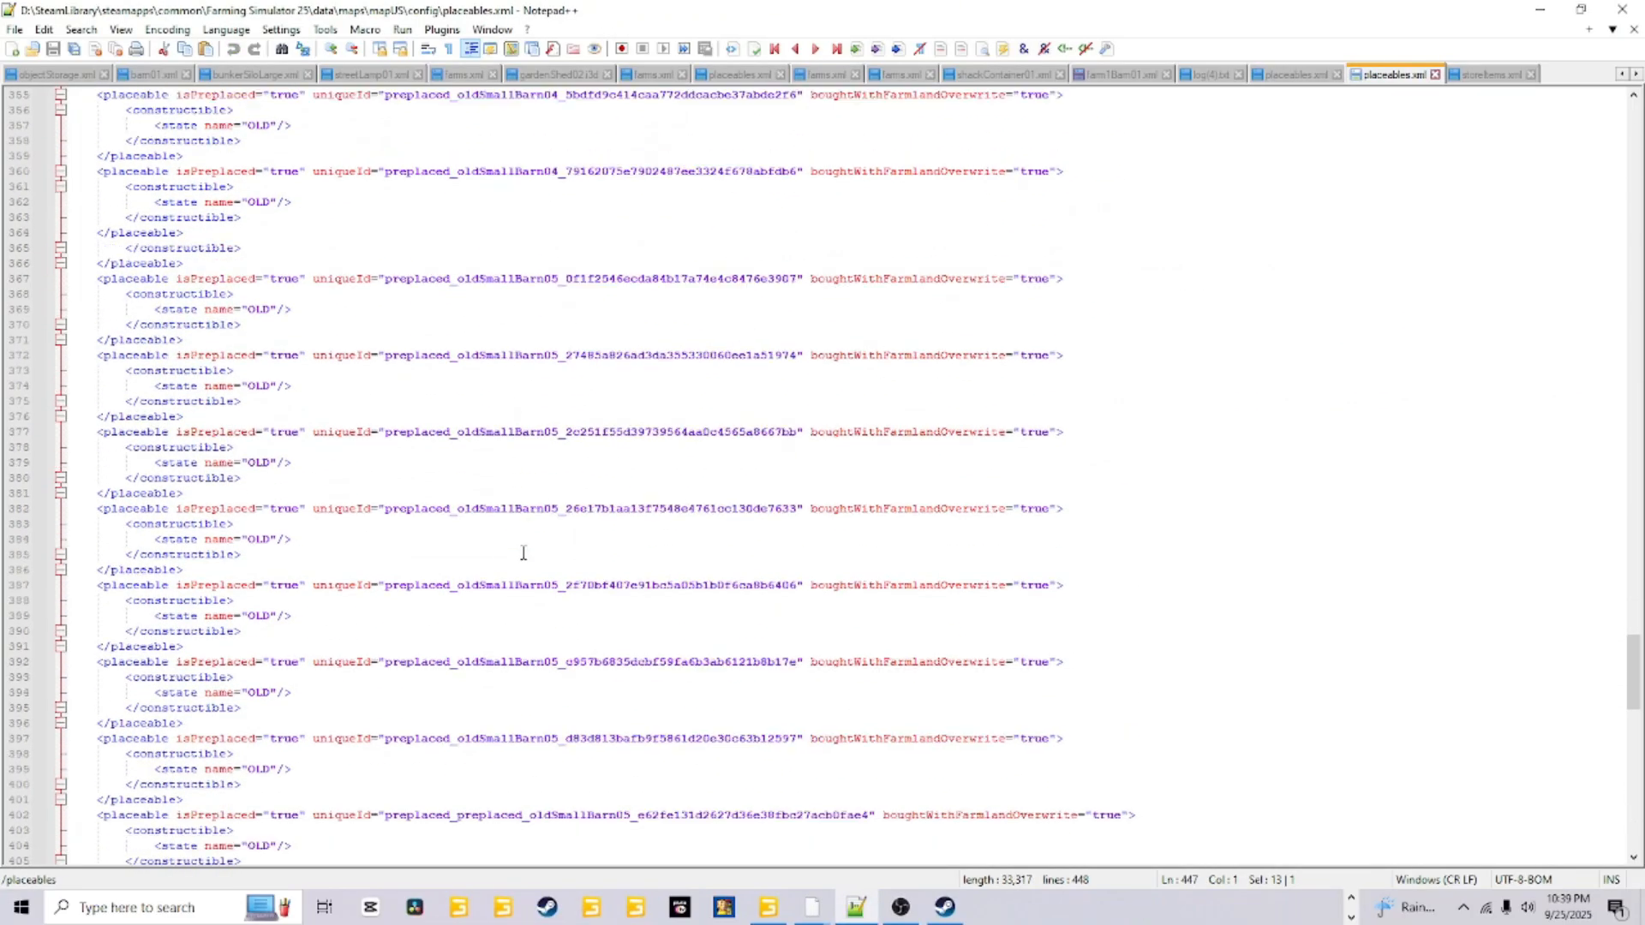
scroll(523, 553, up, 20)
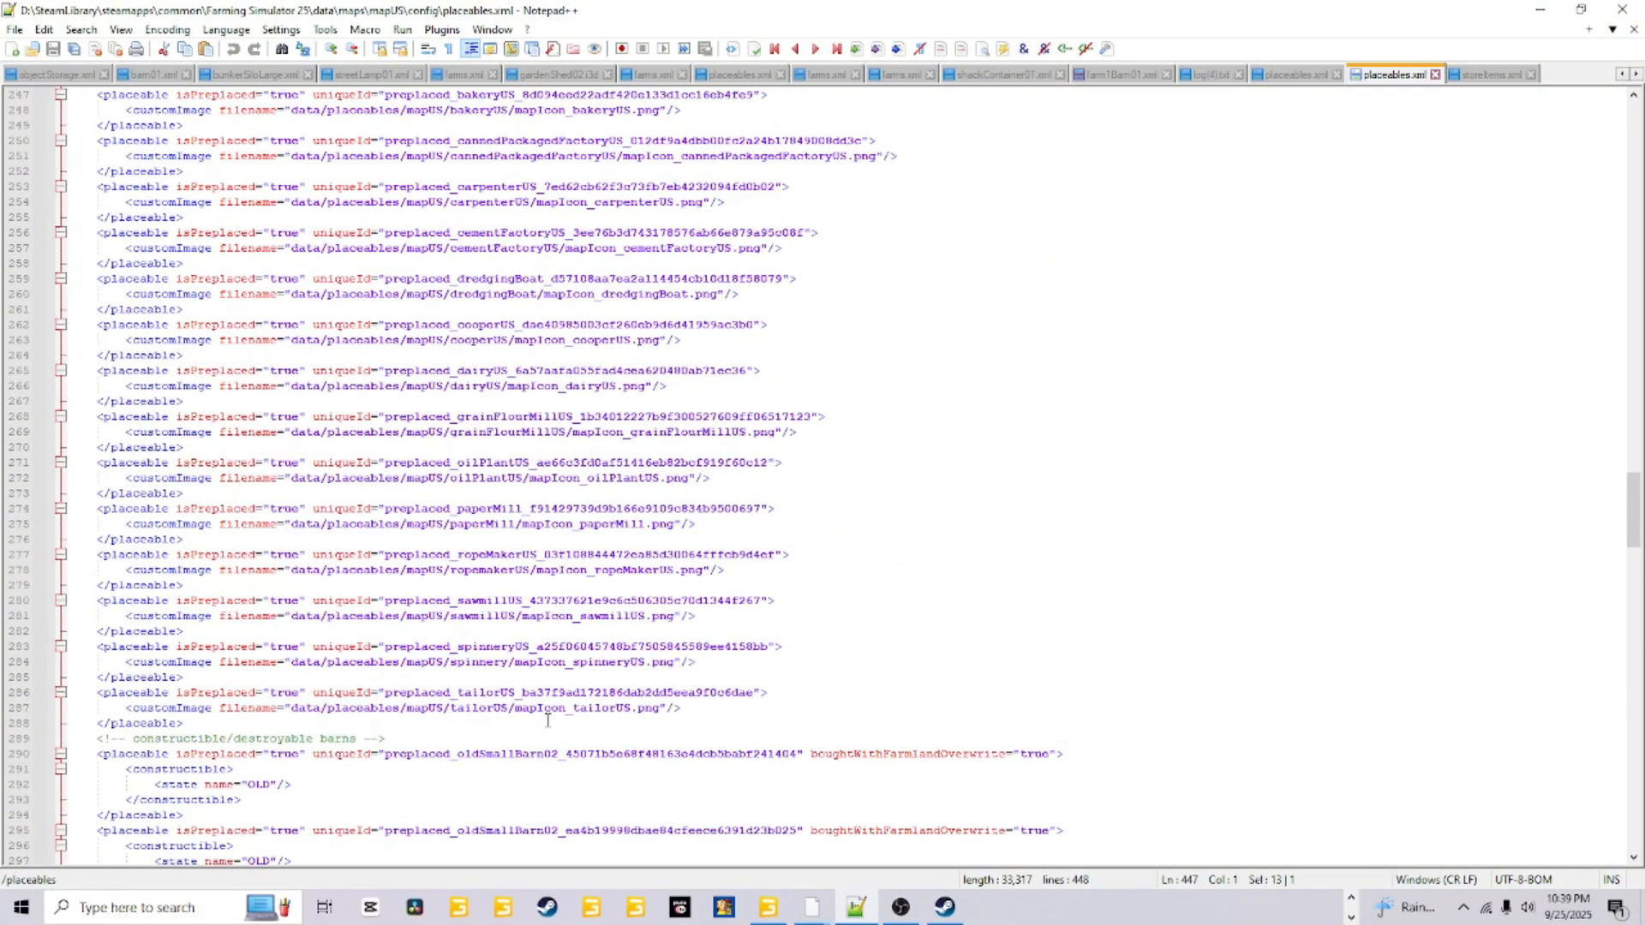
scroll(549, 719, down, 6)
scroll(548, 719, up, 4)
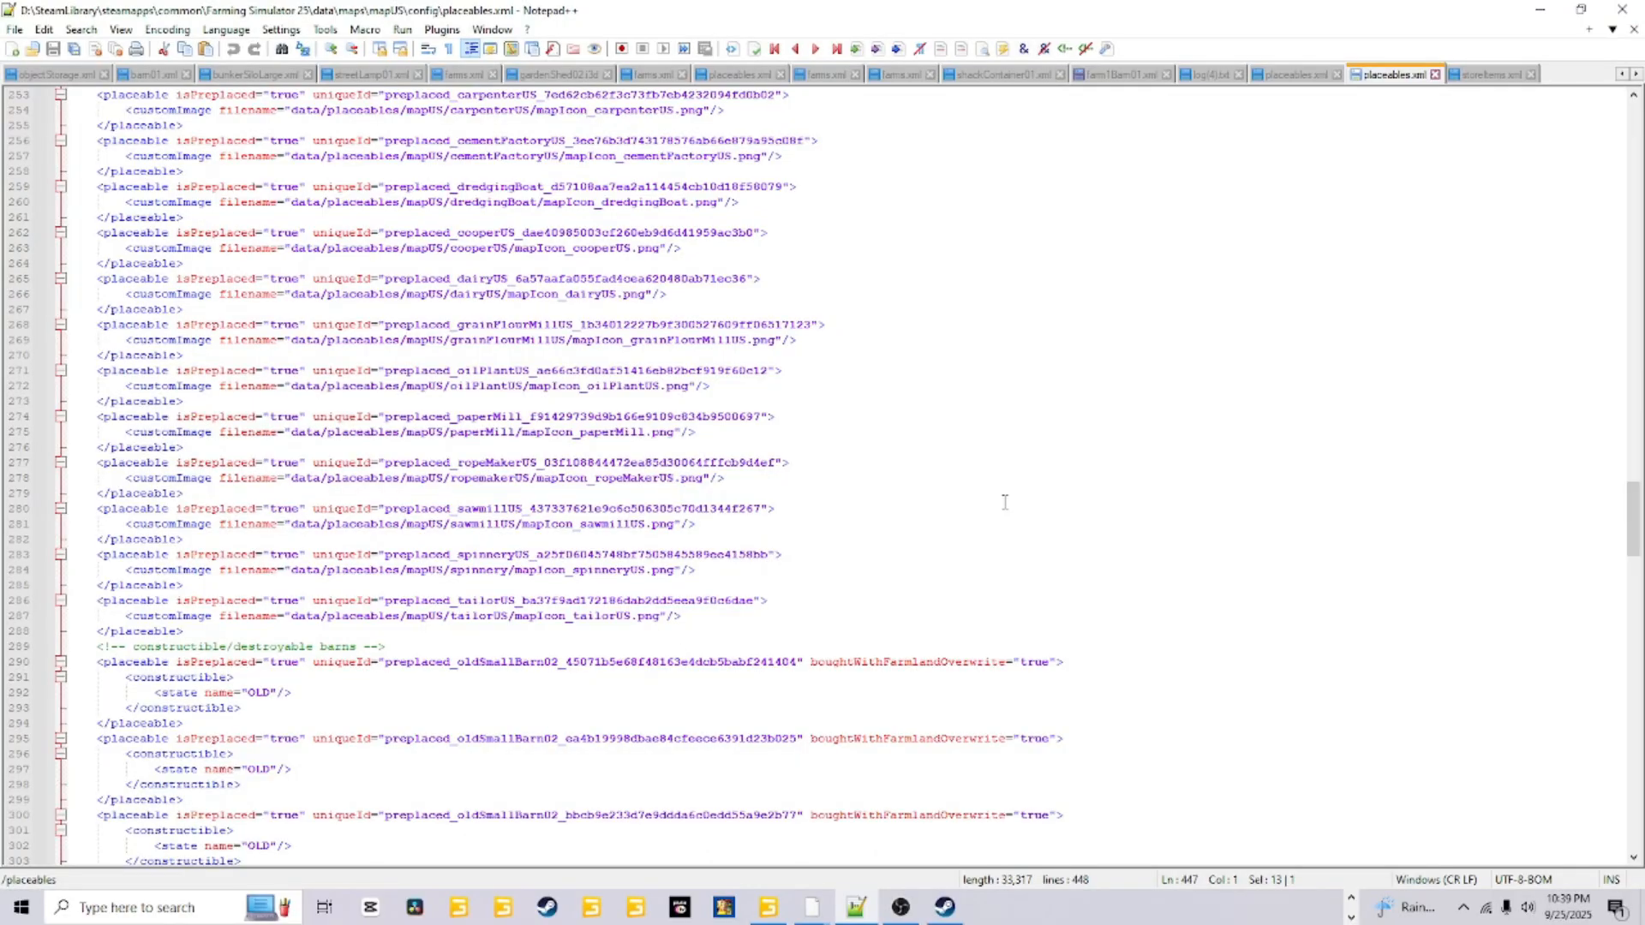
key(ctrl+f)
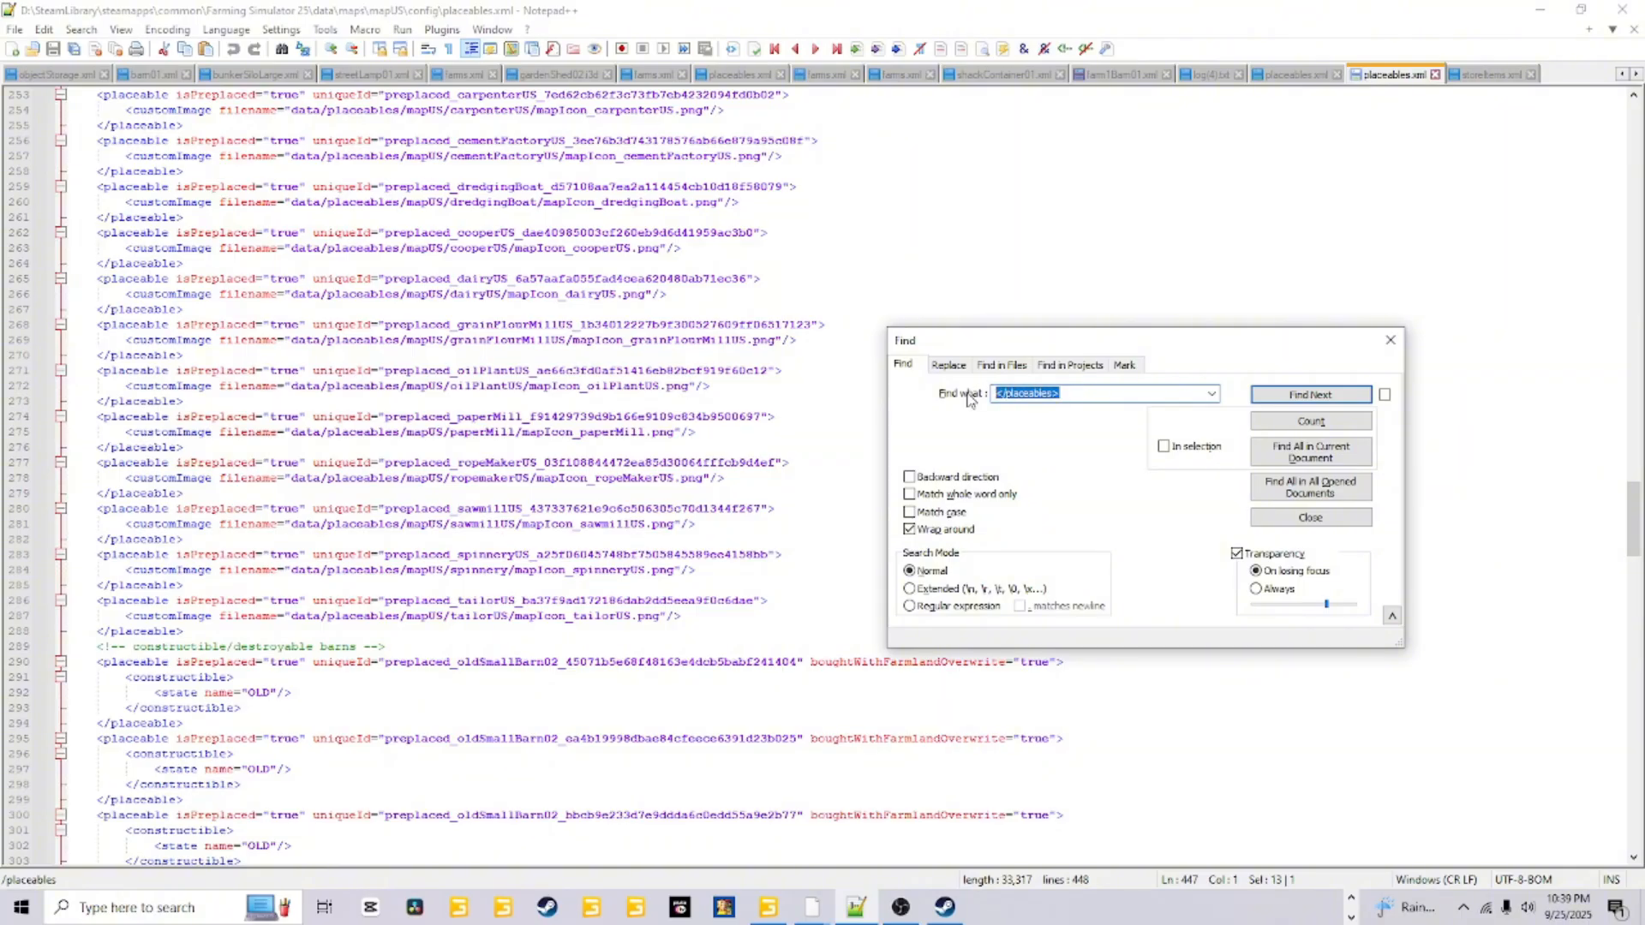
text(tailor)
click(1293, 396)
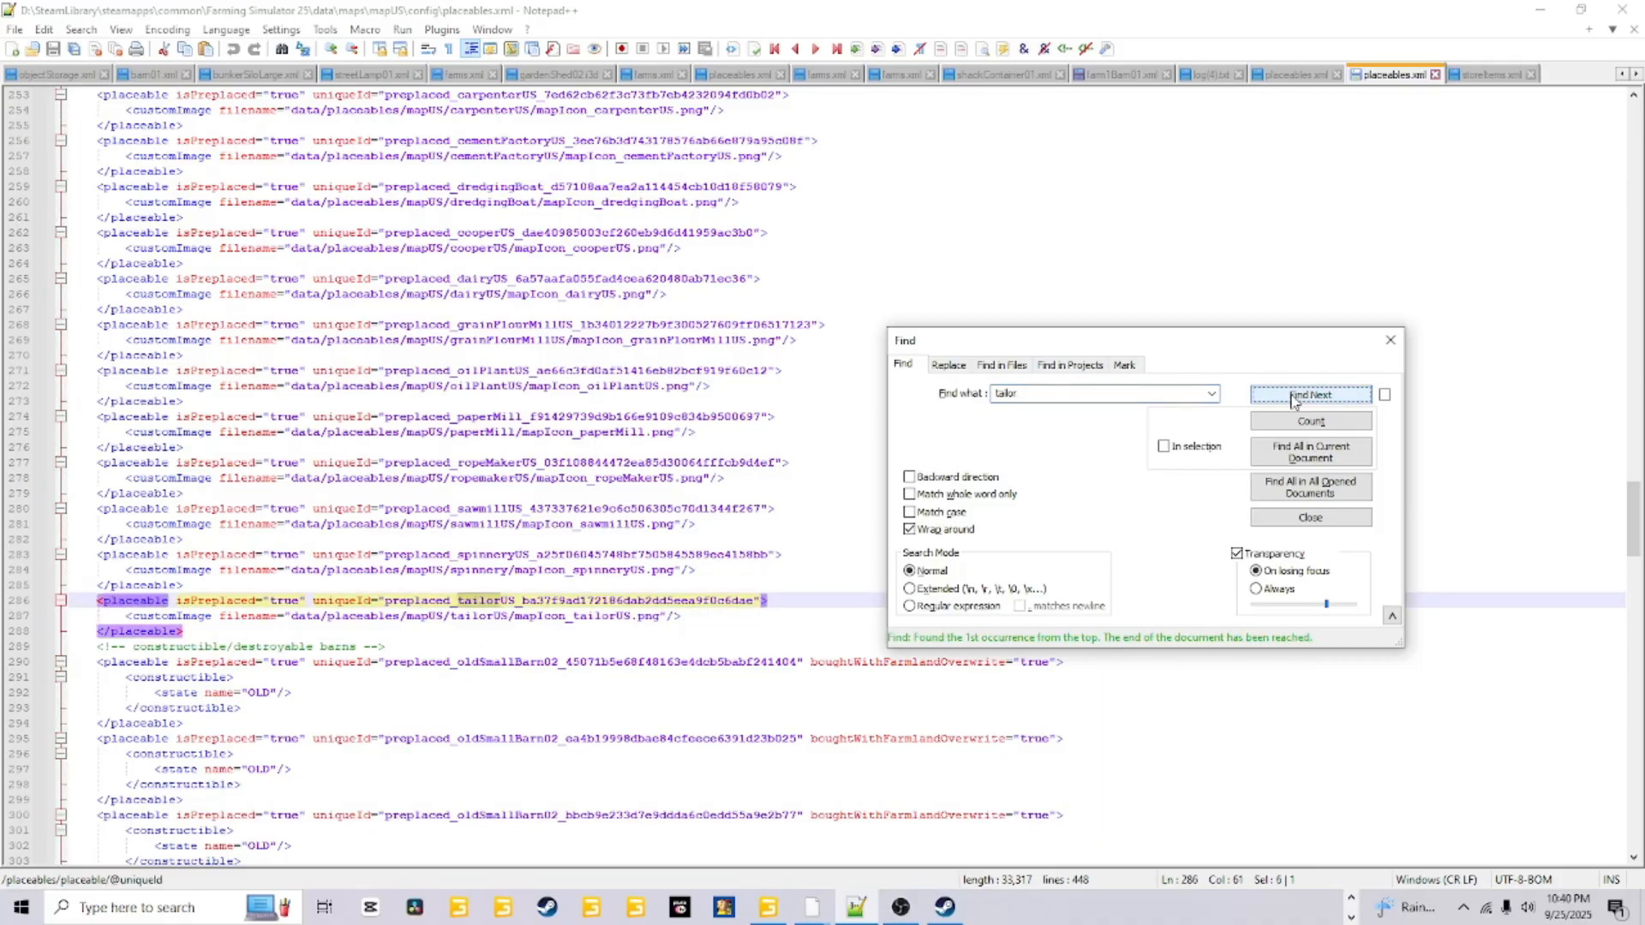
click(772, 599)
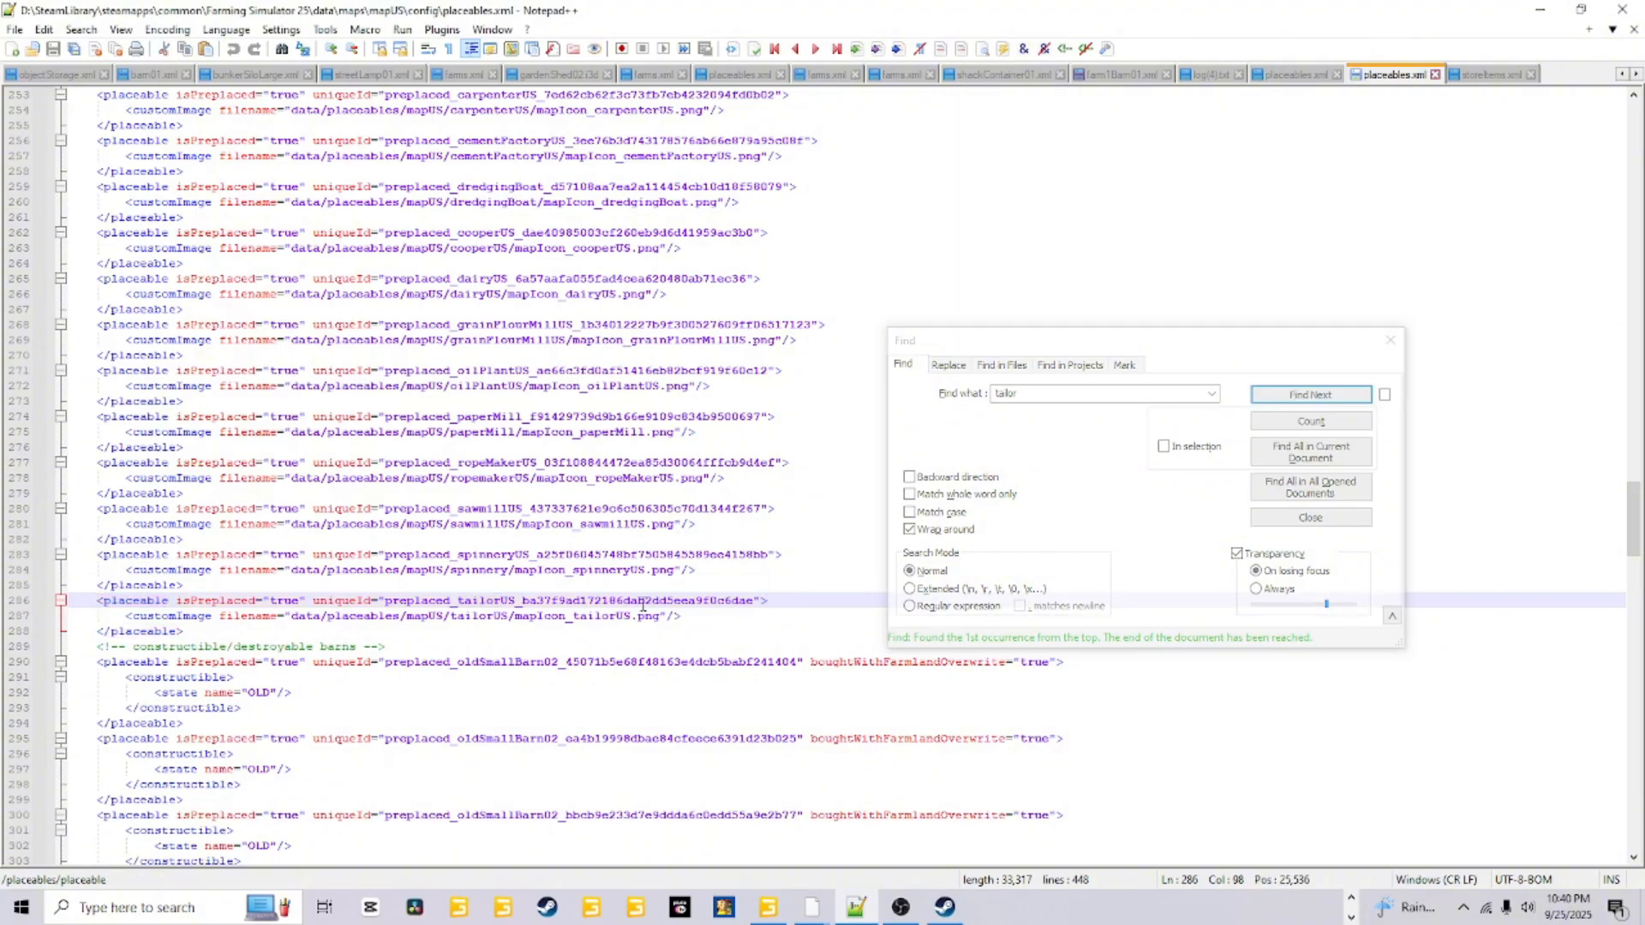
click(1390, 341)
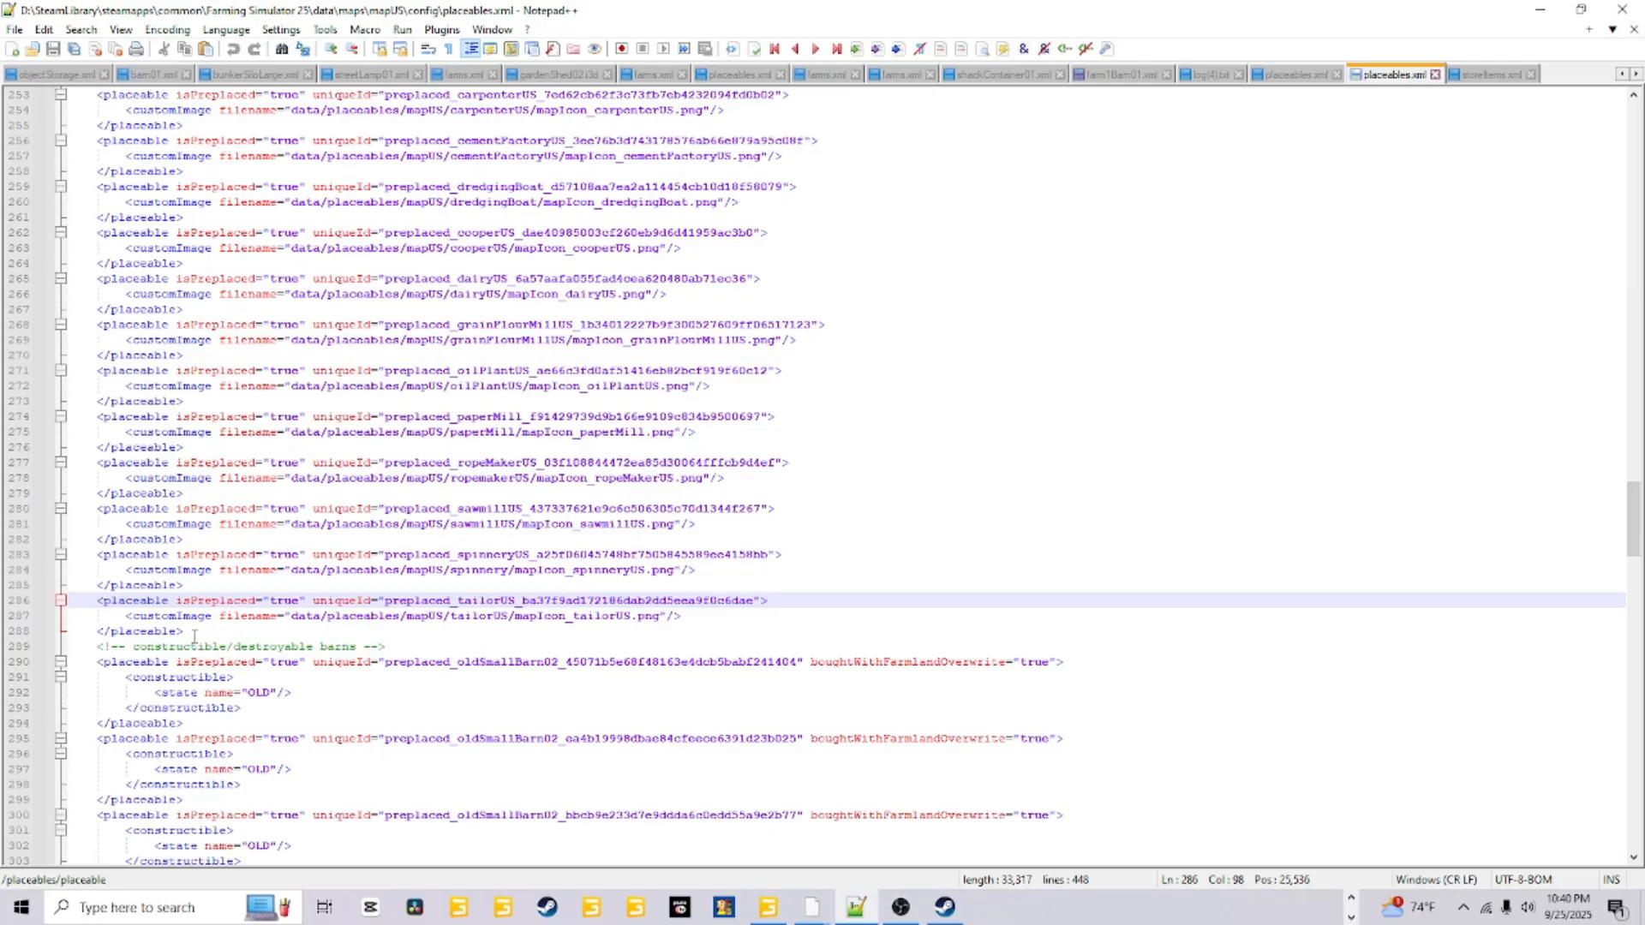
Select the complete tailorUS placeable entry, from its opening tag through its closing tag, and release the selection
drag(193, 635, 51, 602)
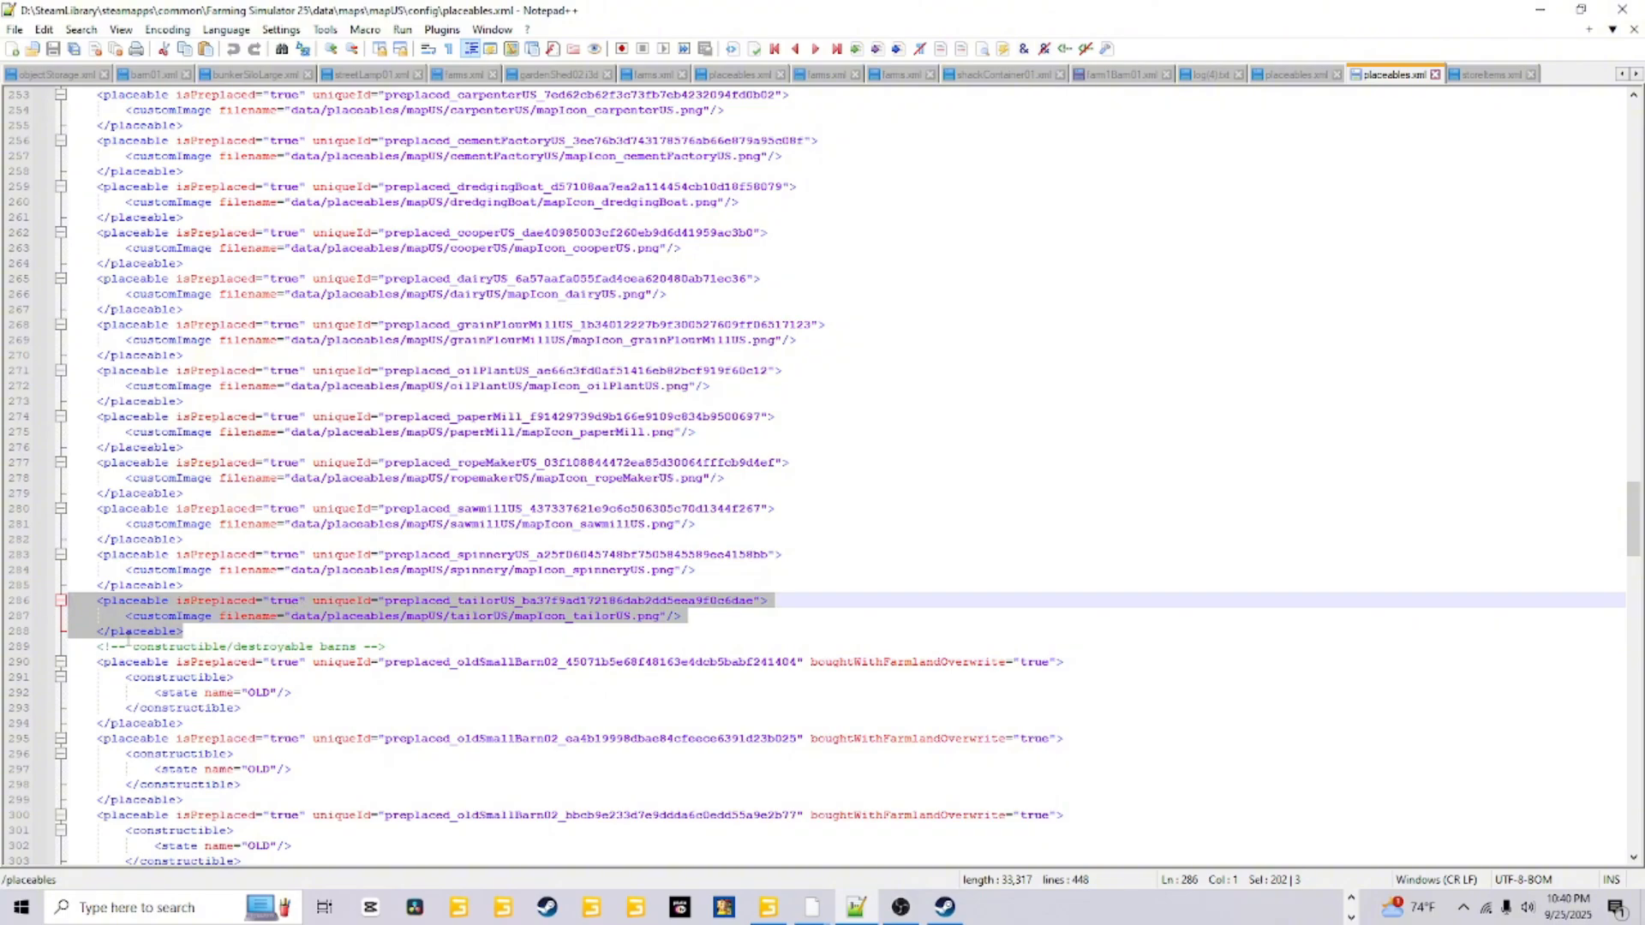
right_click(133, 607)
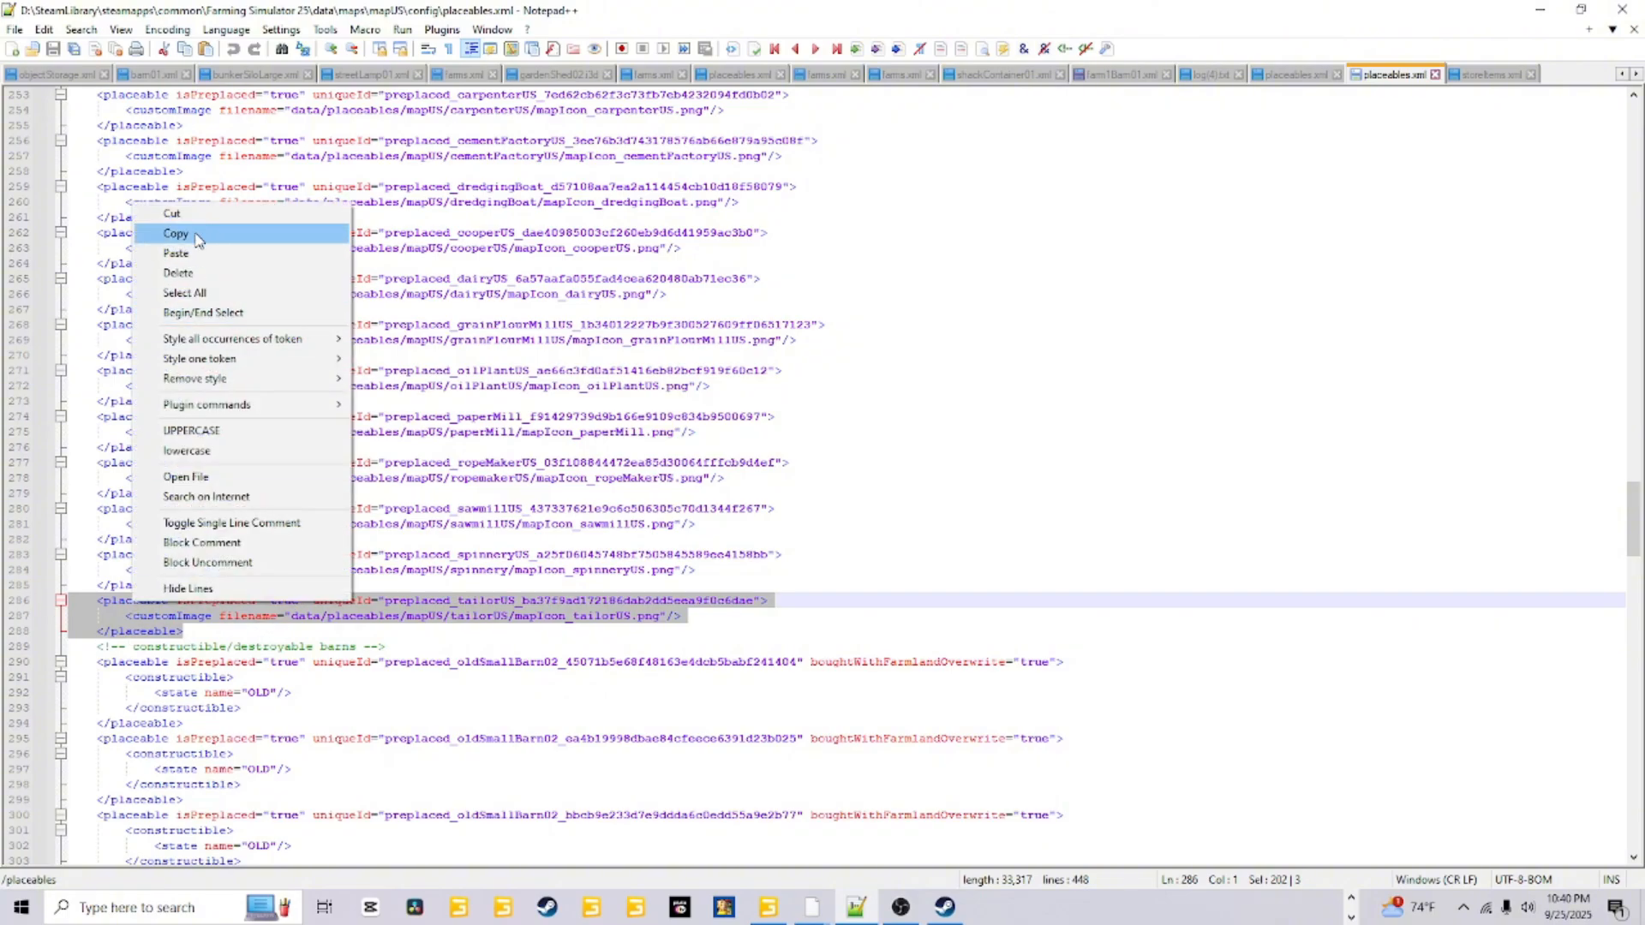
click(796, 605)
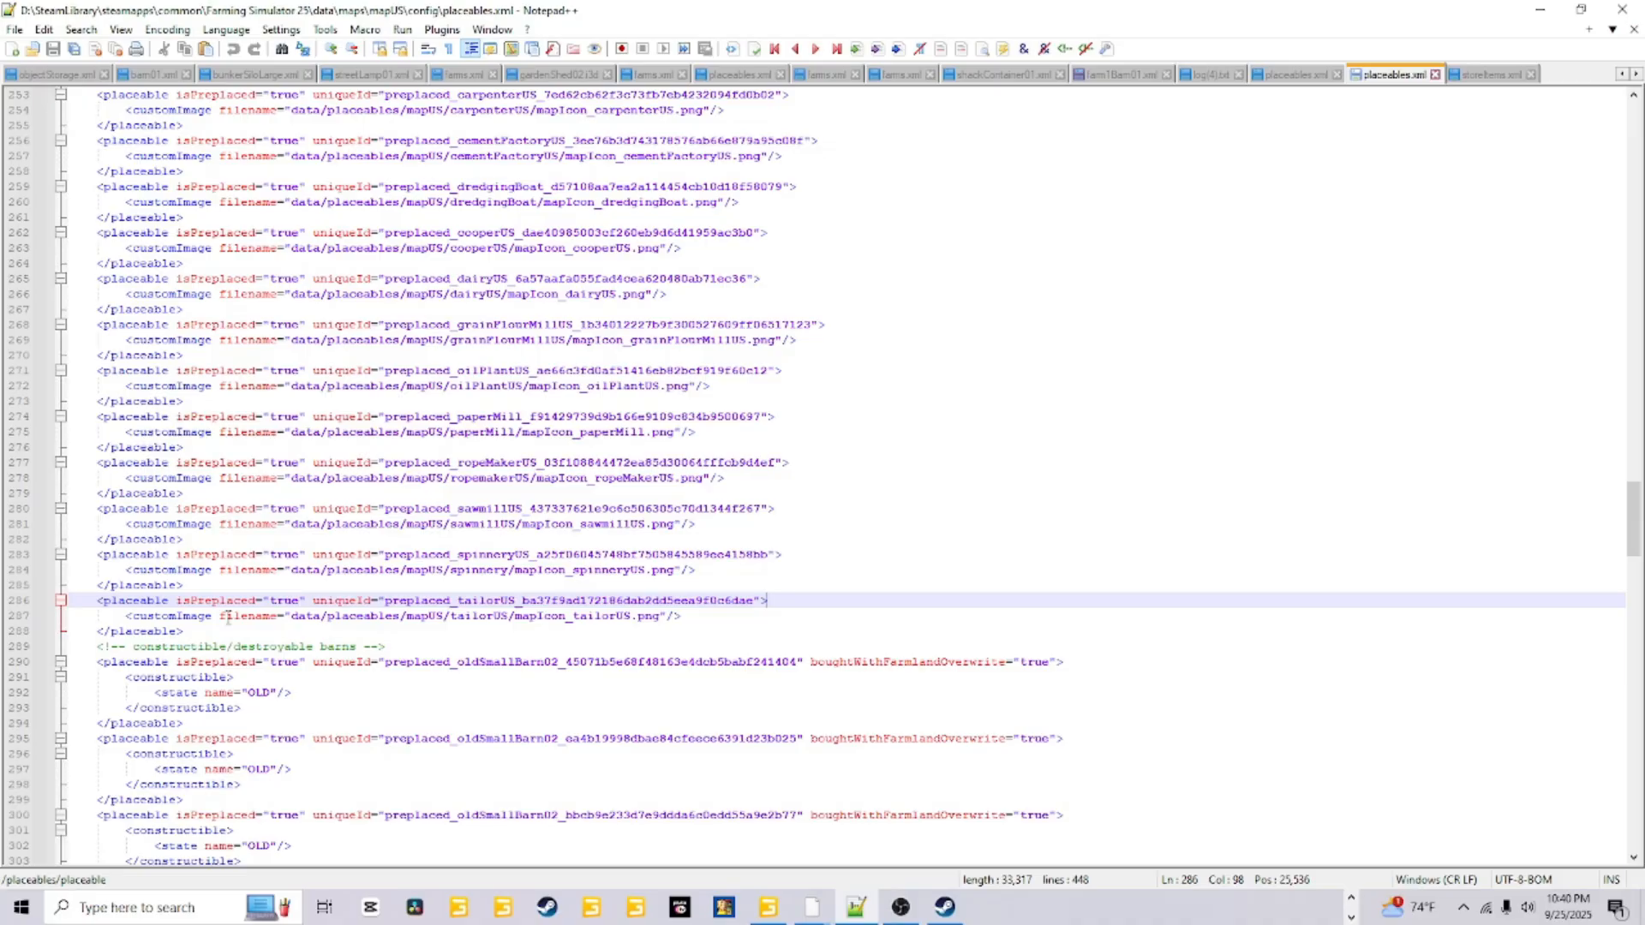
Copy the tailorUS entry's customImage line together with its closing placeable tag
click(184, 633)
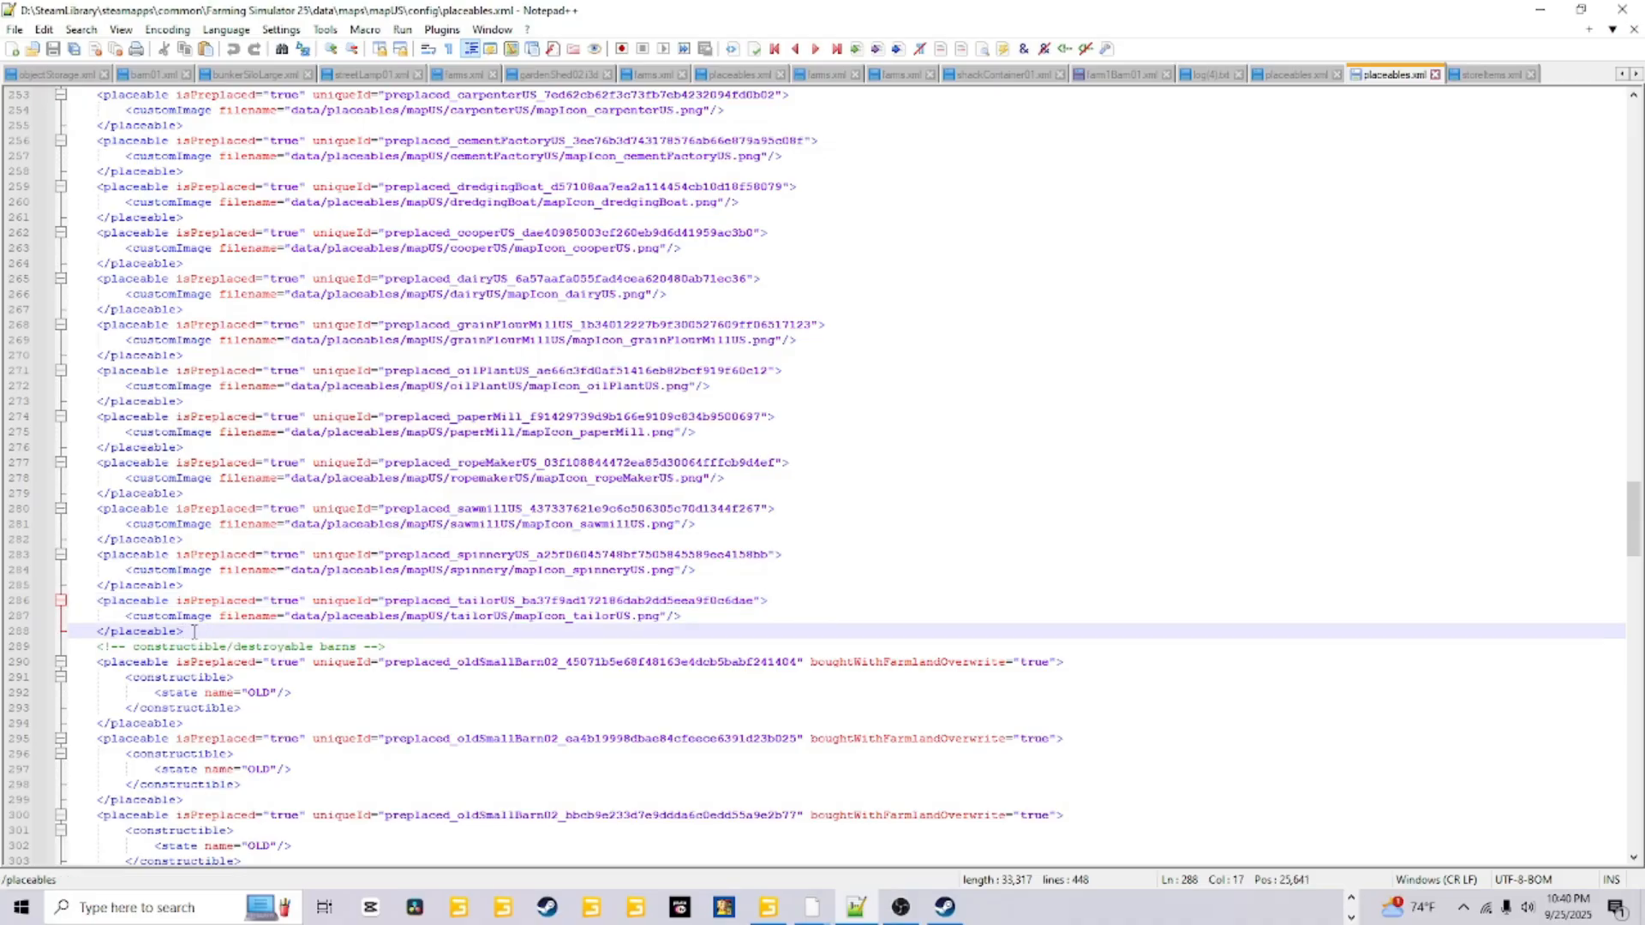
drag(184, 632, 76, 619)
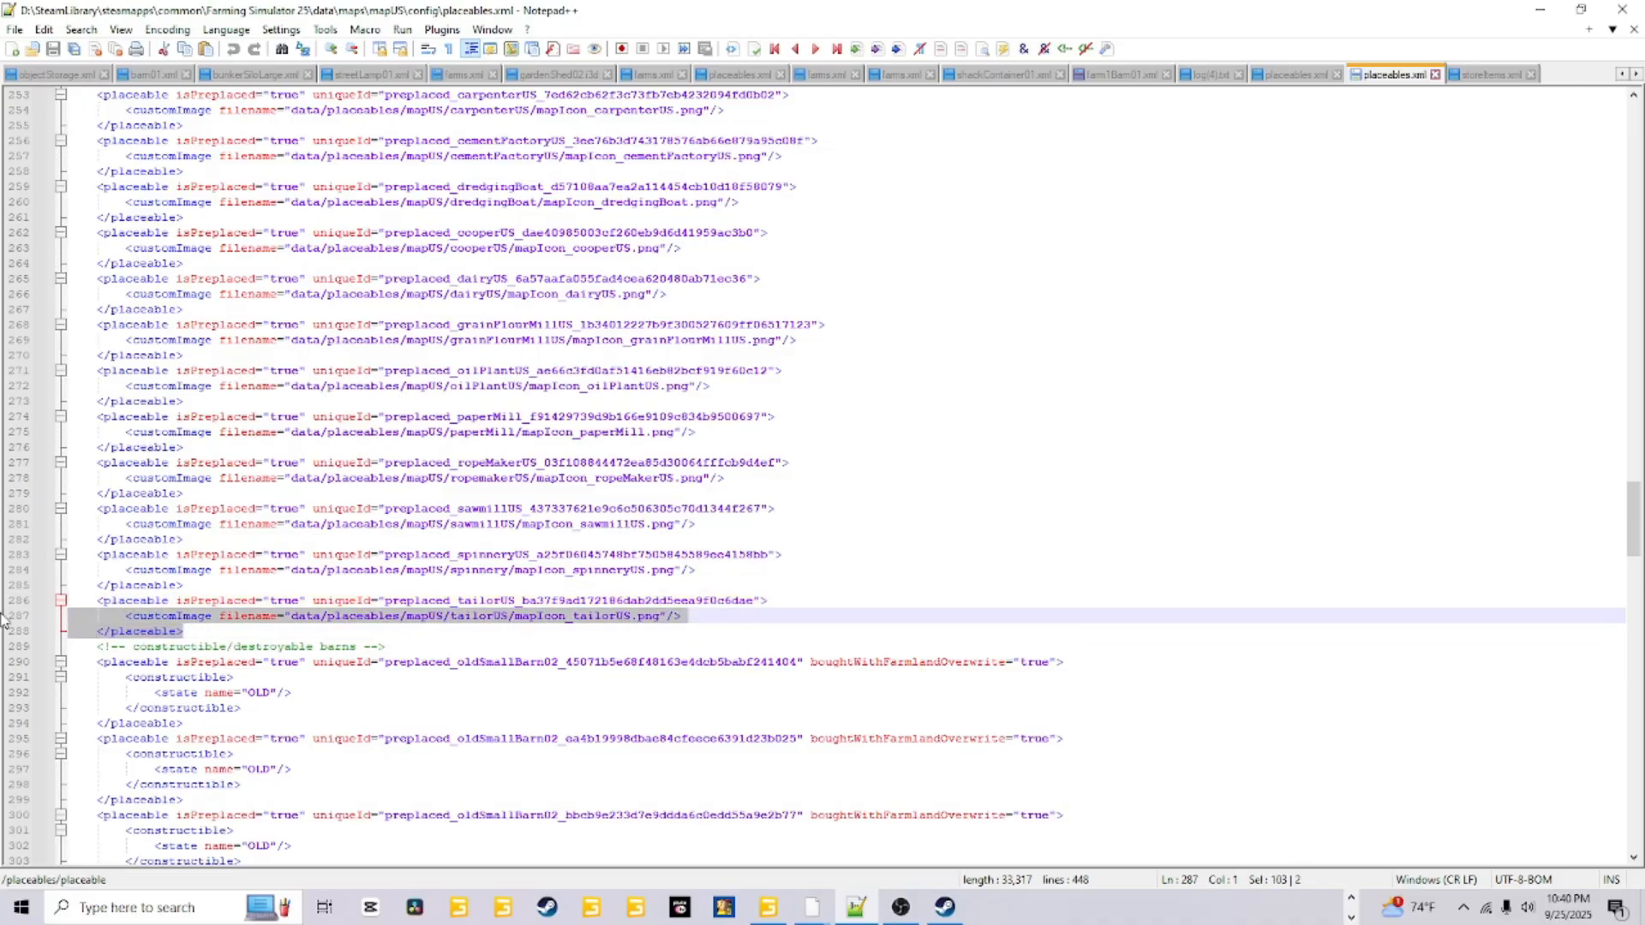
right_click(123, 620)
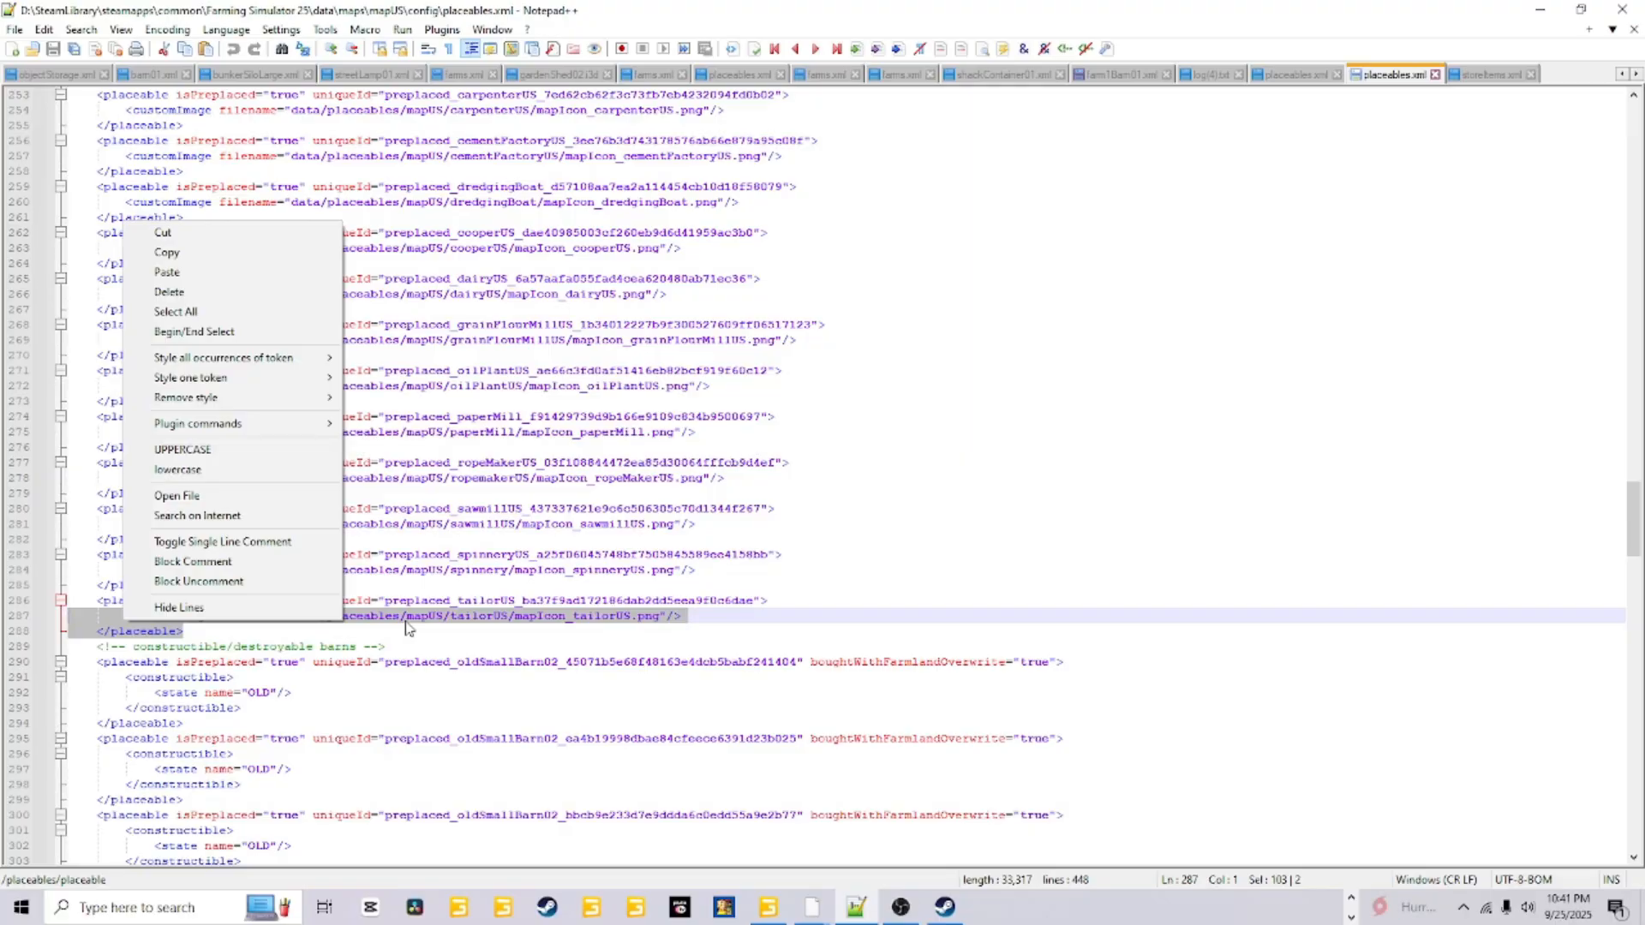
click(204, 252)
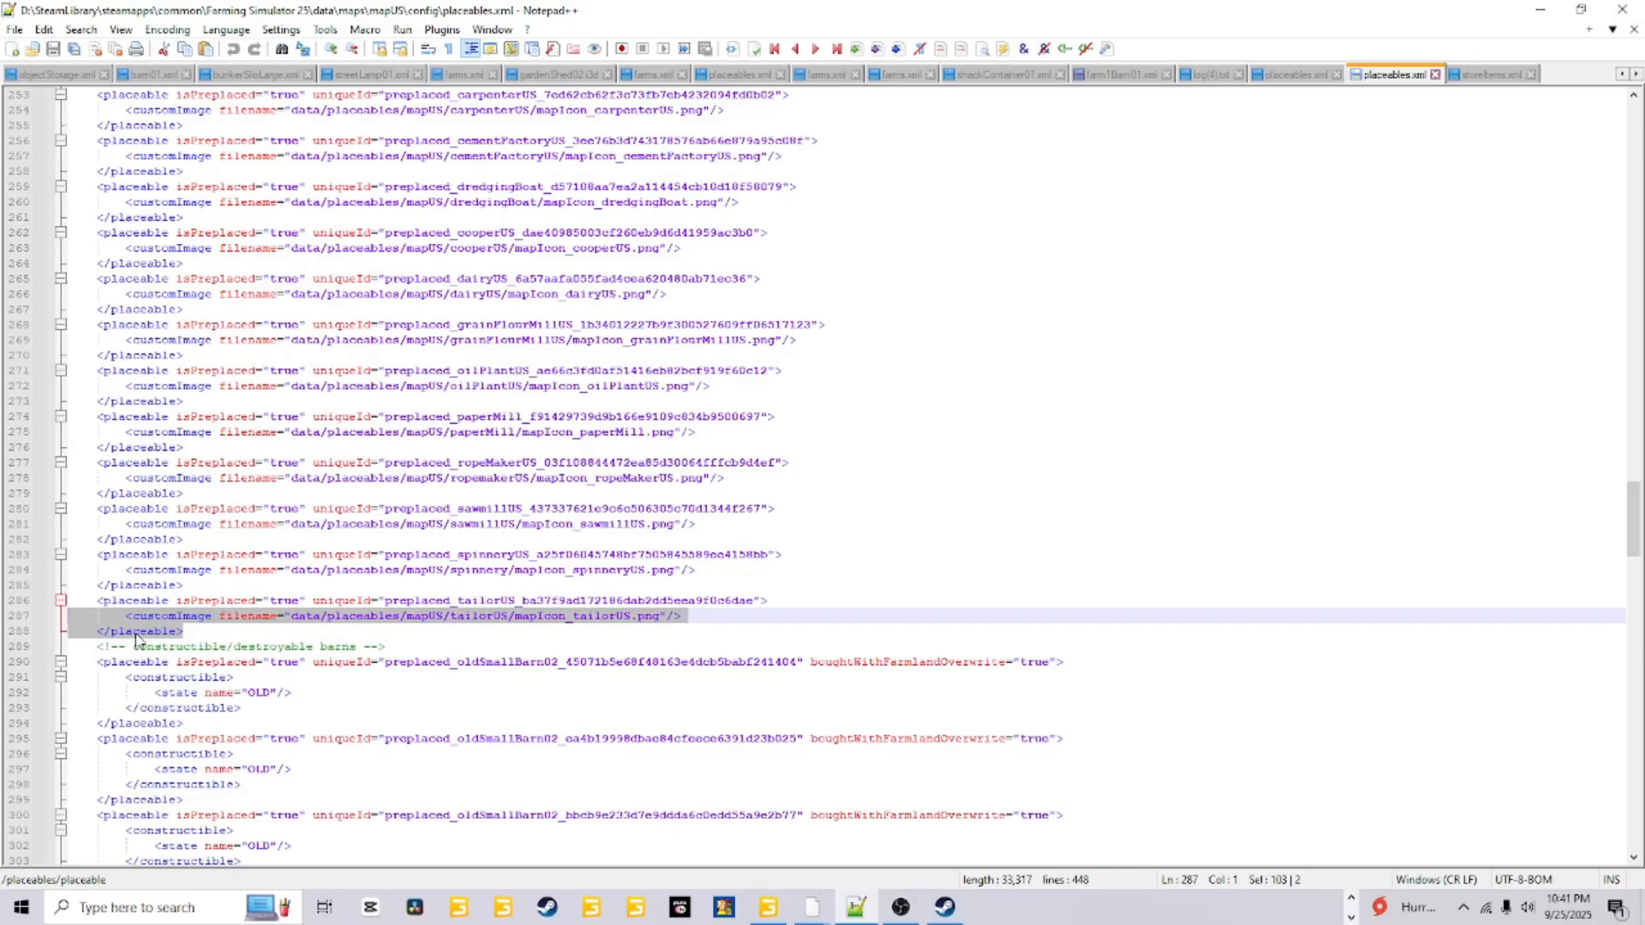
Open the mod map's placeables file from FS25_JewelsPeacefulValley13\maps\mapUS\config in Notepad++
click(1351, 898)
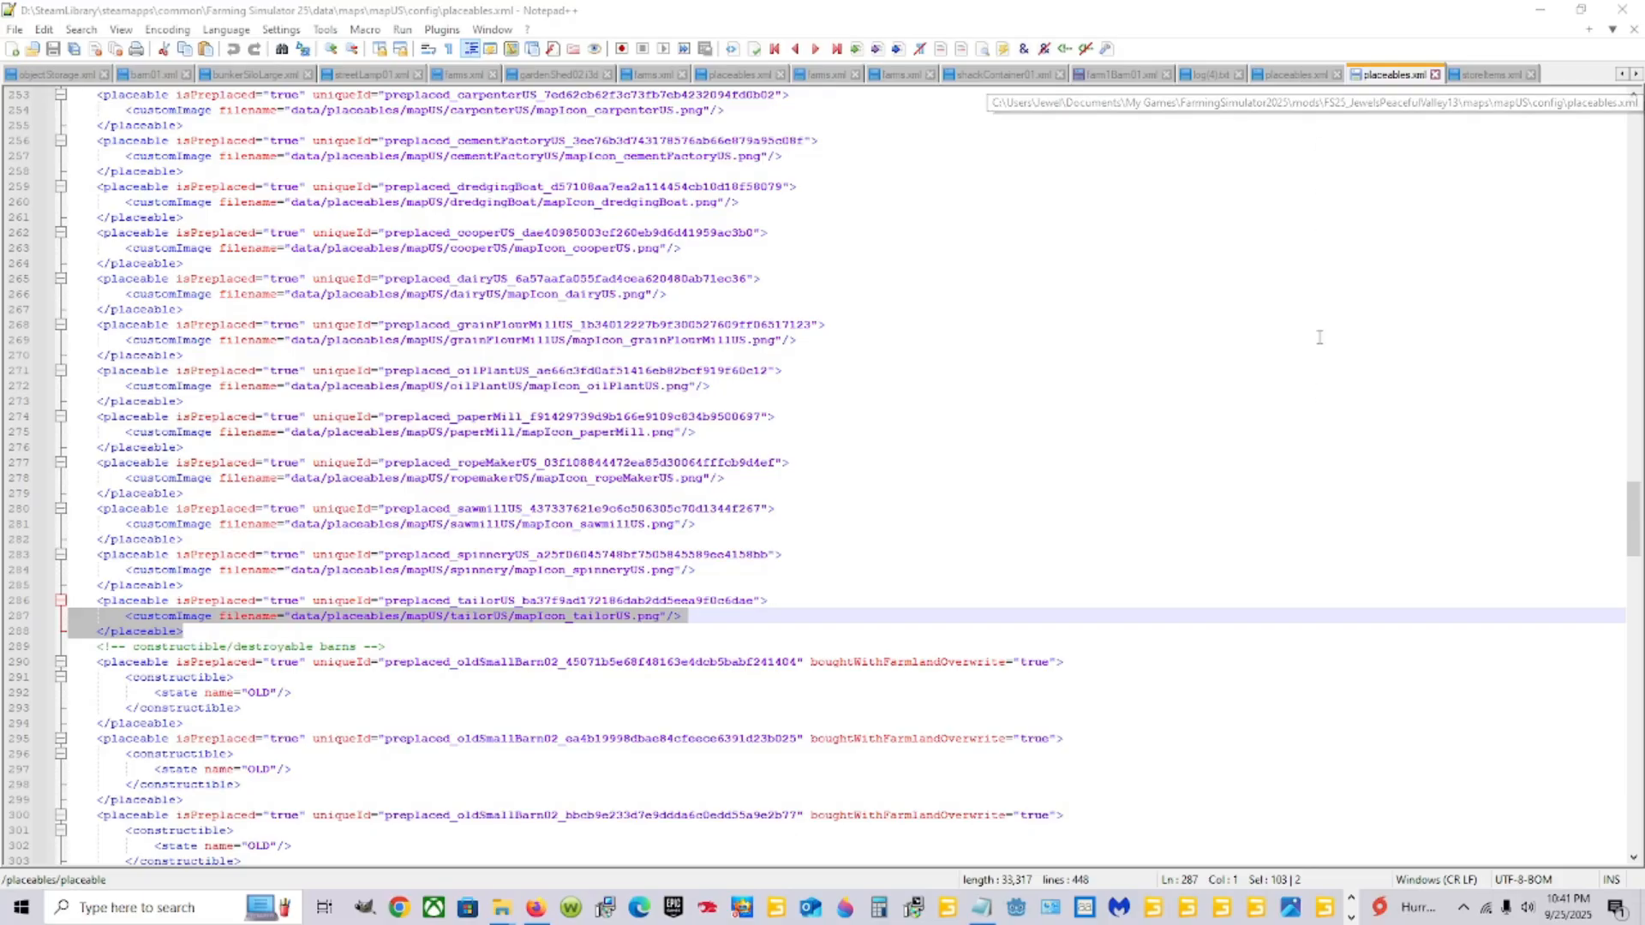
mouse_move(501, 907)
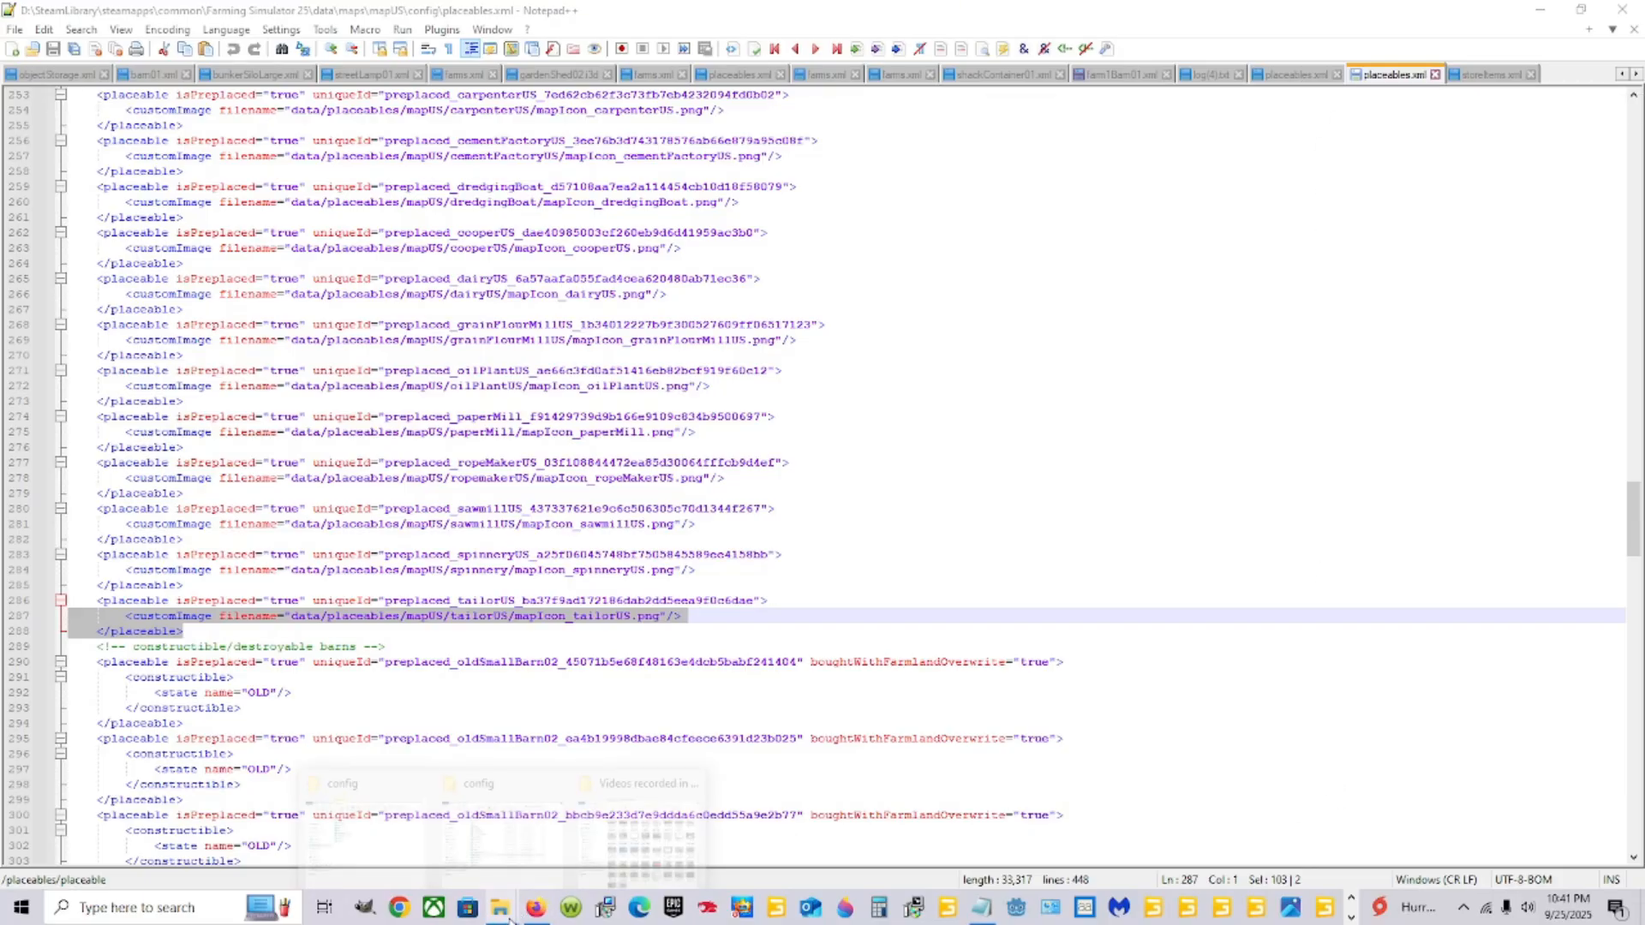
click(366, 819)
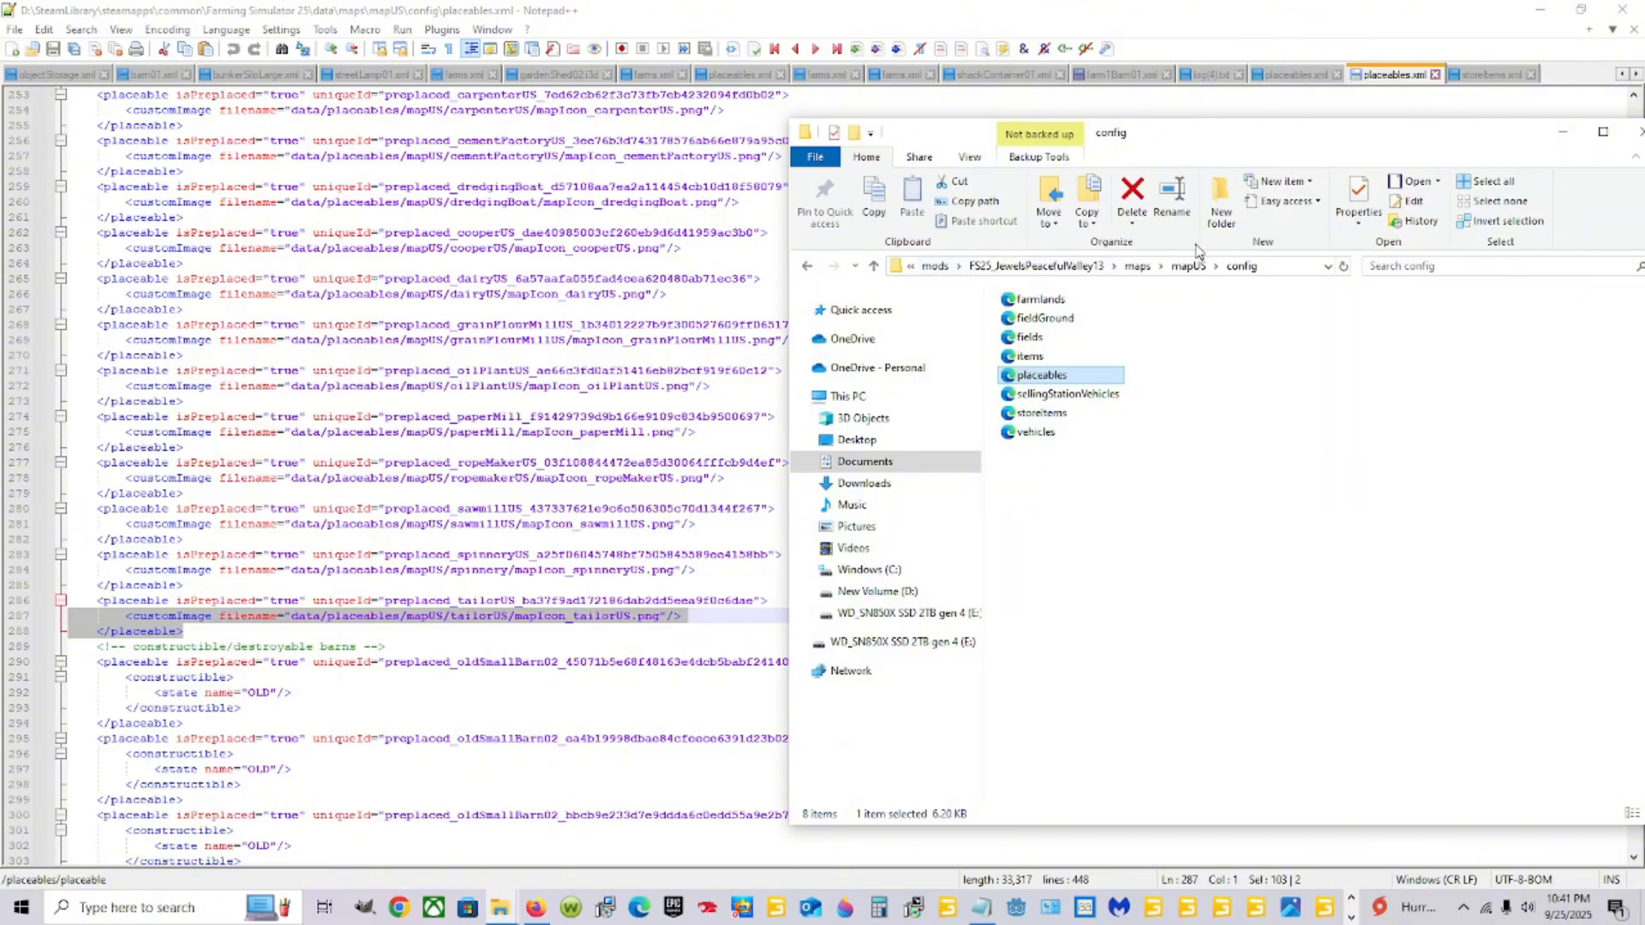
right_click(1056, 383)
click(1122, 449)
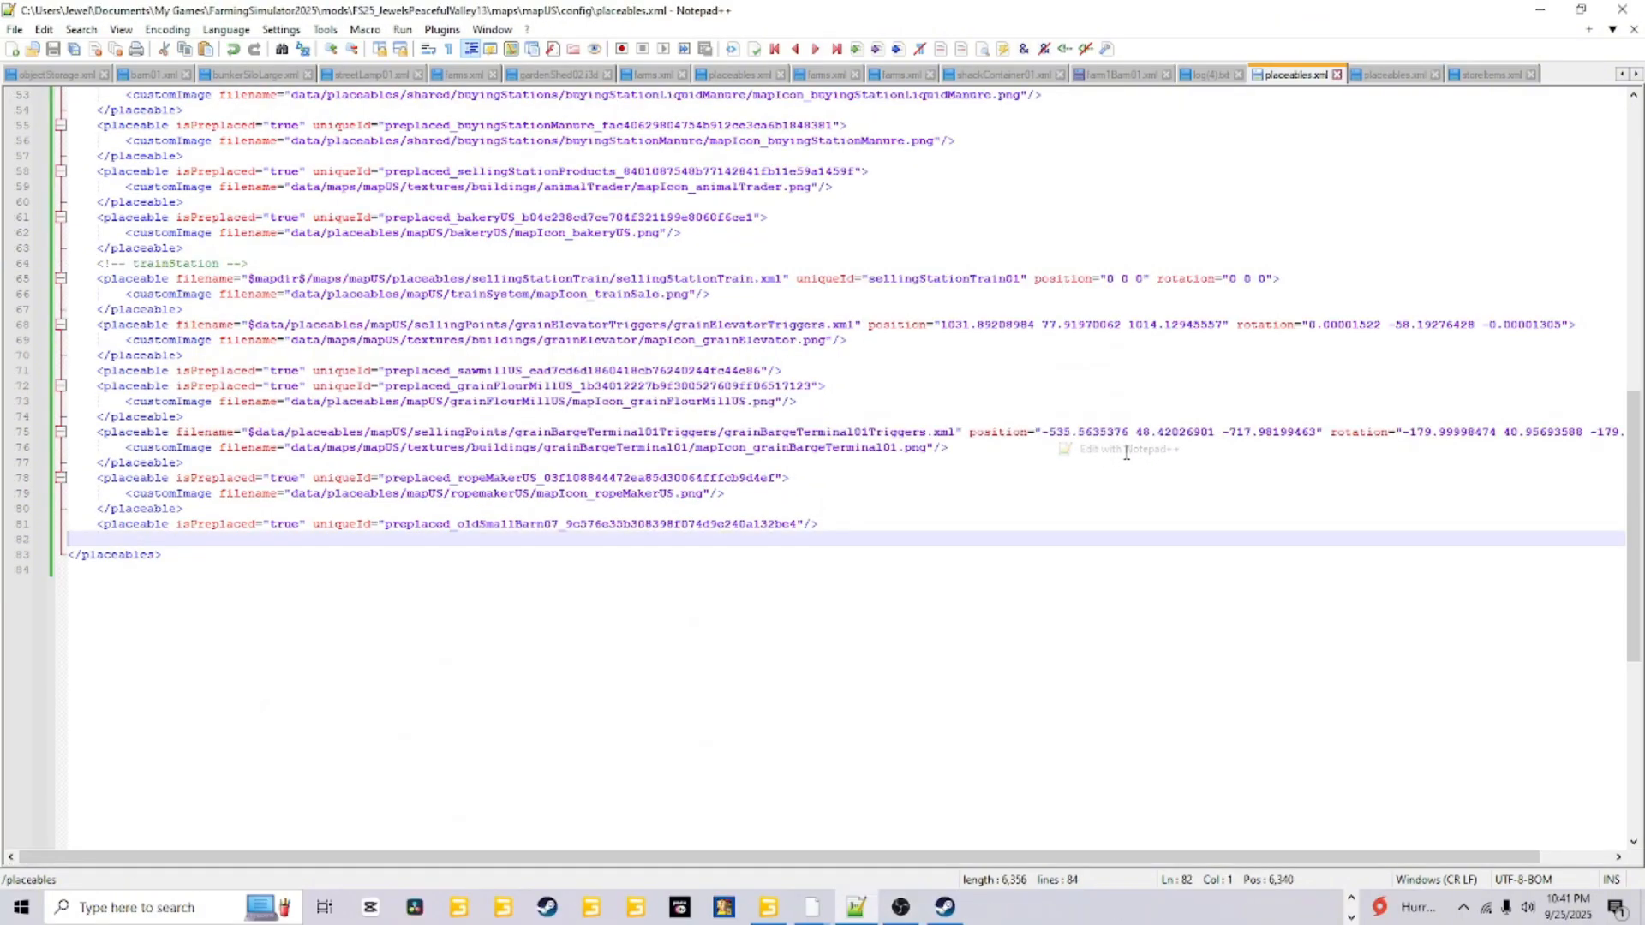
Paste the copied tailorUS customImage line and closing placeable tag on a new line below the oldSmallBarn07 entry, and save the file
click(815, 525)
key(Return)
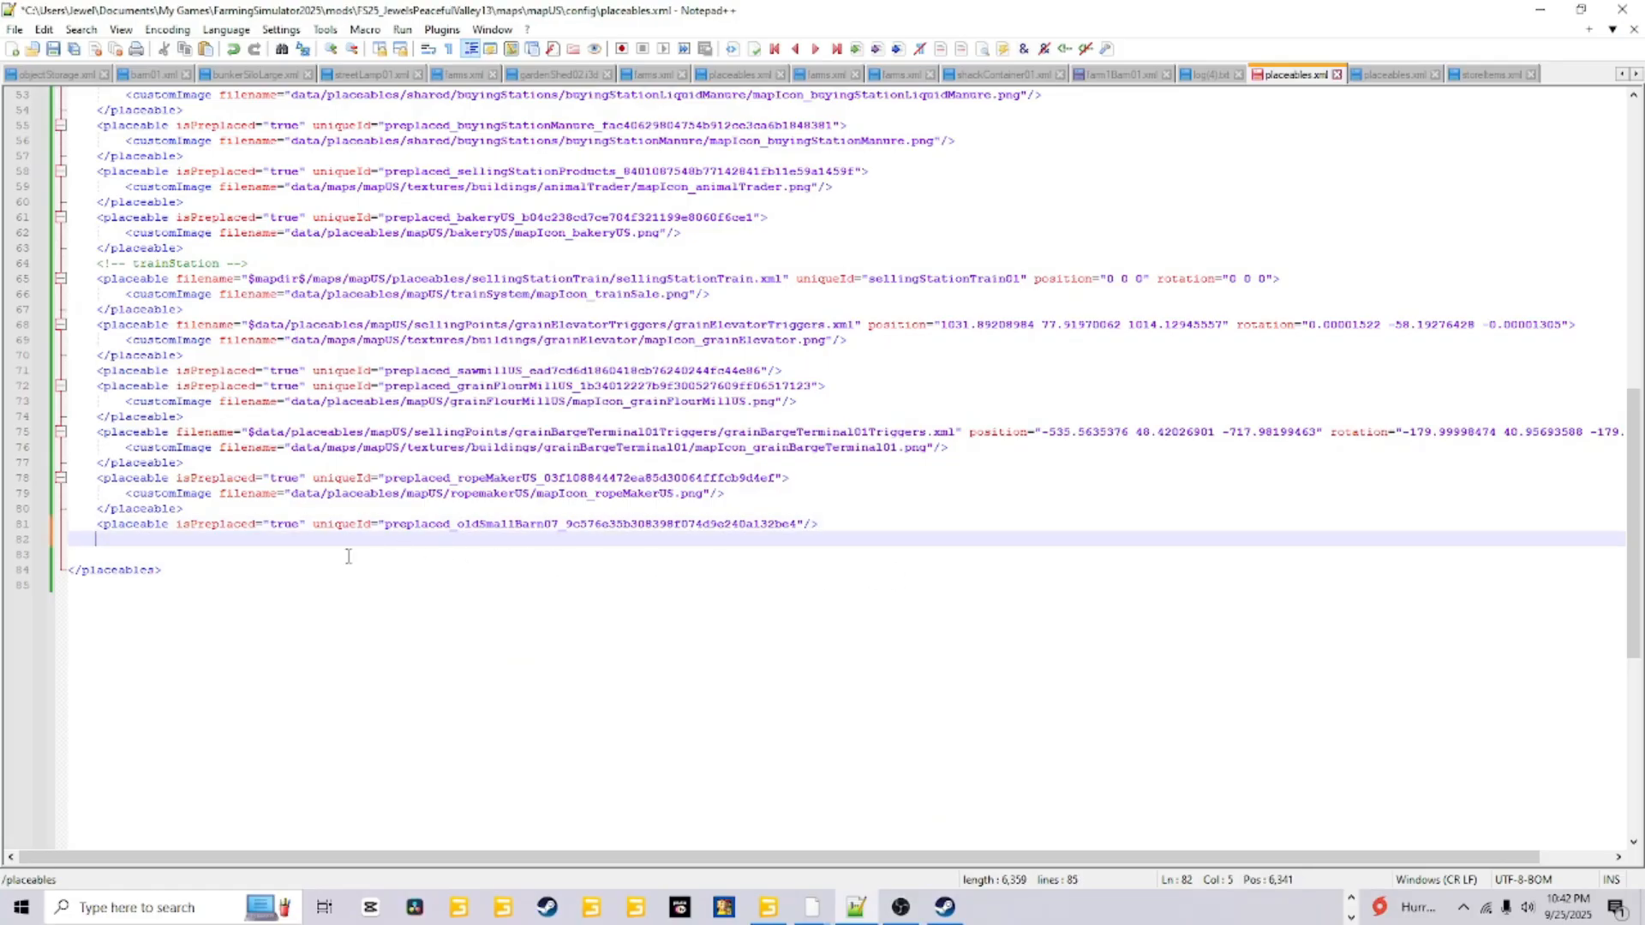
right_click(94, 548)
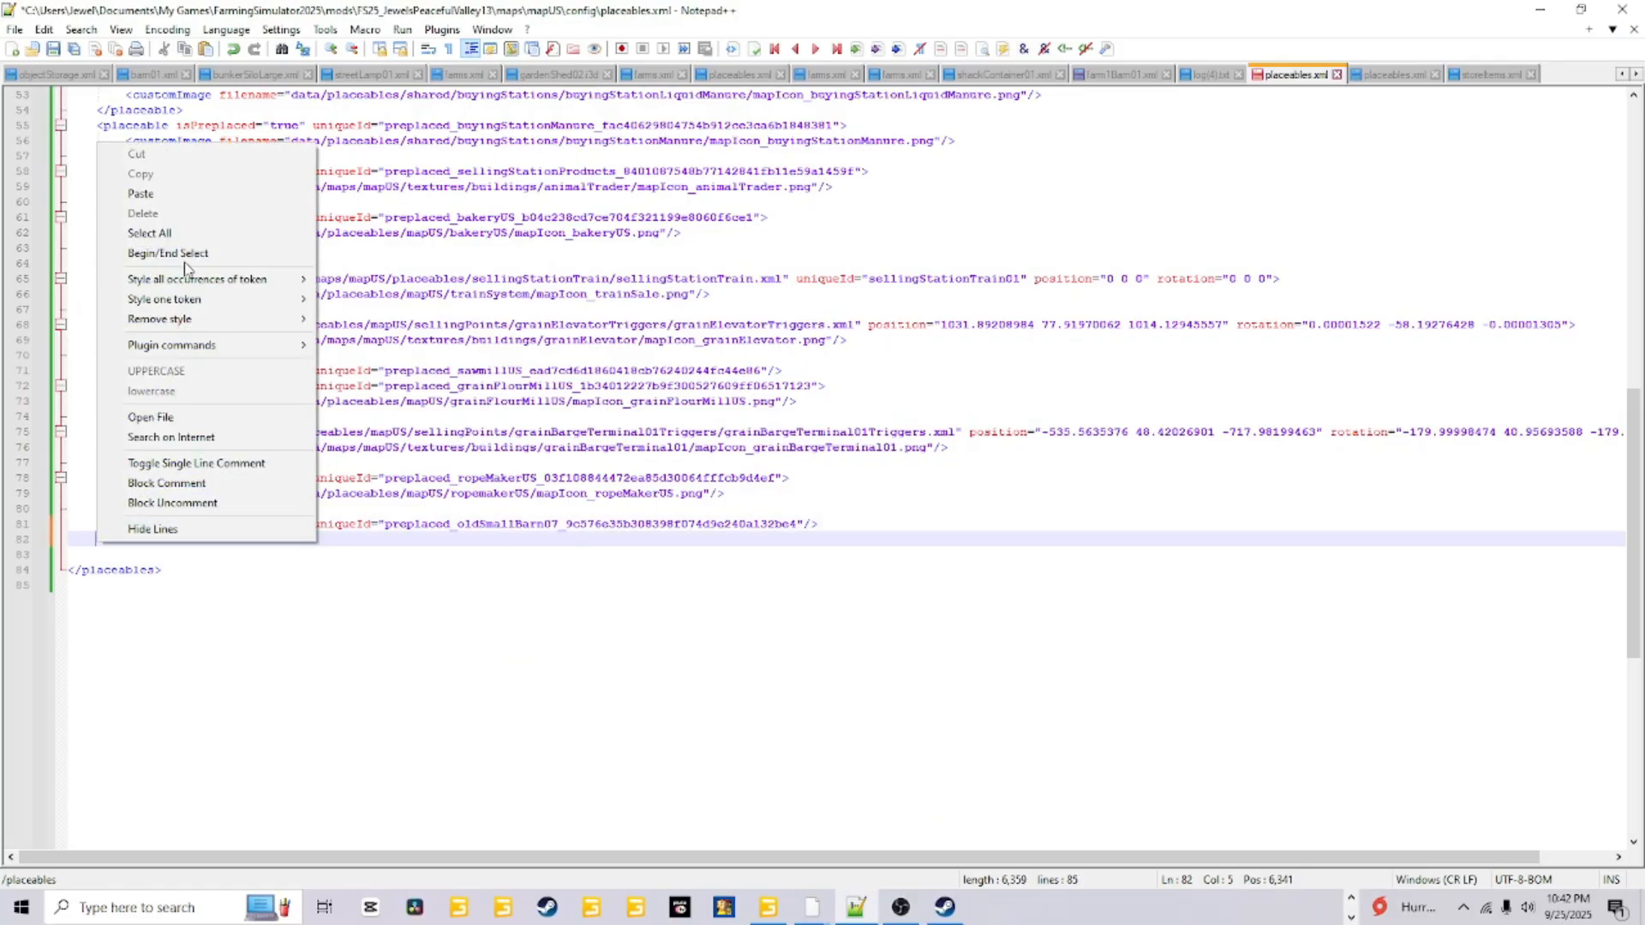
click(192, 195)
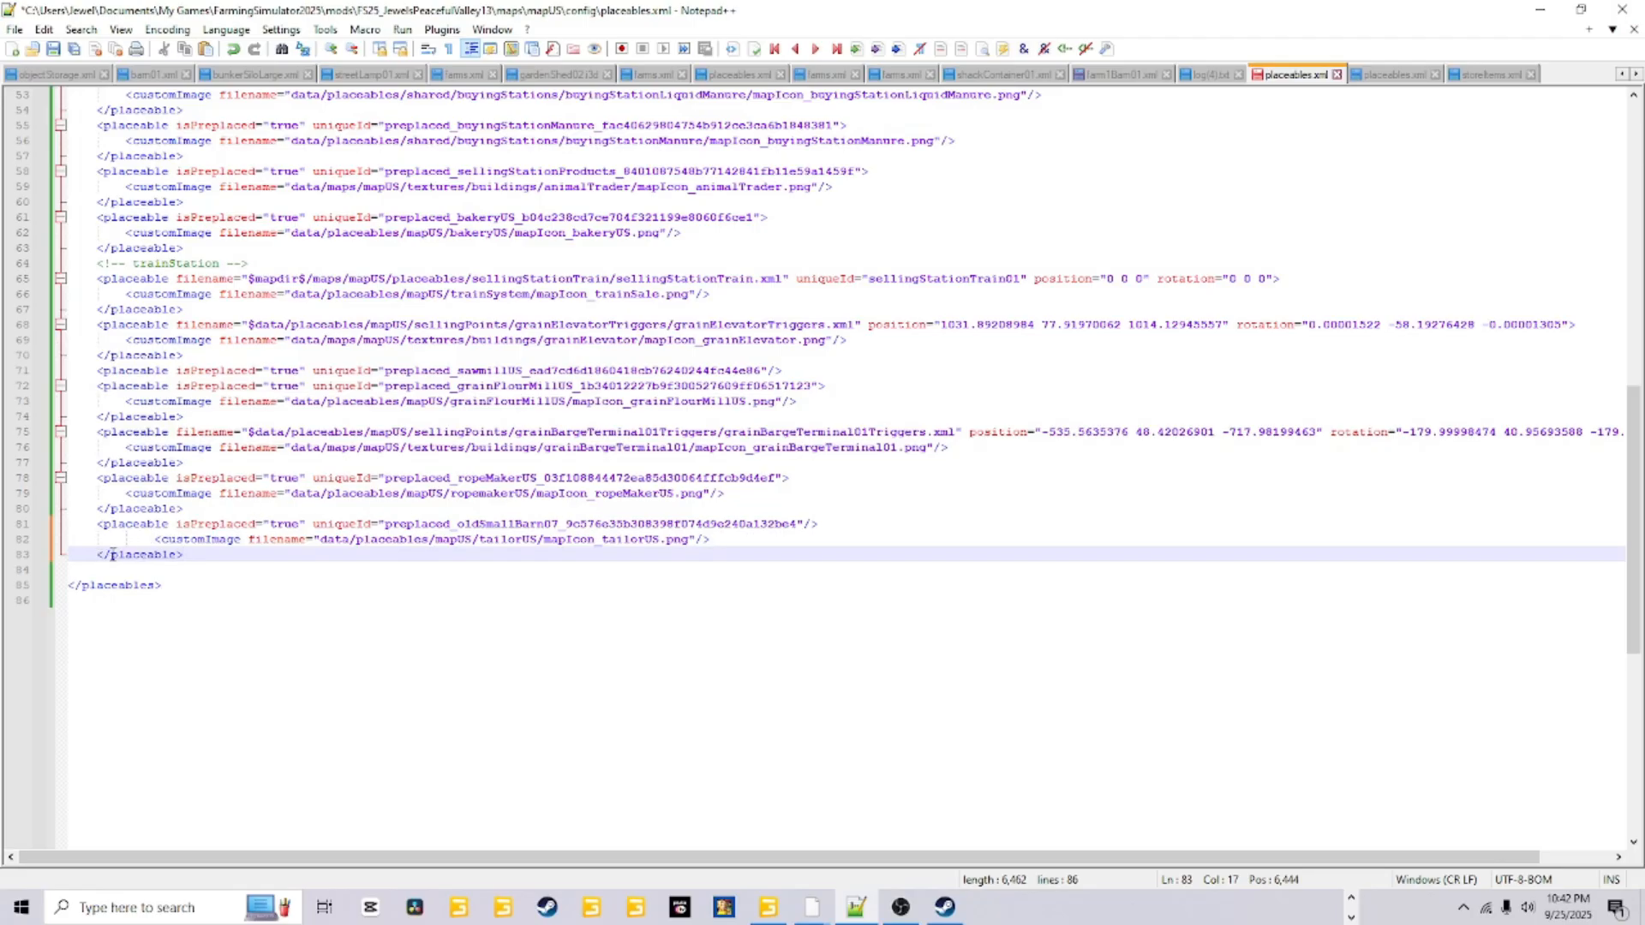
click(52, 49)
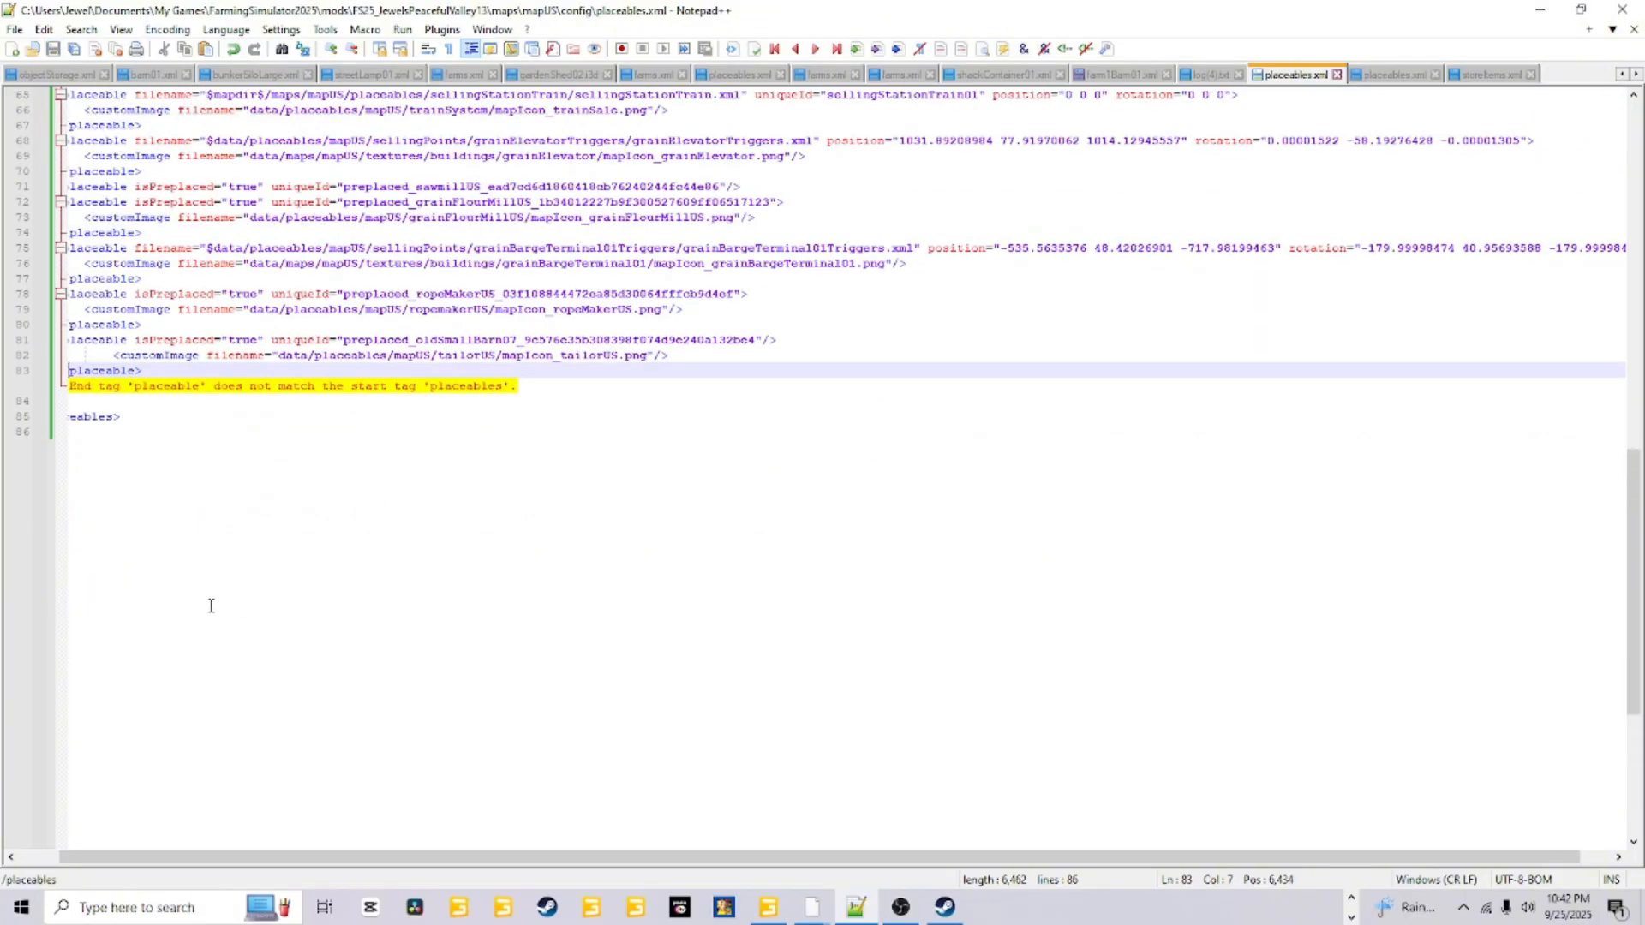
Insert an empty line between the oldSmallBarn07 entry and the pasted tailorUS customImage line, and save the file
scroll(211, 606, up, 5)
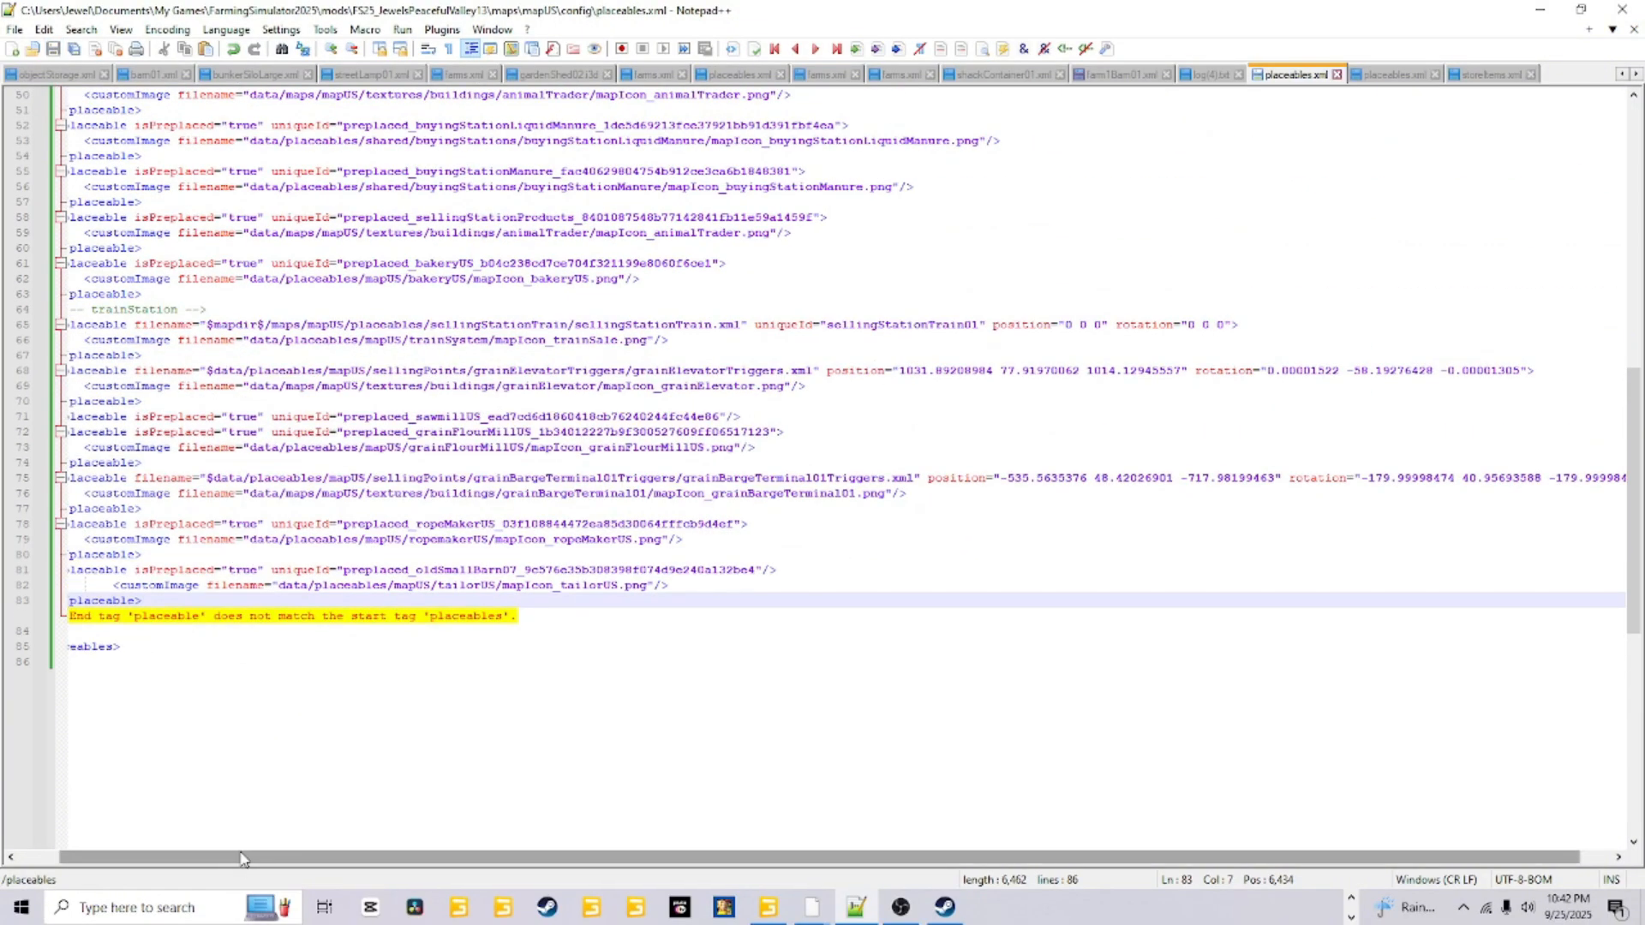
drag(240, 858, 200, 858)
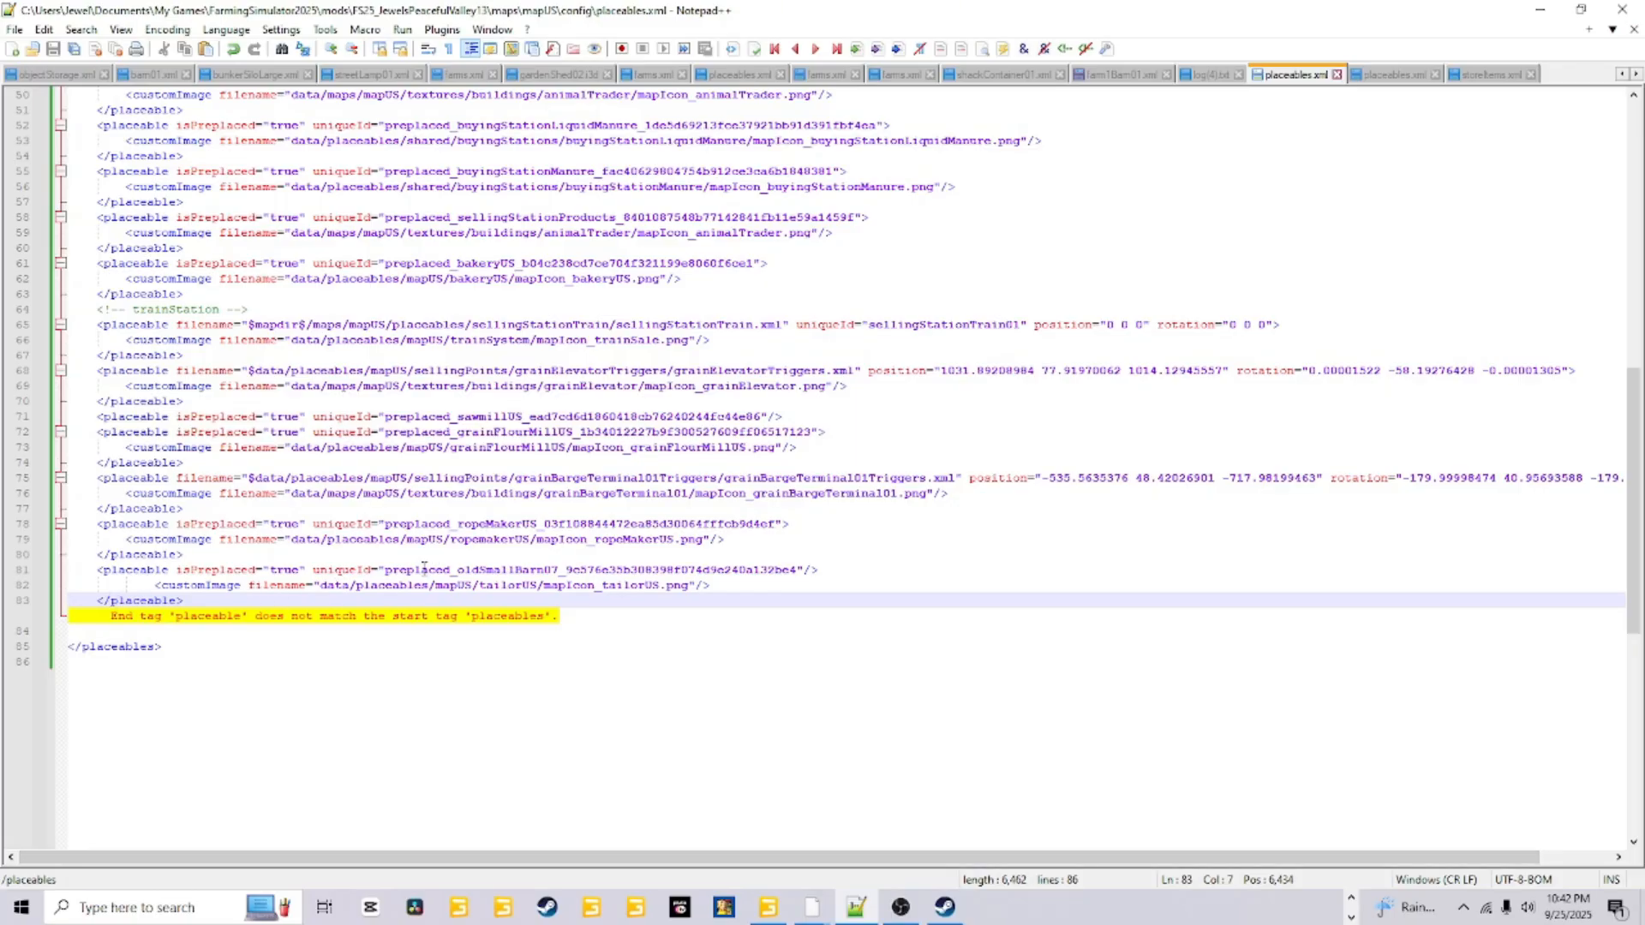
click(846, 572)
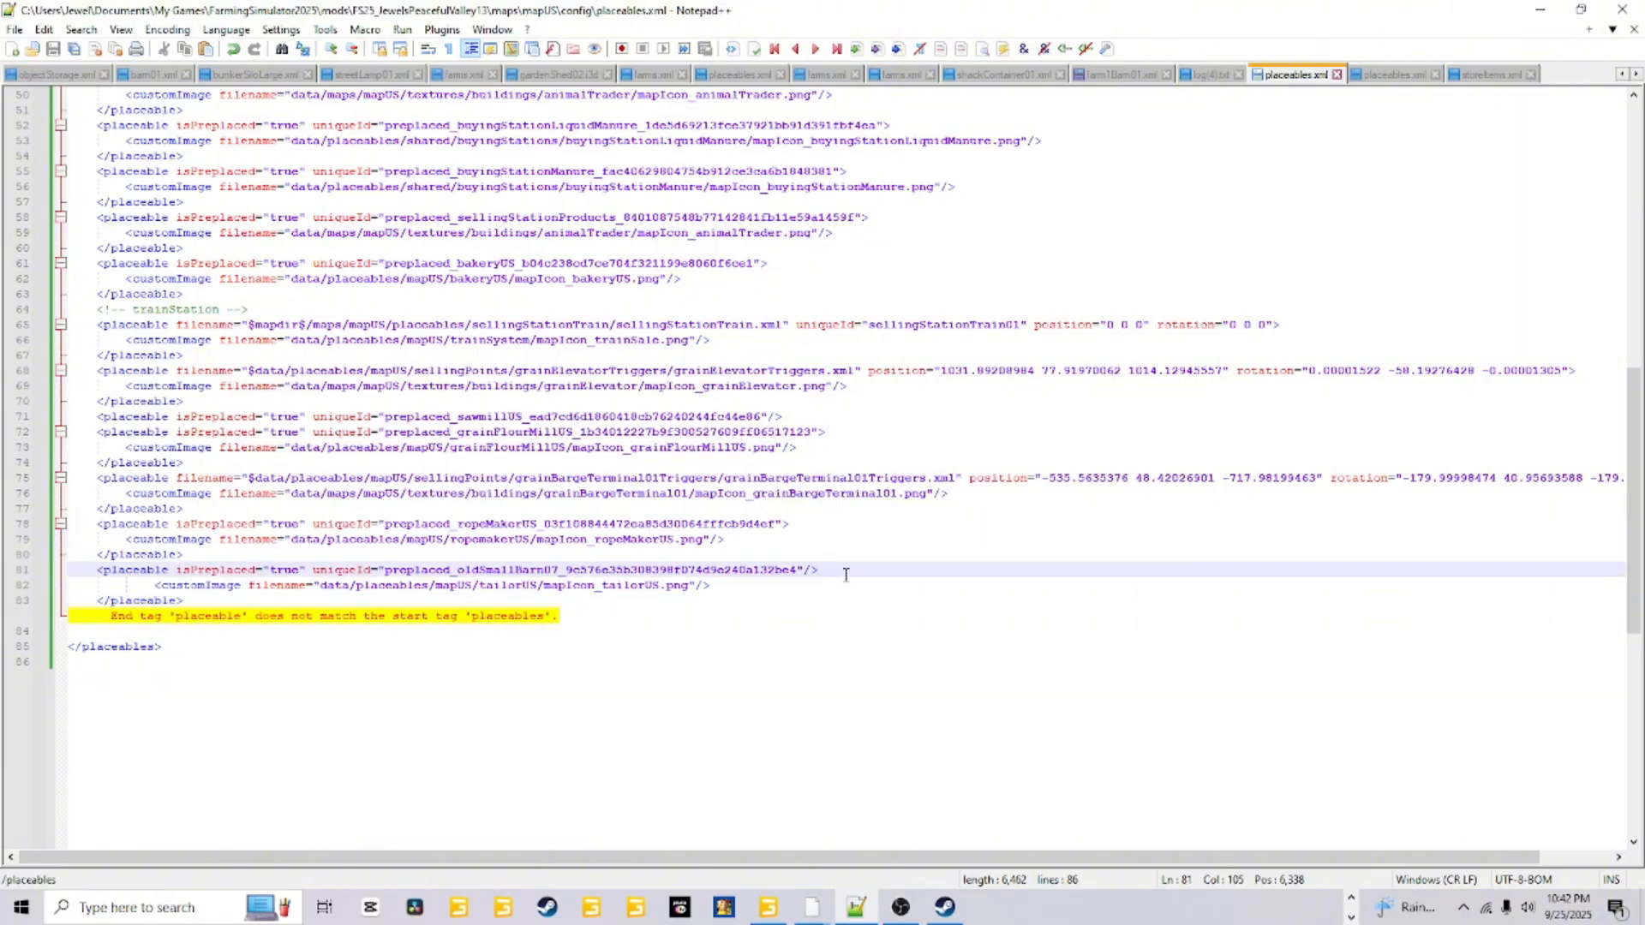
key(Return)
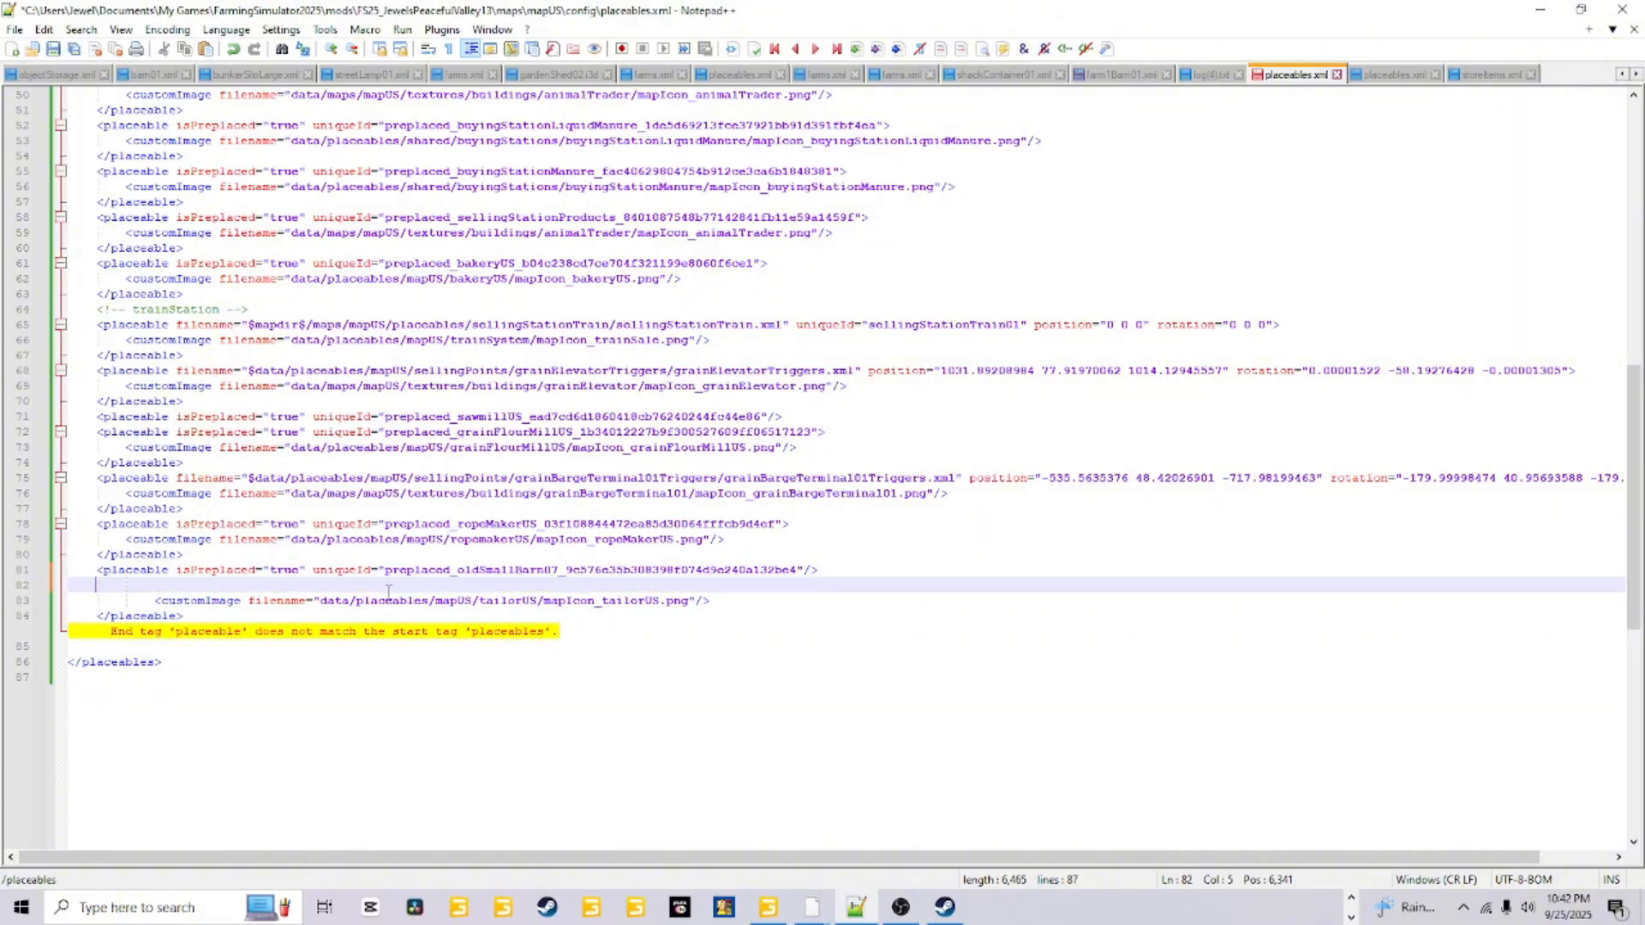
click(53, 49)
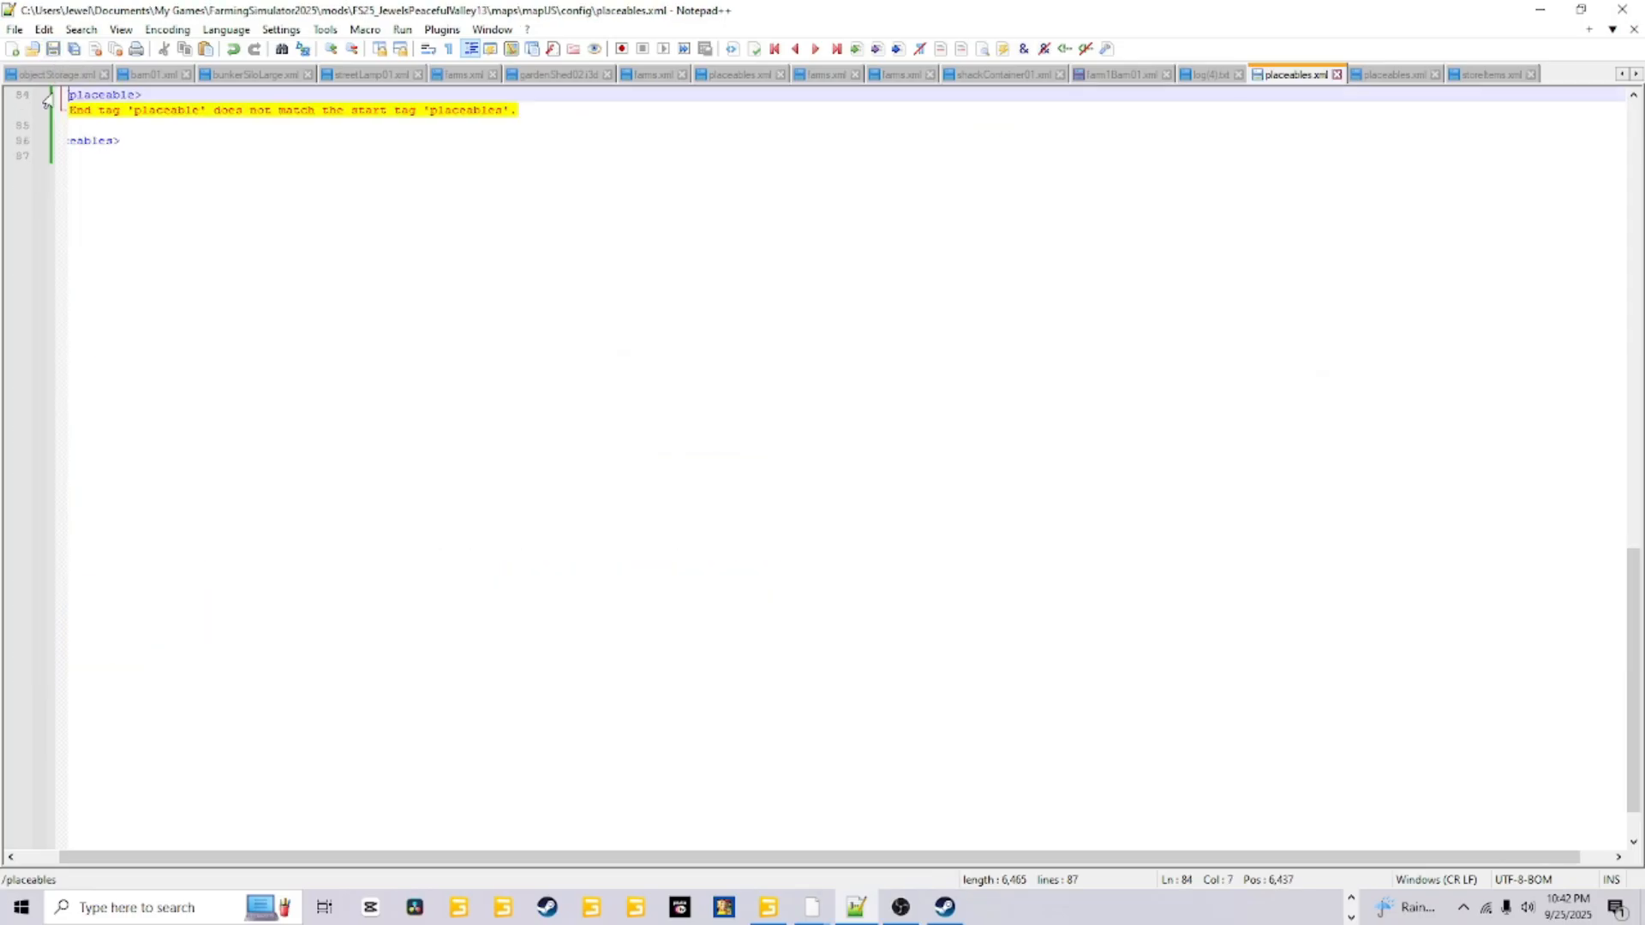
scroll(513, 602, up, 6)
scroll(513, 601, up, 6)
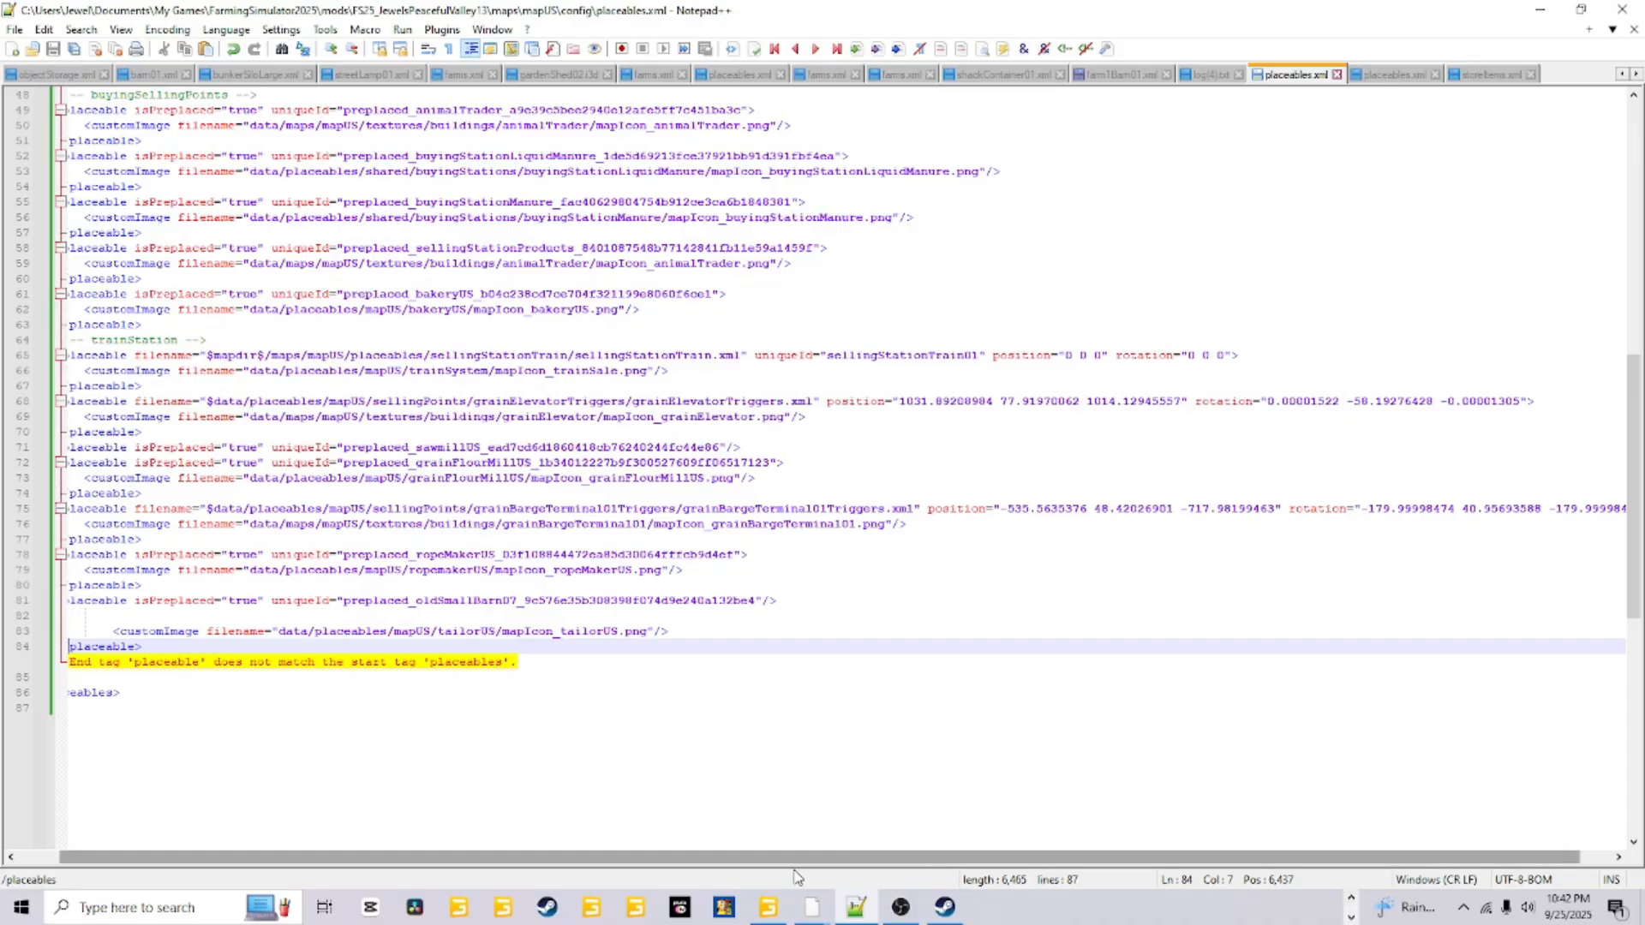
Switch to GIANTS Editor with the mod's mapUS.i3d and open the Placeable Toolkit script
mouse_move(771, 907)
click(751, 821)
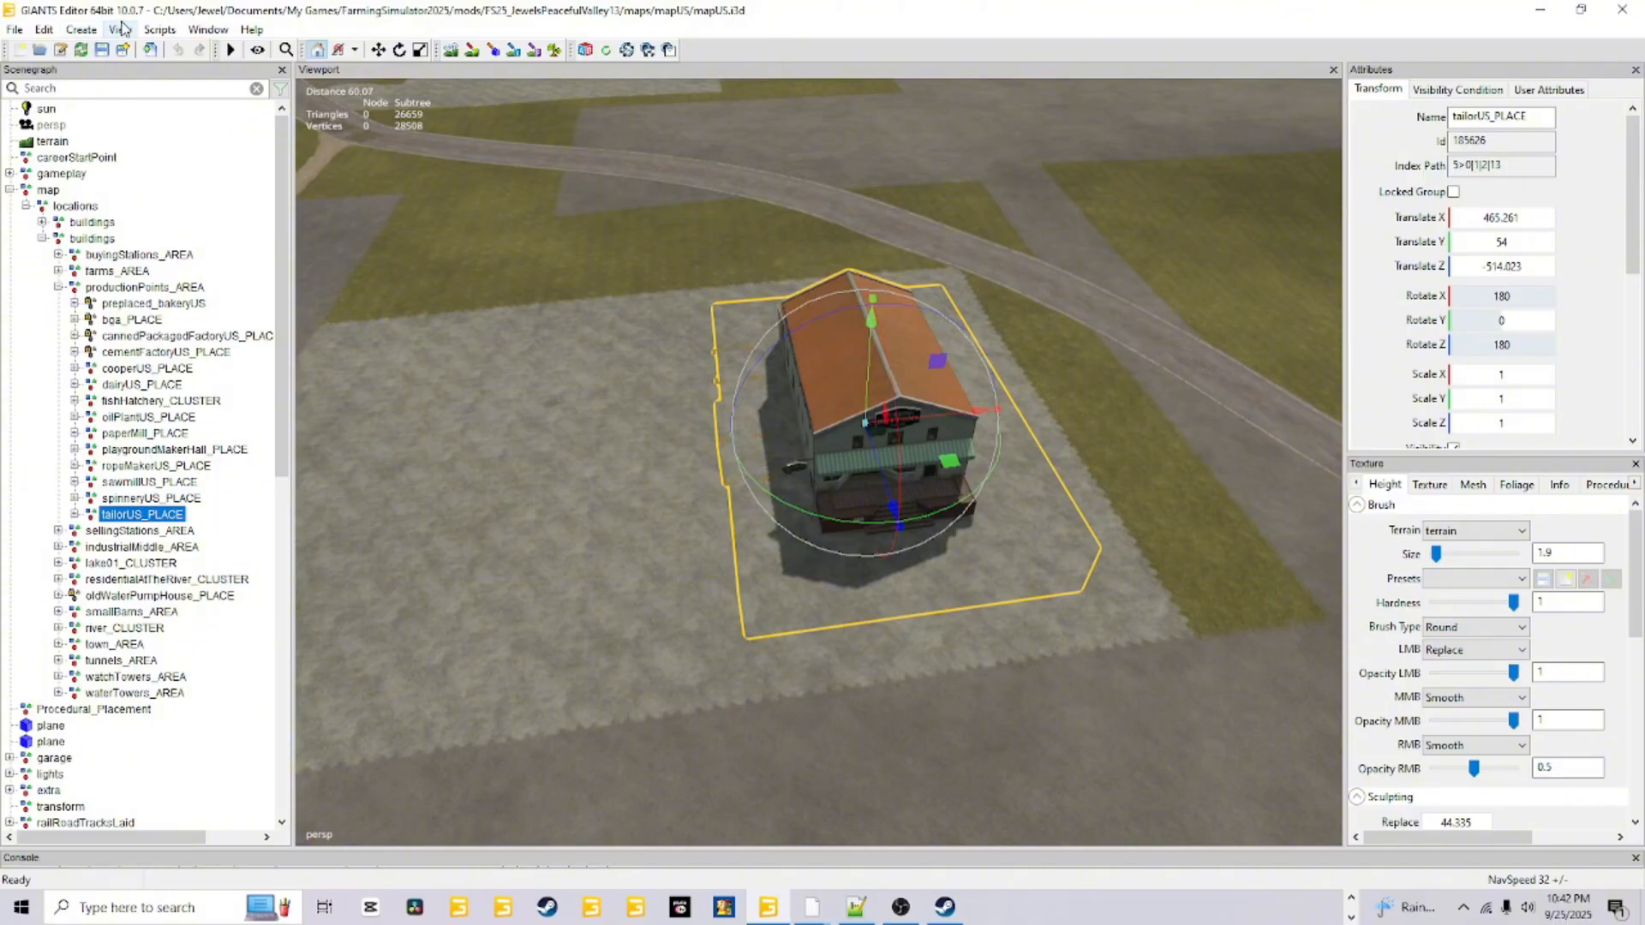
click(159, 29)
mouse_move(219, 63)
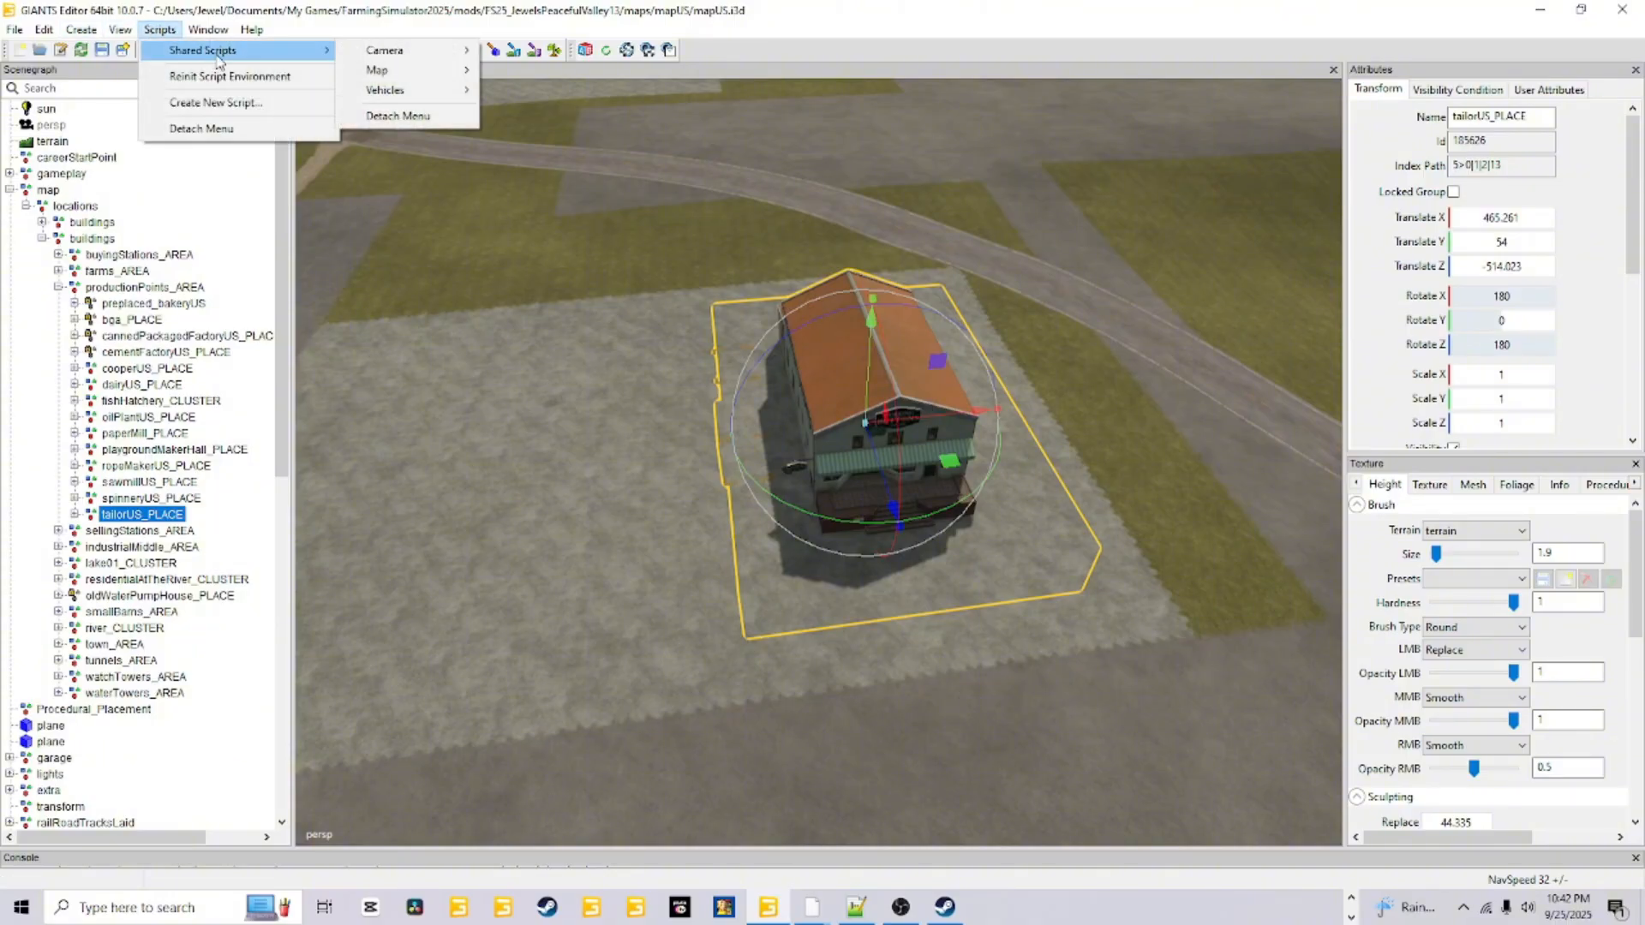
mouse_move(420, 74)
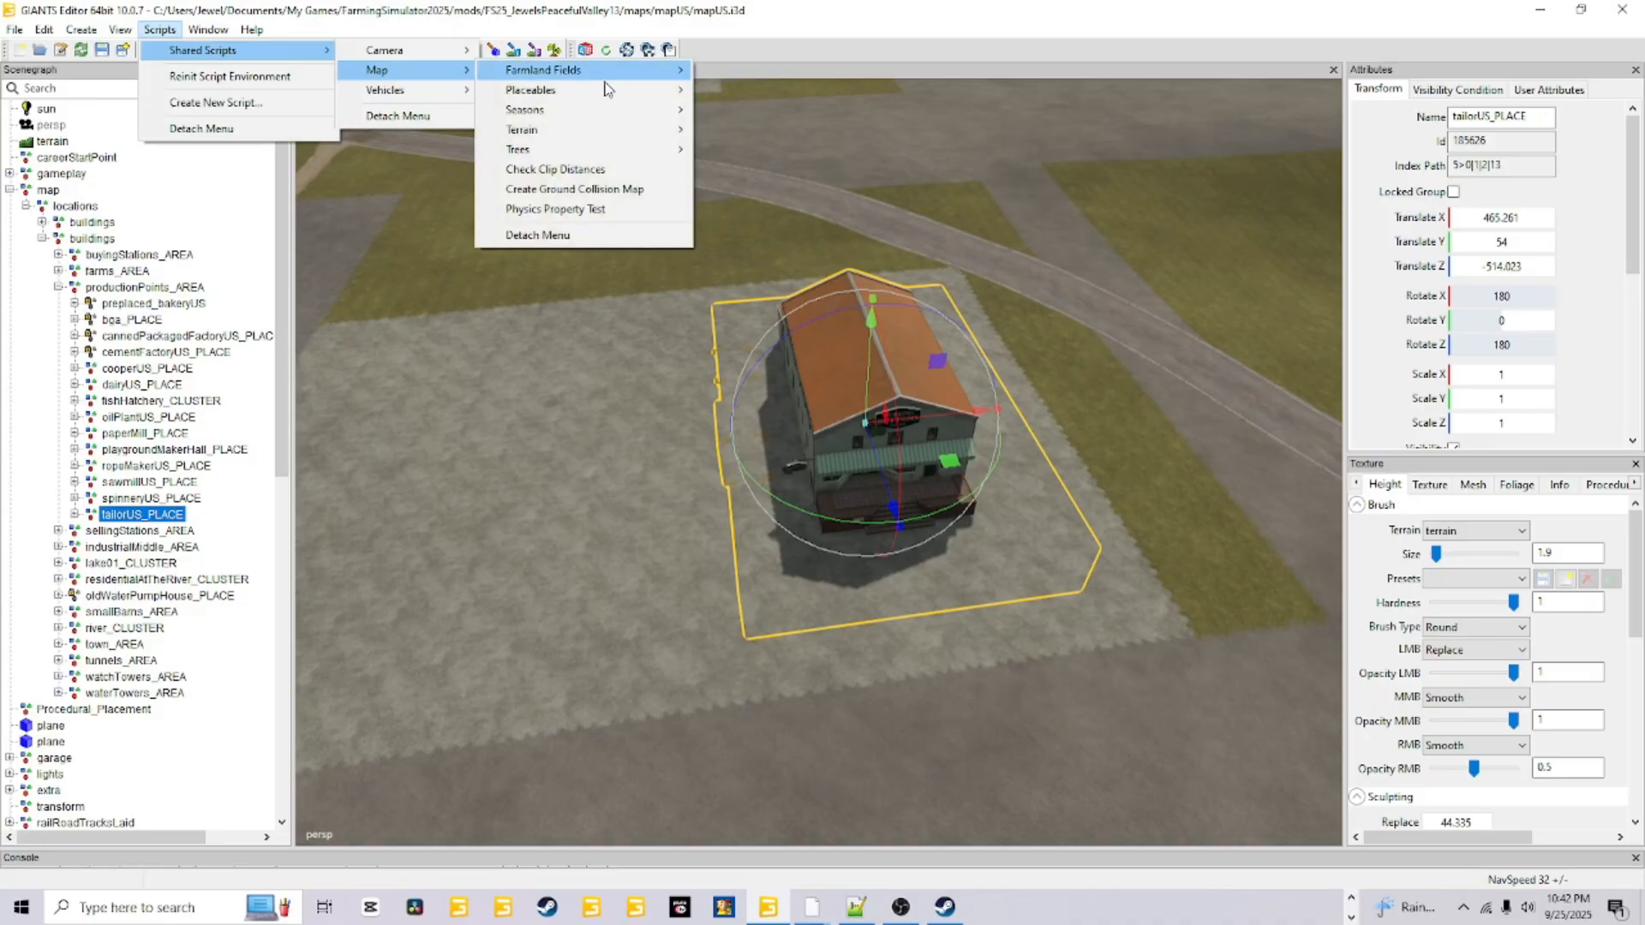
mouse_move(606, 89)
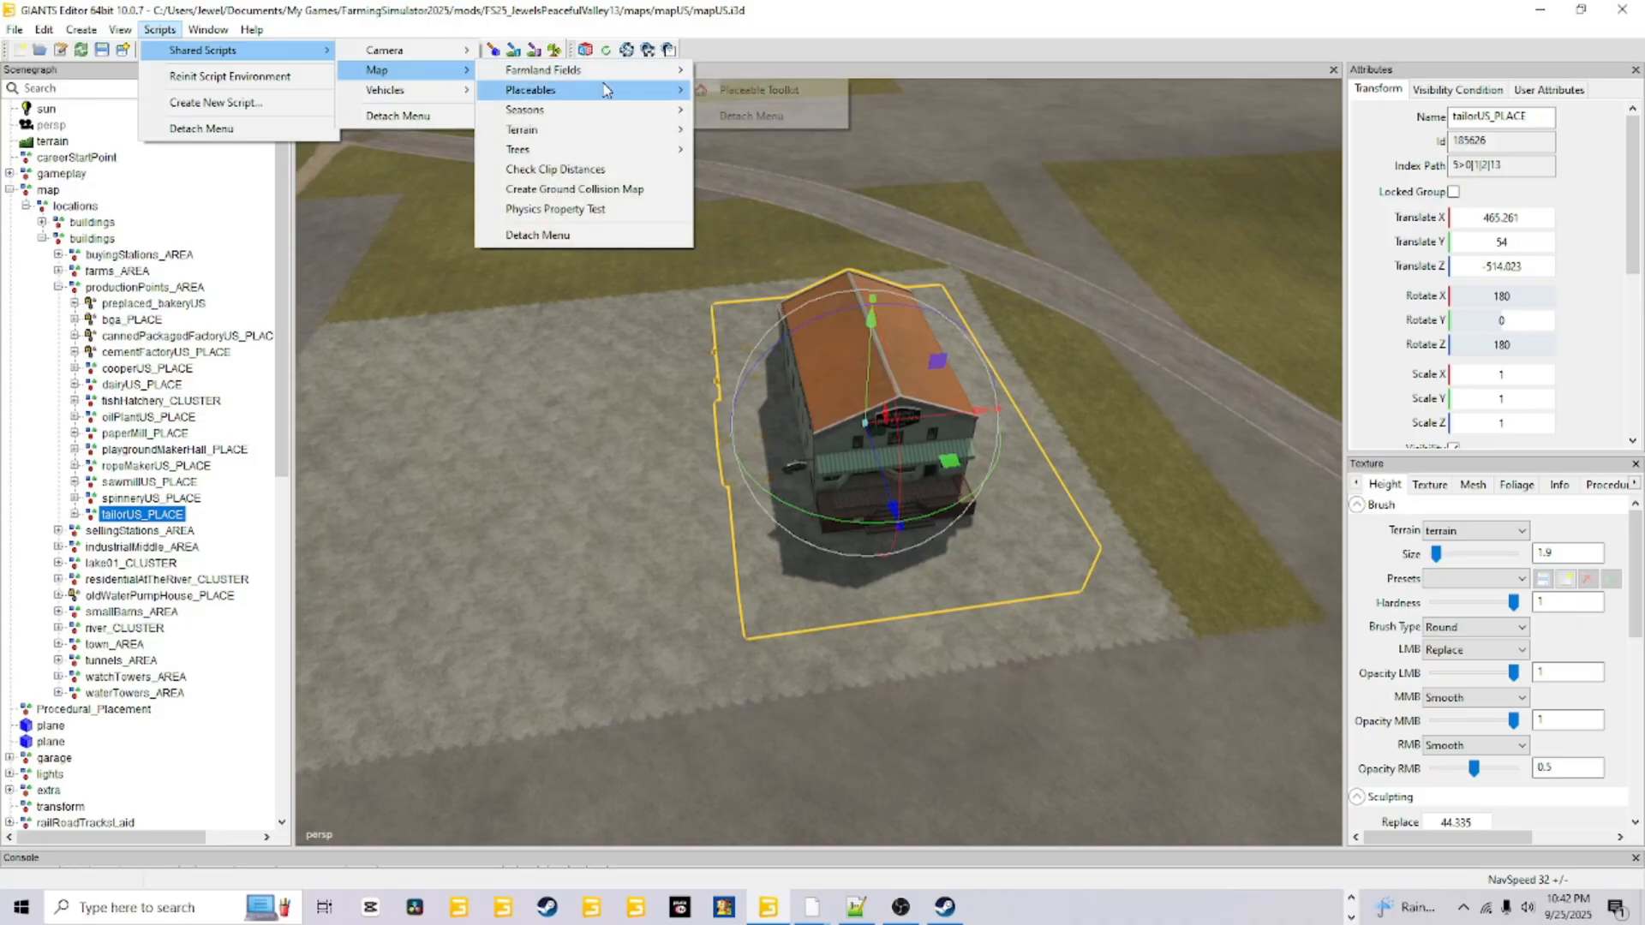
click(754, 91)
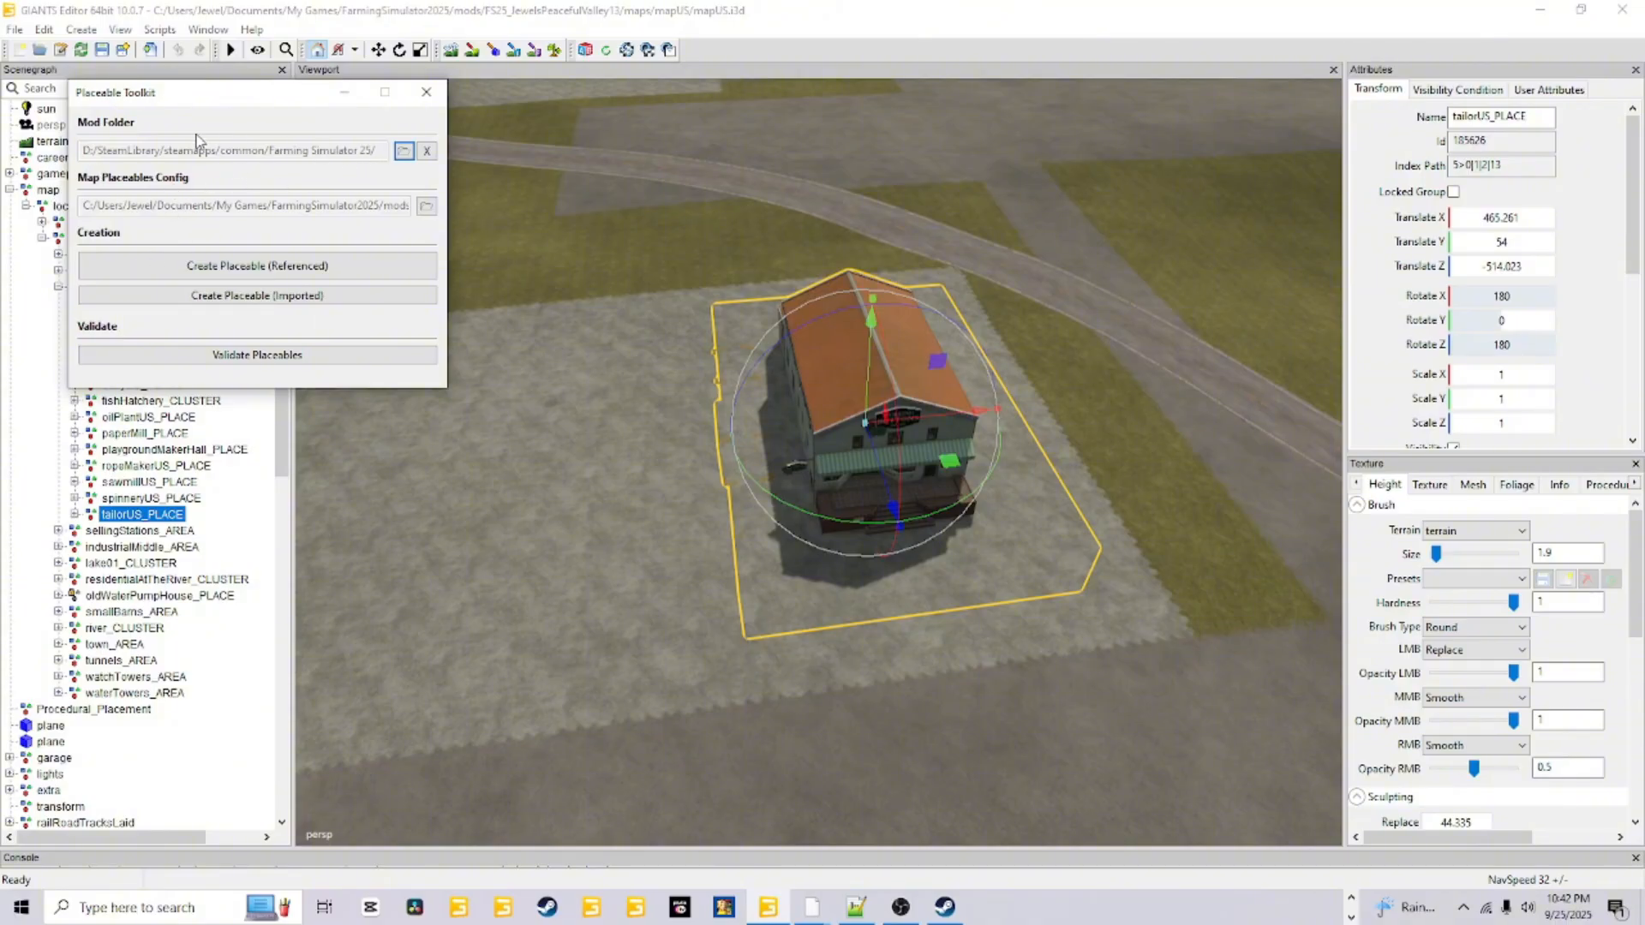
Set the toolkit's Map Placeables Config to the placeables file in FS25_JewelsPeacefulValley13\maps\mapUS\config
click(399, 153)
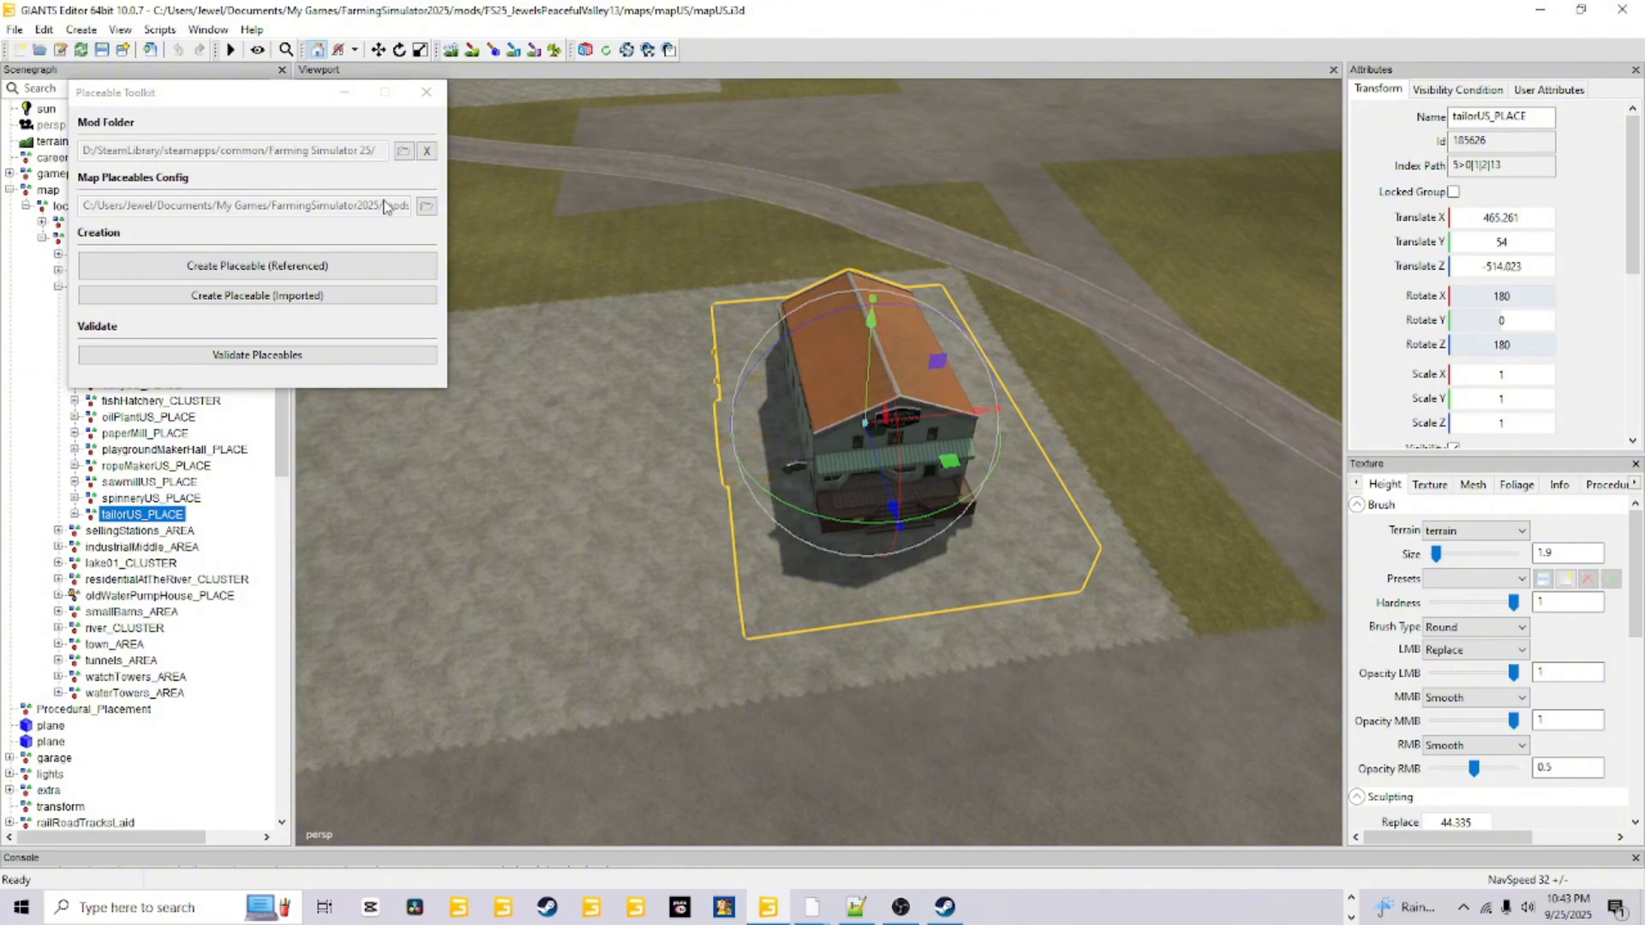
click(425, 206)
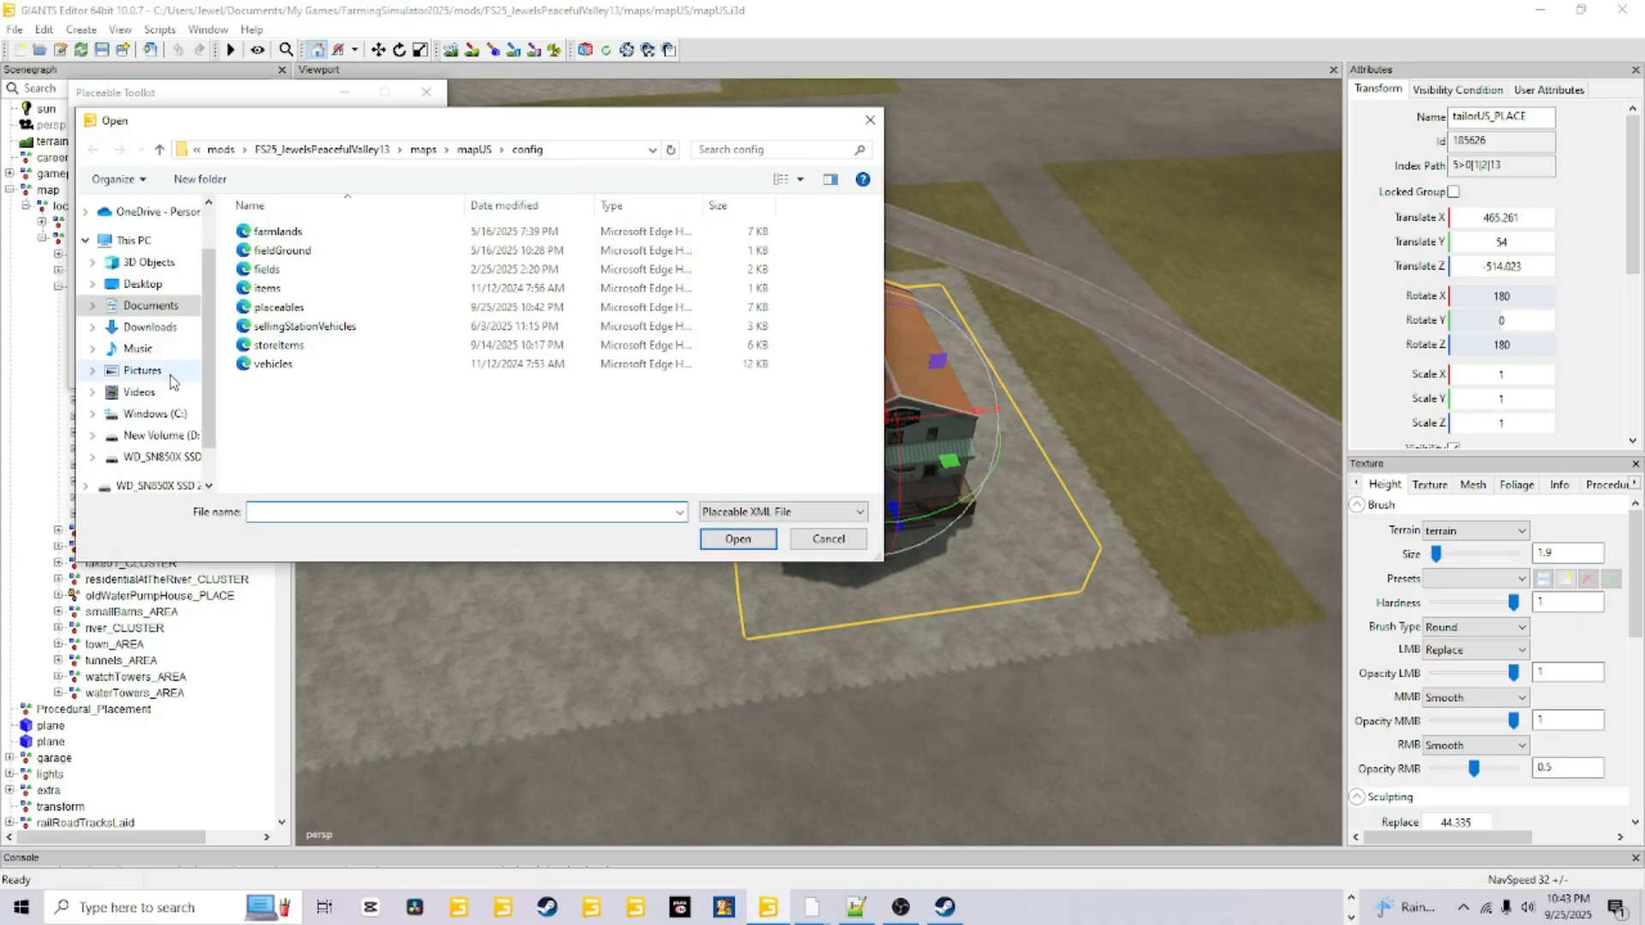
click(161, 307)
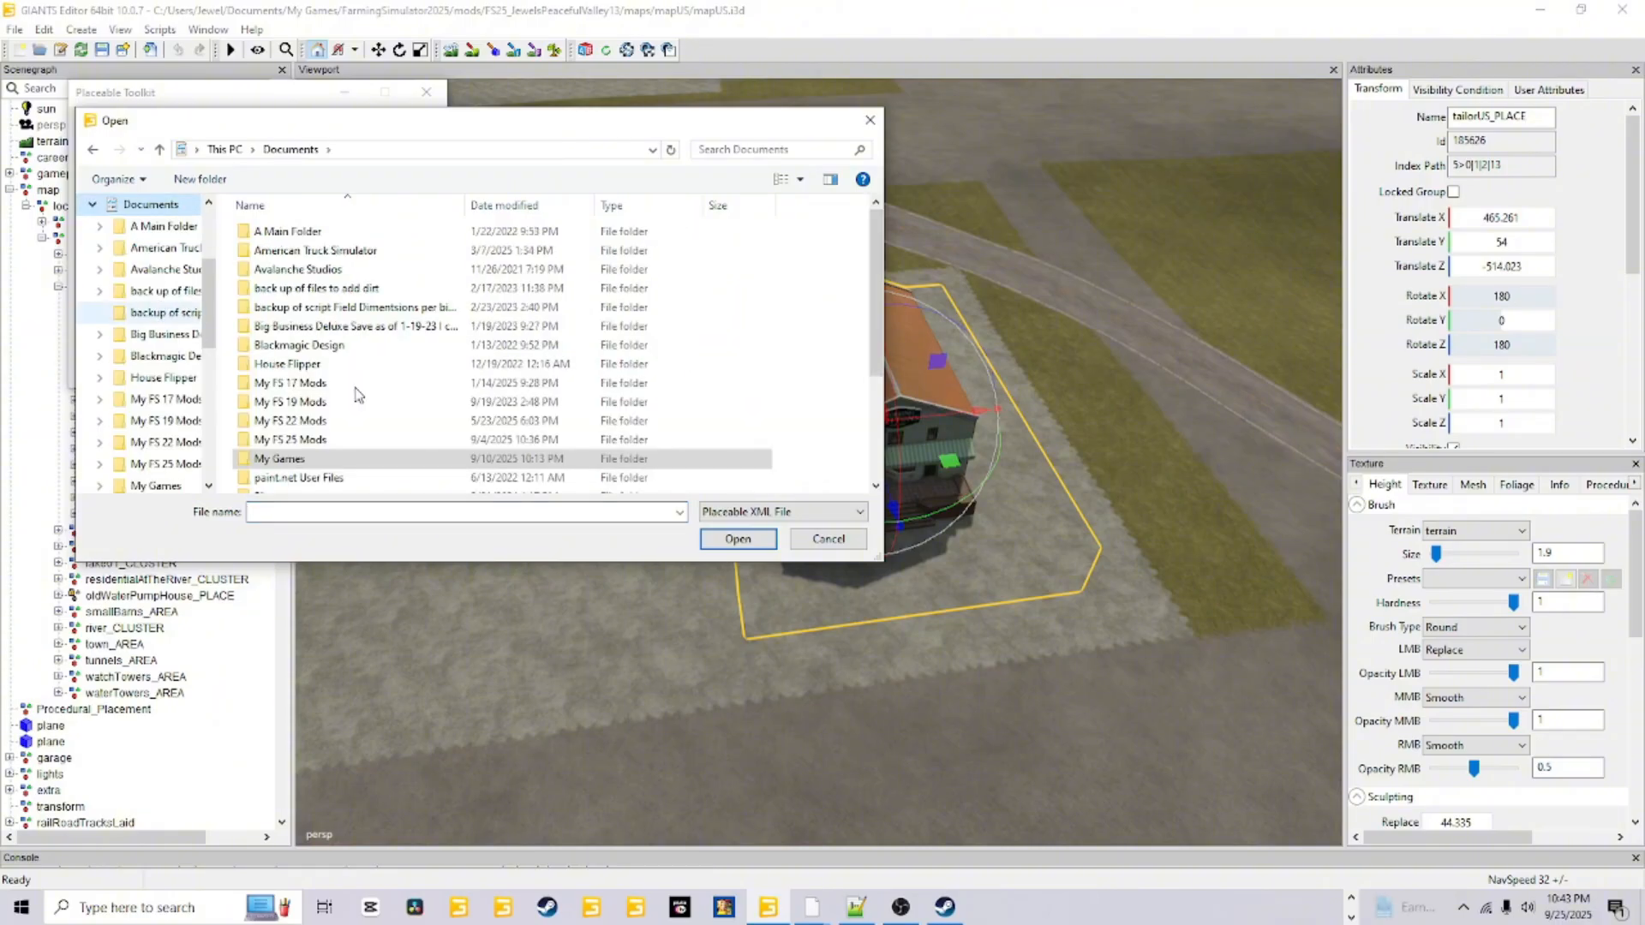
double_click(340, 459)
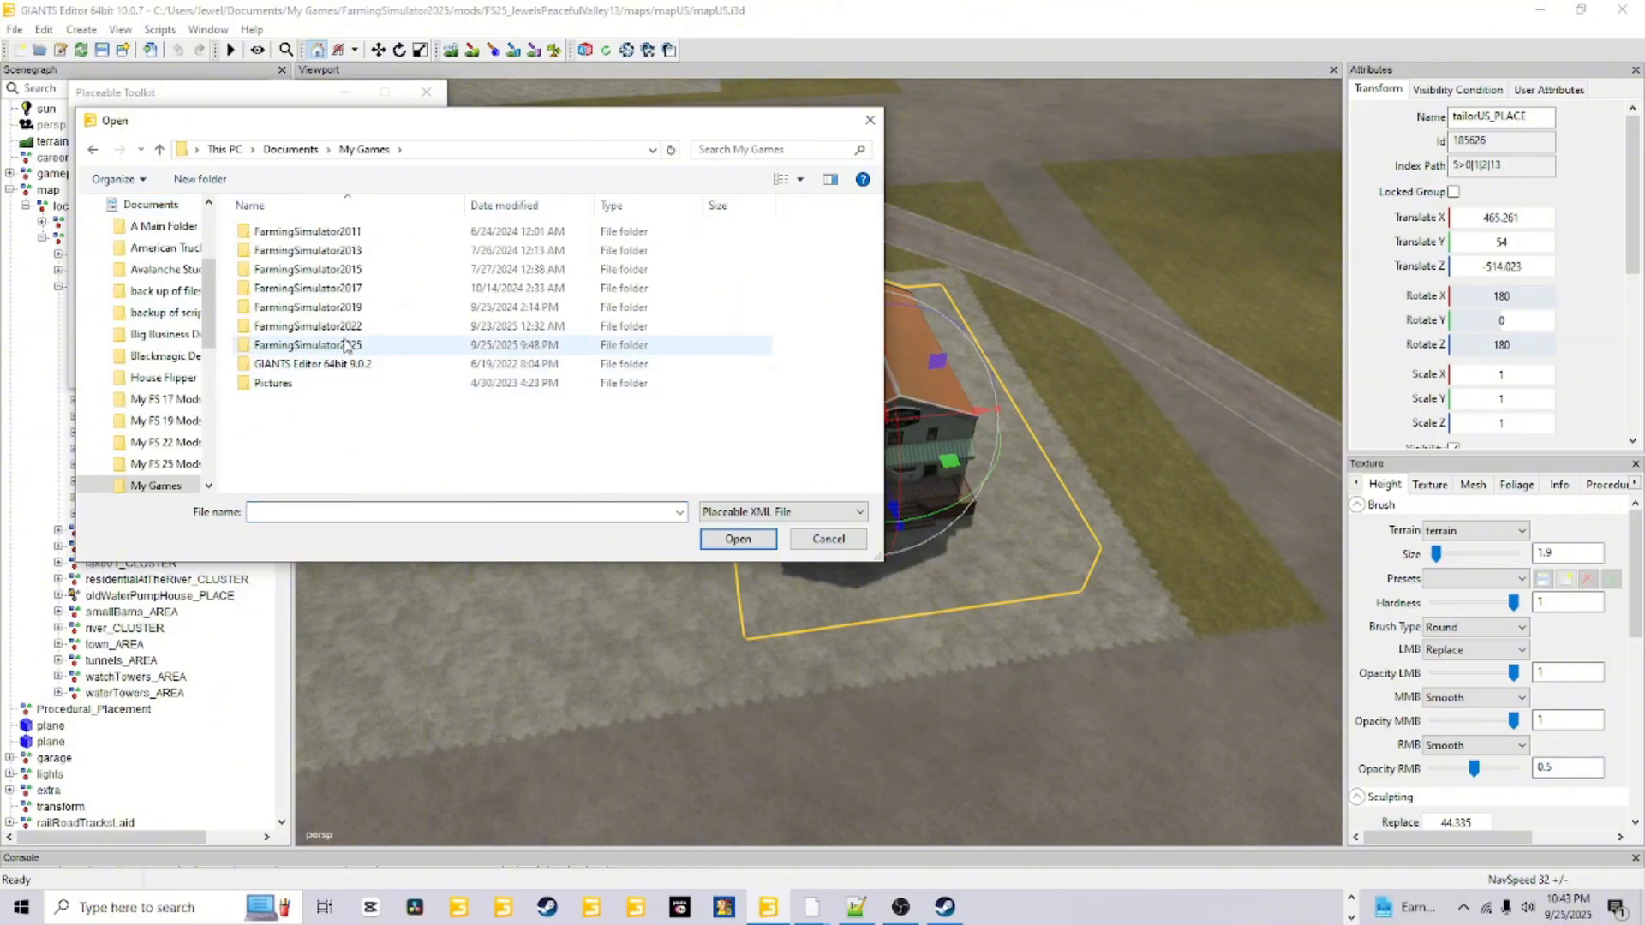
double_click(266, 345)
double_click(272, 402)
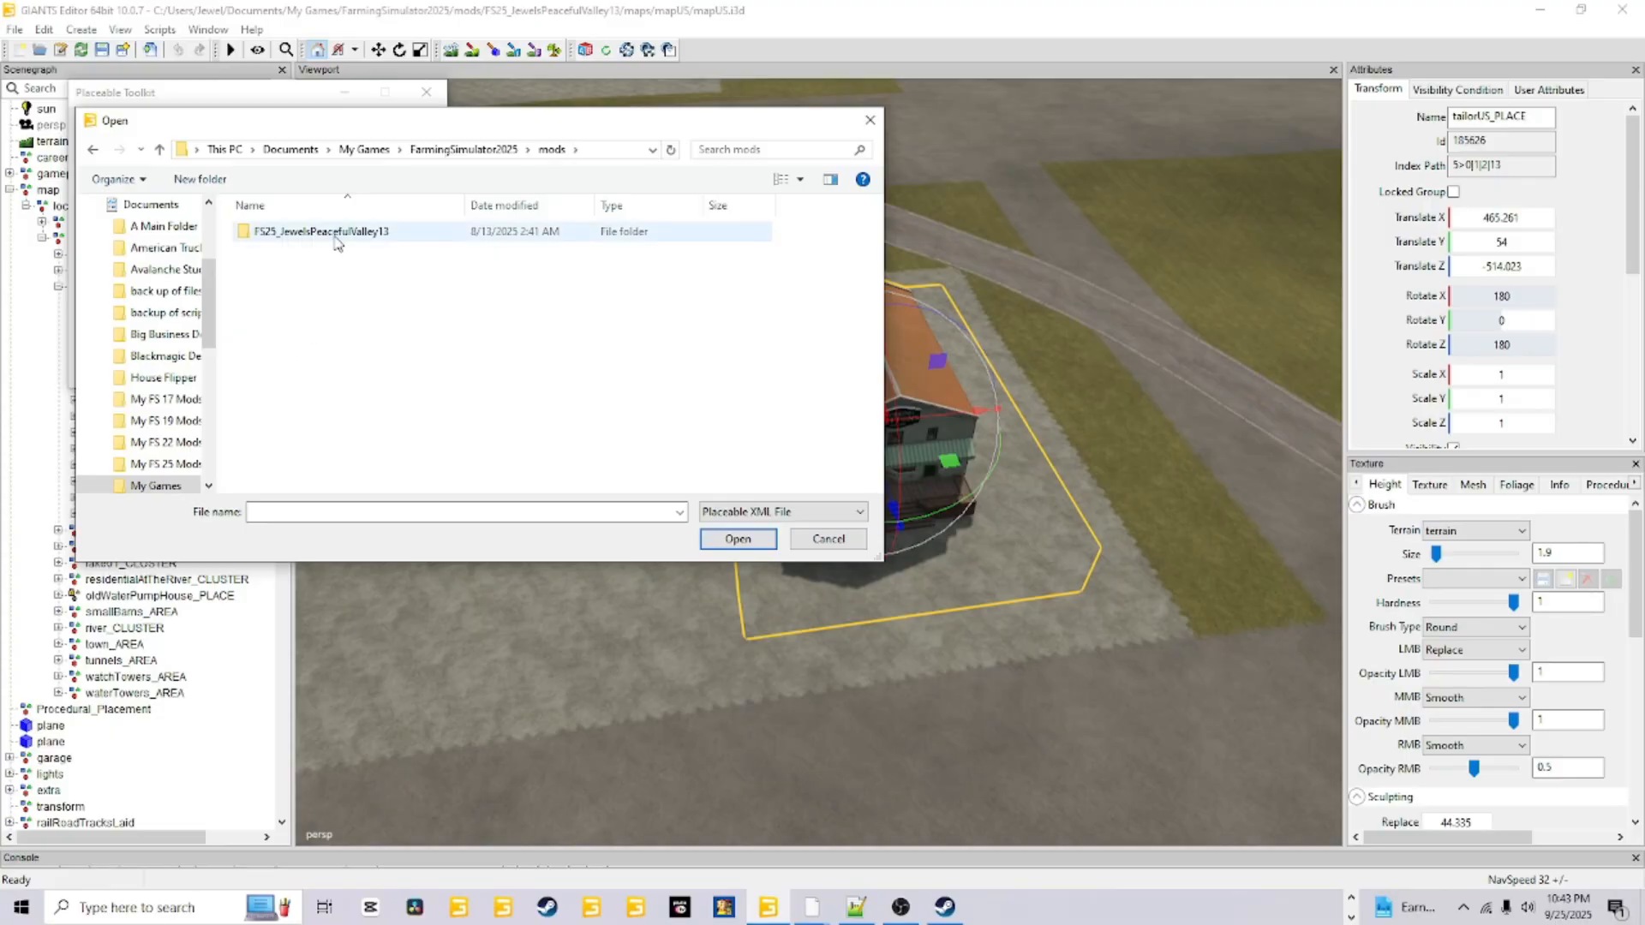
double_click(295, 232)
double_click(290, 261)
double_click(274, 232)
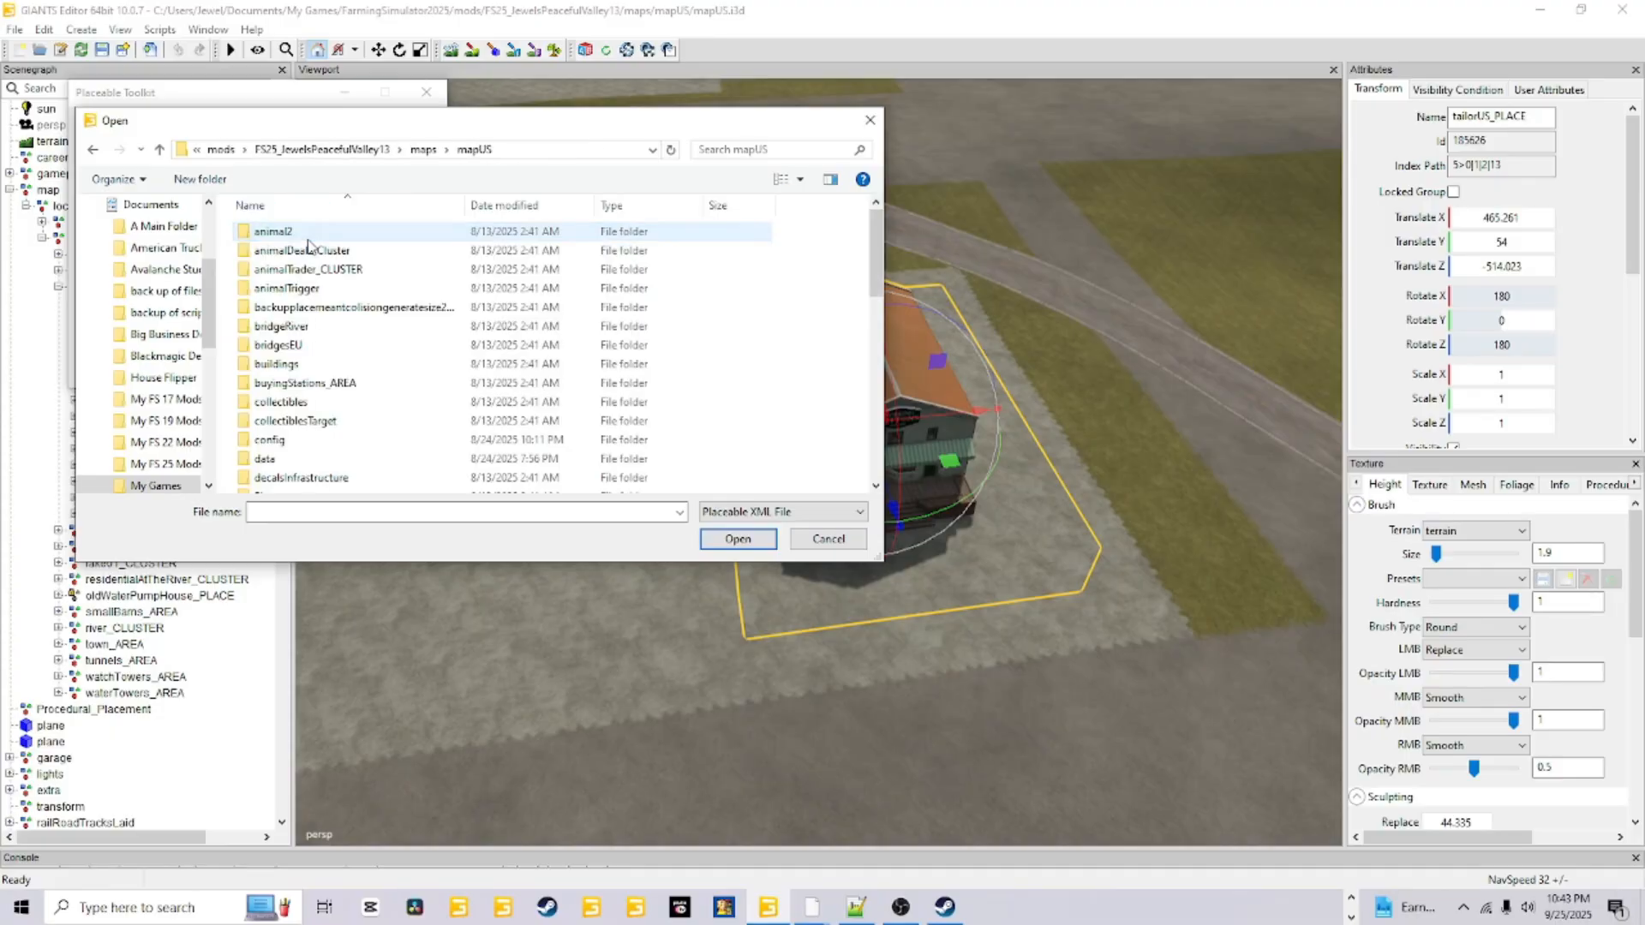
double_click(269, 439)
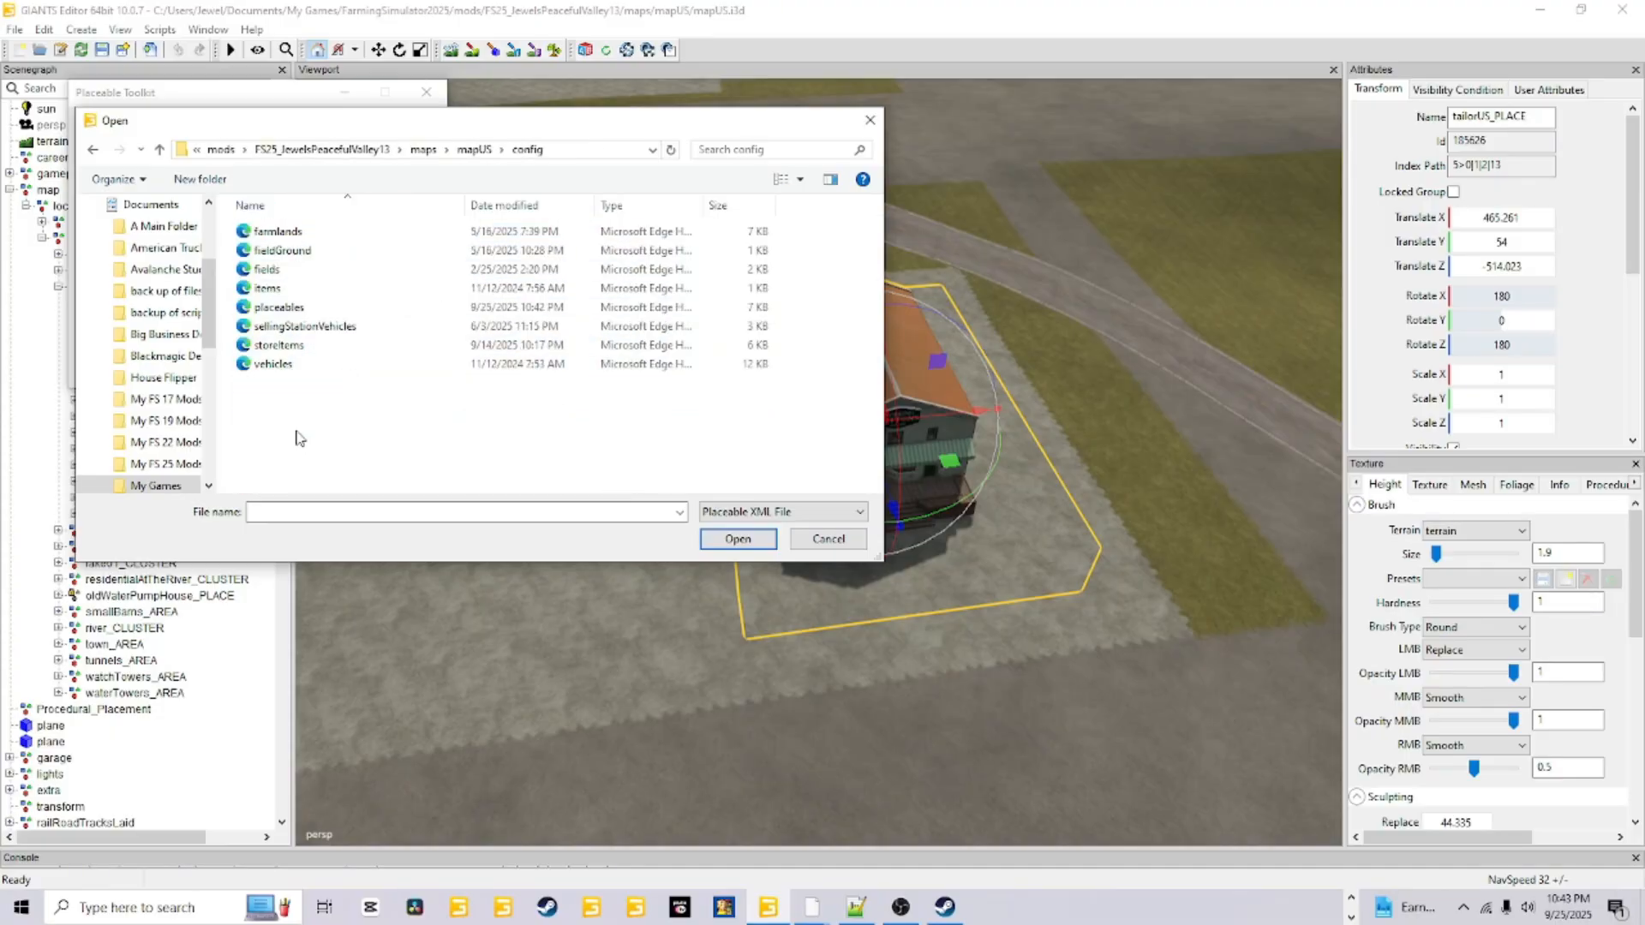
click(279, 306)
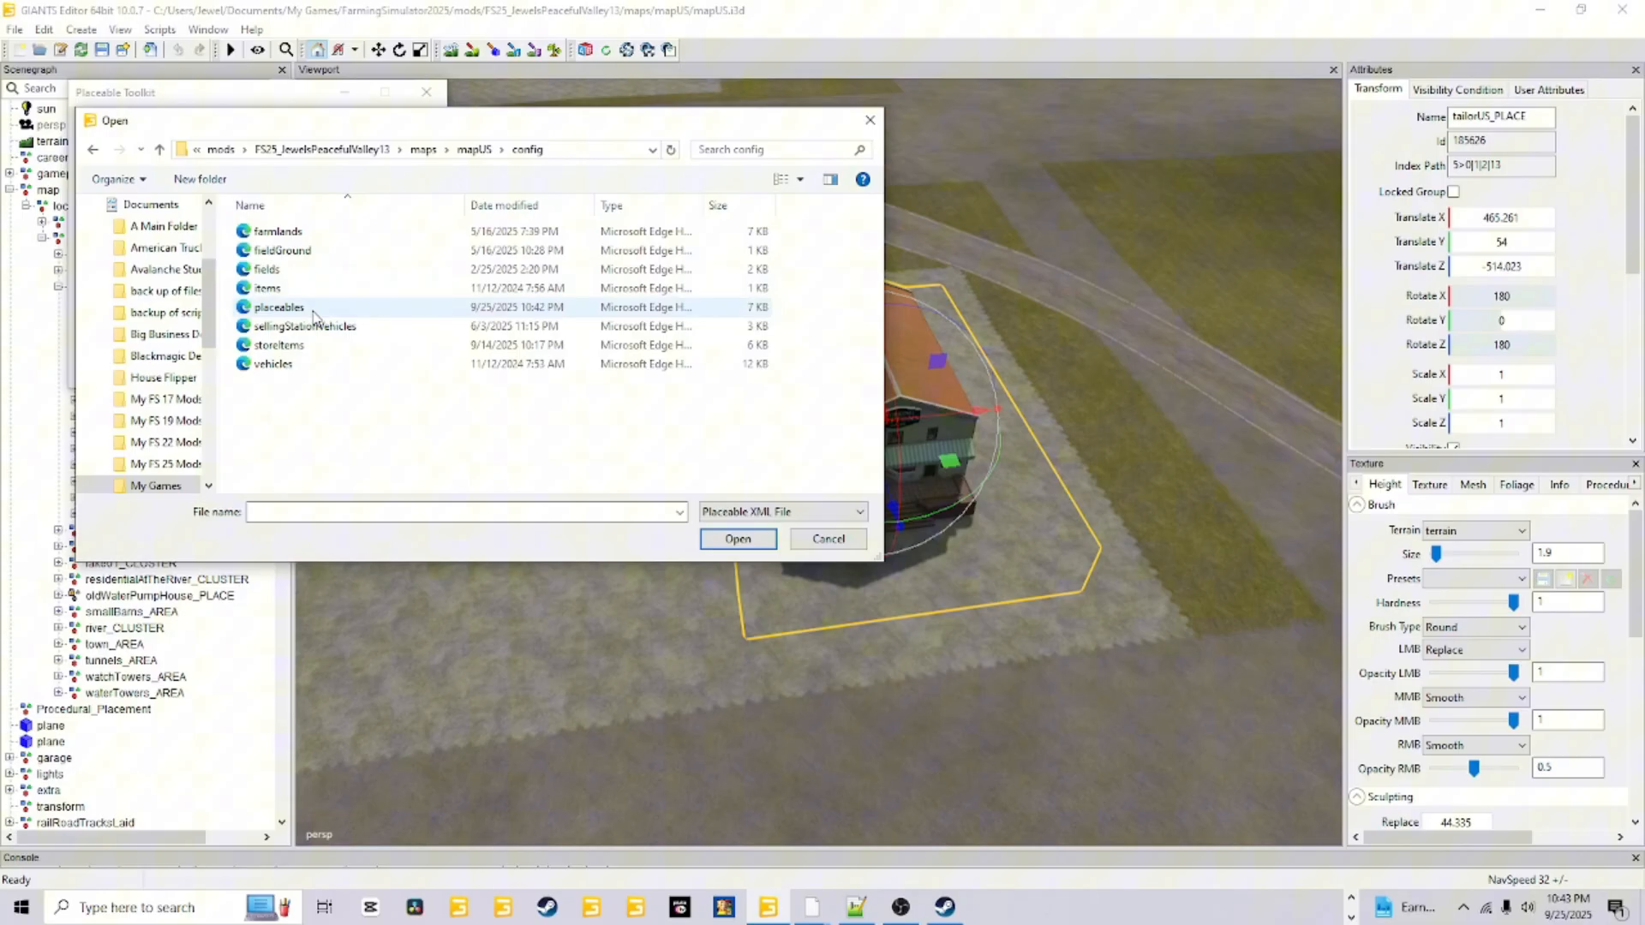
click(718, 540)
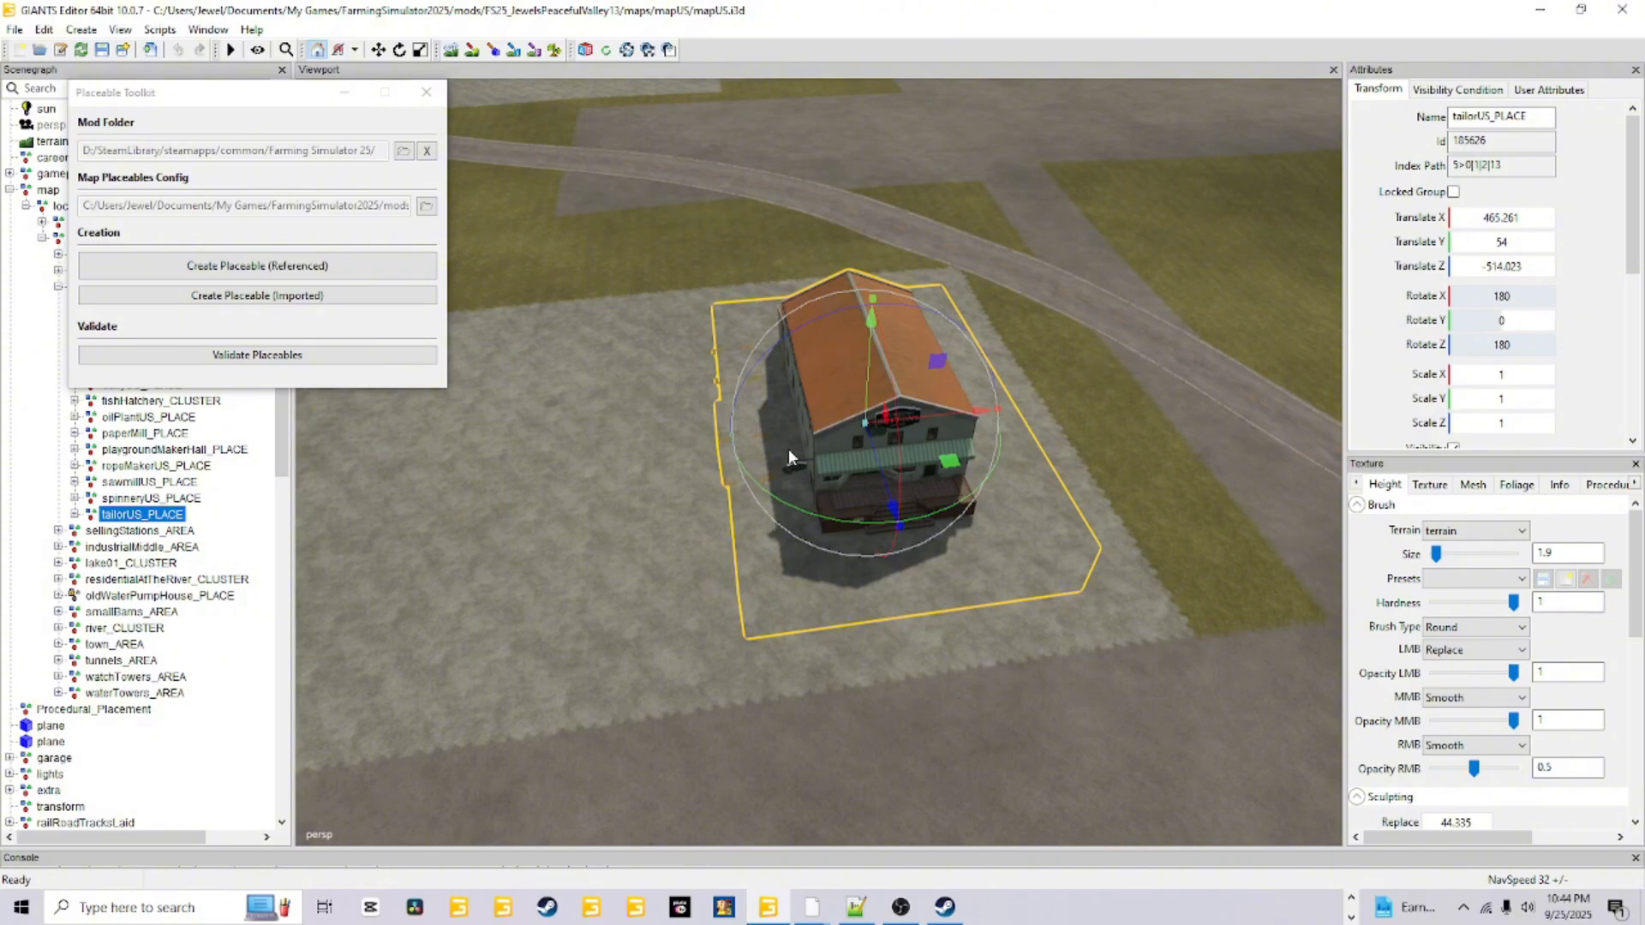
Validate the map's placeables and decline adding each missing preplaced placeable other than the tailor, such as windWheelMedium, farmHouse04 and paperMill, to the config file
click(257, 361)
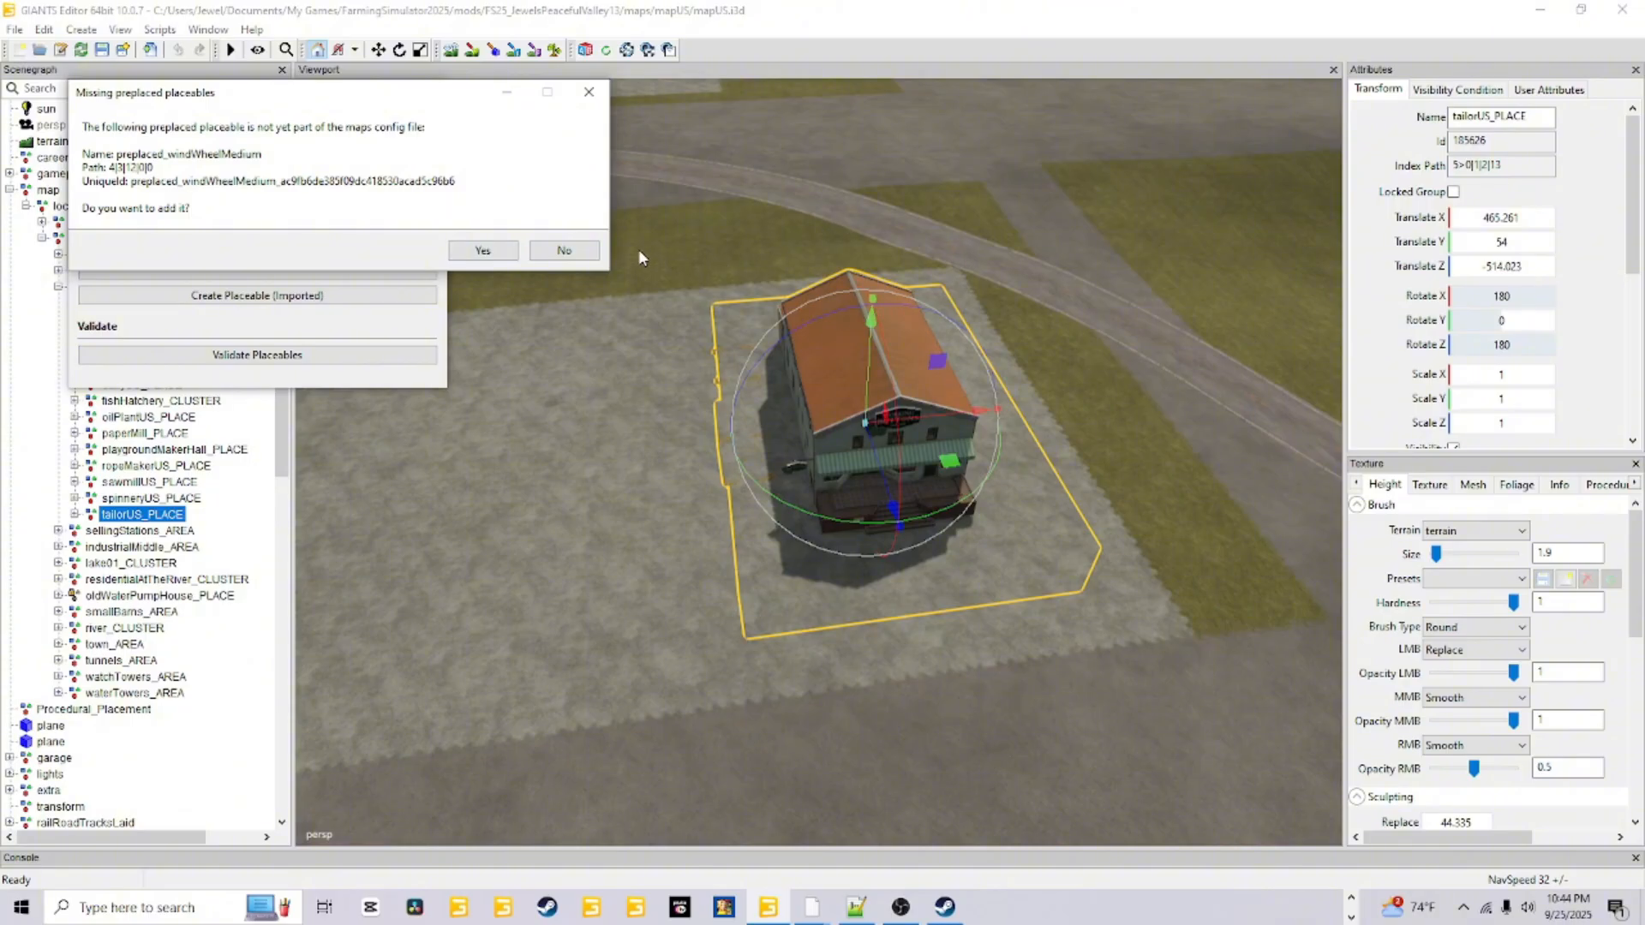
click(560, 252)
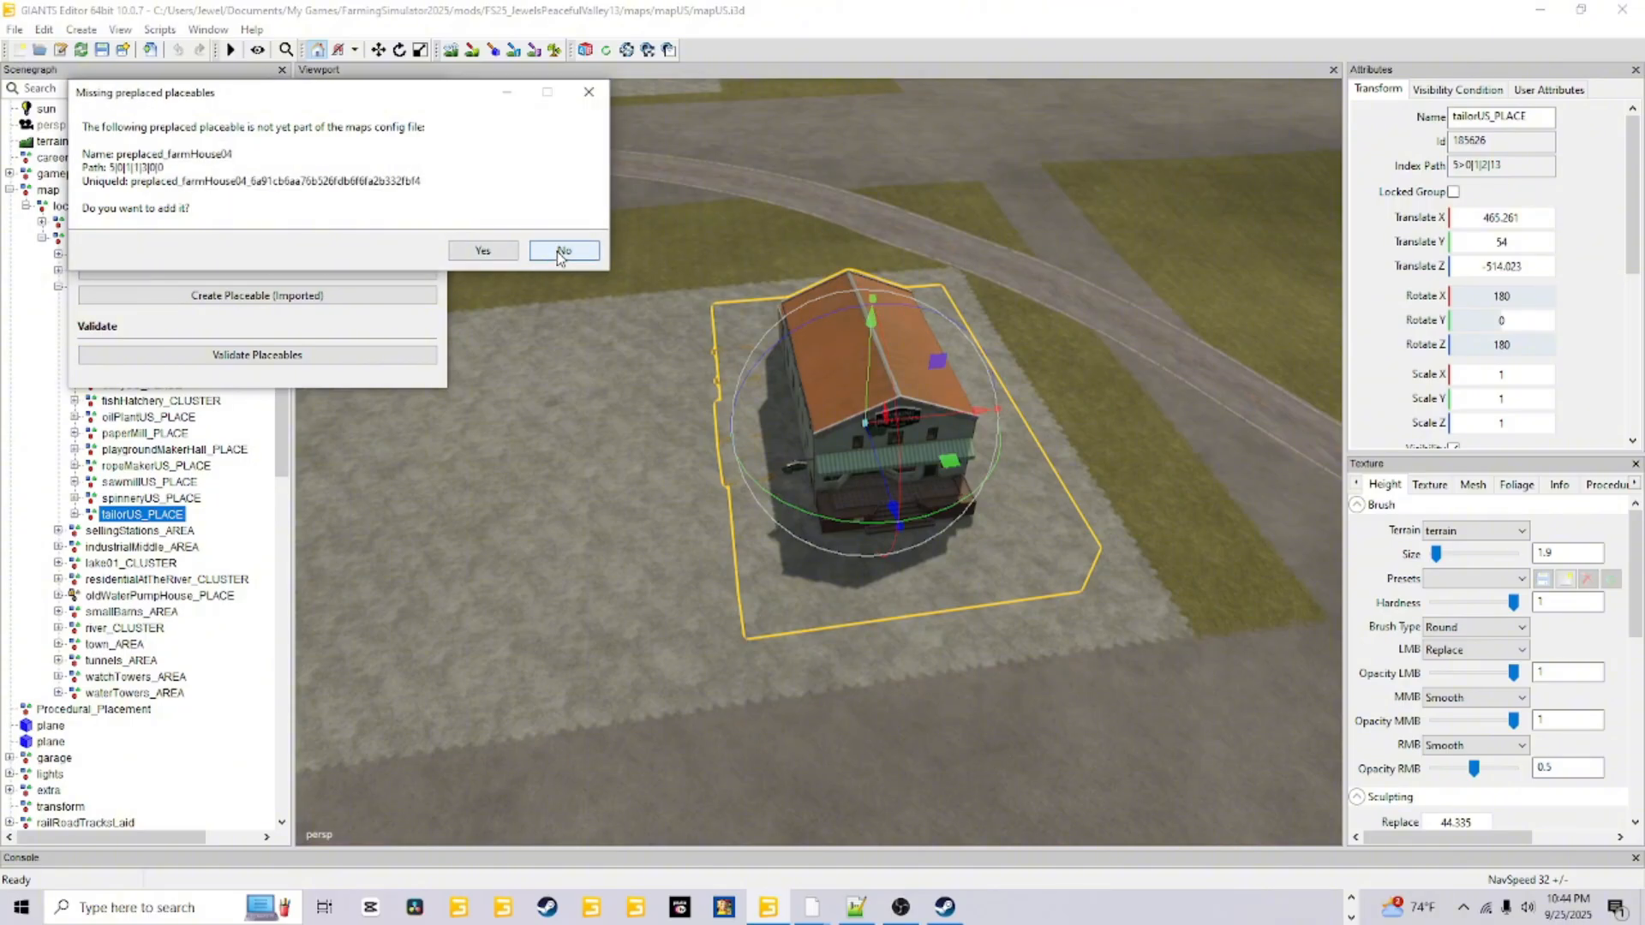
click(560, 252)
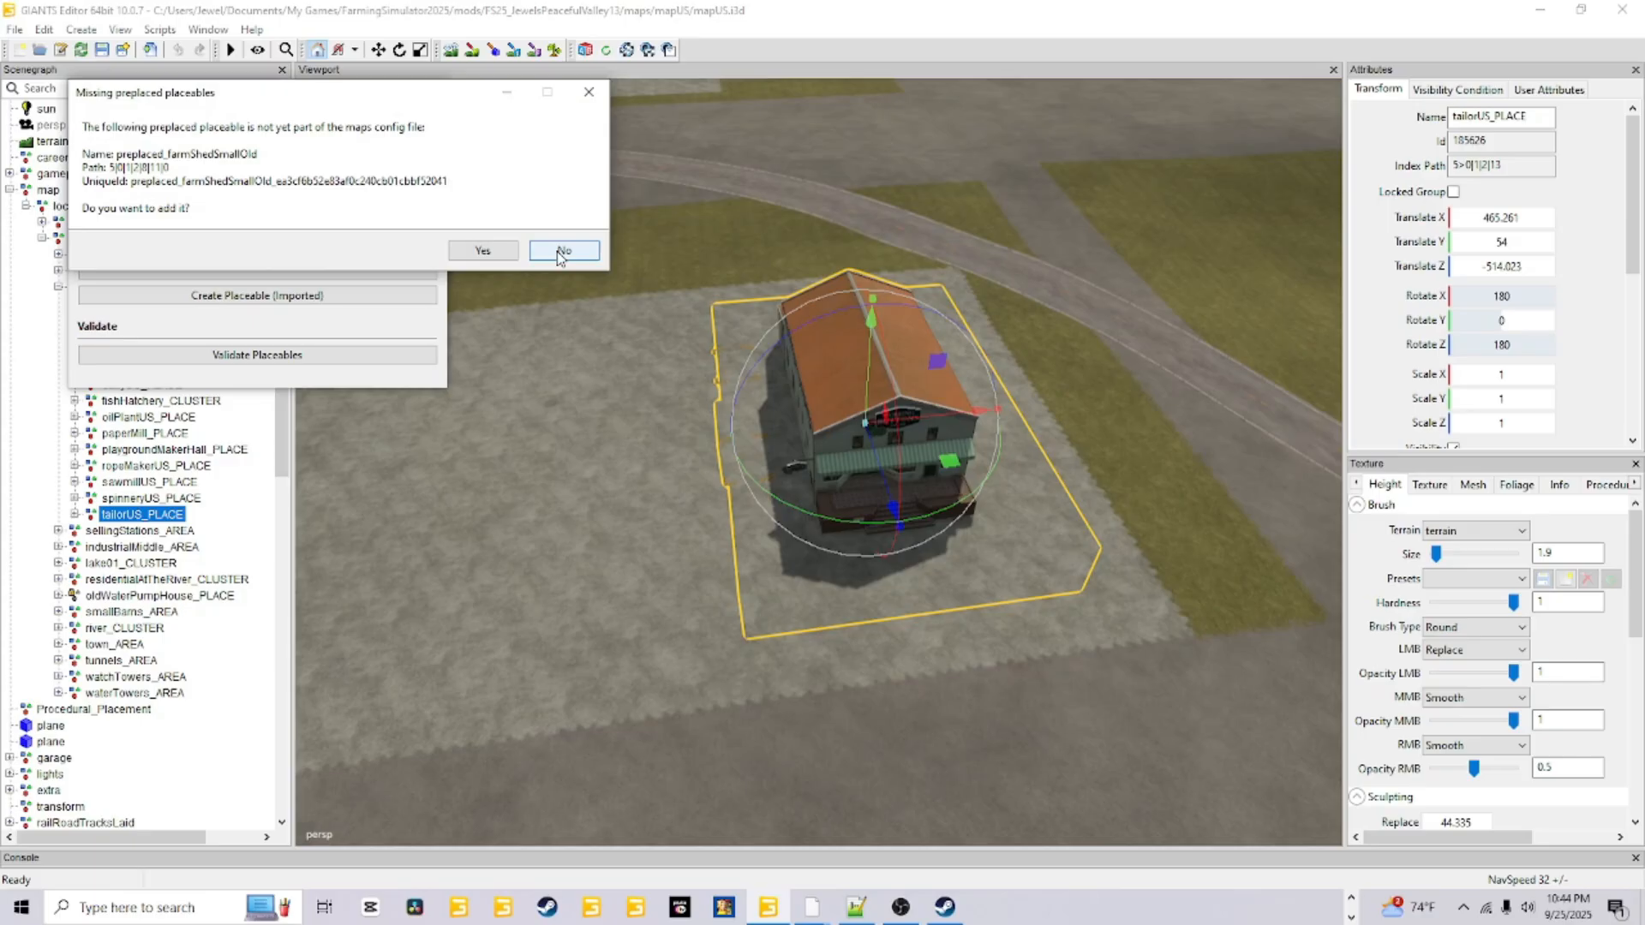
click(560, 252)
click(561, 252)
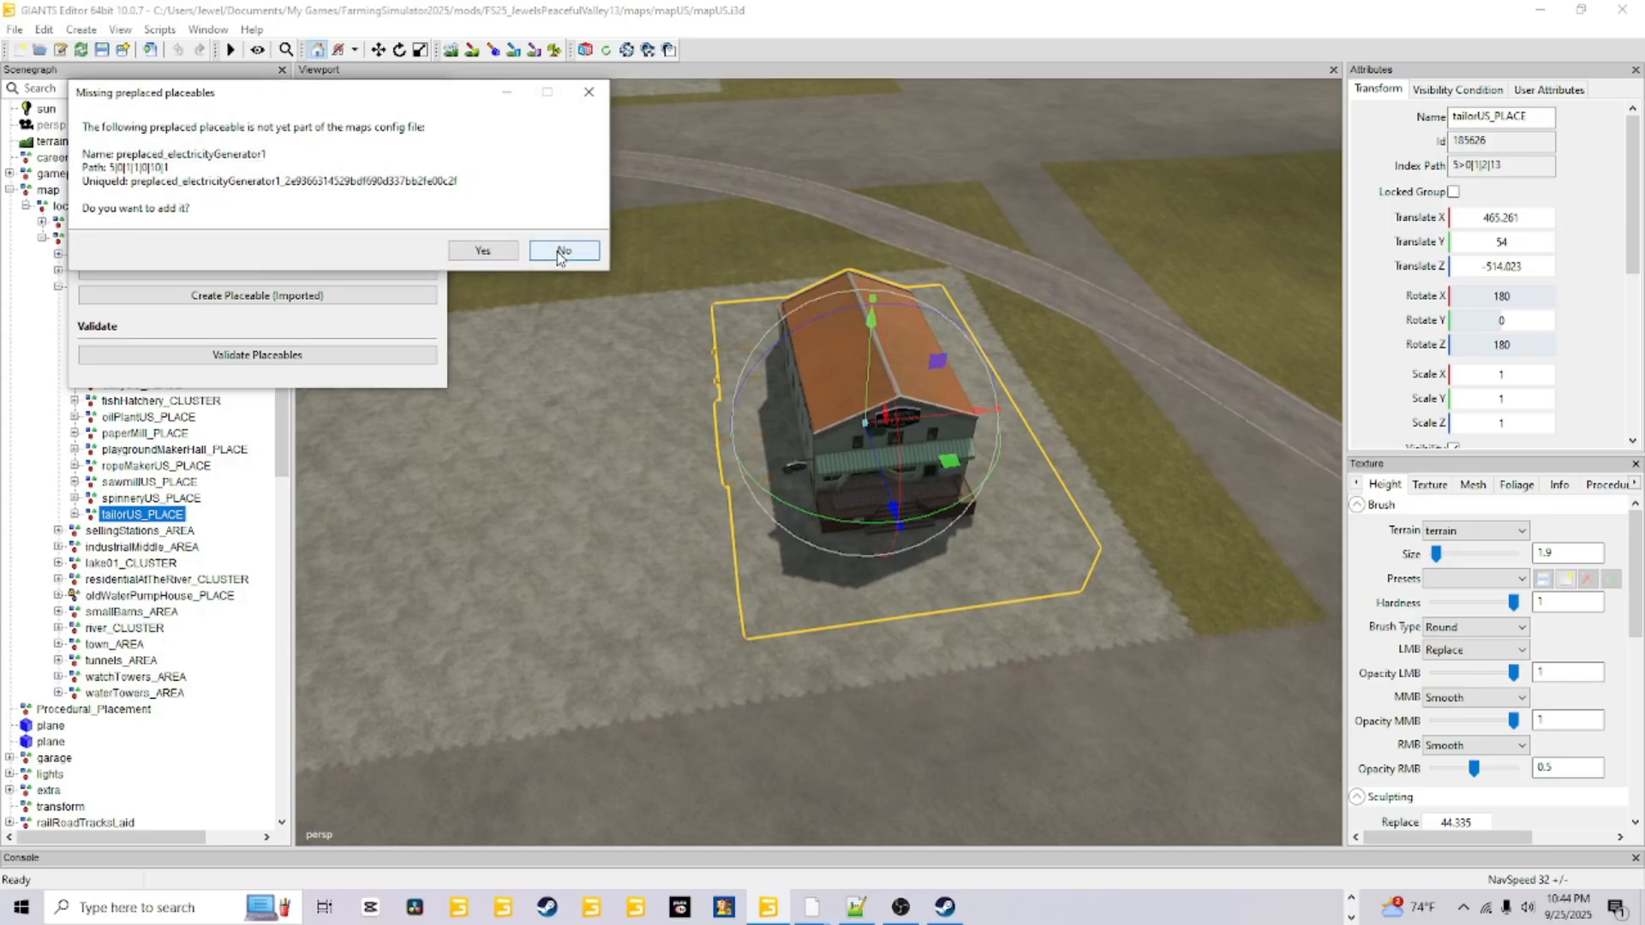
click(560, 251)
click(560, 252)
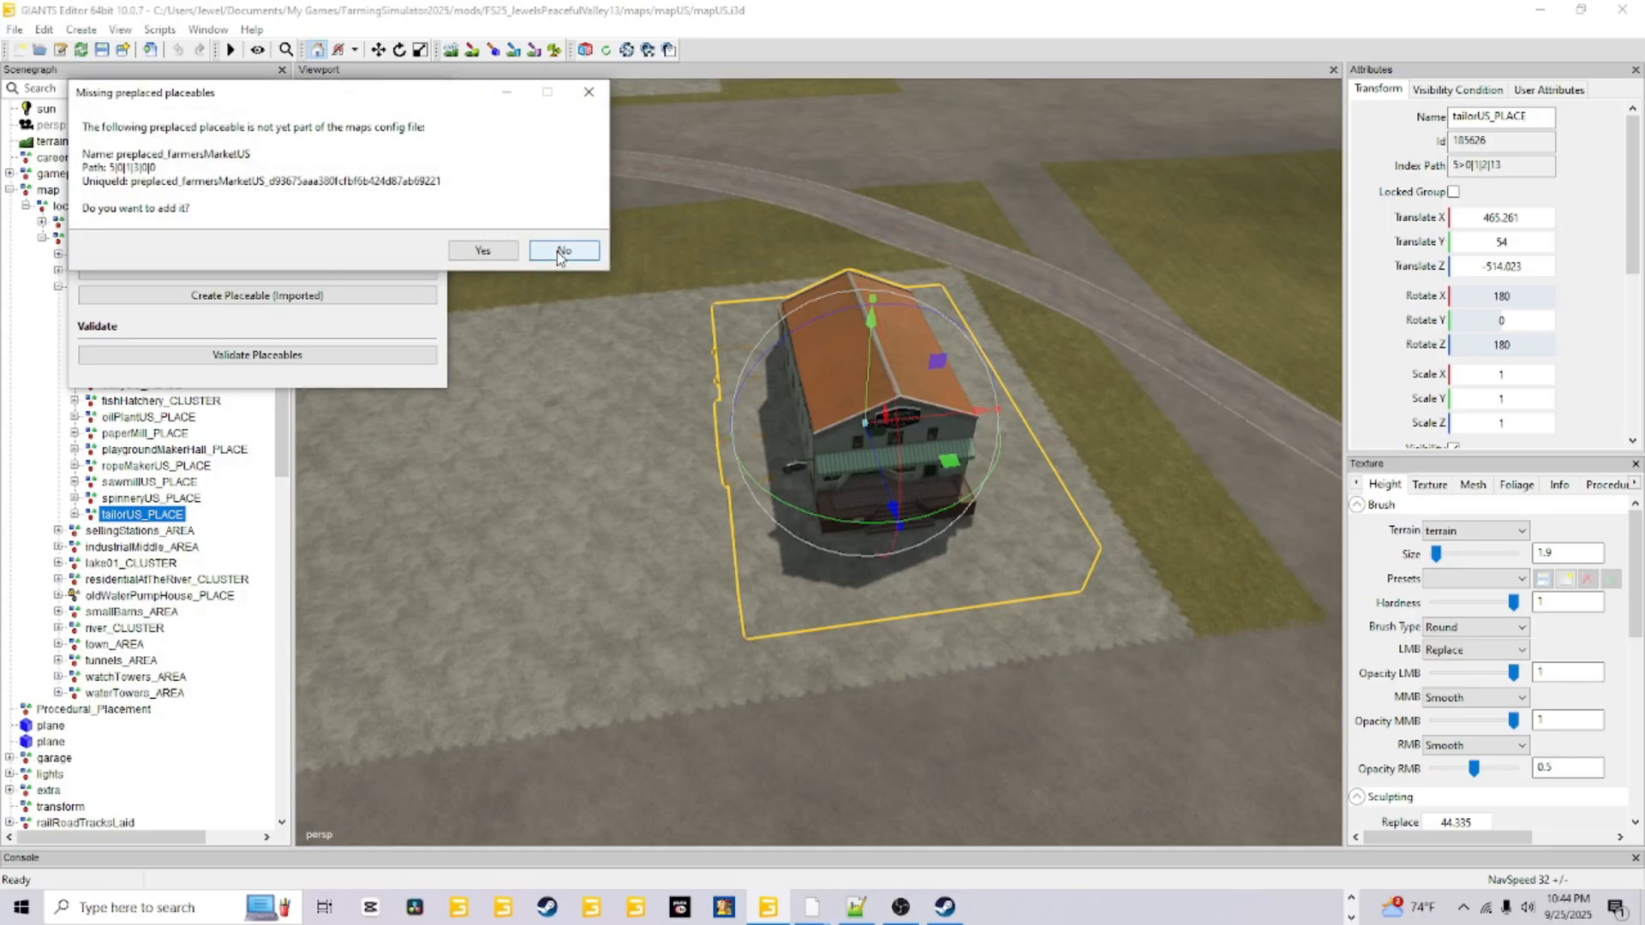
click(560, 252)
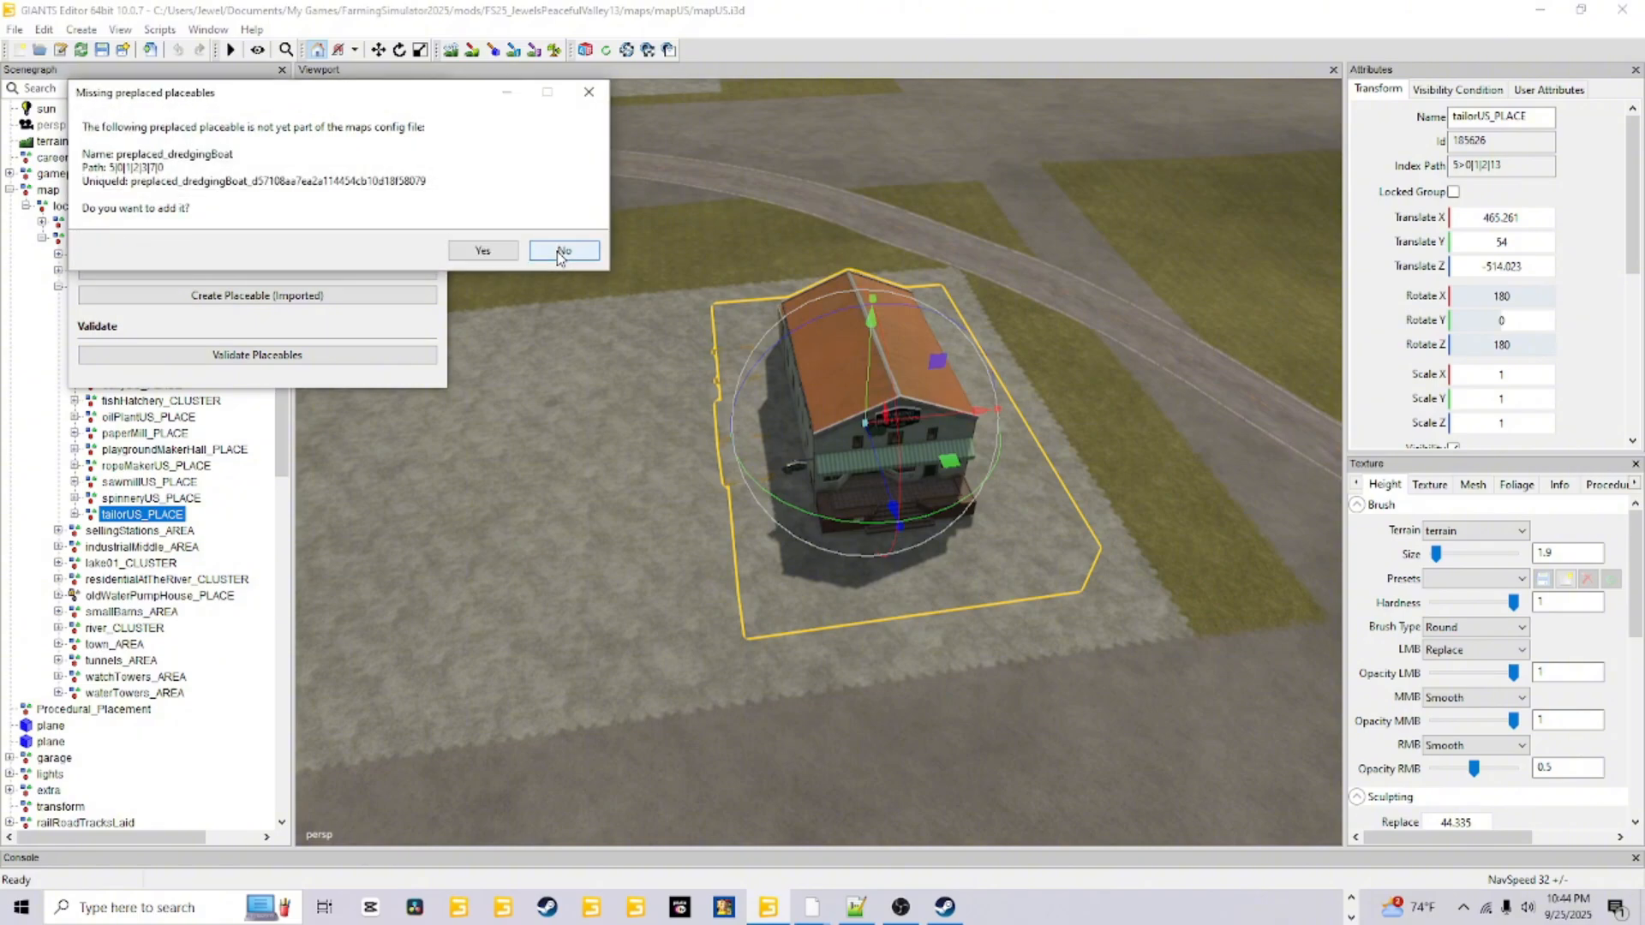
click(560, 252)
click(560, 252)
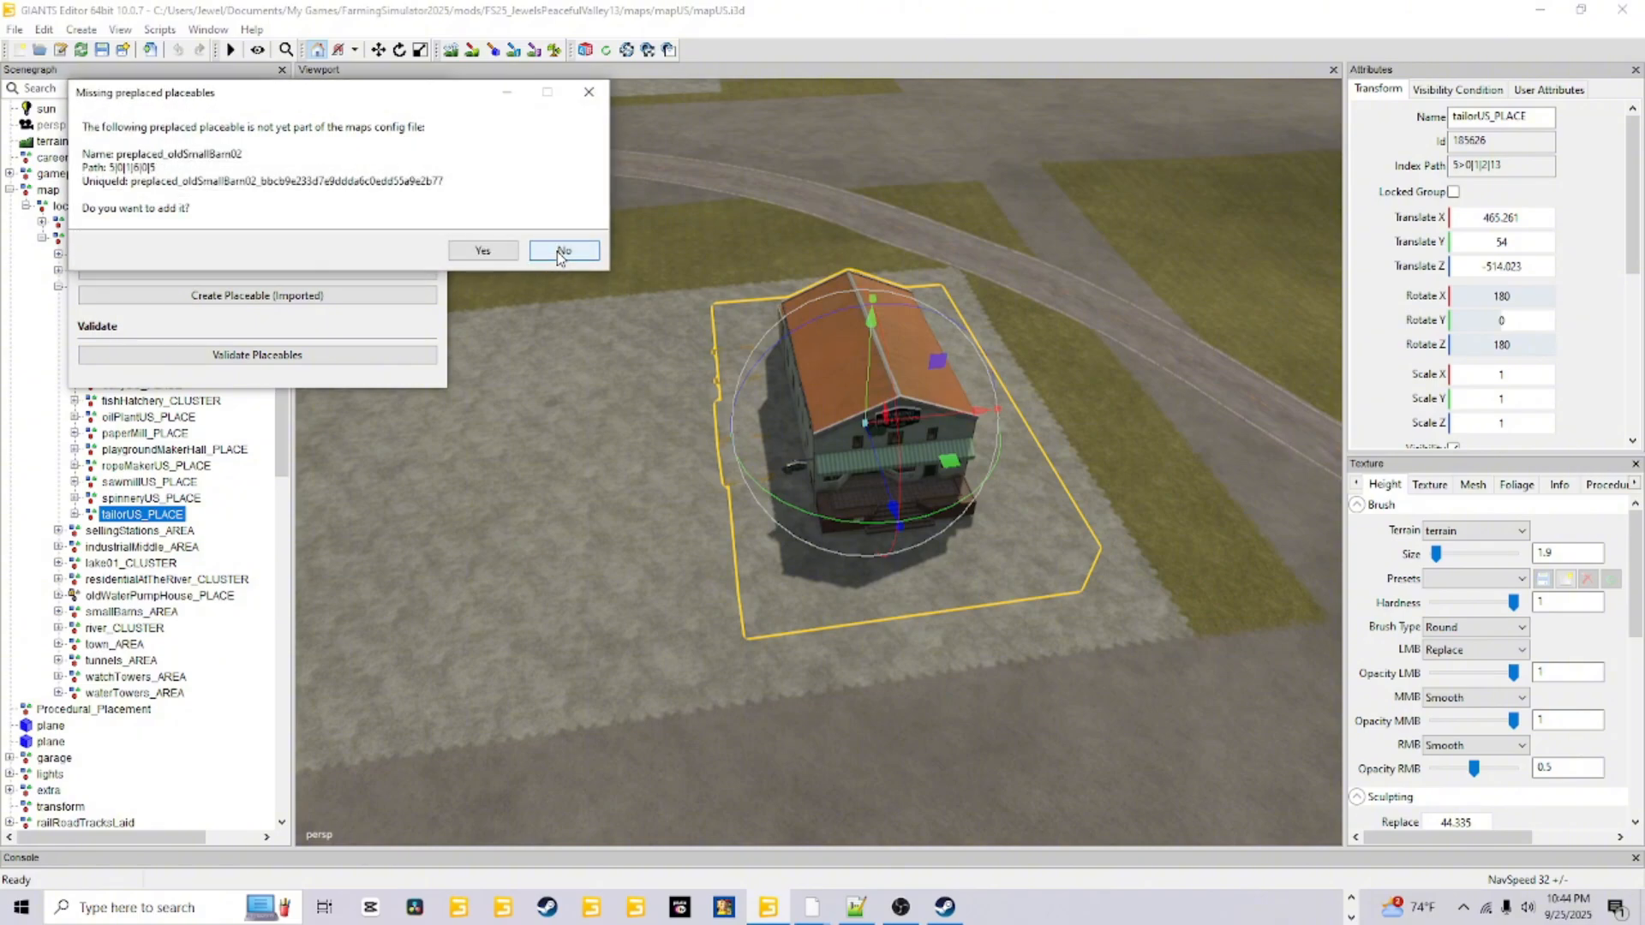
click(560, 252)
click(560, 252)
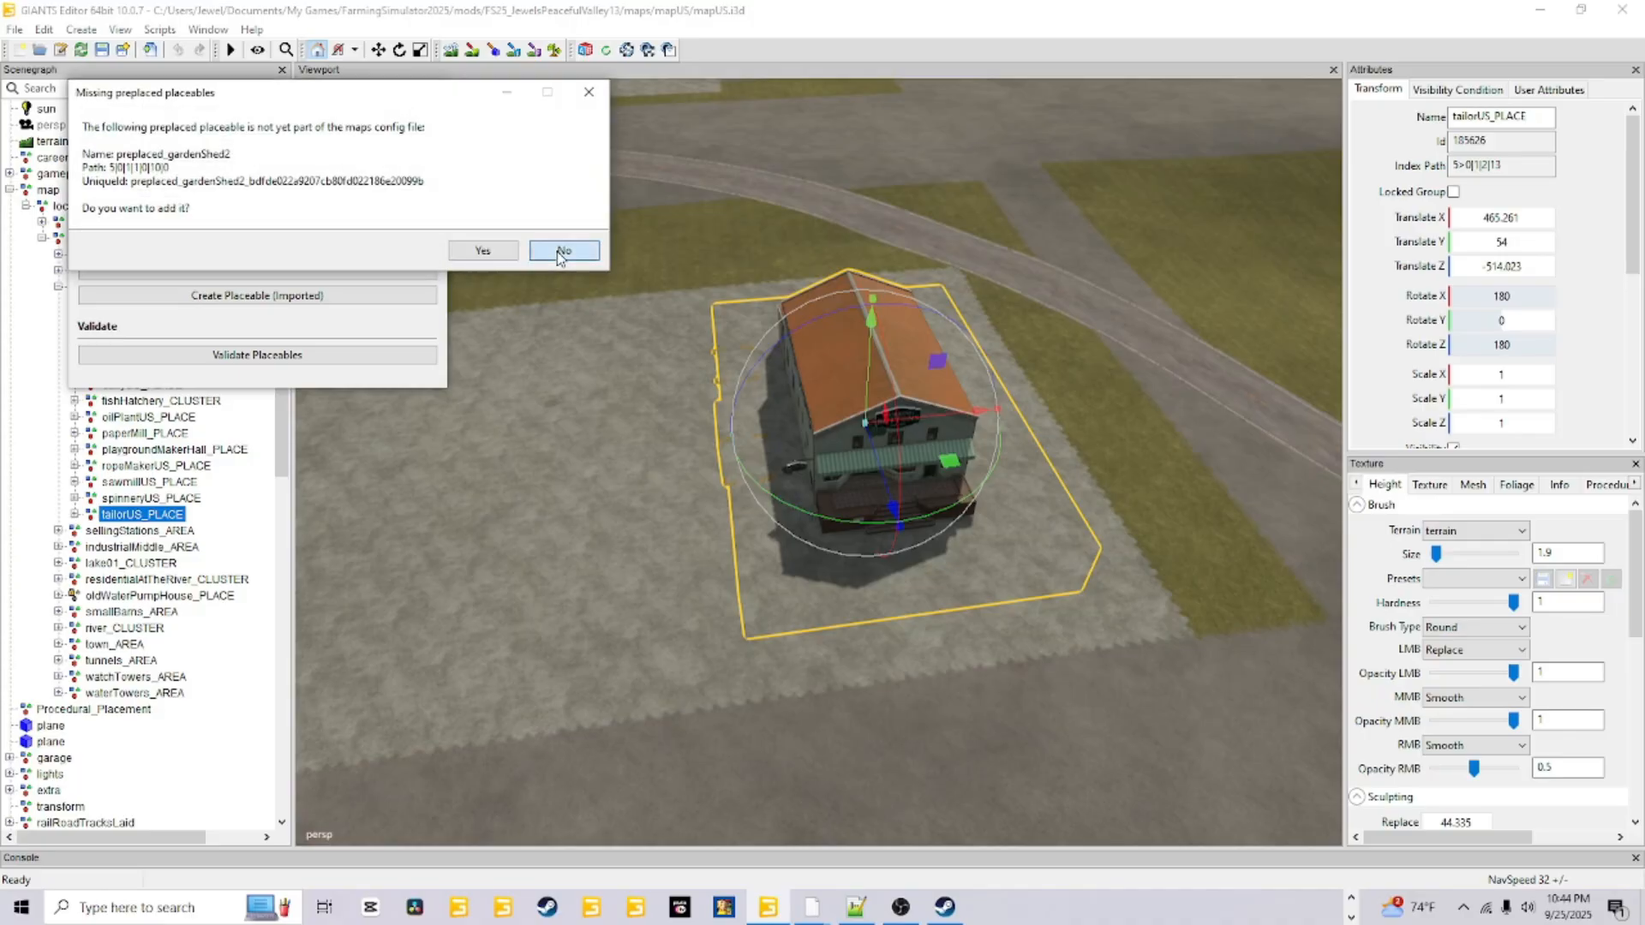
click(561, 252)
click(560, 252)
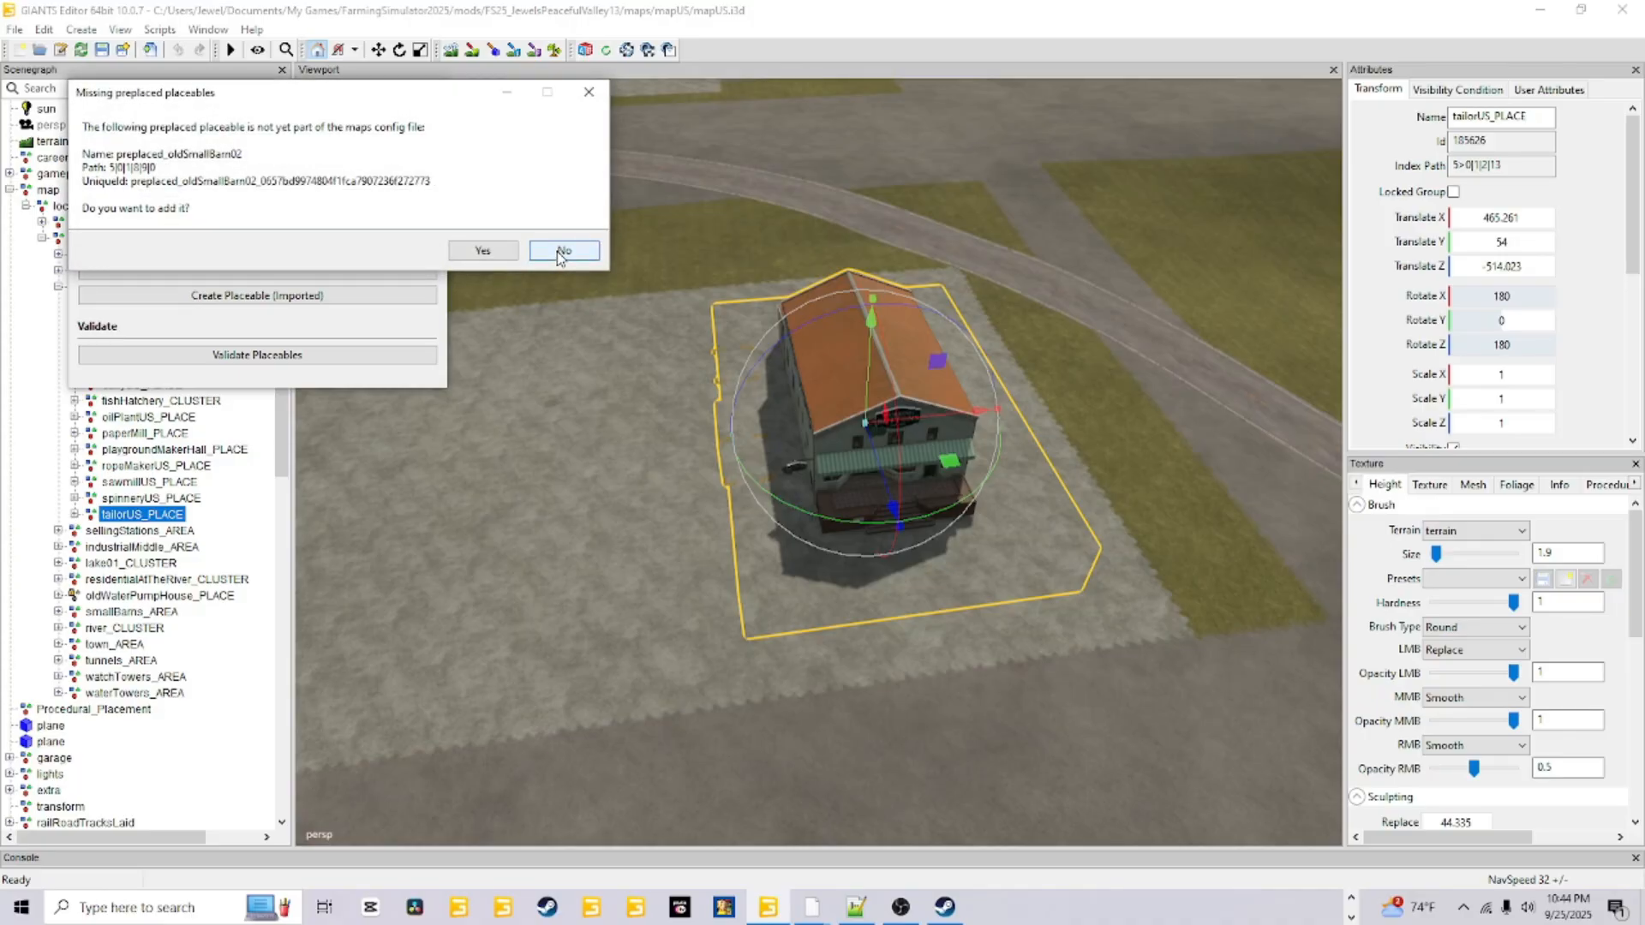
click(560, 252)
click(560, 252)
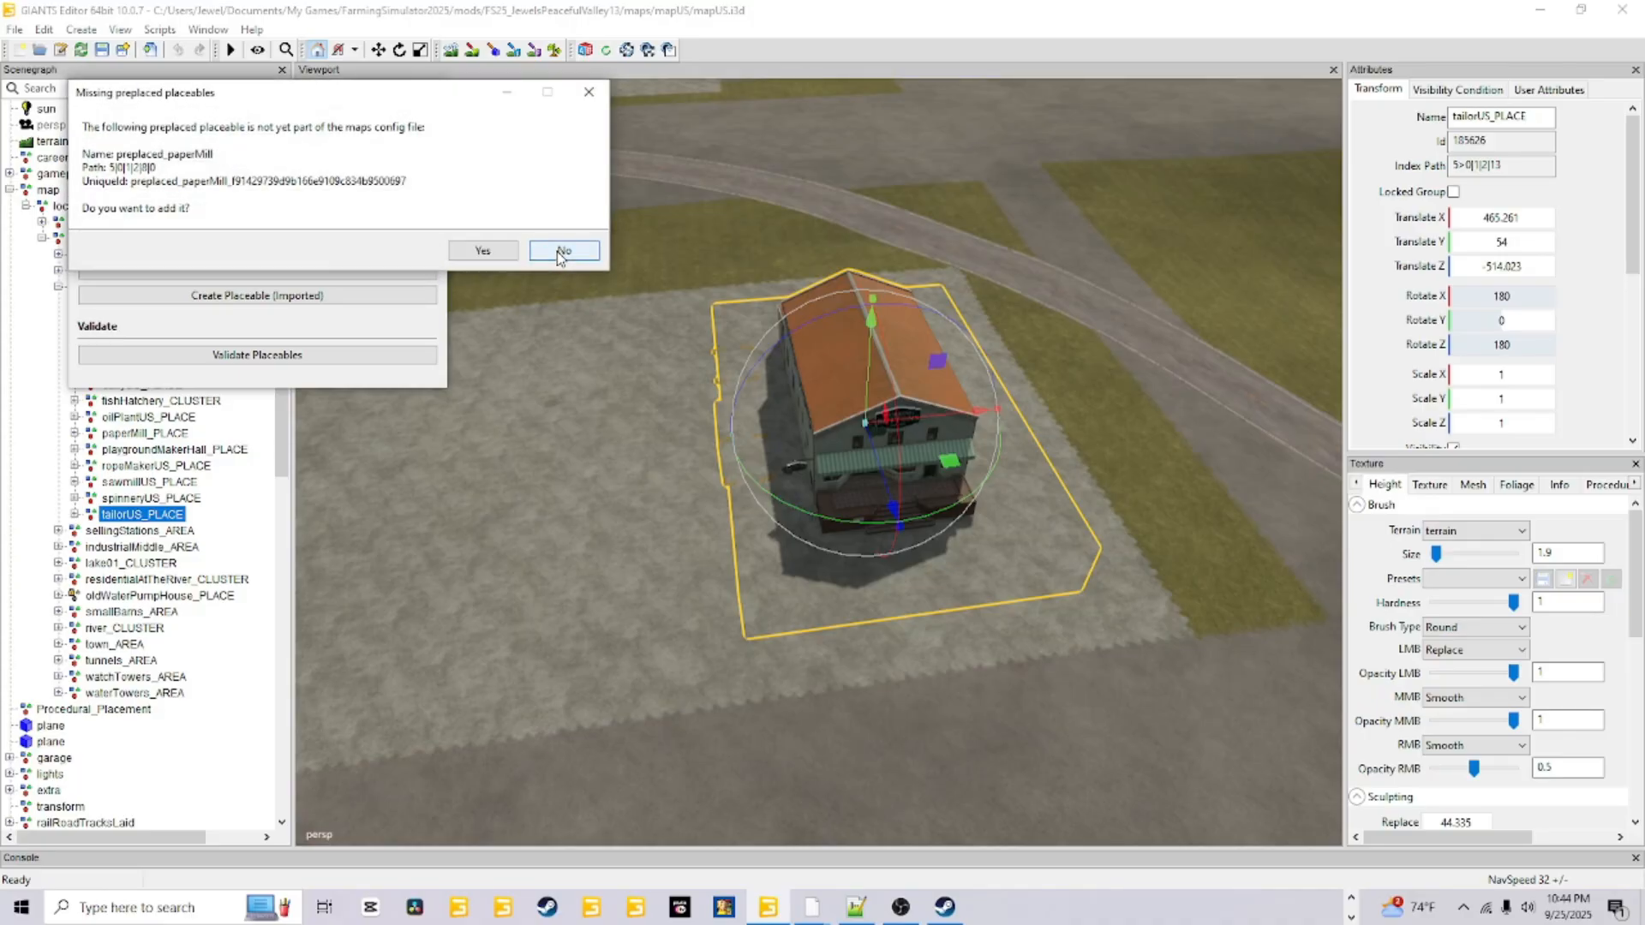
click(560, 252)
click(560, 251)
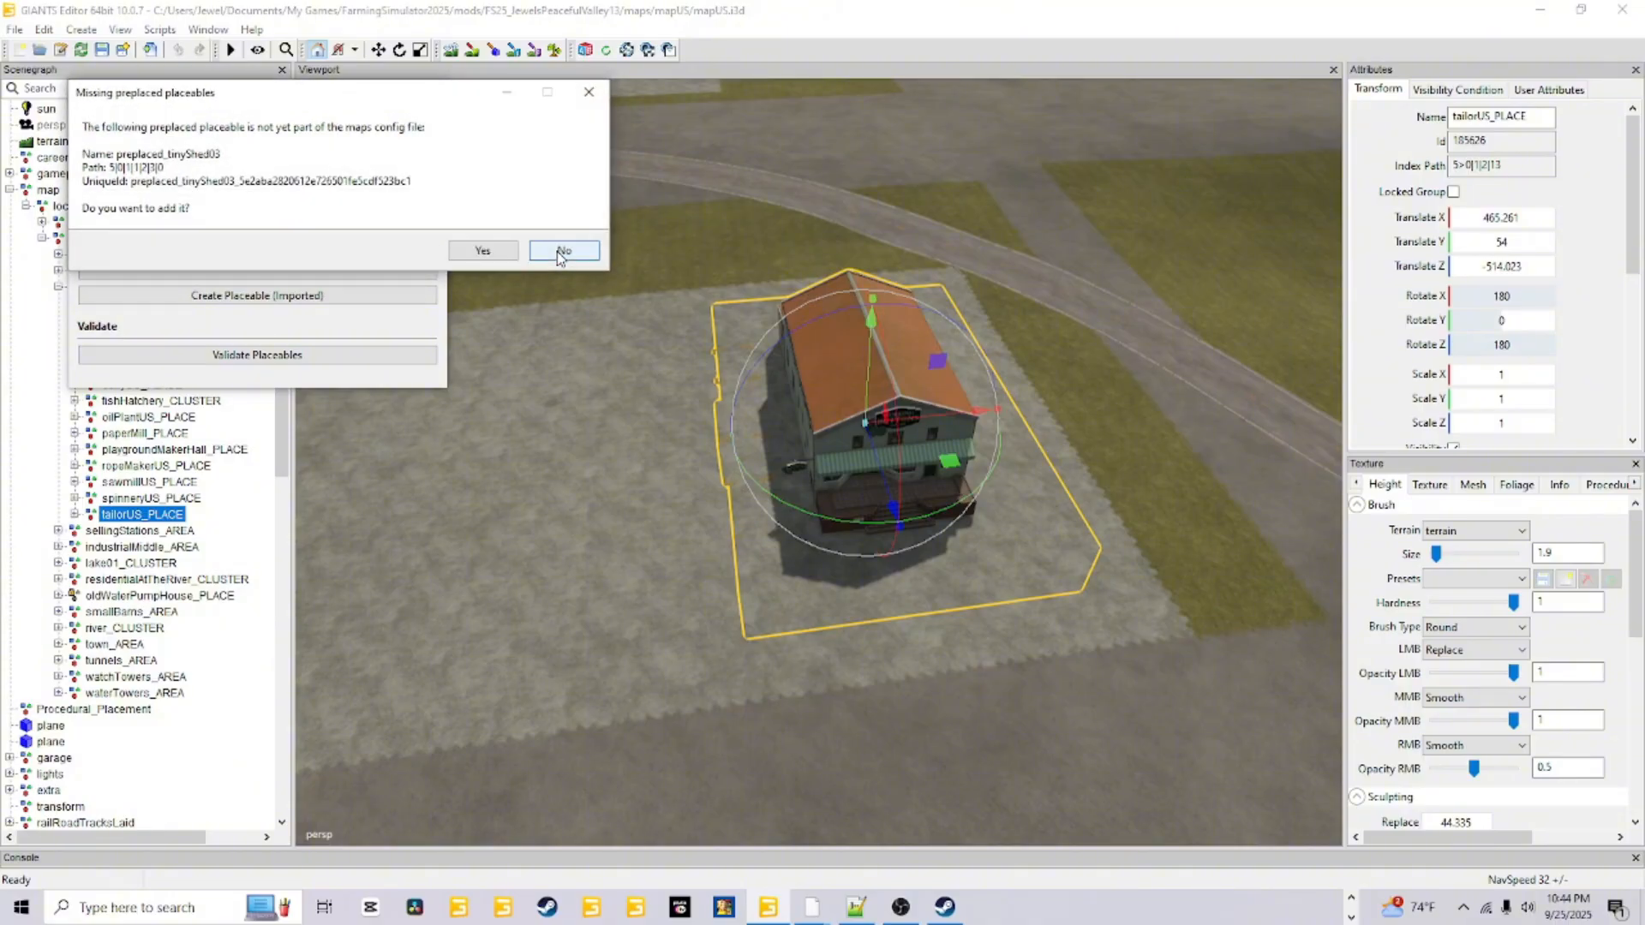
click(560, 252)
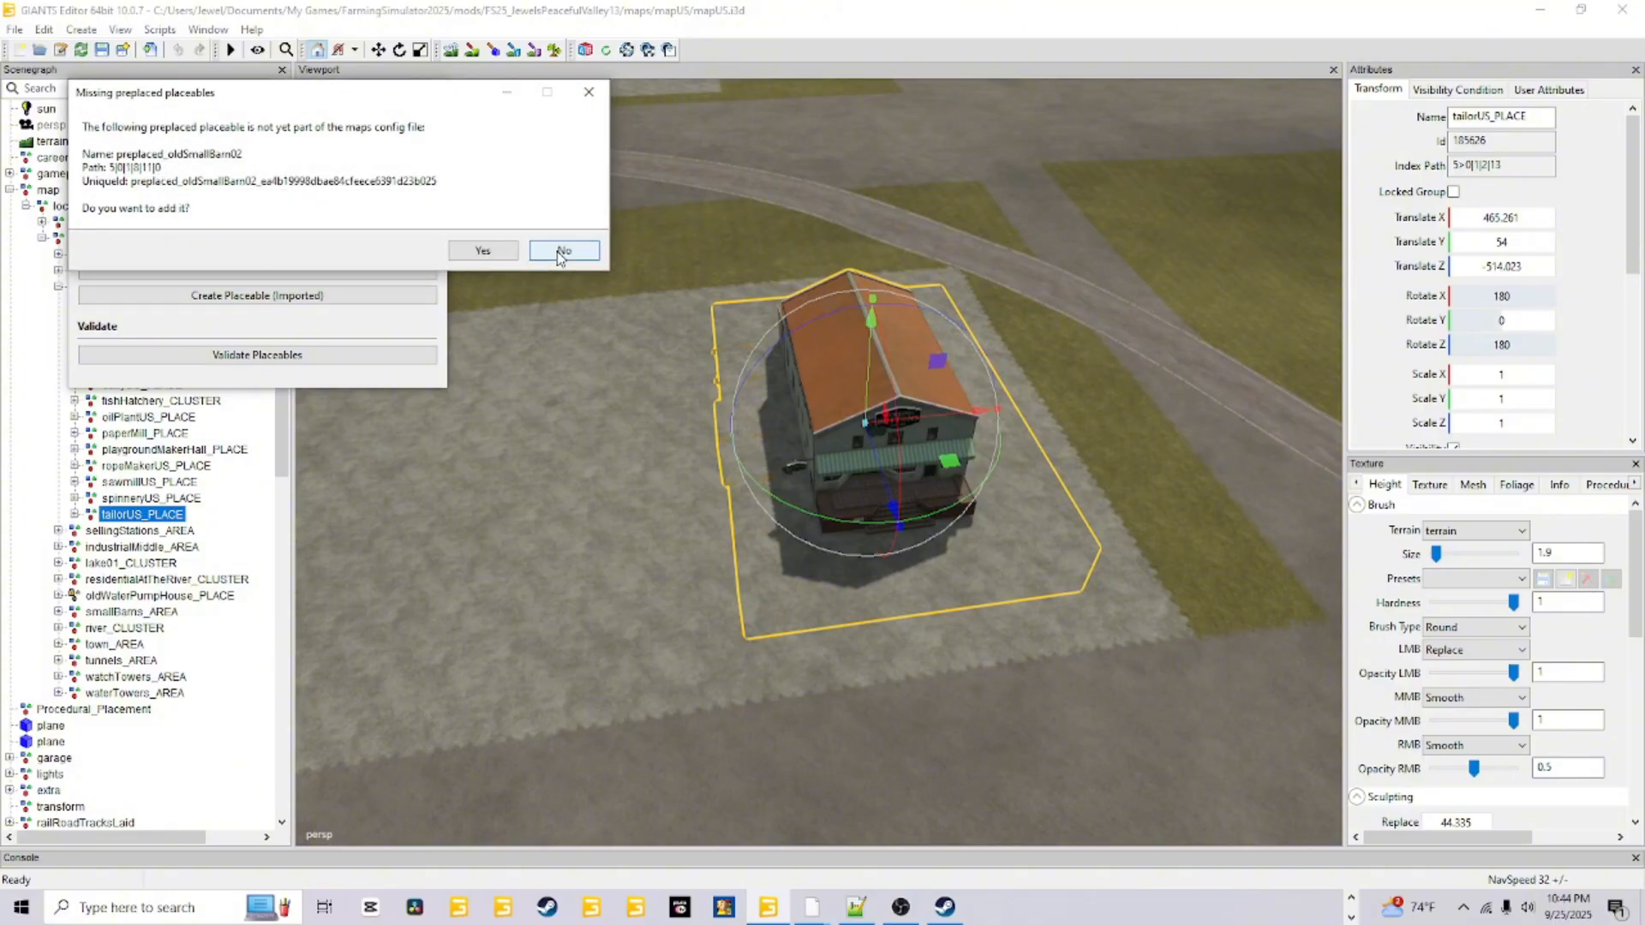
click(561, 252)
click(560, 252)
click(560, 252)
click(560, 252)
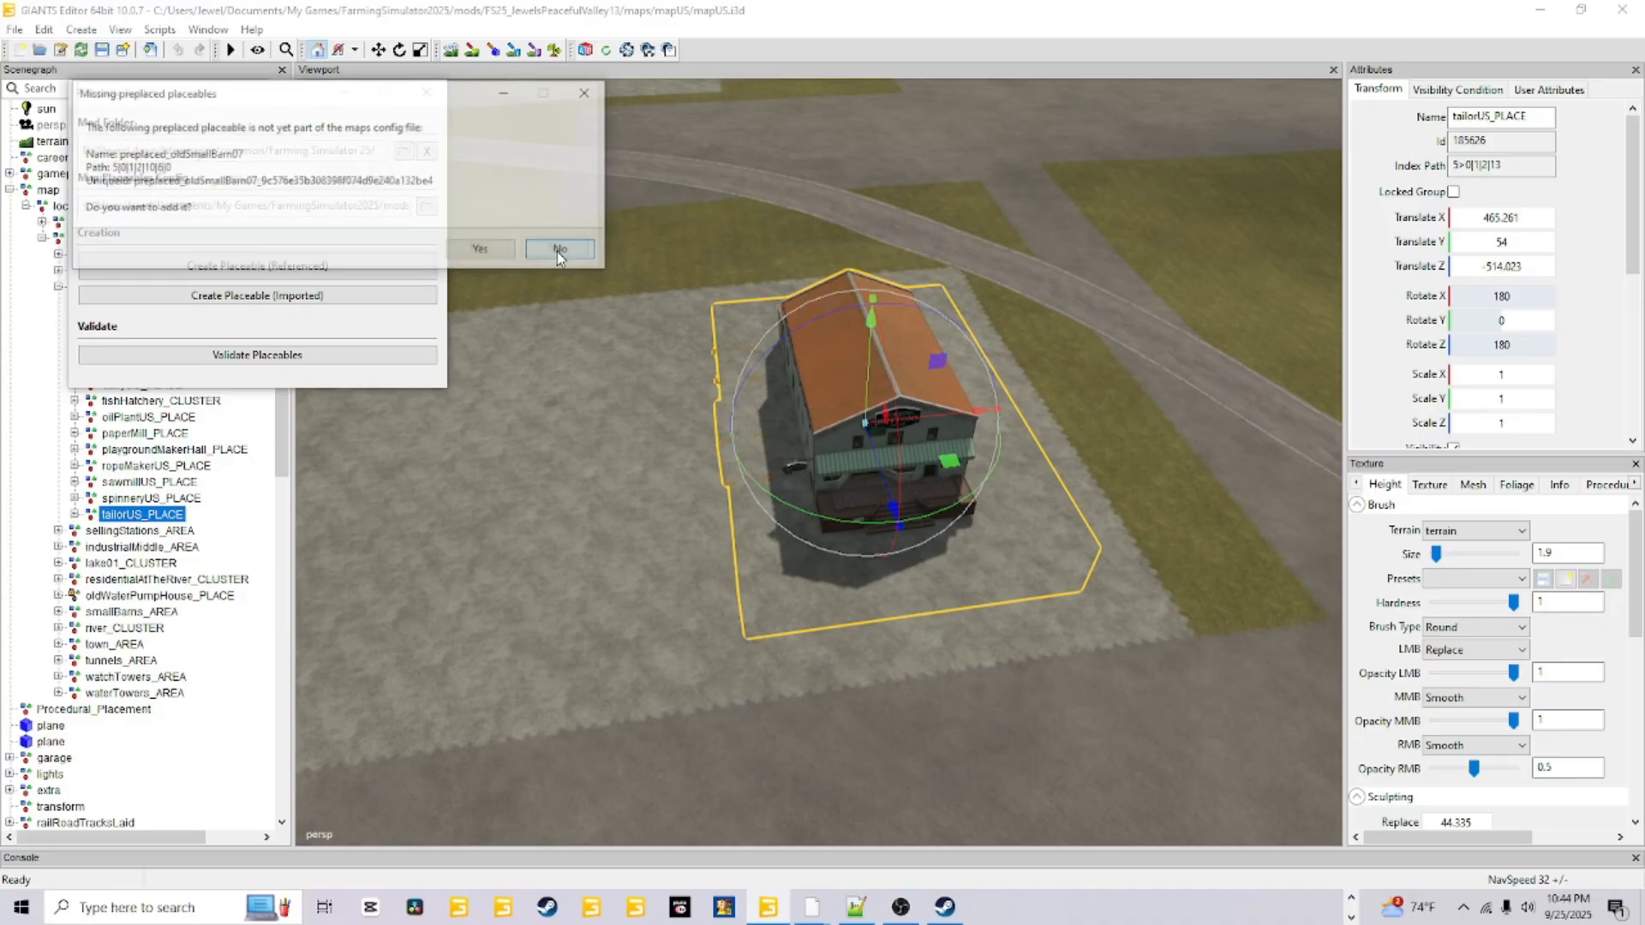
click(561, 252)
click(558, 252)
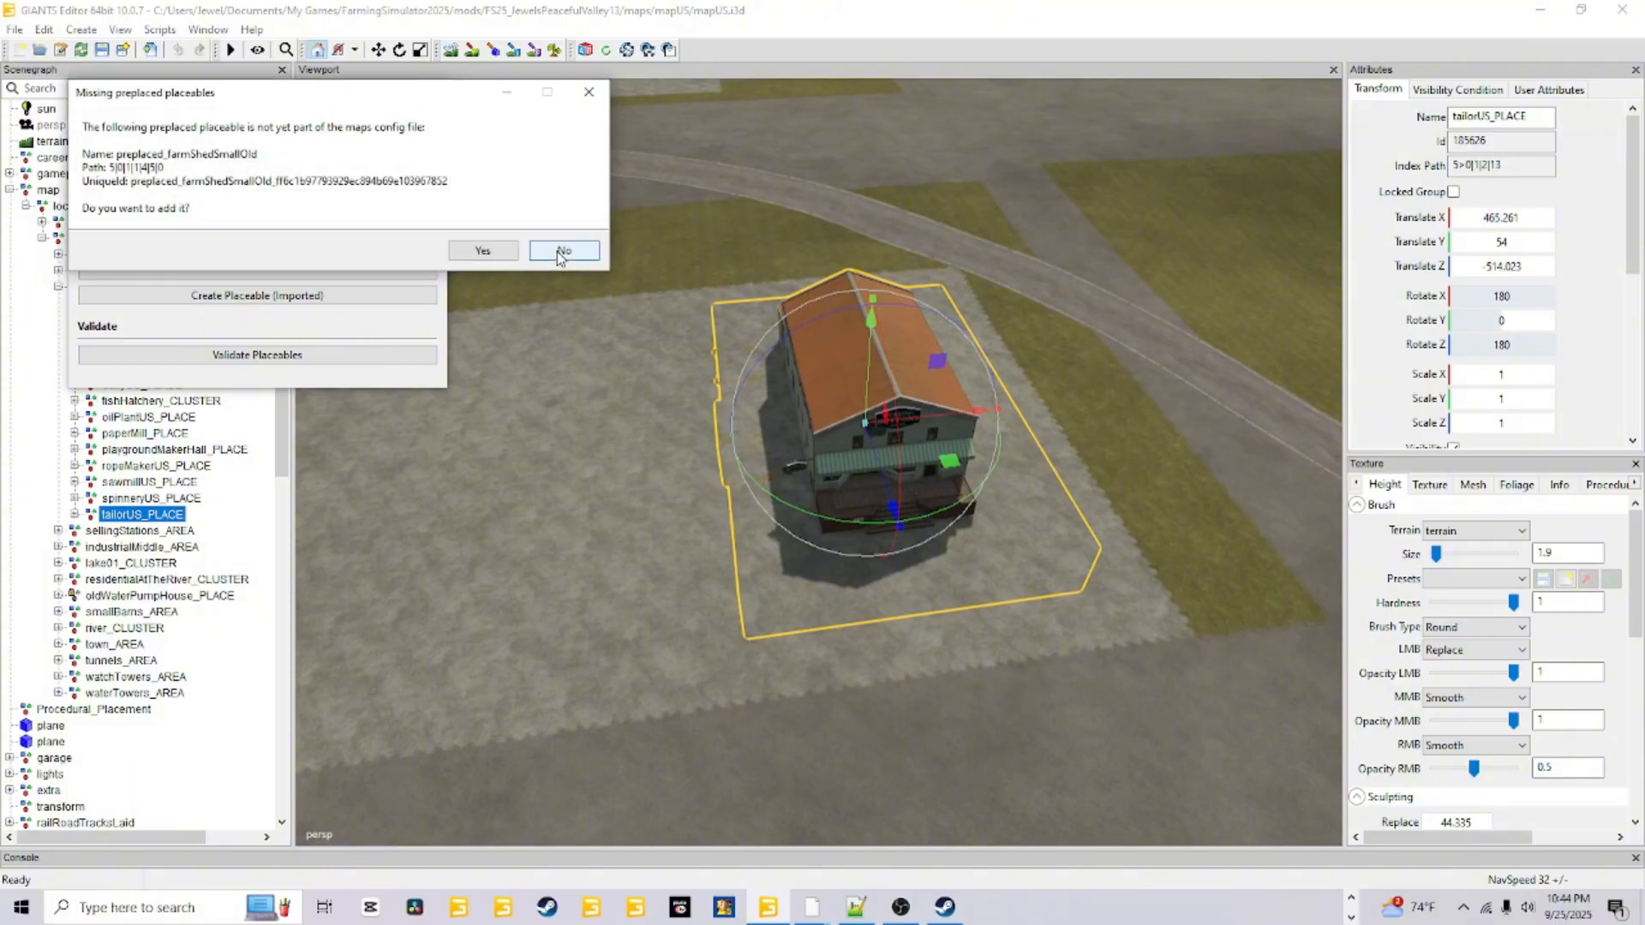
click(559, 252)
click(558, 252)
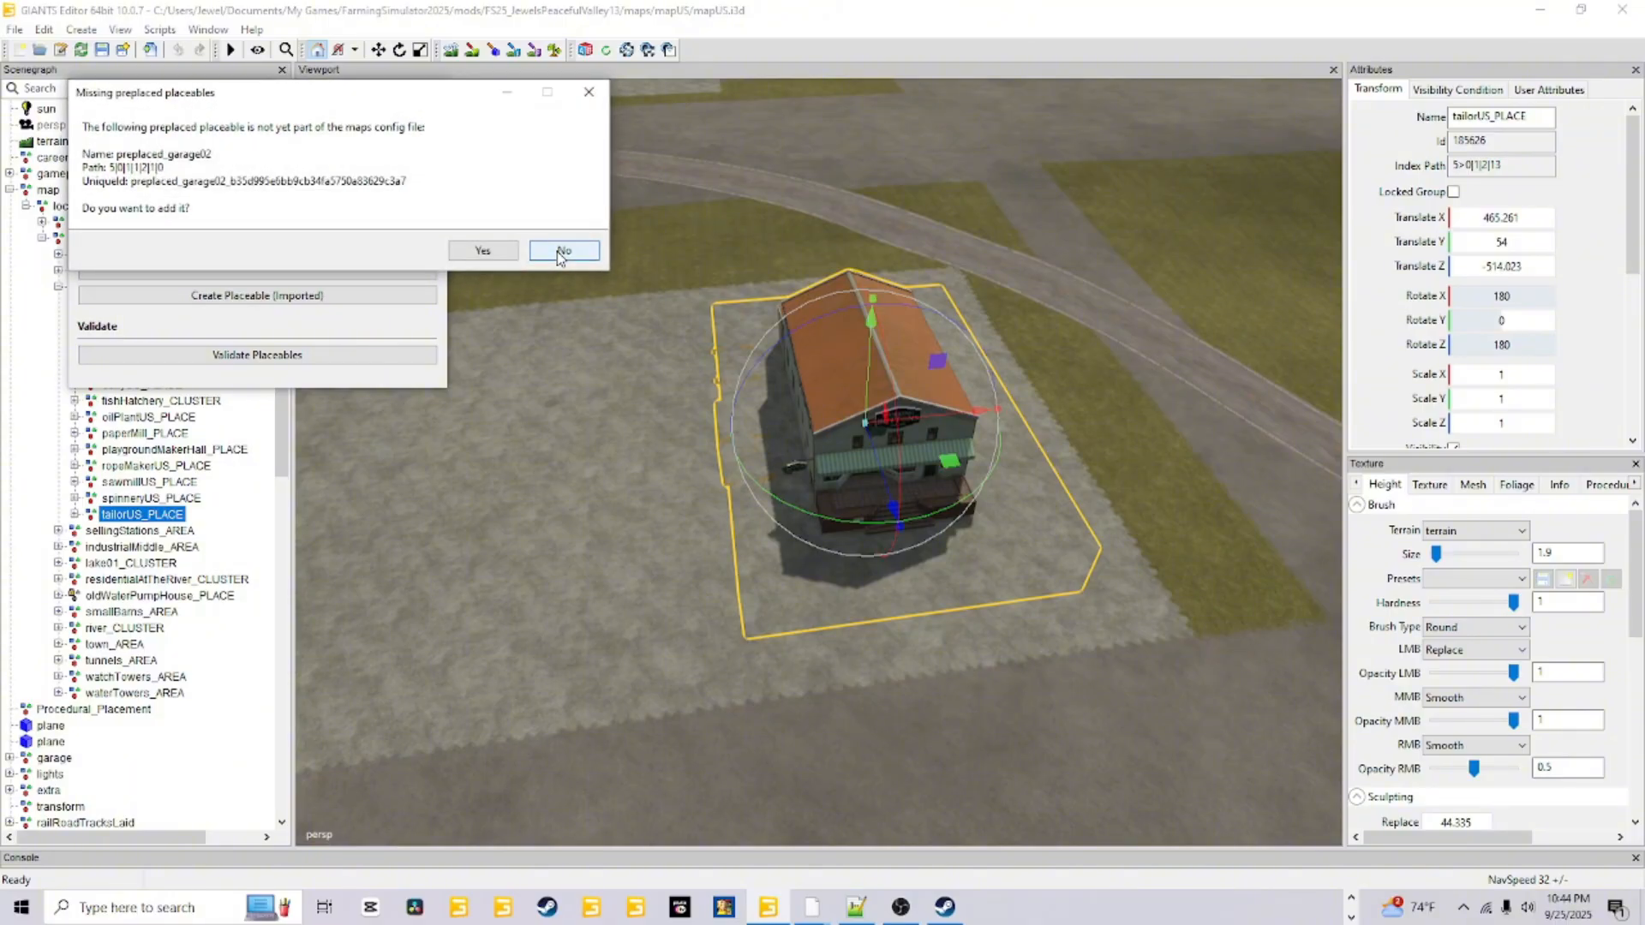
click(561, 252)
click(560, 252)
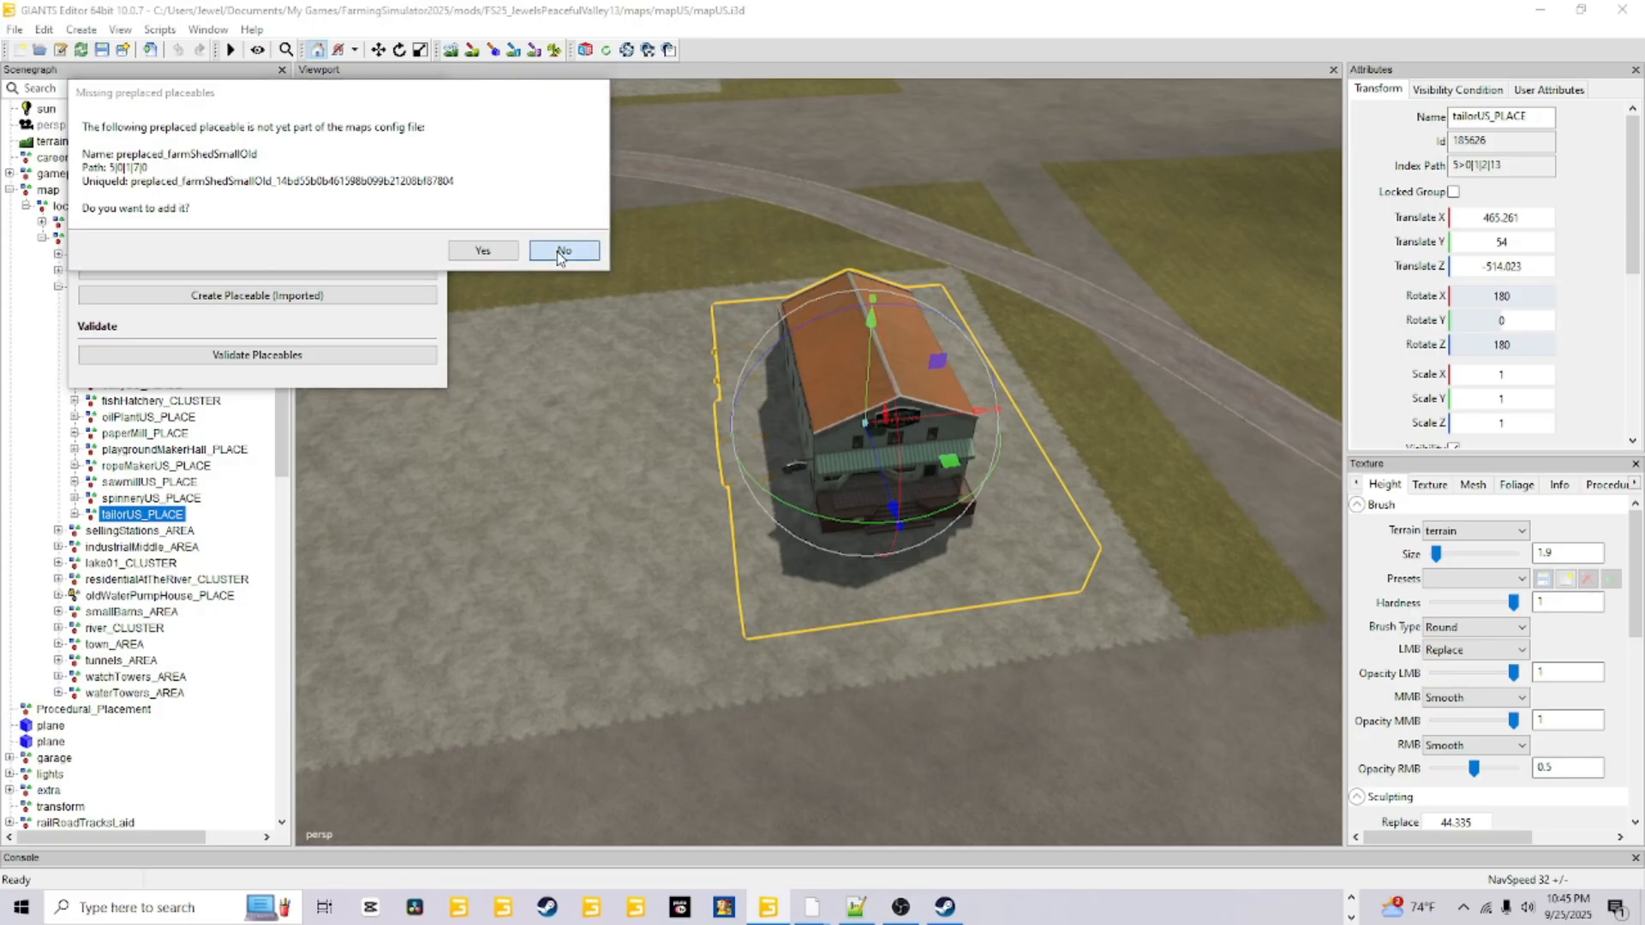
click(560, 252)
click(560, 252)
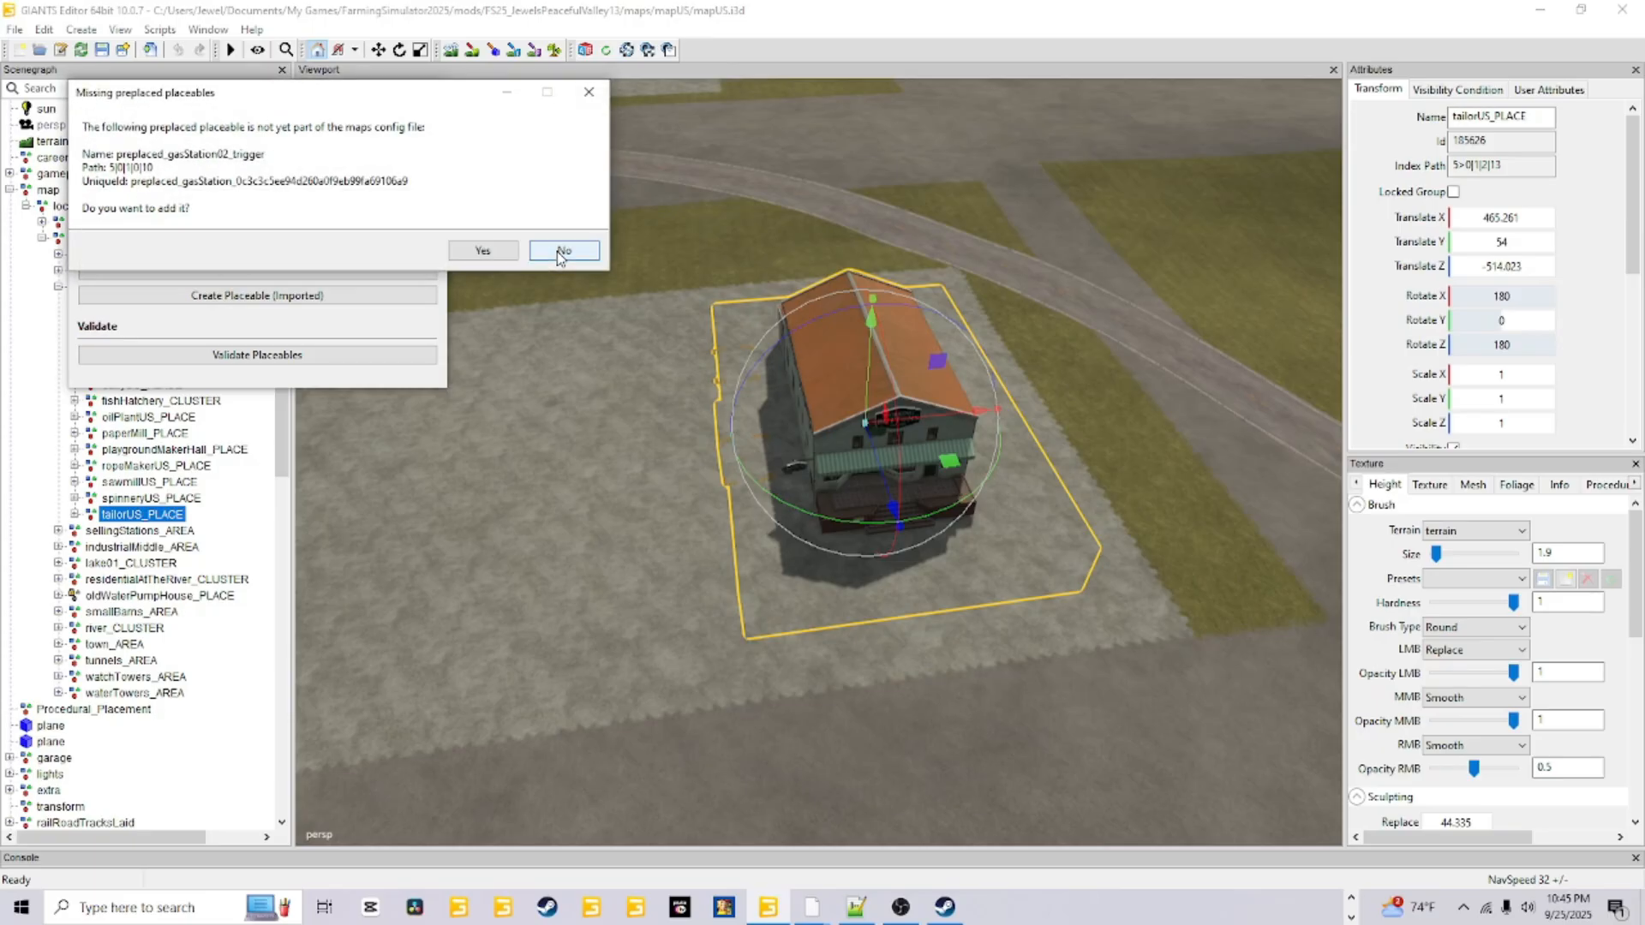
click(560, 252)
click(561, 252)
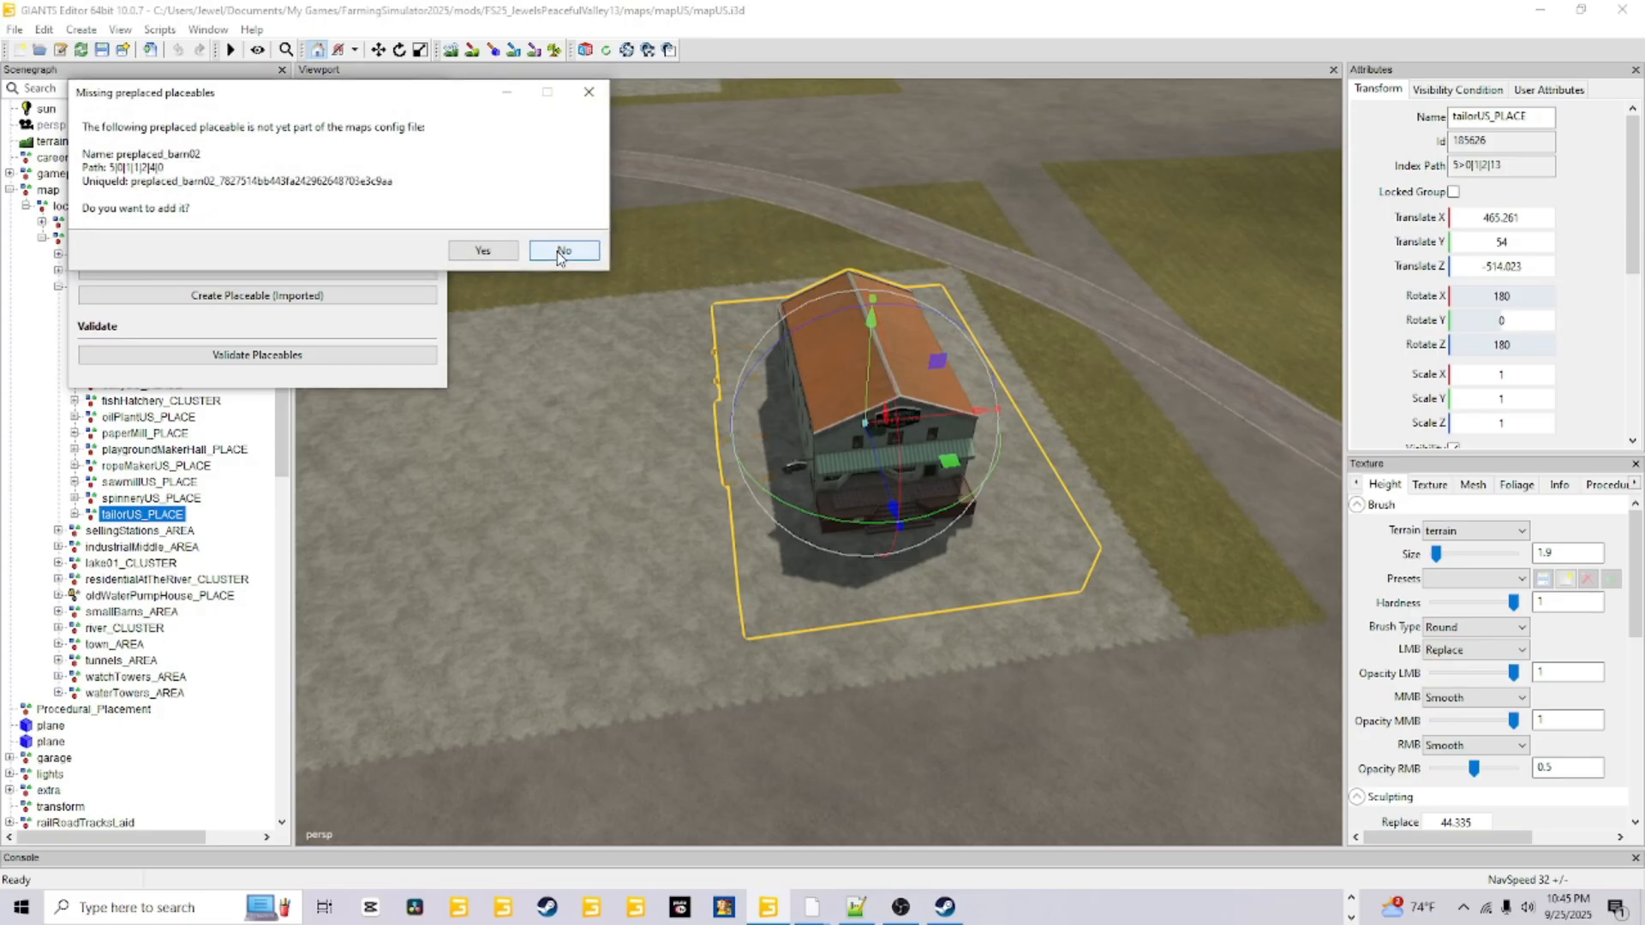
click(561, 252)
click(560, 252)
click(561, 252)
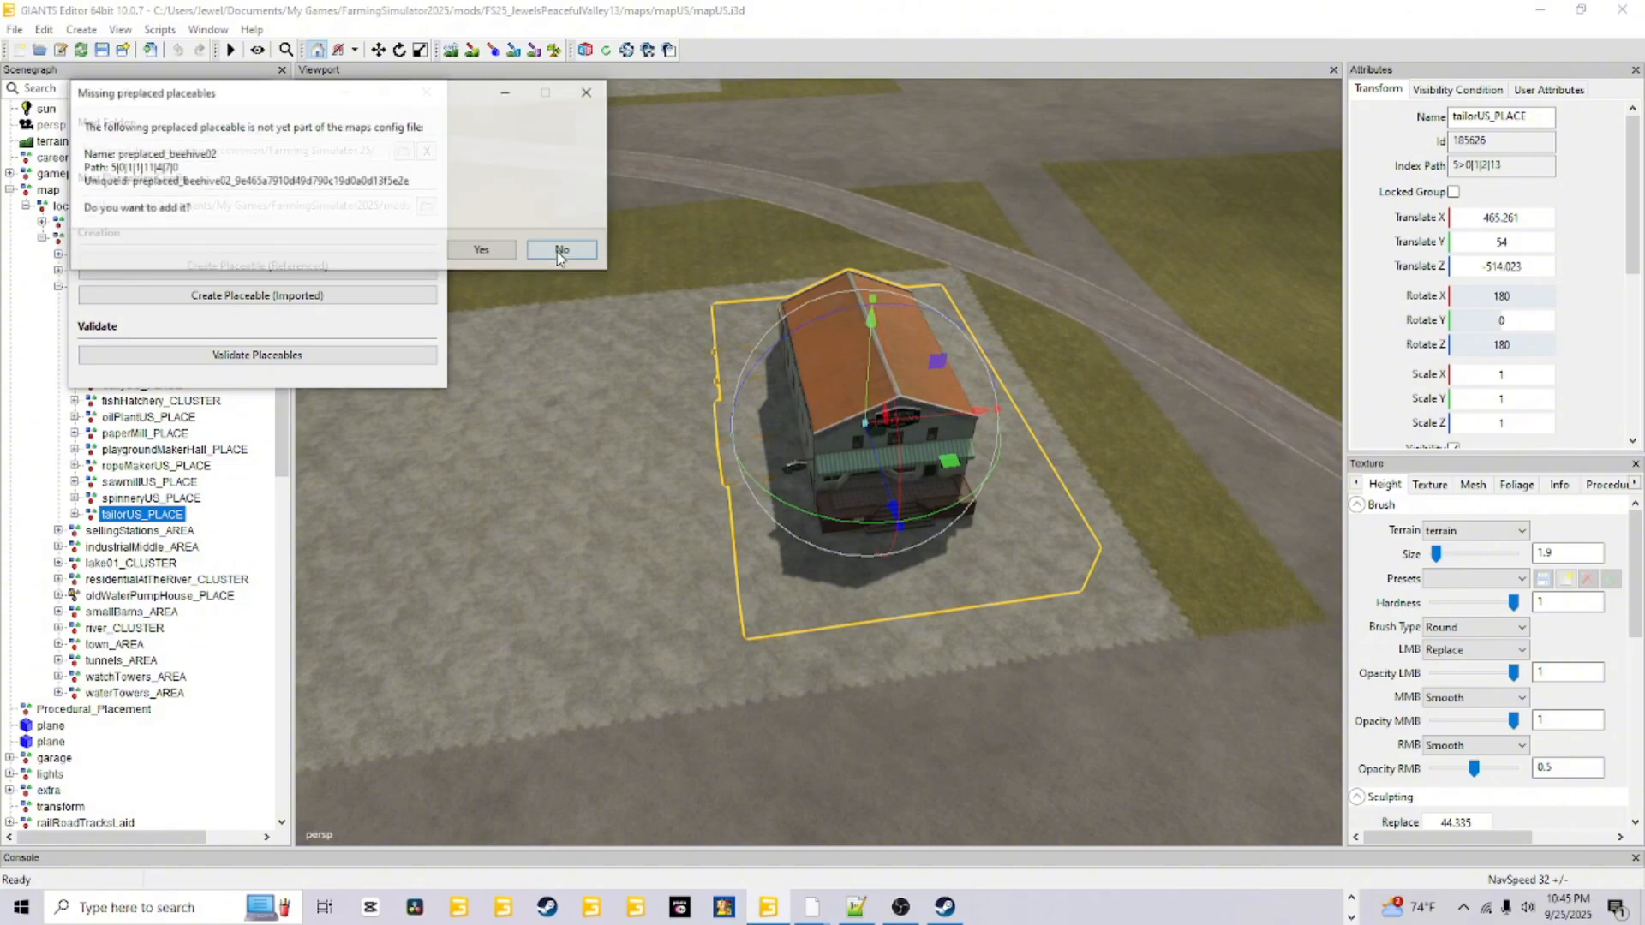
click(557, 252)
click(558, 251)
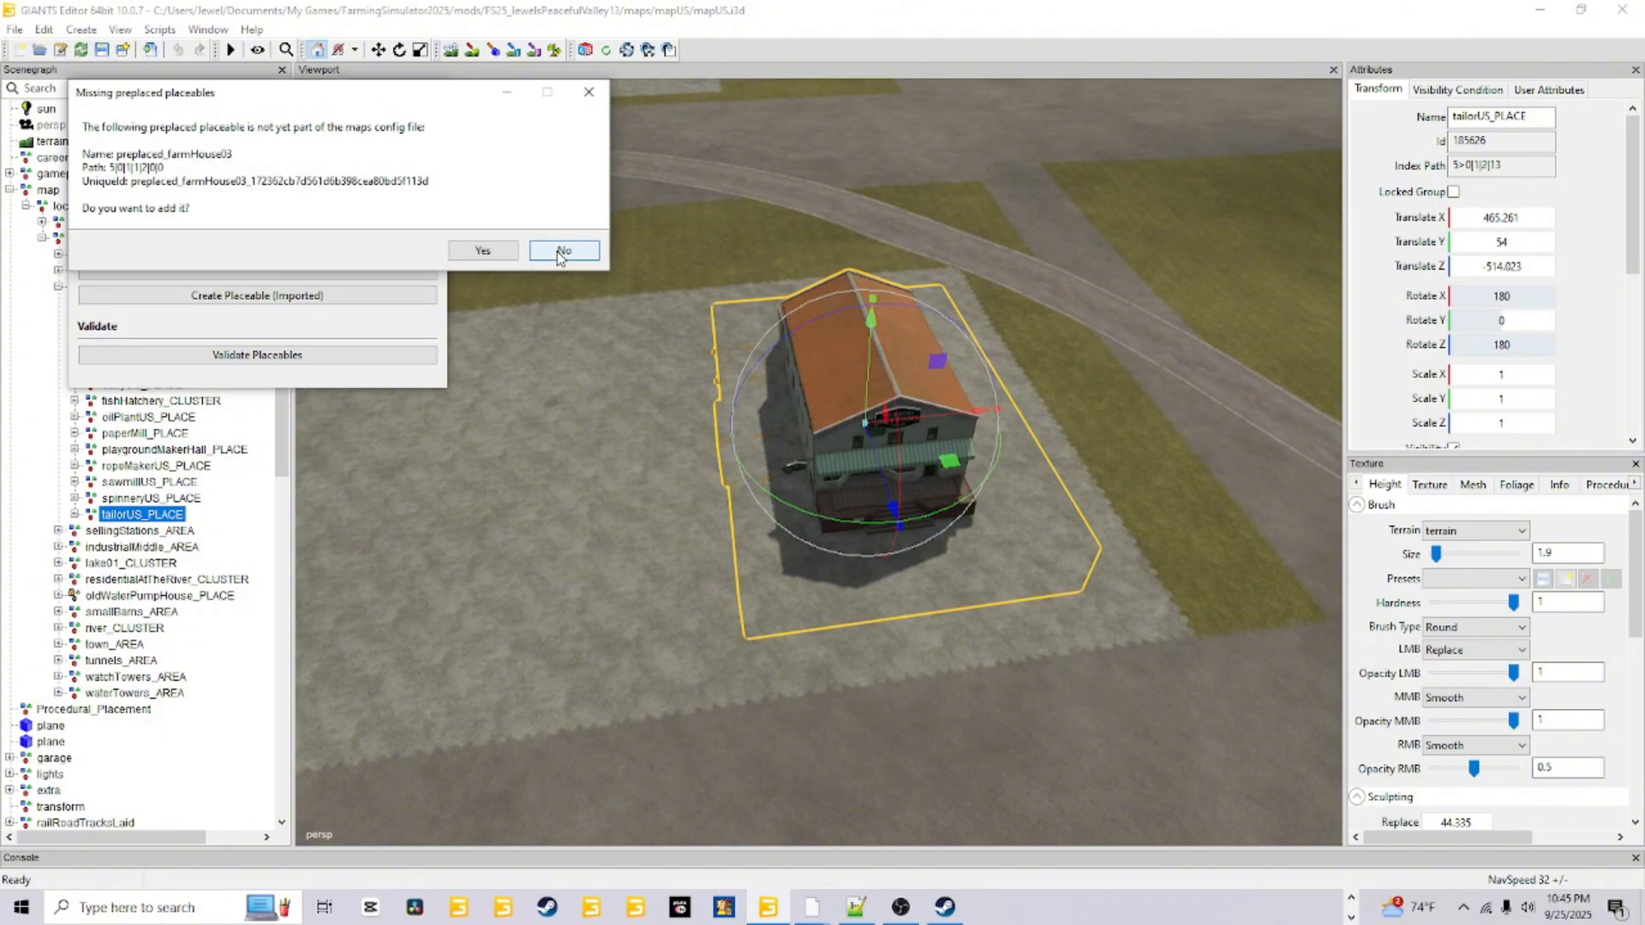
click(558, 252)
click(558, 251)
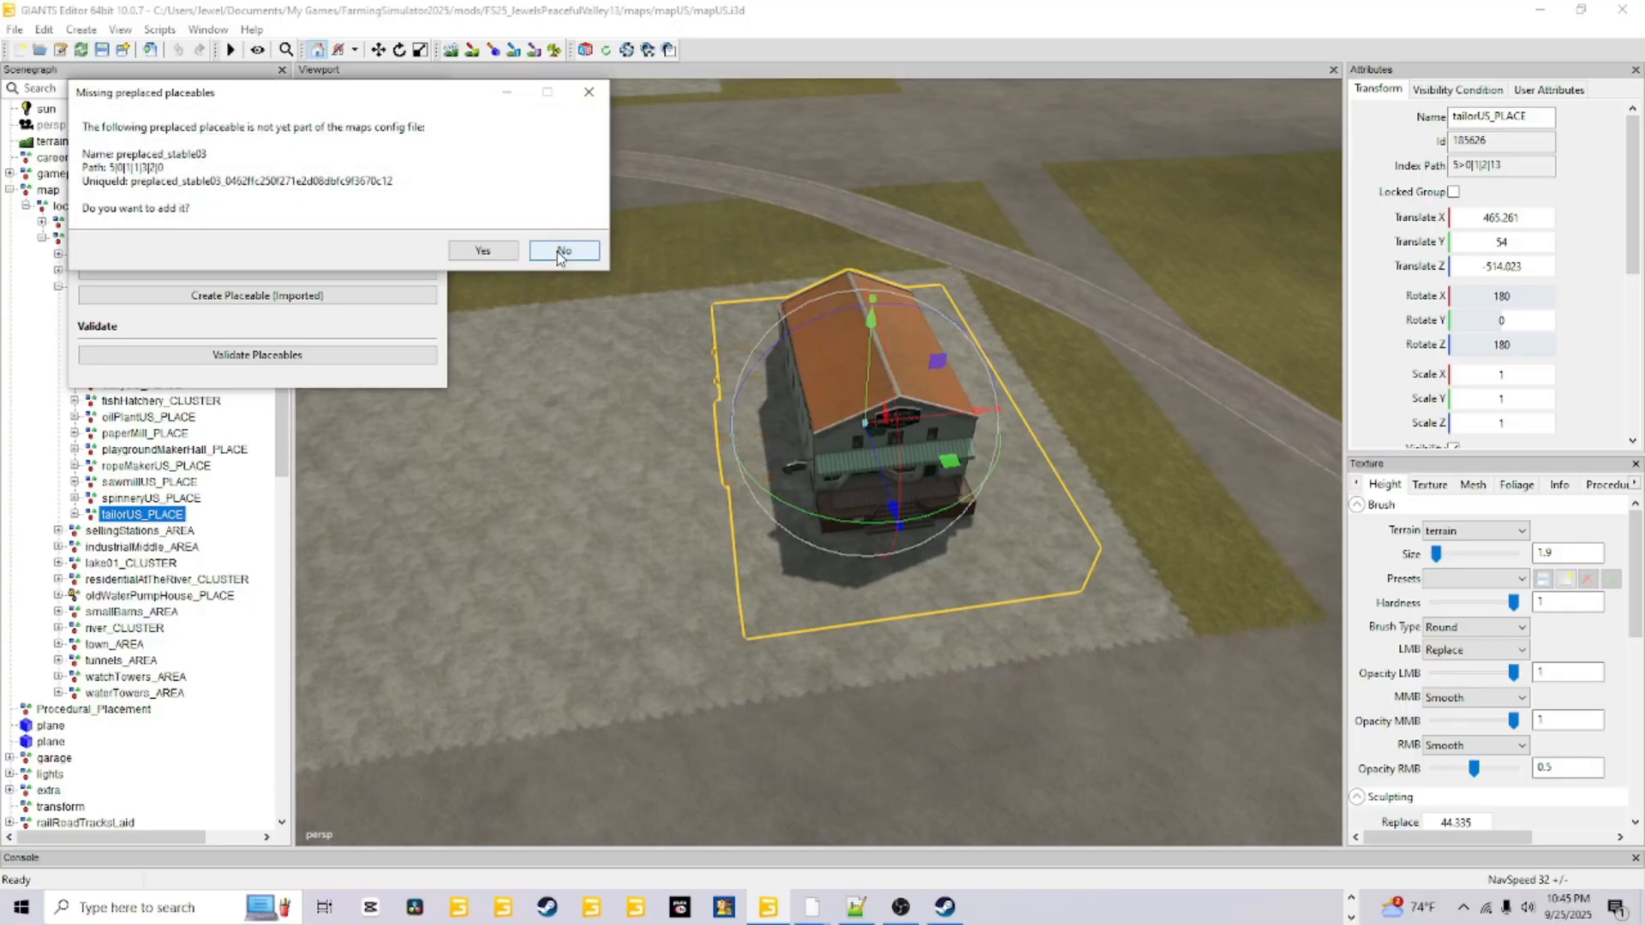
click(559, 252)
click(559, 252)
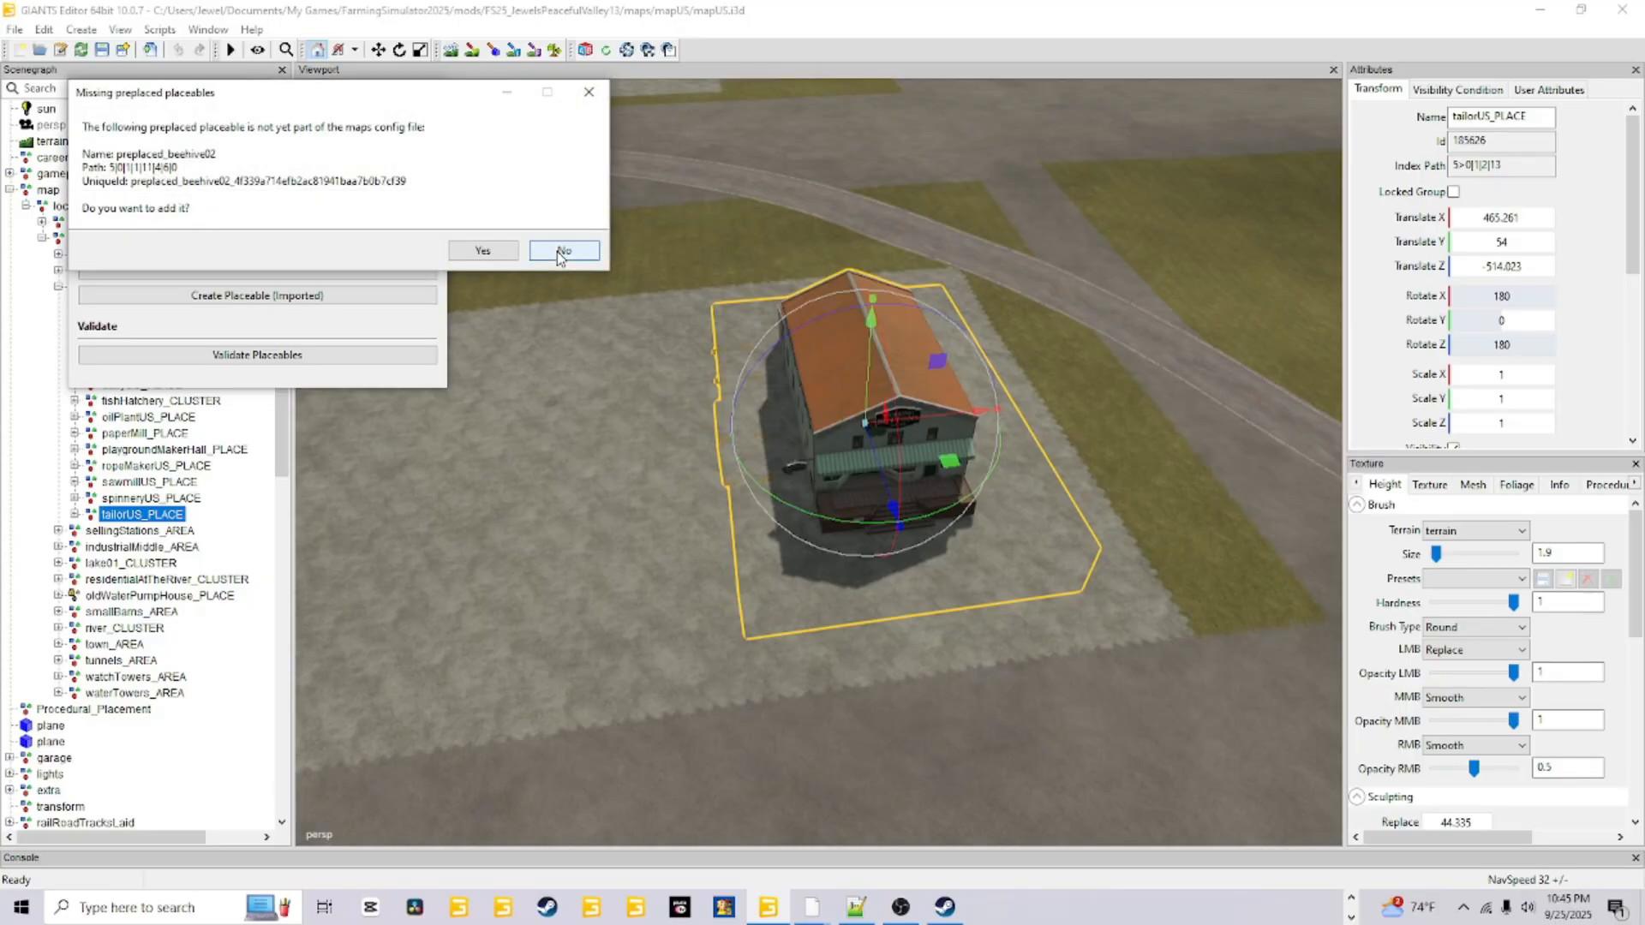
click(560, 252)
click(560, 252)
click(559, 252)
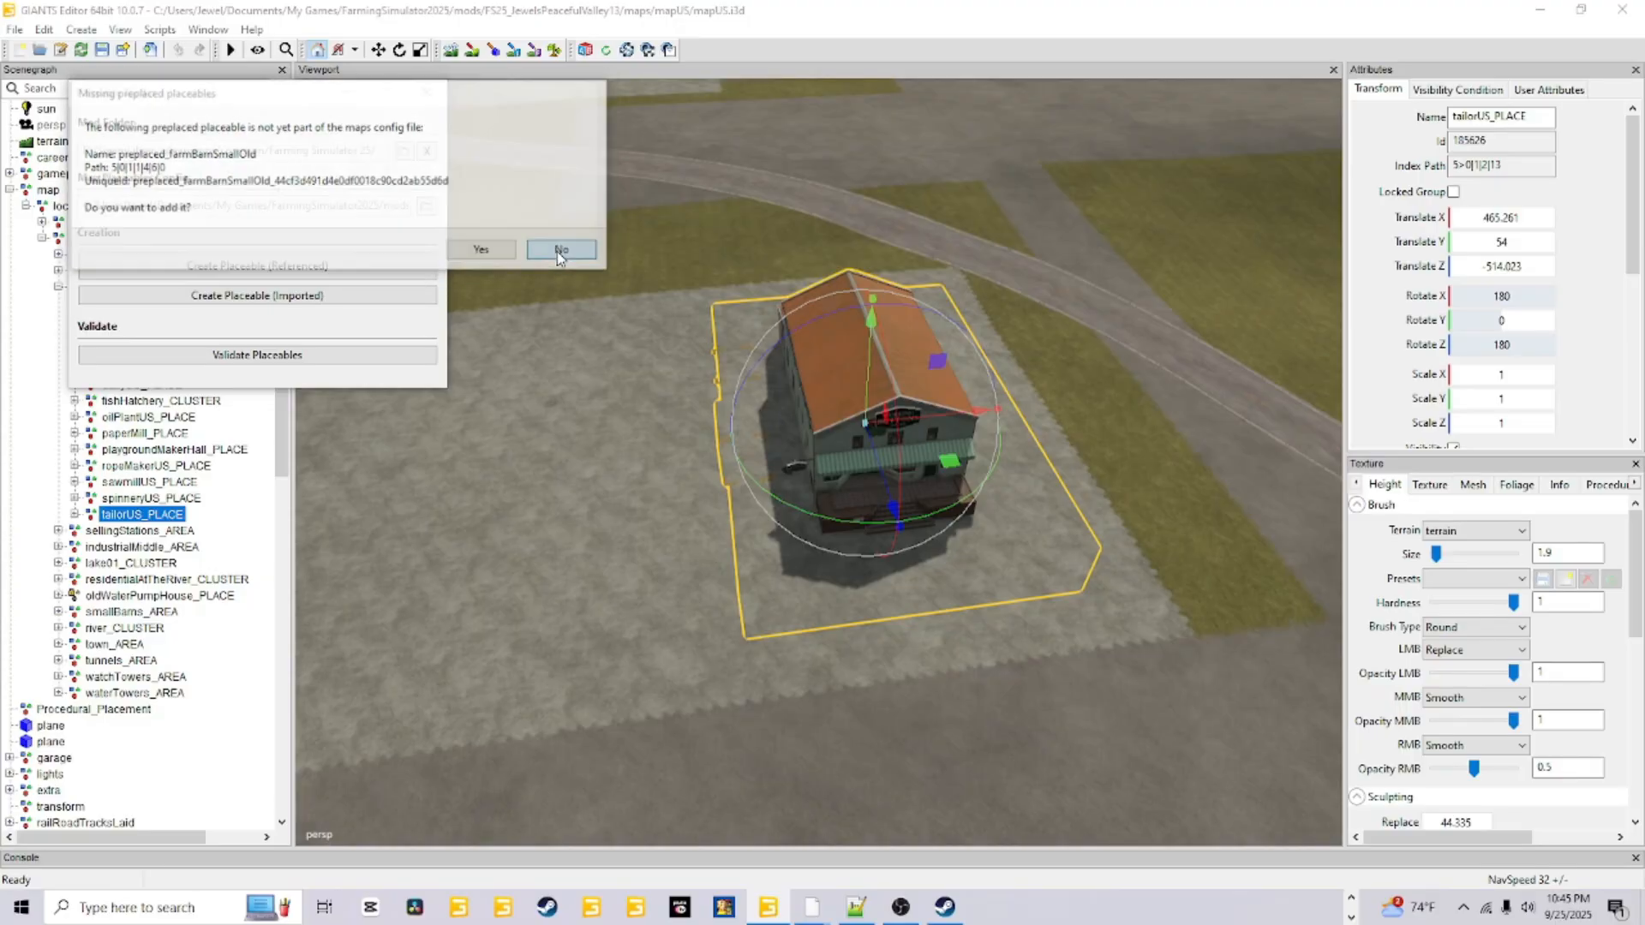
click(560, 252)
click(560, 251)
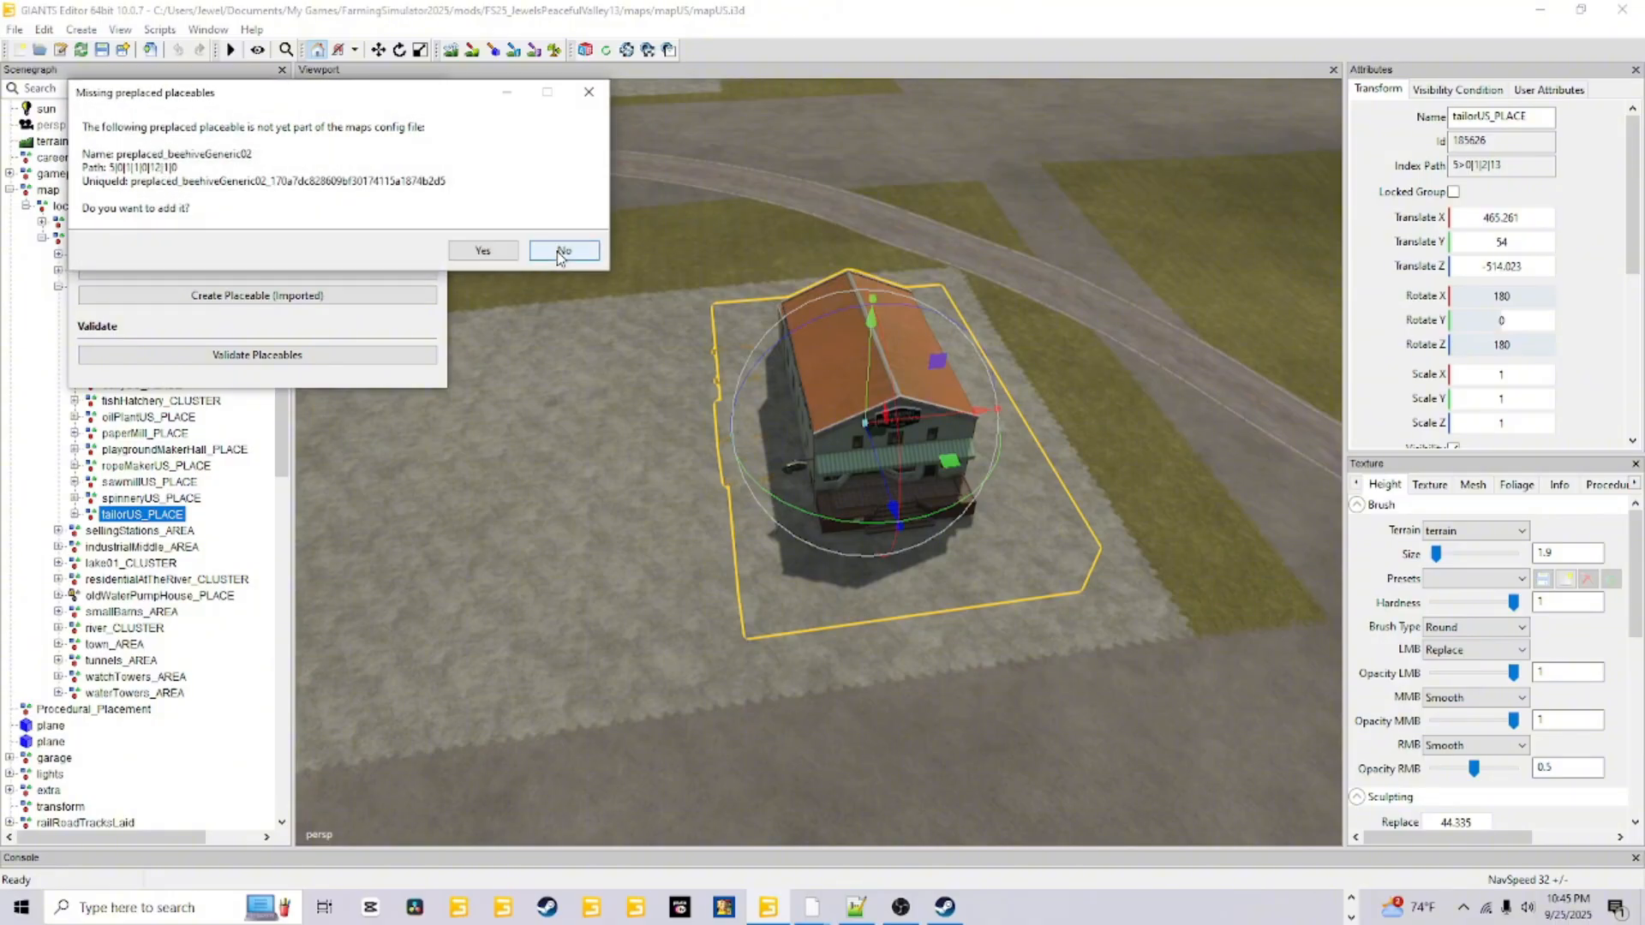
click(559, 252)
click(559, 252)
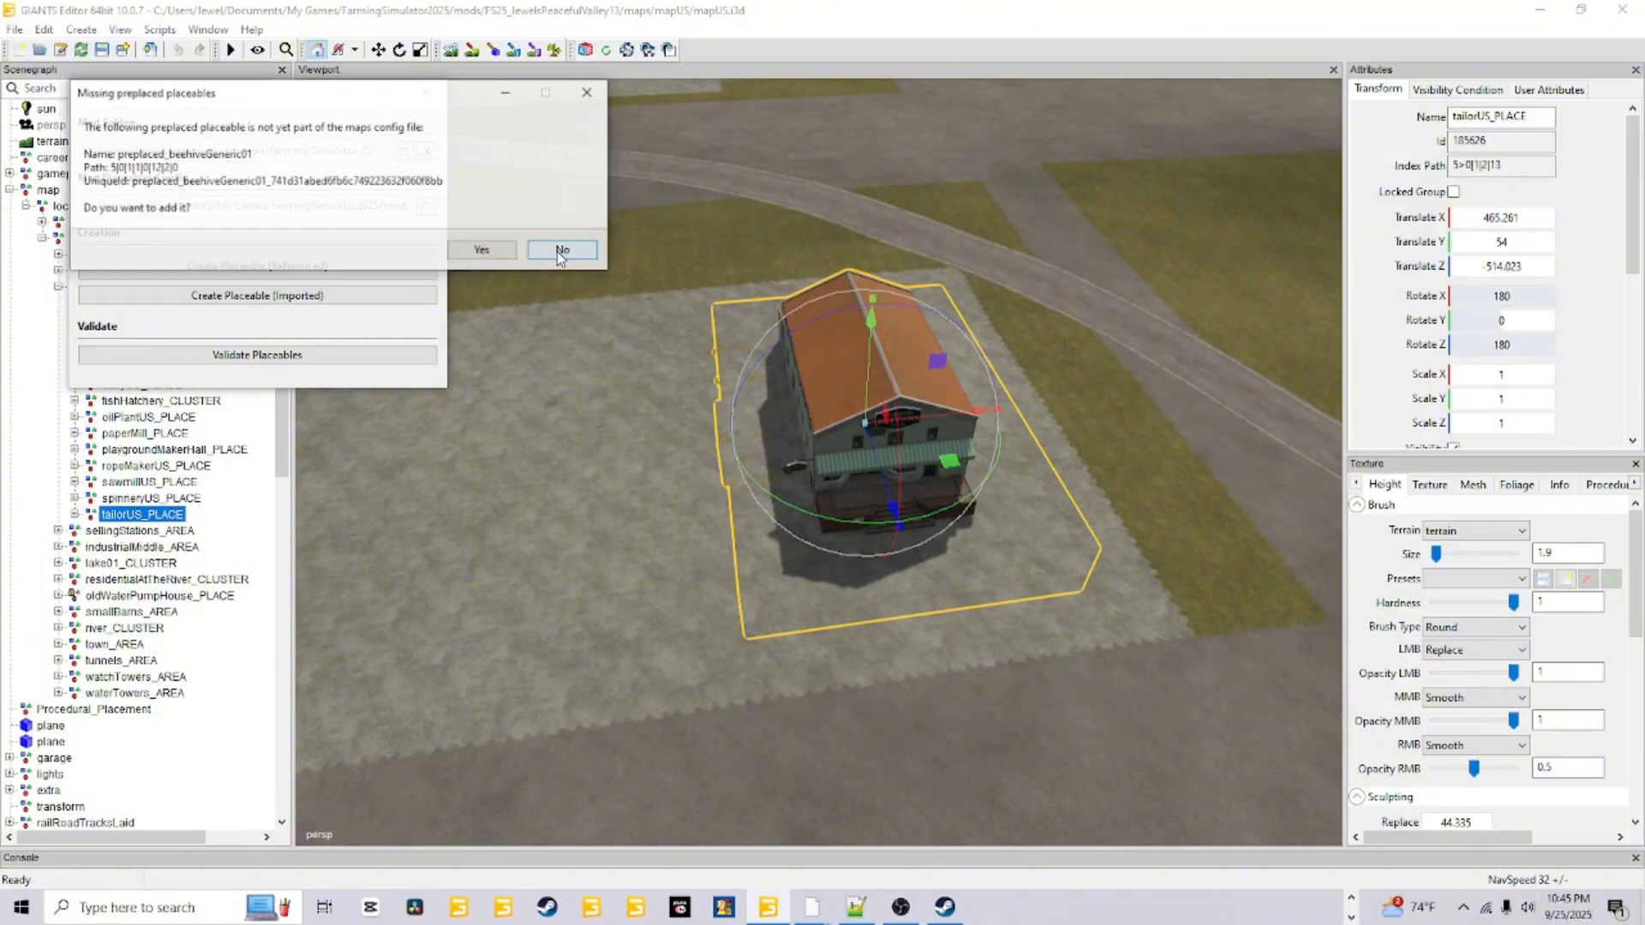
click(560, 252)
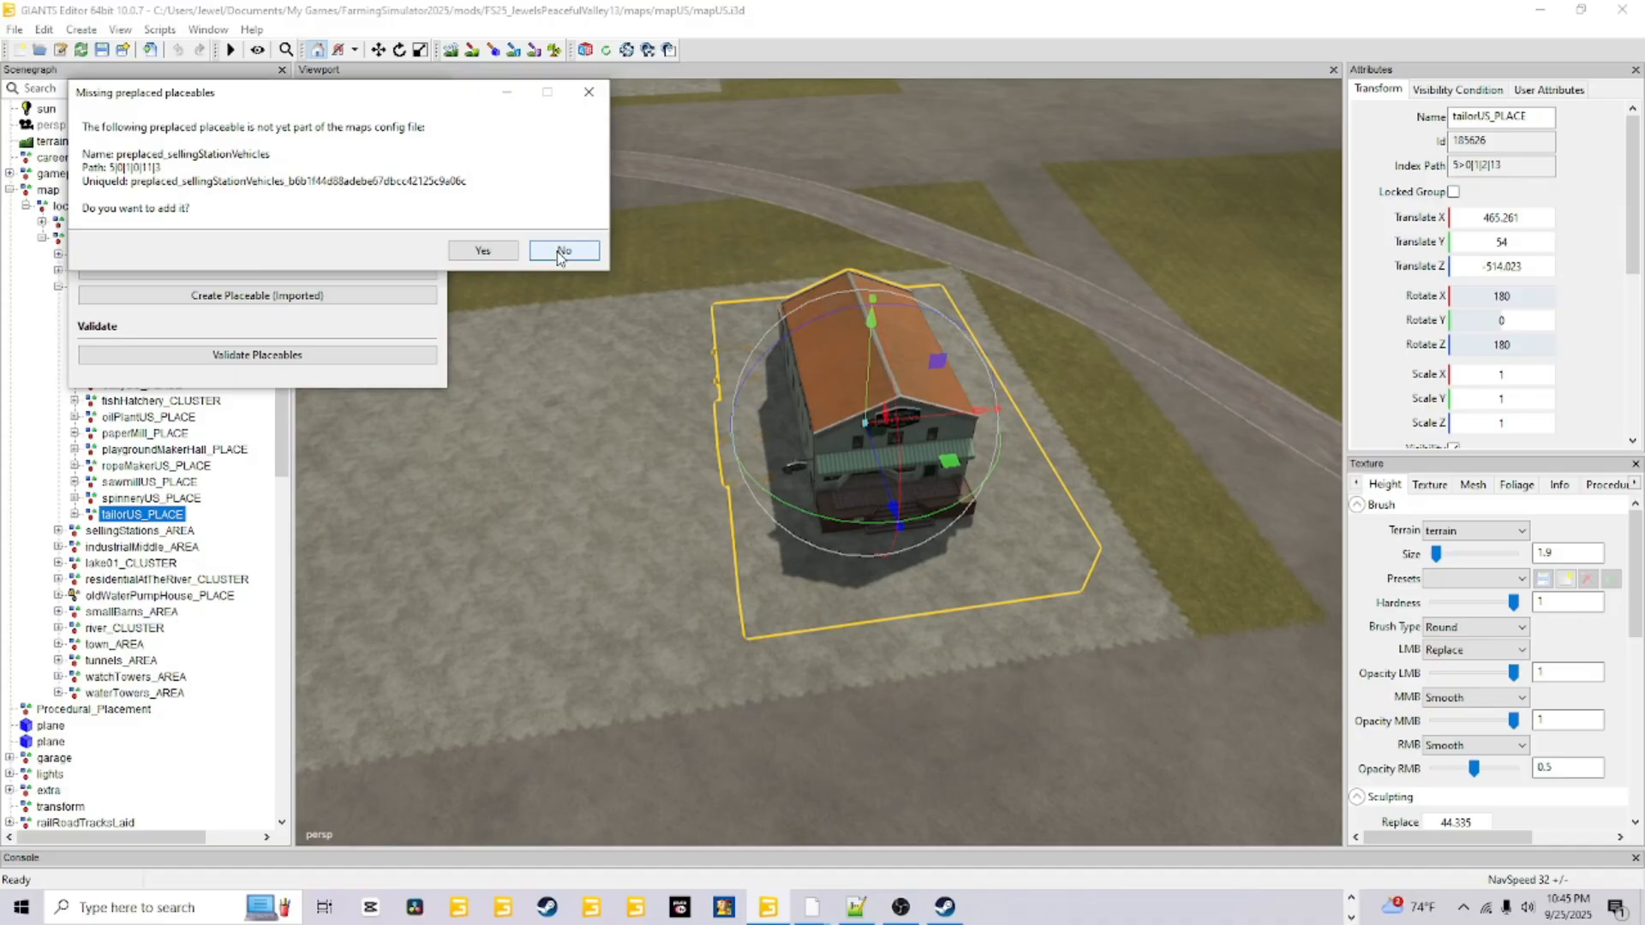
click(560, 252)
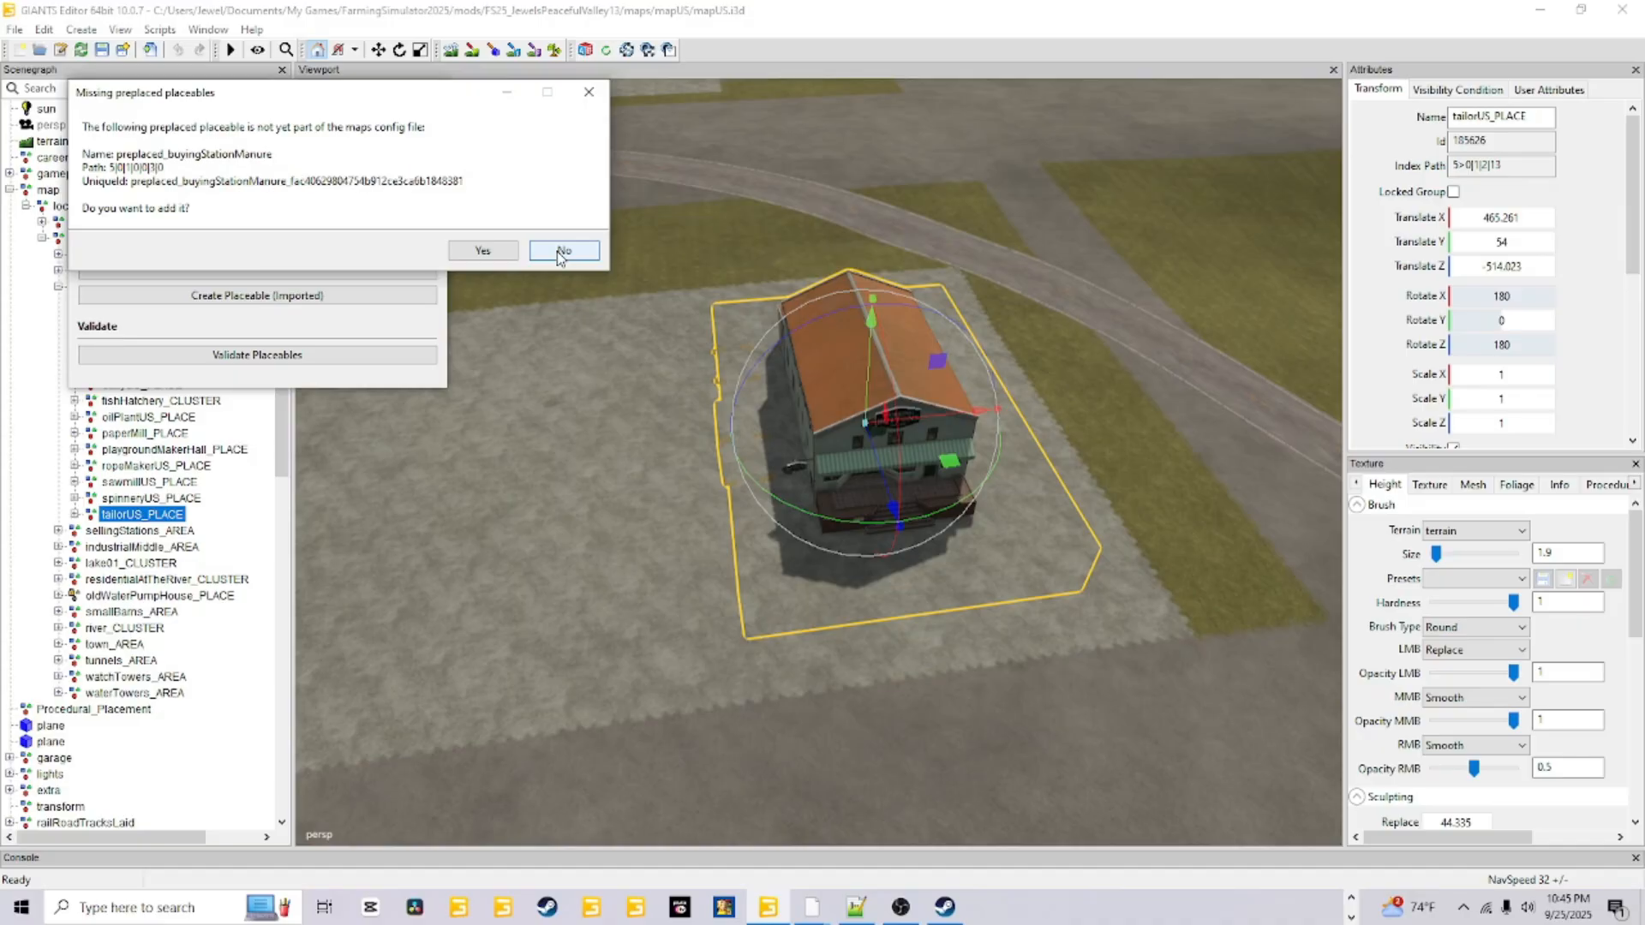
click(559, 252)
click(560, 252)
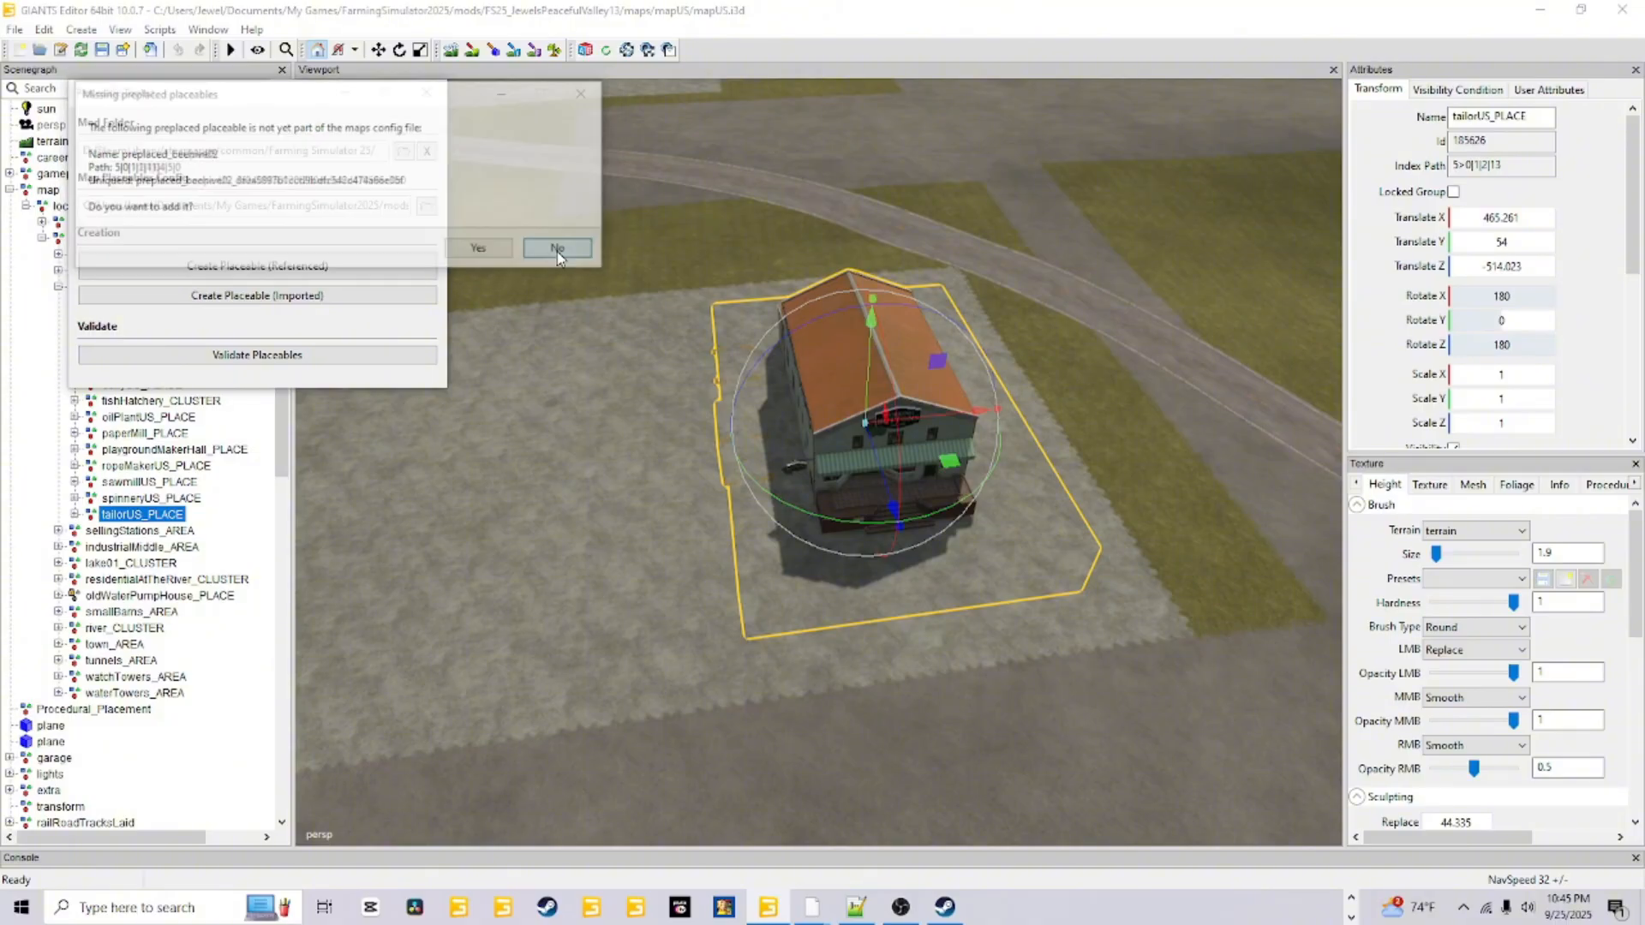
click(560, 252)
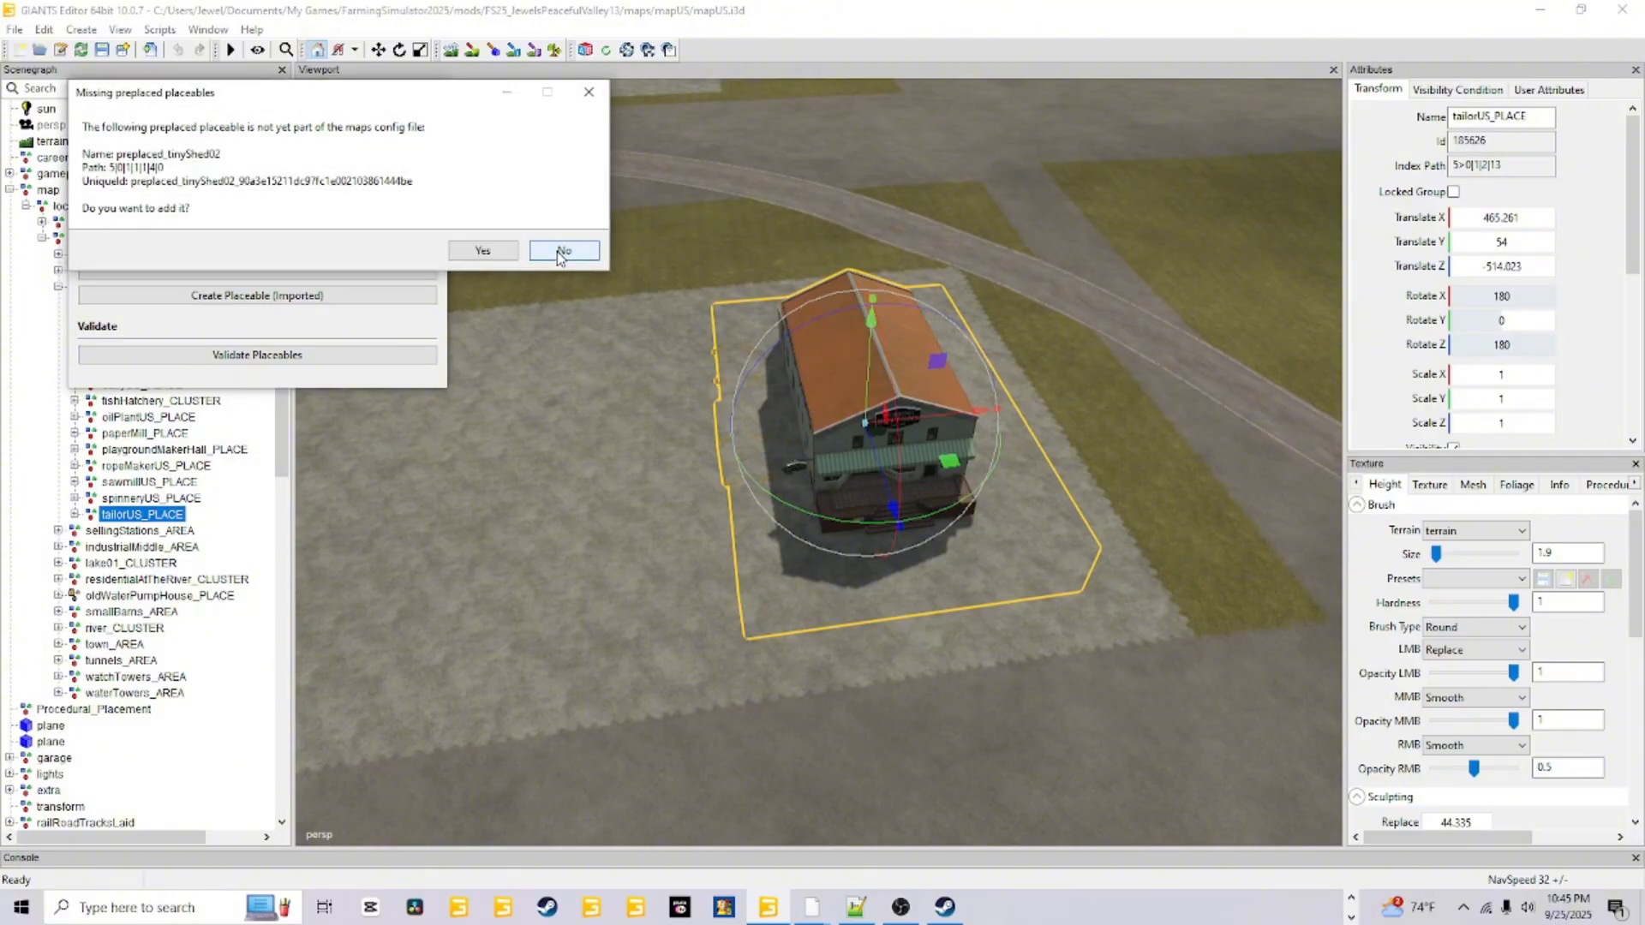
click(560, 254)
click(559, 253)
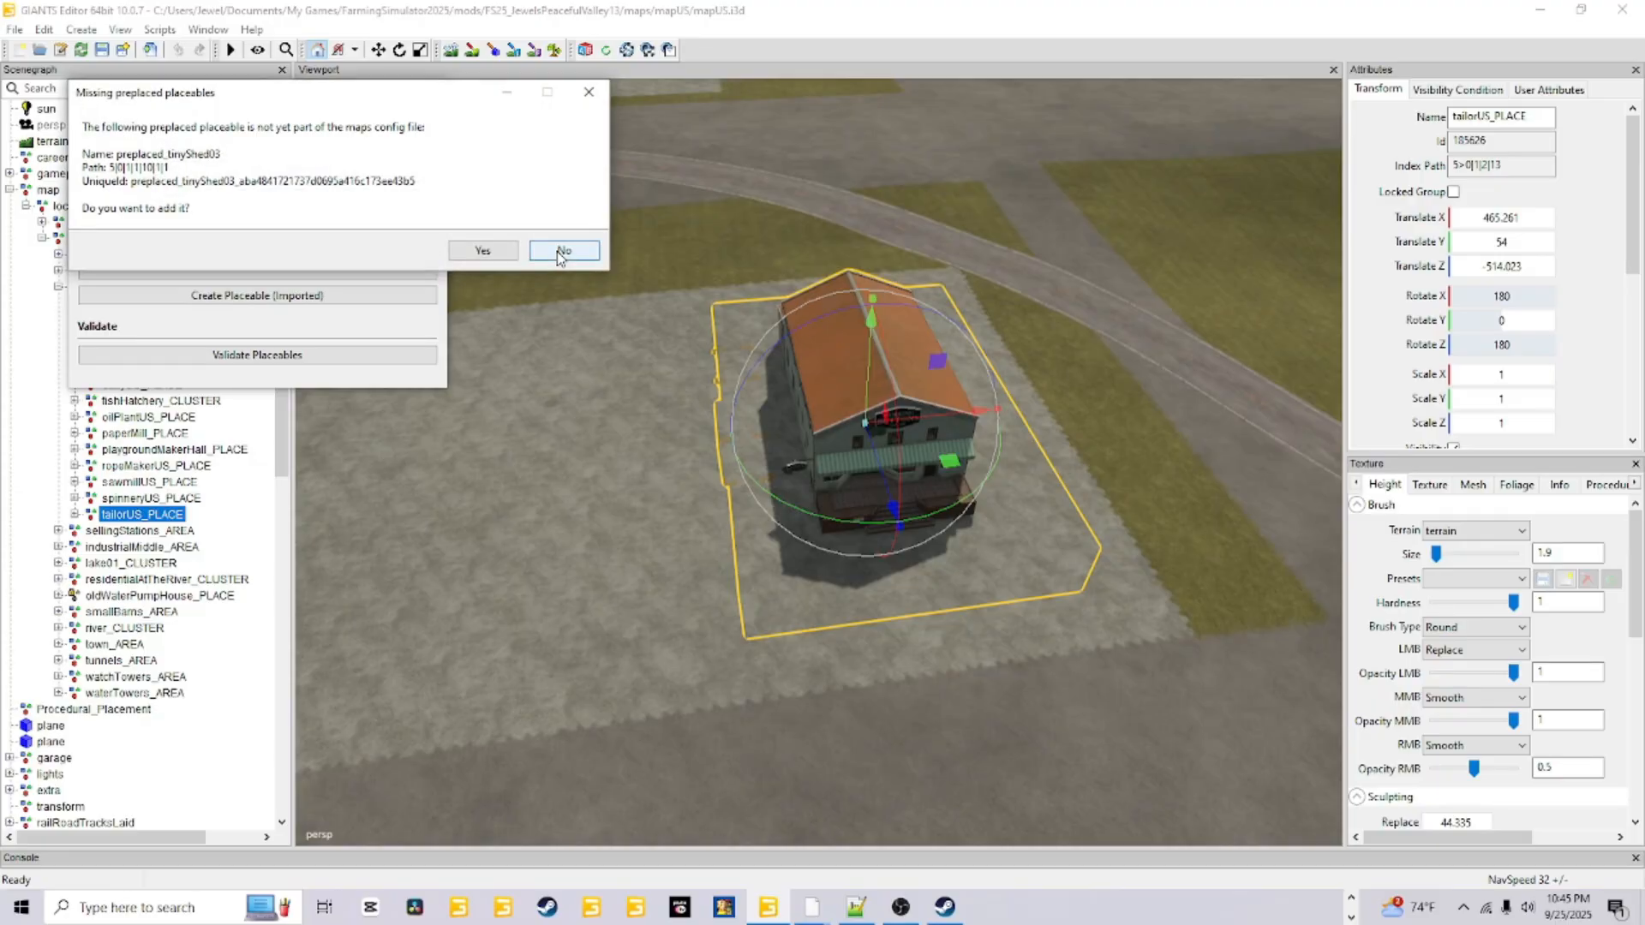
click(560, 254)
click(560, 254)
click(559, 254)
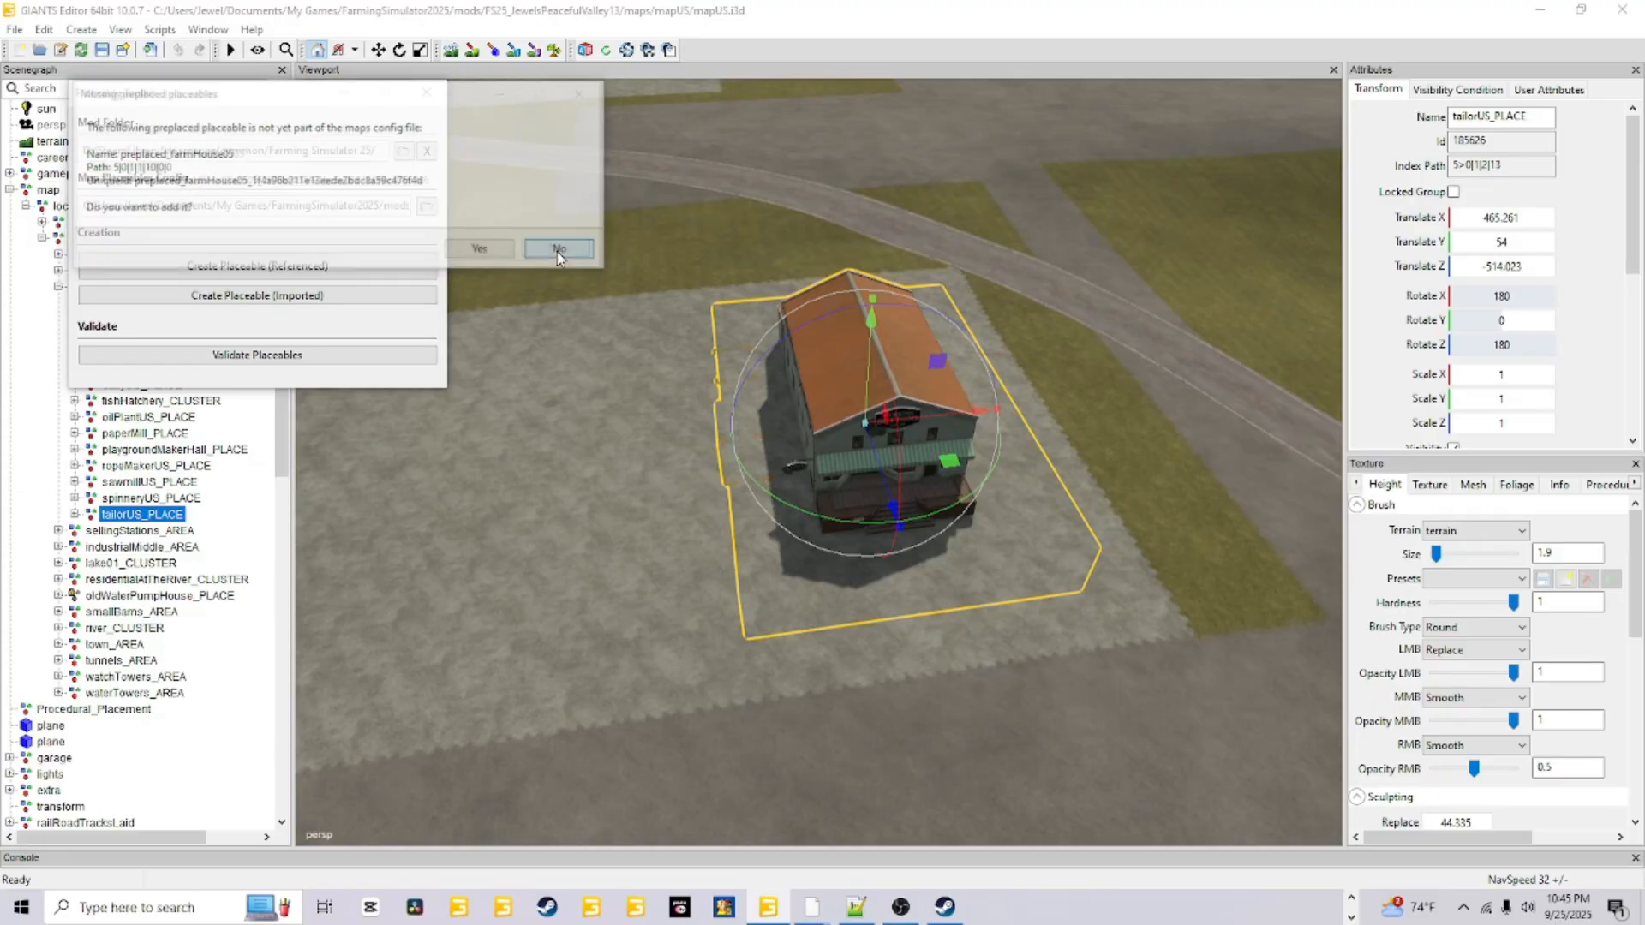
click(559, 254)
click(559, 254)
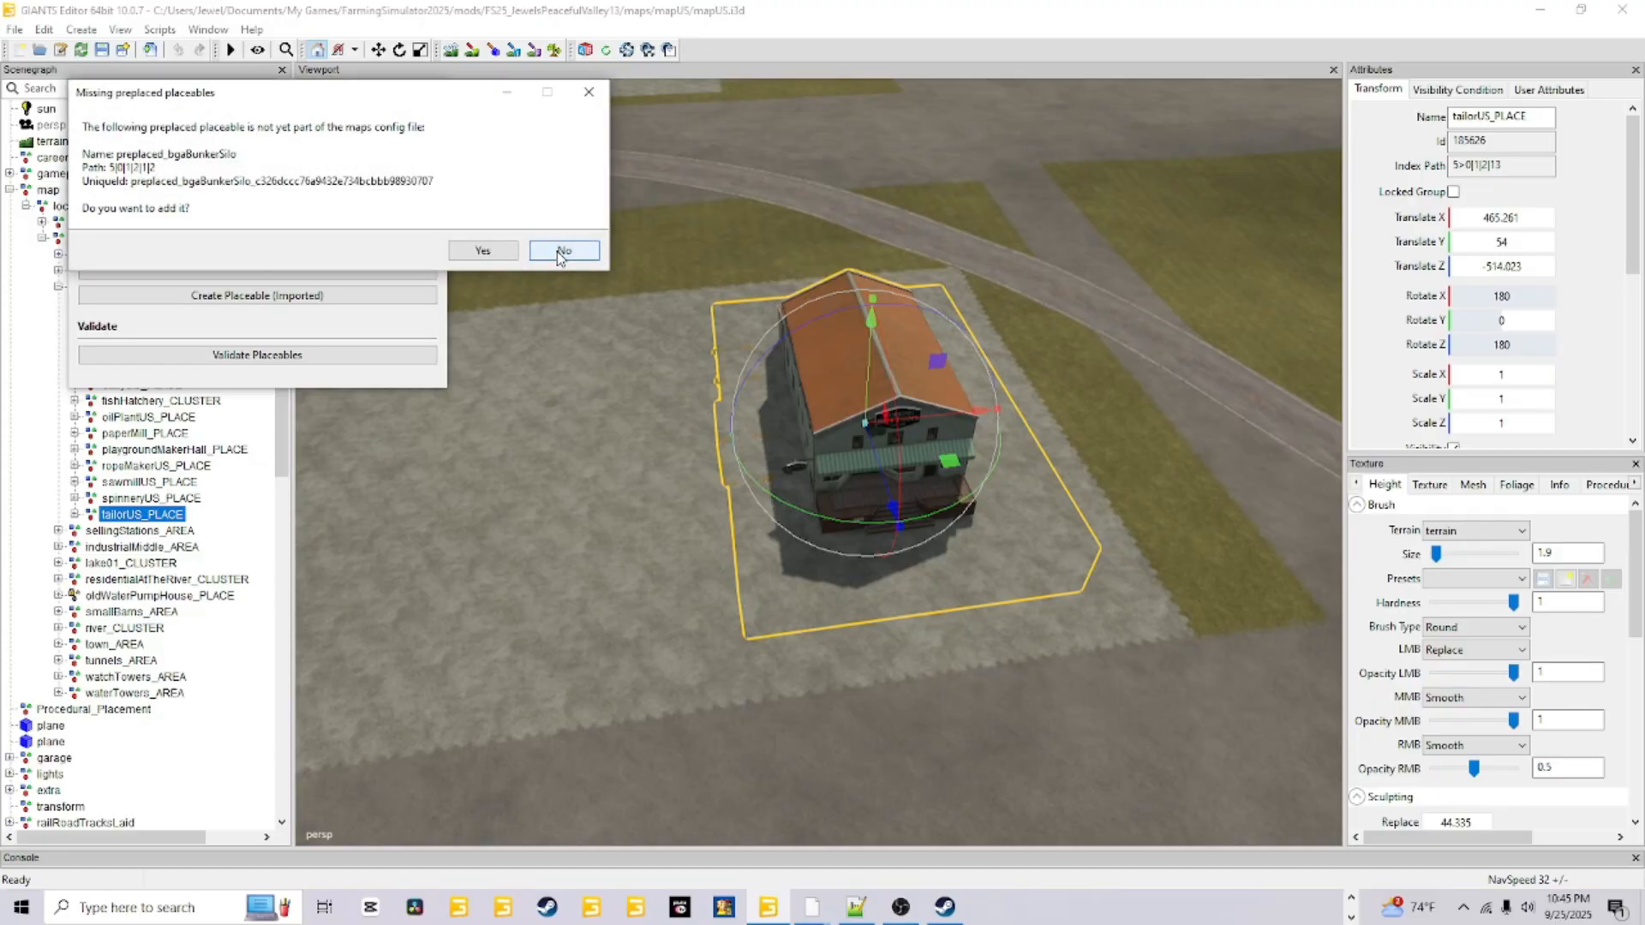
click(560, 252)
click(559, 252)
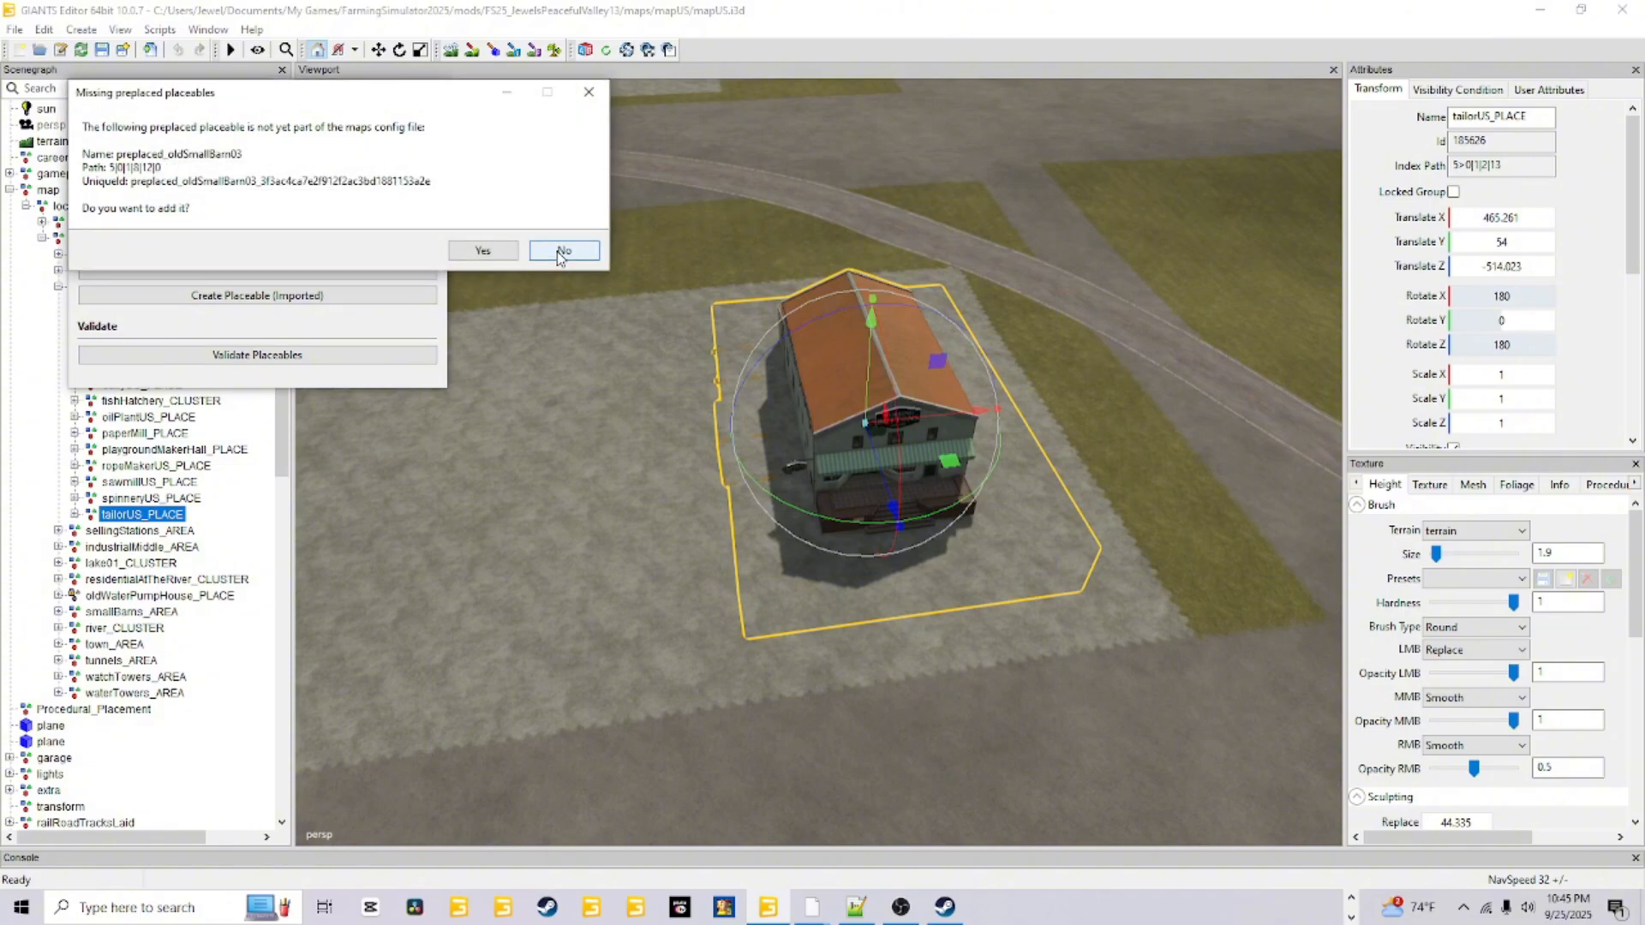
click(559, 252)
click(558, 250)
click(559, 250)
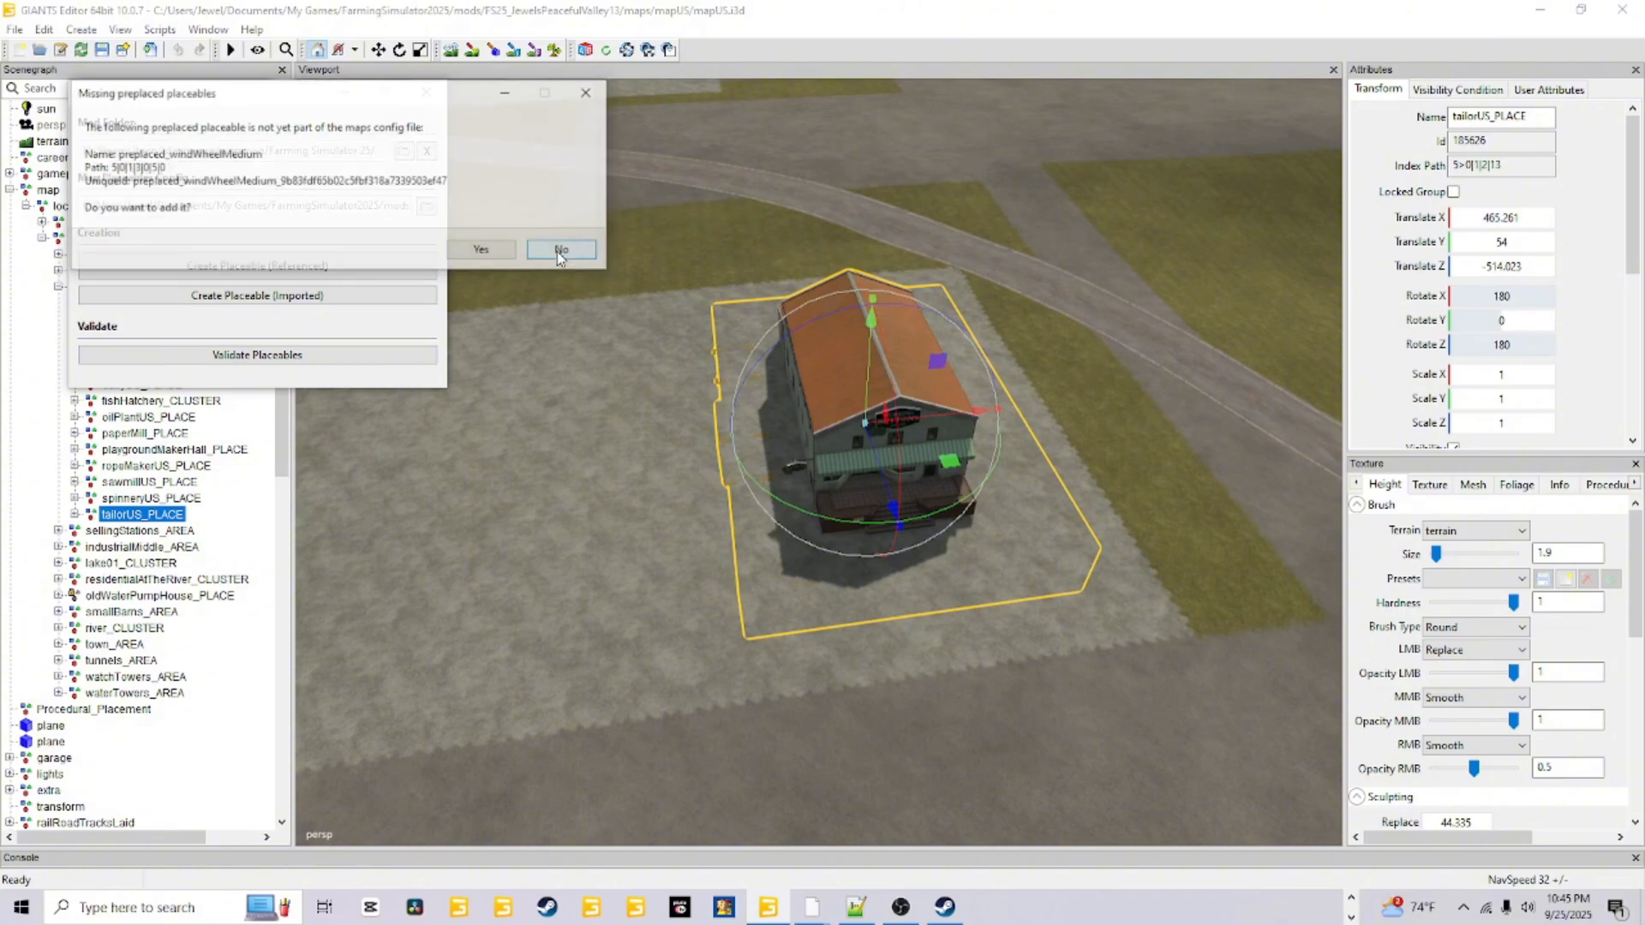
click(559, 251)
click(557, 251)
click(557, 251)
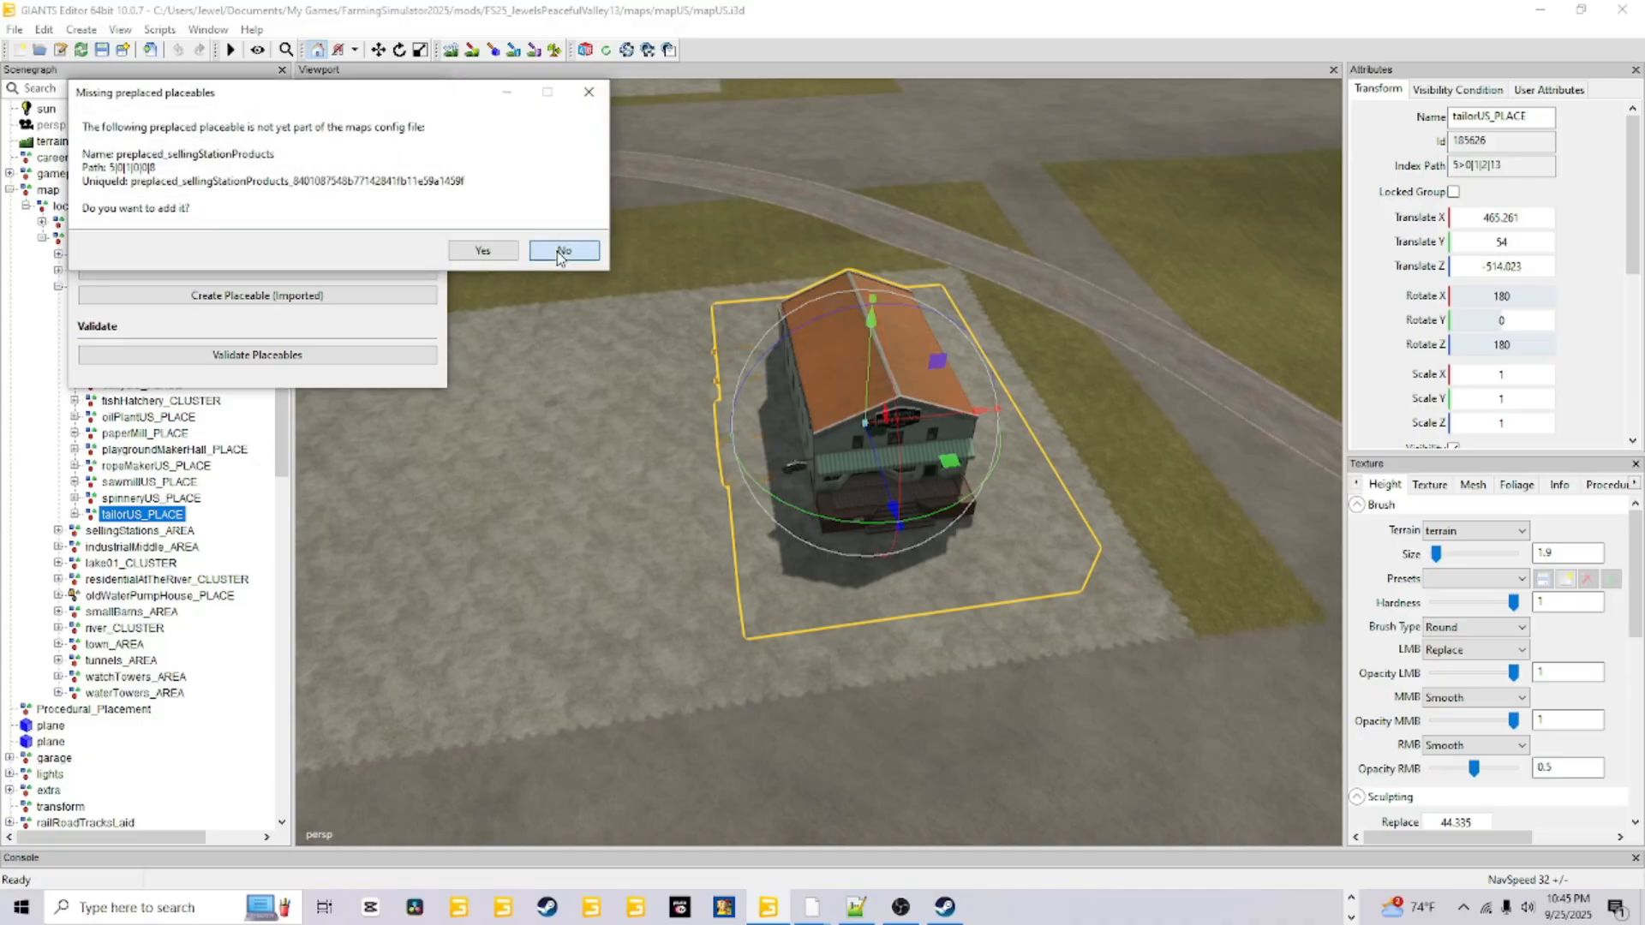
Decline adding the missing preplaced placeables offered ahead of the tailor, such as sellingStationProducts, limeStation, beehive02 and bakeryUS, to the map config
click(558, 251)
click(558, 252)
click(558, 252)
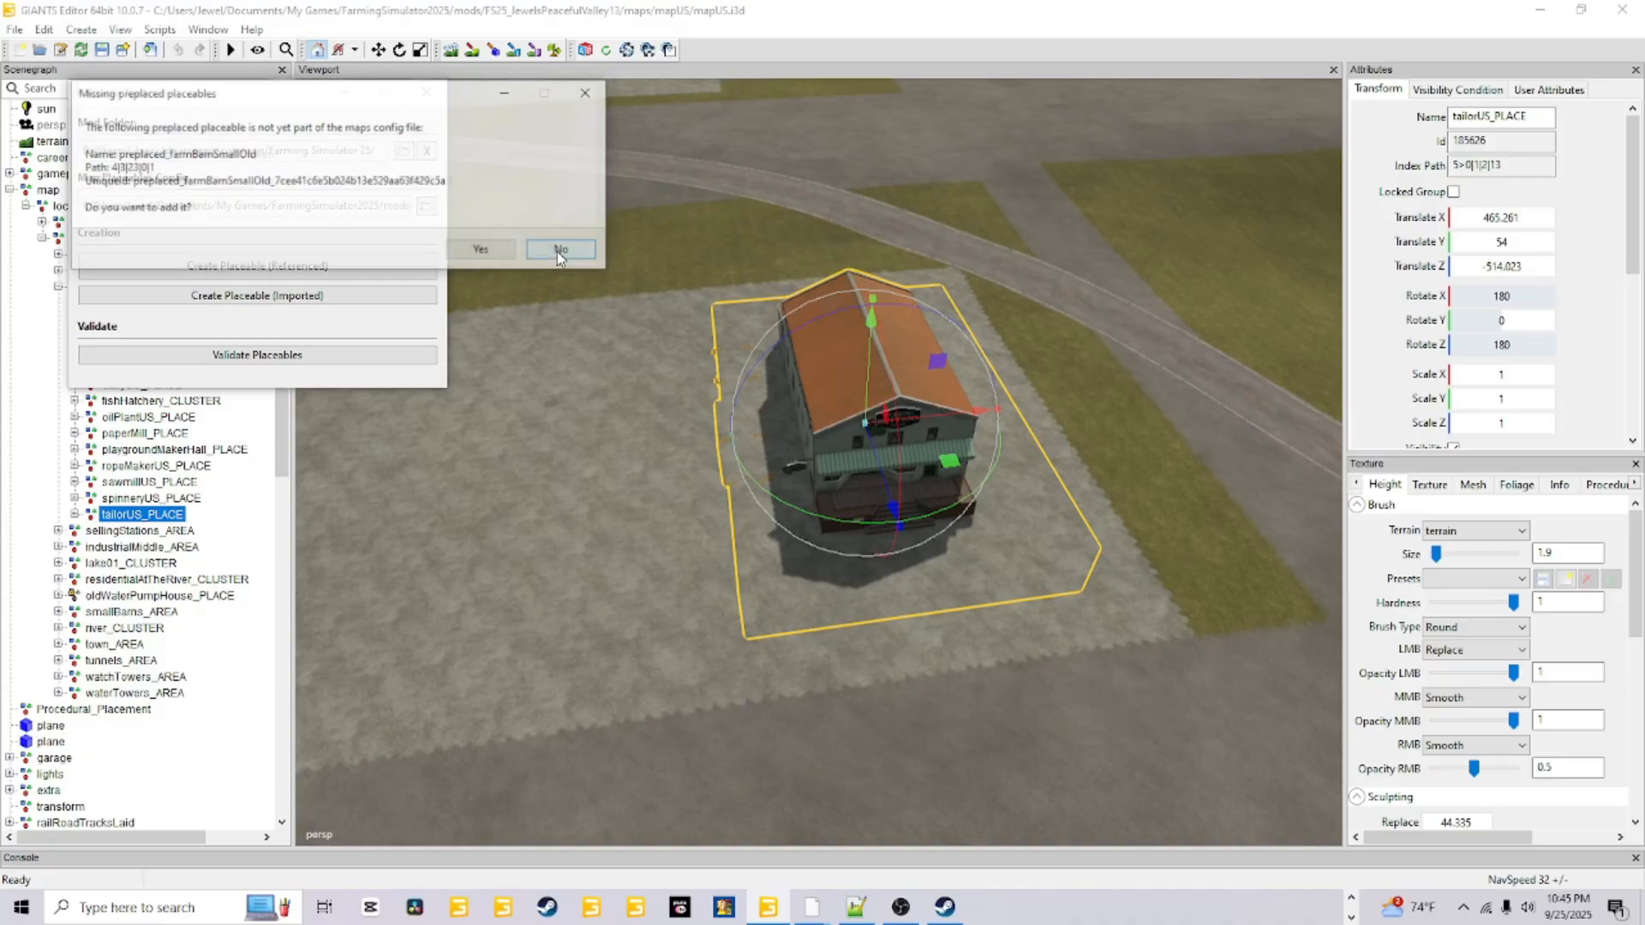
click(558, 252)
click(559, 251)
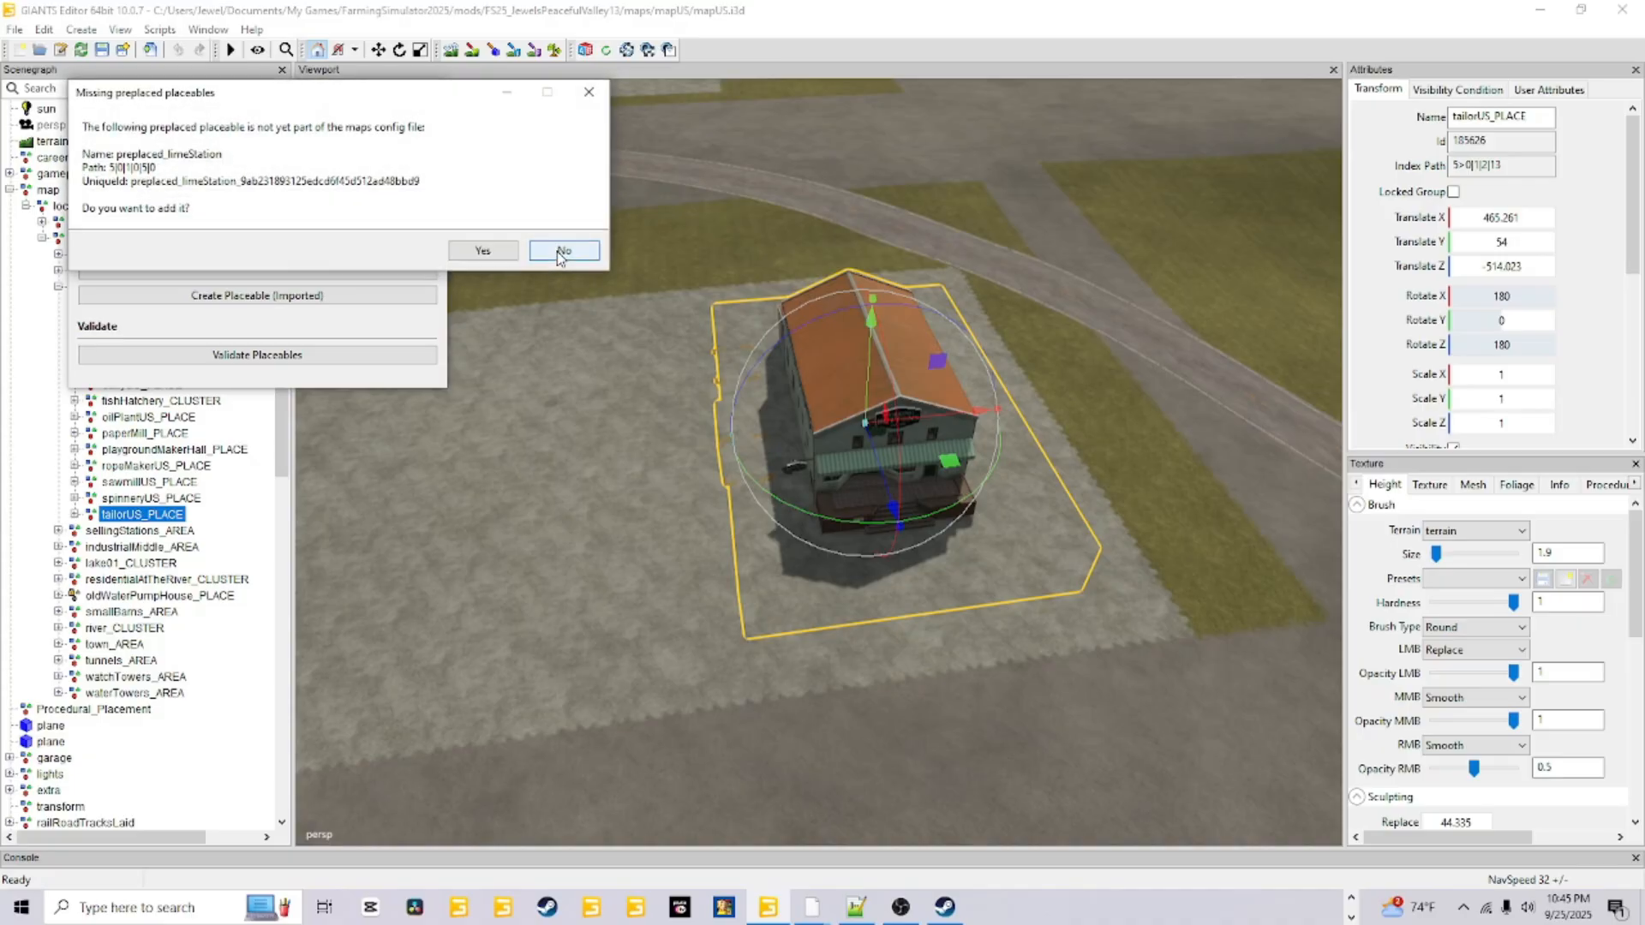
click(558, 251)
click(559, 251)
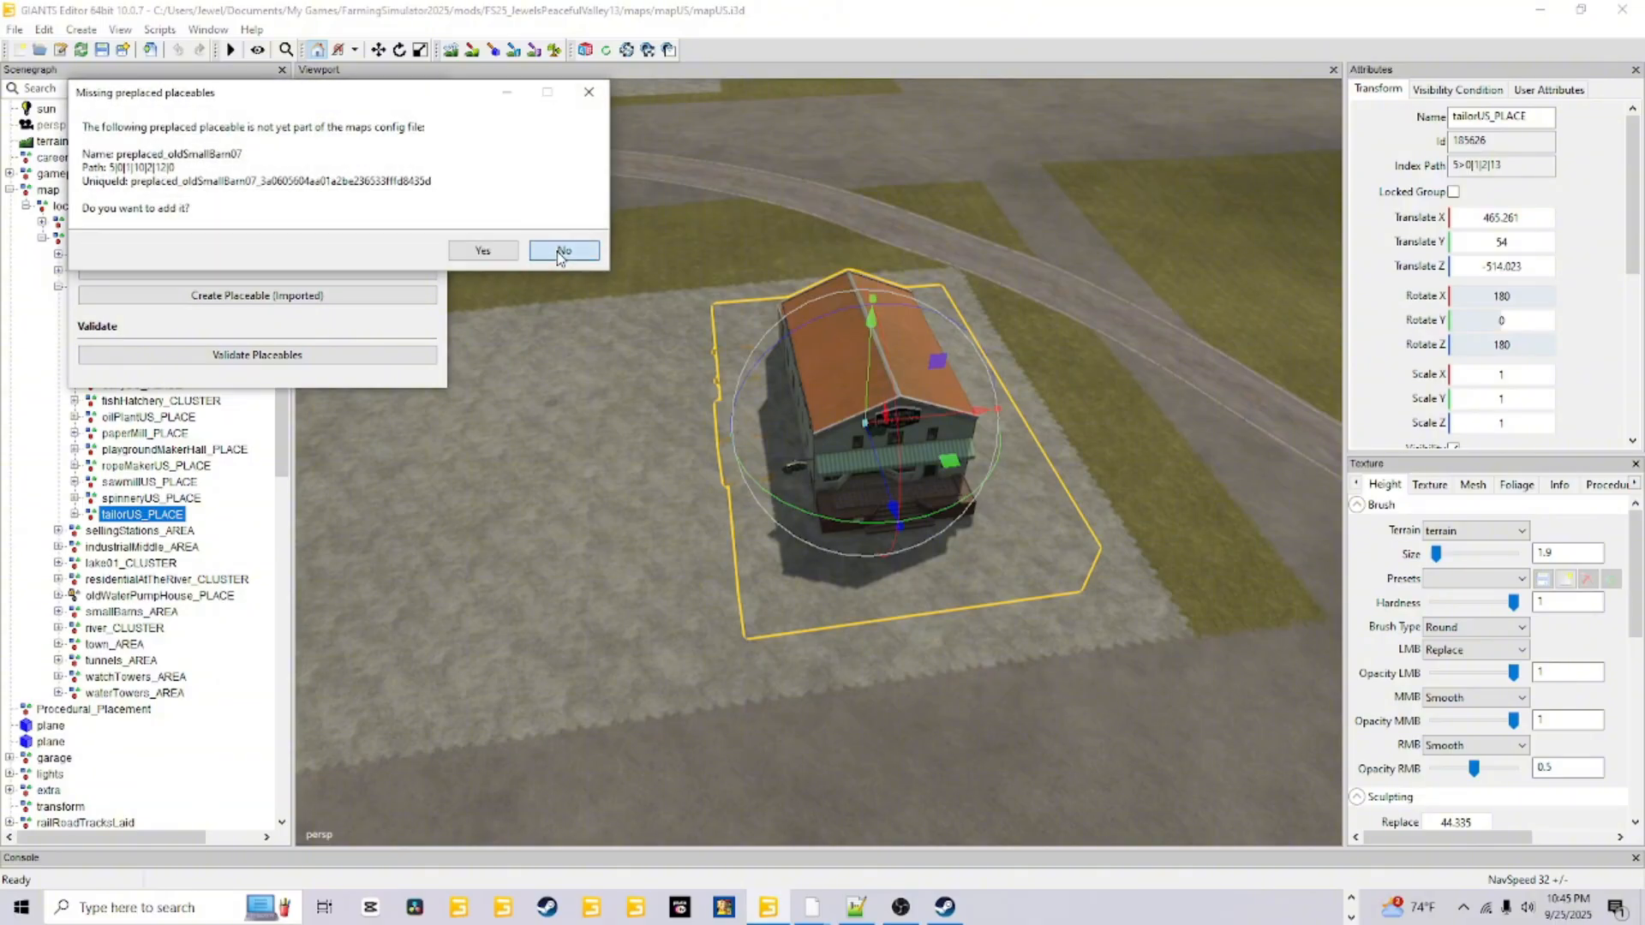
click(559, 251)
click(558, 251)
click(559, 252)
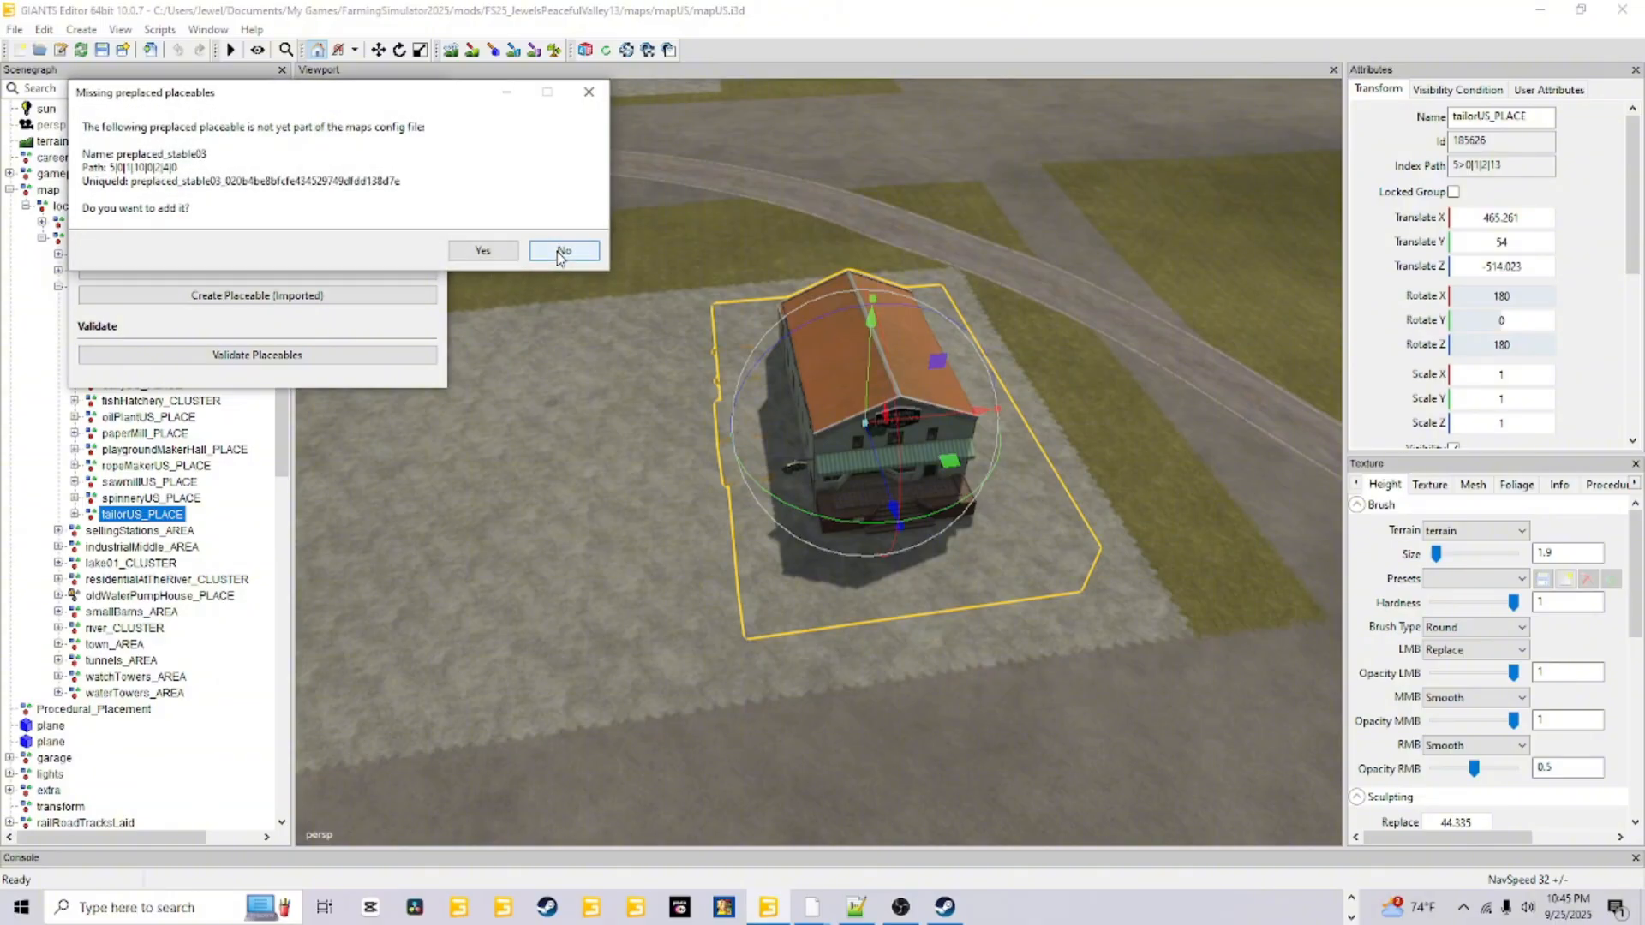
click(559, 251)
click(559, 251)
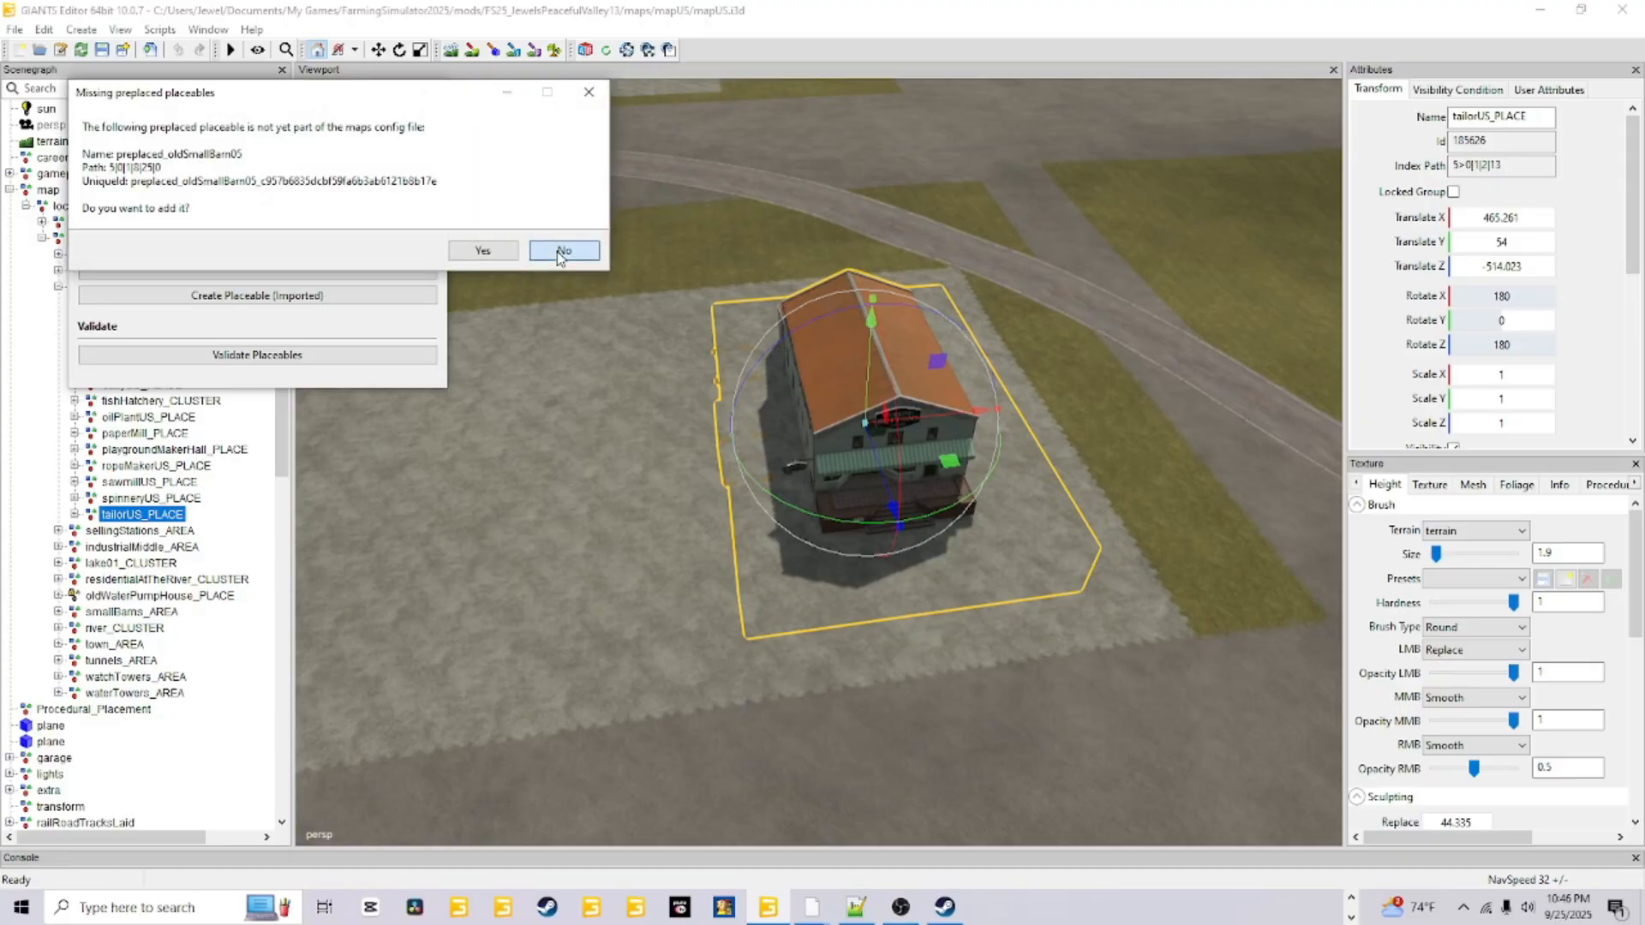
click(559, 251)
click(559, 251)
click(560, 251)
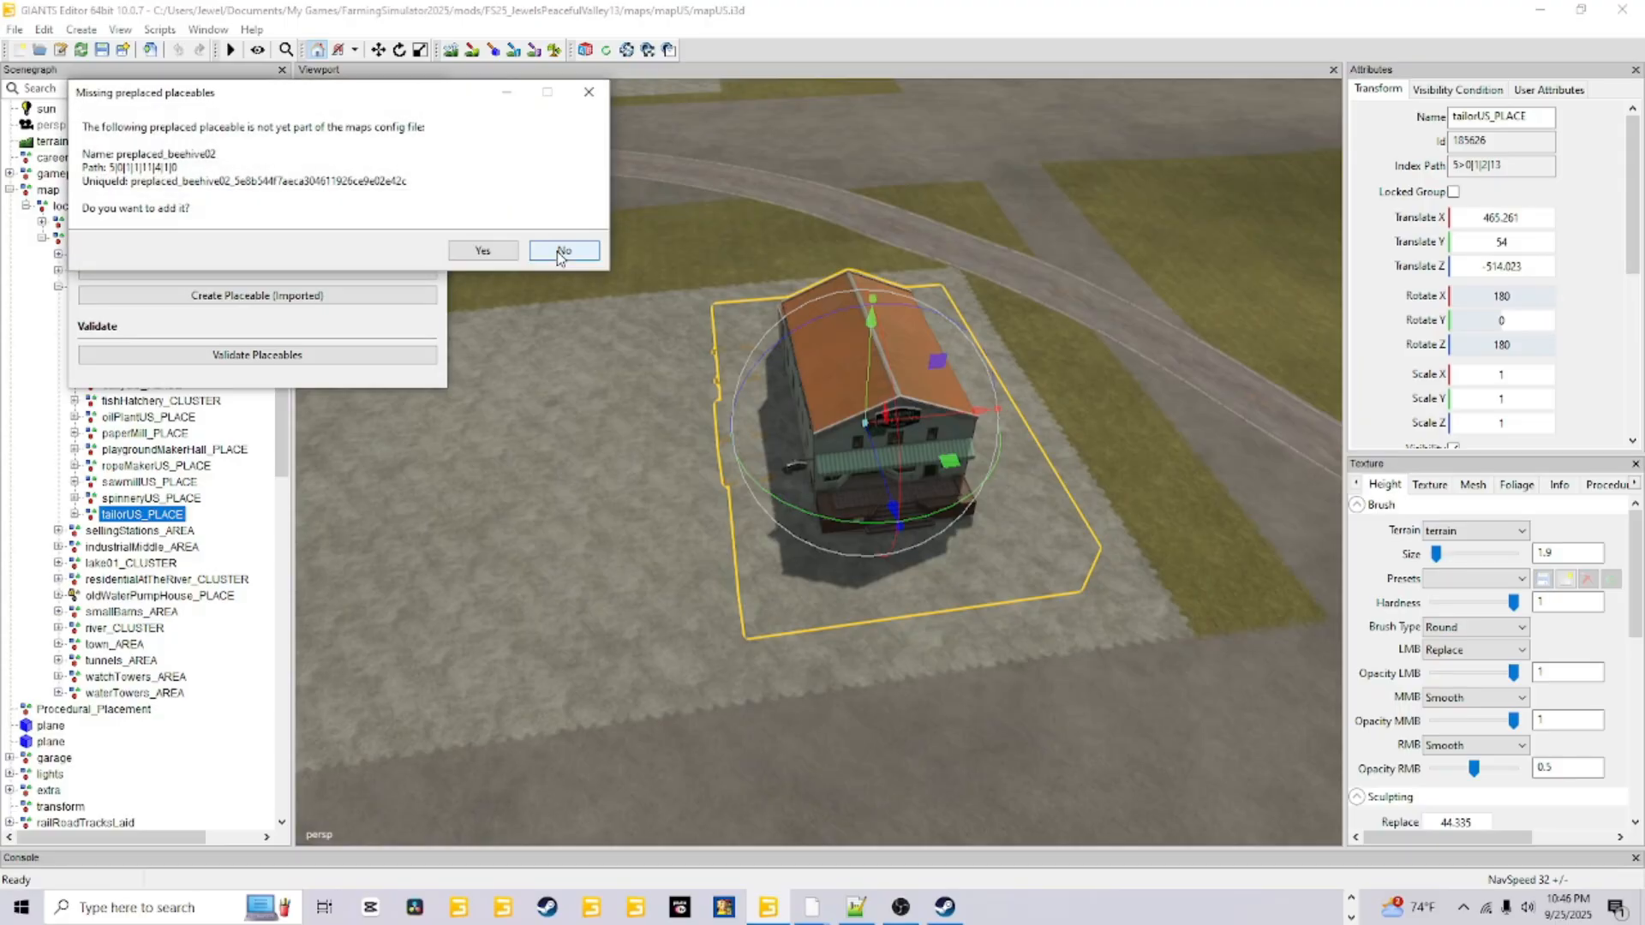
click(559, 251)
click(559, 251)
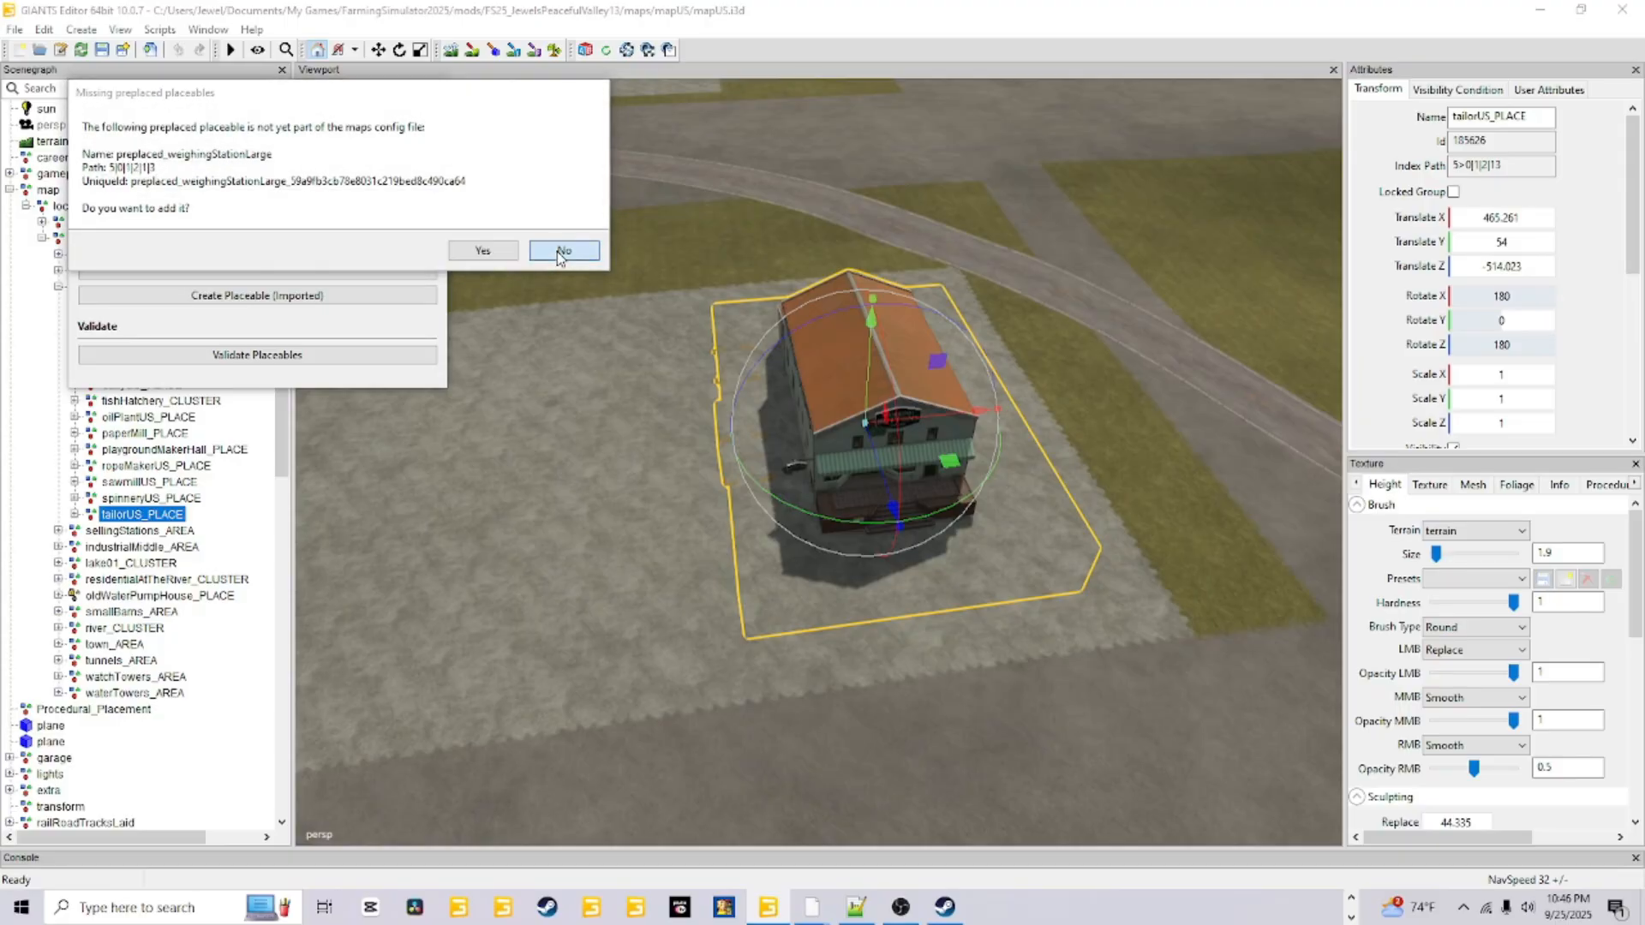
click(560, 251)
click(560, 251)
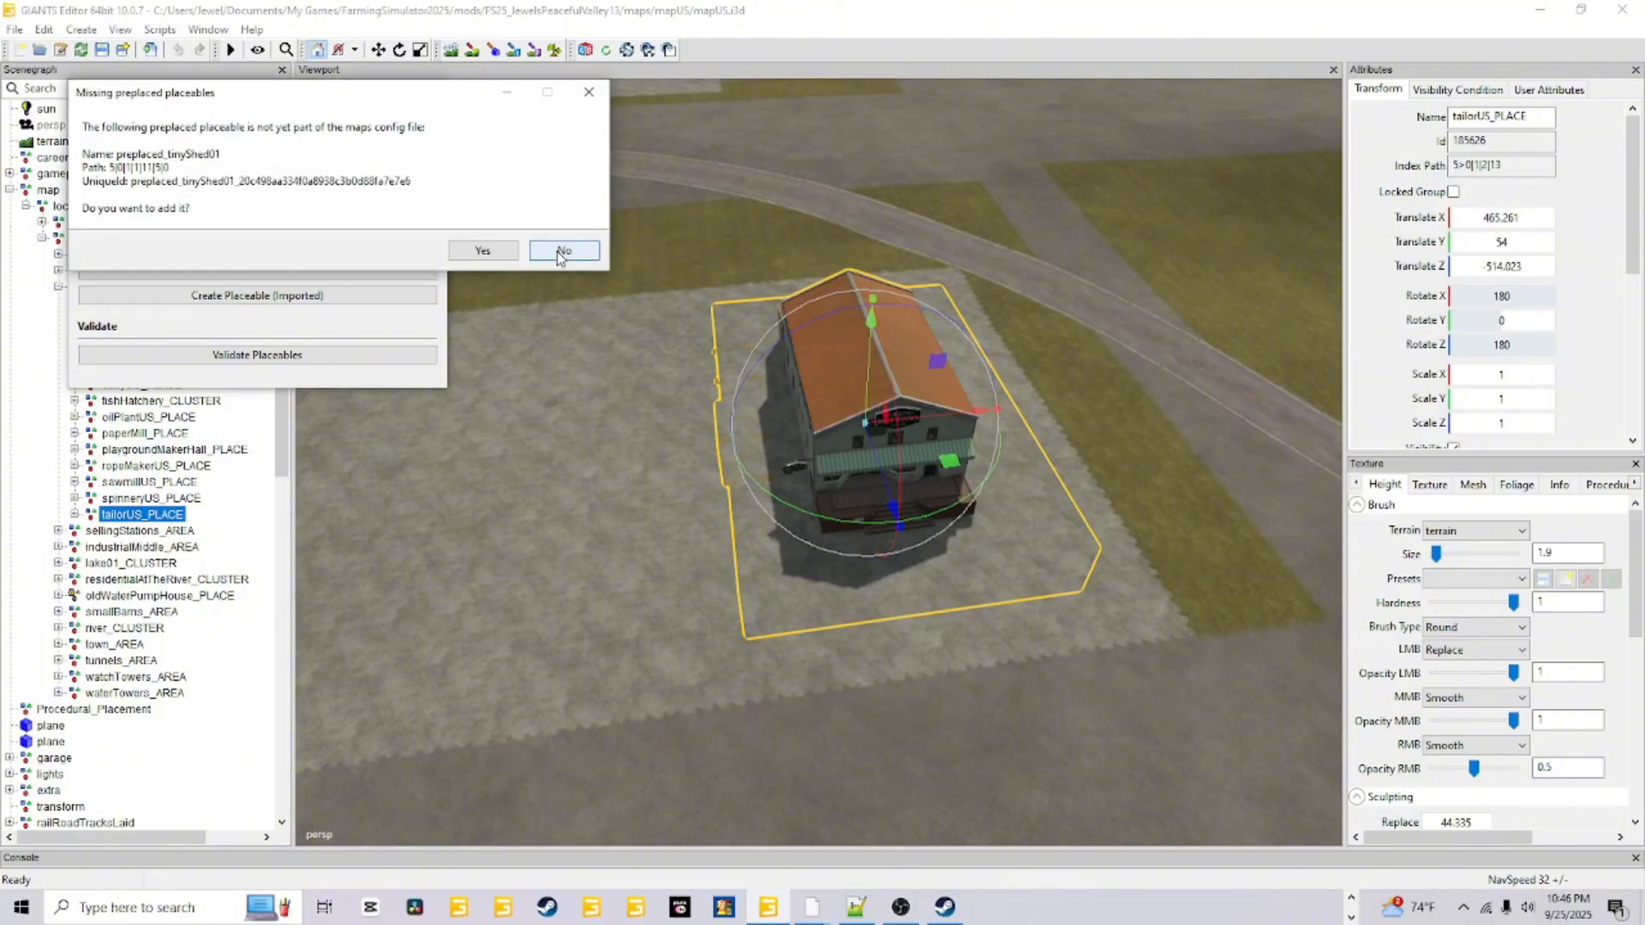
click(559, 251)
click(559, 251)
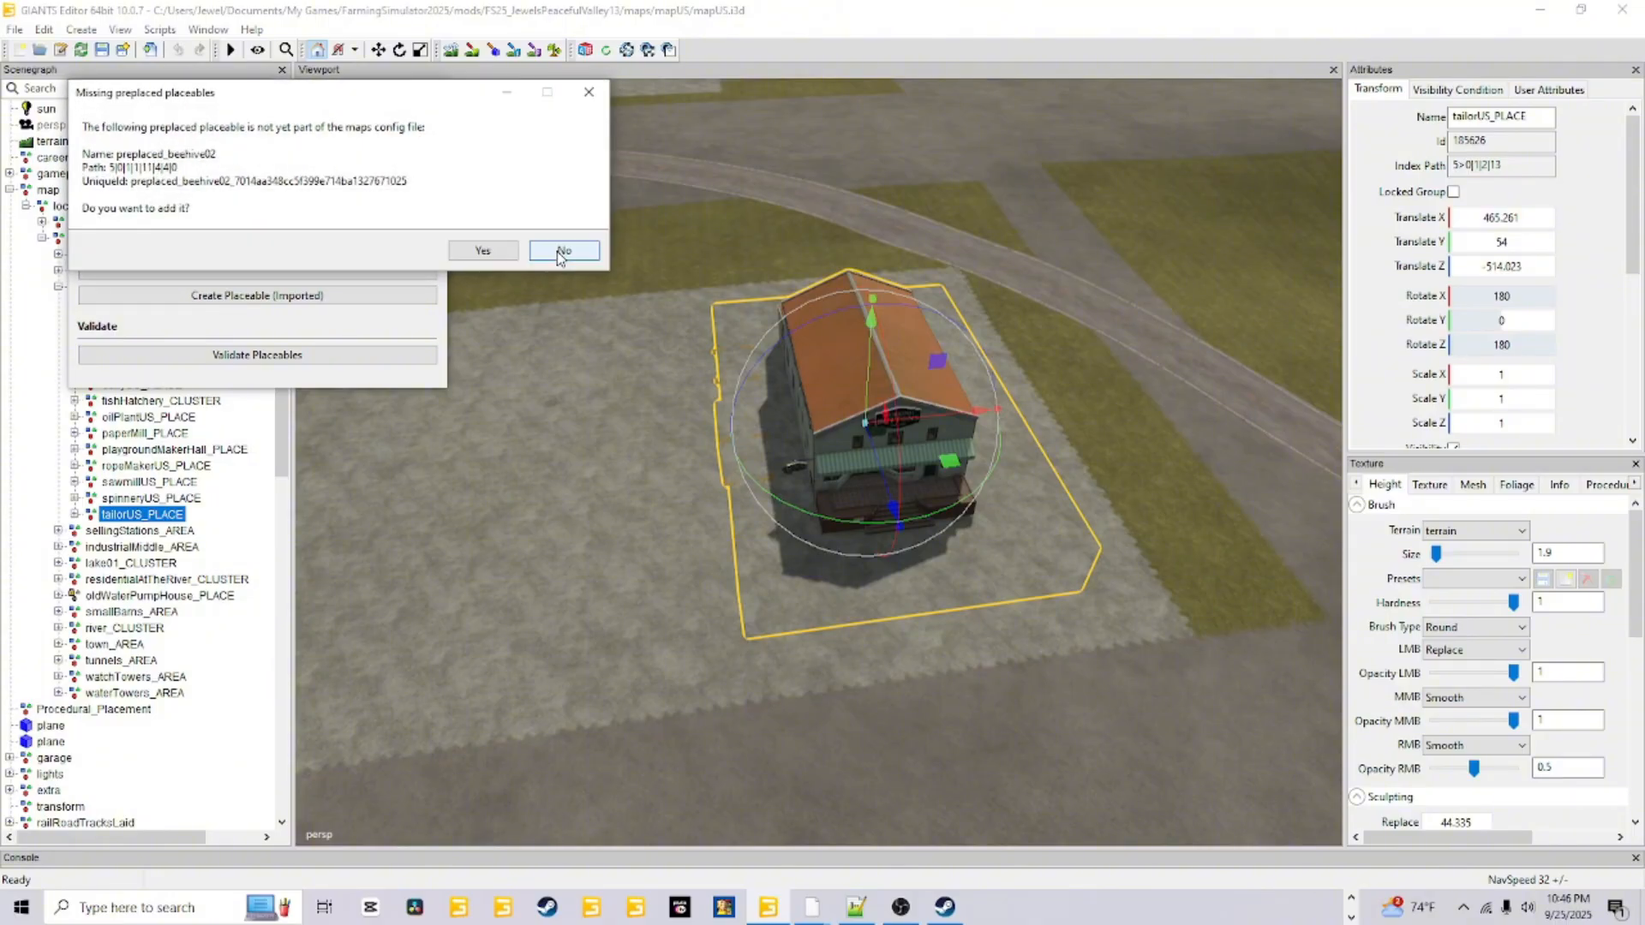
click(560, 251)
click(559, 251)
click(560, 251)
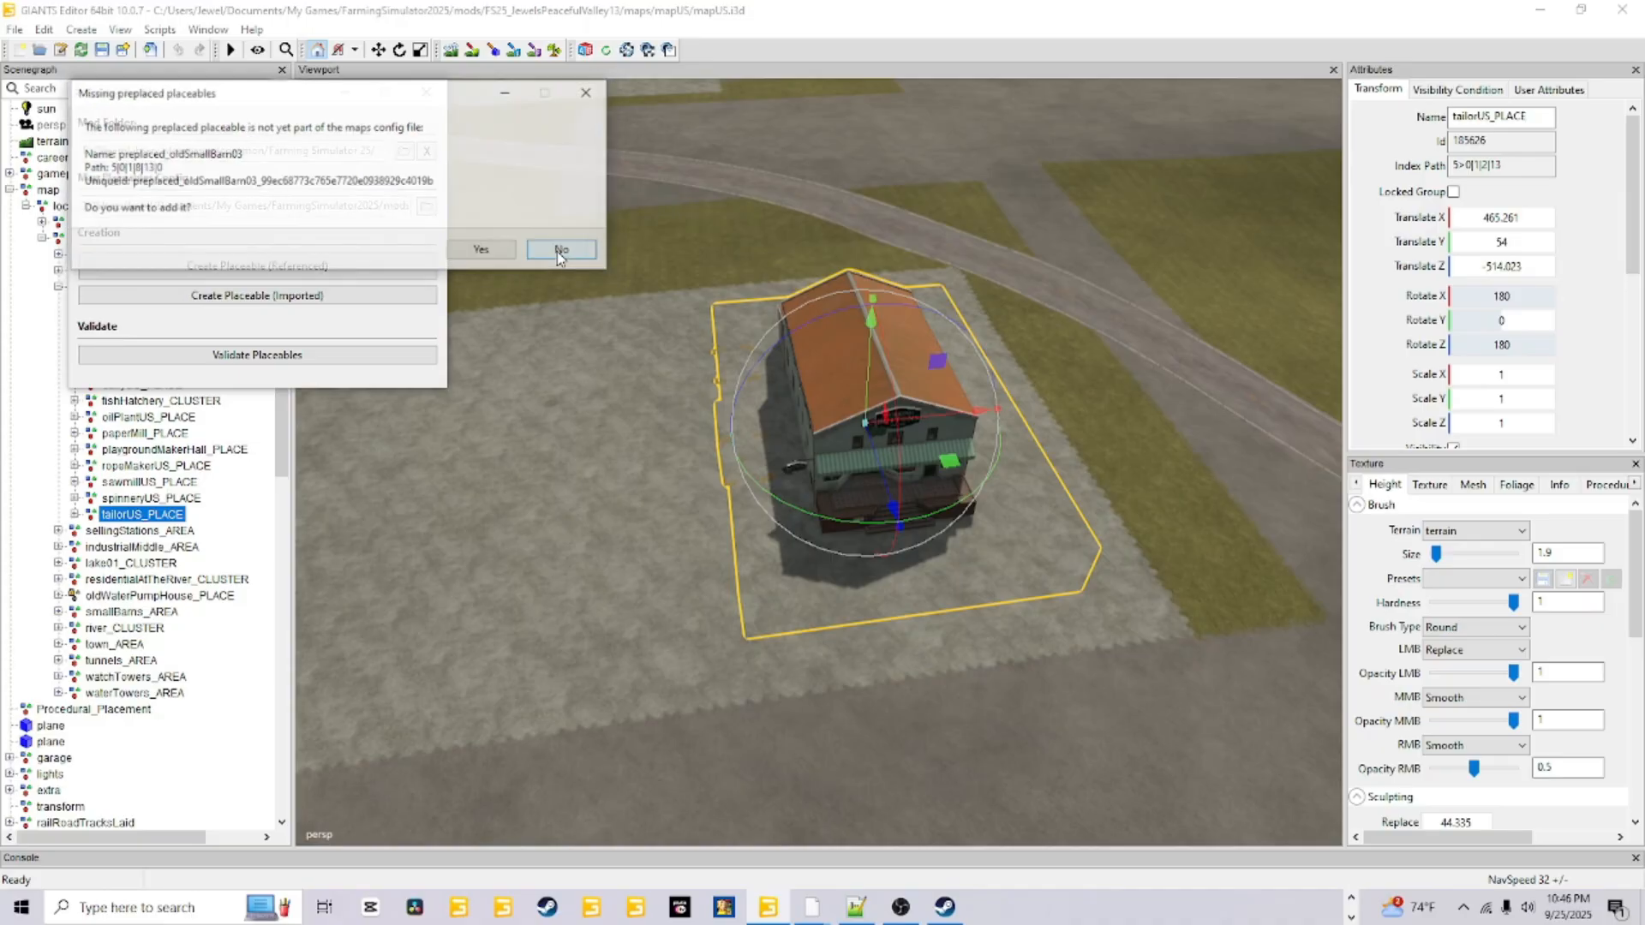
click(560, 251)
click(560, 251)
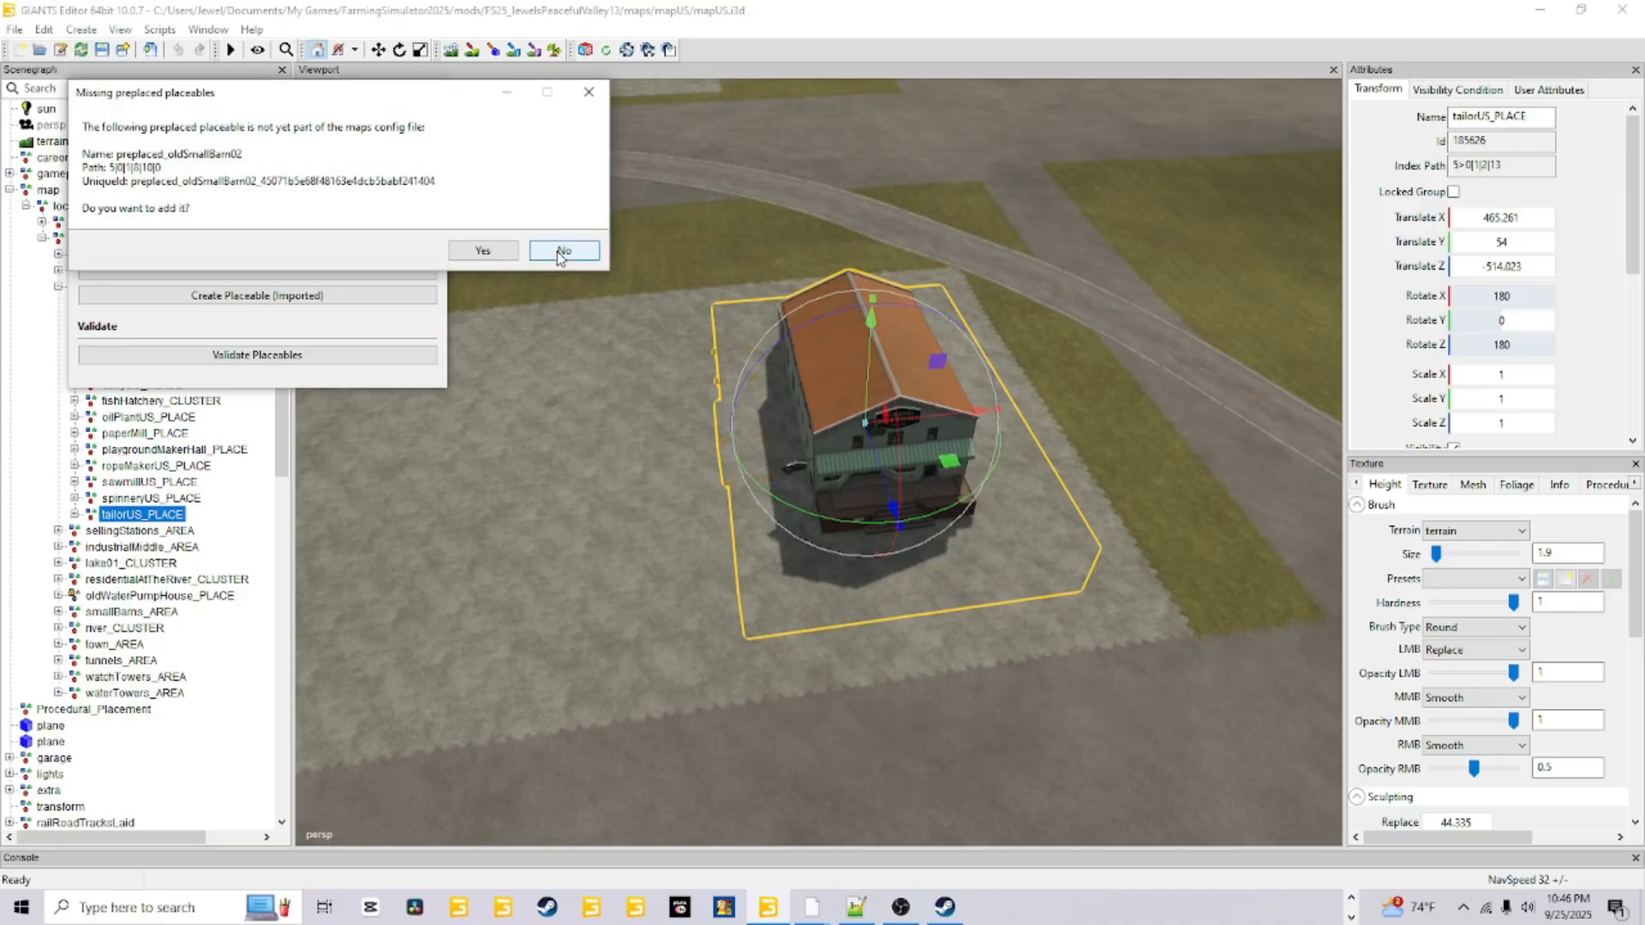
click(560, 252)
click(559, 251)
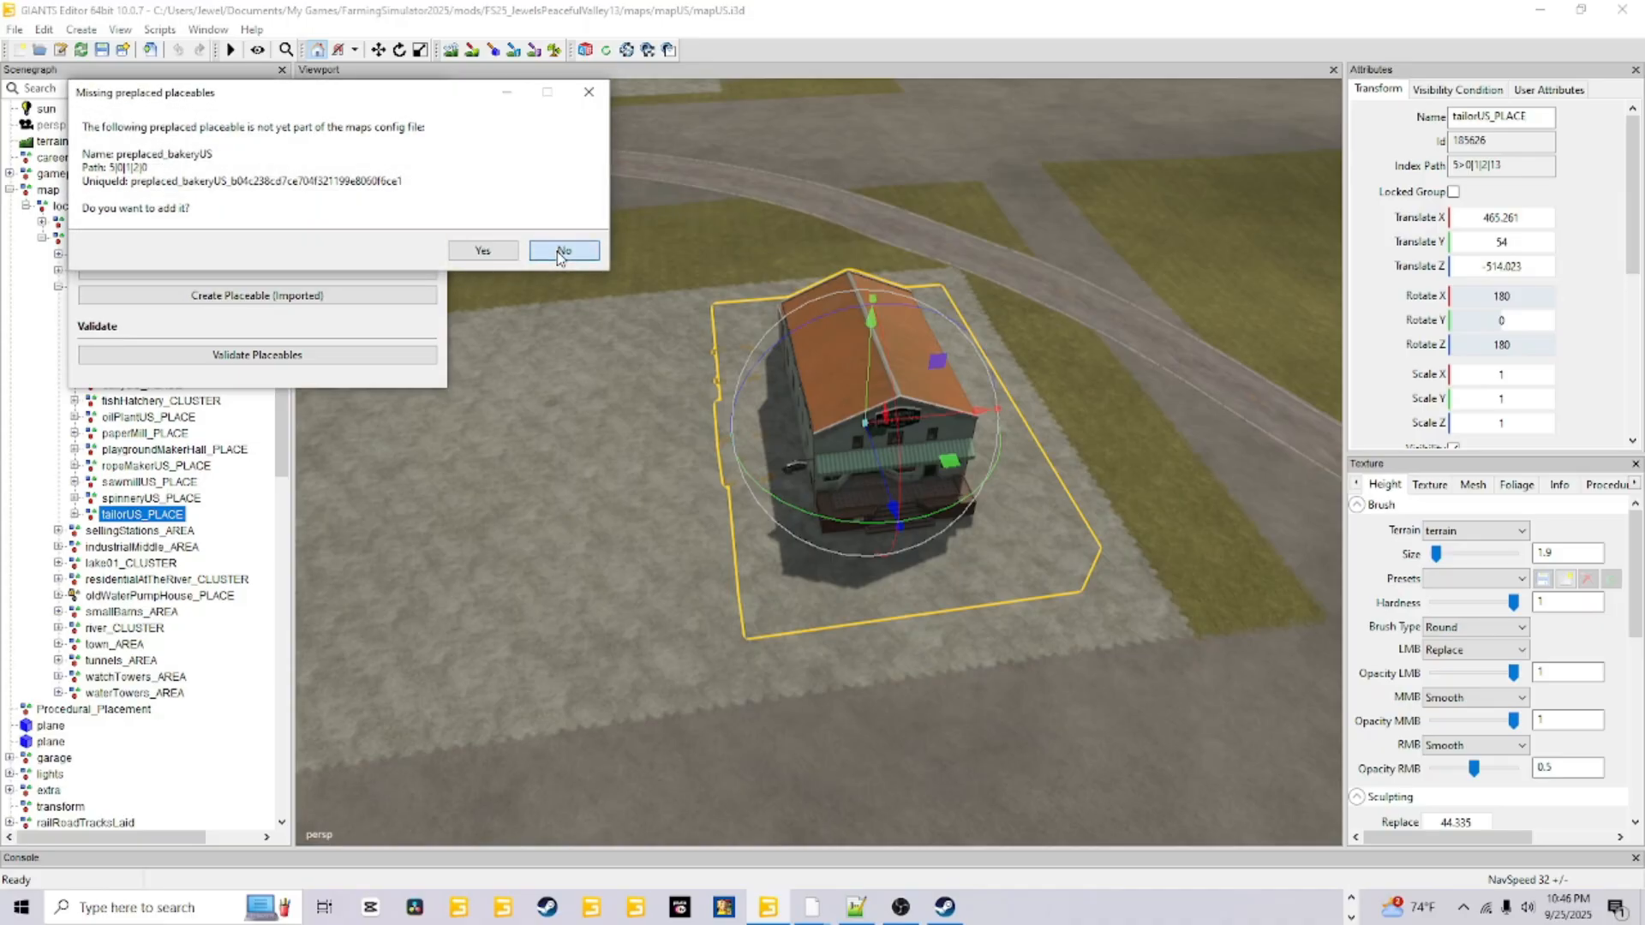
click(559, 251)
click(560, 251)
click(559, 251)
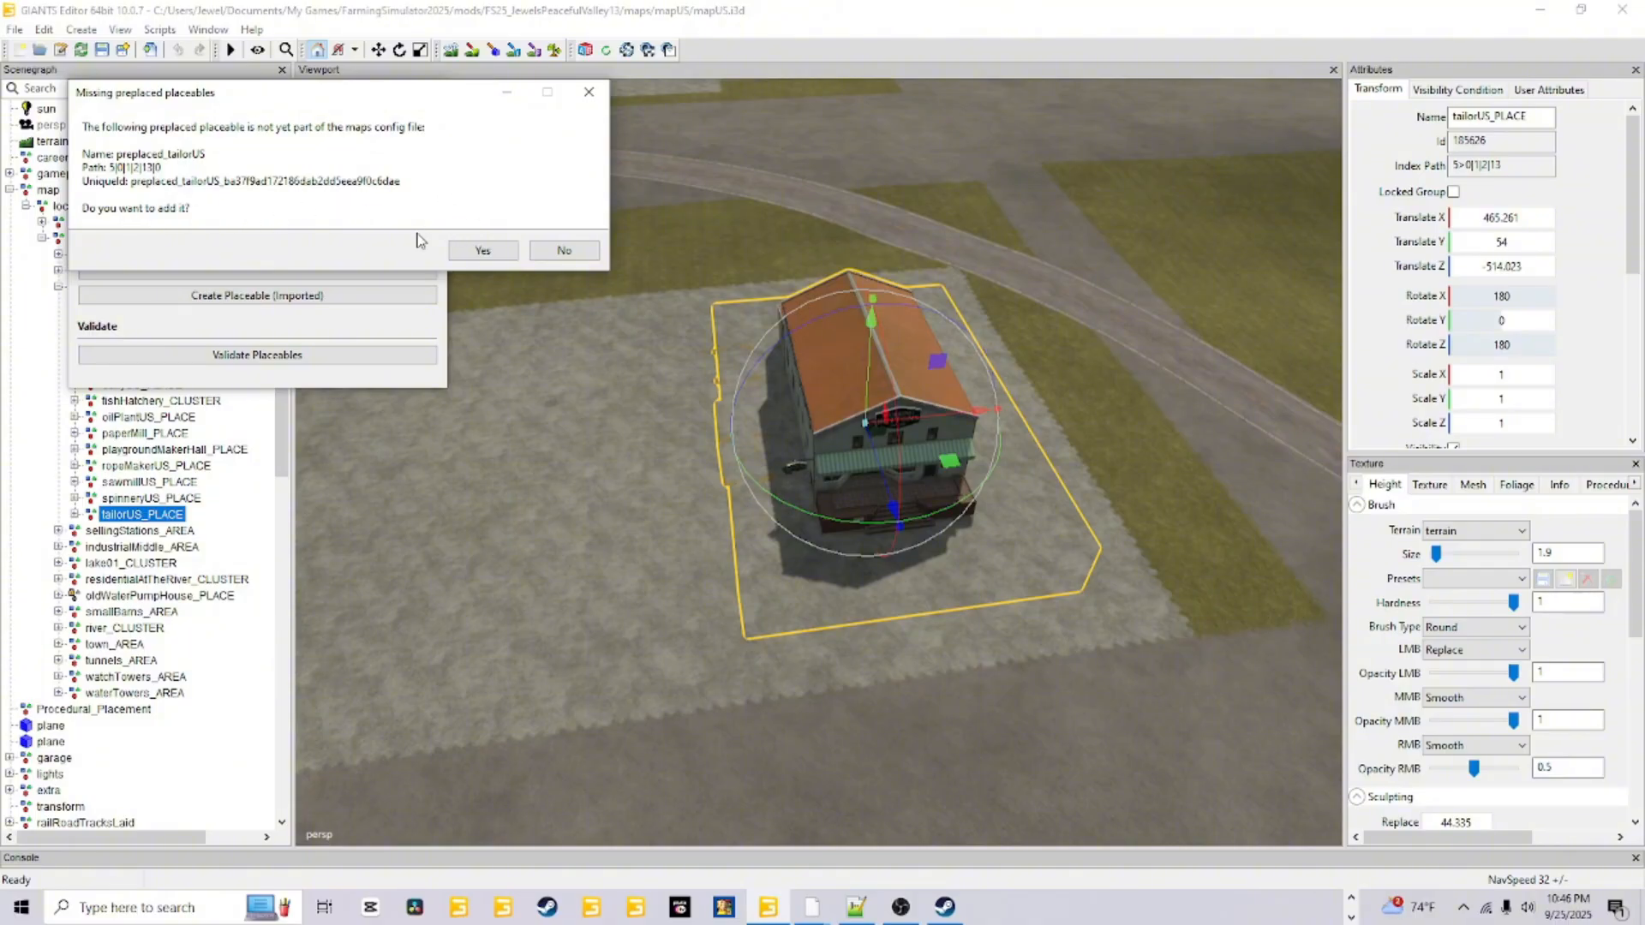
Accept adding preplaced_tailorUS to the map config and decline every remaining missing placeable, such as cowBarnSmall, gasStation, sawmillUS and ropeMakerUS
click(493, 257)
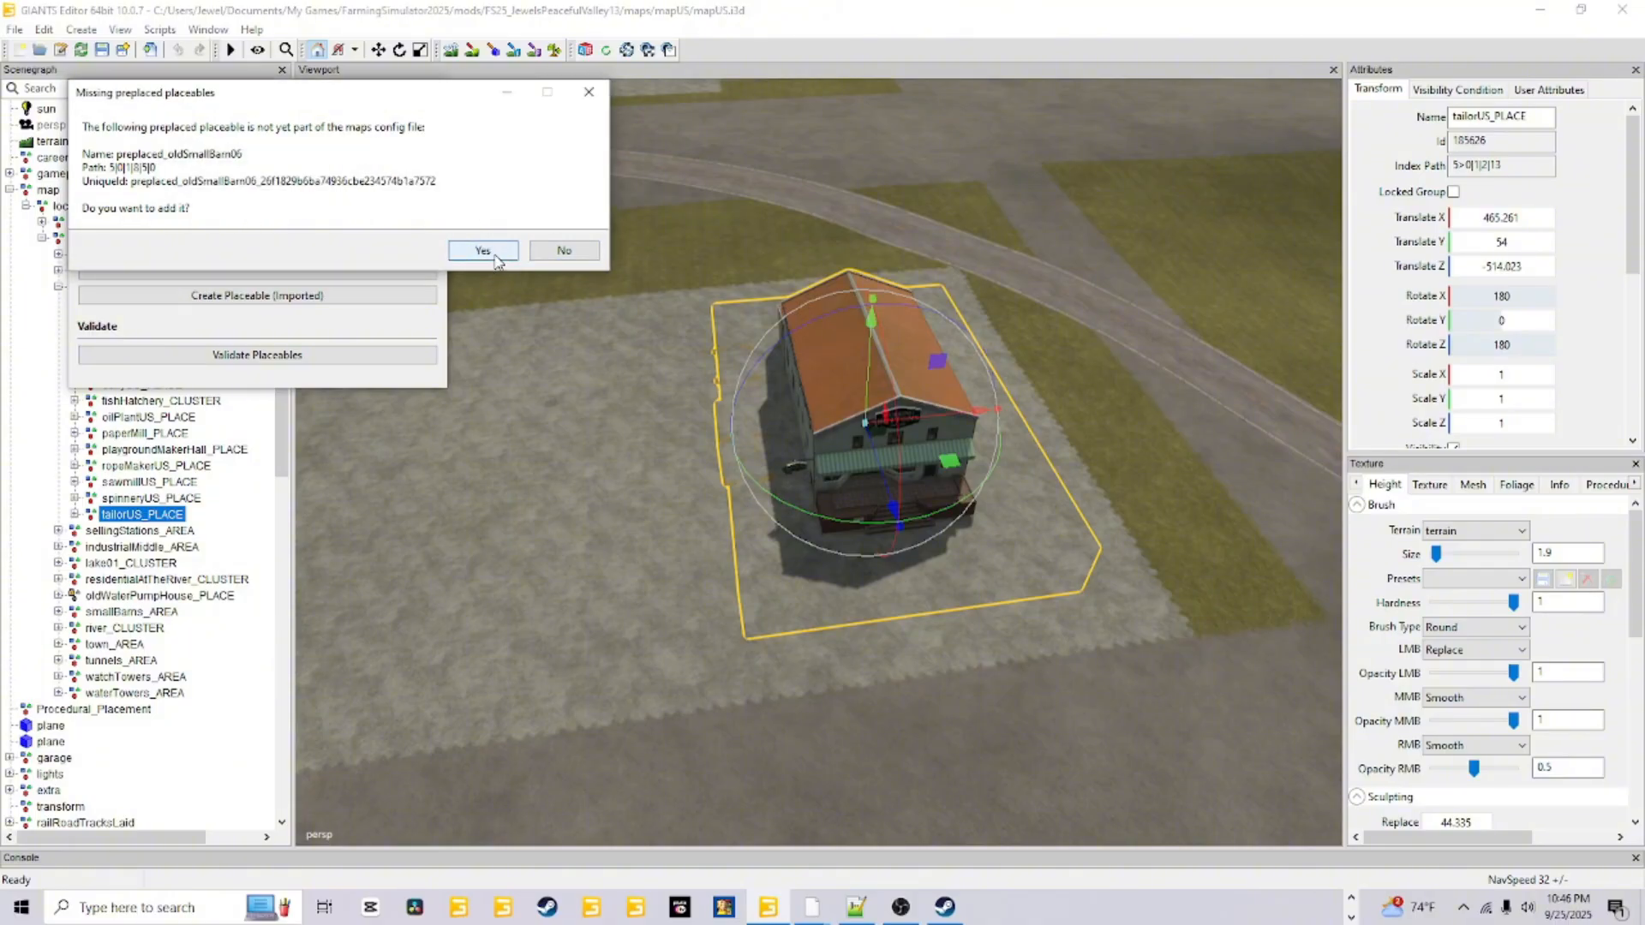
click(563, 250)
click(563, 250)
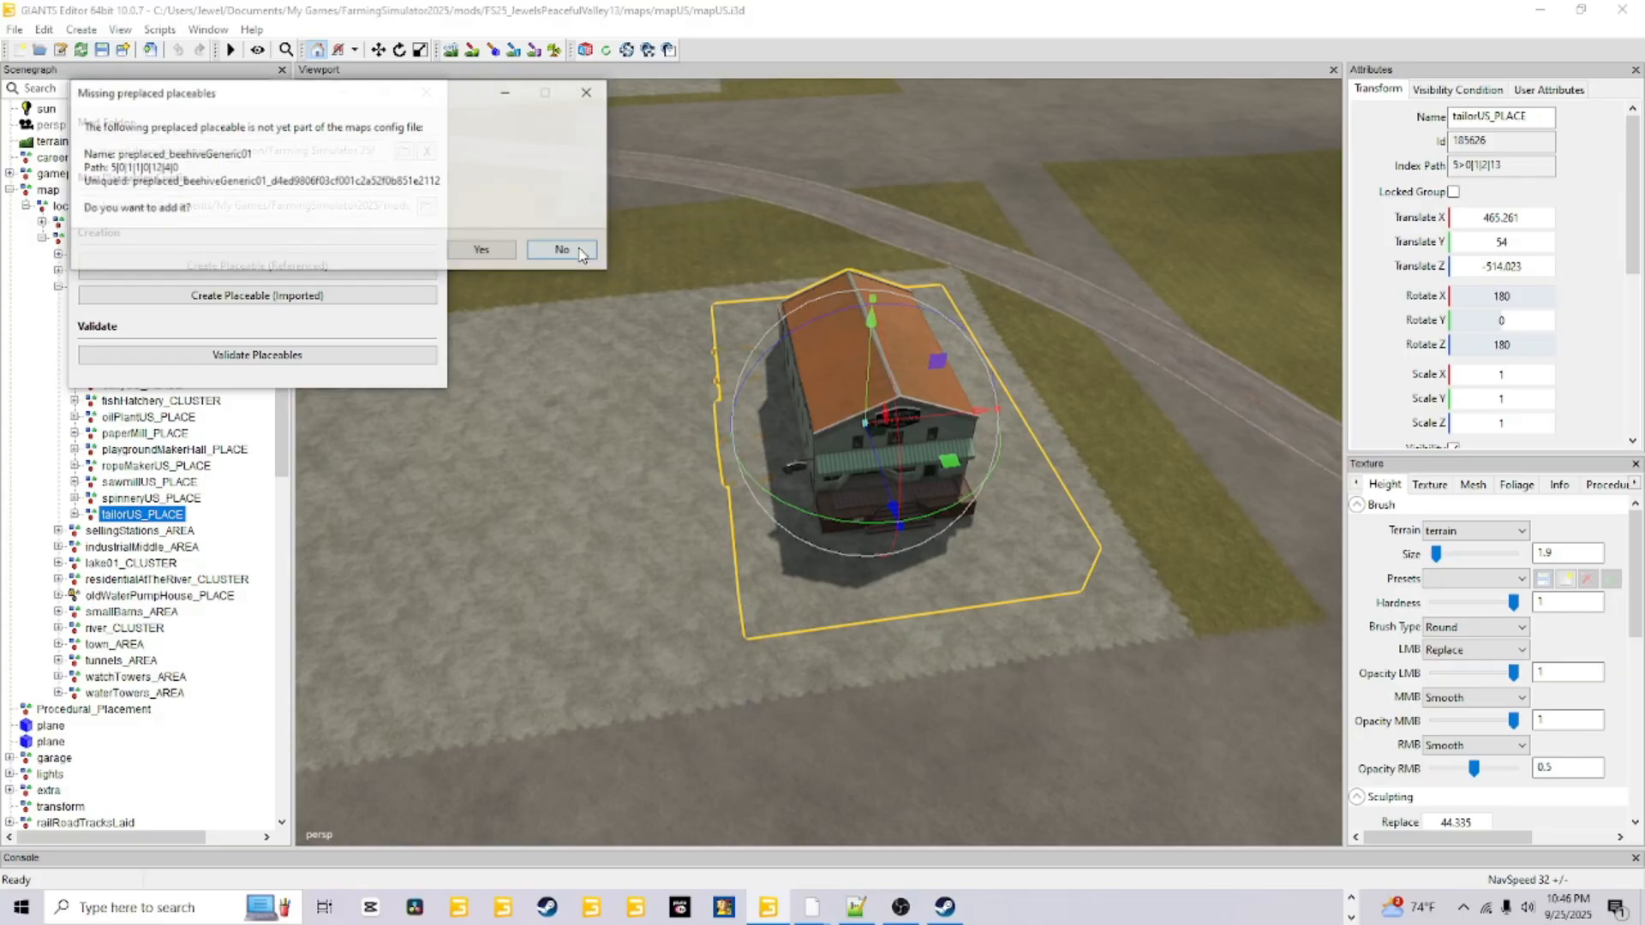
click(564, 250)
click(564, 250)
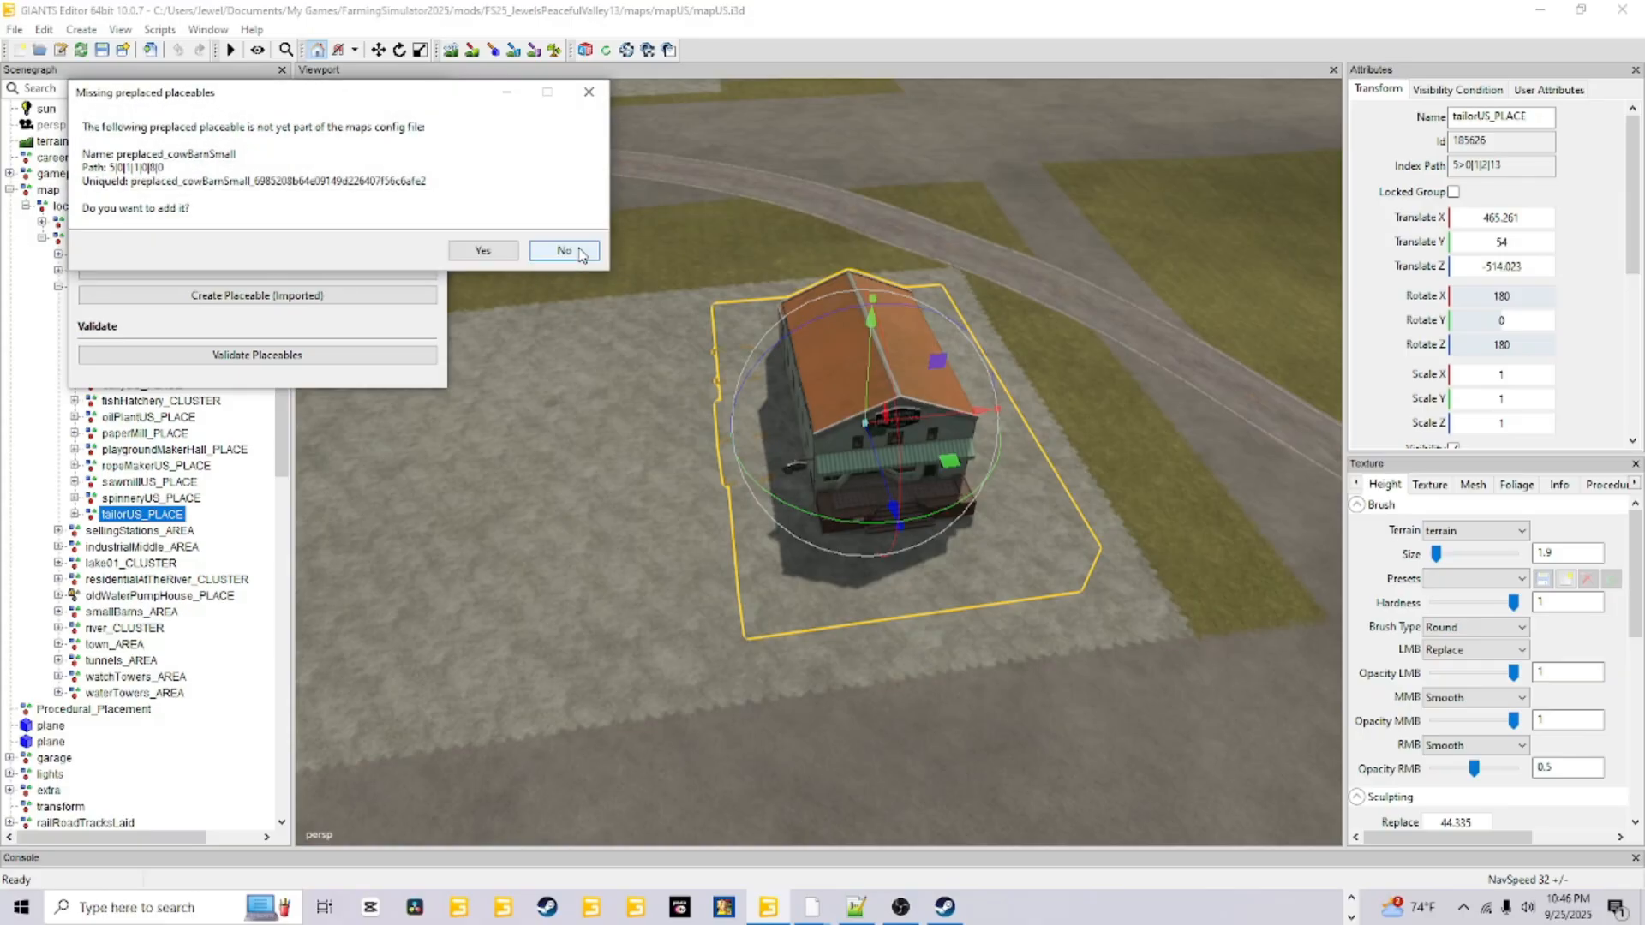
click(564, 251)
click(563, 250)
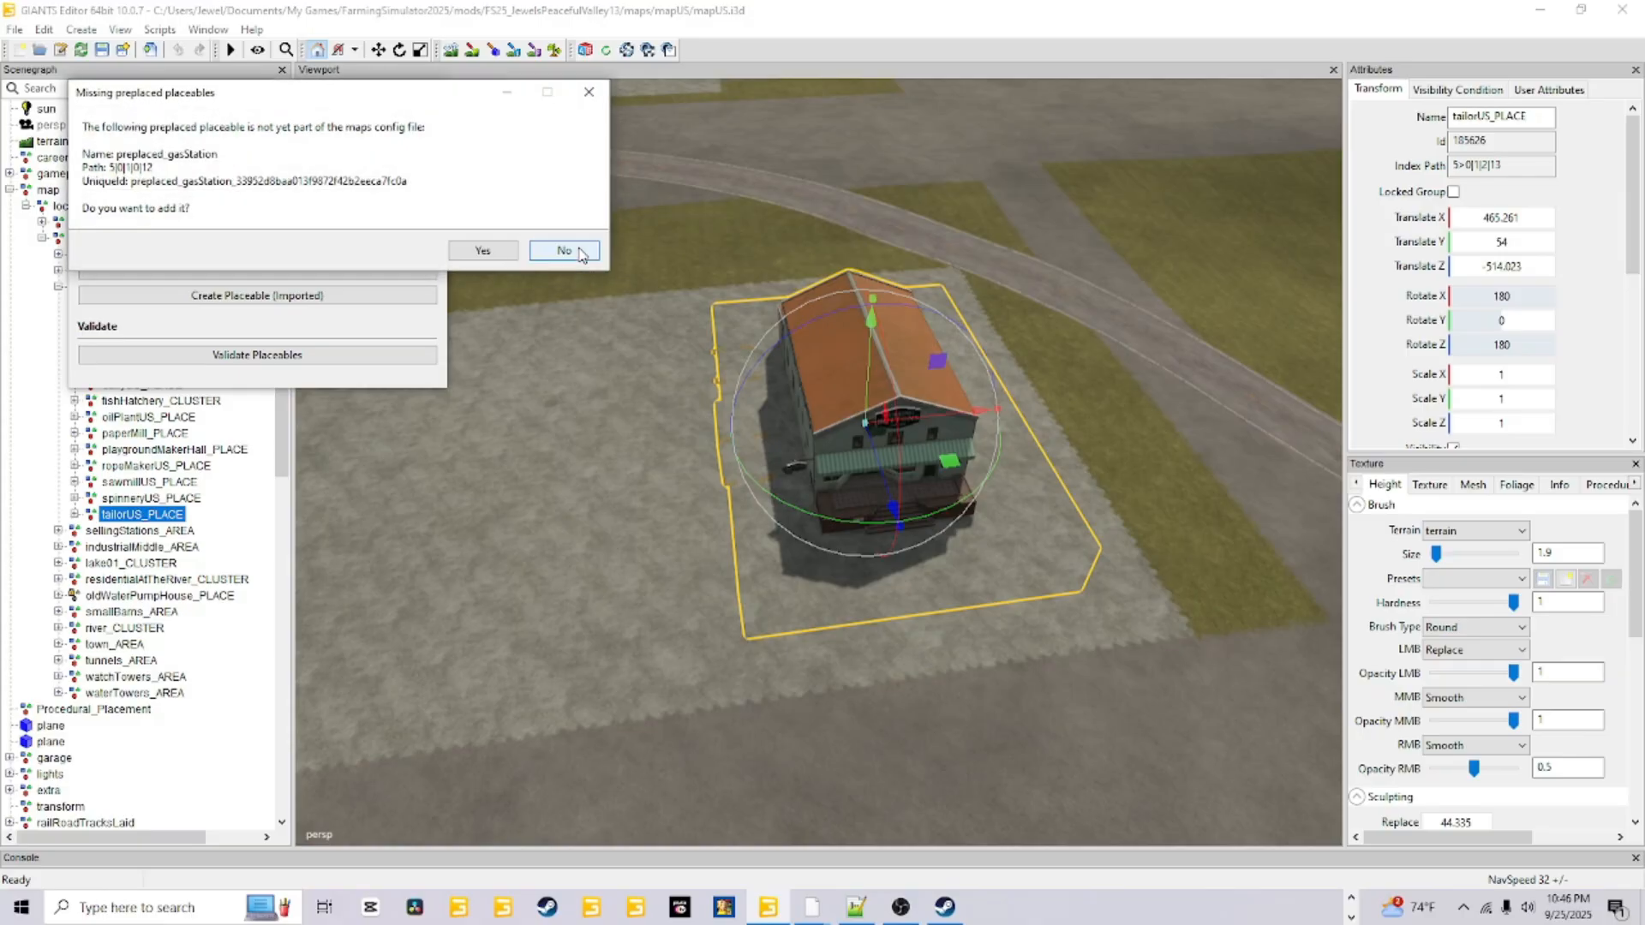
click(564, 250)
click(580, 250)
click(580, 250)
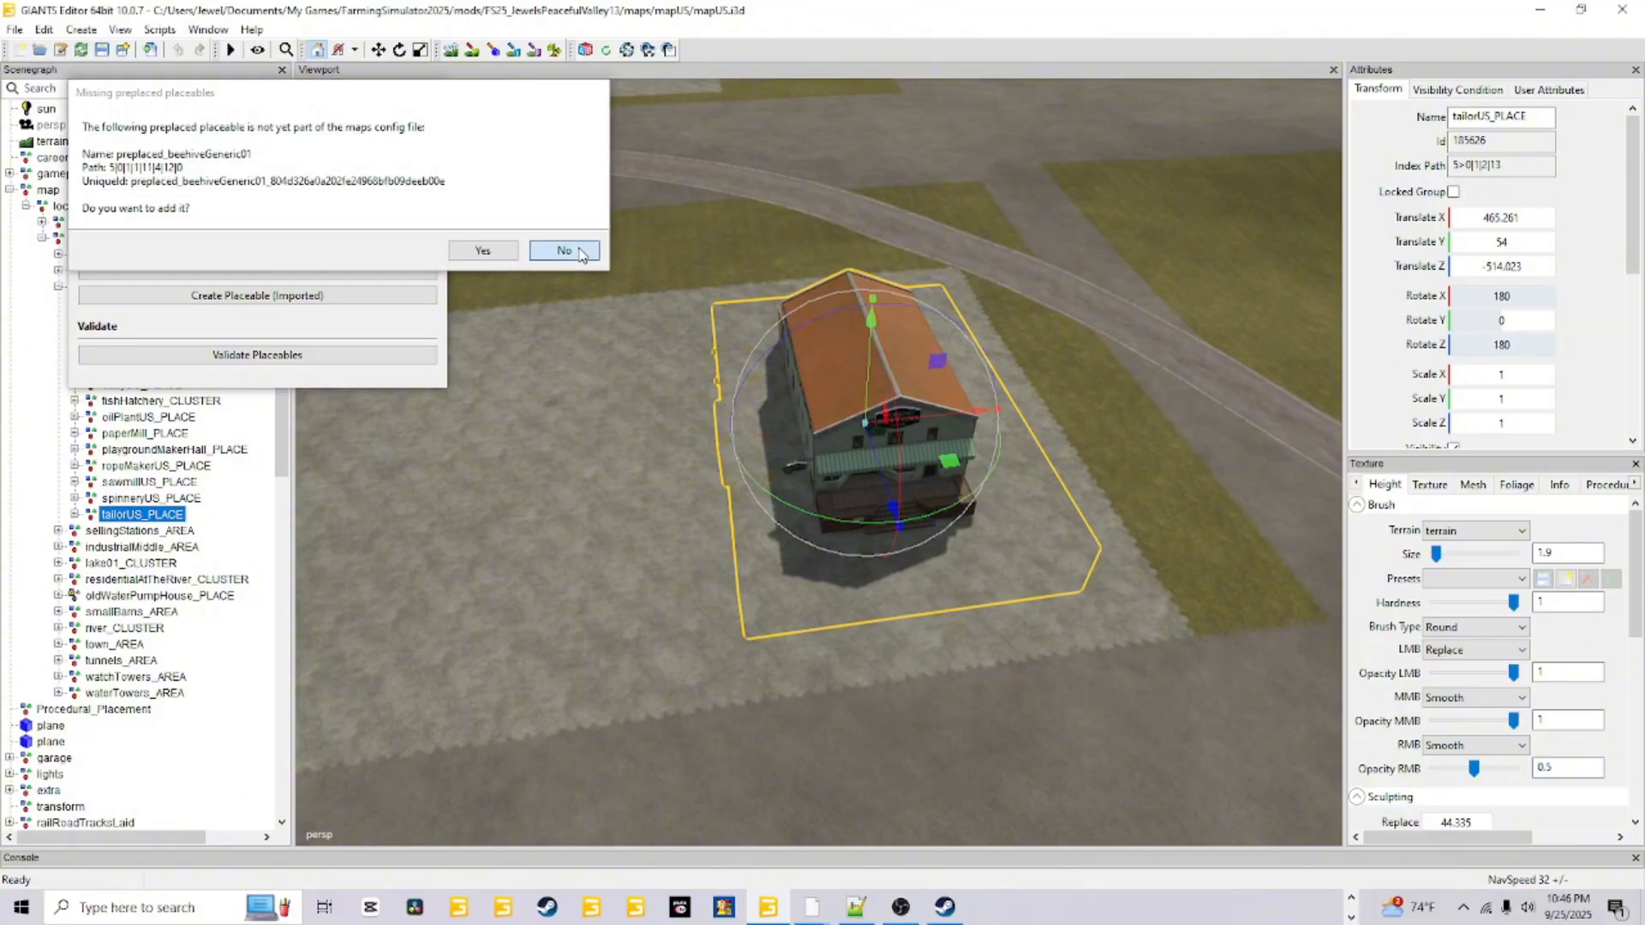
click(580, 250)
click(580, 251)
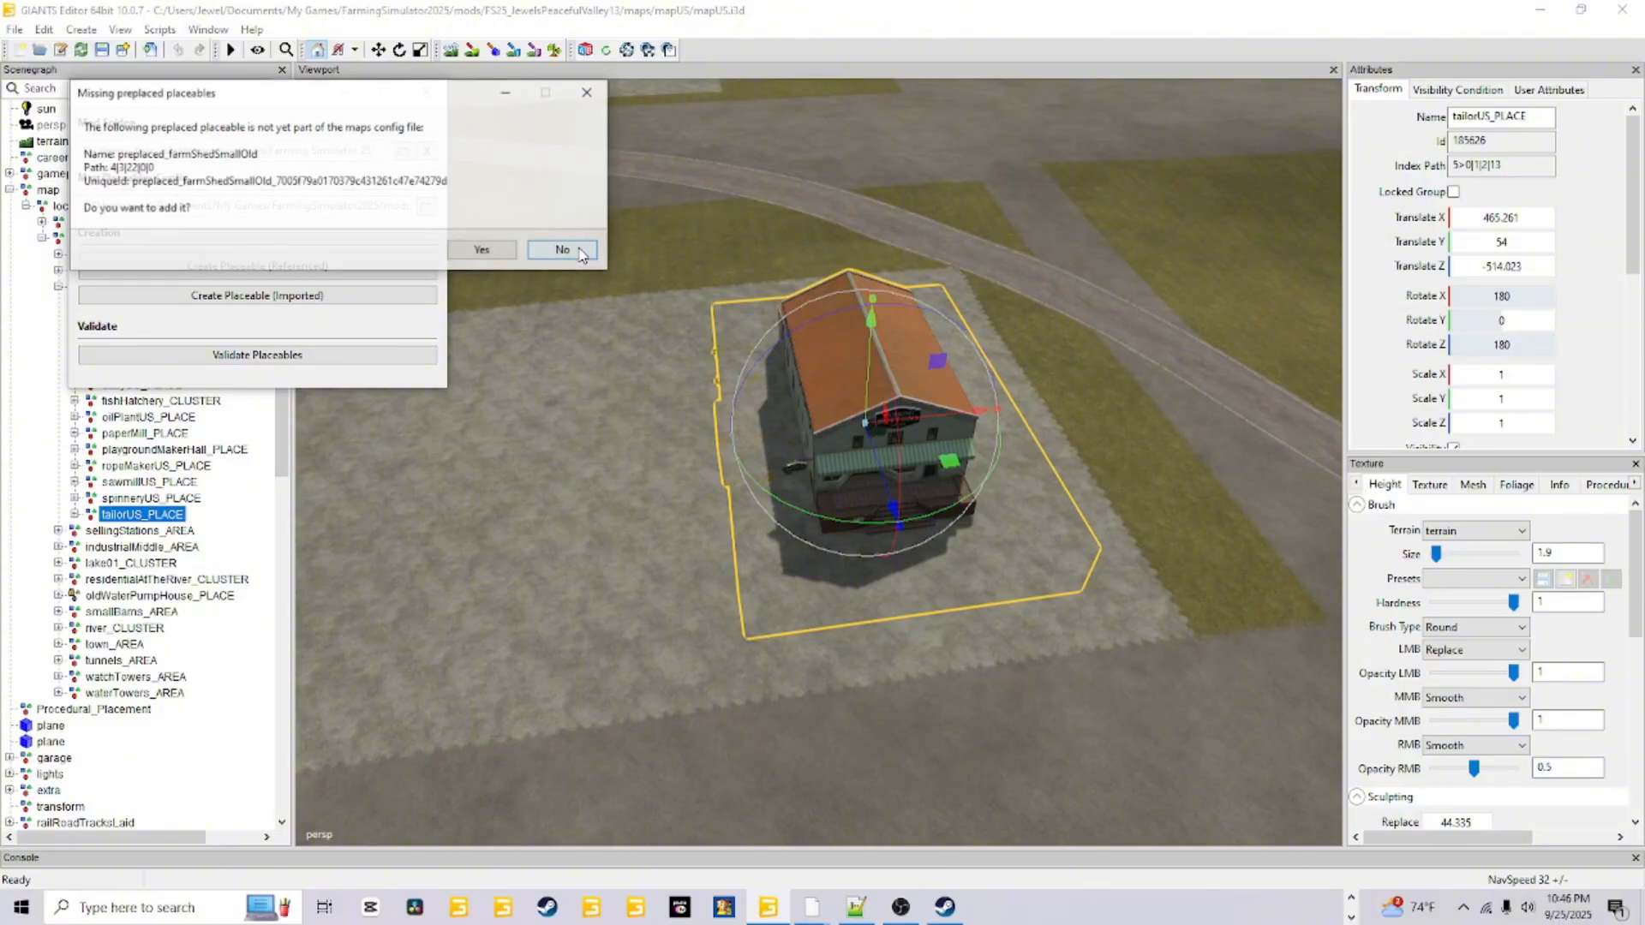
click(580, 251)
click(580, 251)
click(579, 251)
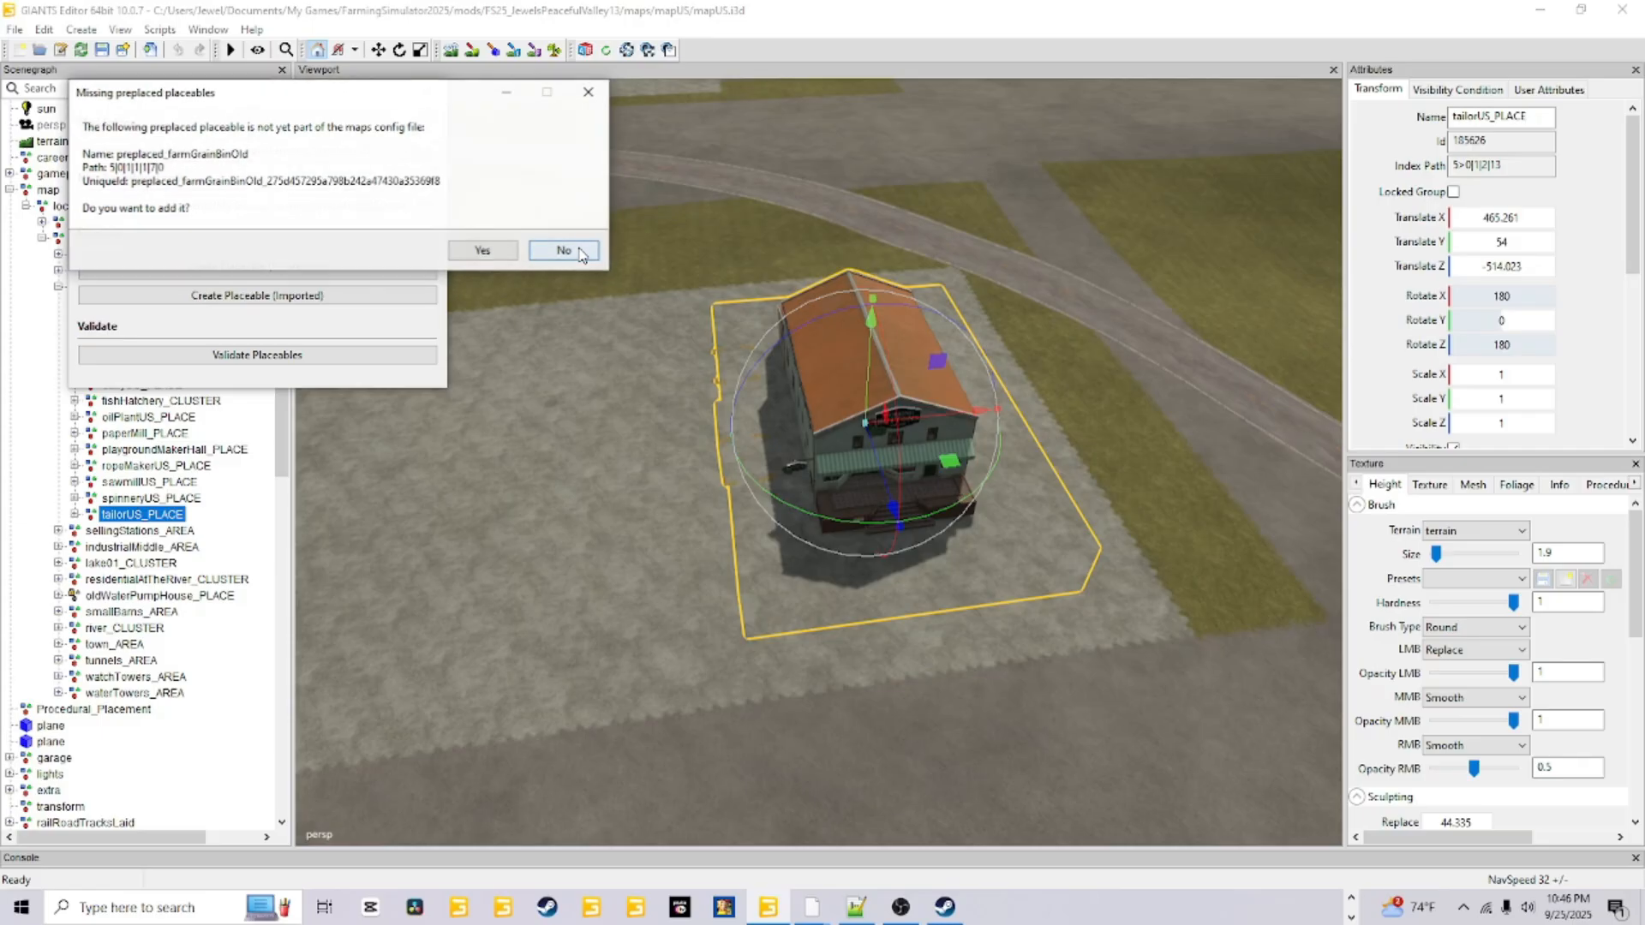
click(580, 251)
click(580, 251)
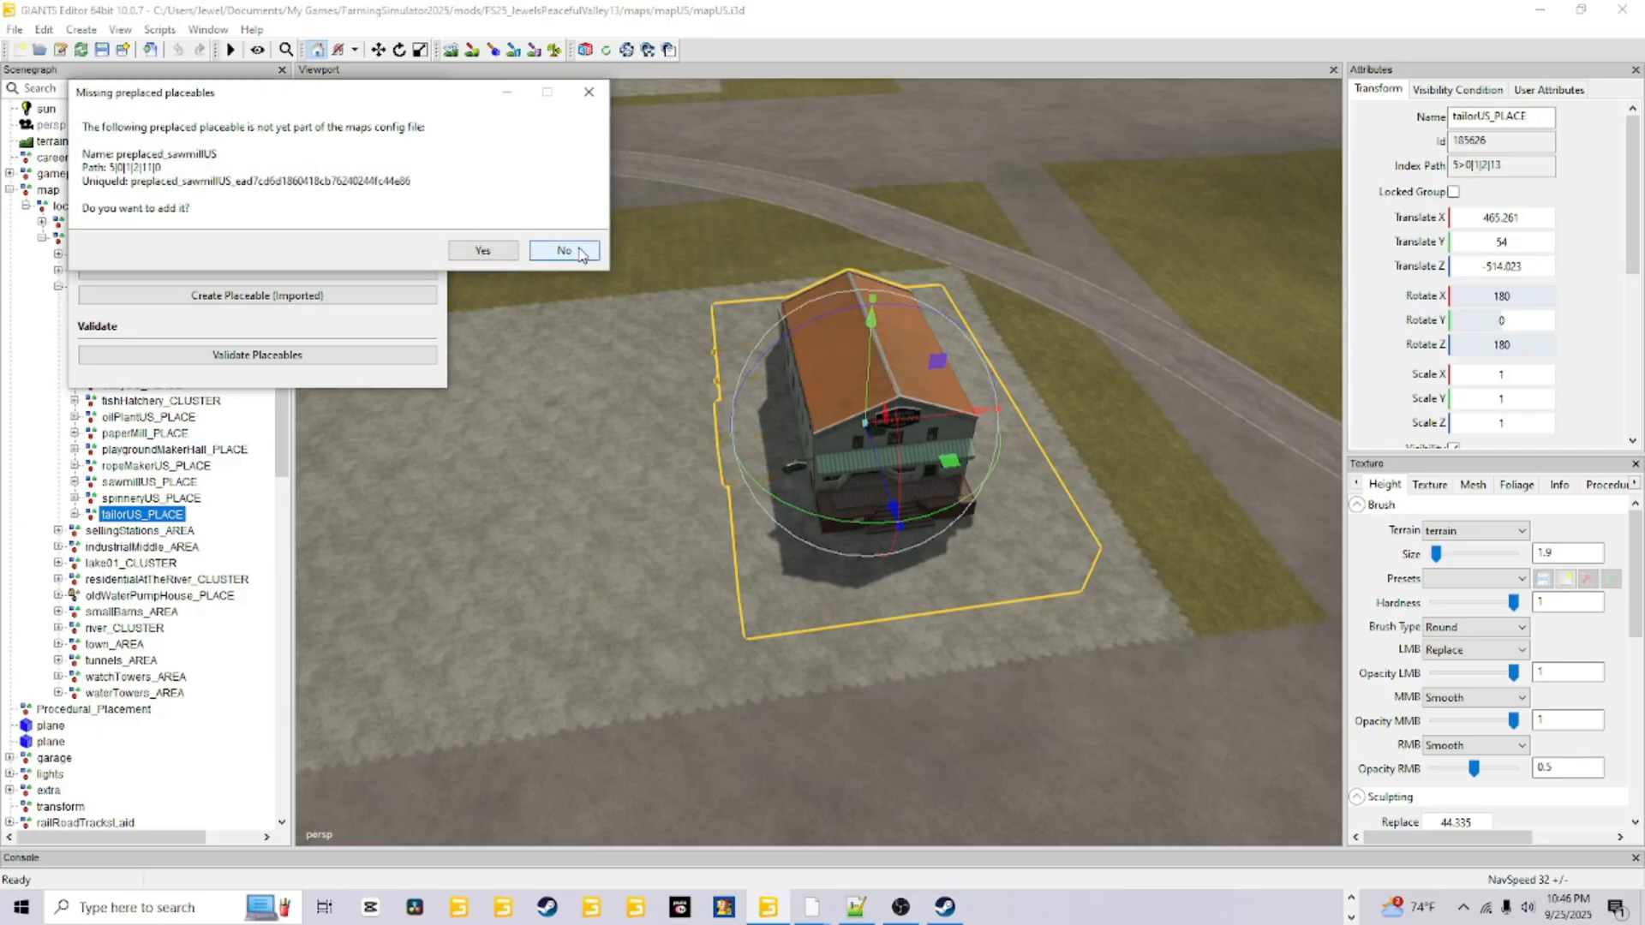
click(580, 251)
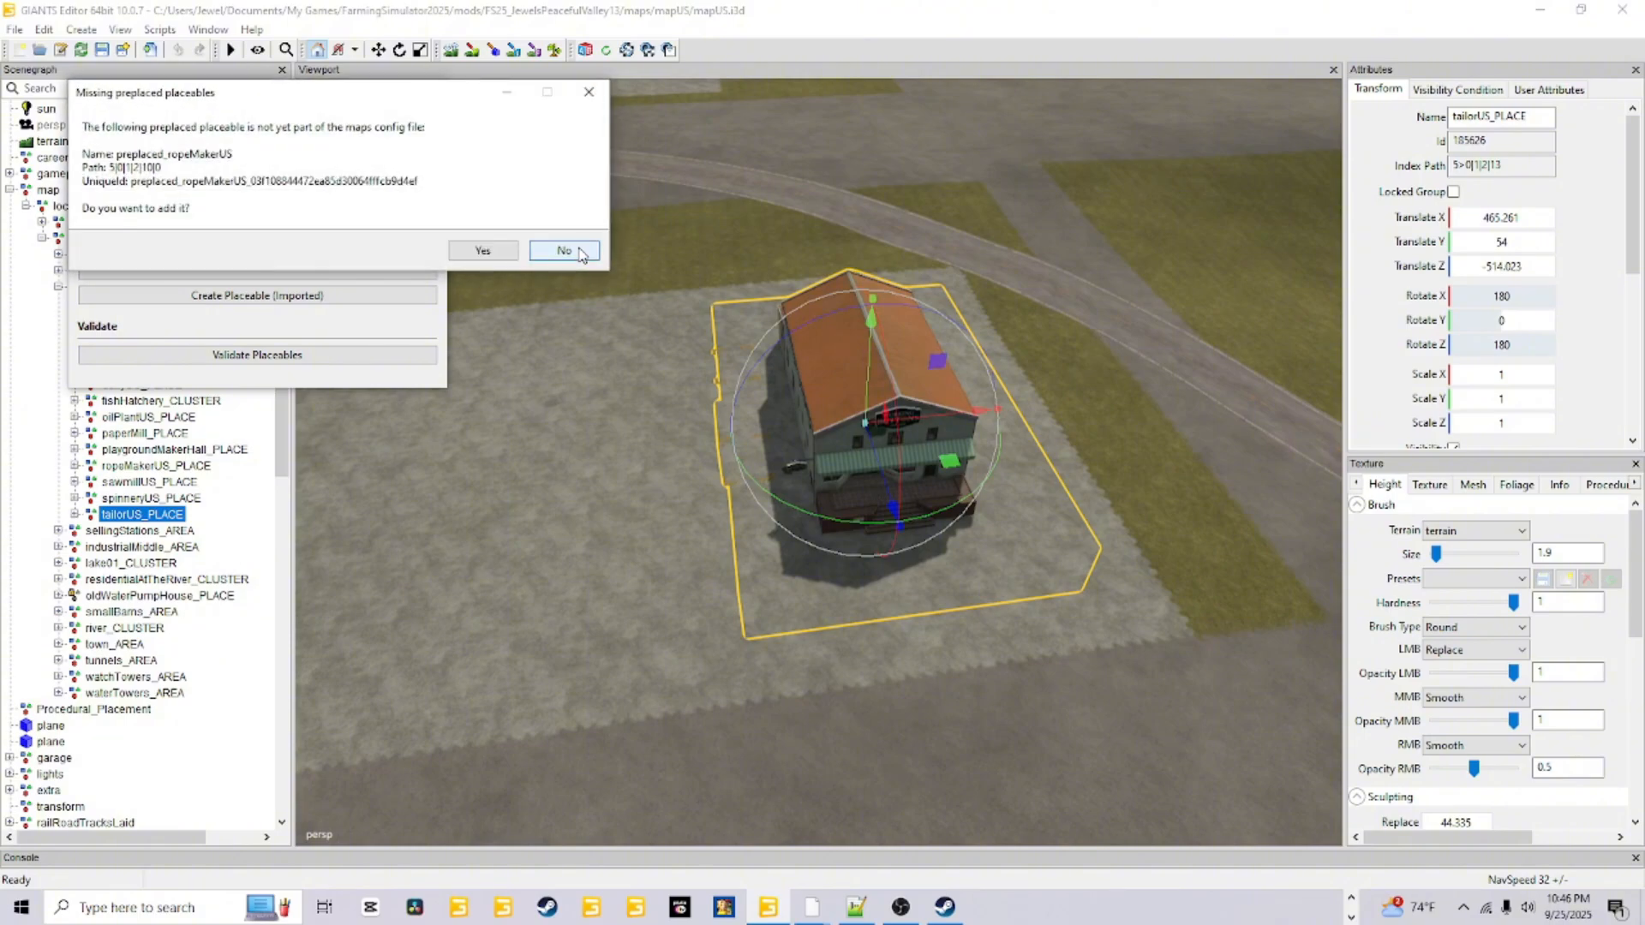
click(580, 251)
click(580, 251)
click(580, 251)
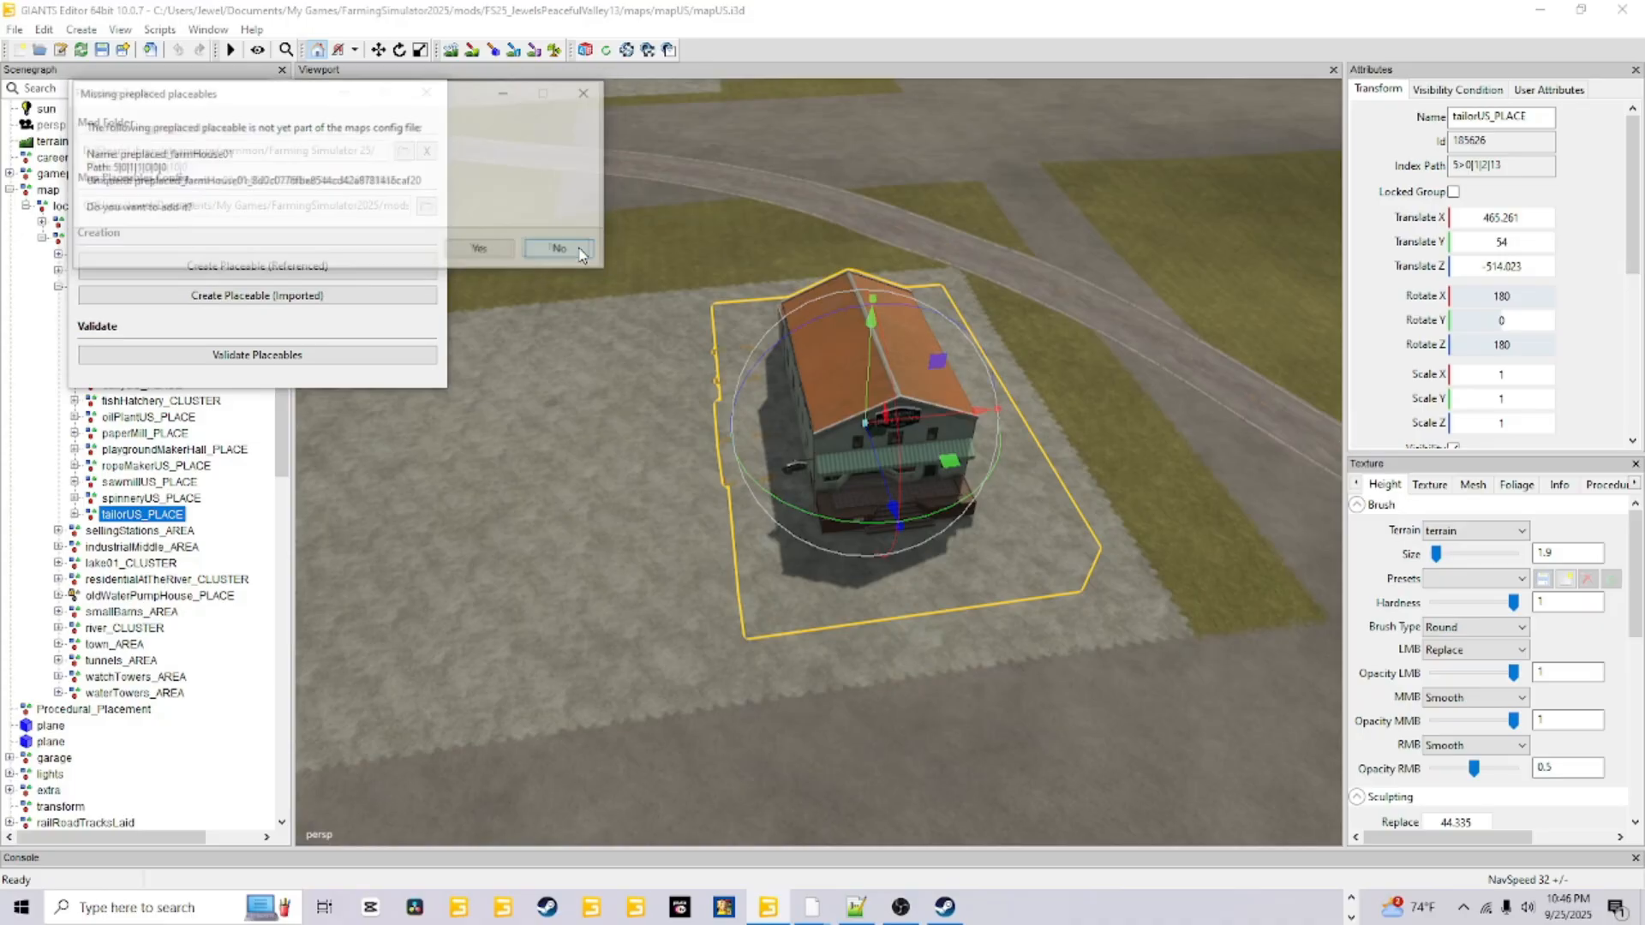
click(580, 251)
click(580, 251)
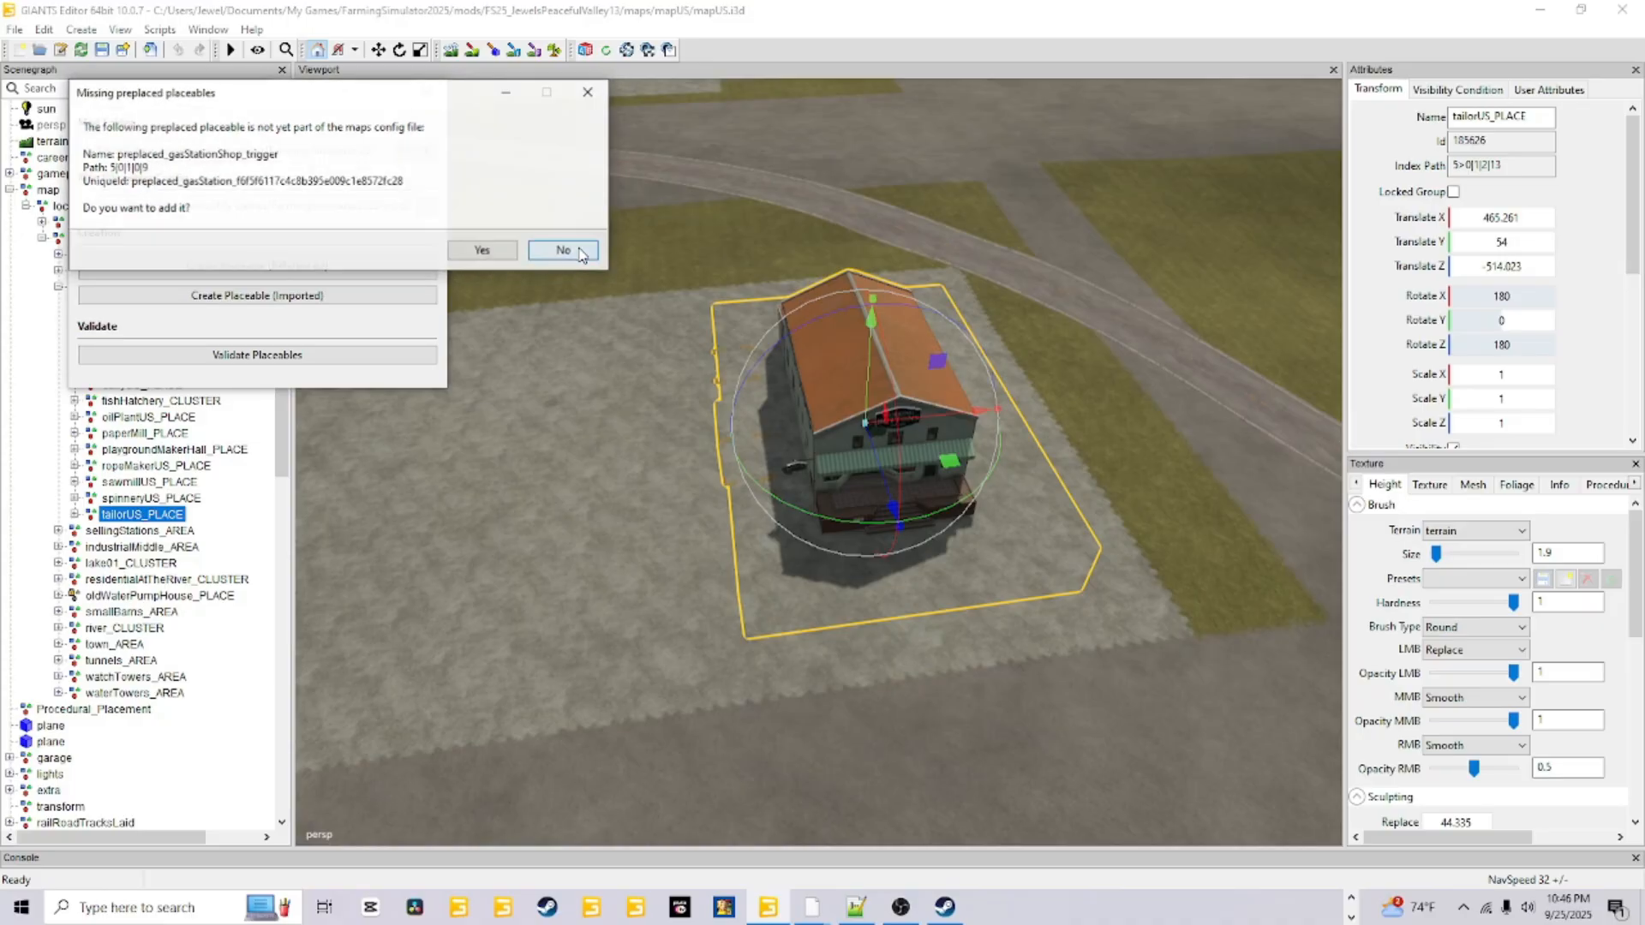
click(580, 251)
click(580, 251)
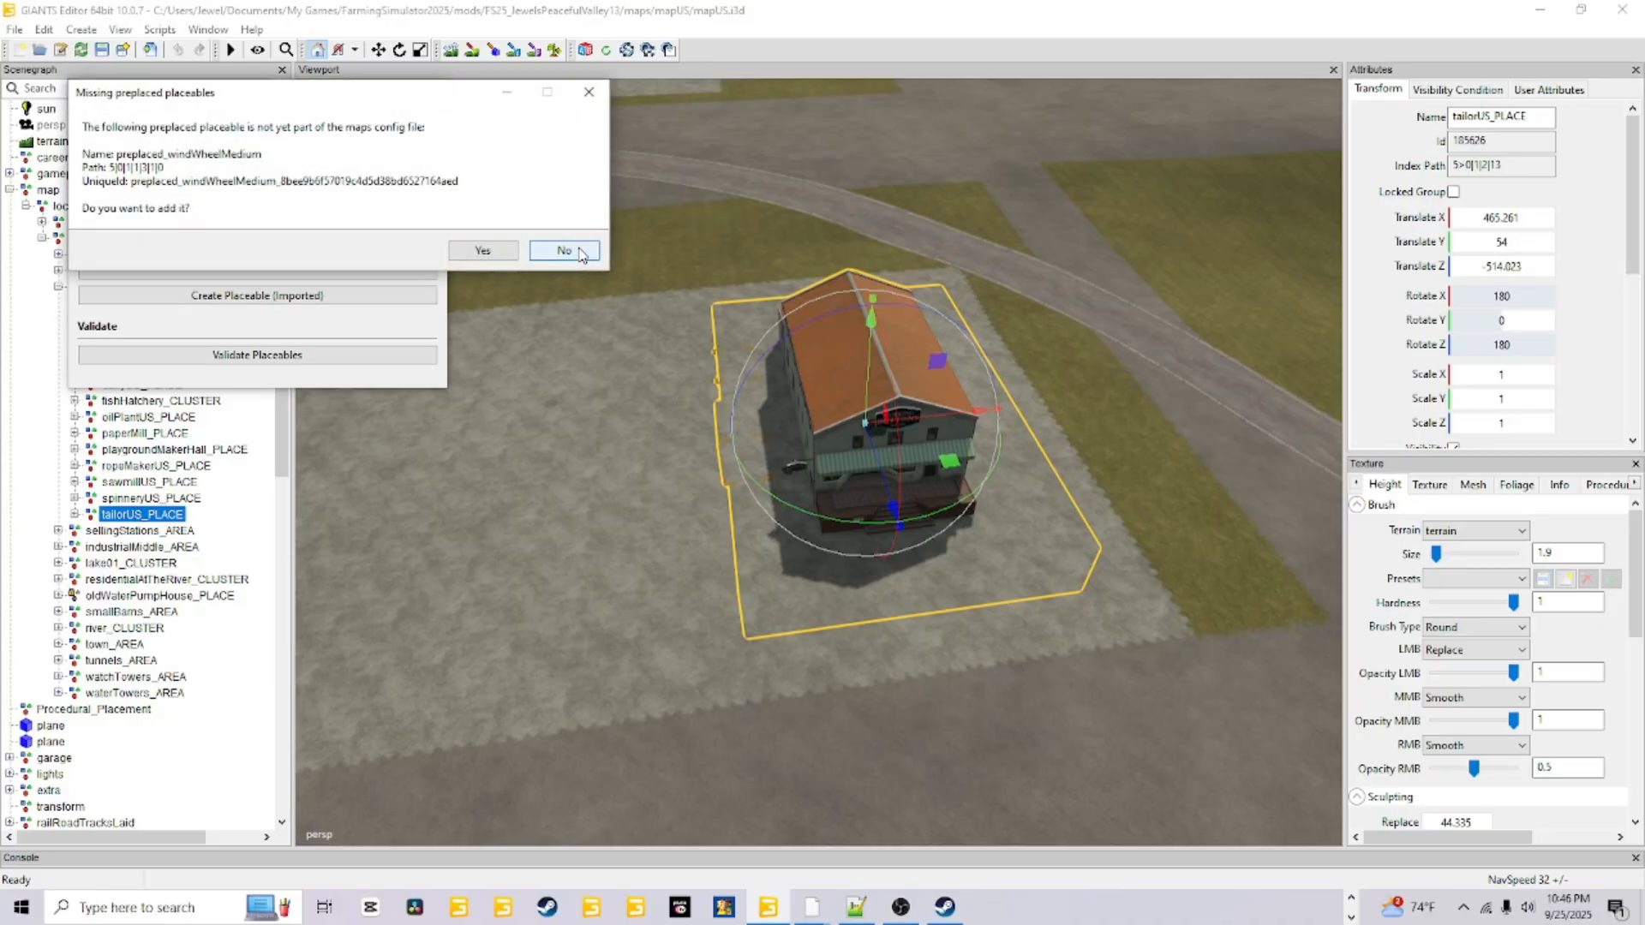
click(580, 251)
click(580, 251)
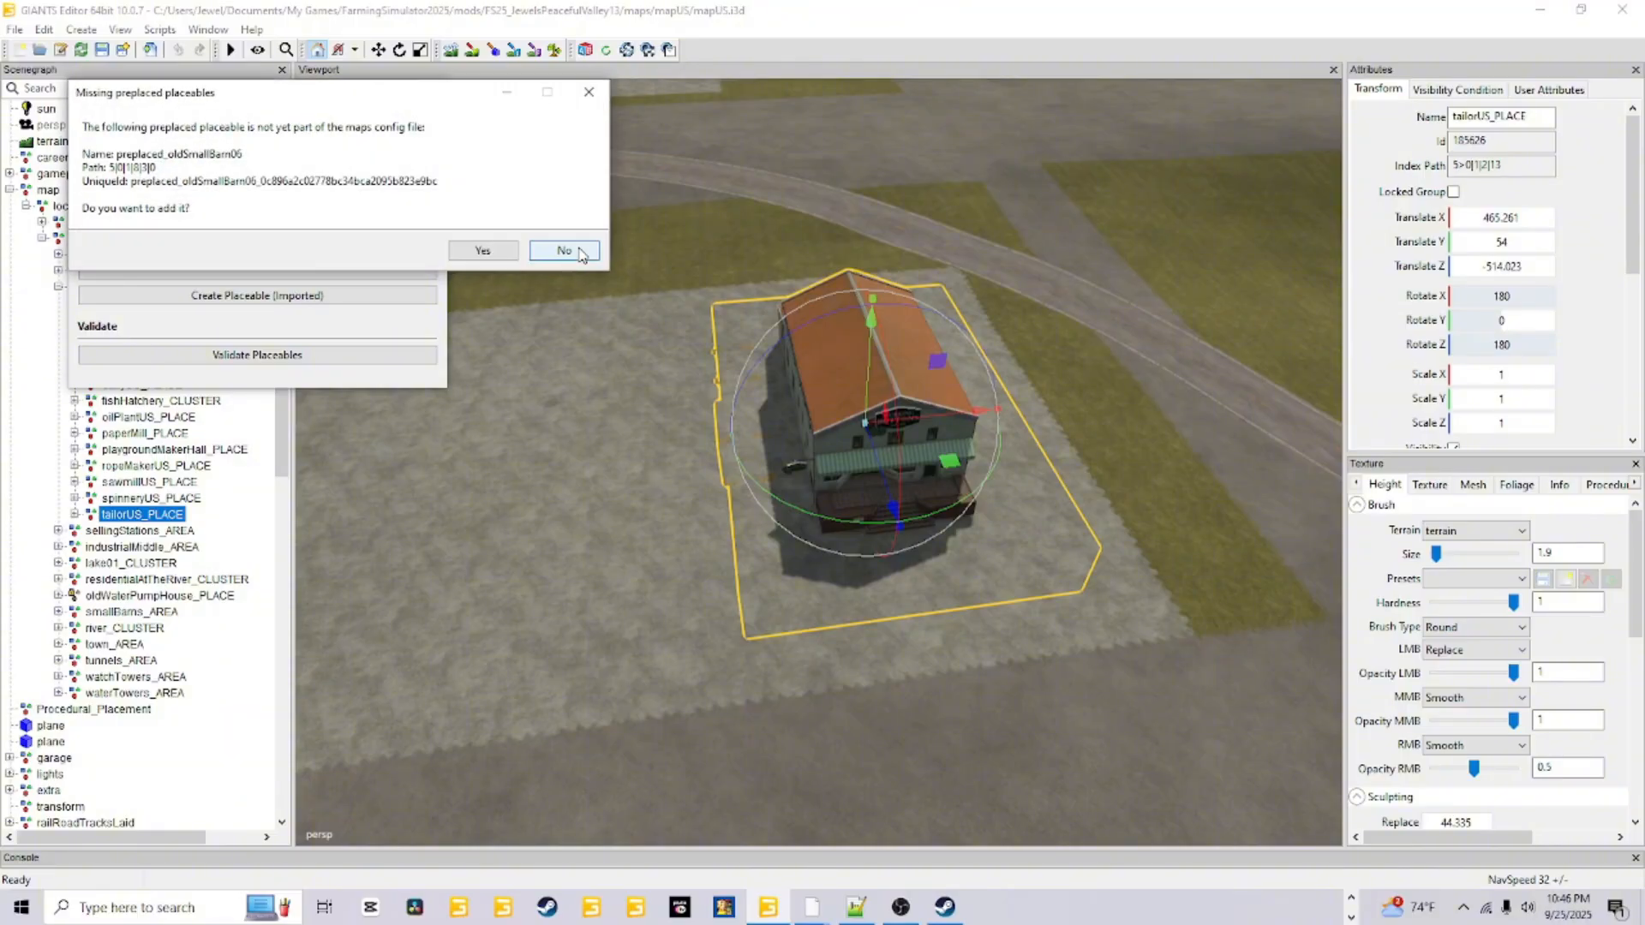
click(580, 251)
click(580, 251)
click(580, 251)
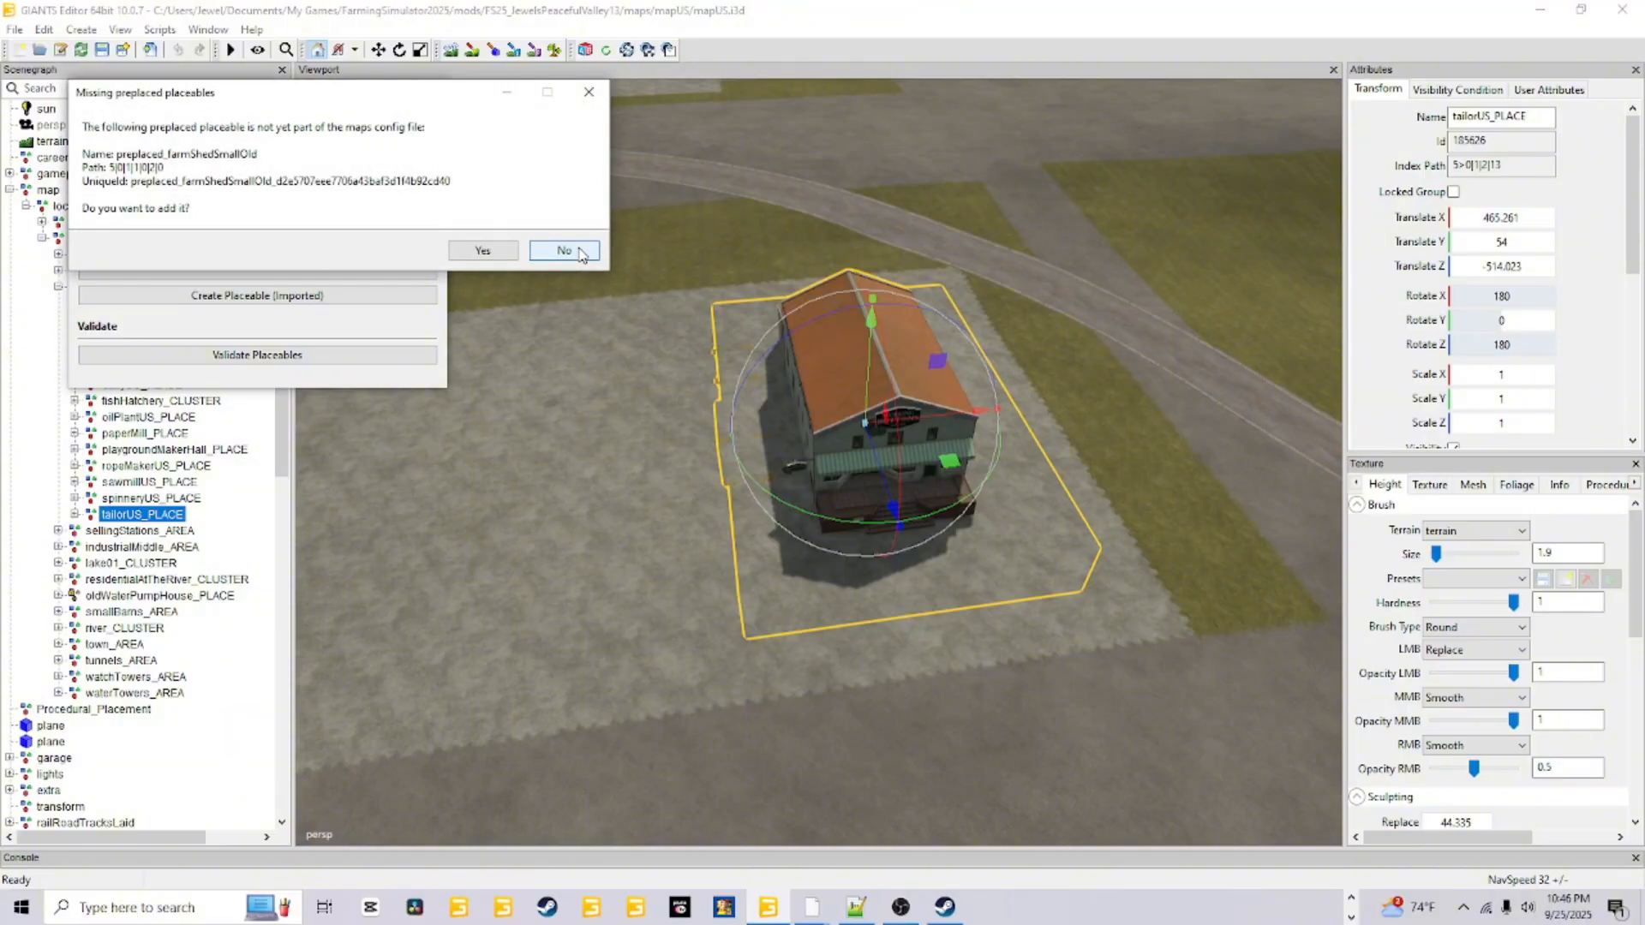
click(580, 251)
click(580, 251)
click(580, 251)
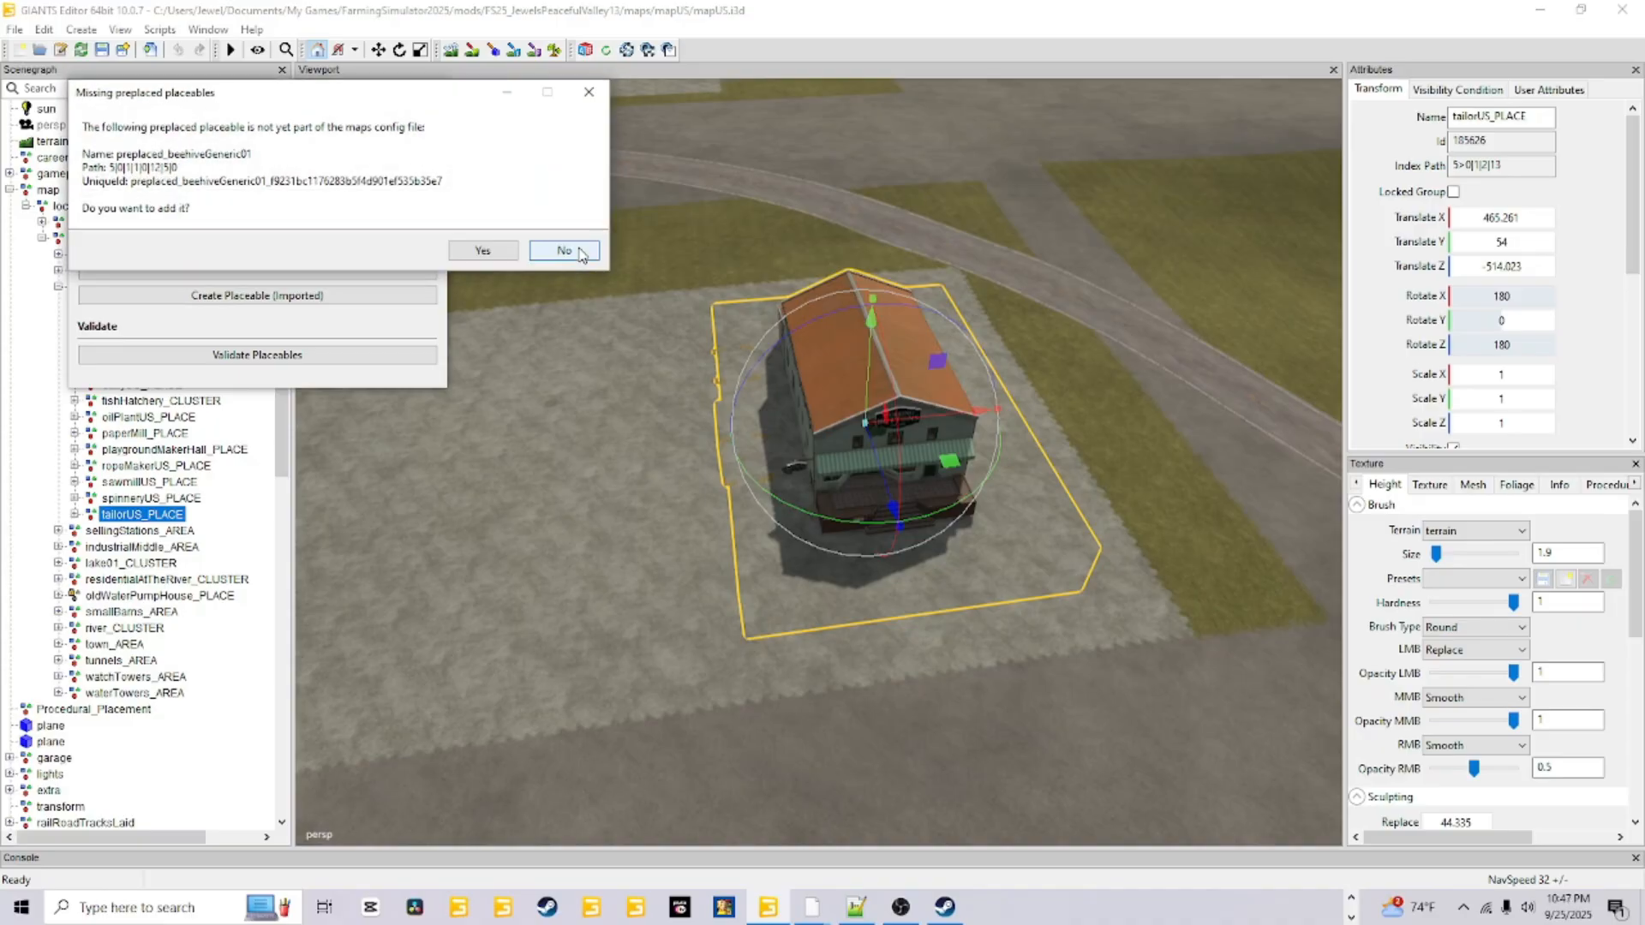
click(580, 251)
click(580, 251)
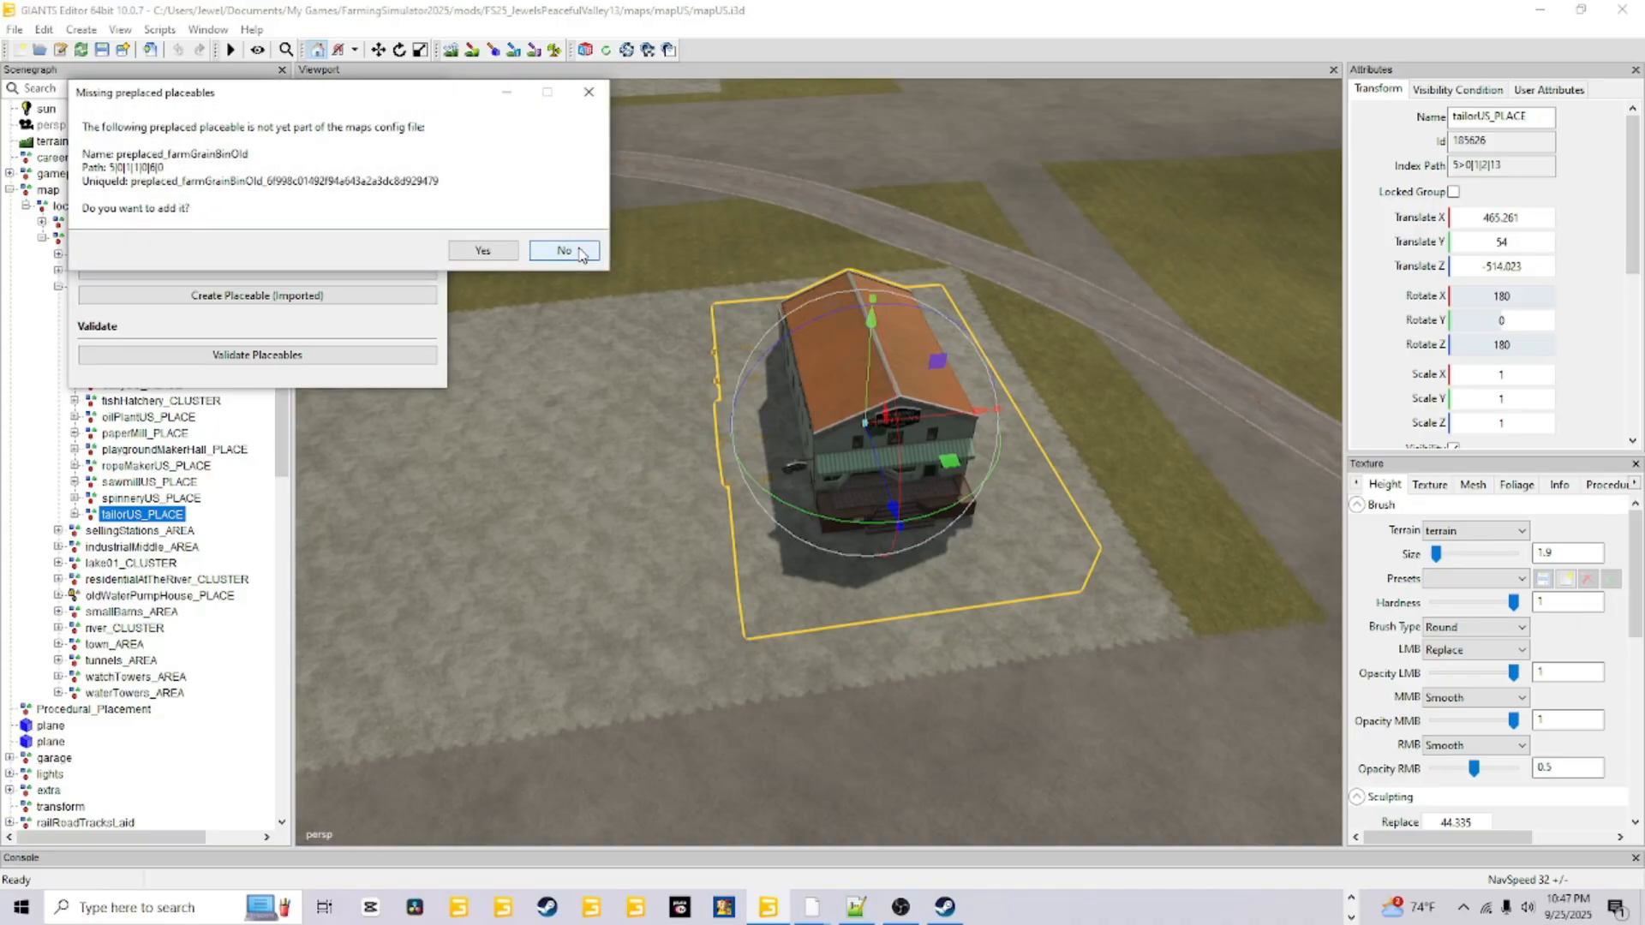
click(580, 251)
click(580, 251)
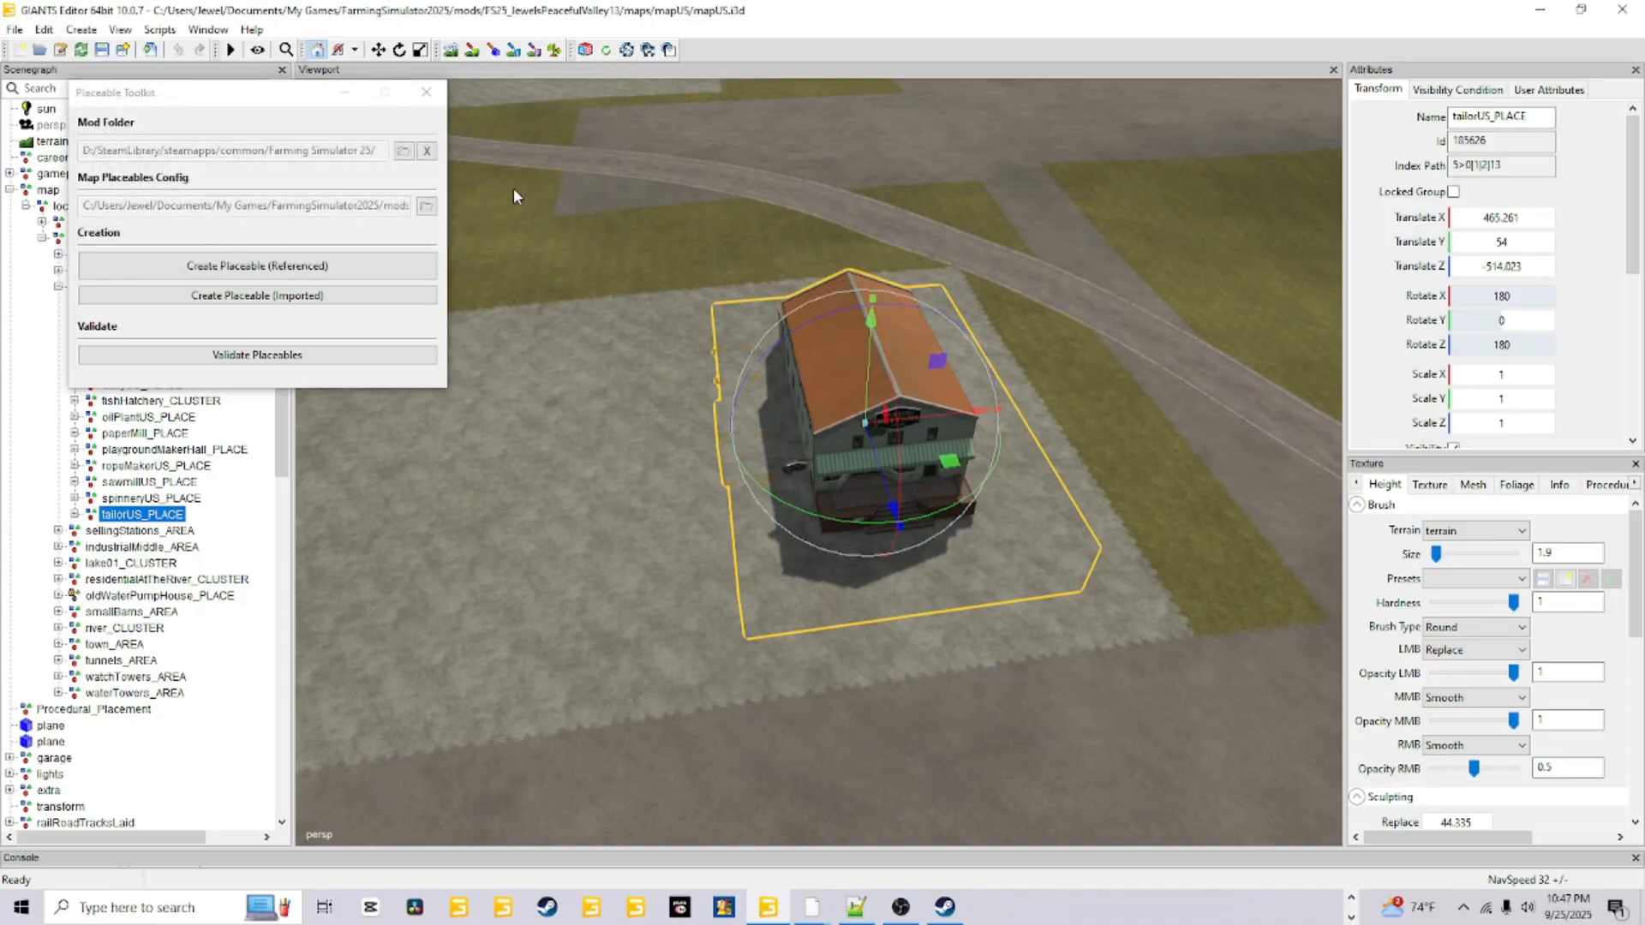
Close the Placeable Toolkit and save the unsaved preplaced placeables to the mod's maps/mapUS/config/placeables.xml
click(428, 96)
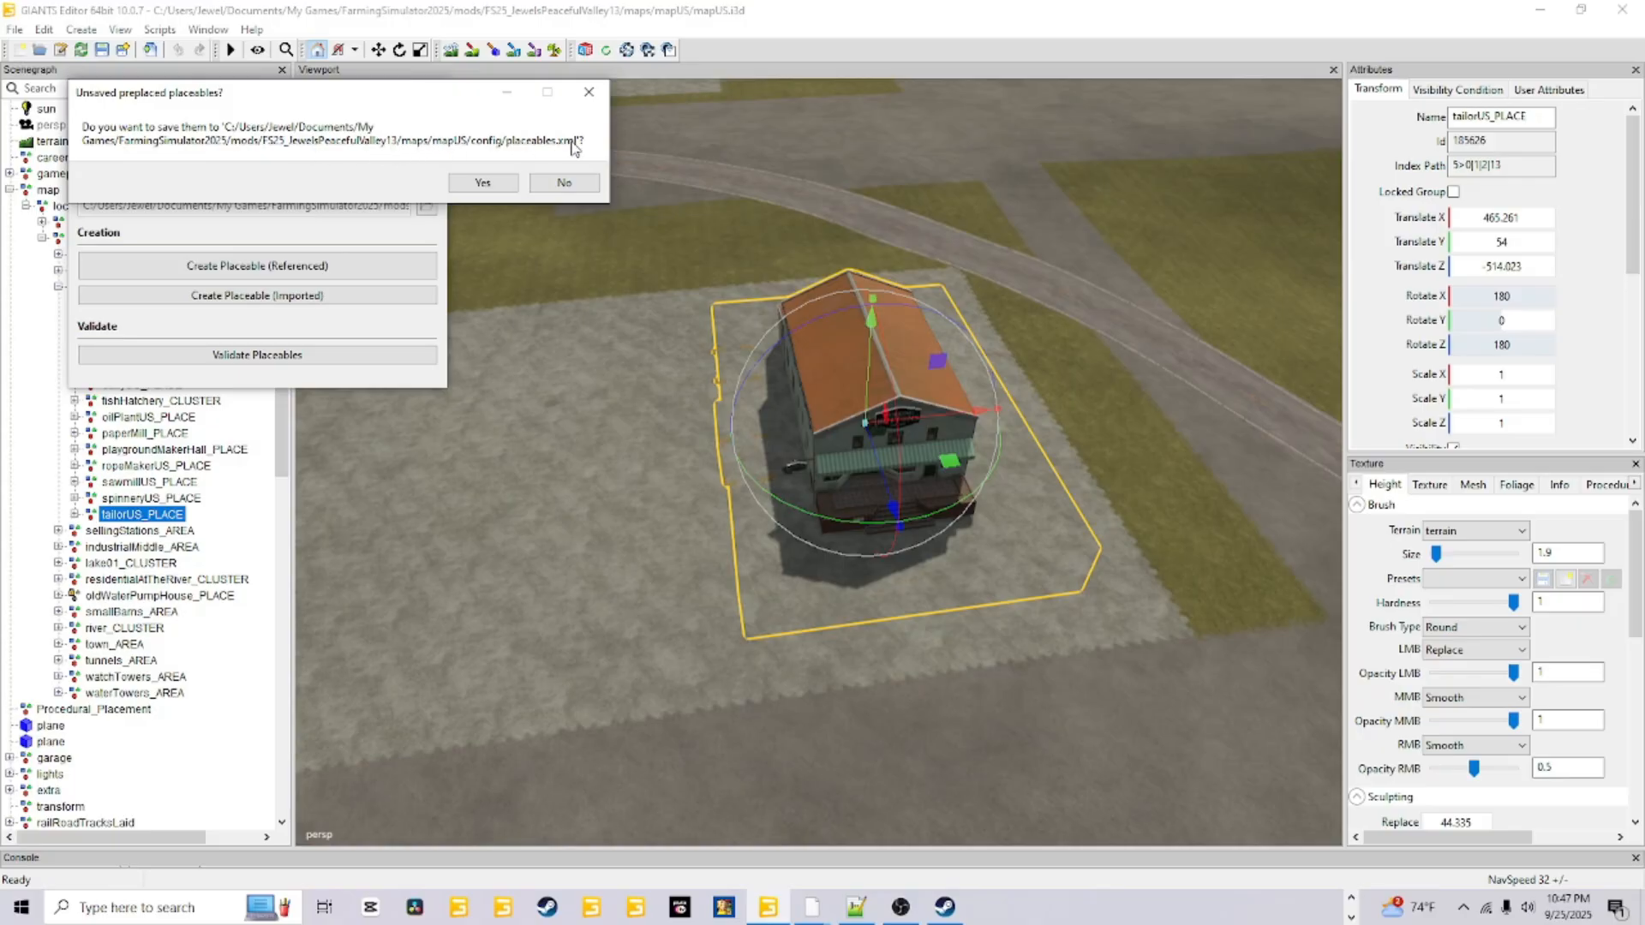
click(482, 183)
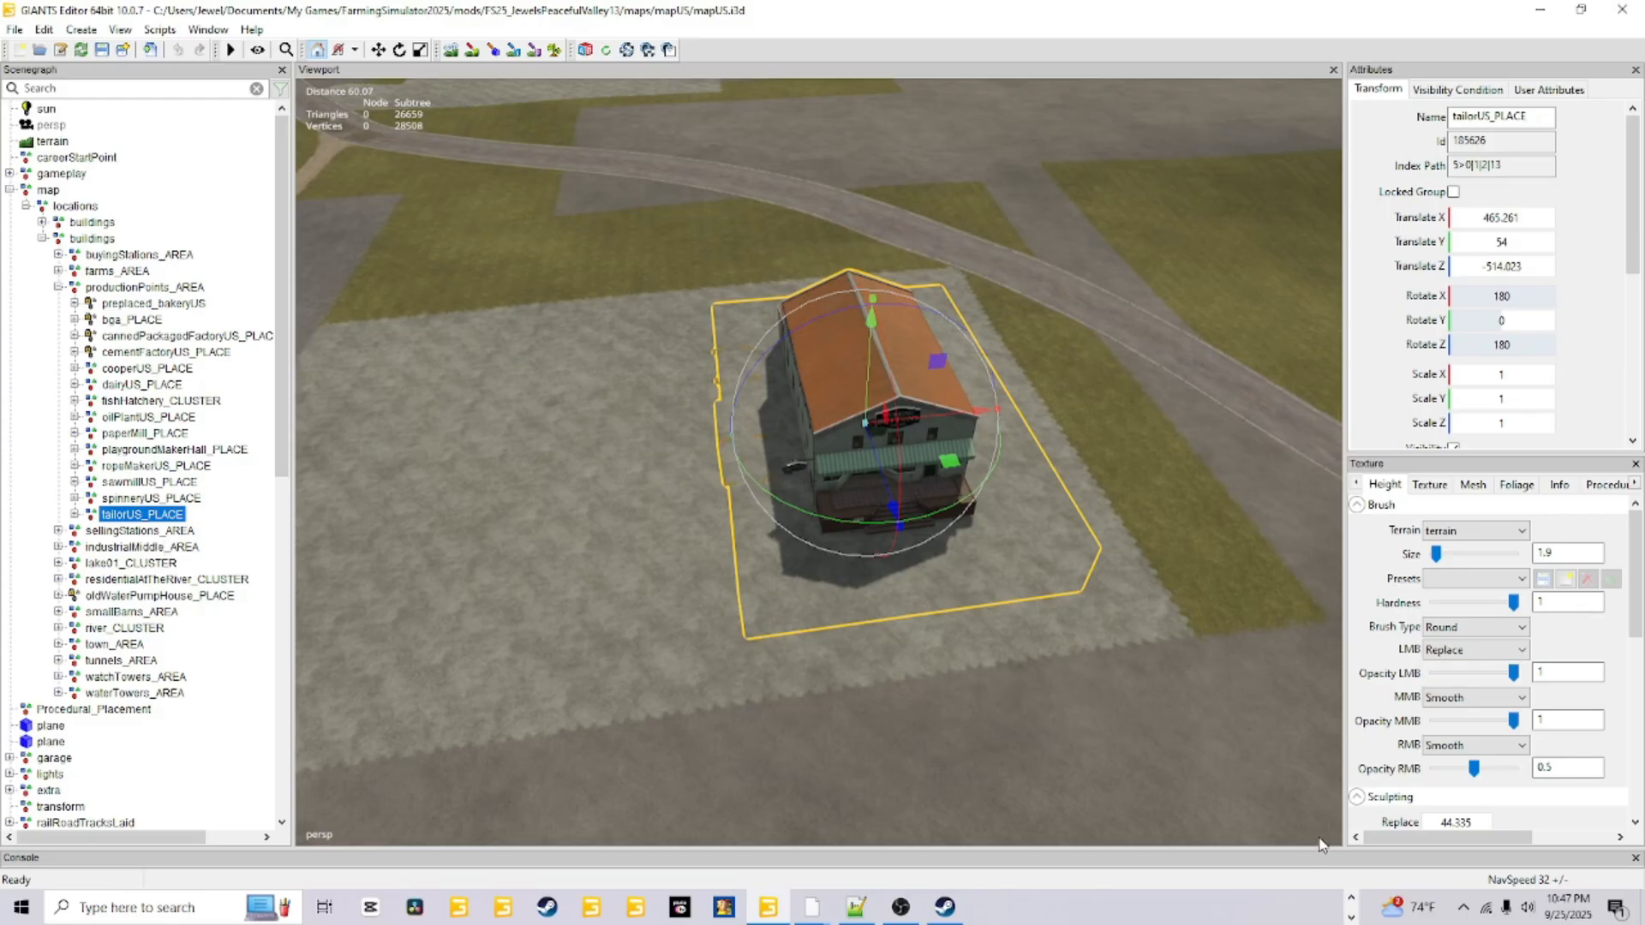
Switch to the mod's mapUS config folder in File Explorer and open the placeables file for editing in Notepad++
click(1351, 917)
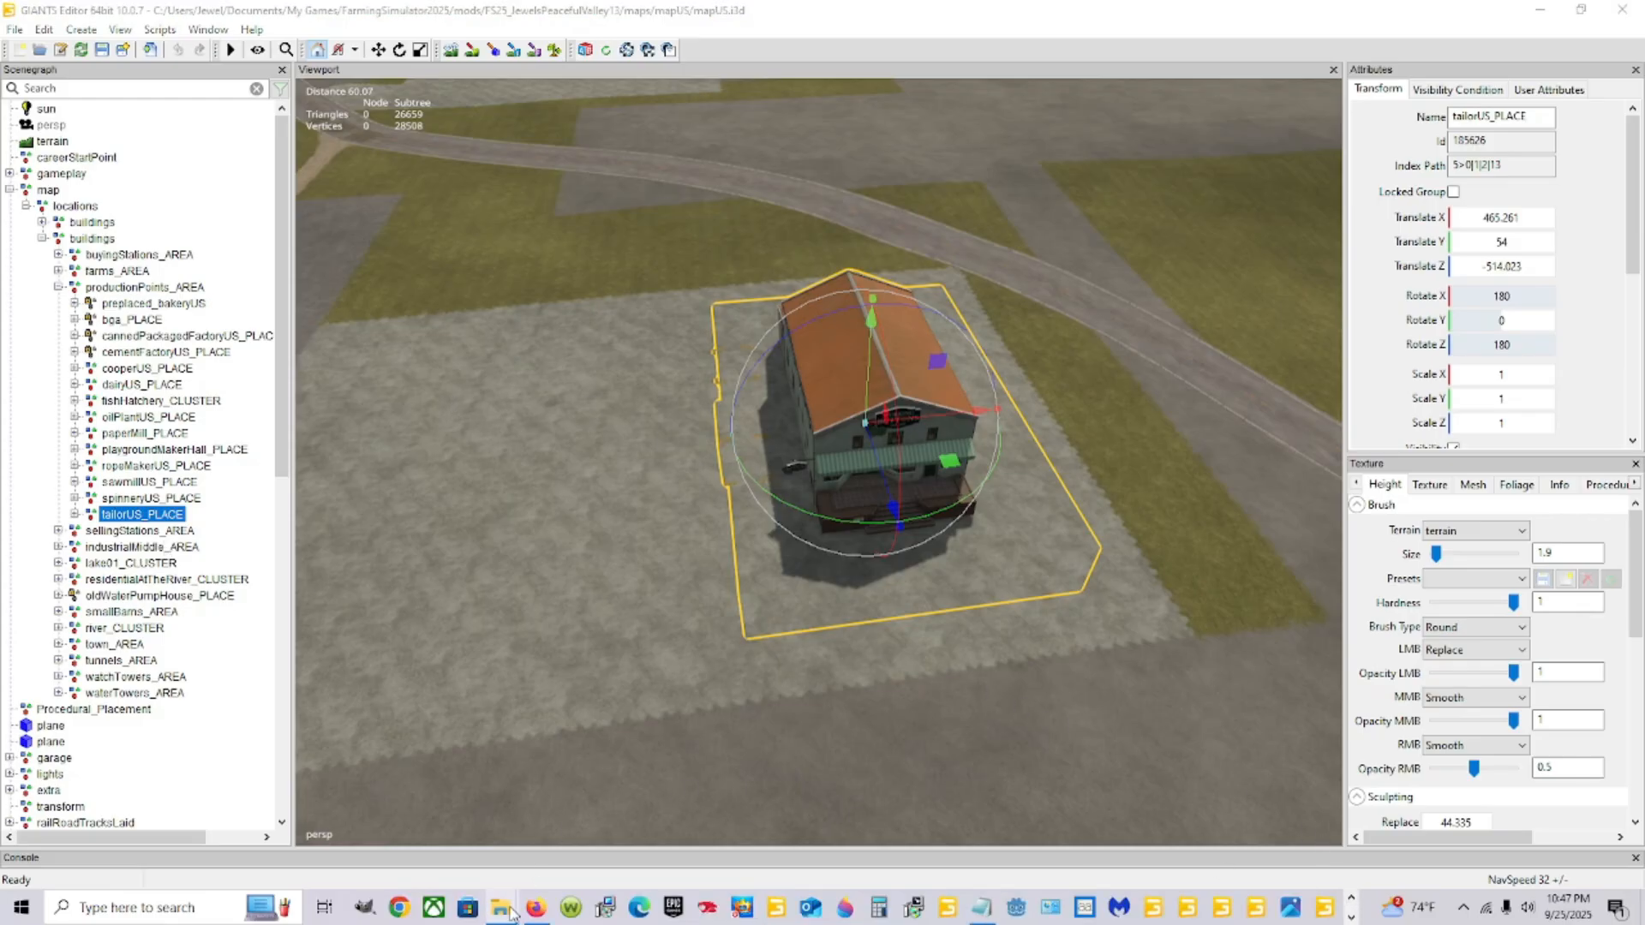
mouse_move(512, 913)
click(514, 824)
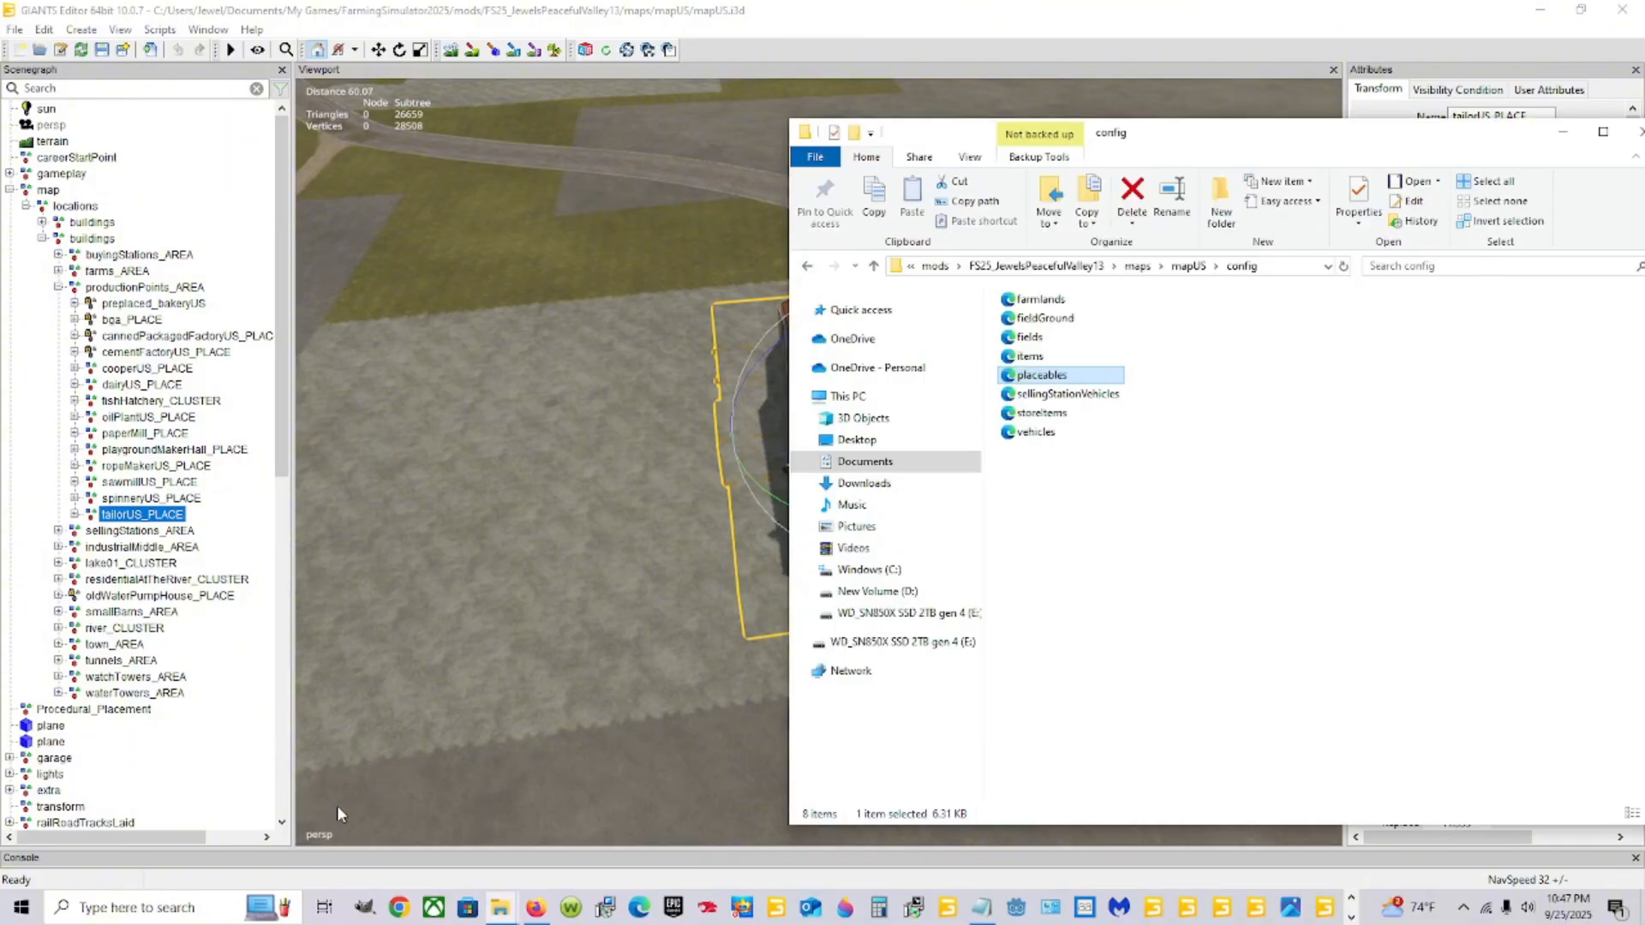
right_click(1065, 385)
click(1105, 462)
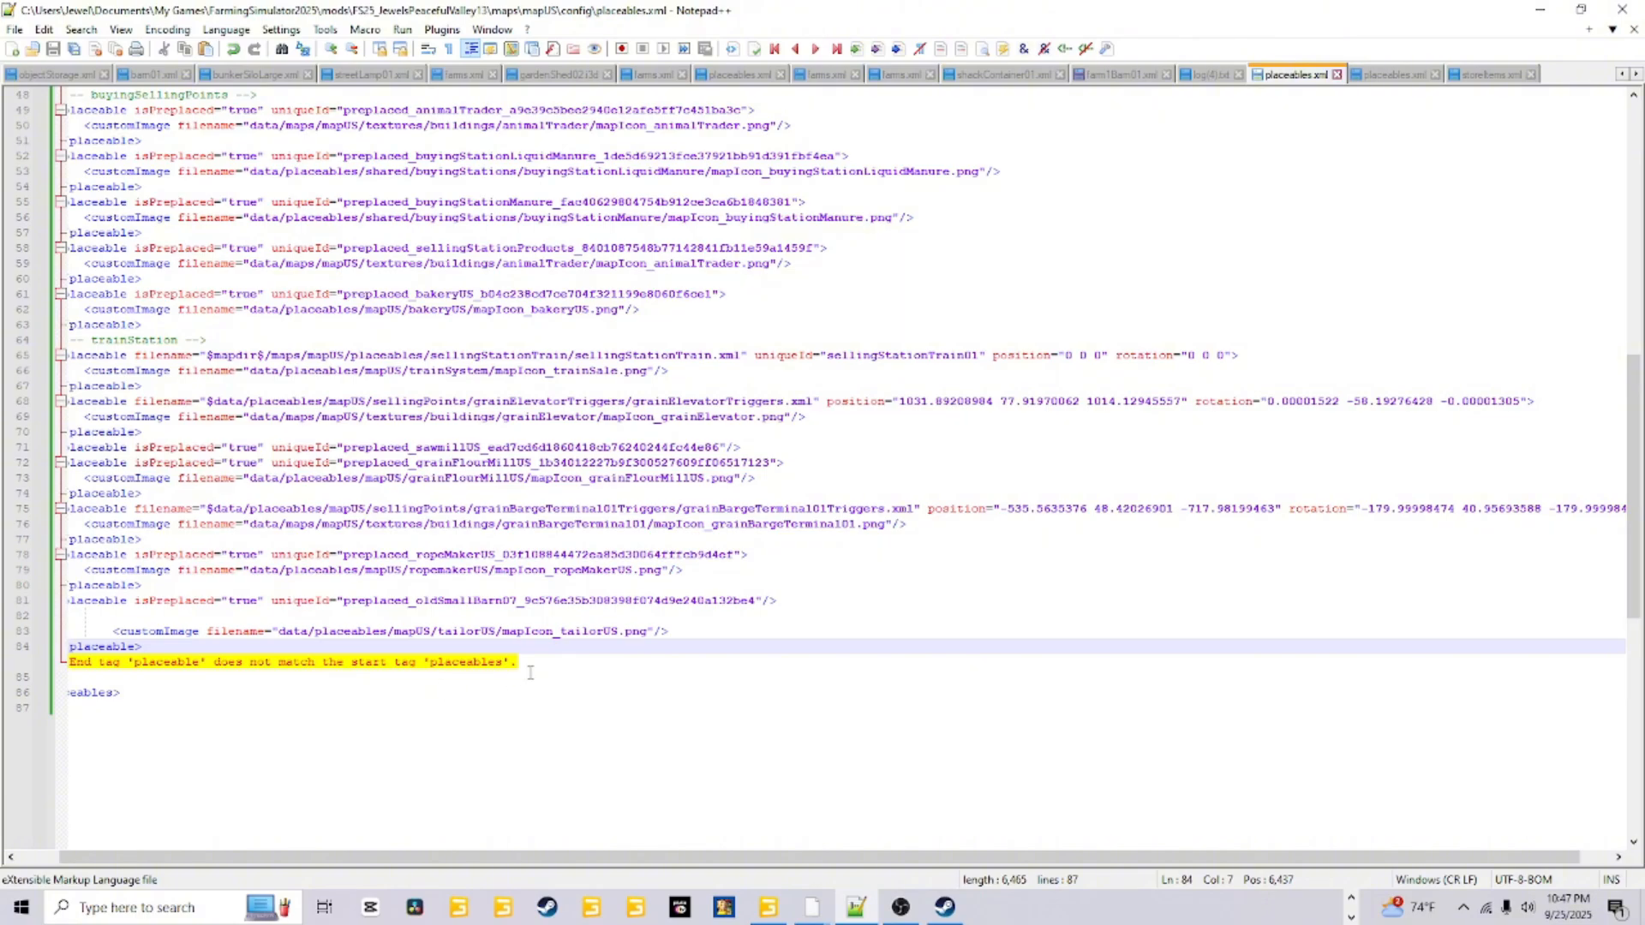
Cut the stray tailorUS customImage line and its closing placeable tag from the end of placeables.xml and save the file
scroll(530, 673, down, 4)
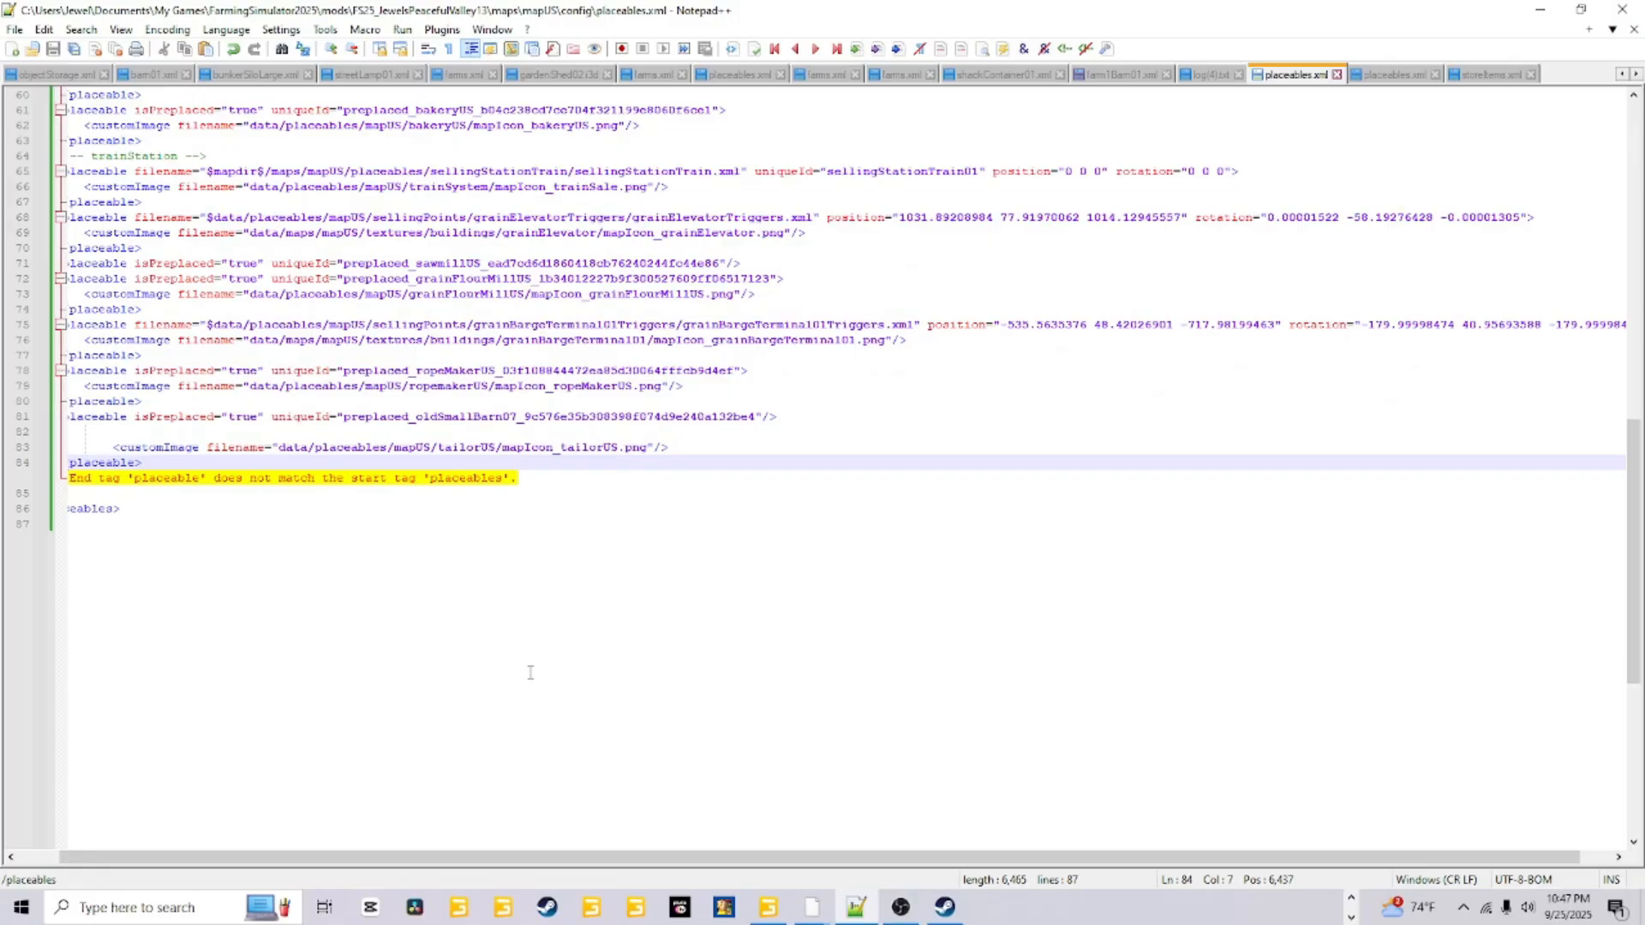
scroll(394, 639, up, 1)
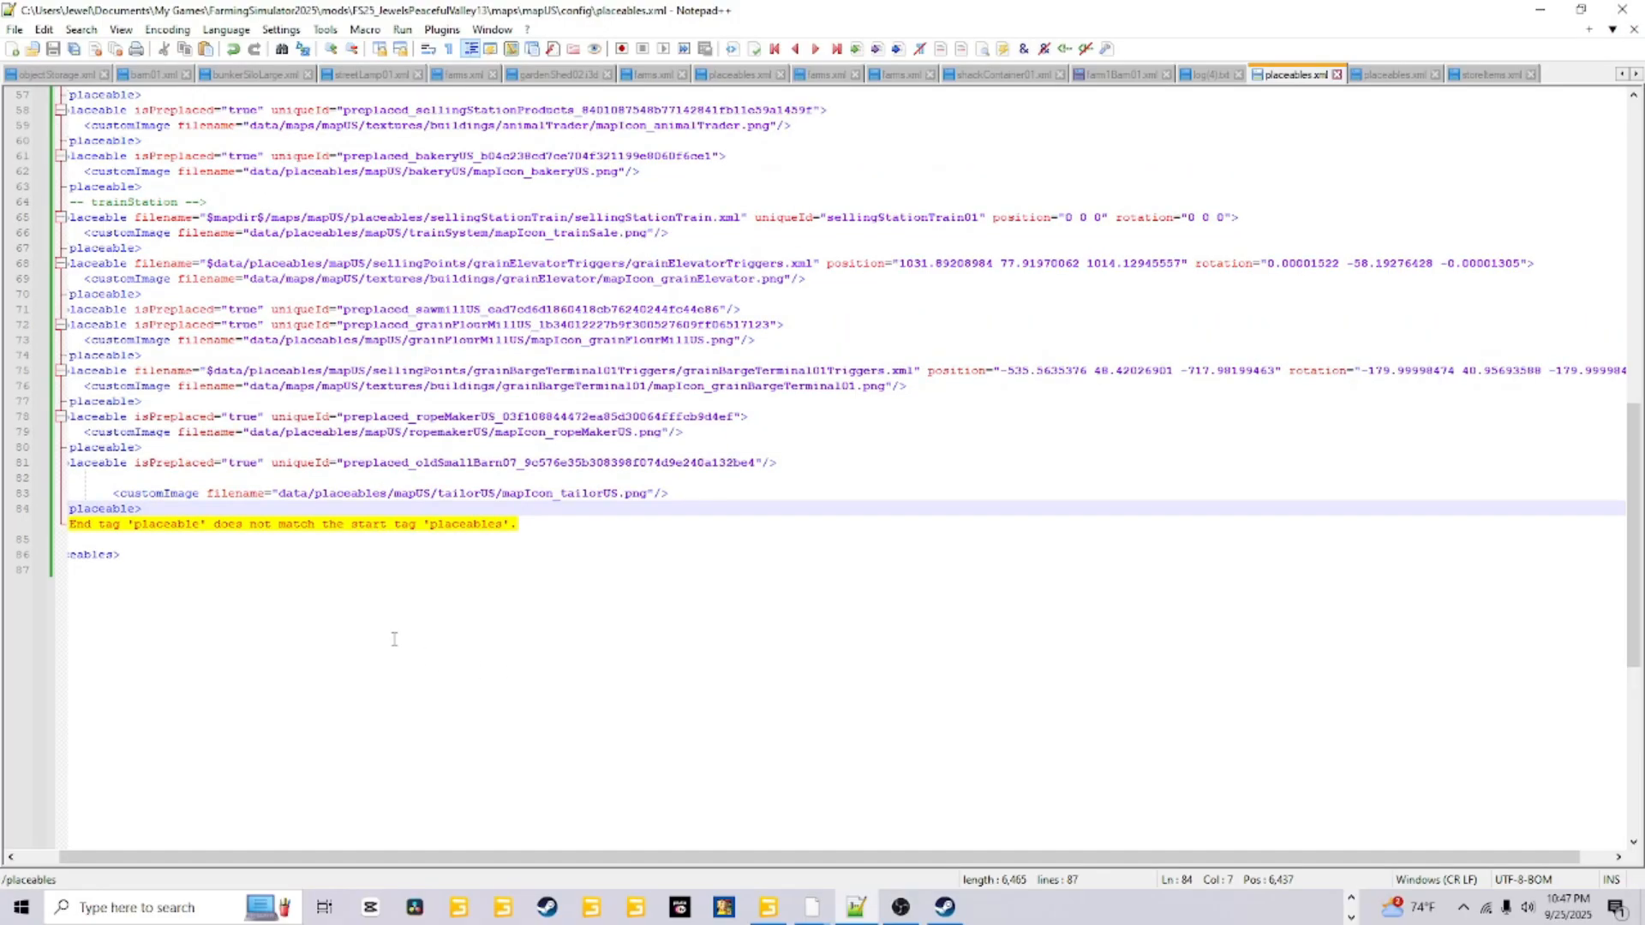
drag(172, 857, 59, 871)
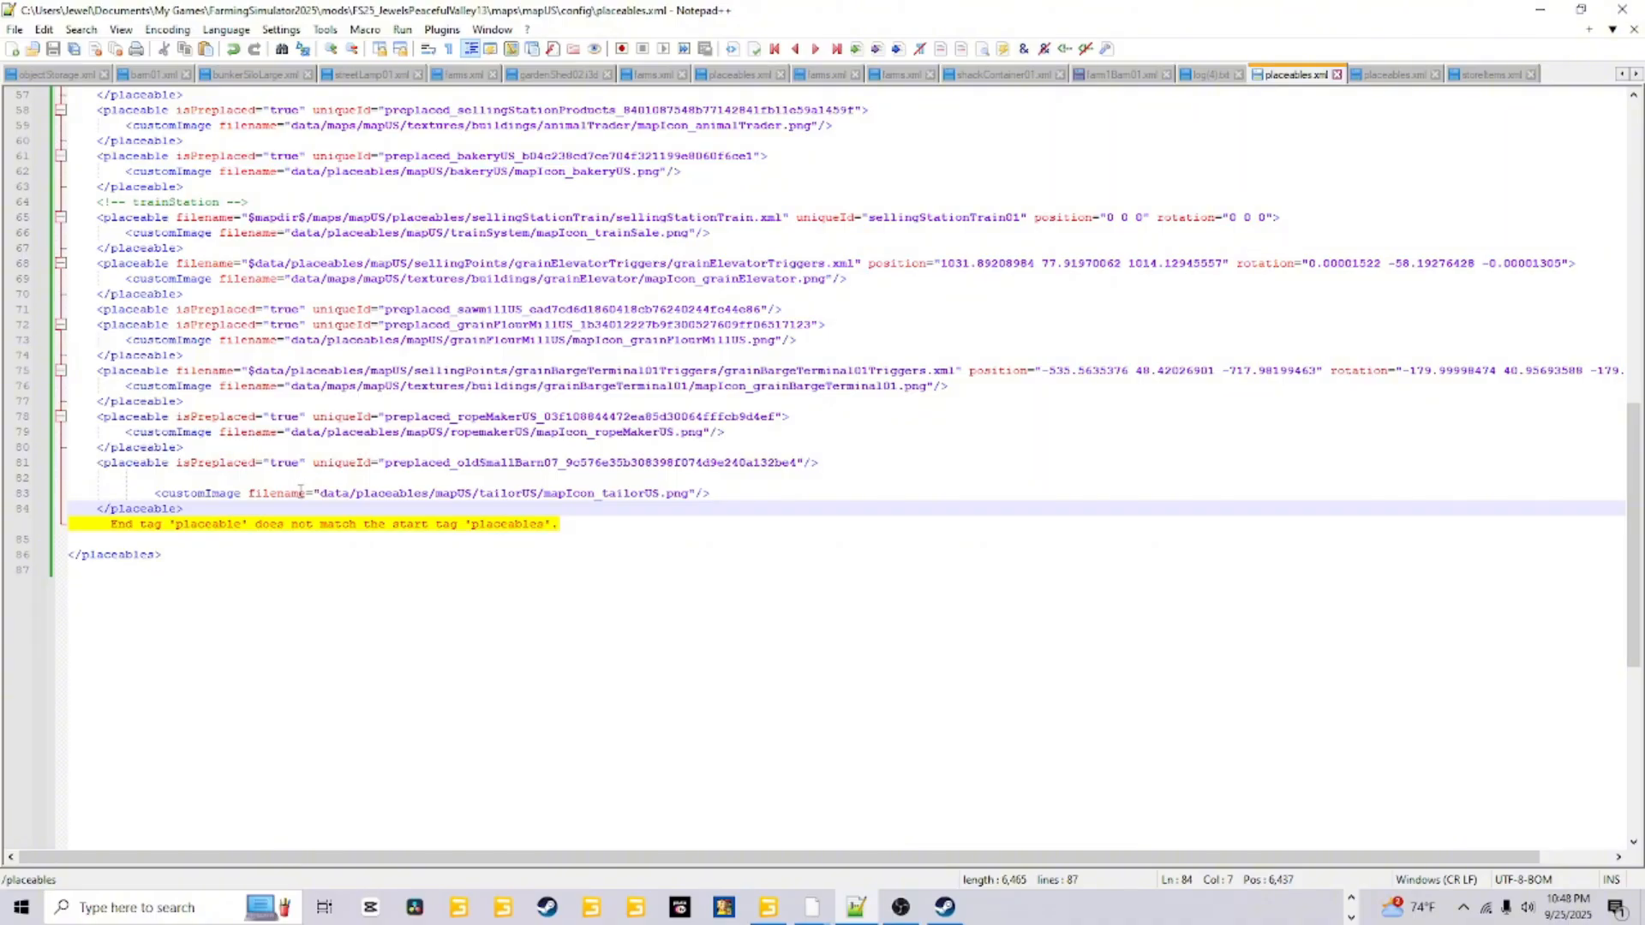
drag(209, 509, 4, 500)
right_click(112, 499)
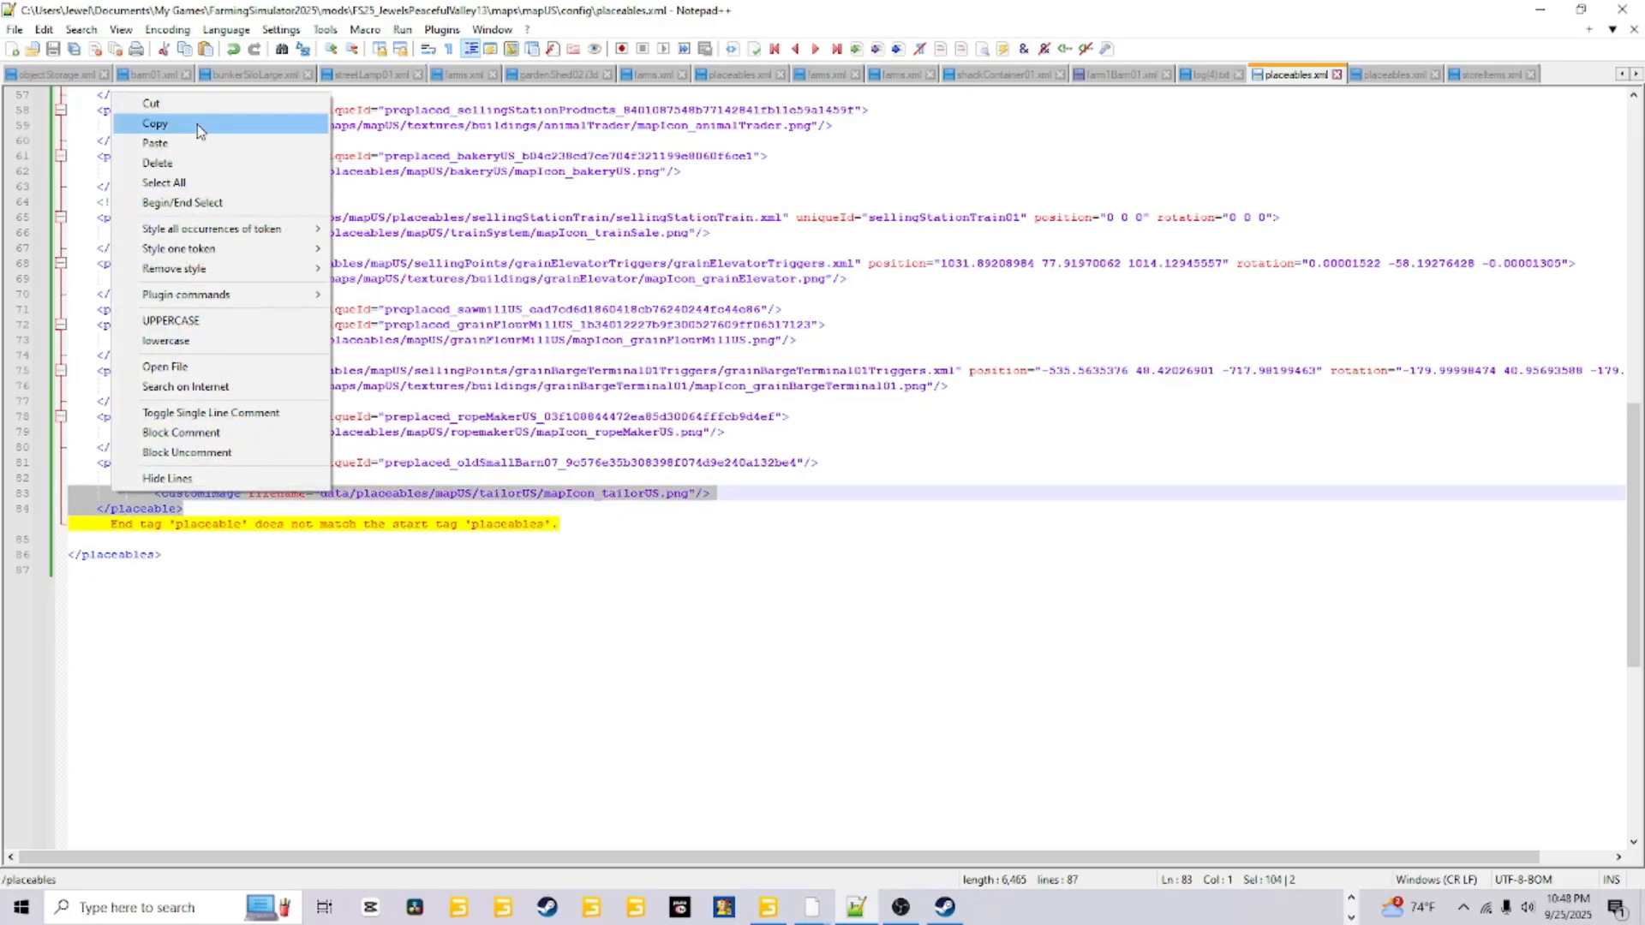
click(151, 104)
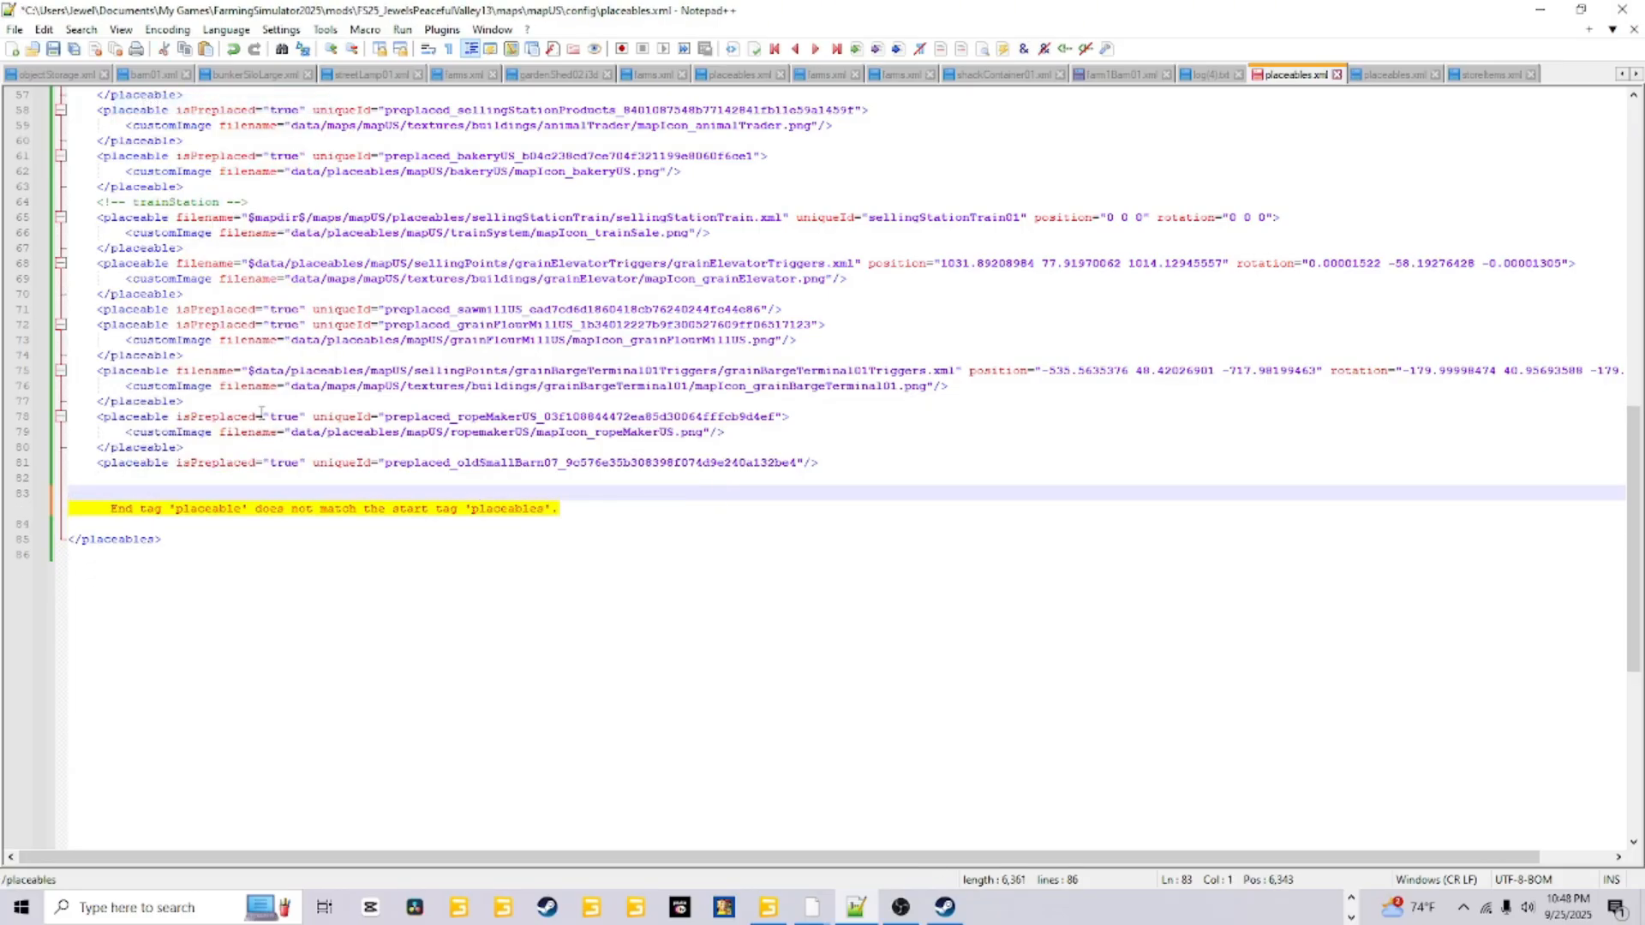
click(215, 545)
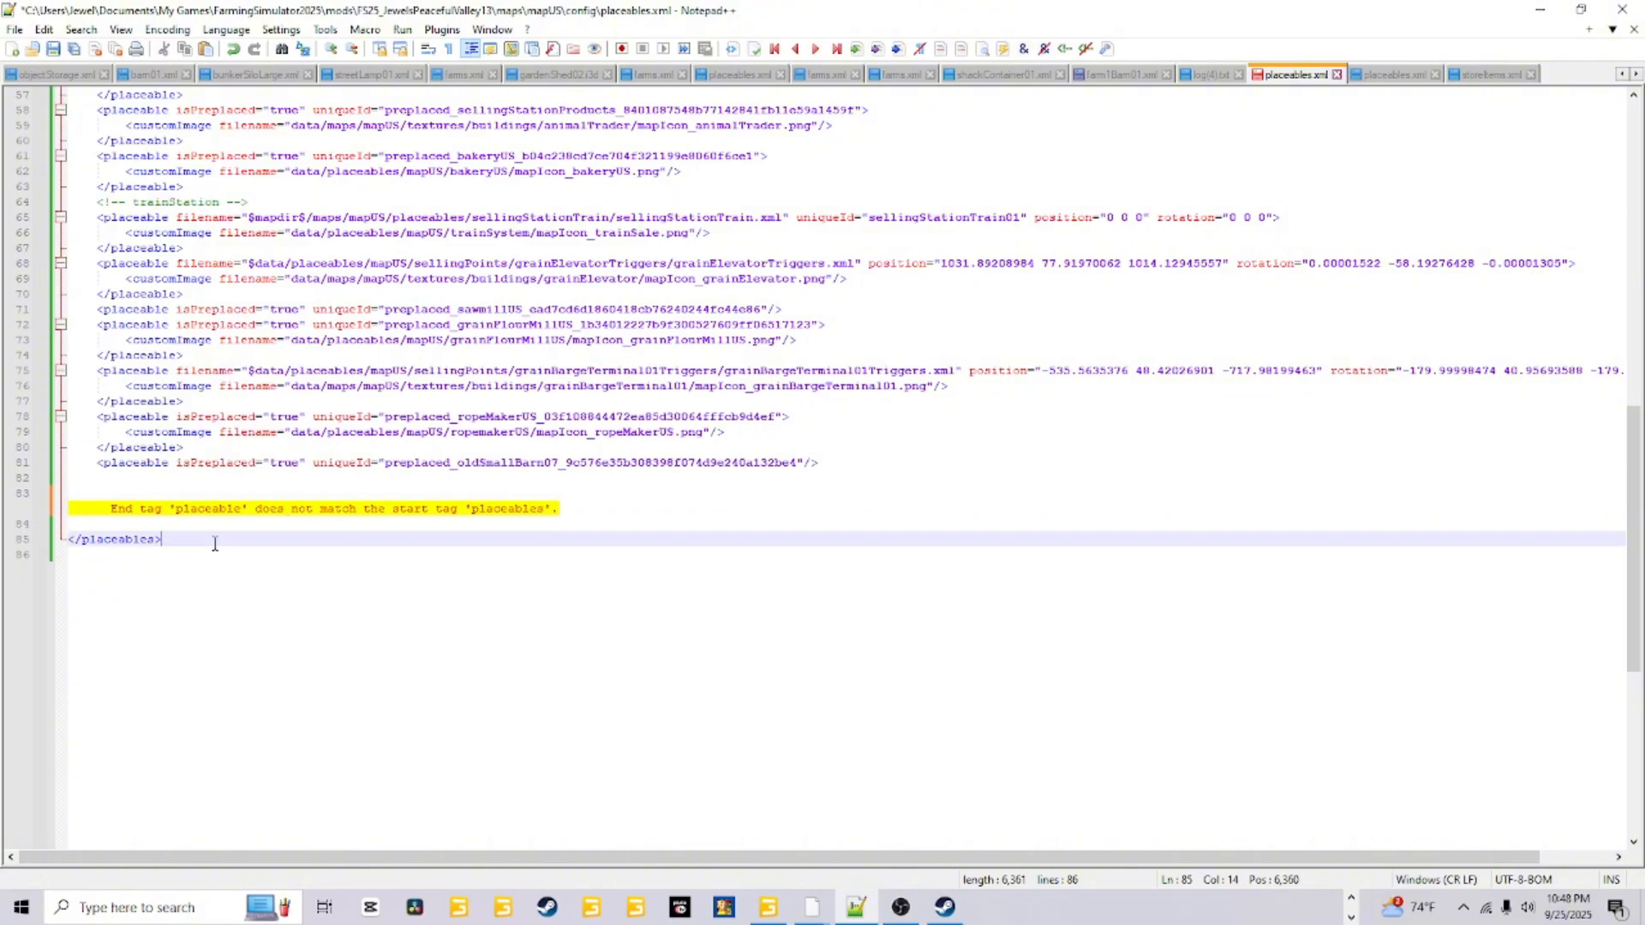
click(53, 49)
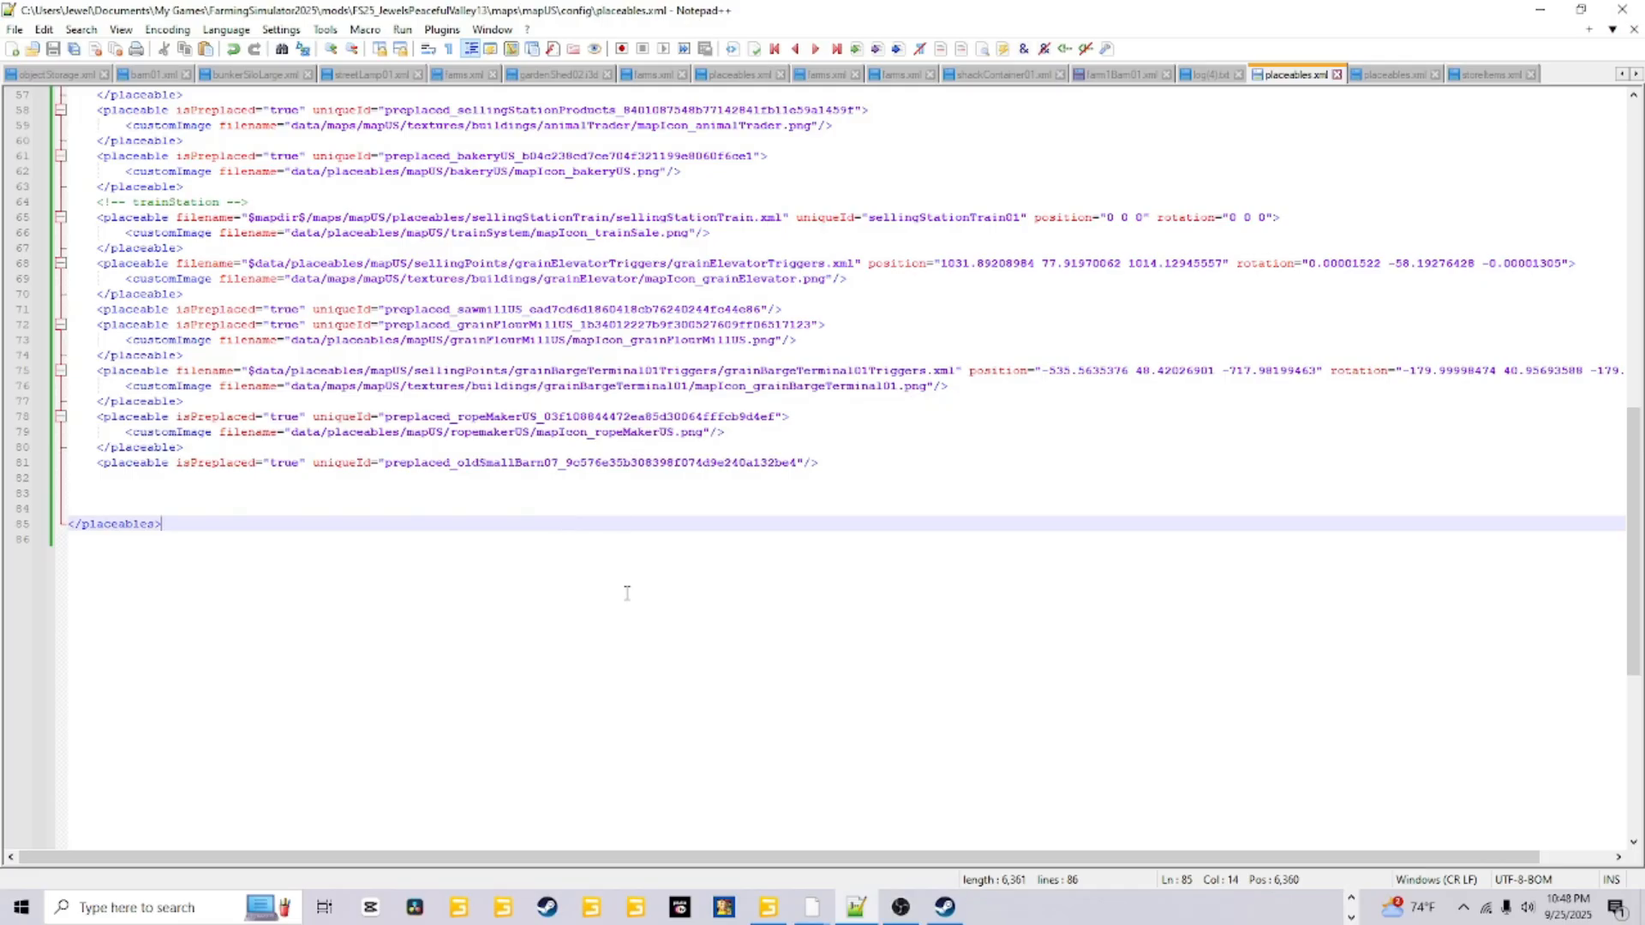
Switch to GIANTS Editor and launch the Placeable Toolkit script
click(768, 907)
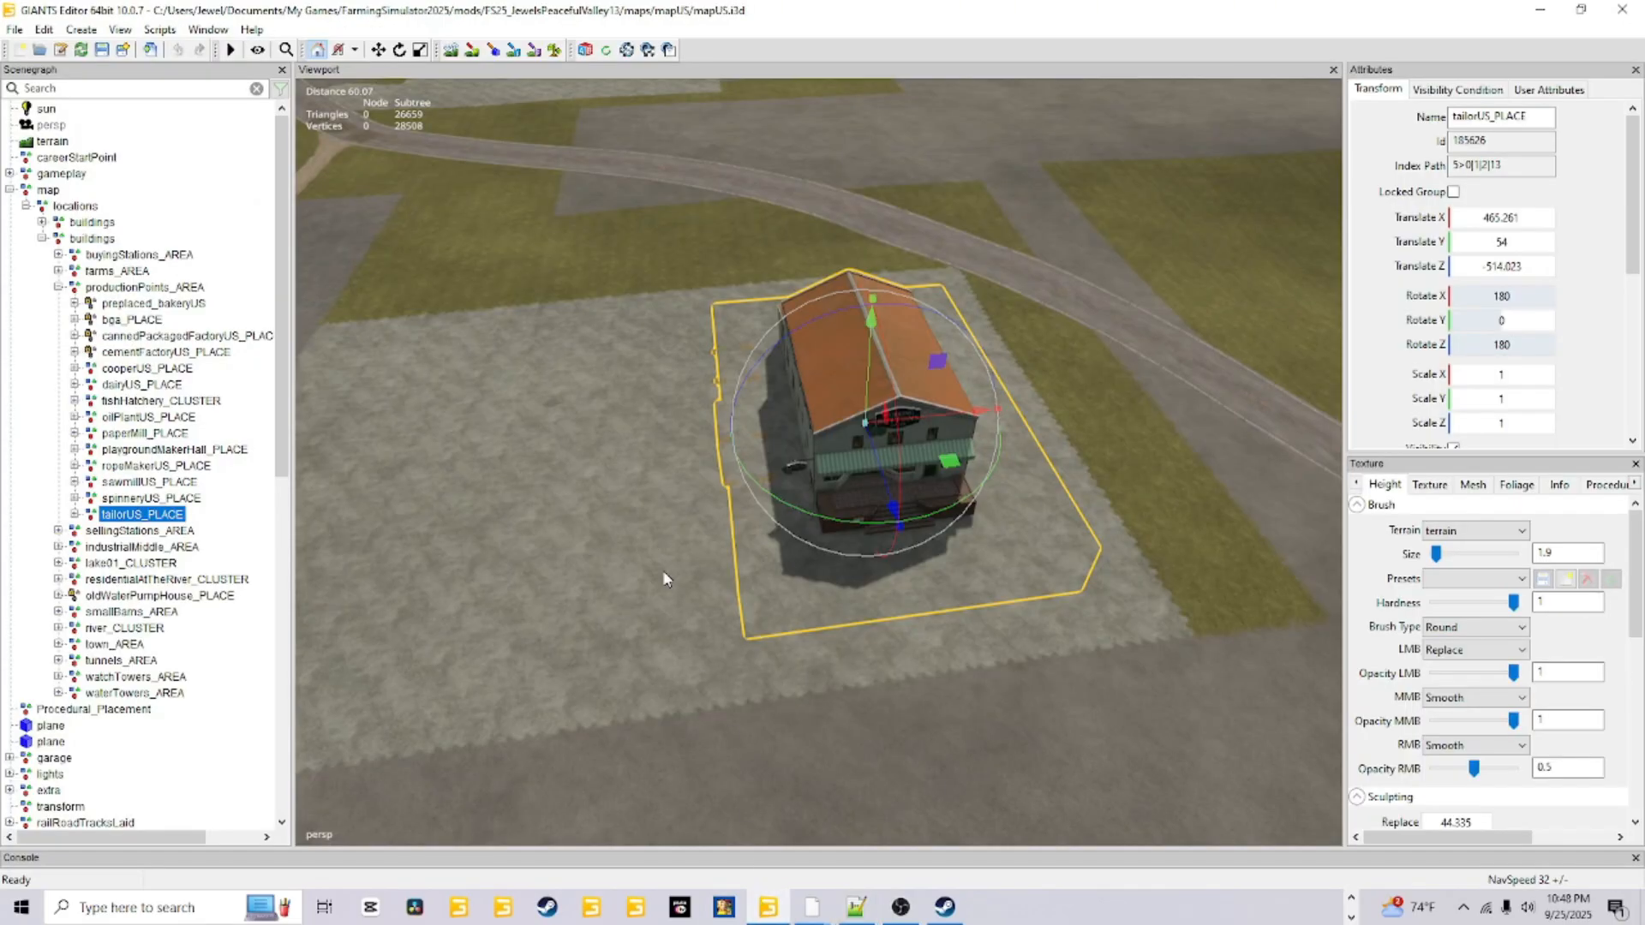
click(160, 29)
mouse_move(208, 64)
mouse_move(399, 70)
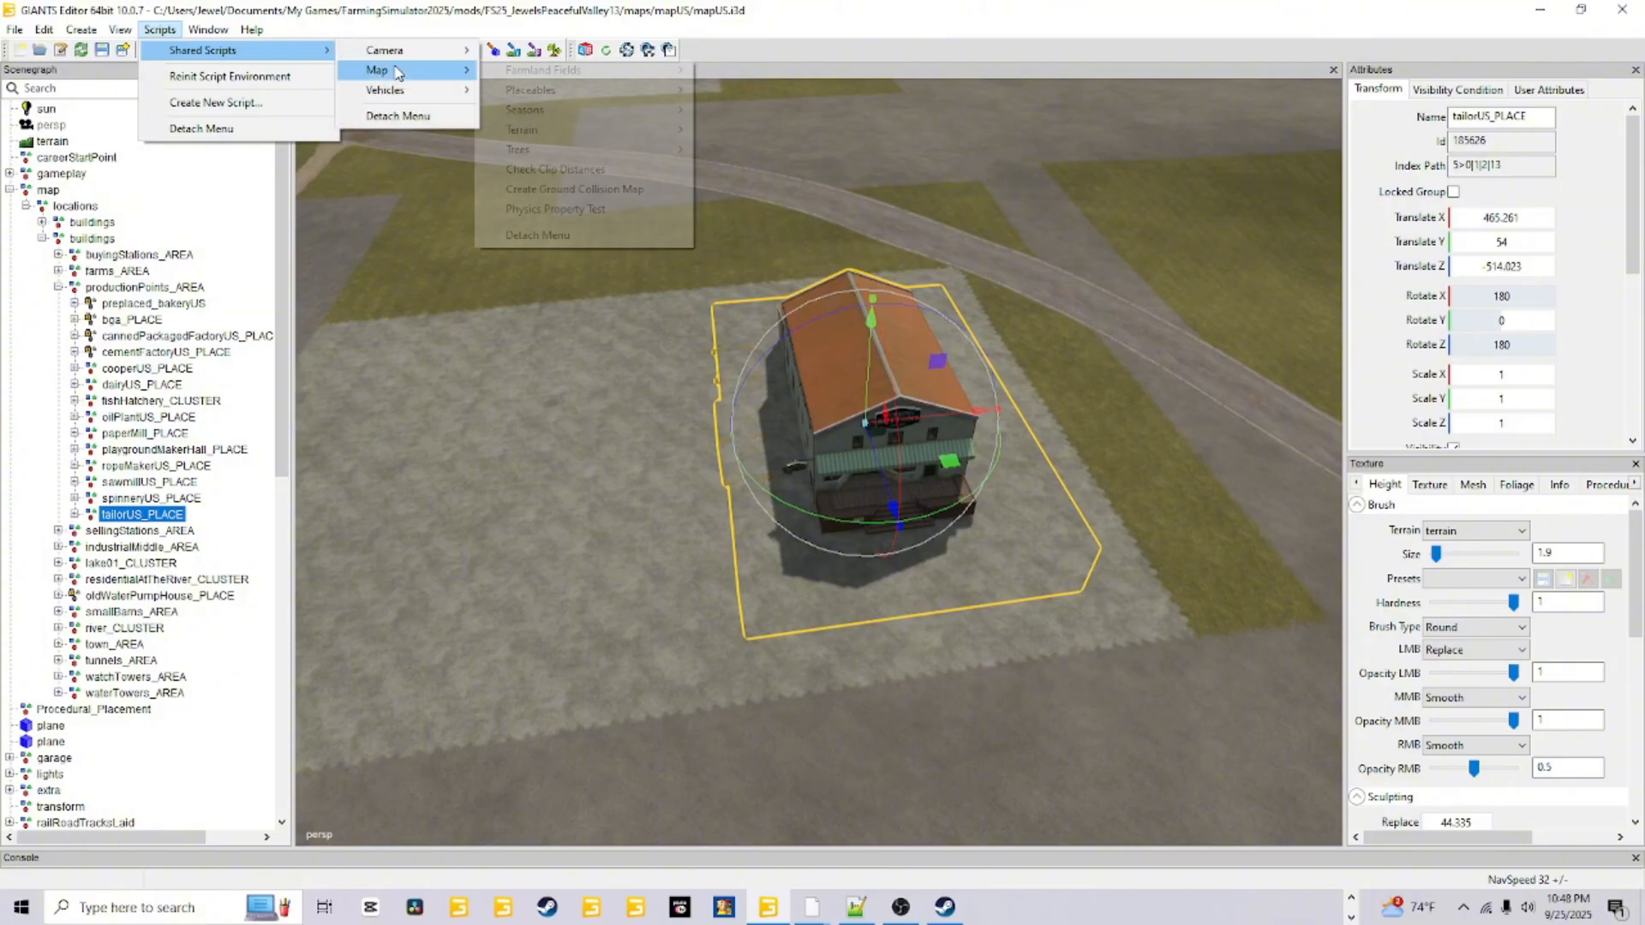
mouse_move(613, 93)
click(778, 91)
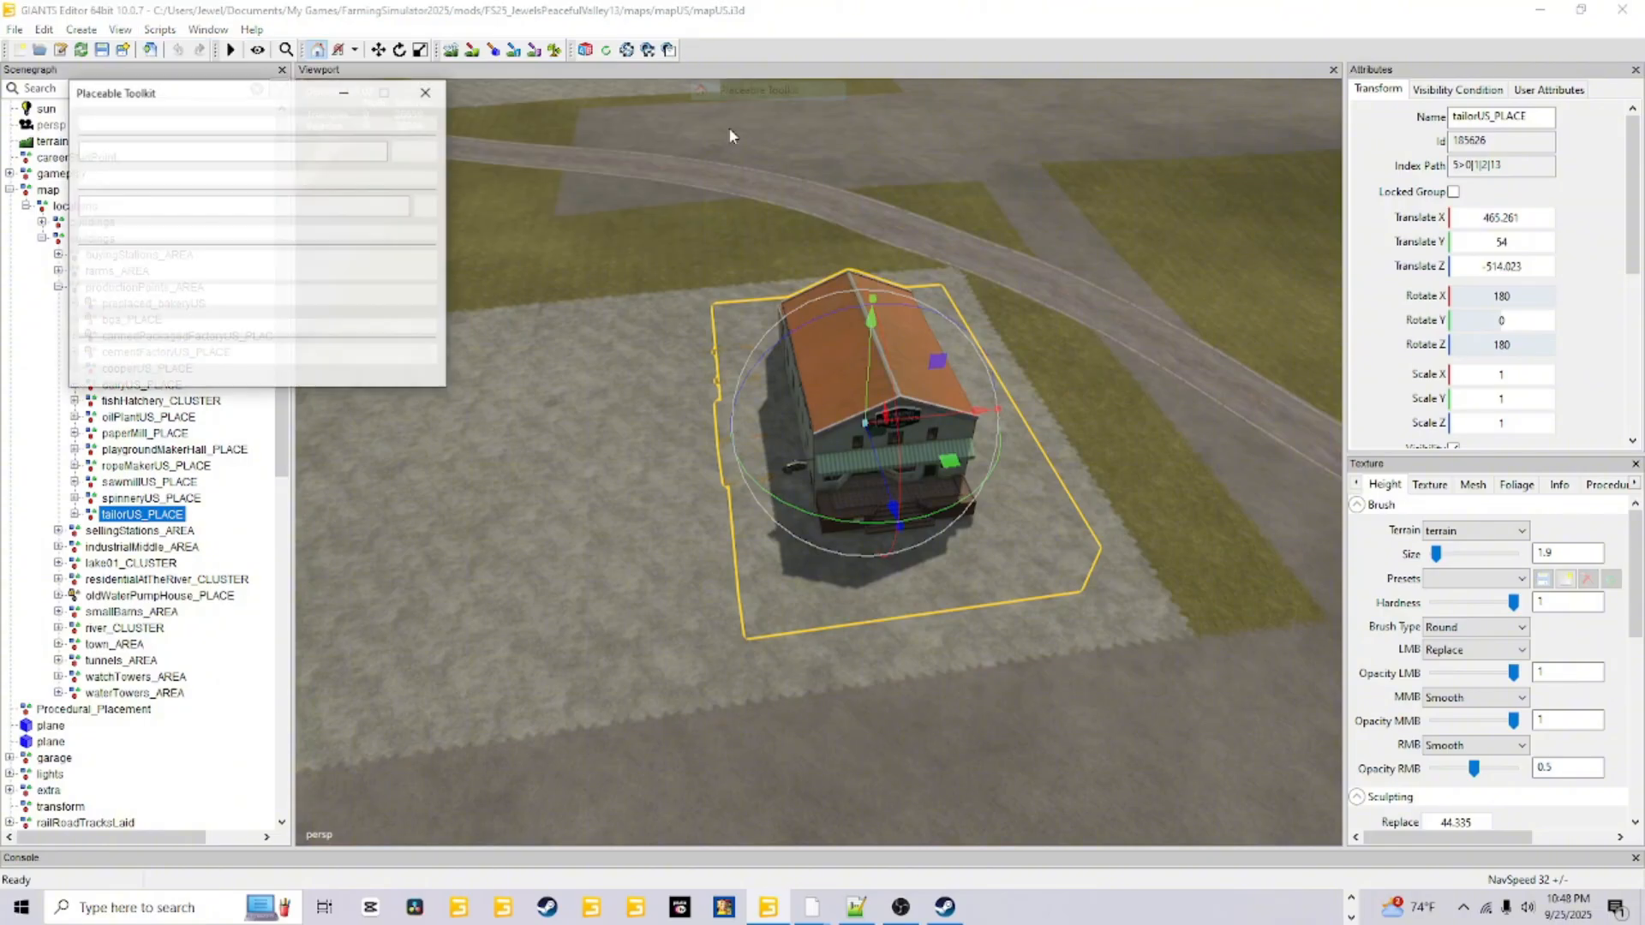
Set the Placeable Toolkit's map placeables config to the placeables file in the mod's maps/mapUS/config folder
click(426, 206)
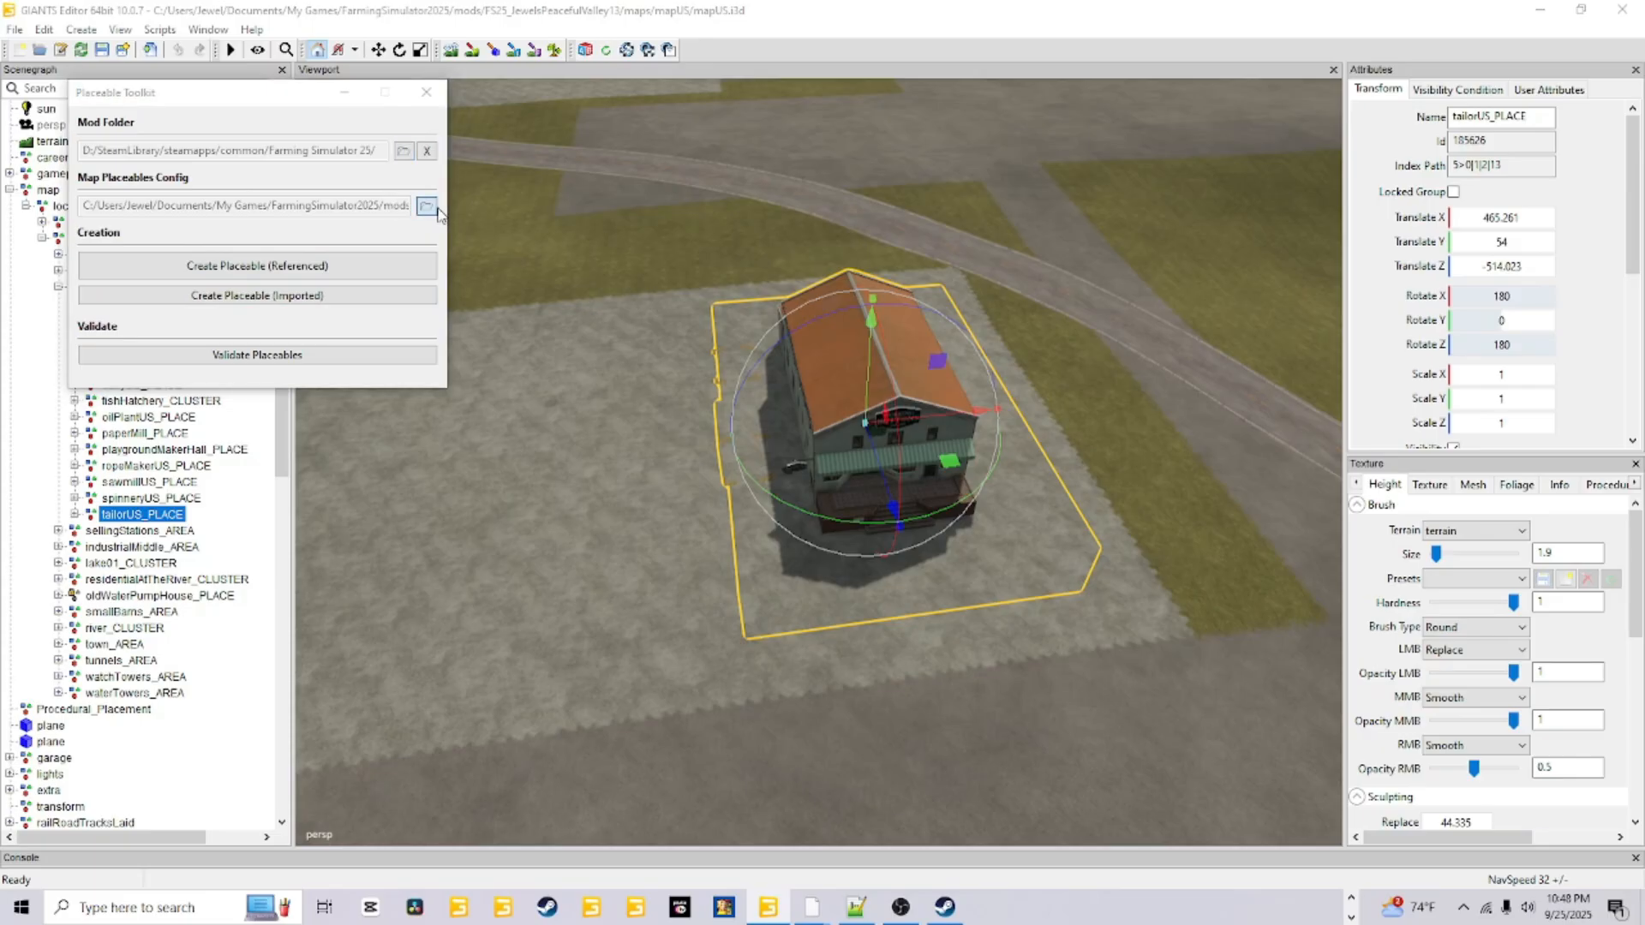
click(146, 306)
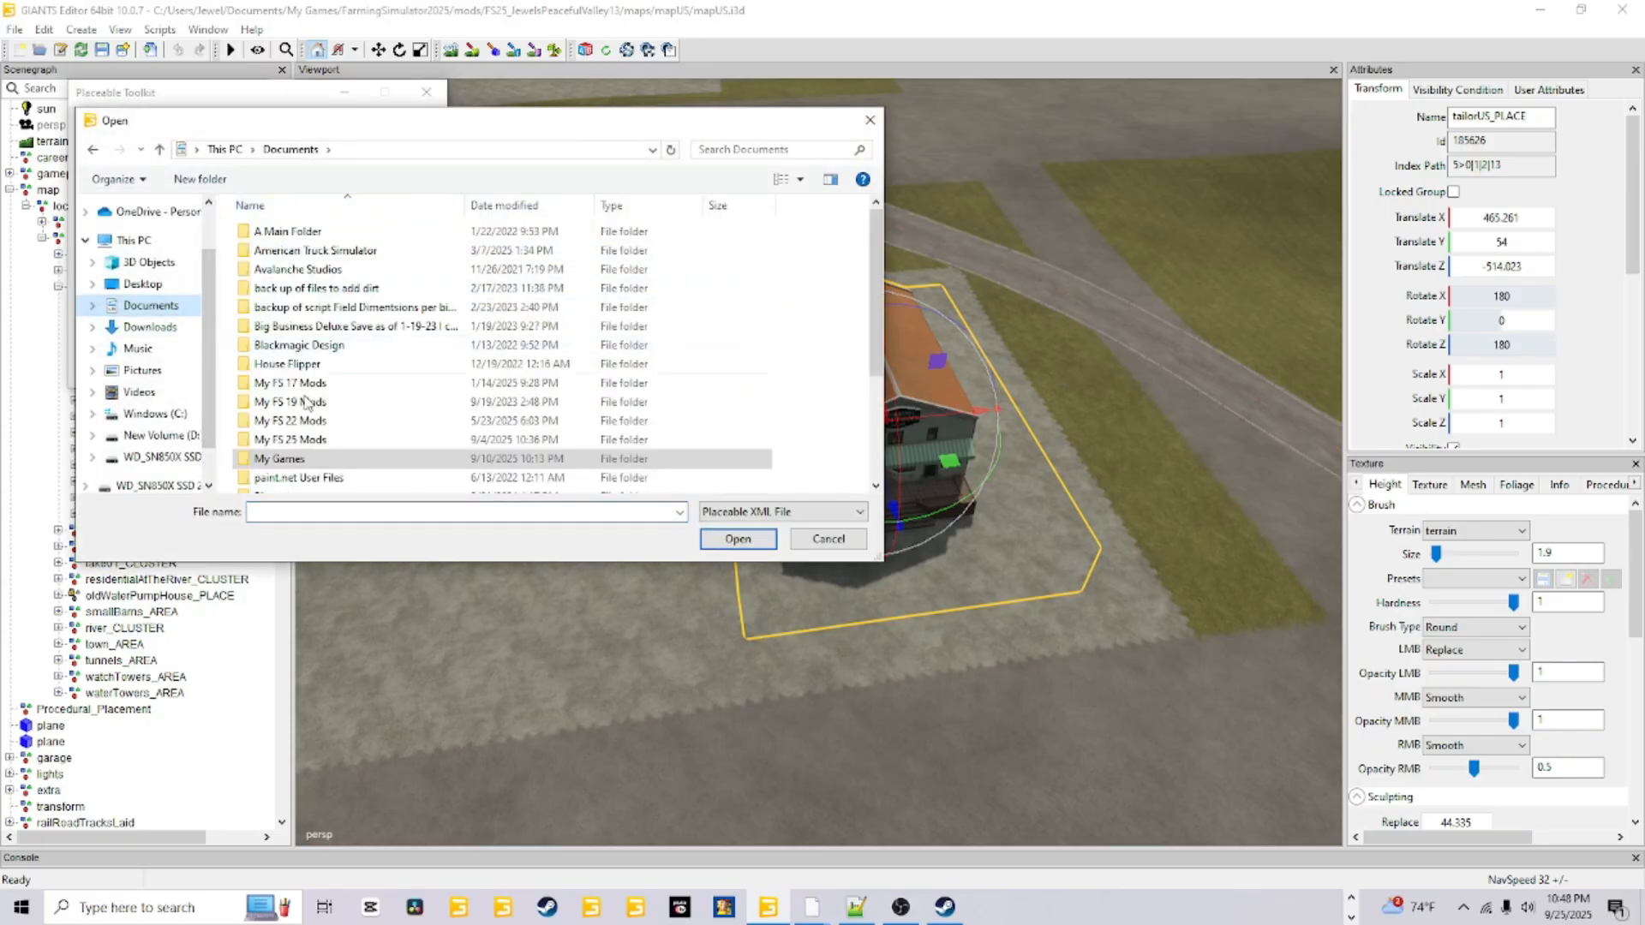
double_click(324, 465)
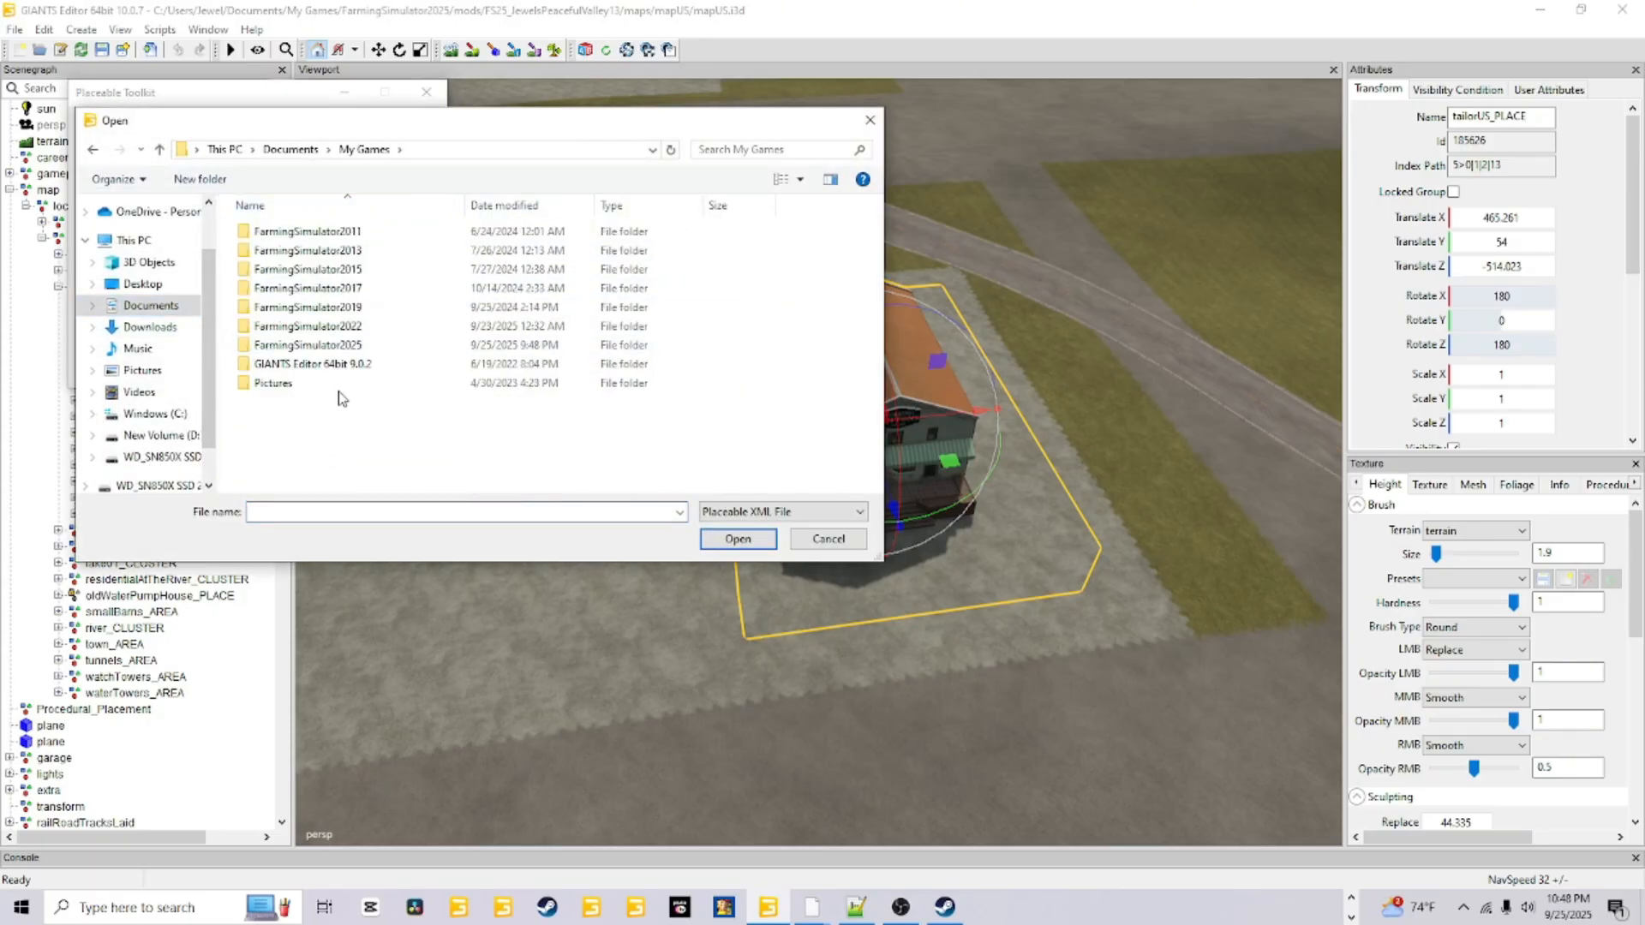
double_click(353, 345)
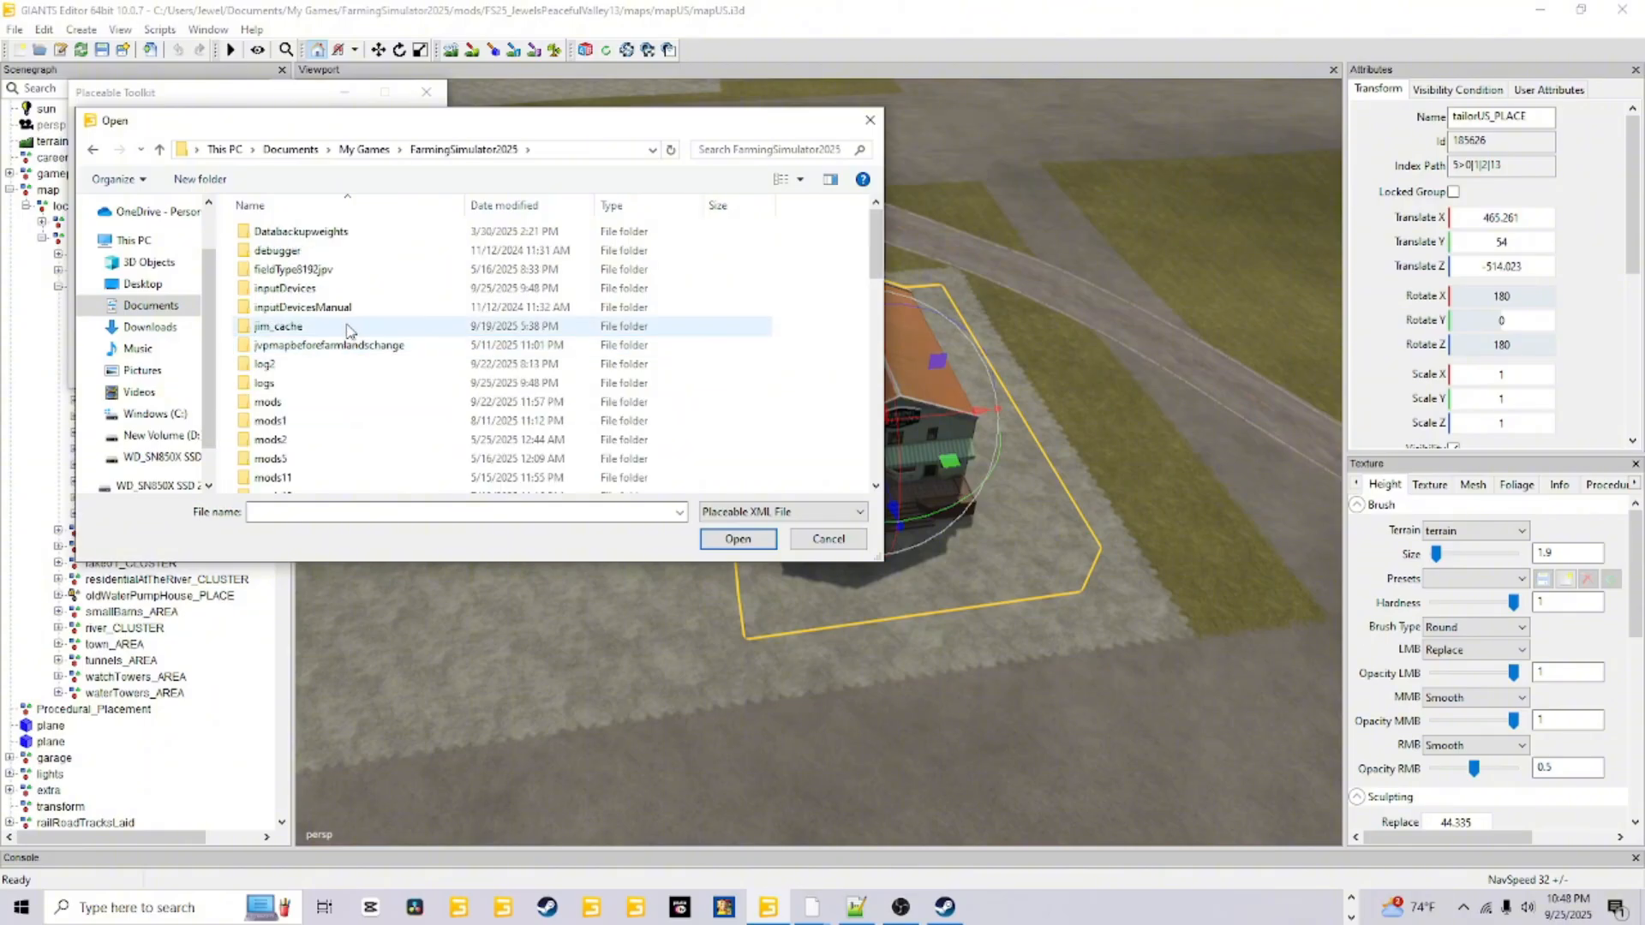
double_click(292, 401)
double_click(343, 233)
double_click(282, 248)
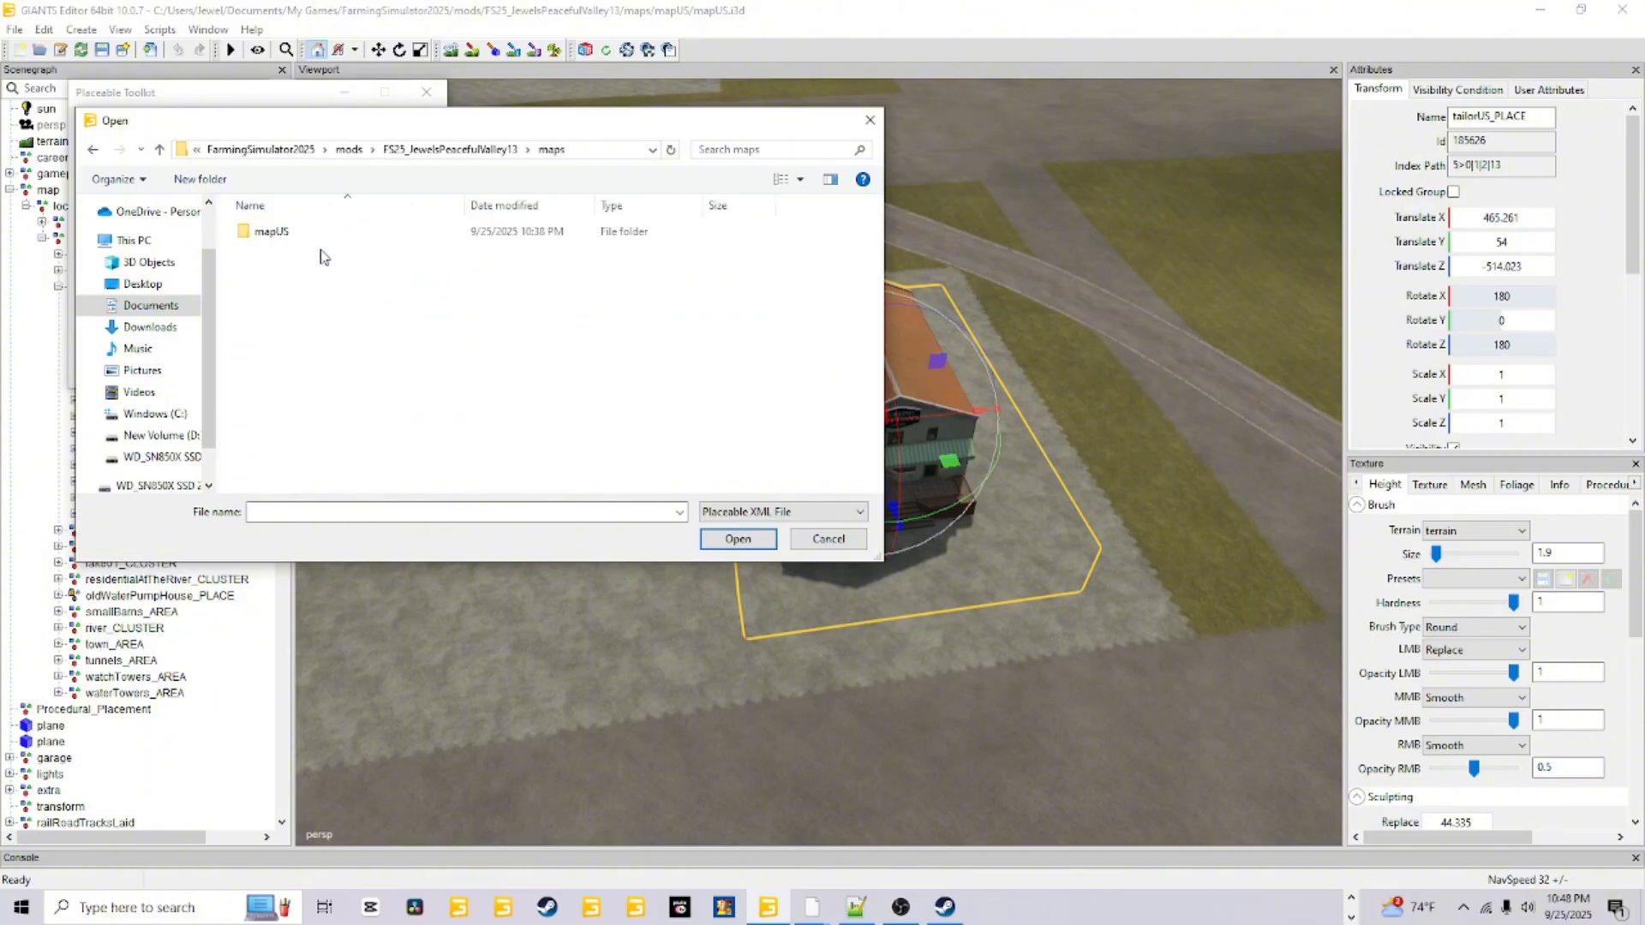
double_click(343, 233)
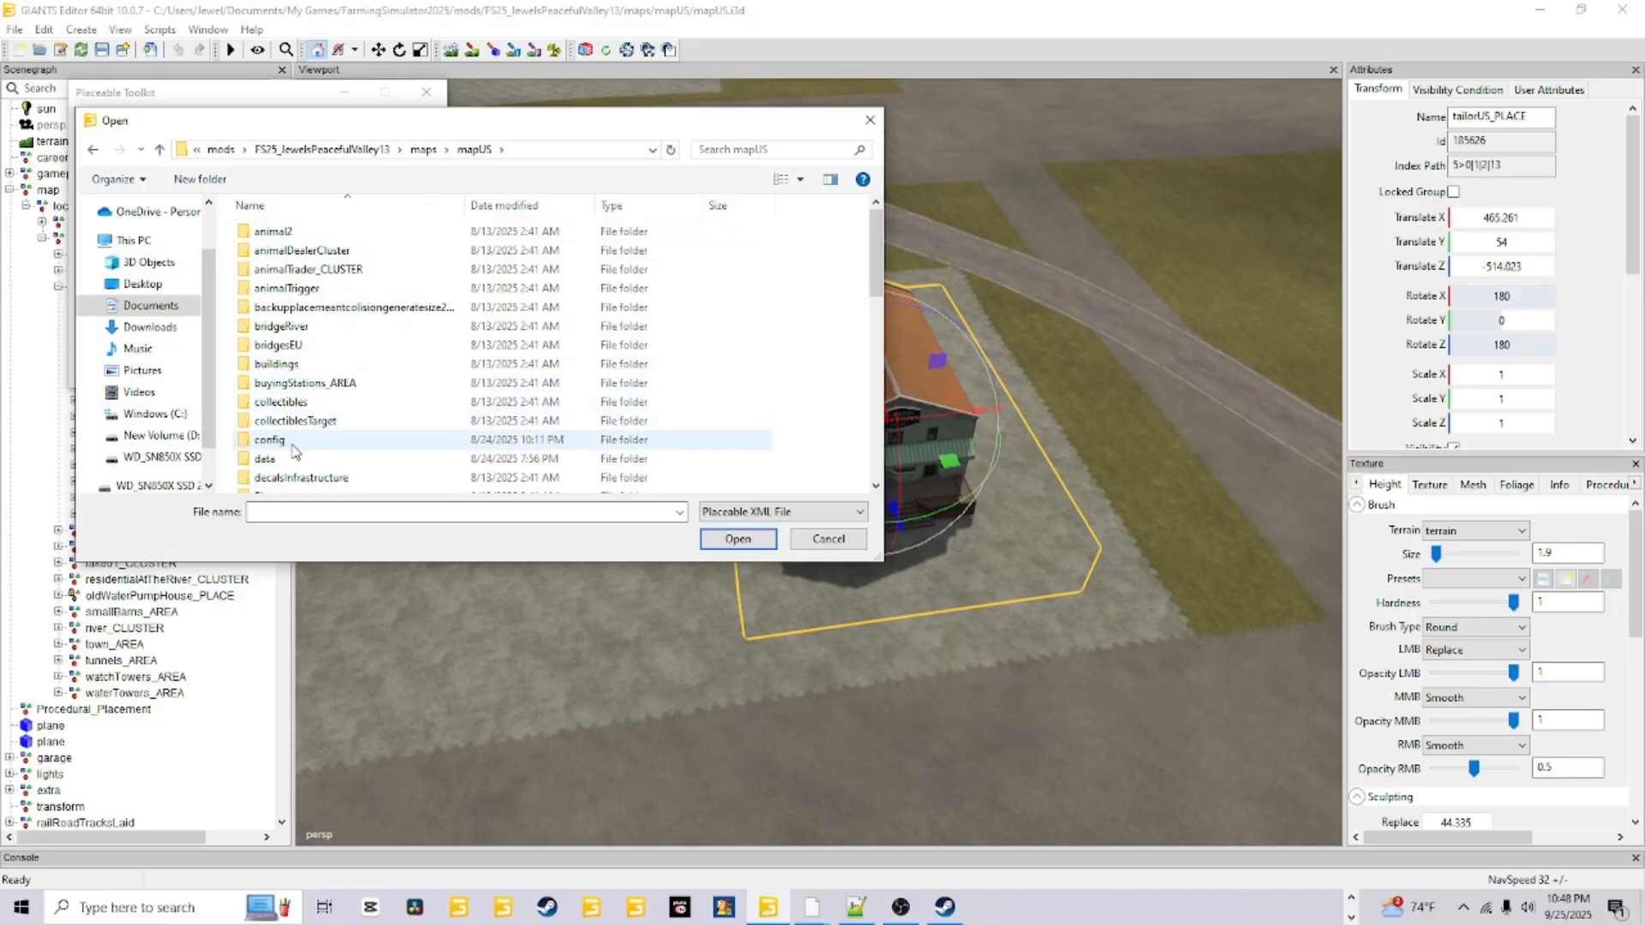
double_click(293, 444)
click(323, 310)
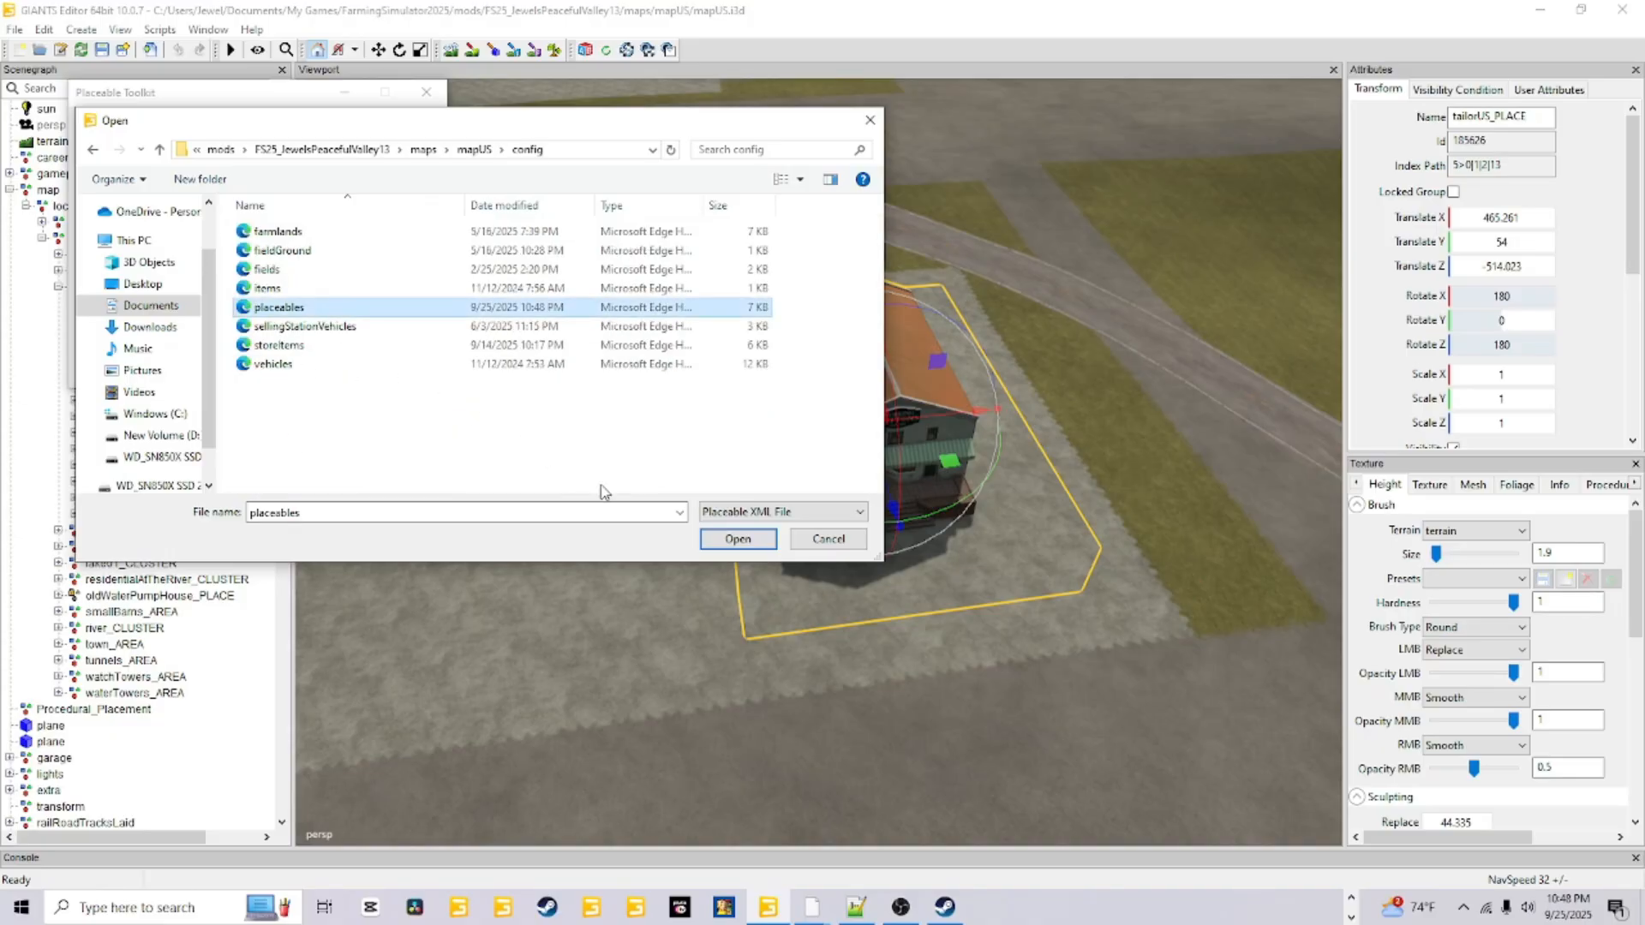
click(748, 541)
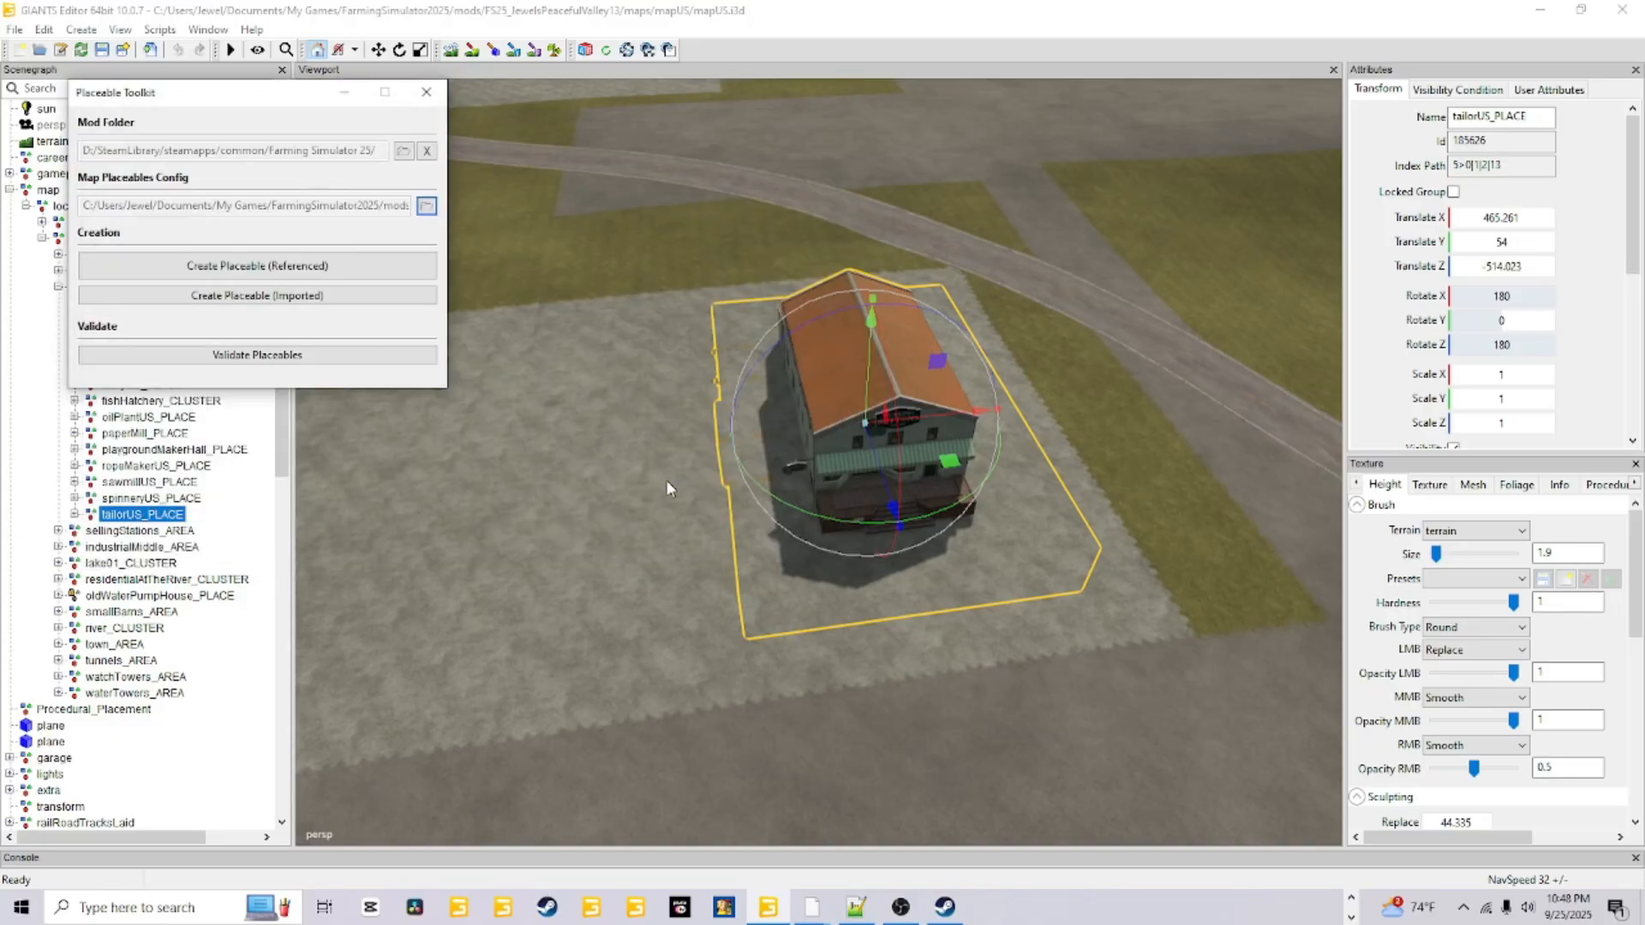
Validate the map's placeables and decline adding each missing preplaced placeable until the prompt for preplaced_tailorUS
click(274, 358)
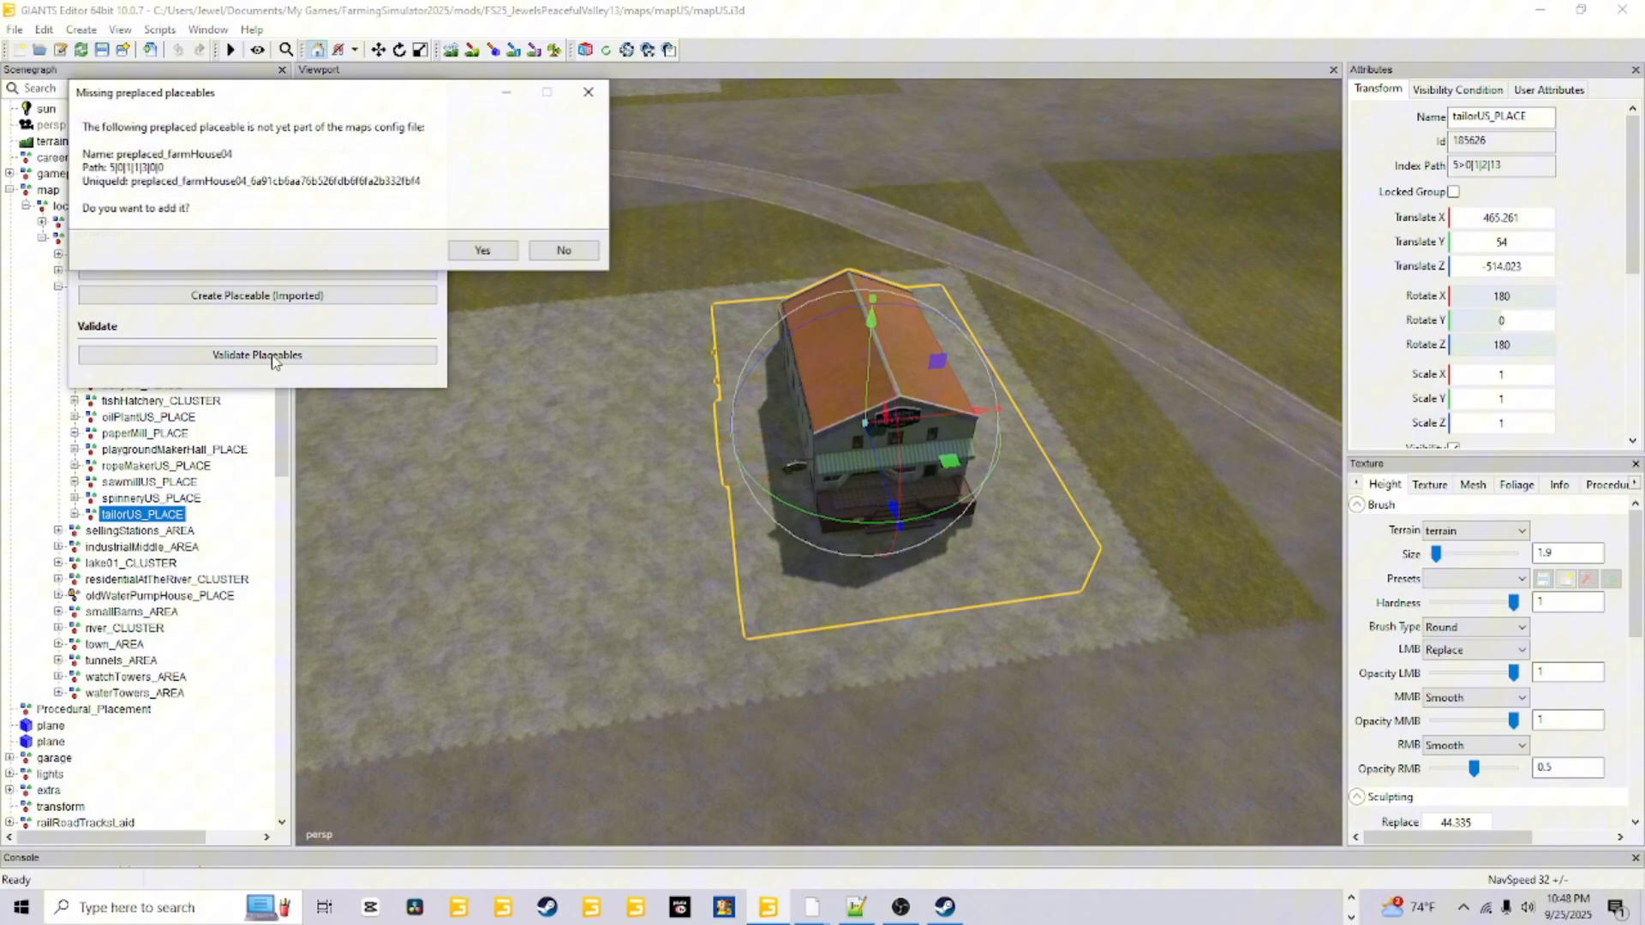
click(564, 251)
click(564, 251)
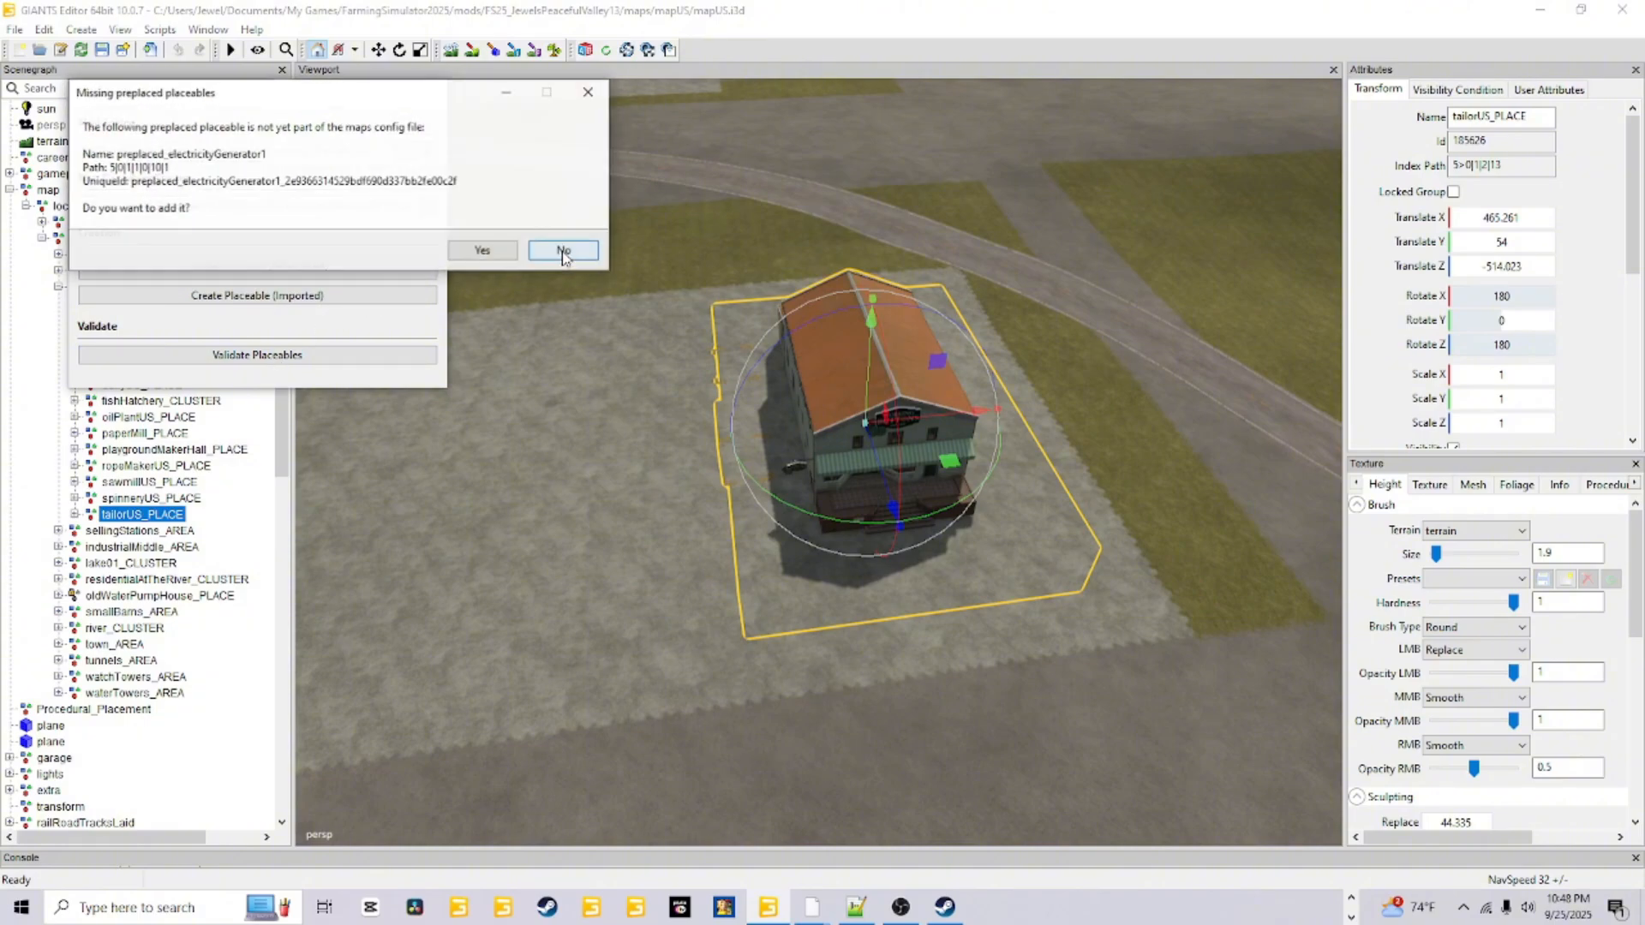
click(564, 253)
click(564, 253)
click(563, 253)
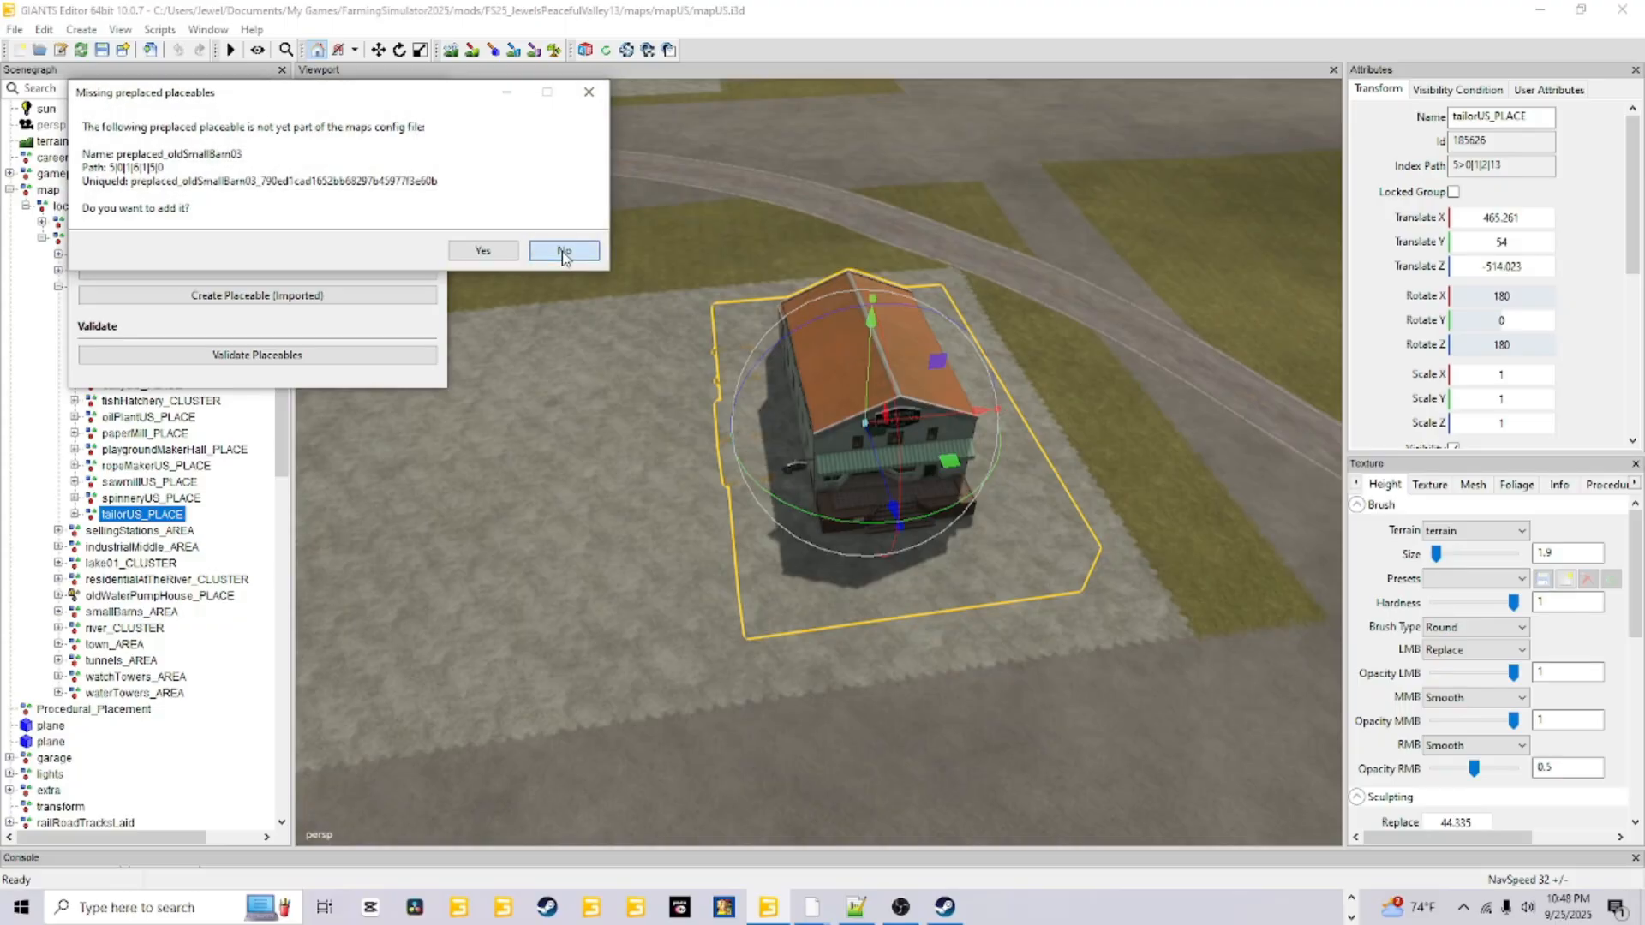
click(564, 253)
click(562, 251)
click(562, 251)
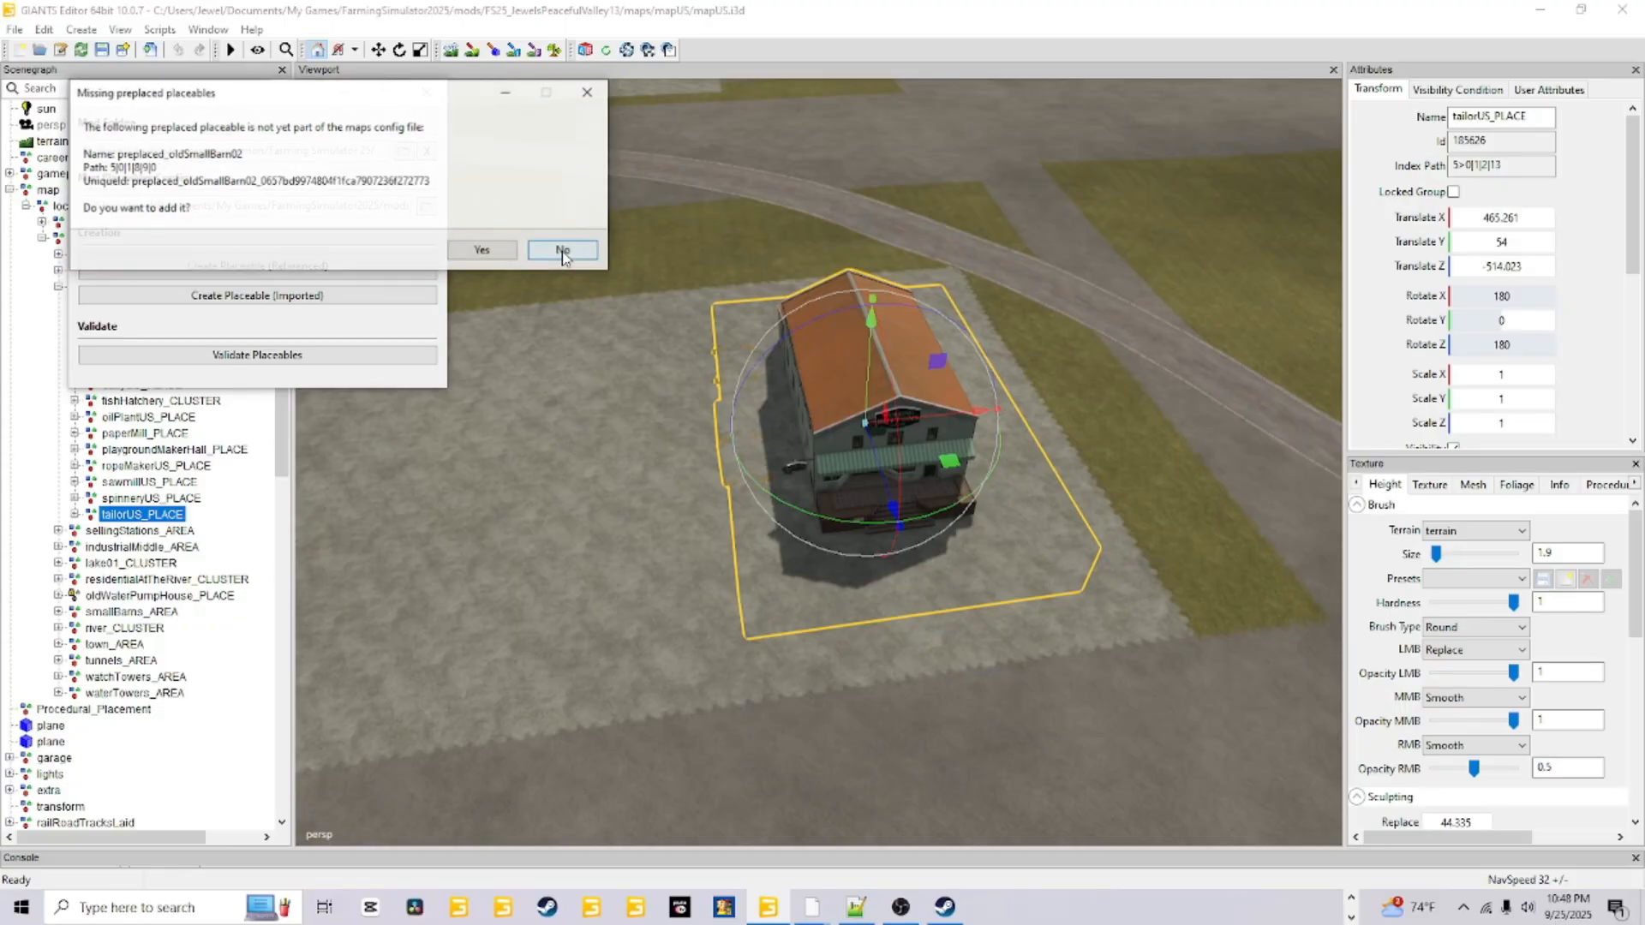
click(562, 251)
click(562, 251)
click(562, 251)
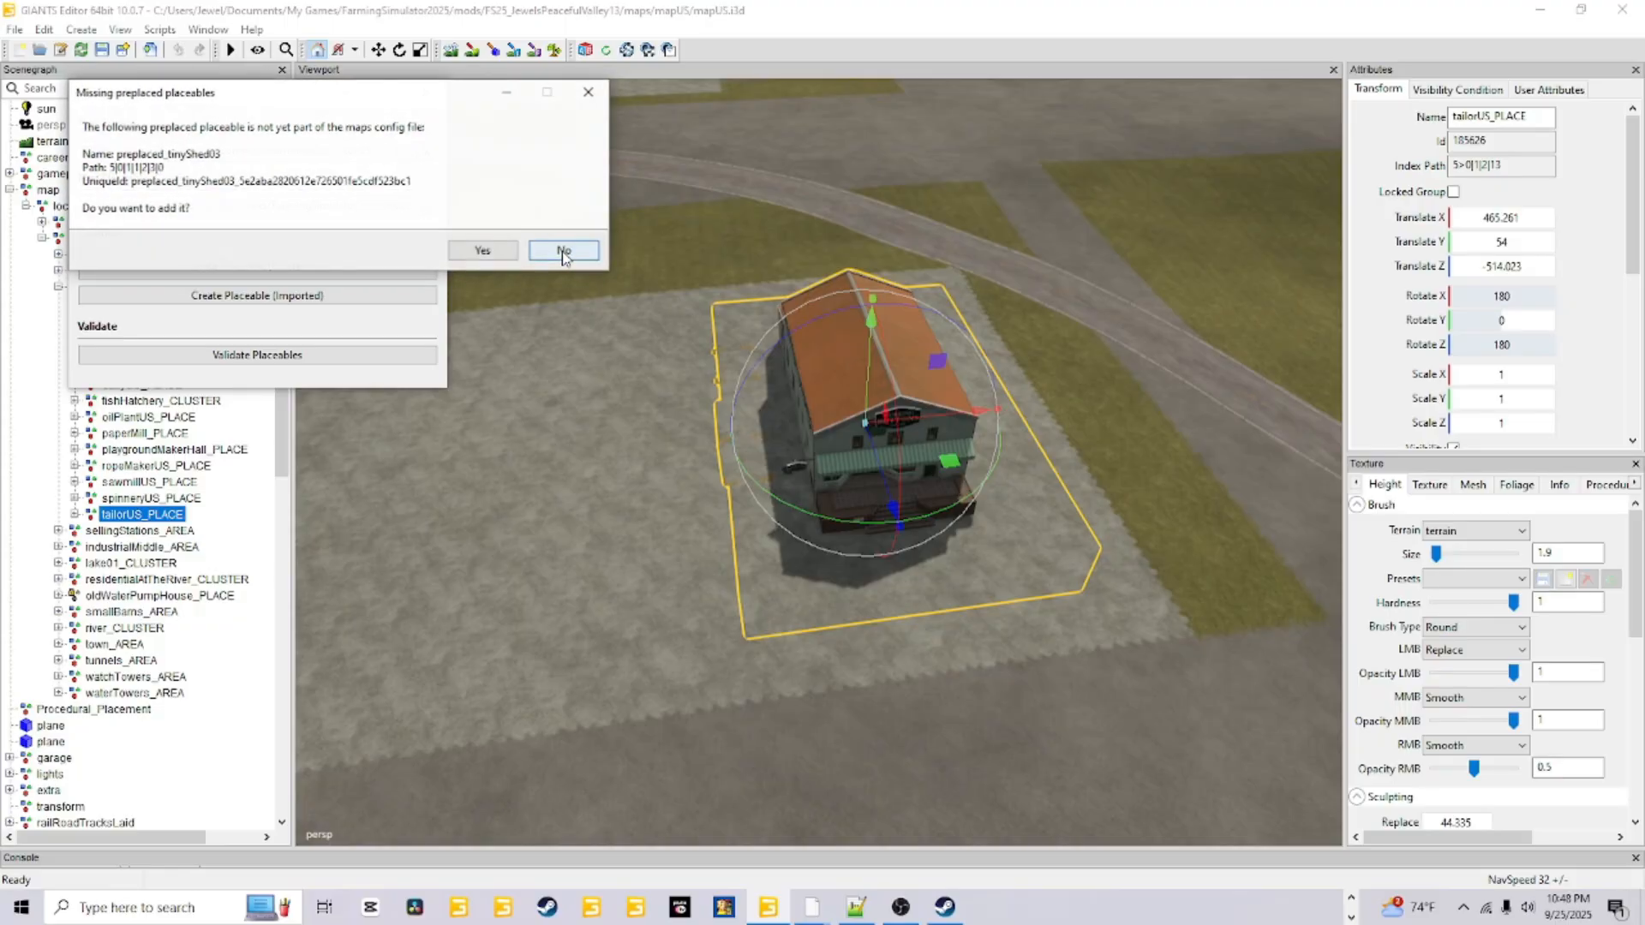
click(562, 251)
click(563, 251)
click(563, 251)
click(563, 251)
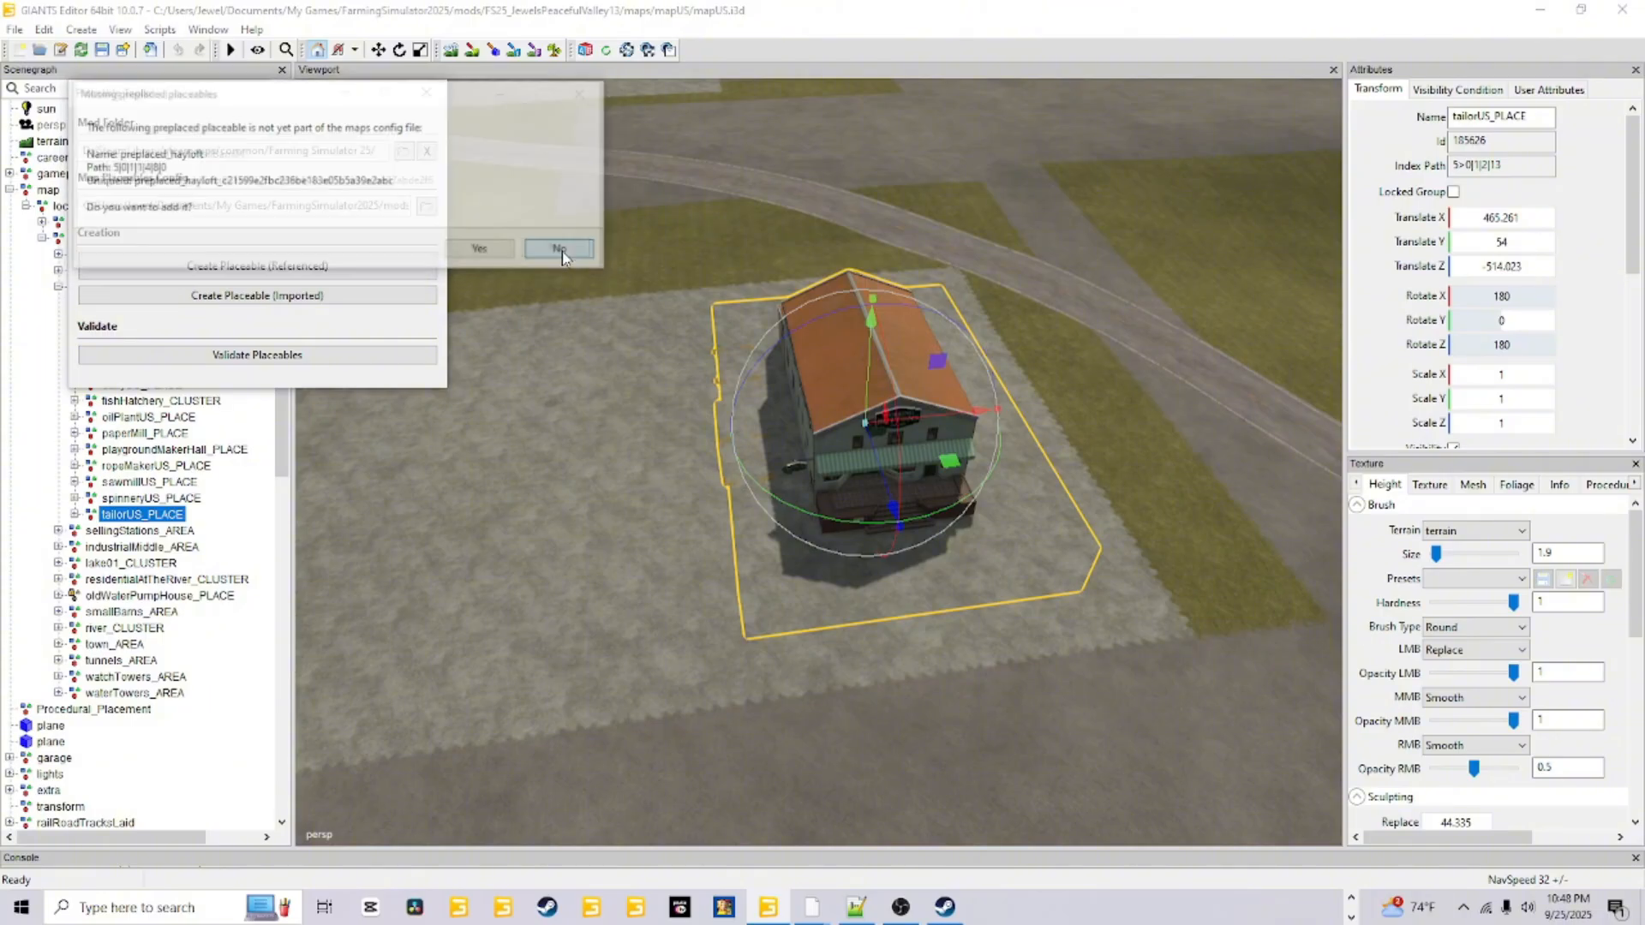
click(563, 251)
click(563, 251)
click(563, 251)
click(562, 251)
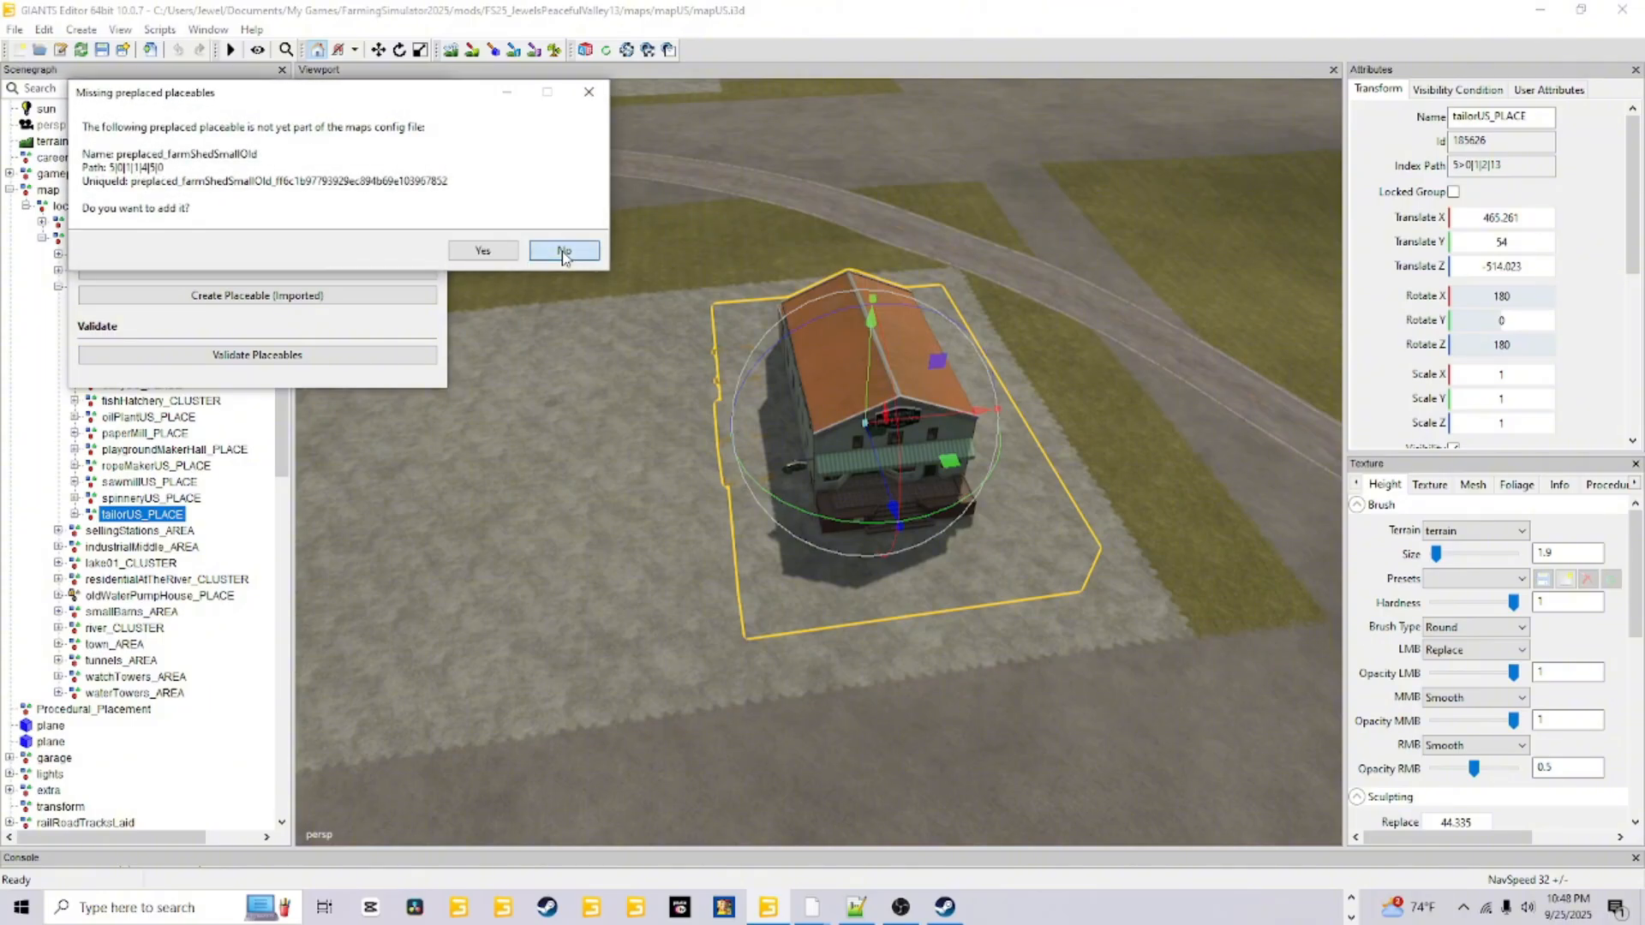
click(563, 251)
click(563, 251)
click(563, 251)
click(563, 251)
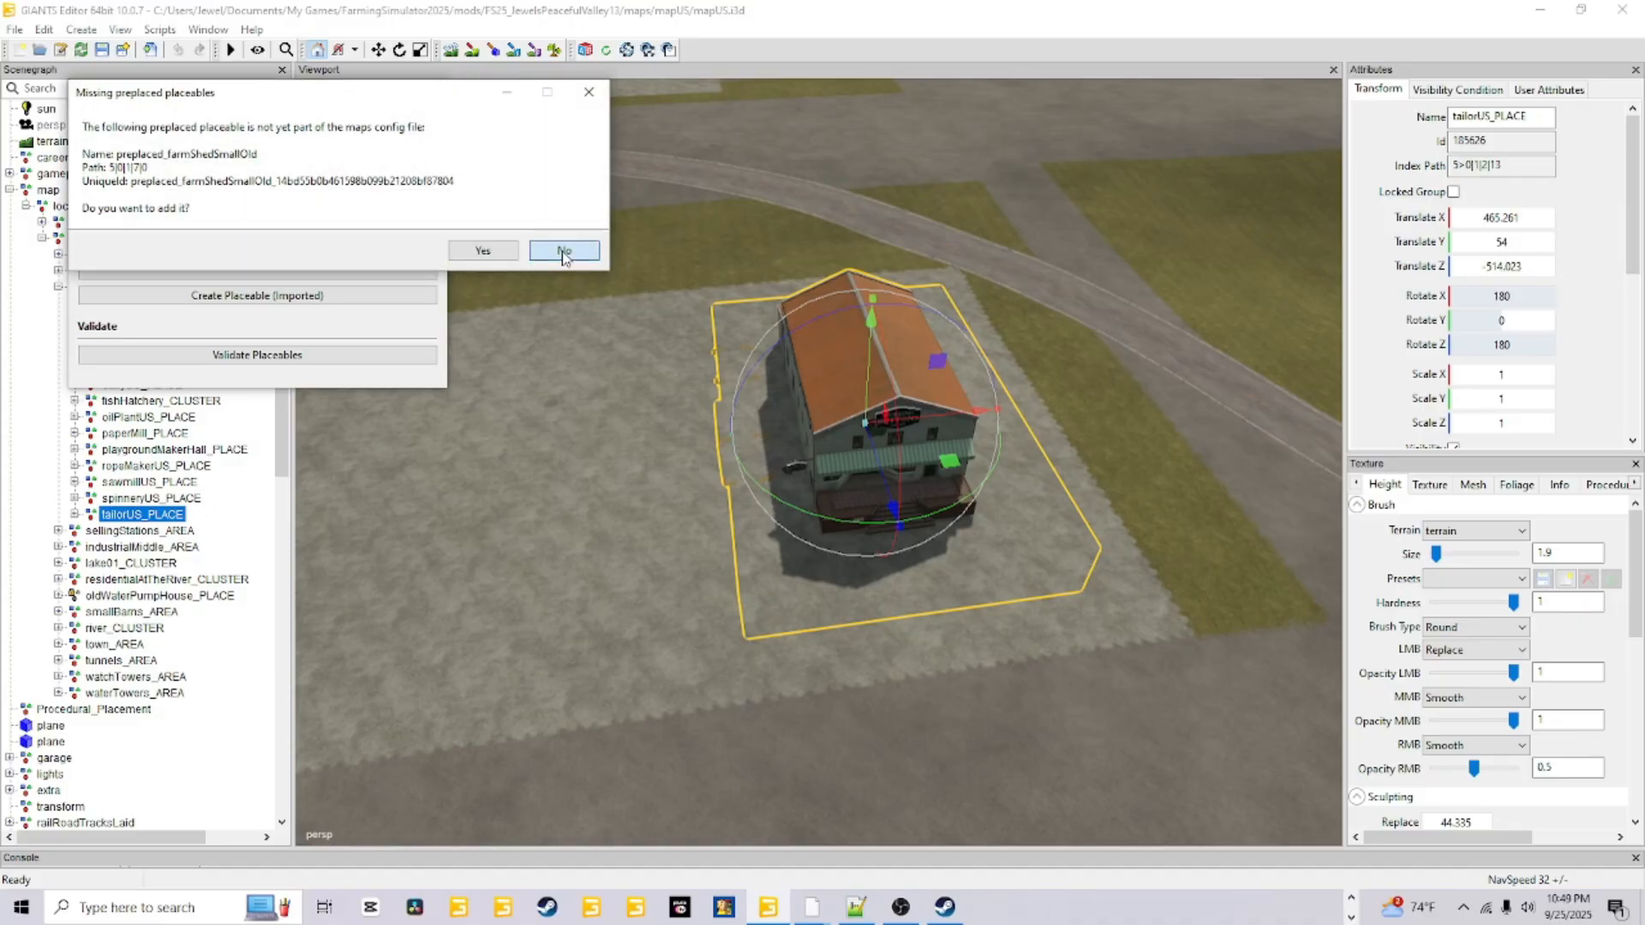
click(563, 251)
click(563, 251)
click(563, 251)
click(562, 251)
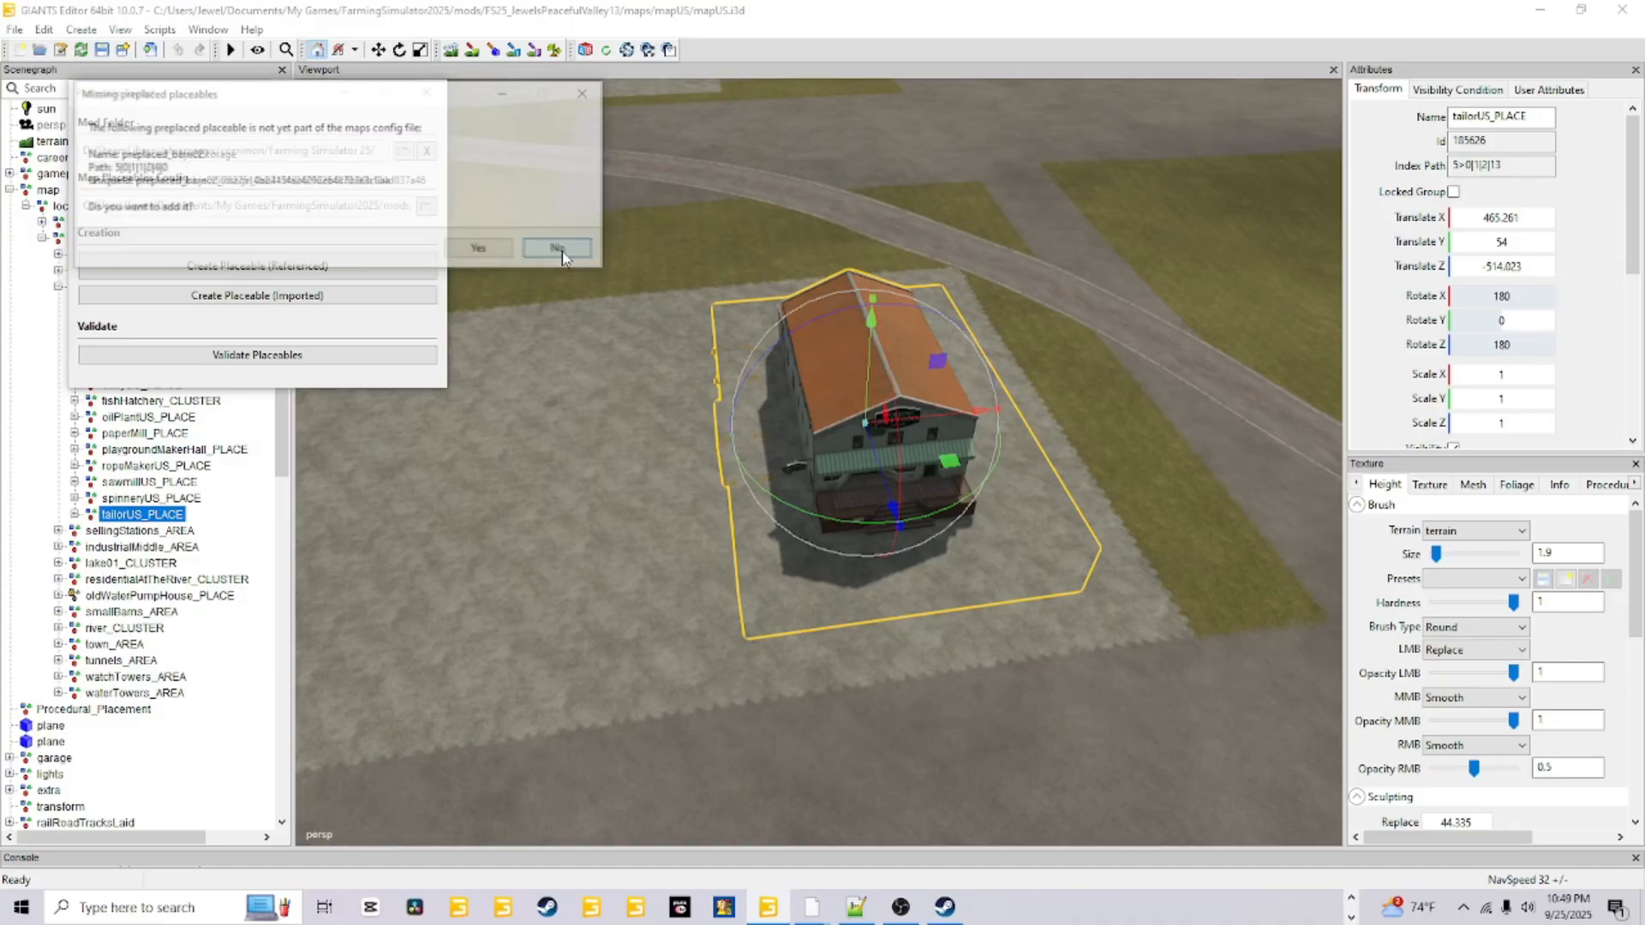
click(563, 251)
click(563, 251)
click(563, 251)
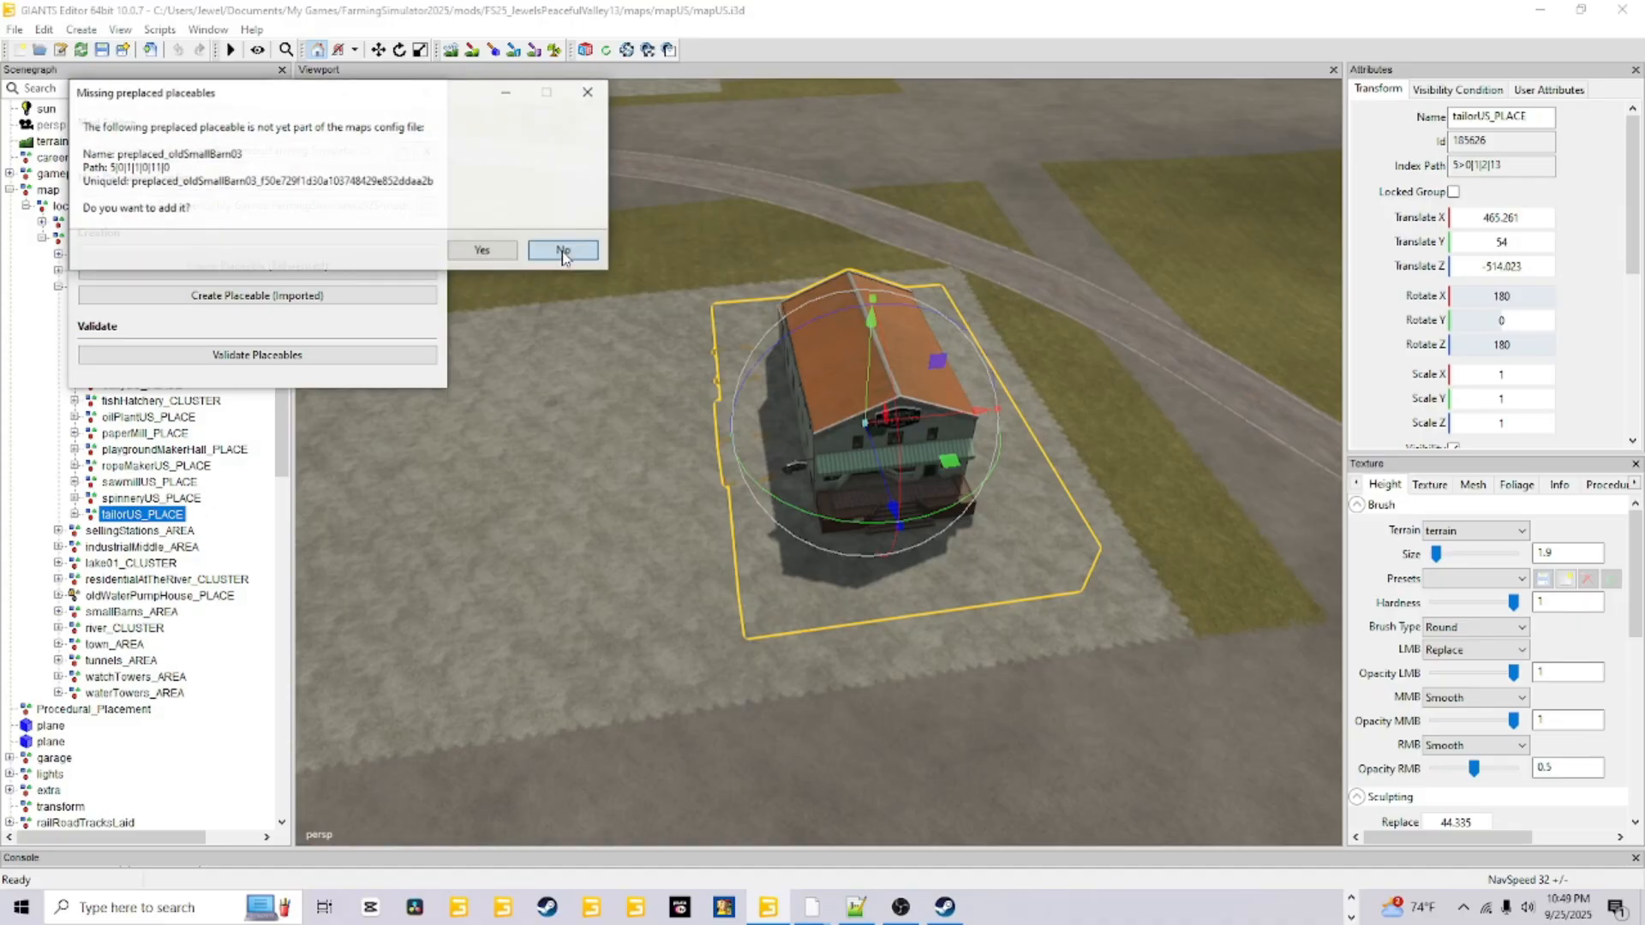
click(563, 251)
click(562, 252)
click(563, 251)
click(563, 251)
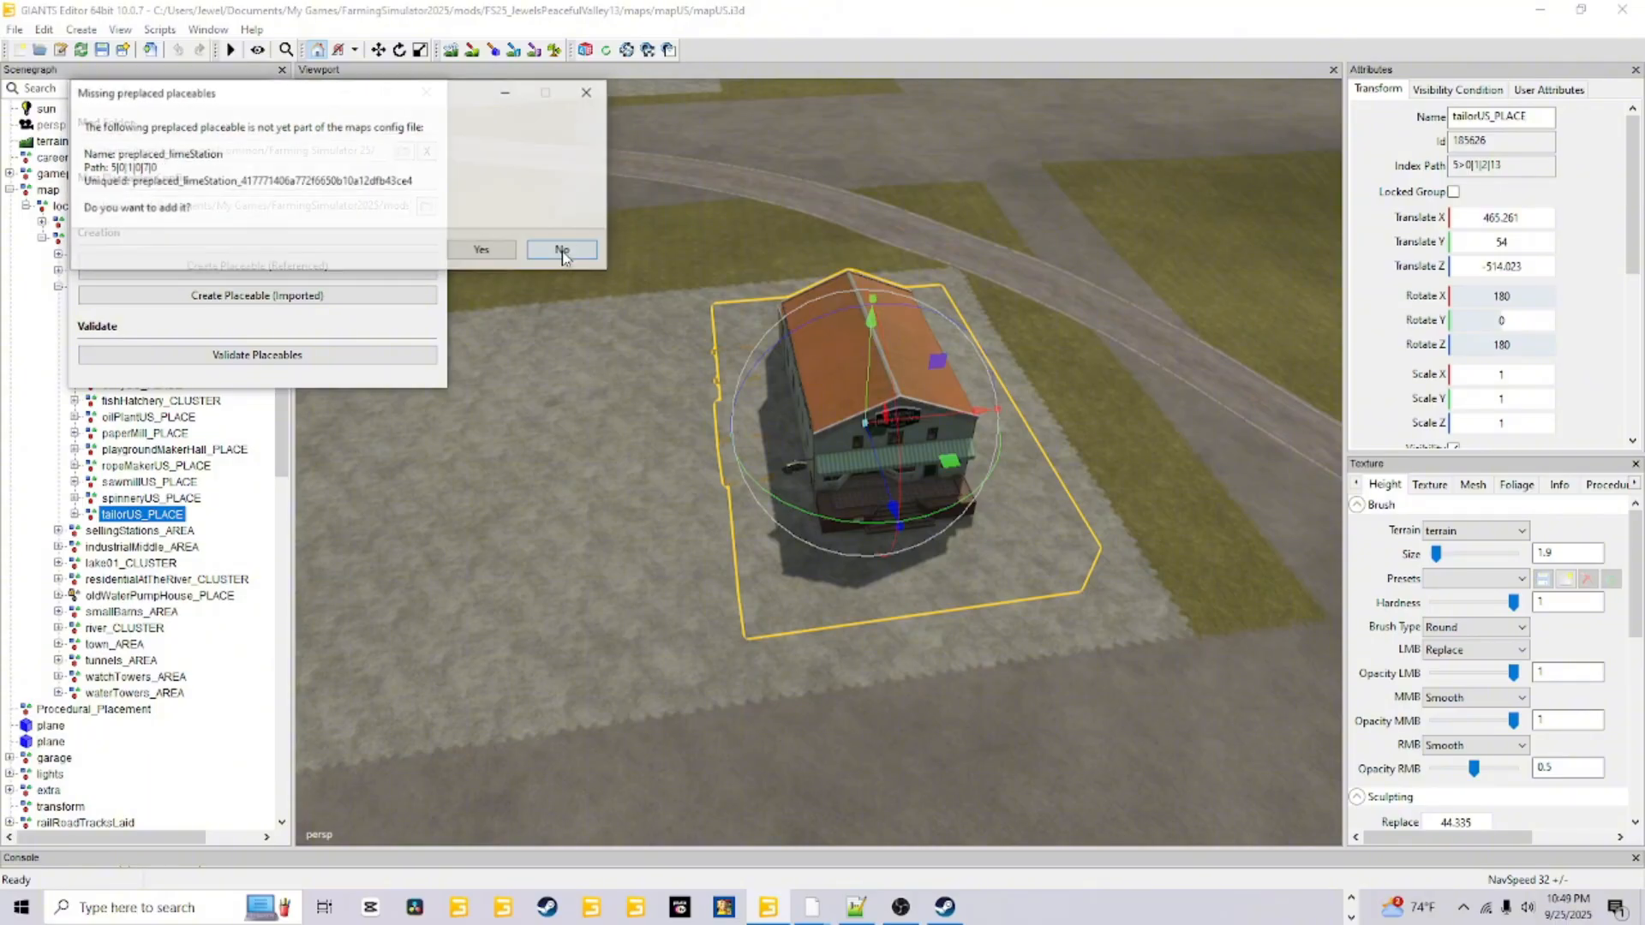
click(563, 251)
click(563, 251)
click(563, 251)
click(563, 251)
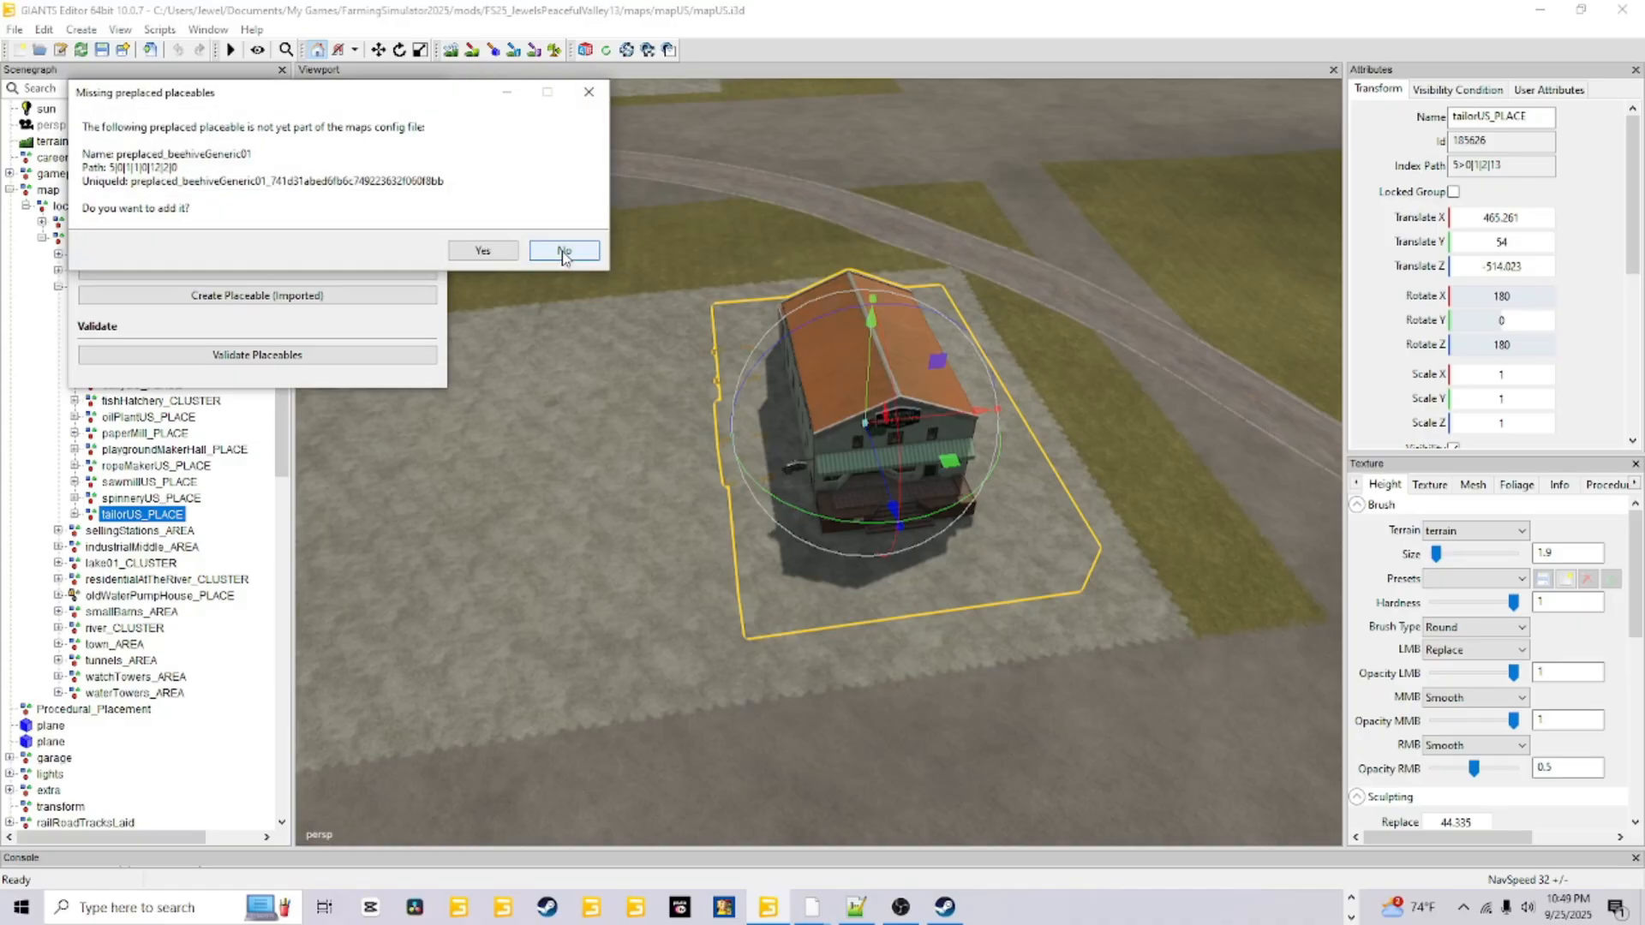
click(563, 251)
click(563, 251)
click(563, 251)
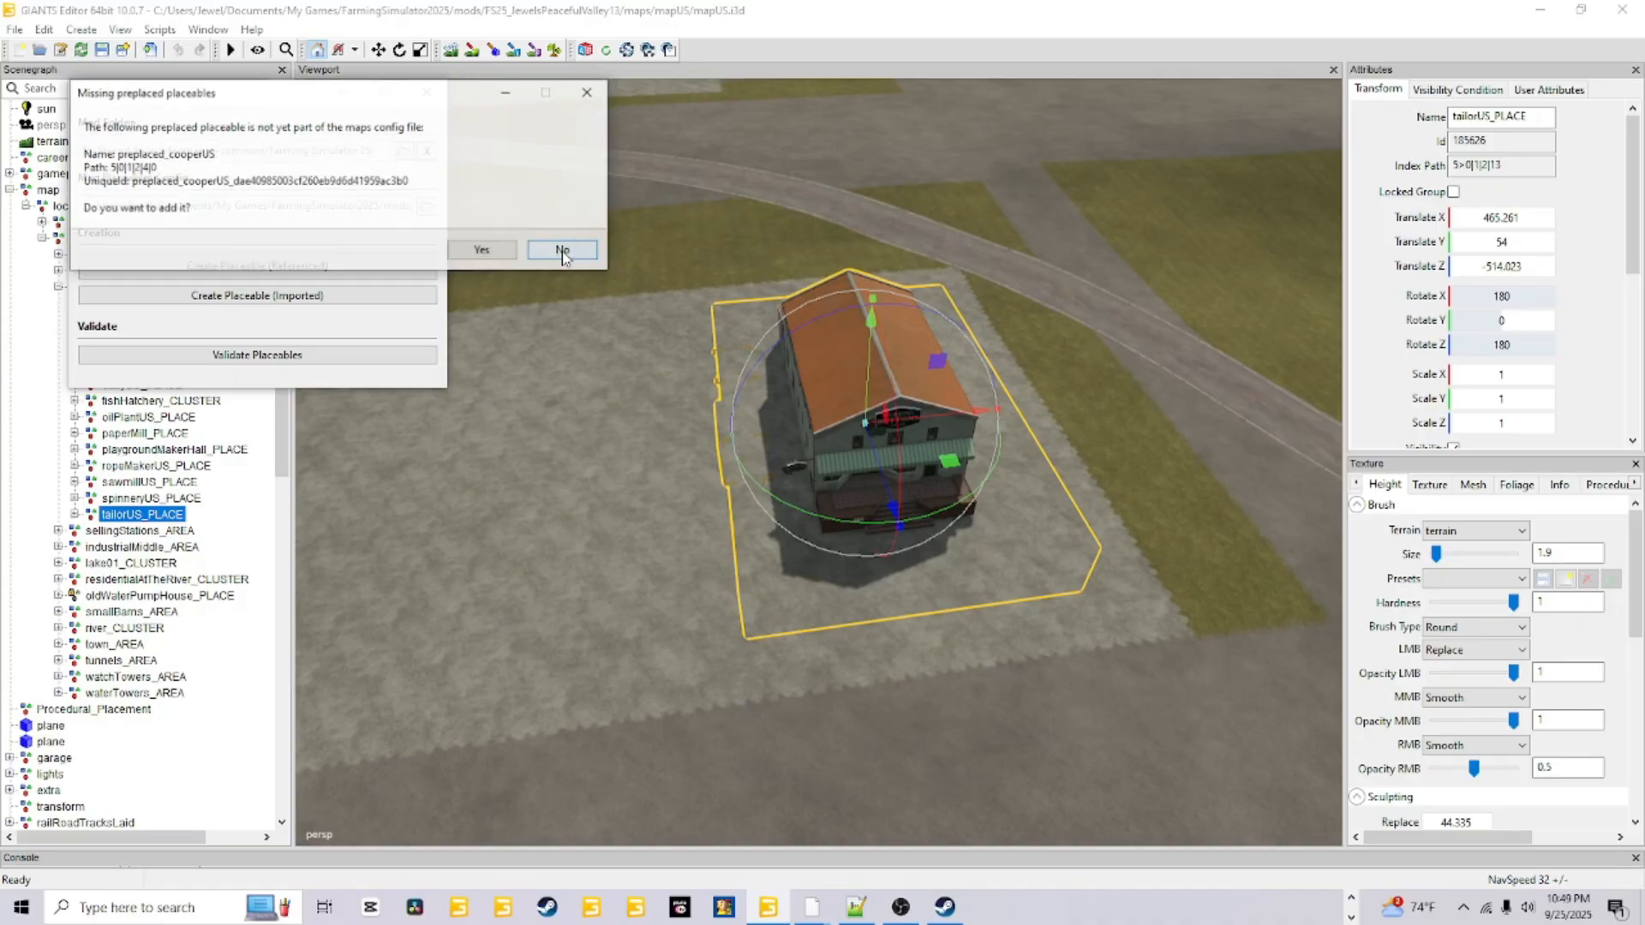
click(562, 251)
click(563, 251)
click(563, 251)
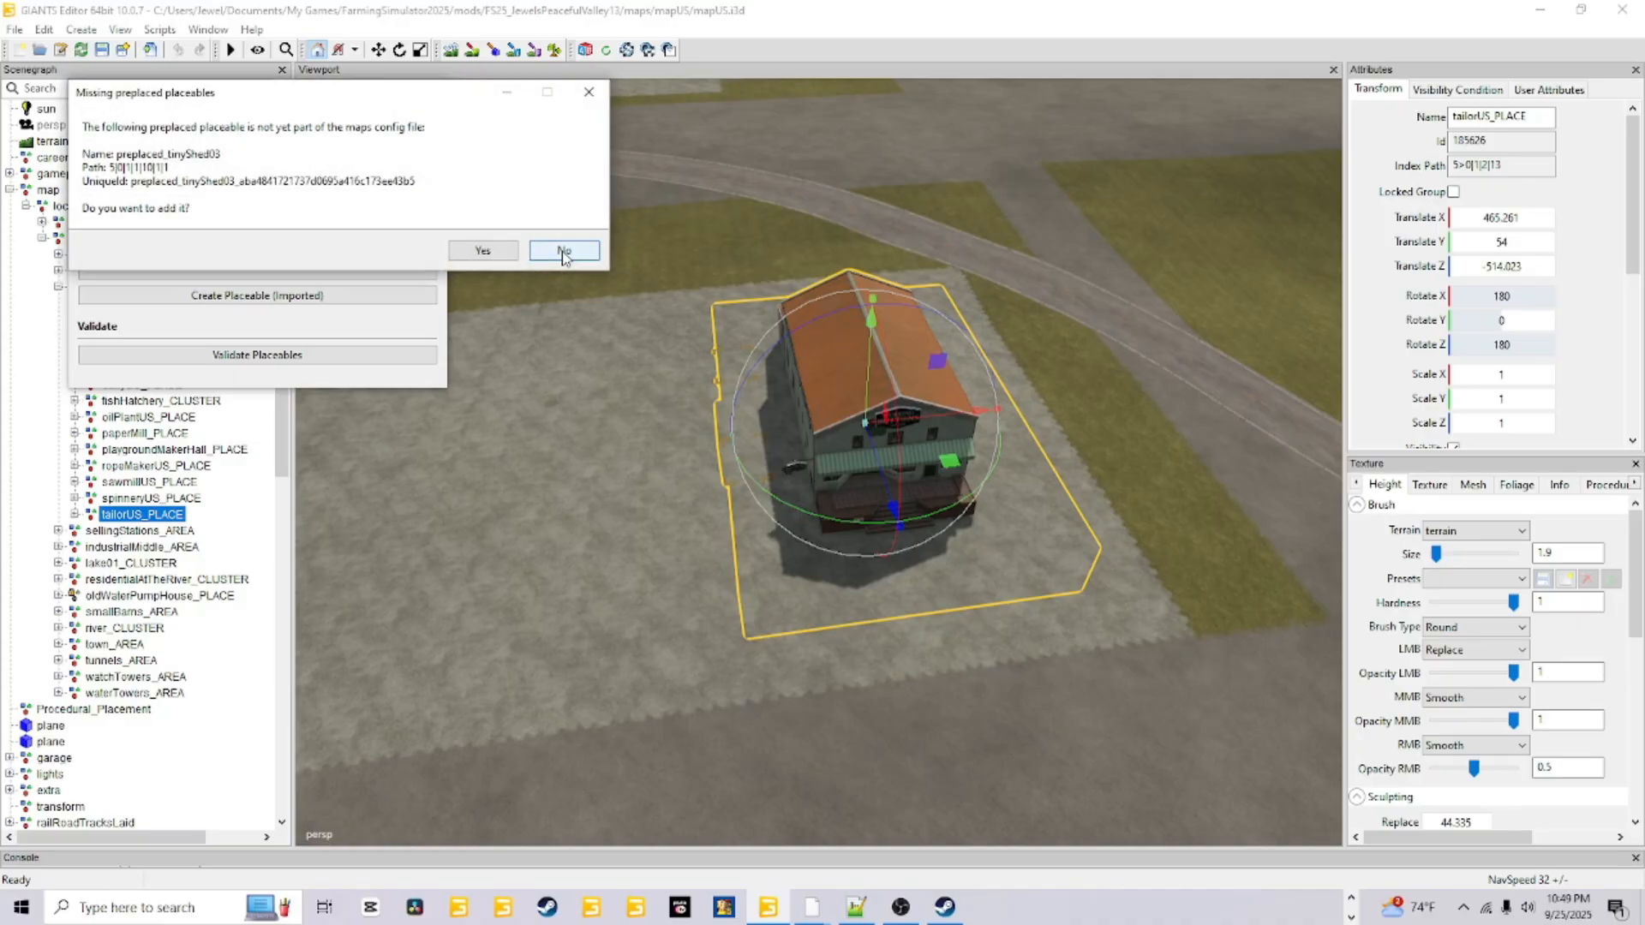
click(563, 251)
click(563, 251)
click(563, 251)
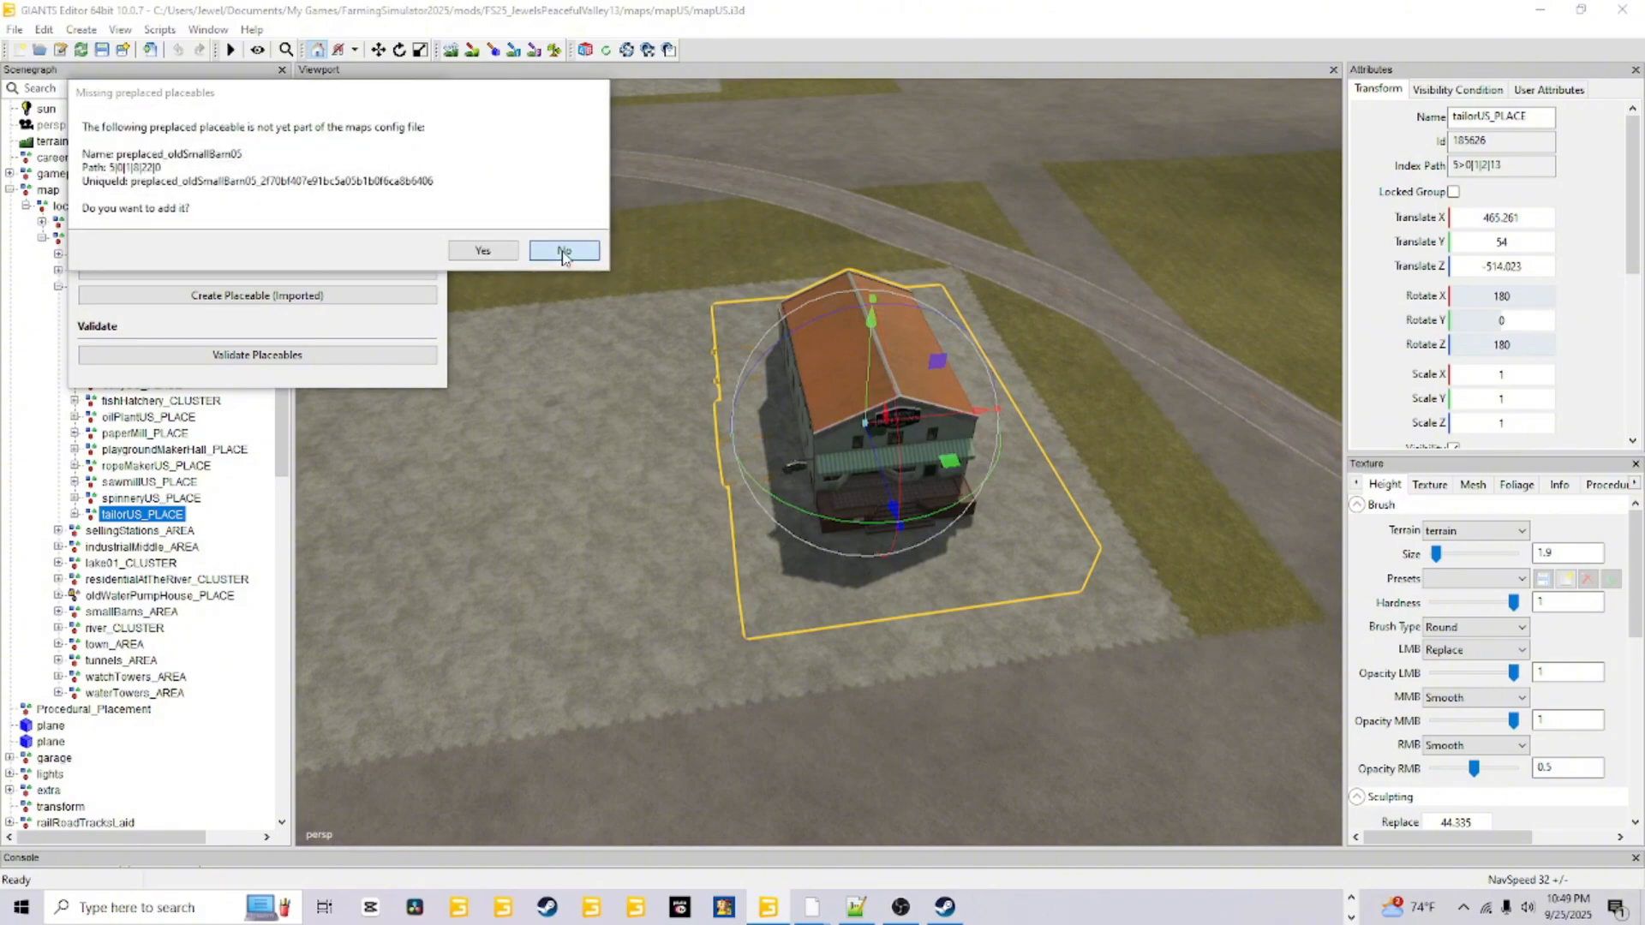
click(563, 253)
click(563, 253)
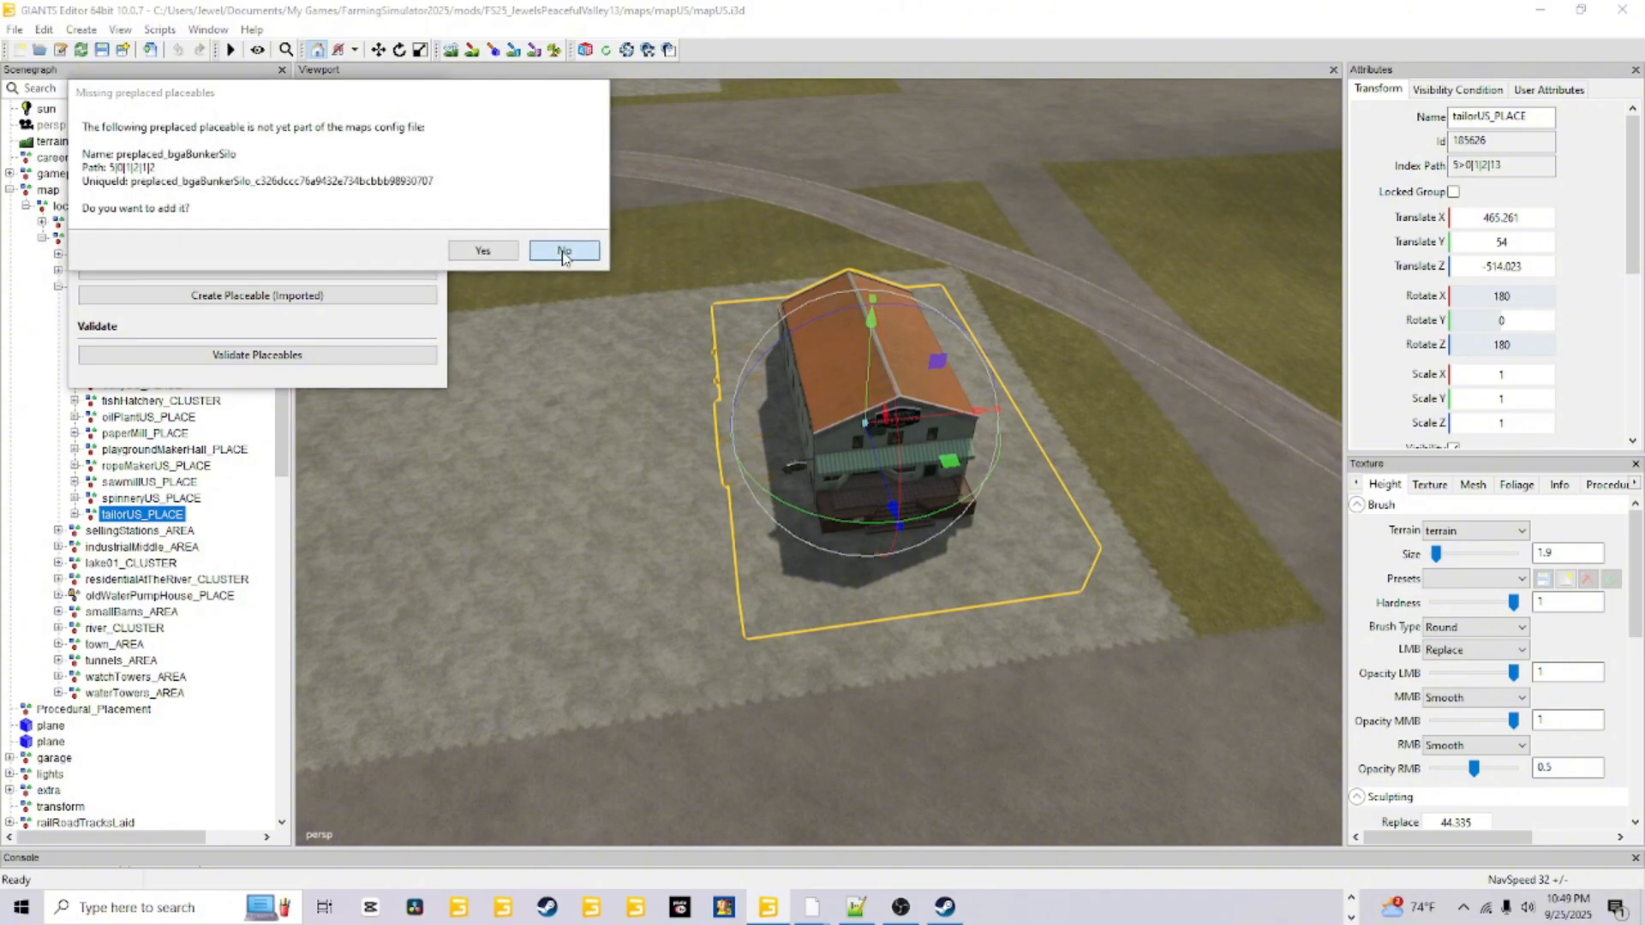
click(563, 251)
click(563, 251)
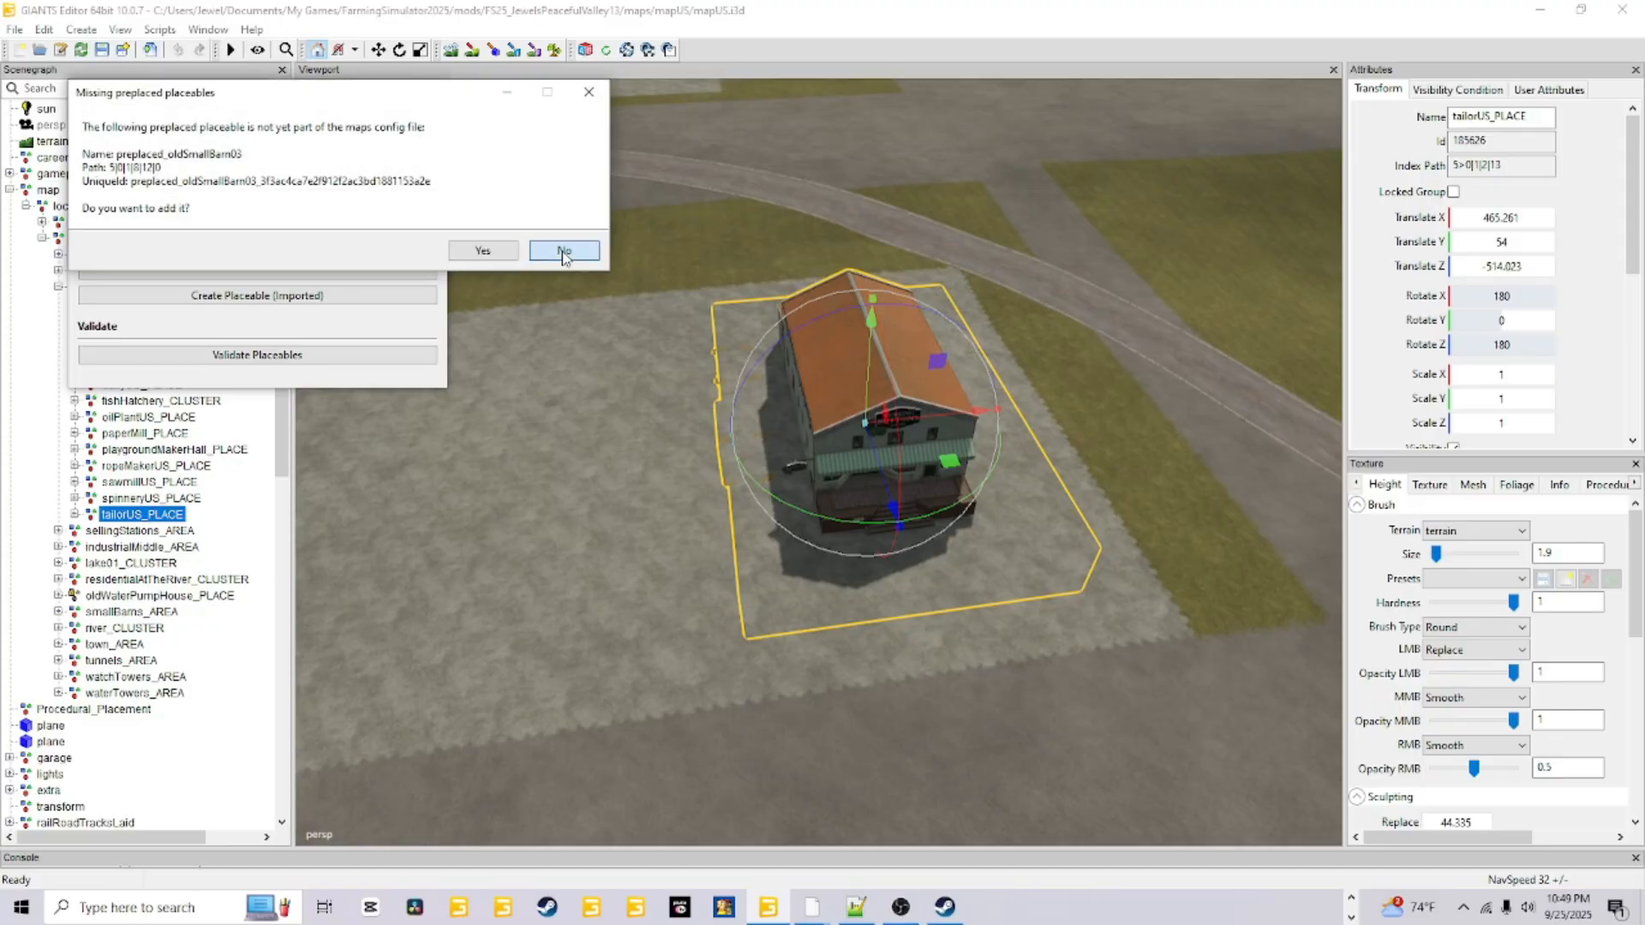
click(563, 251)
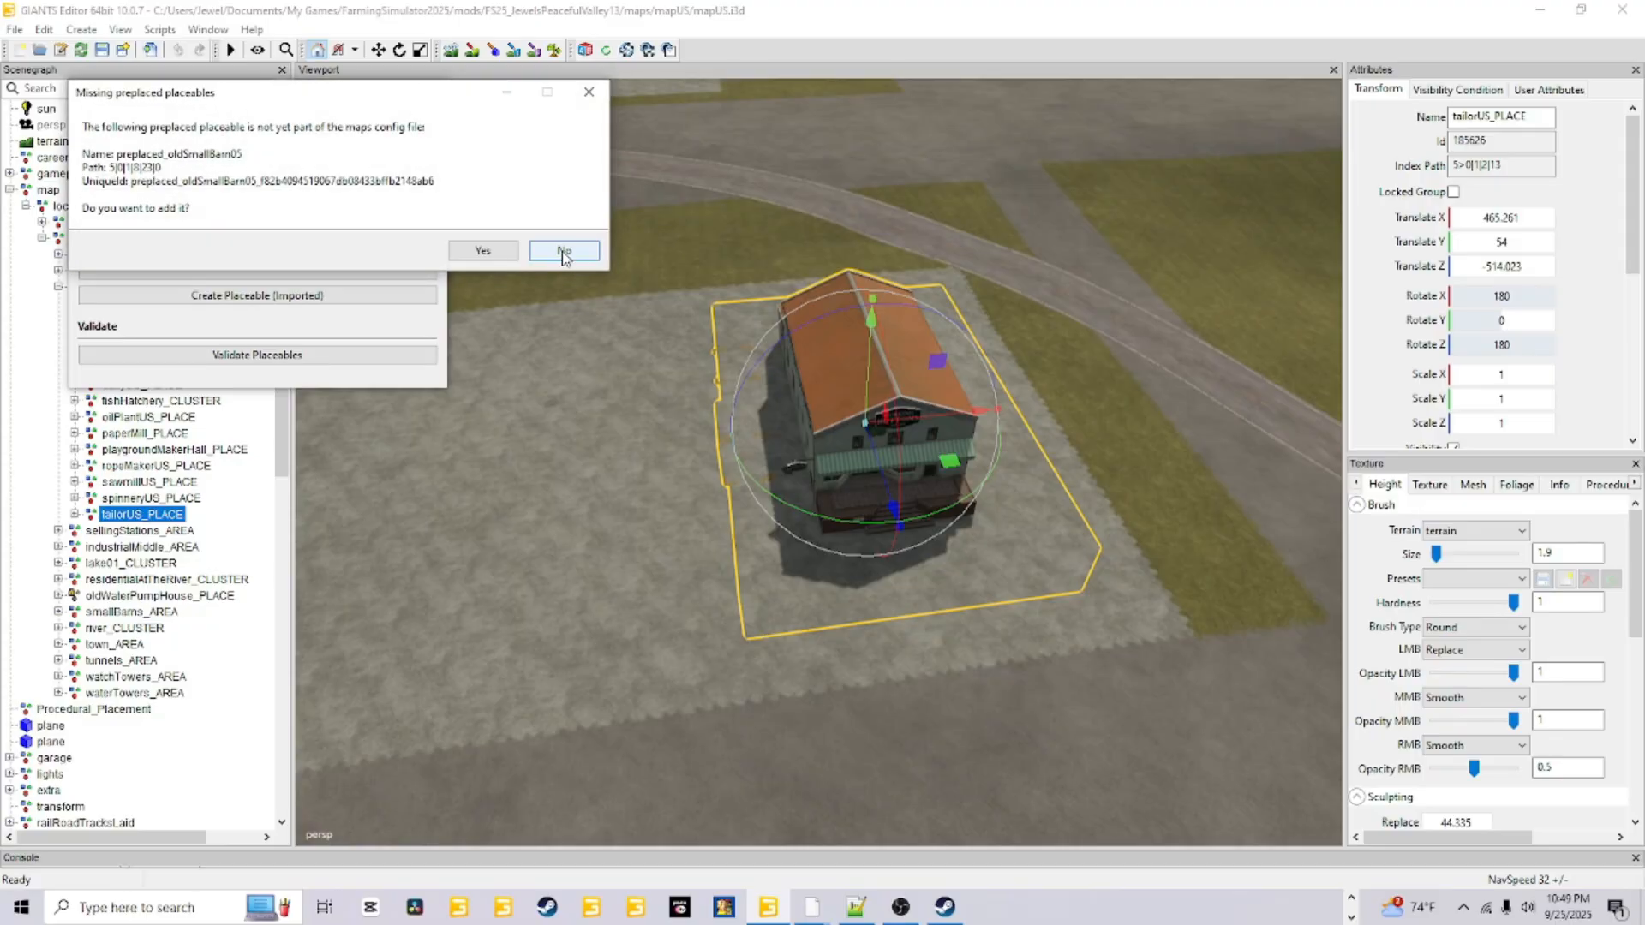
click(563, 252)
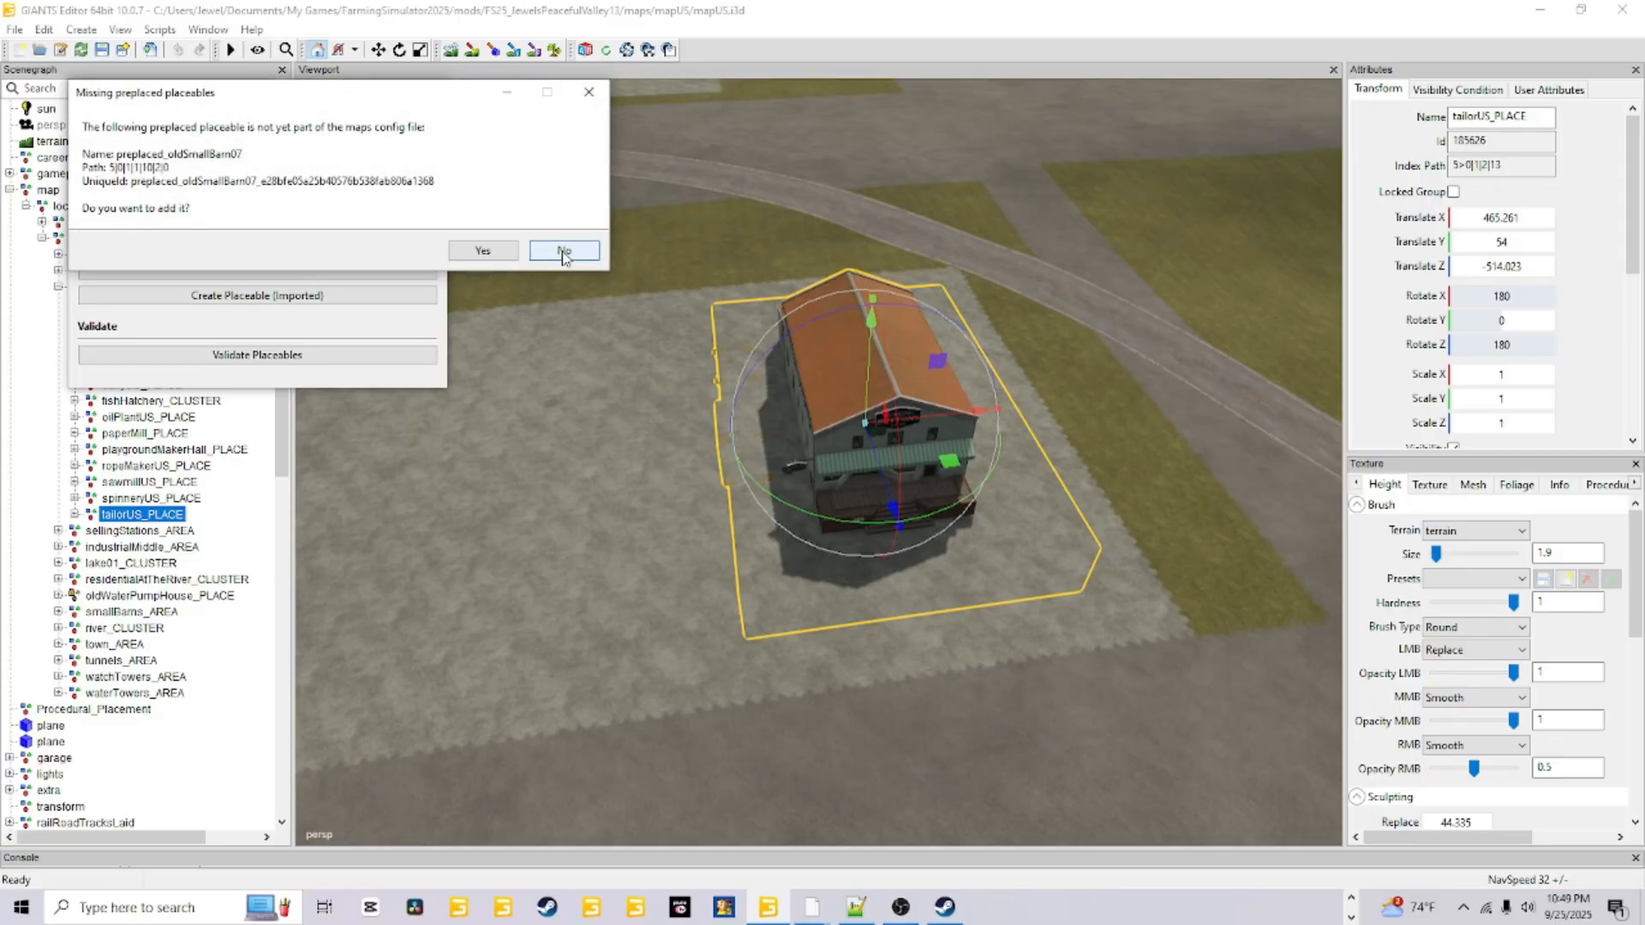
click(563, 251)
click(563, 251)
click(563, 251)
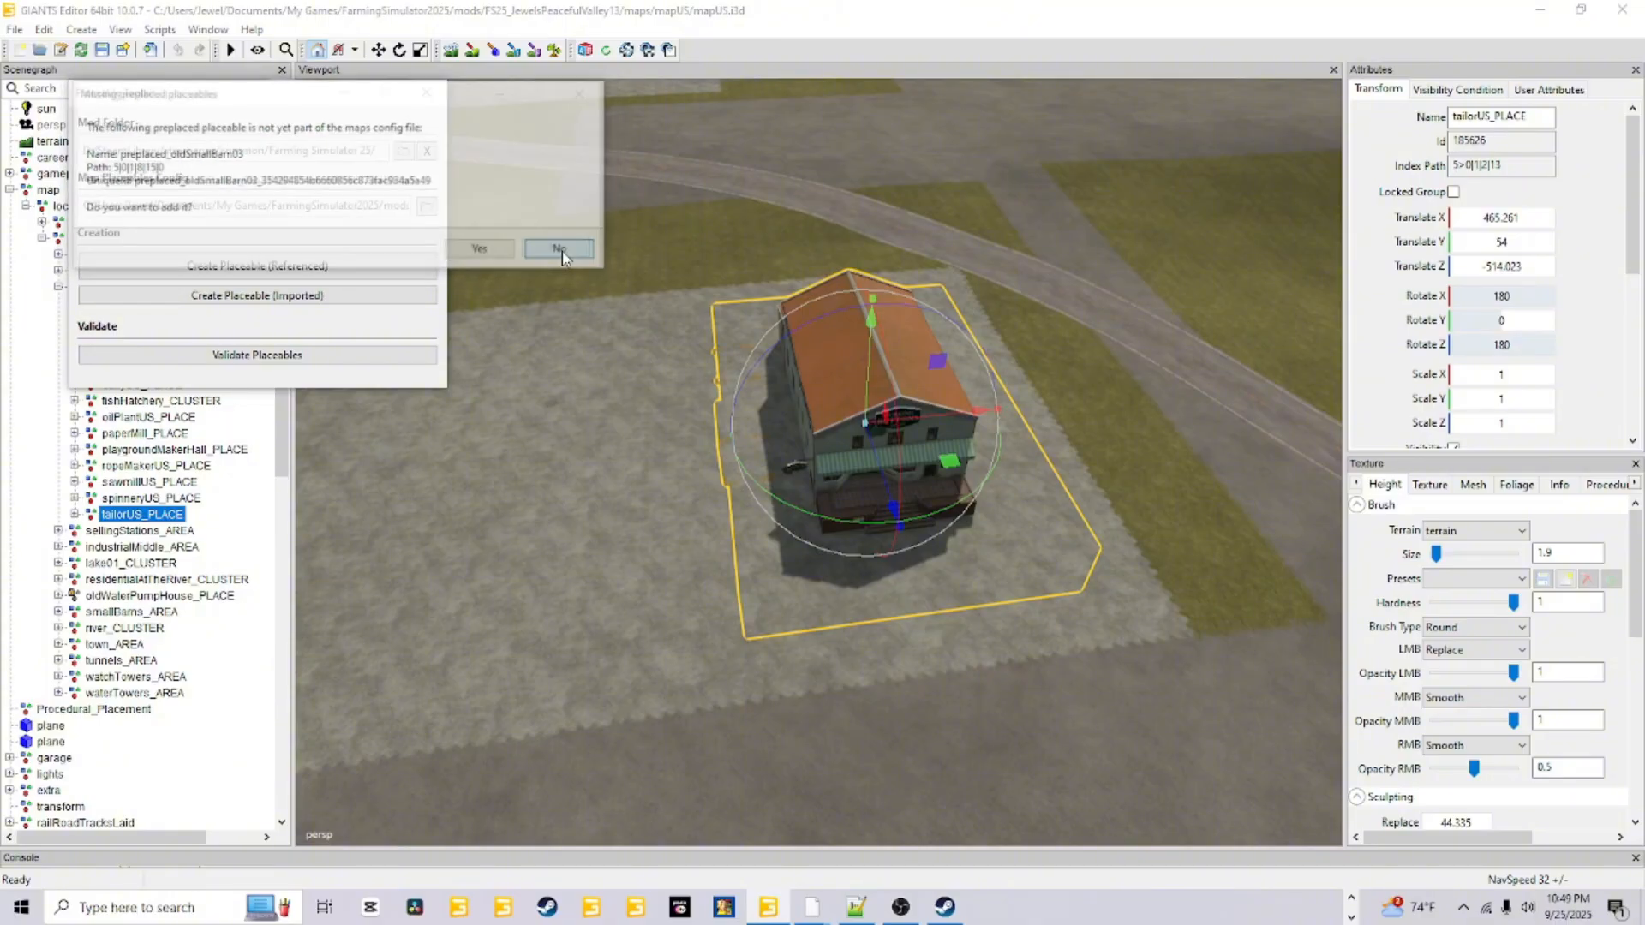
click(563, 251)
click(563, 251)
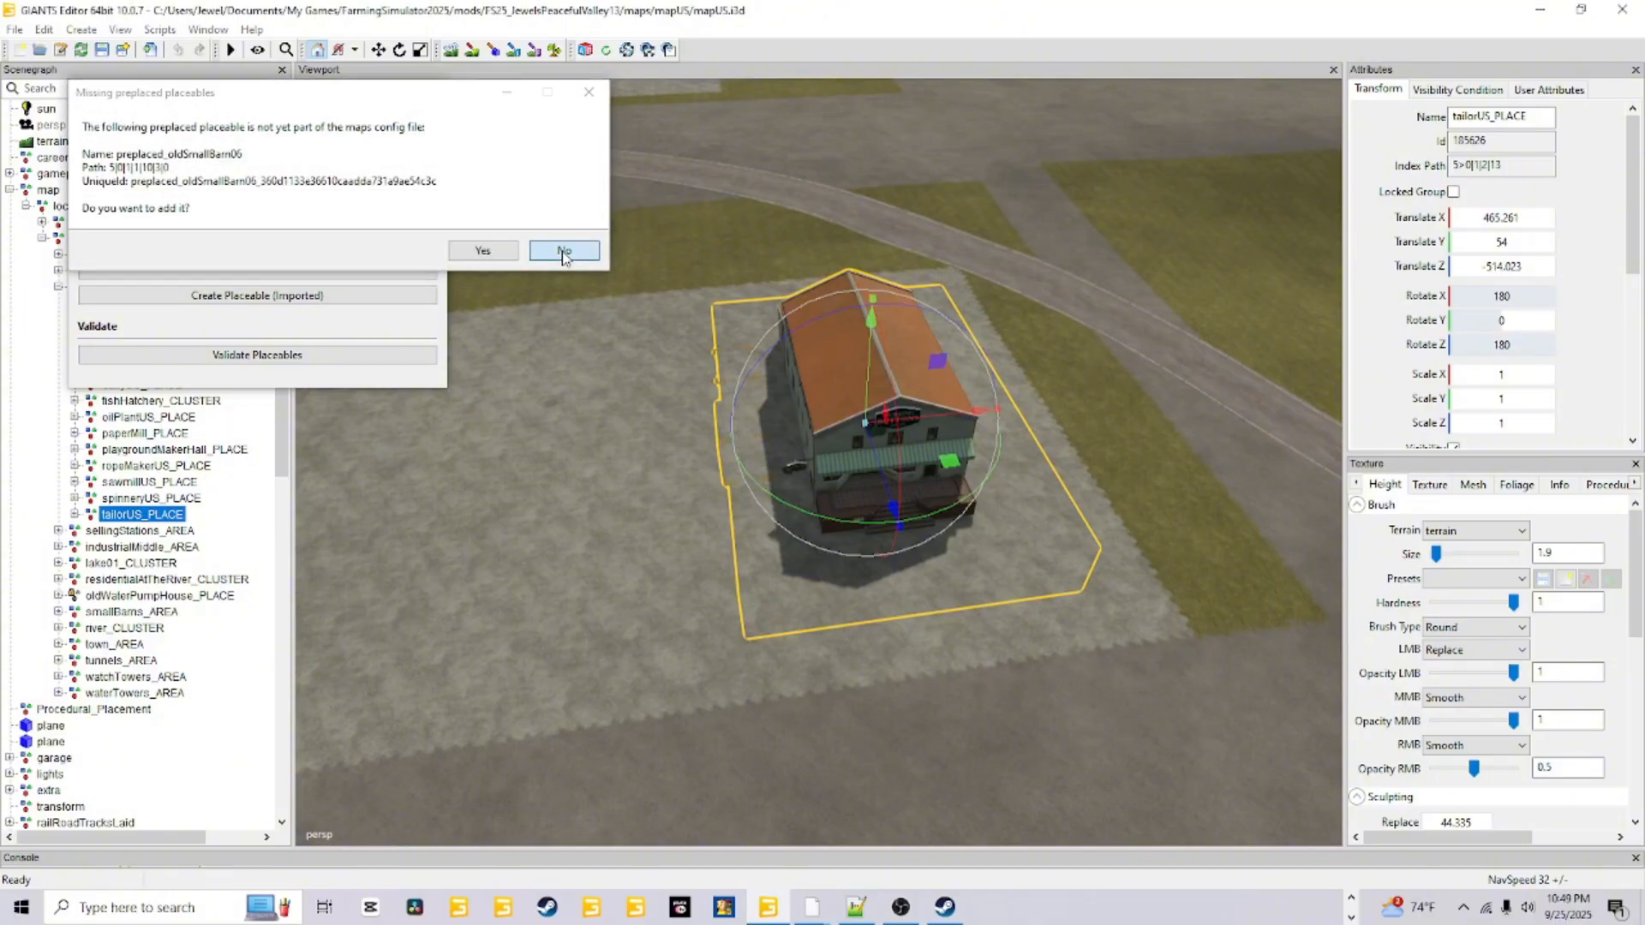
click(563, 251)
click(563, 251)
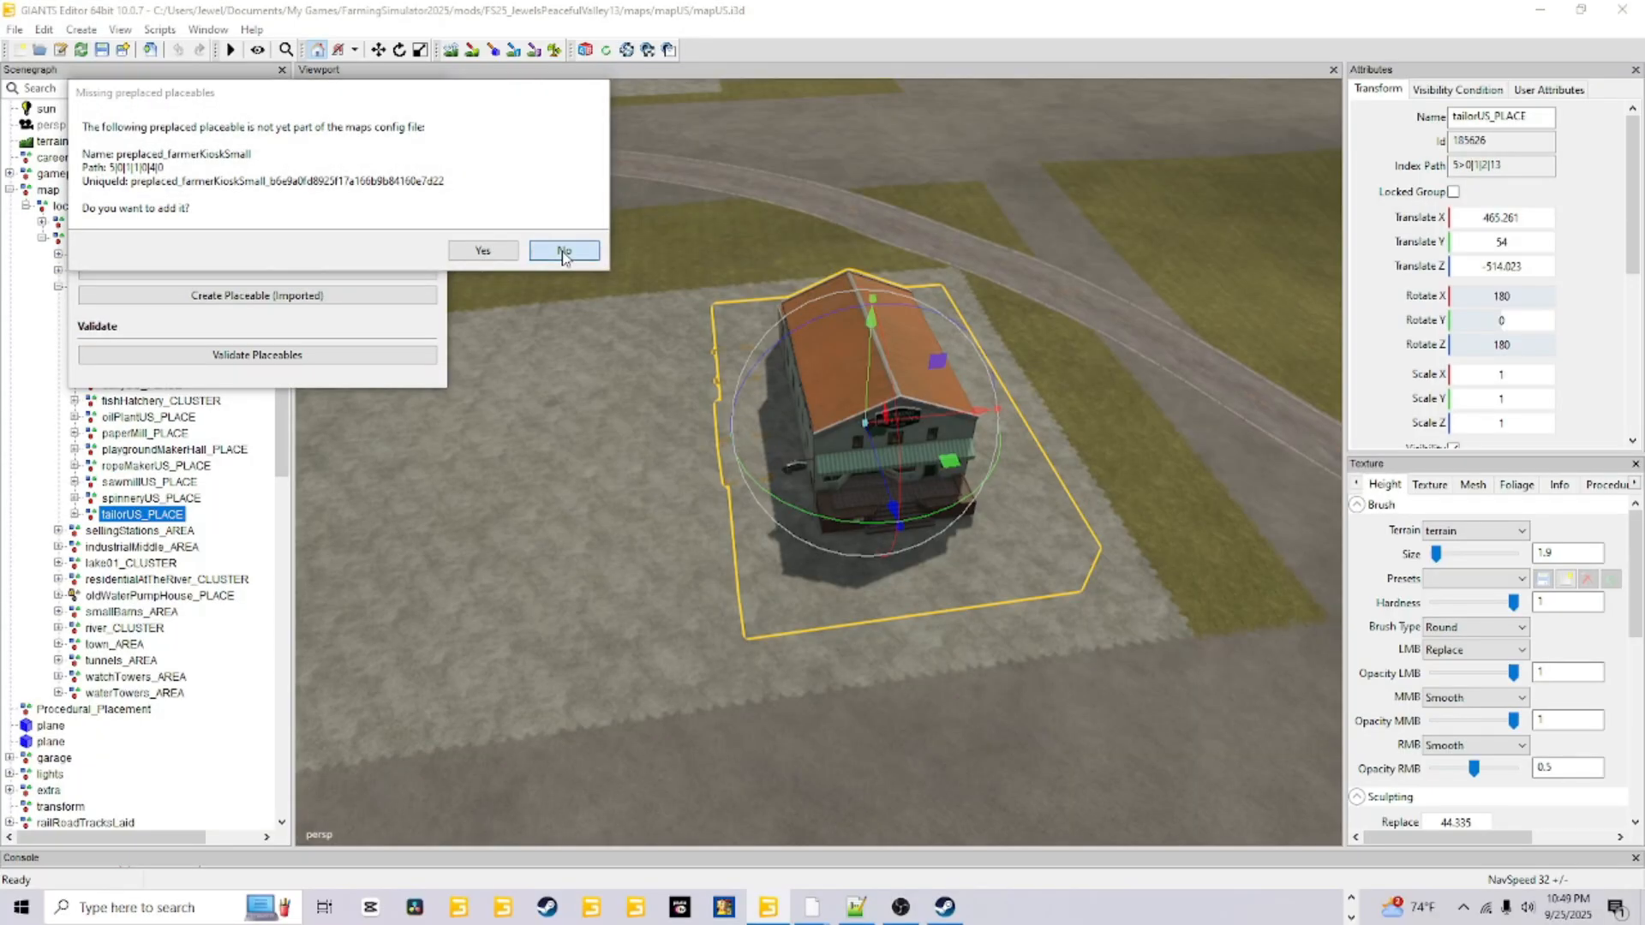
click(563, 251)
click(563, 251)
click(563, 251)
click(563, 251)
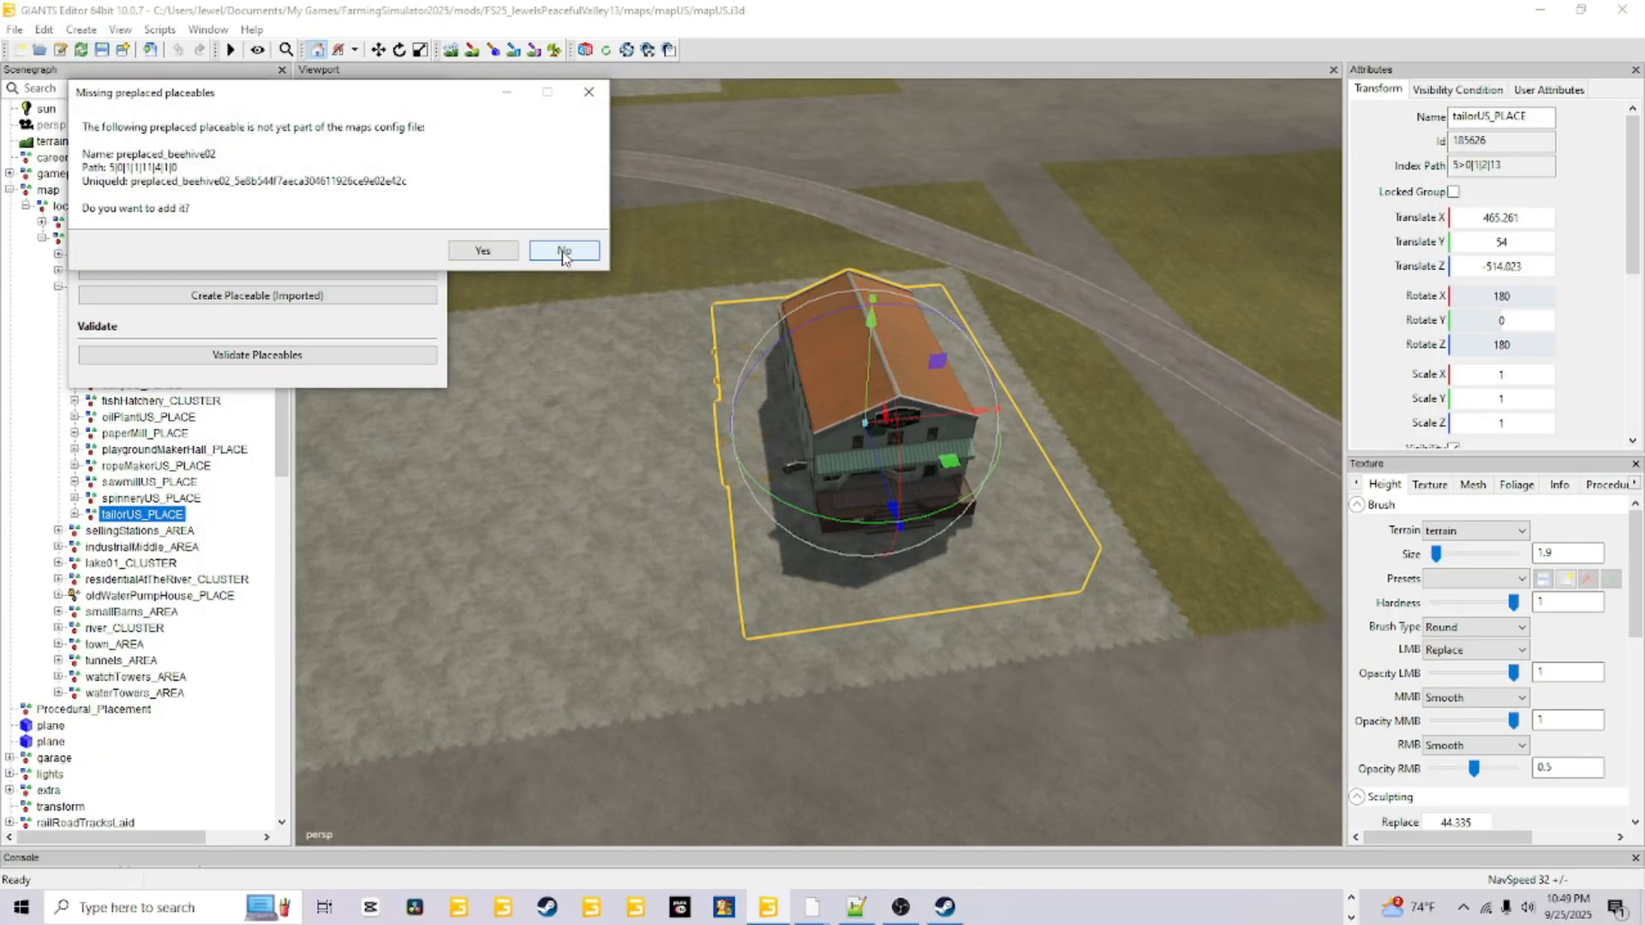
click(563, 251)
click(563, 251)
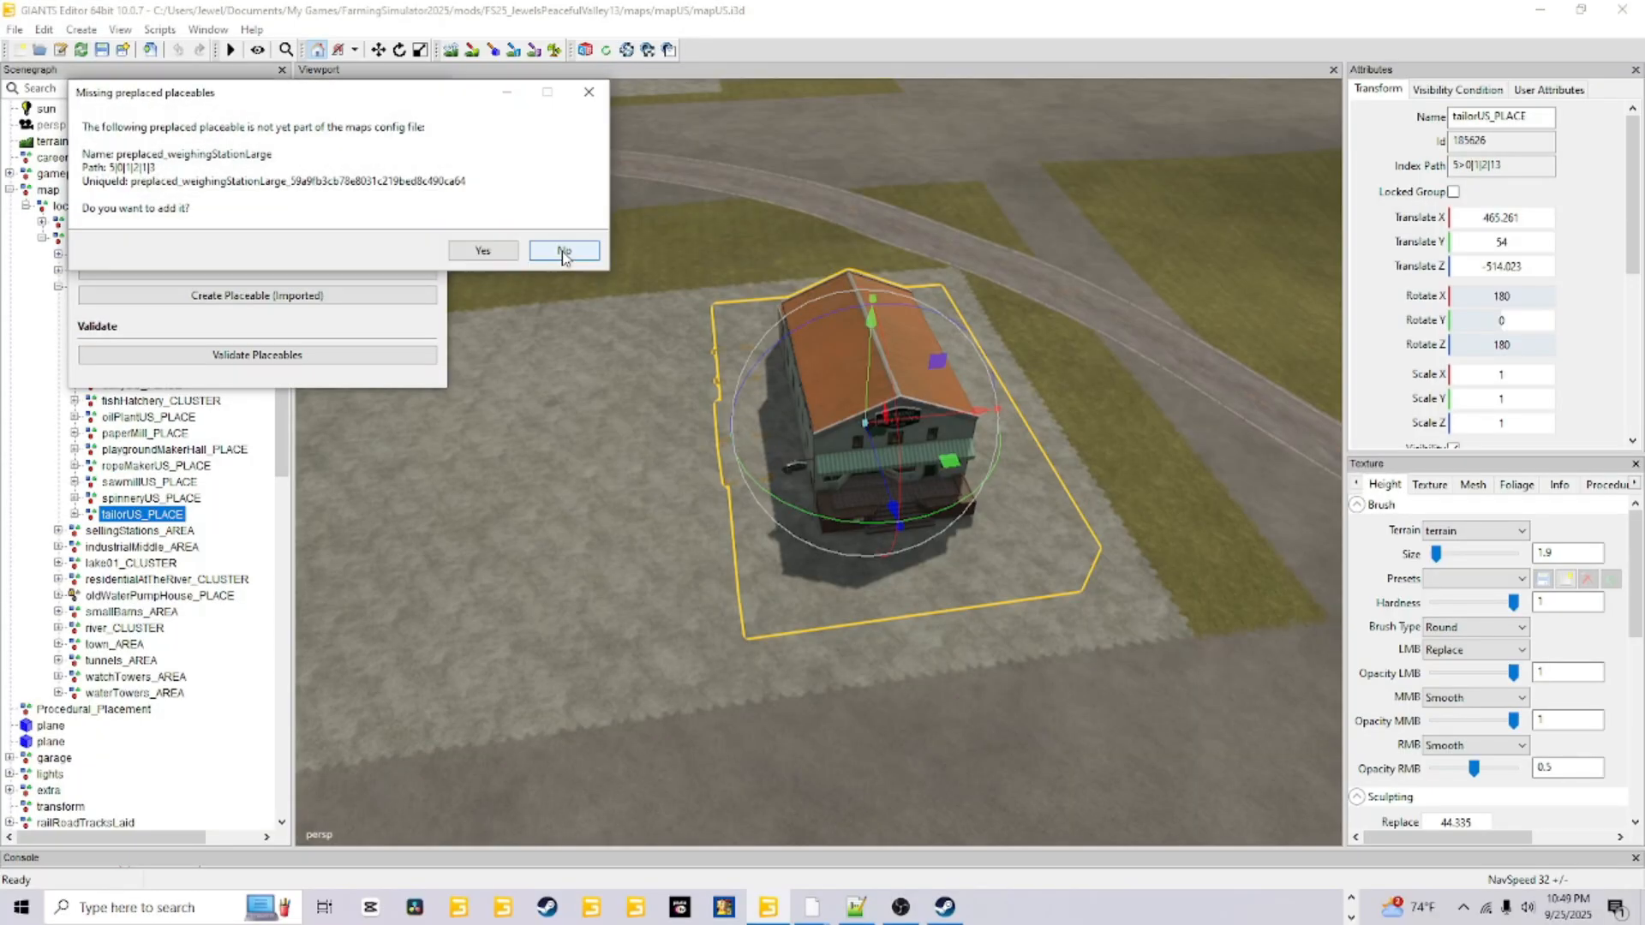
click(562, 251)
click(563, 251)
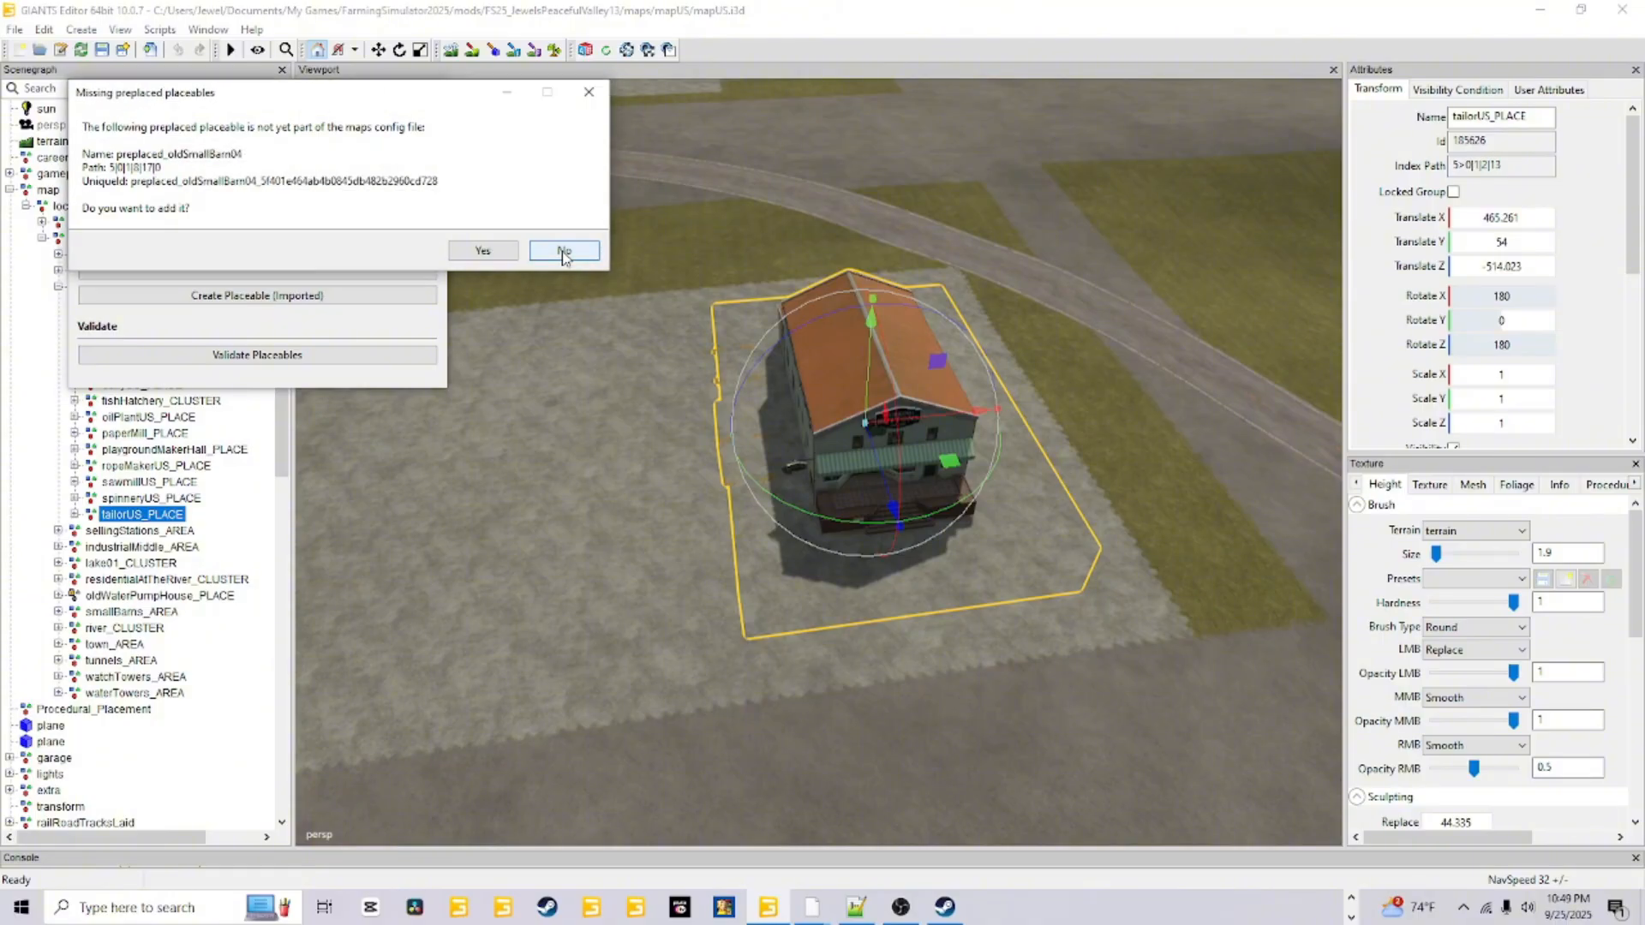
click(563, 251)
click(563, 251)
click(563, 252)
click(563, 252)
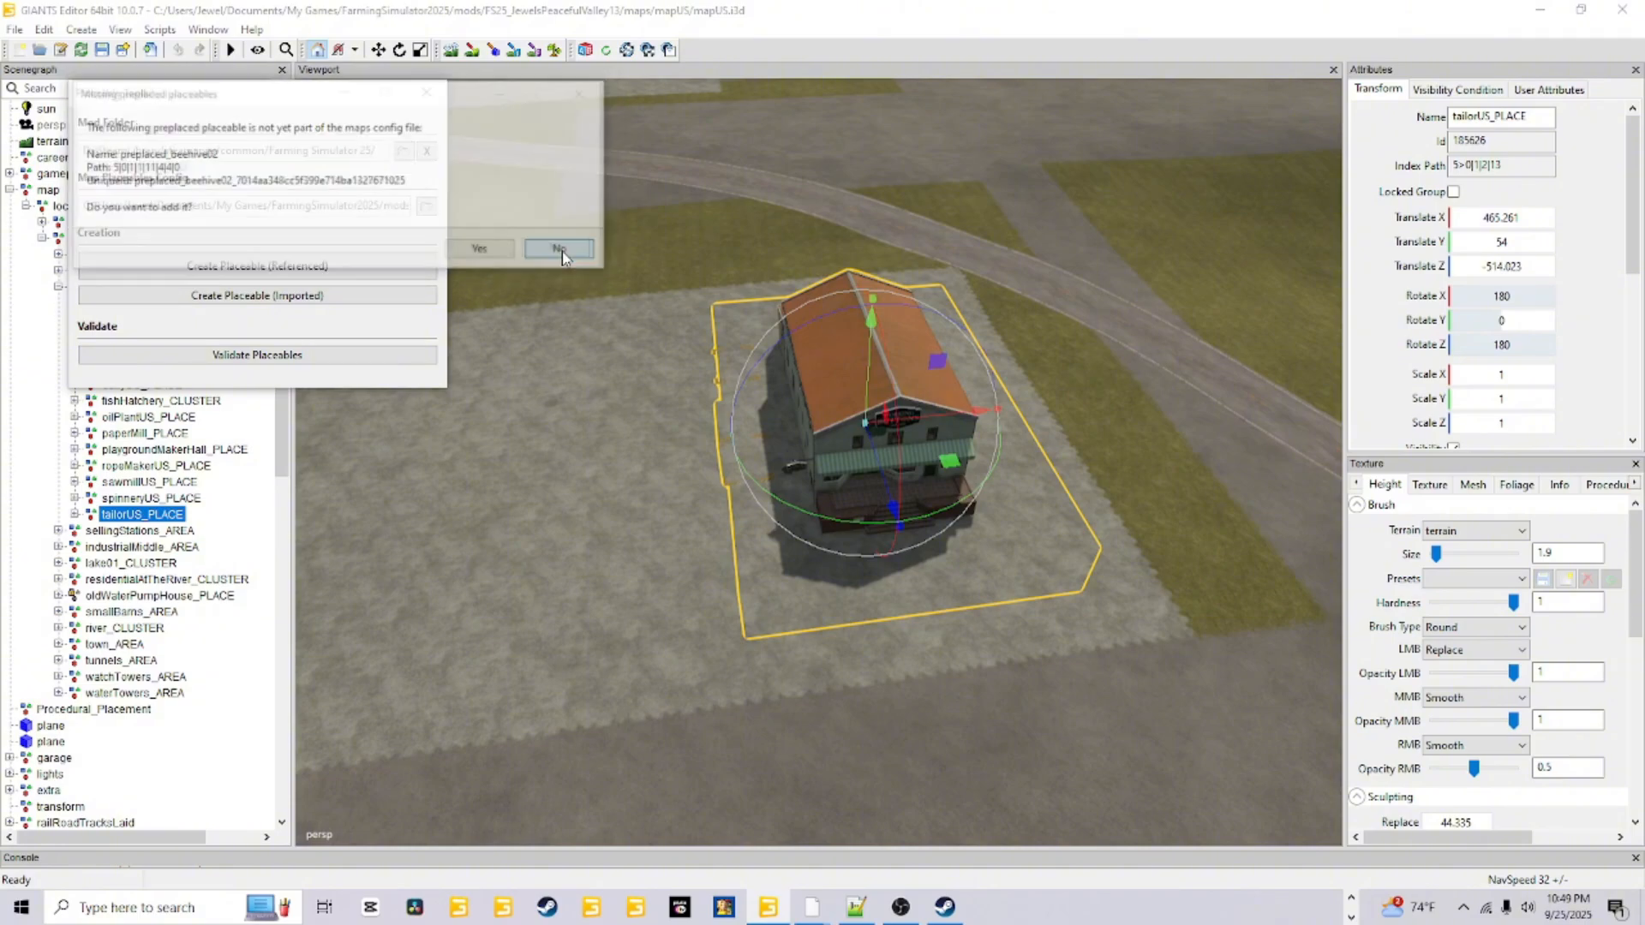
click(562, 252)
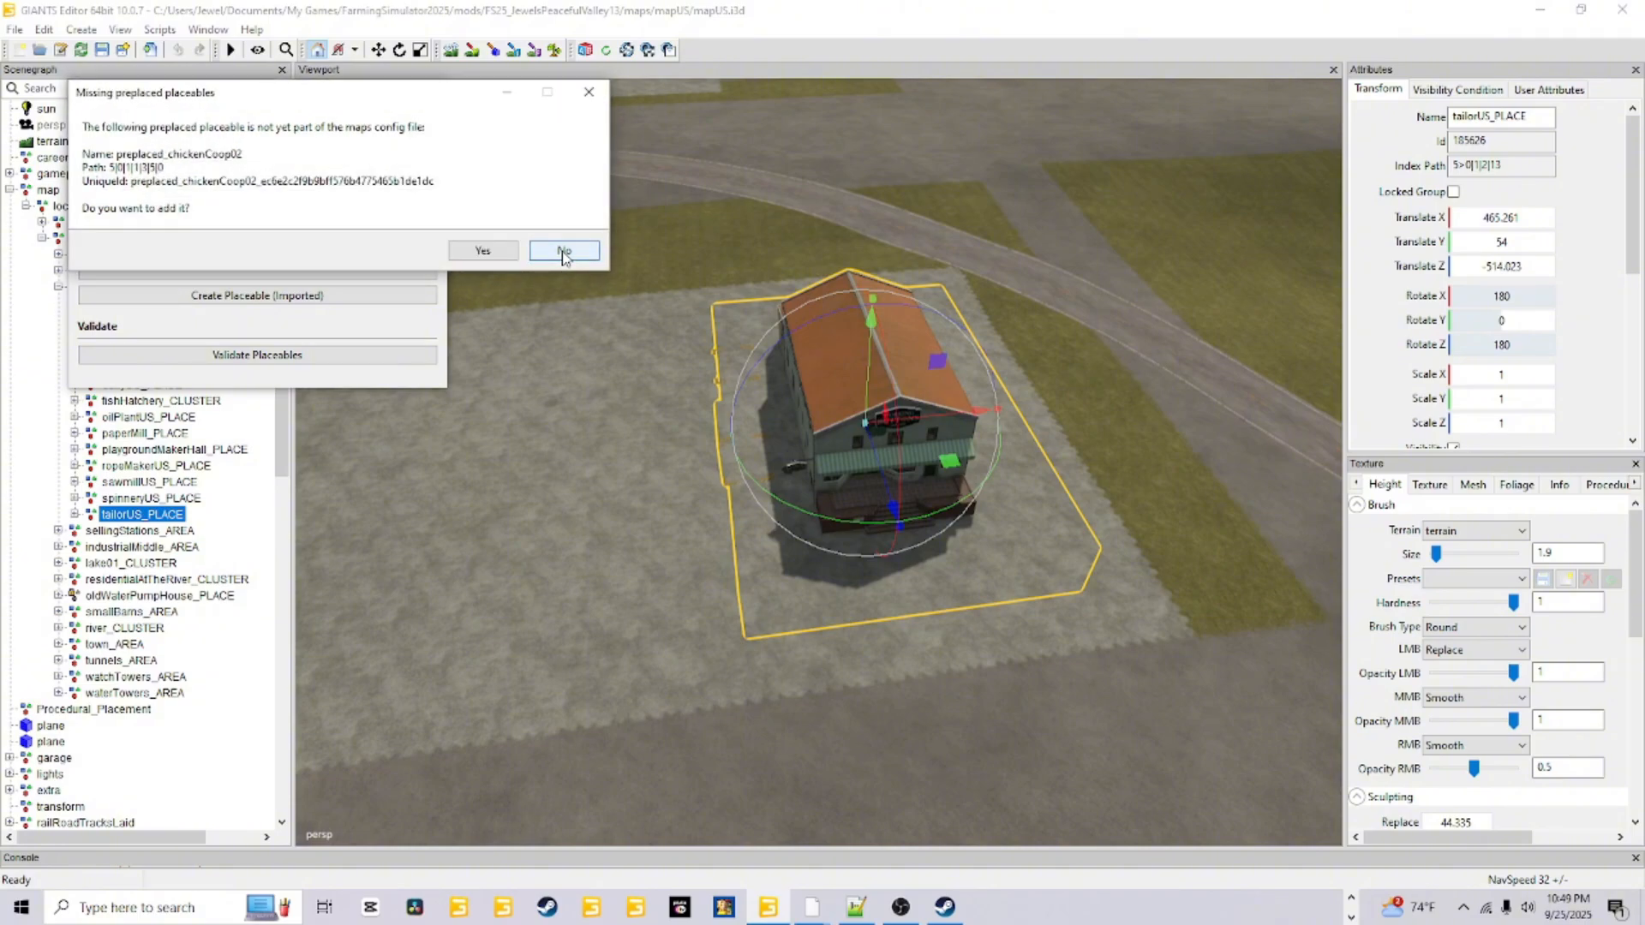
click(563, 252)
click(563, 252)
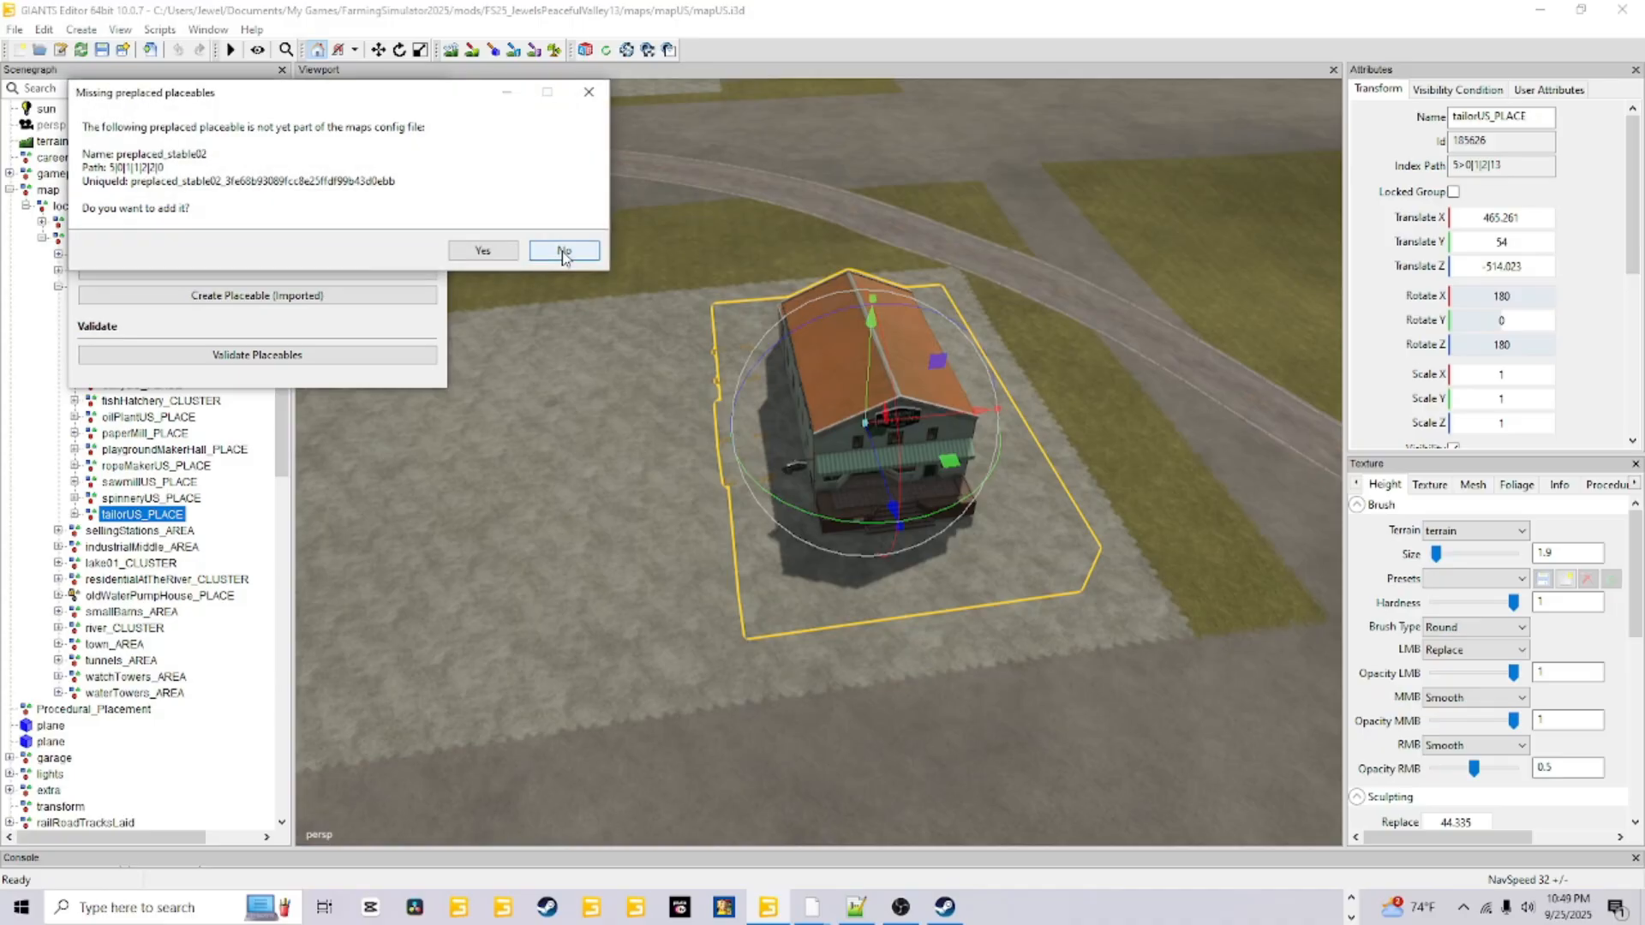
click(563, 252)
click(563, 252)
click(563, 252)
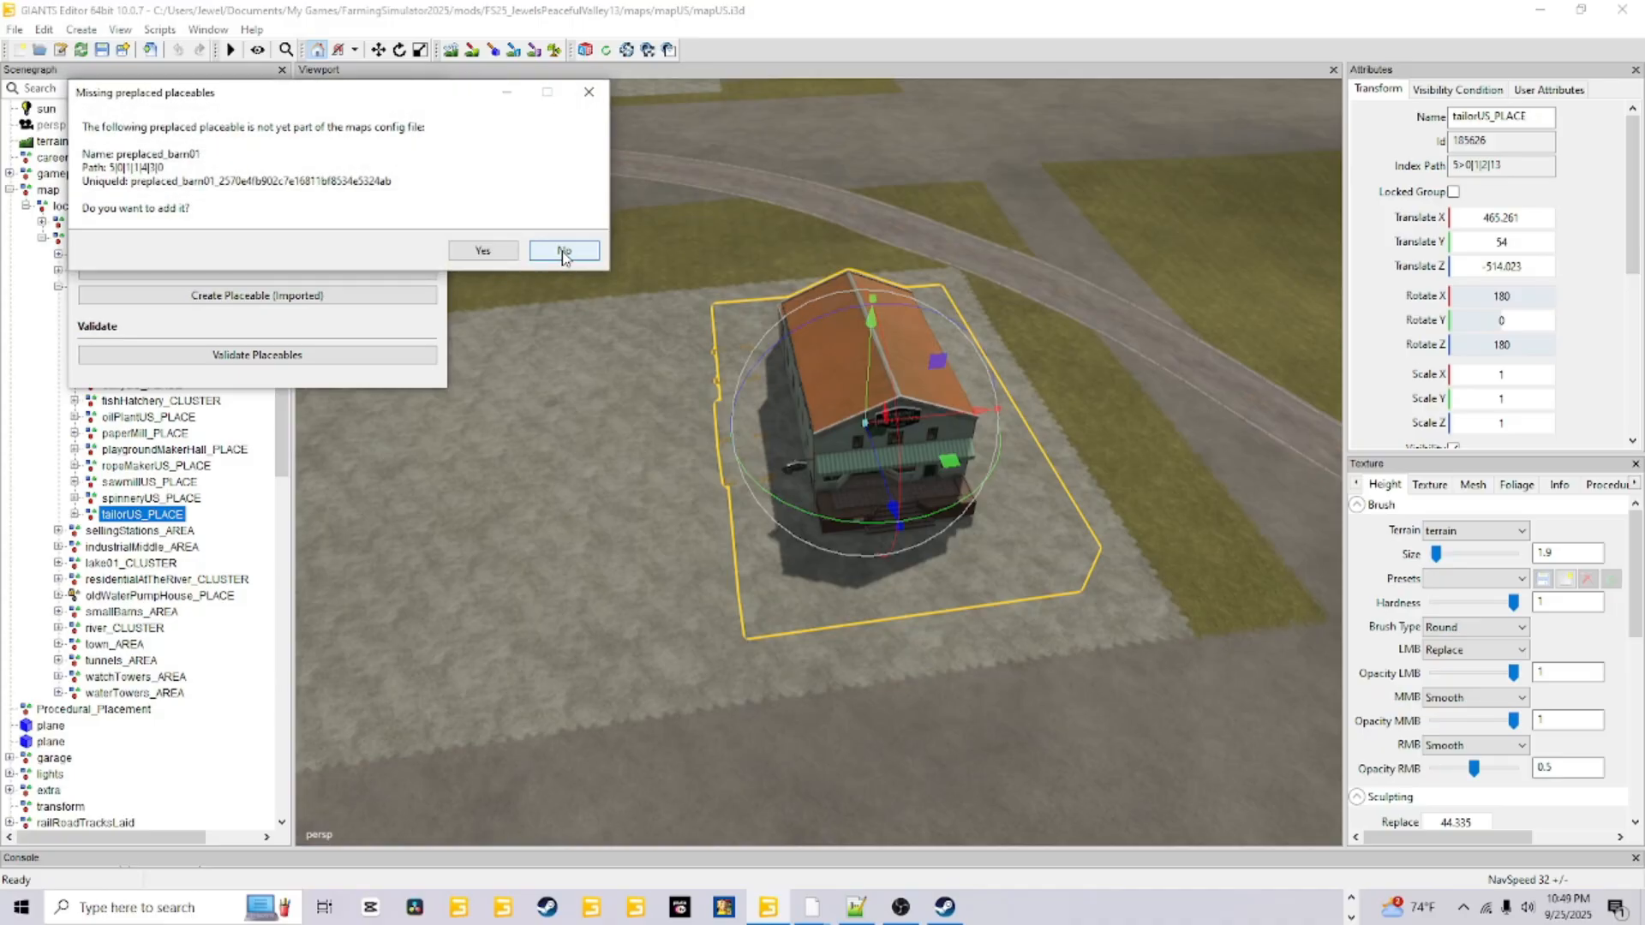
click(563, 252)
click(563, 252)
click(563, 252)
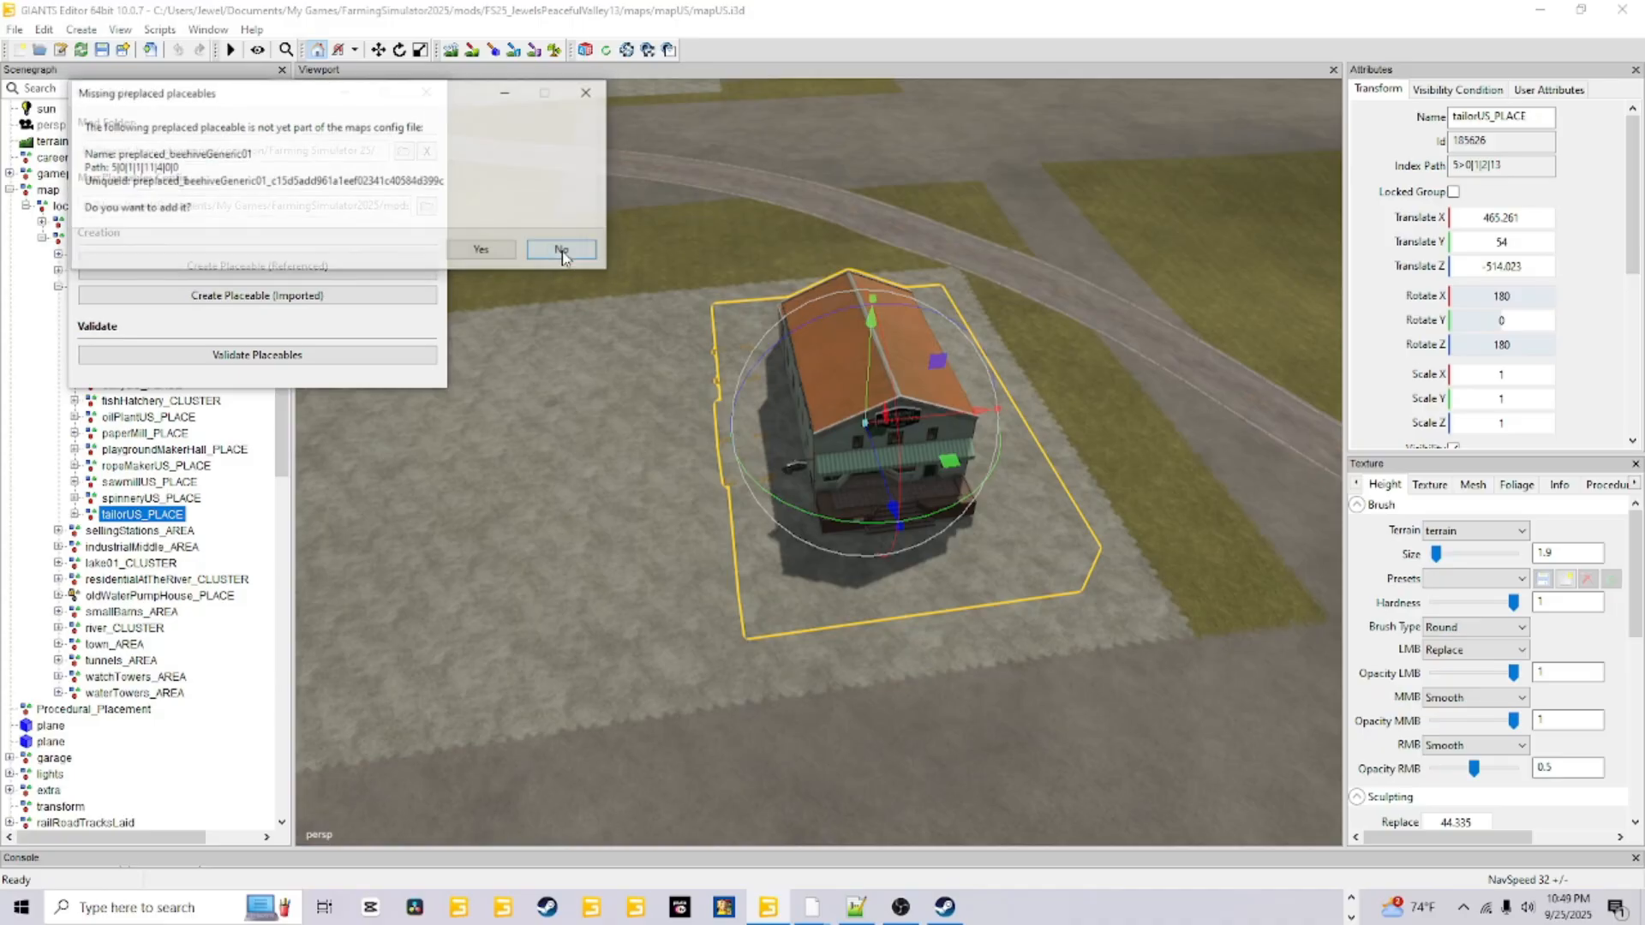
click(563, 252)
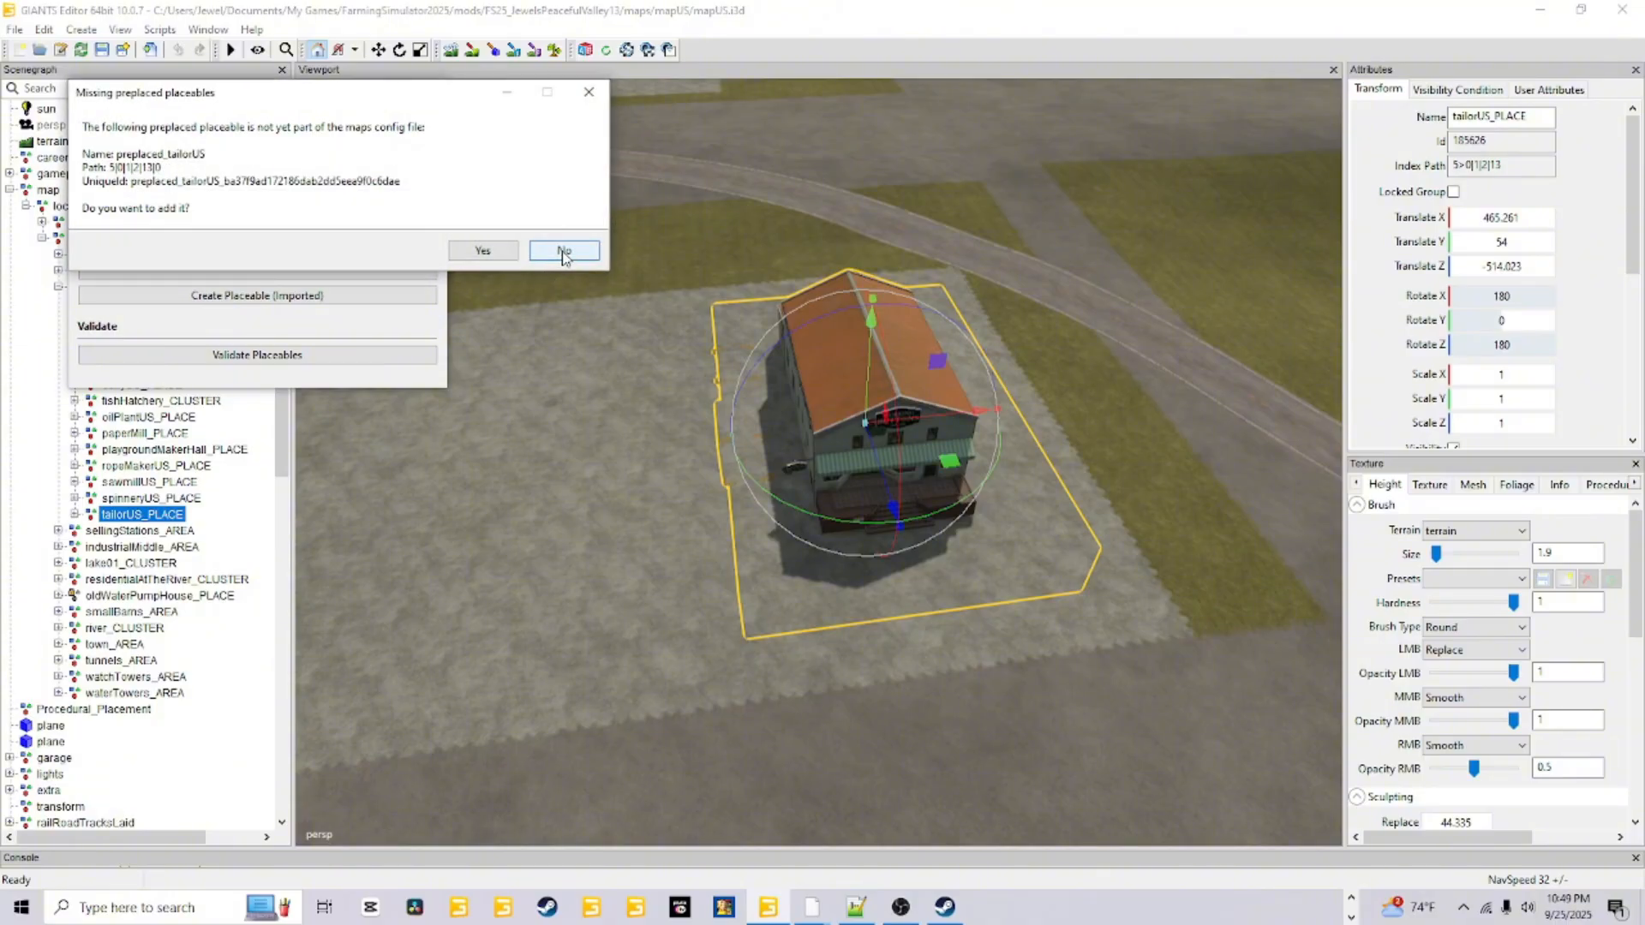
Add only preplaced_tailorUS to the map config, decline all other missing preplaced placeables, and save the changes to placeables.xml
click(476, 253)
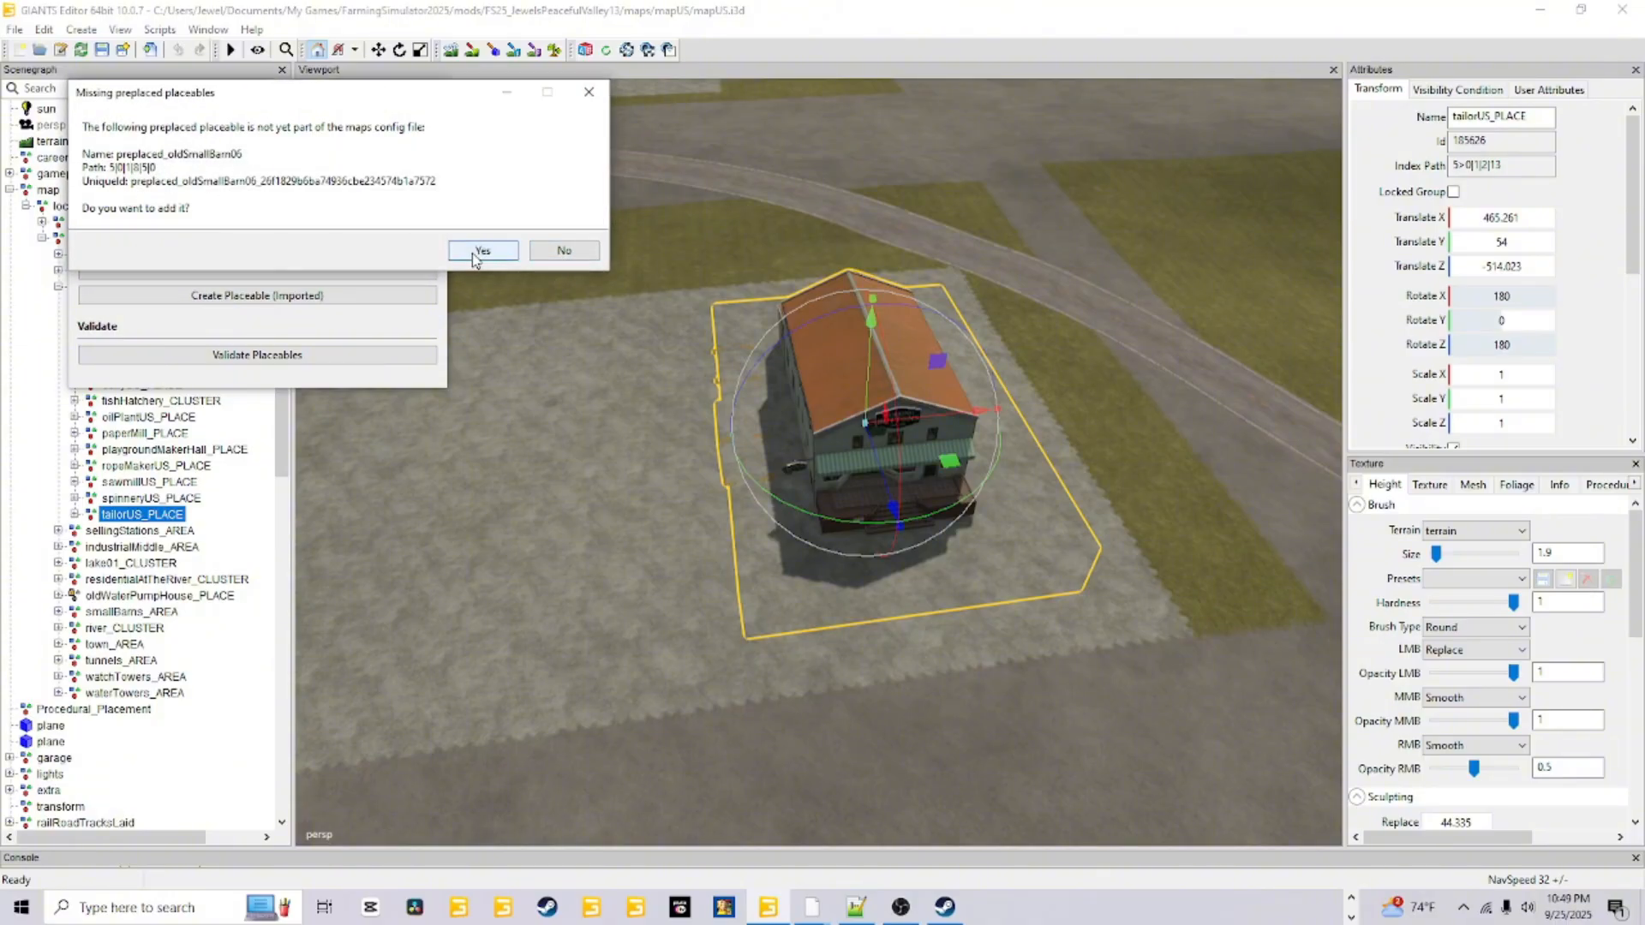
click(563, 251)
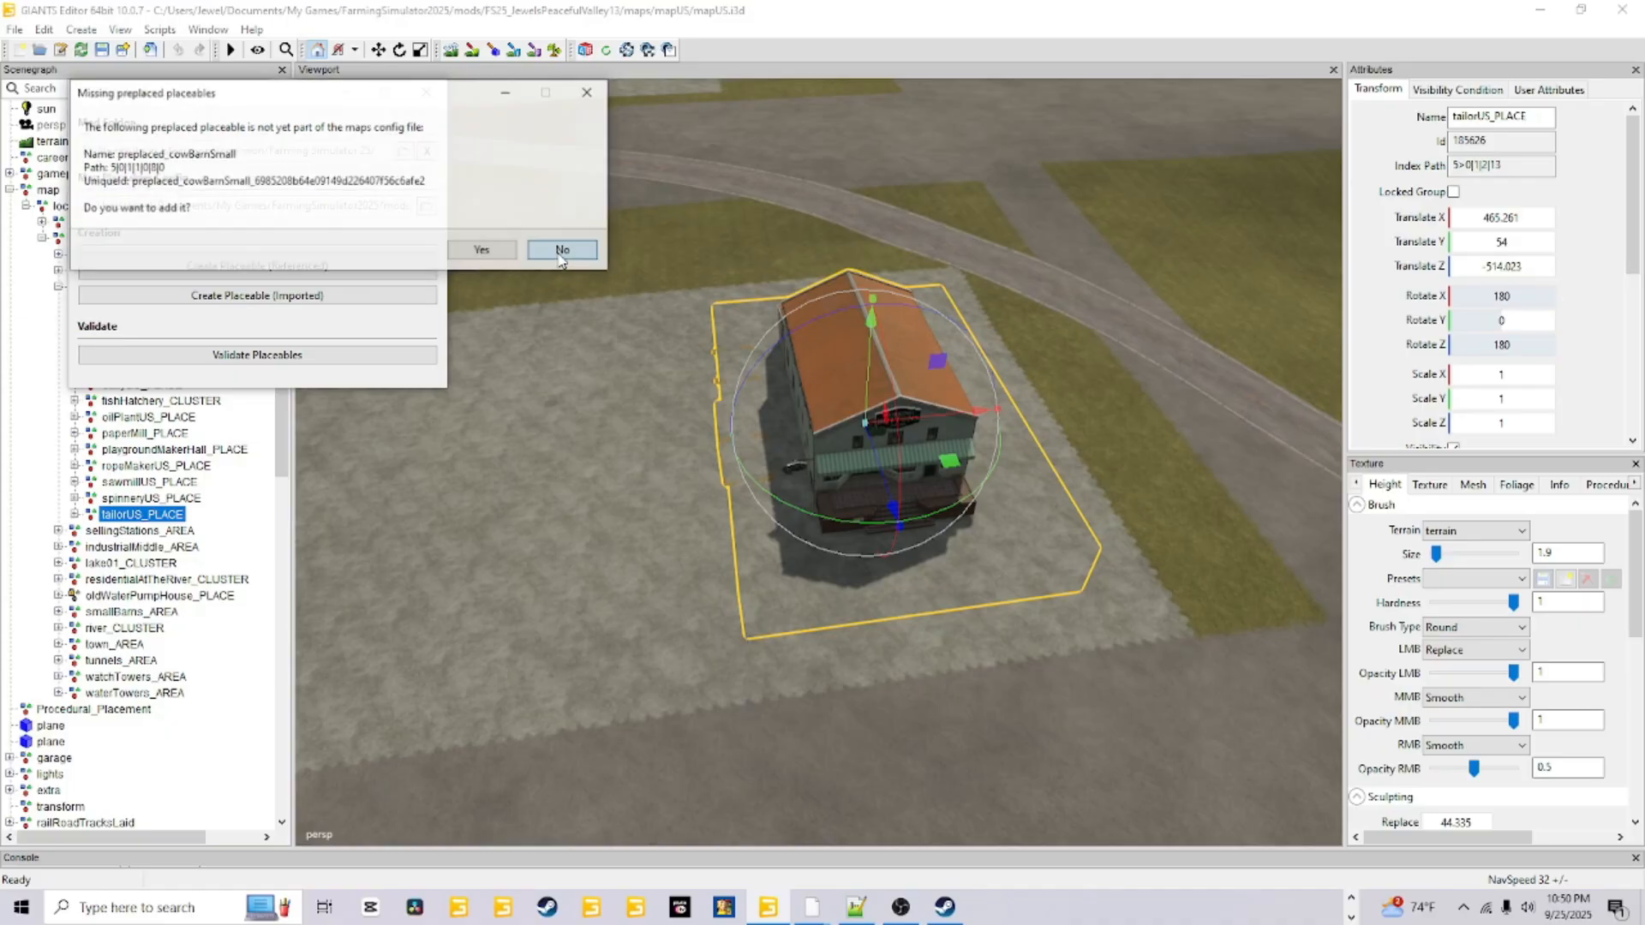
click(561, 251)
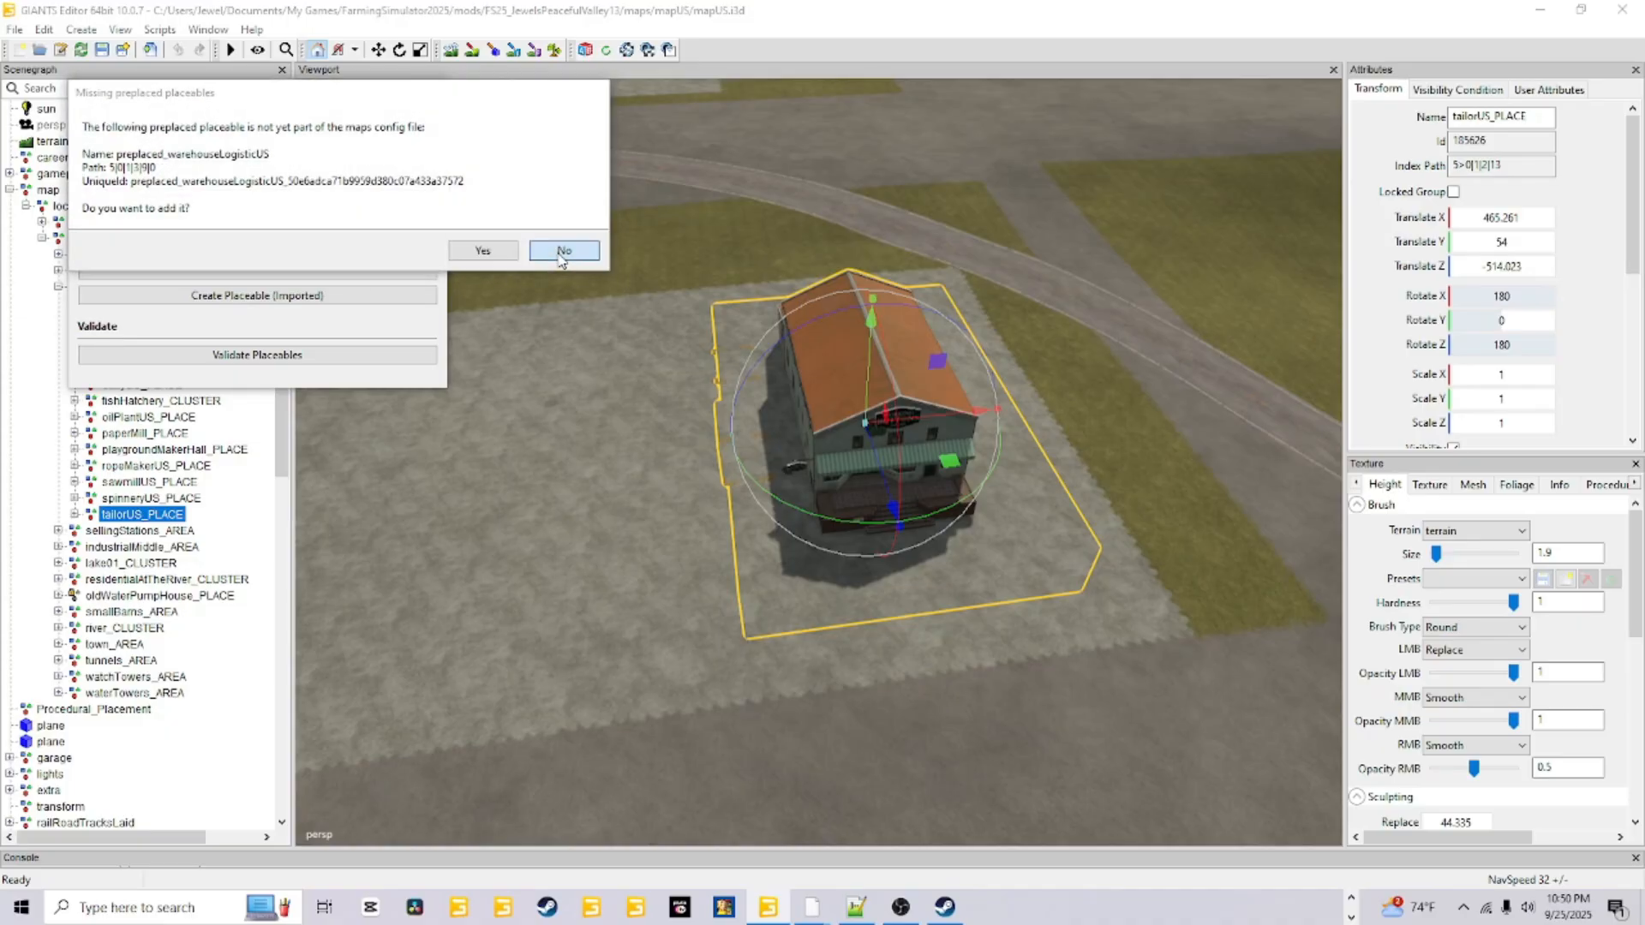
click(561, 251)
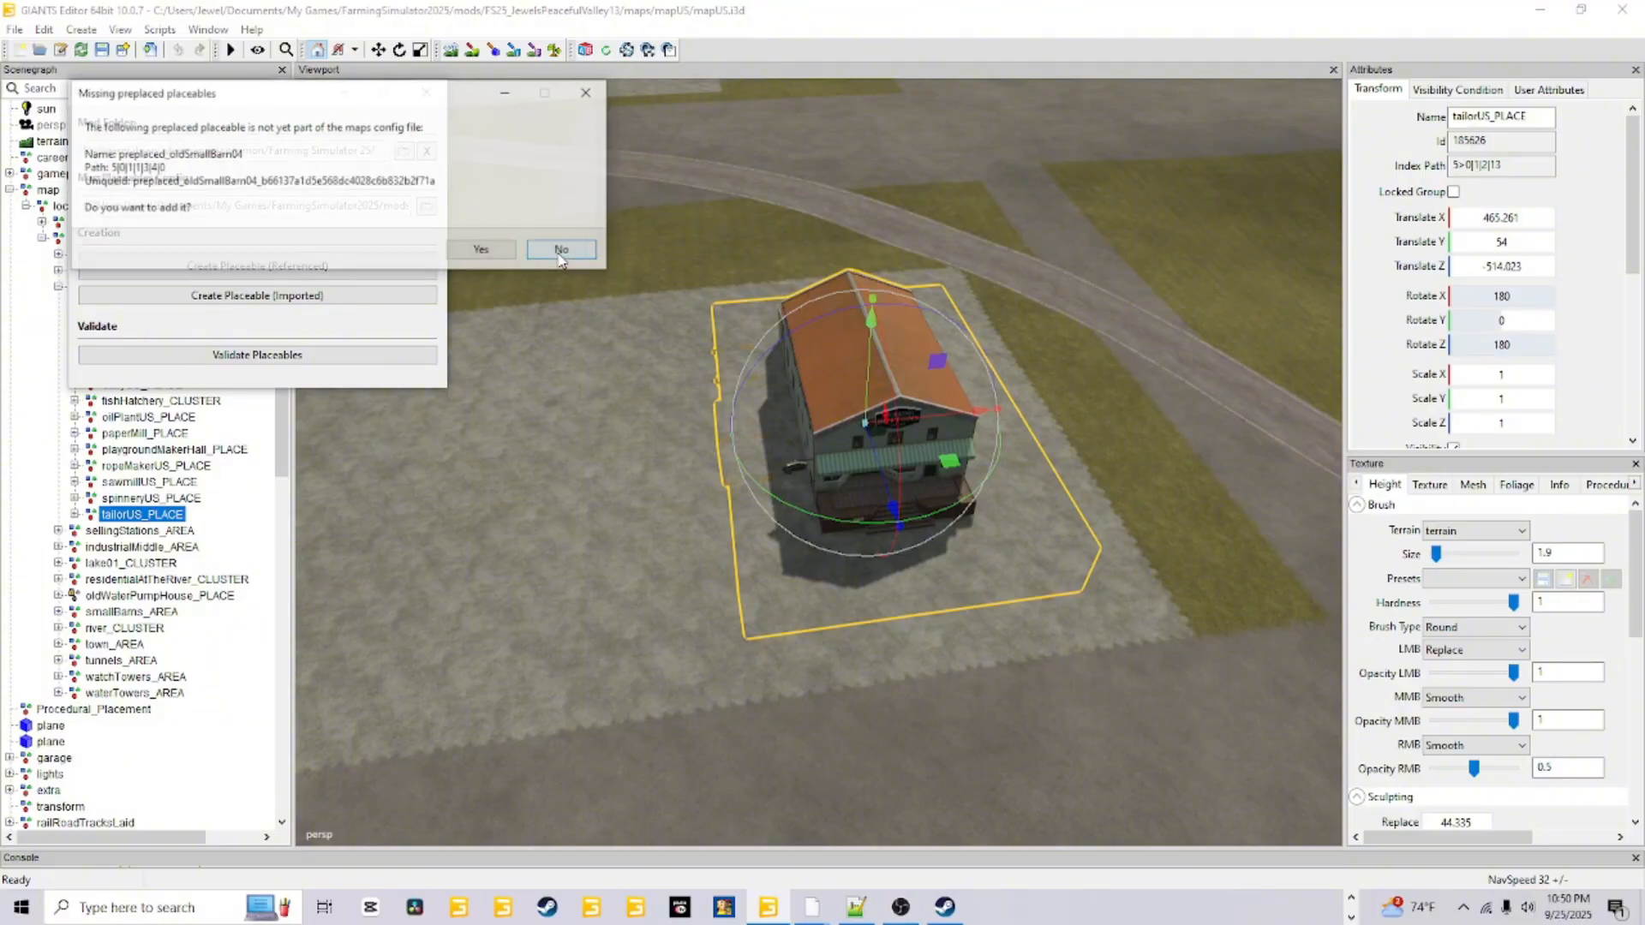
click(561, 250)
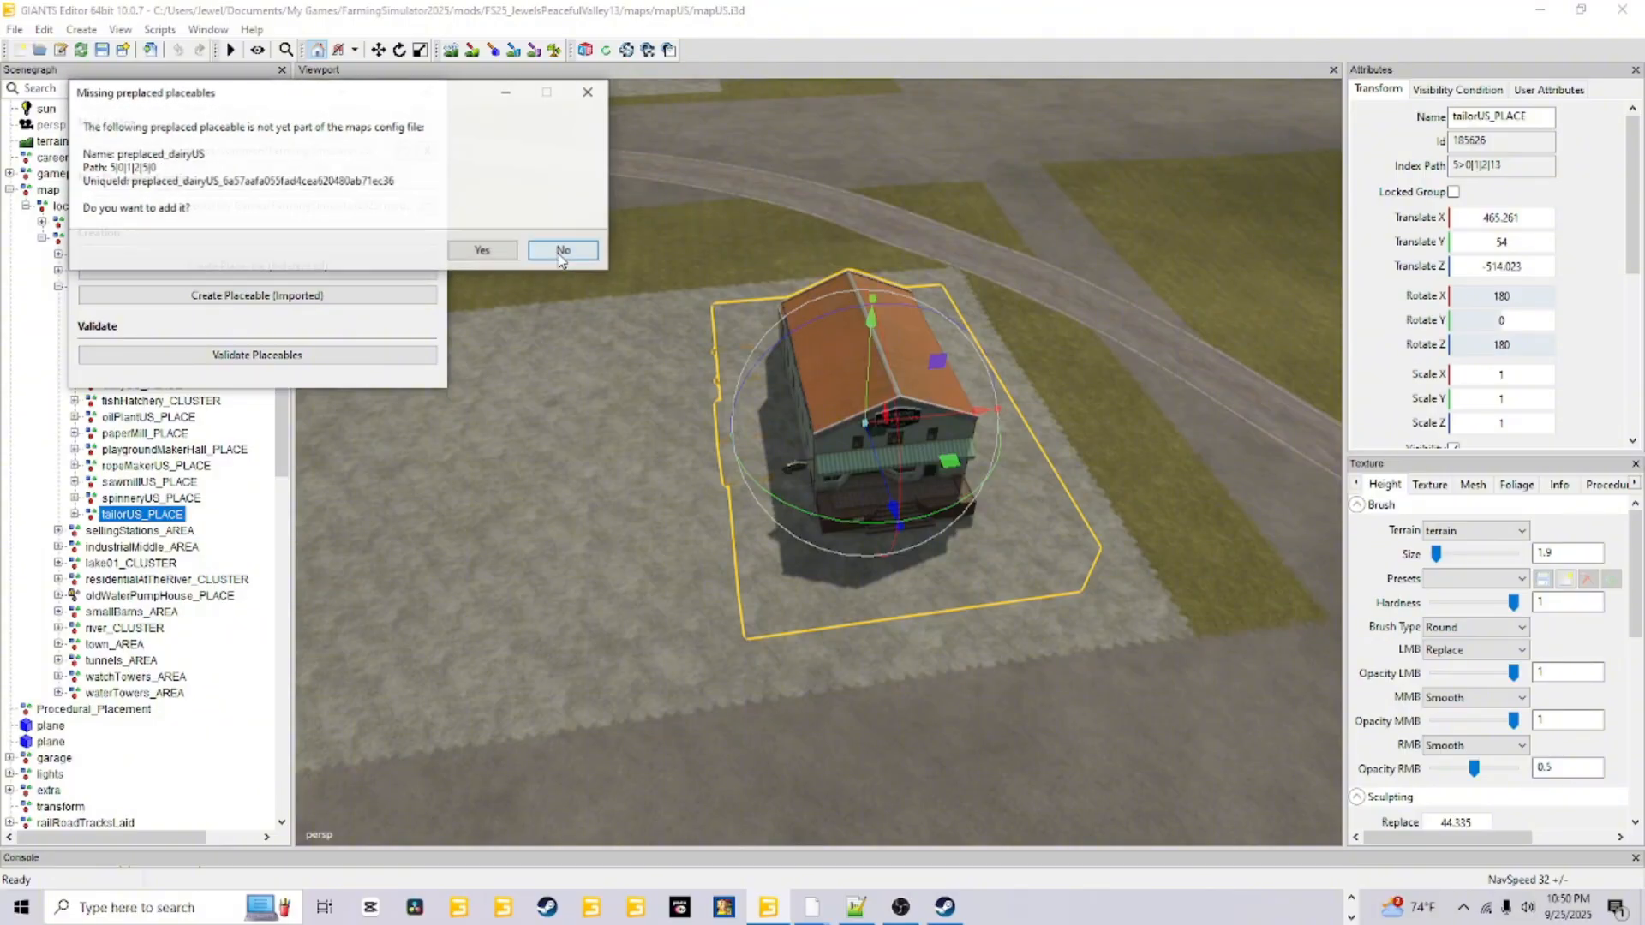
click(561, 250)
click(561, 250)
click(561, 250)
click(561, 250)
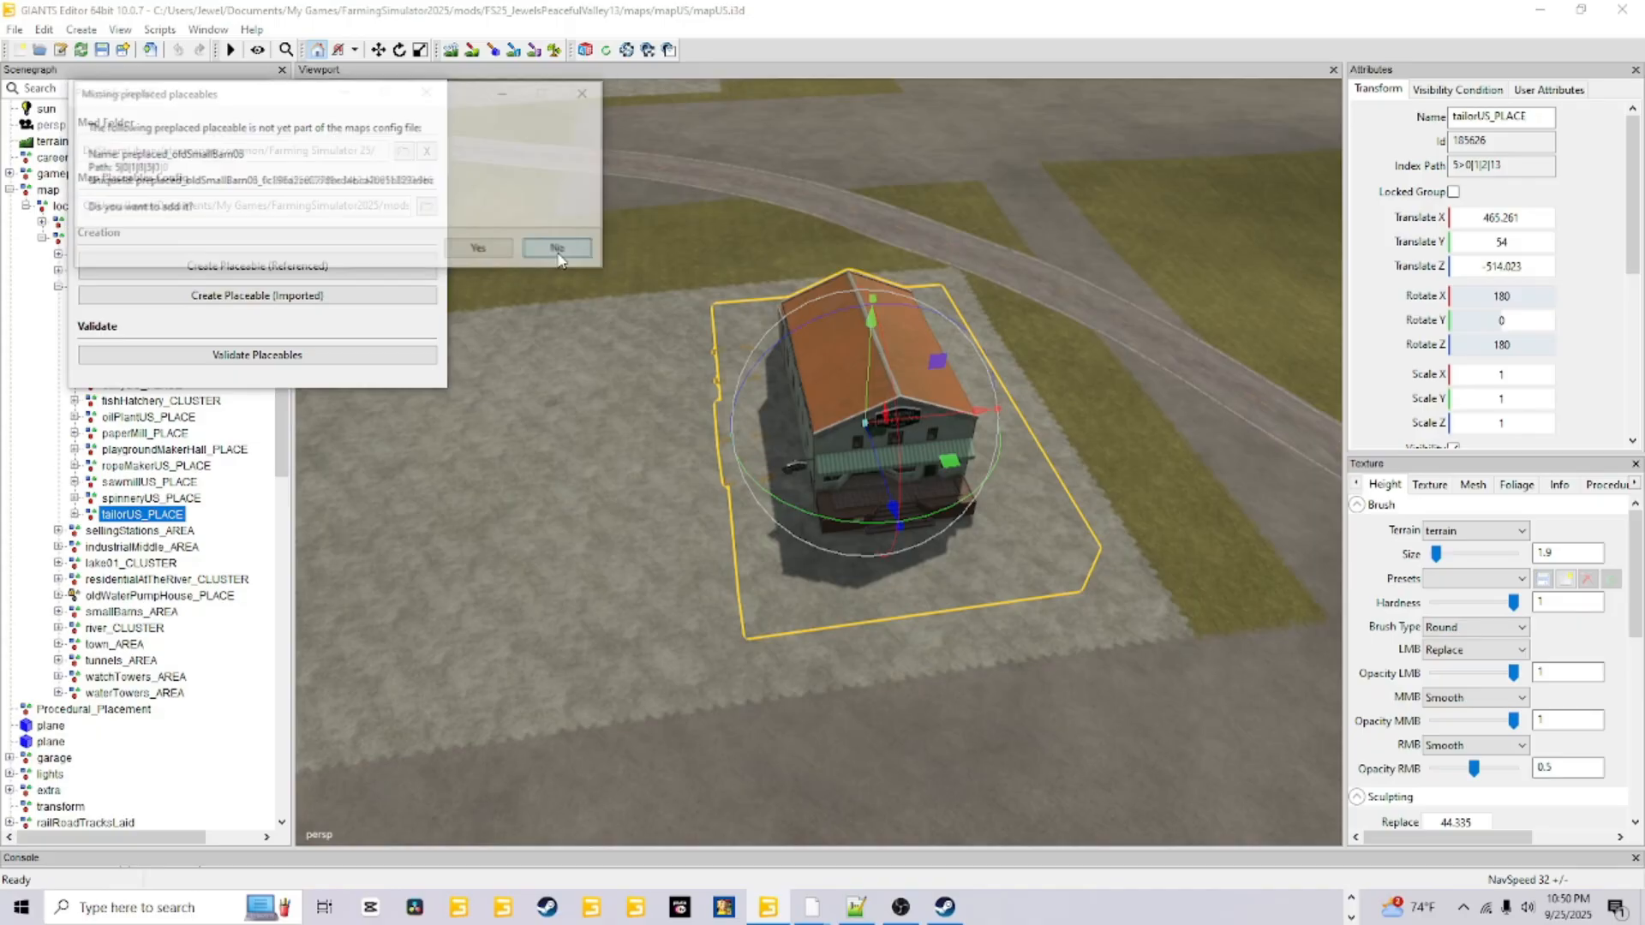
click(561, 250)
click(561, 250)
click(561, 250)
click(561, 250)
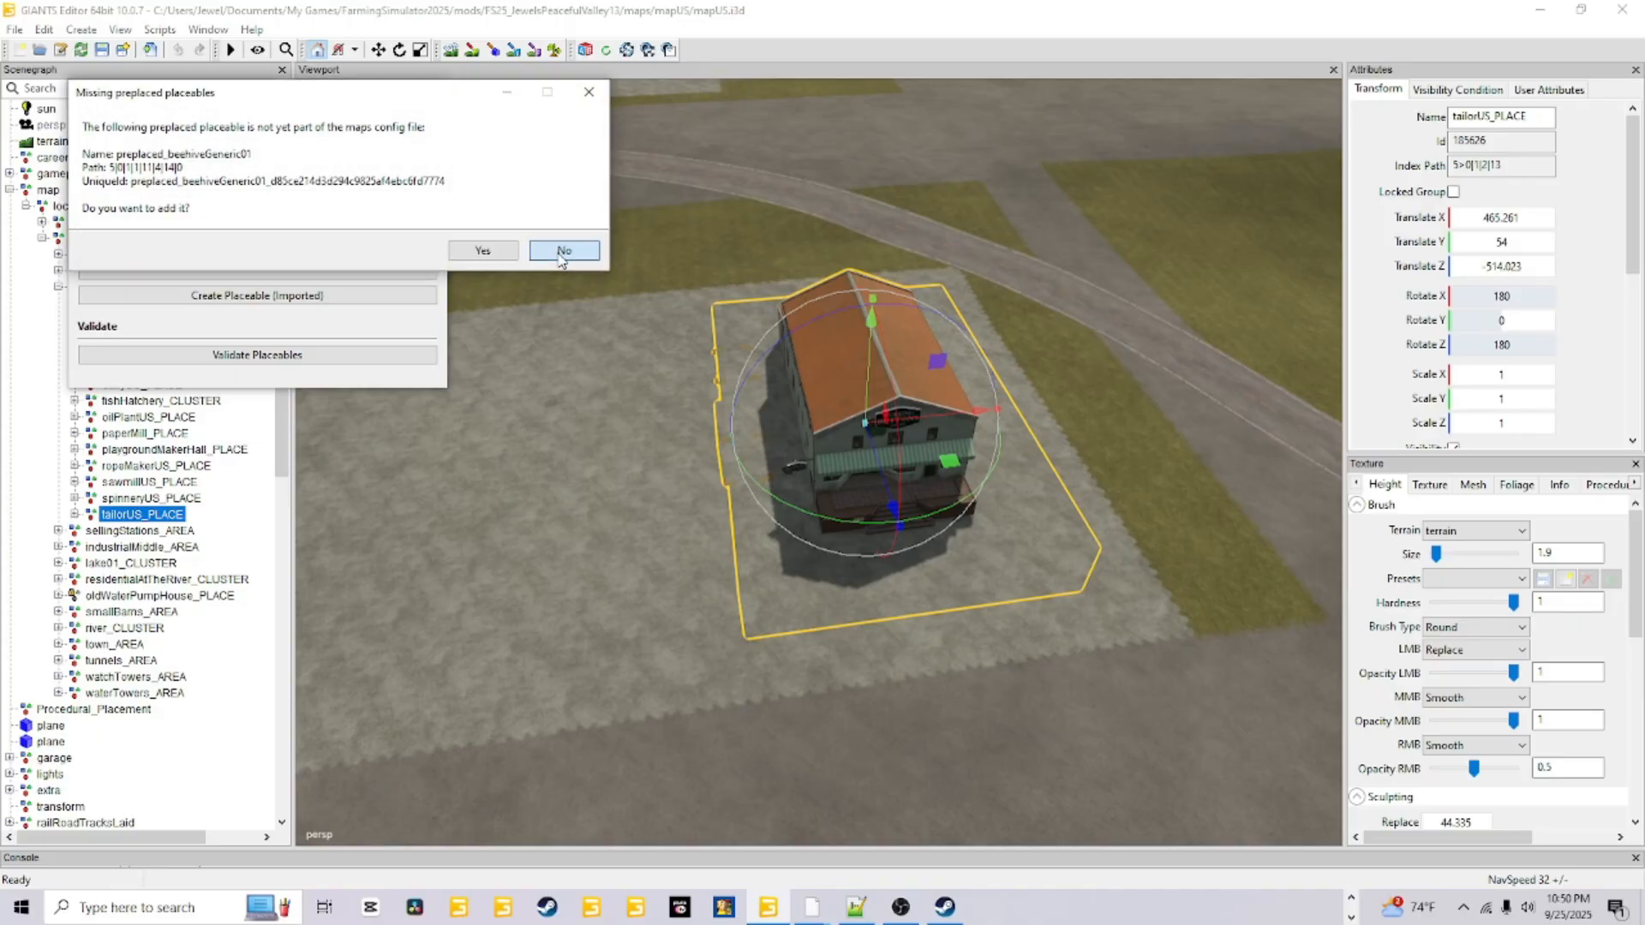
click(562, 251)
click(561, 250)
click(561, 250)
click(561, 250)
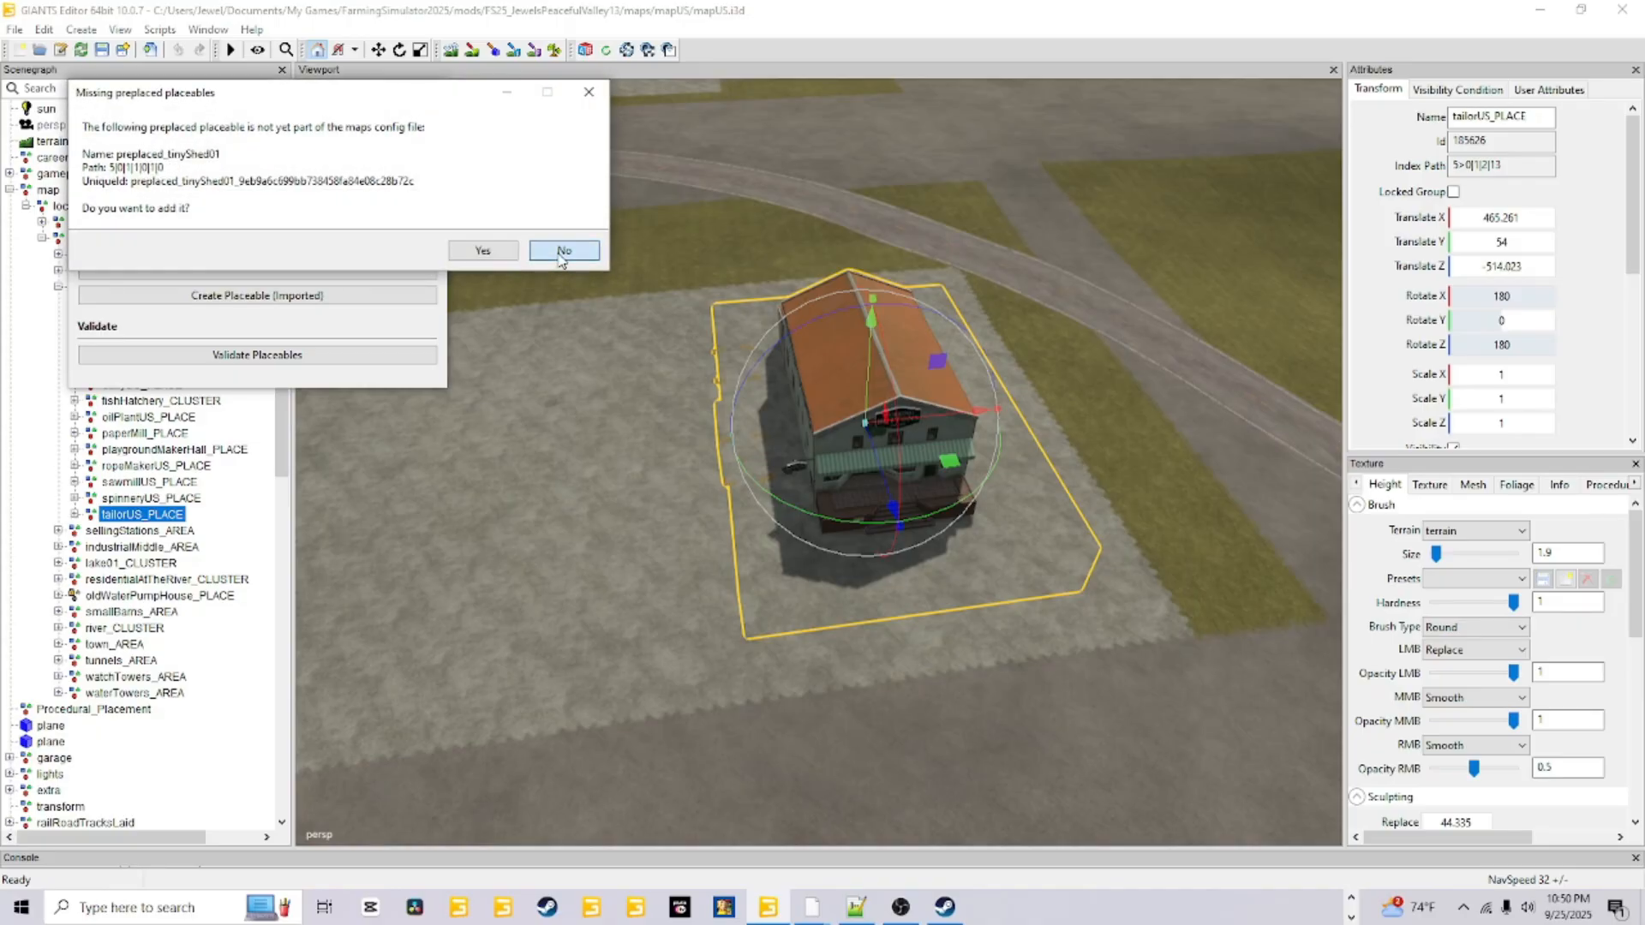
click(561, 250)
click(561, 250)
click(561, 250)
click(557, 251)
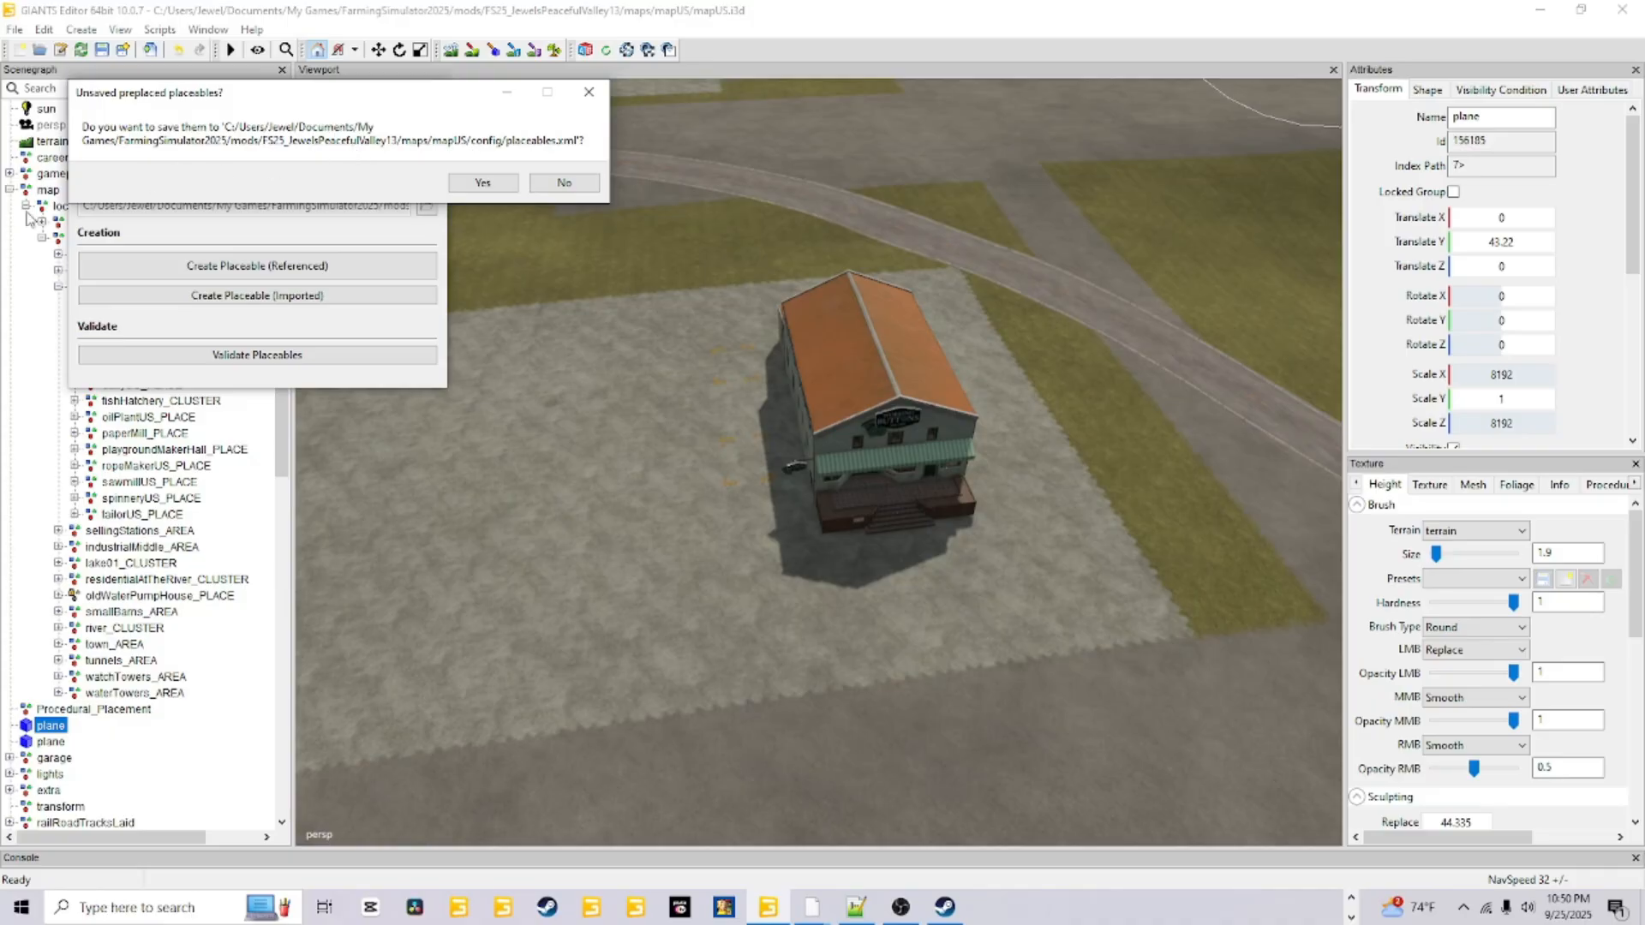
click(480, 185)
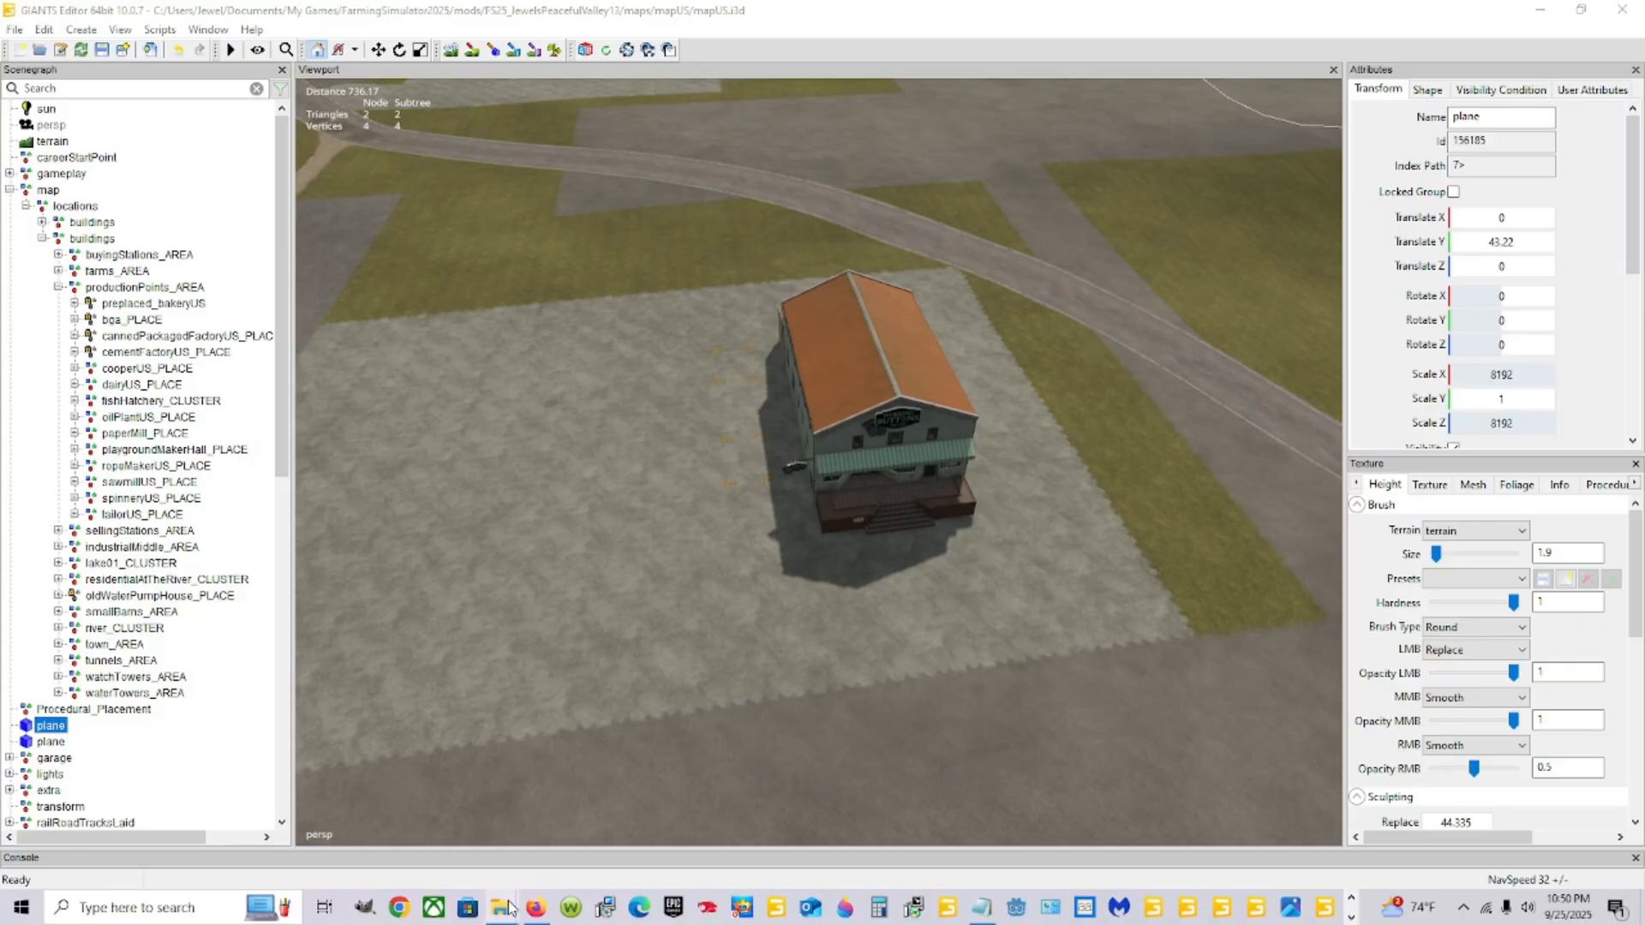
Open the placeables file from the mod's mapUS config folder in Notepad++ and reload its modified contents
mouse_move(508, 907)
click(368, 823)
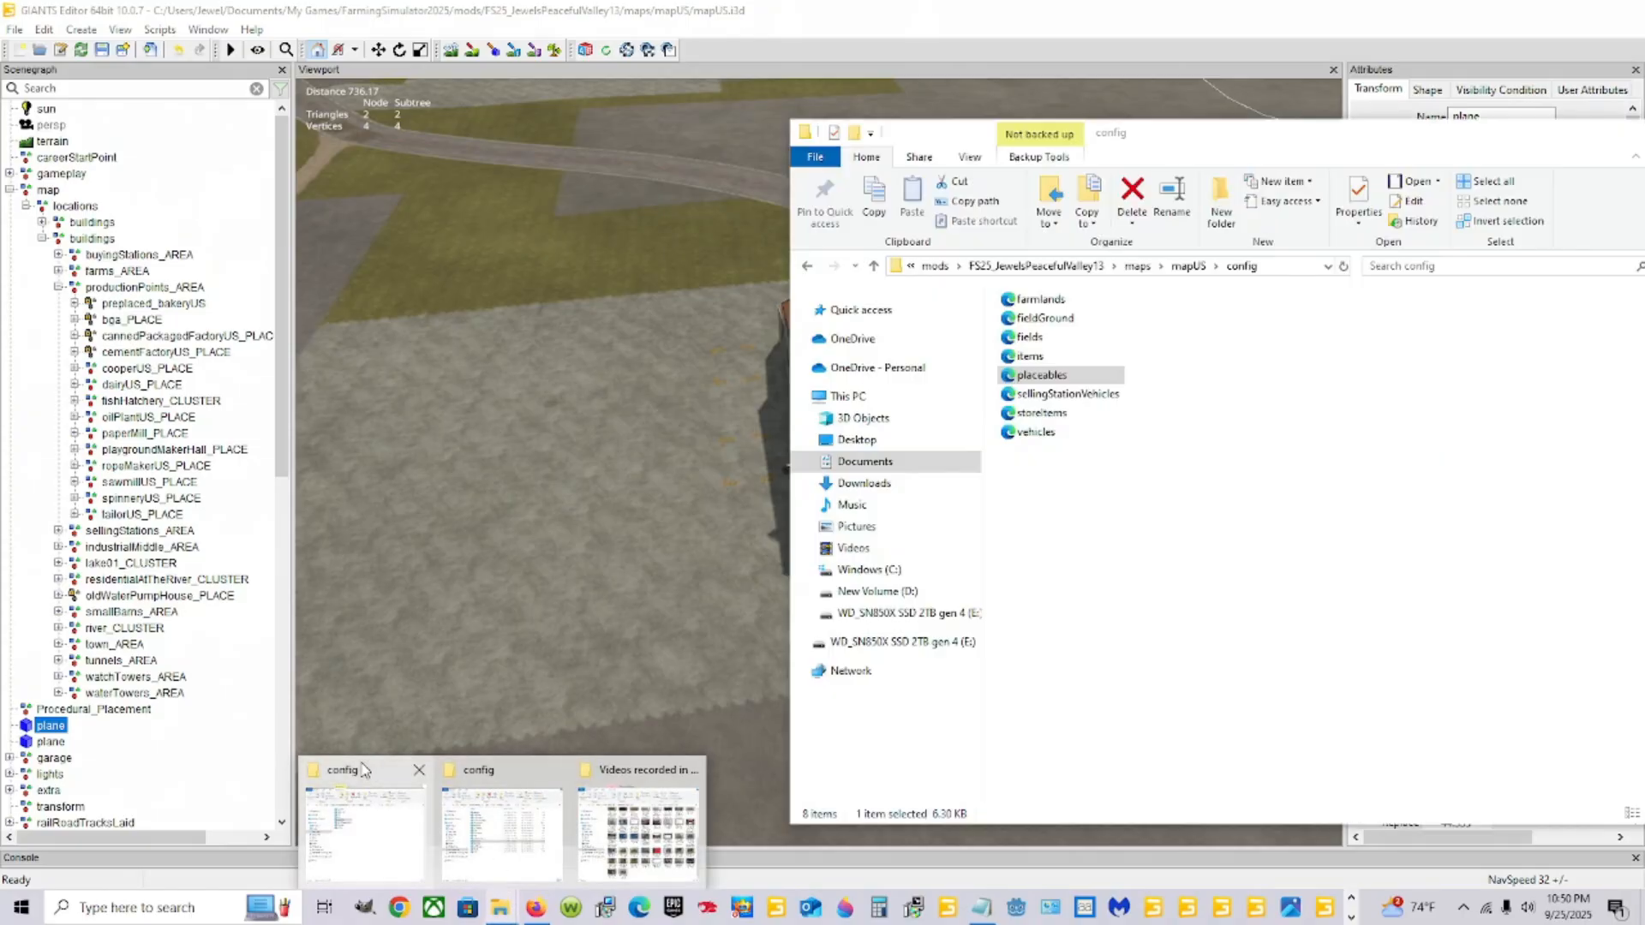
right_click(1064, 378)
click(1126, 453)
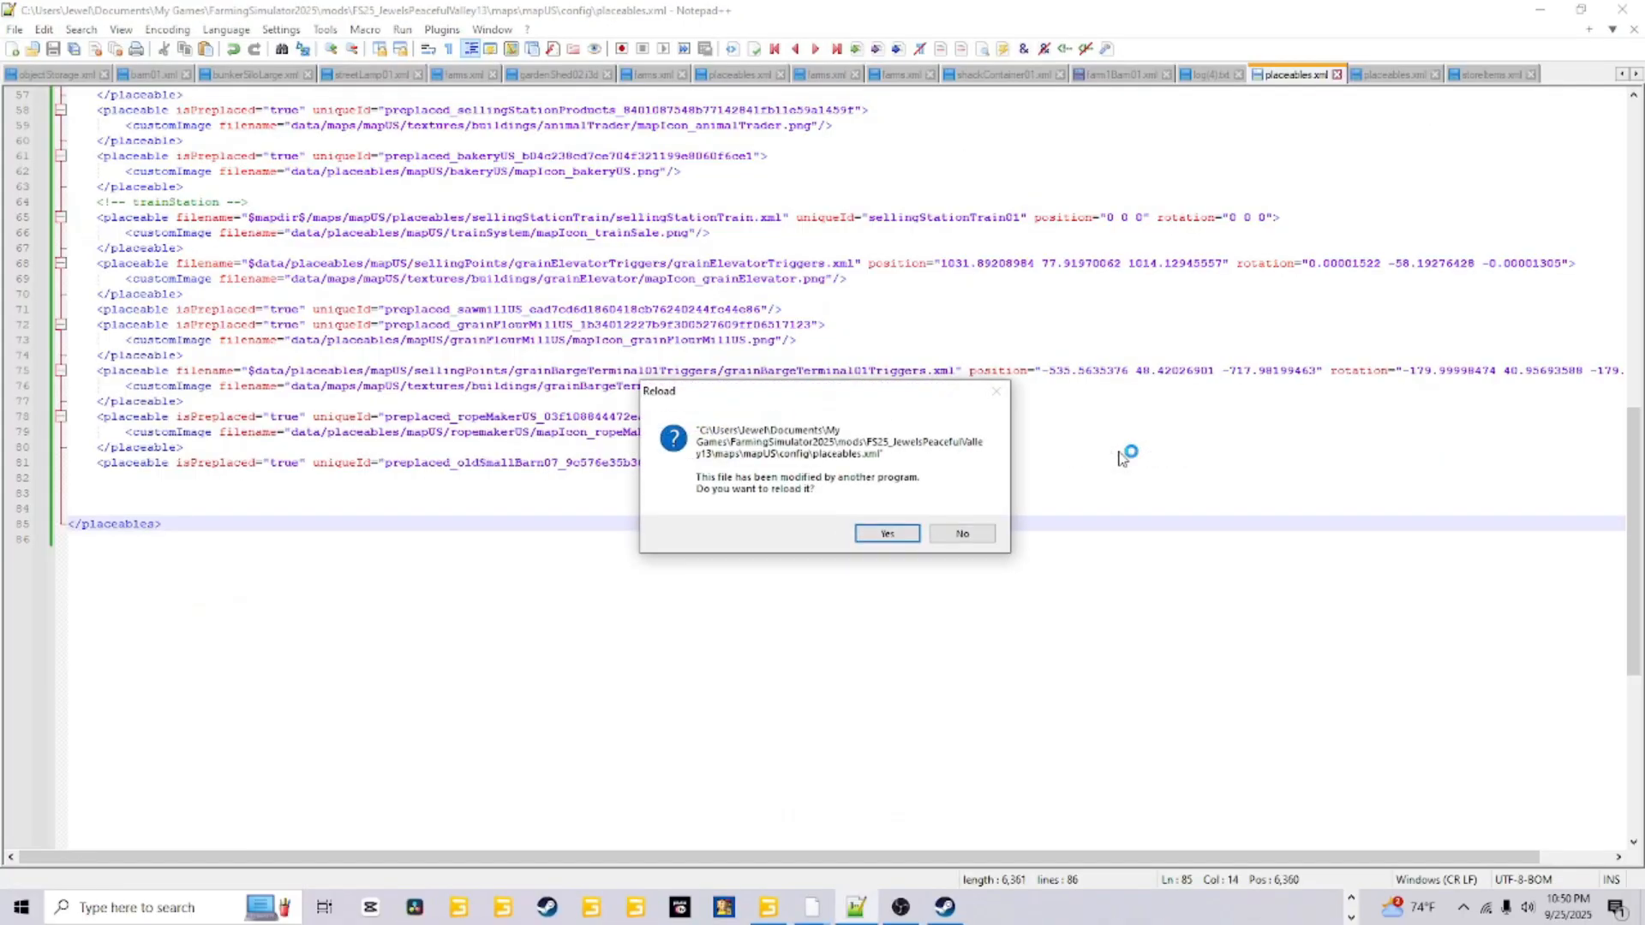
click(886, 533)
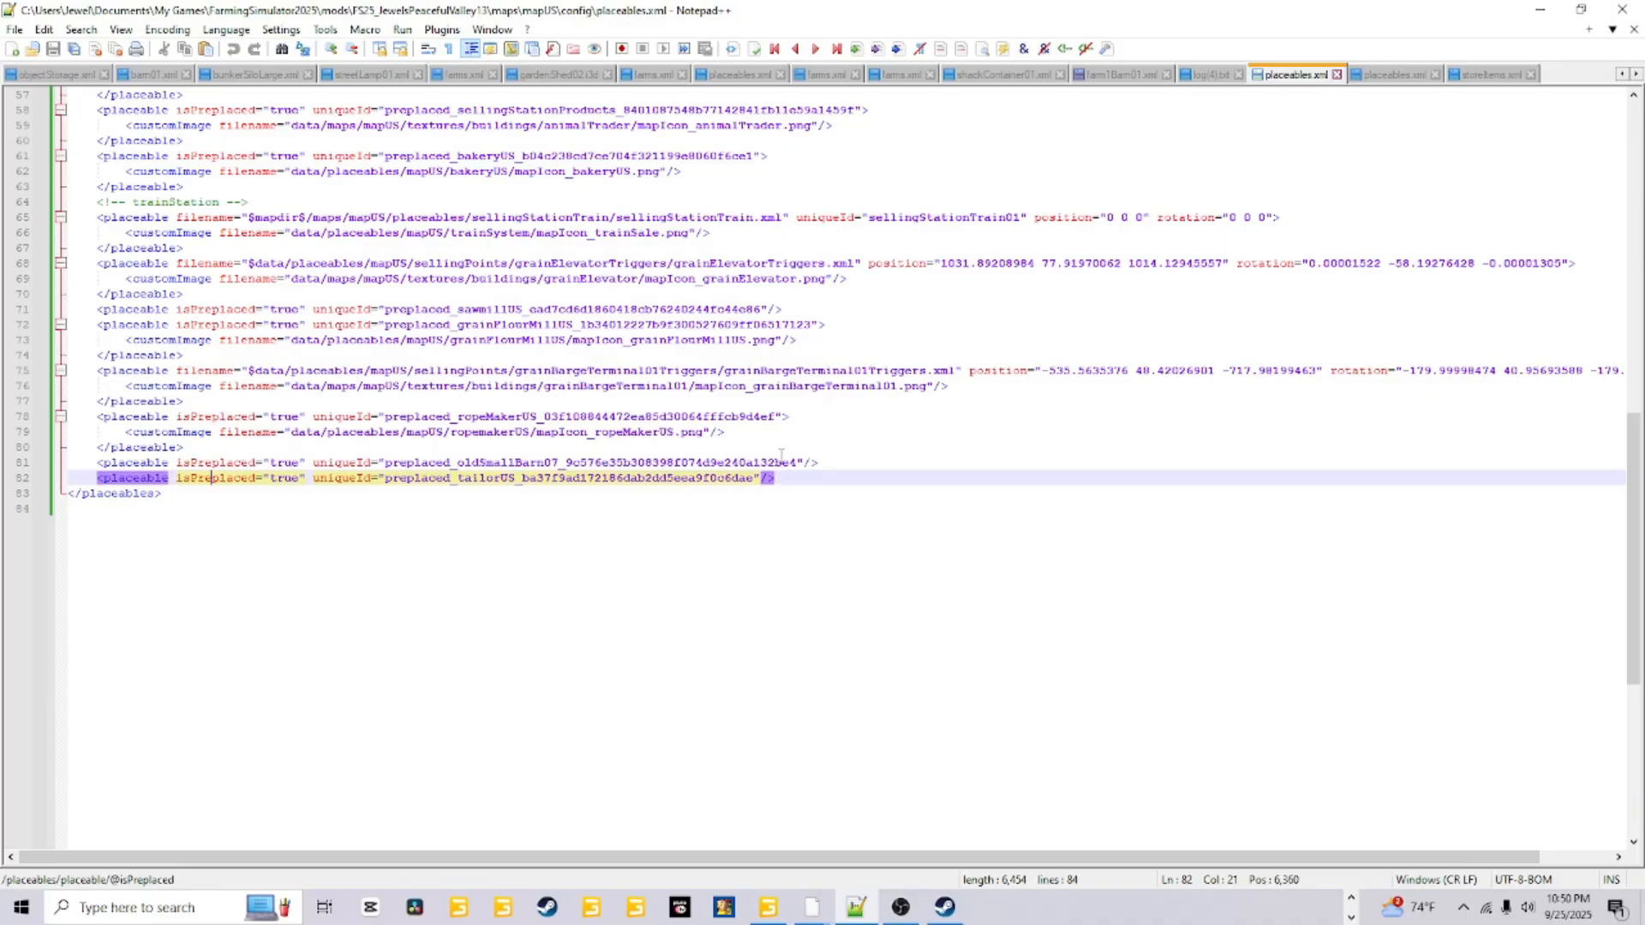
Remove the self-closing slash from the preplaced_tailorUS tag and paste the tailorUS customImage line and closing placeable tag beneath it
click(771, 478)
key(Delete)
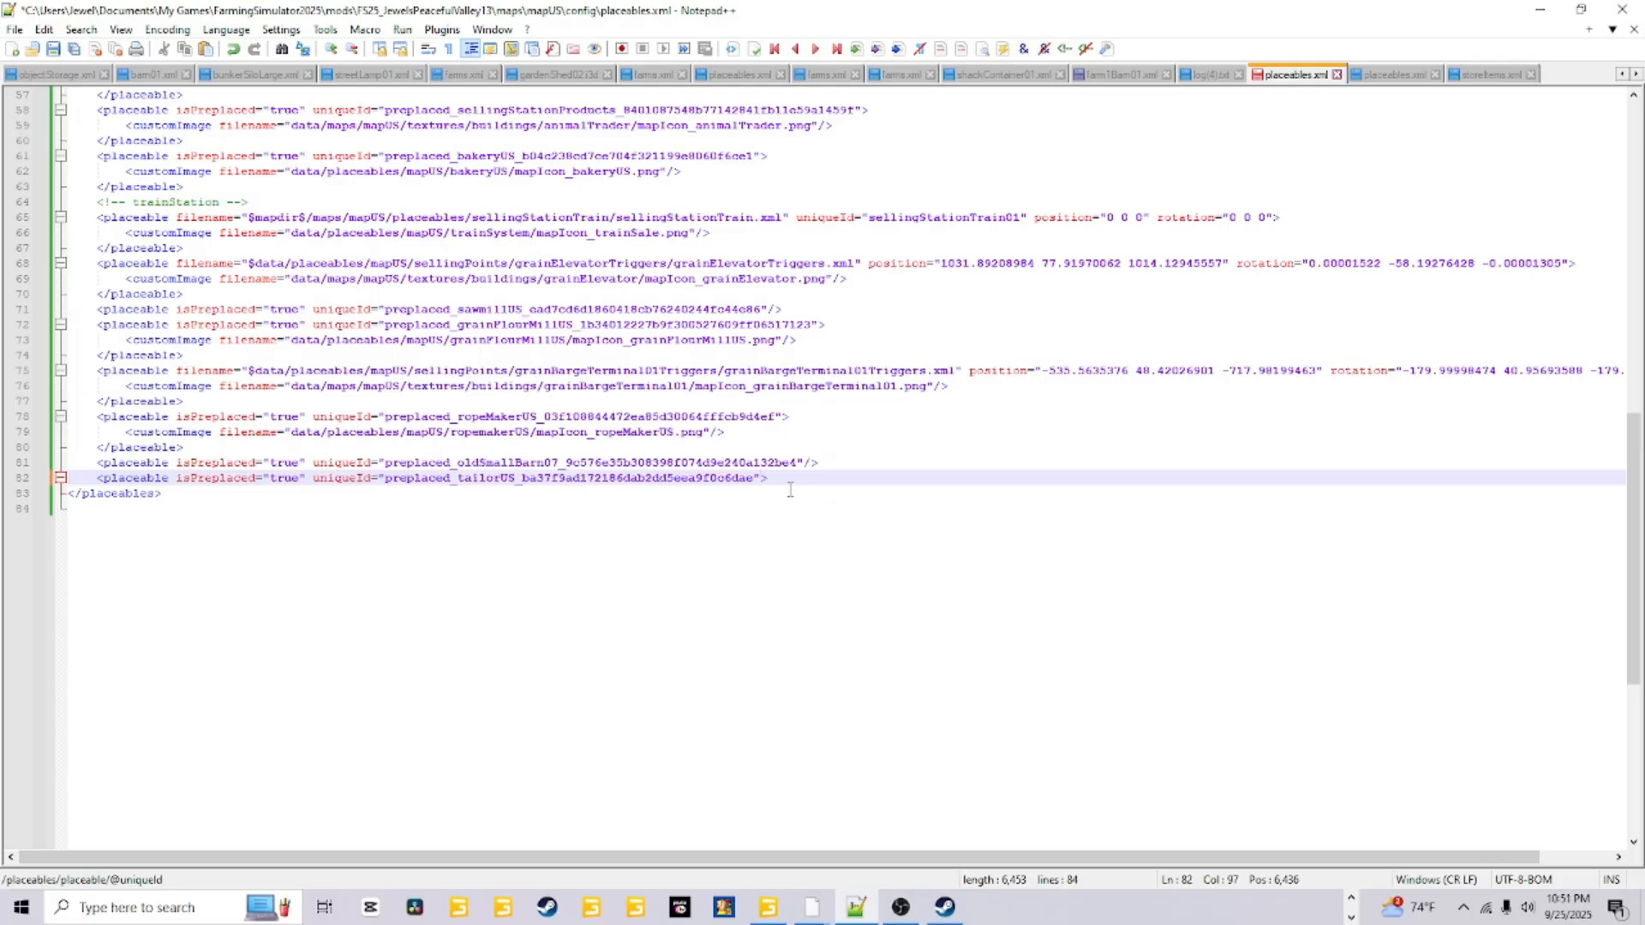
key(Return)
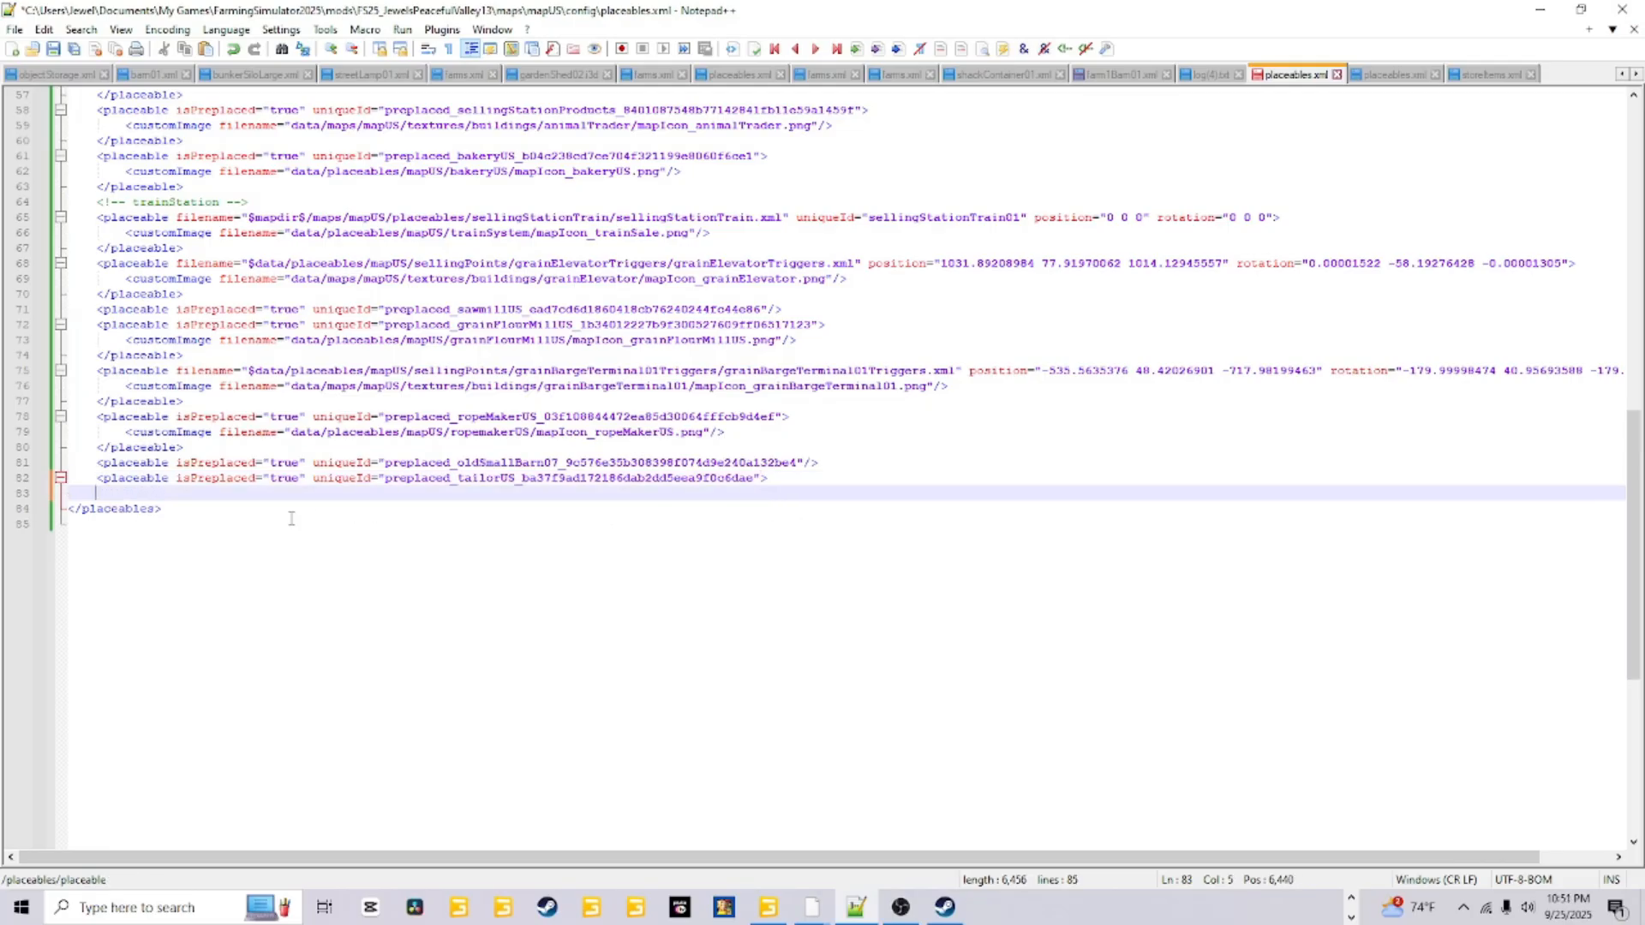
right_click(95, 491)
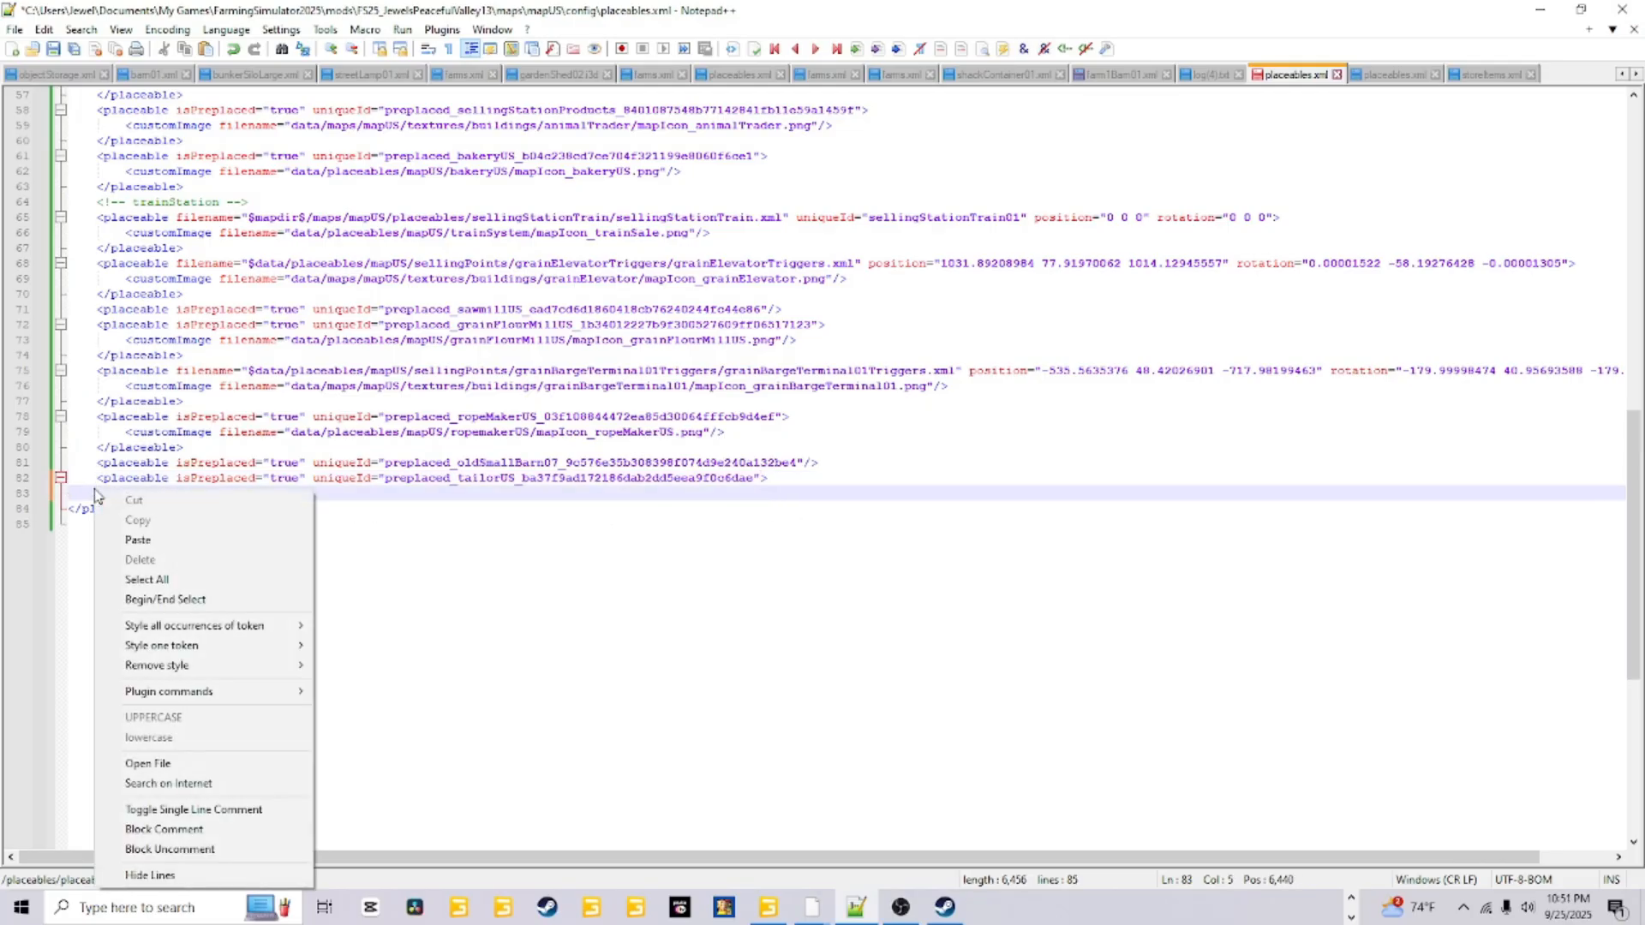
click(158, 542)
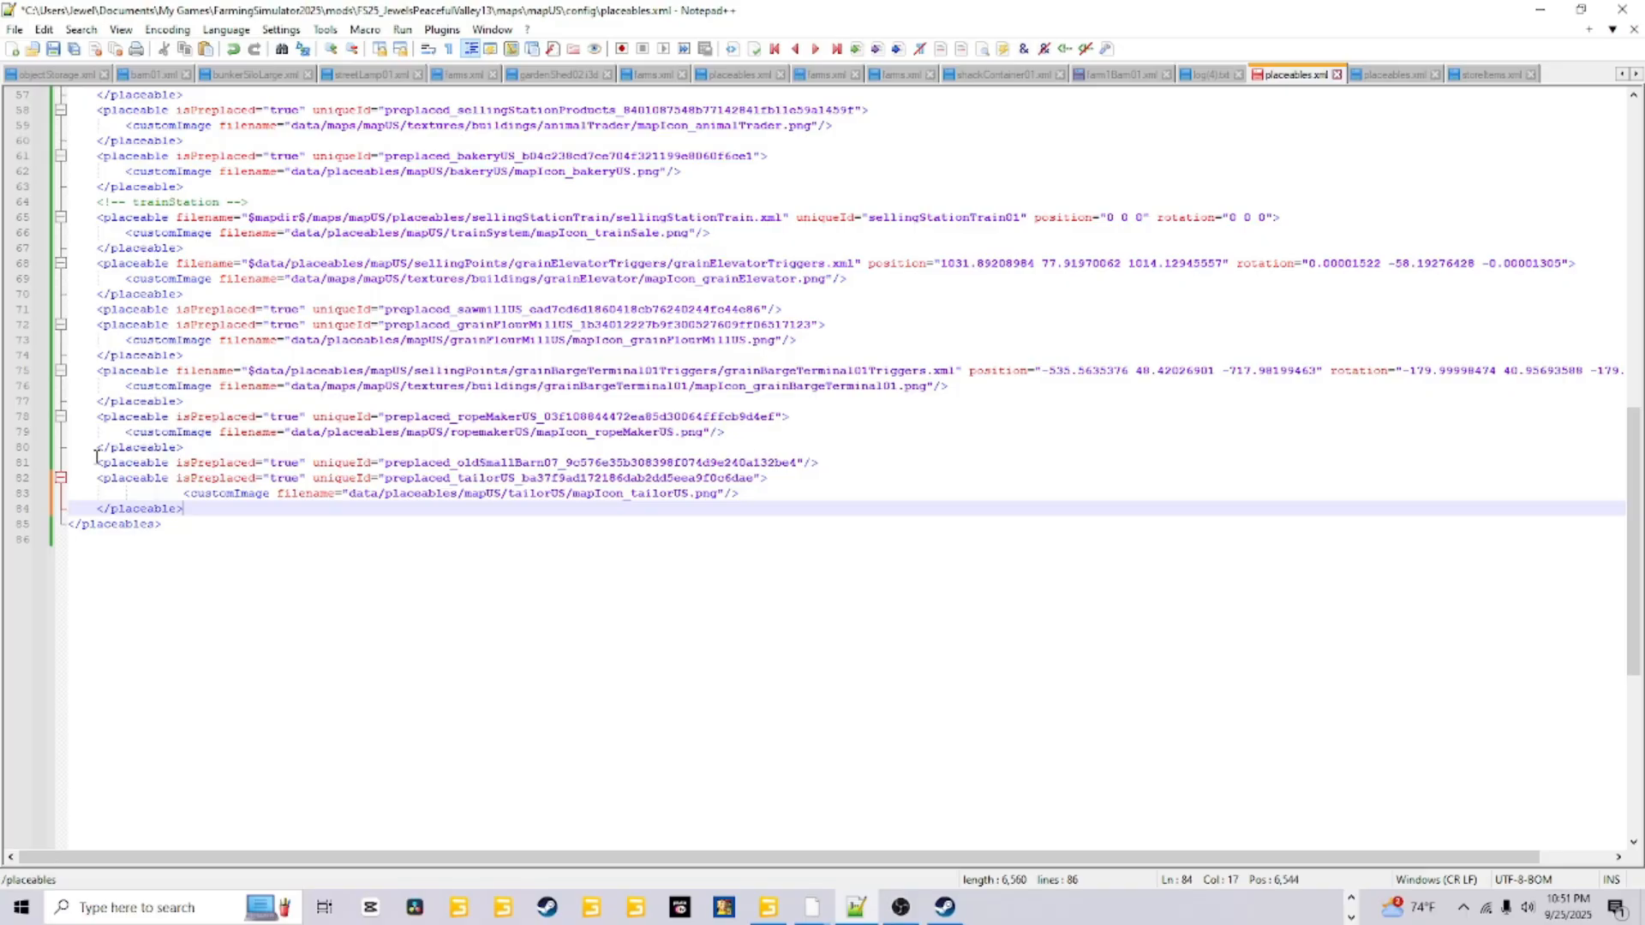
Reinsert the self-closing slash in the preplaced_tailorUS placeable tag and remove it again
click(130, 481)
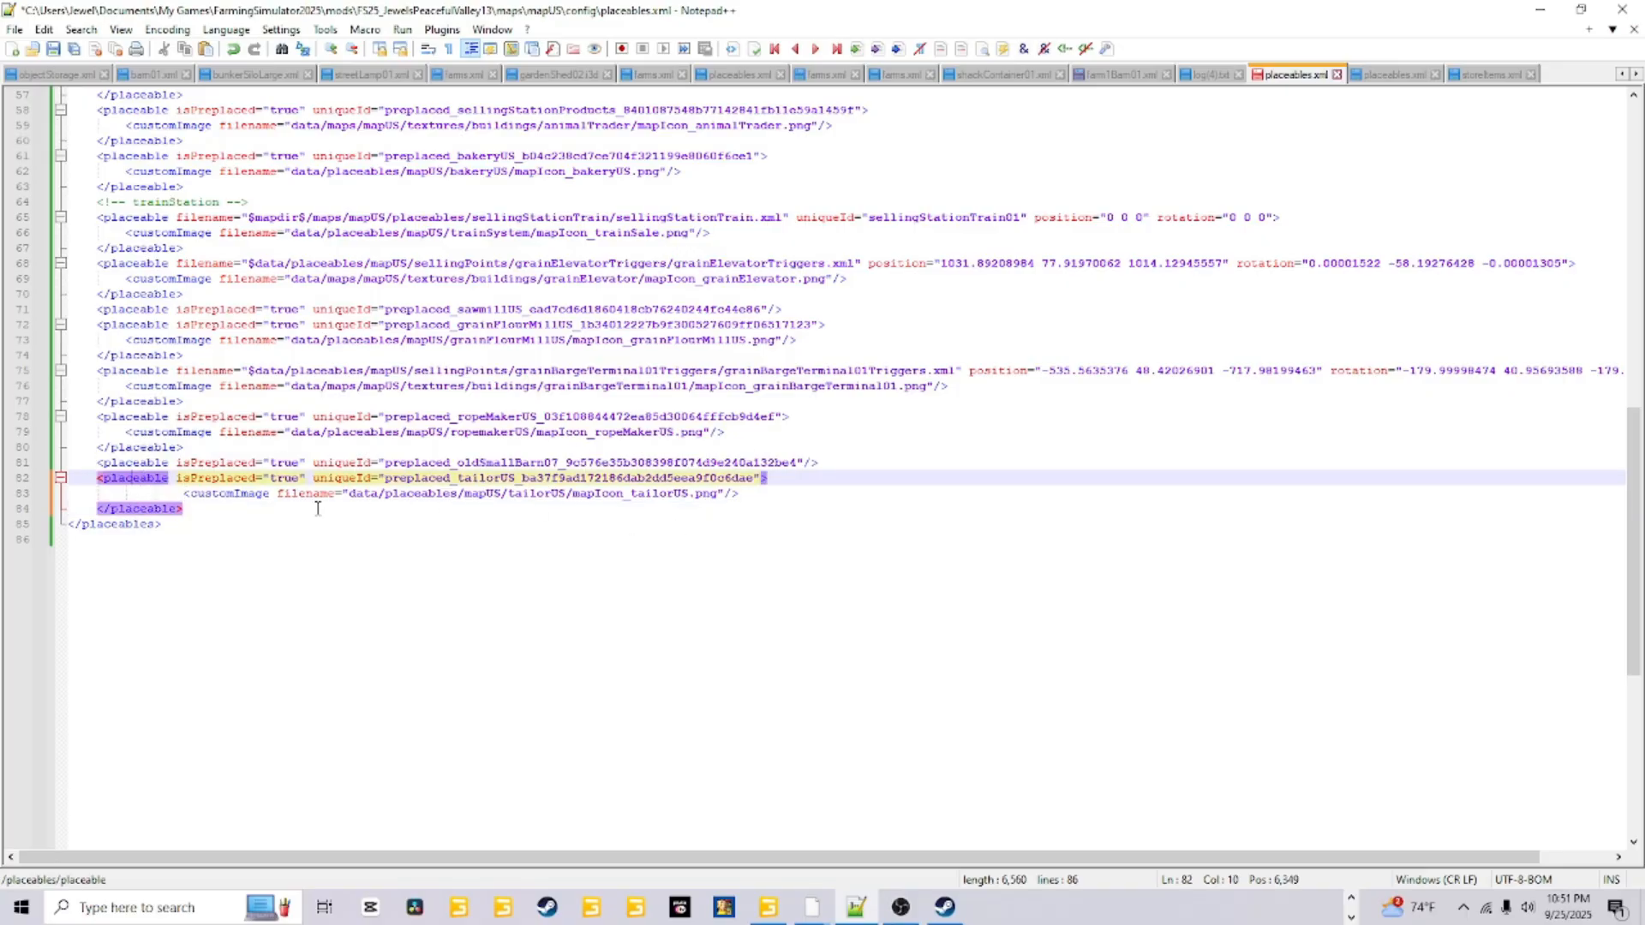
click(766, 481)
text(/)
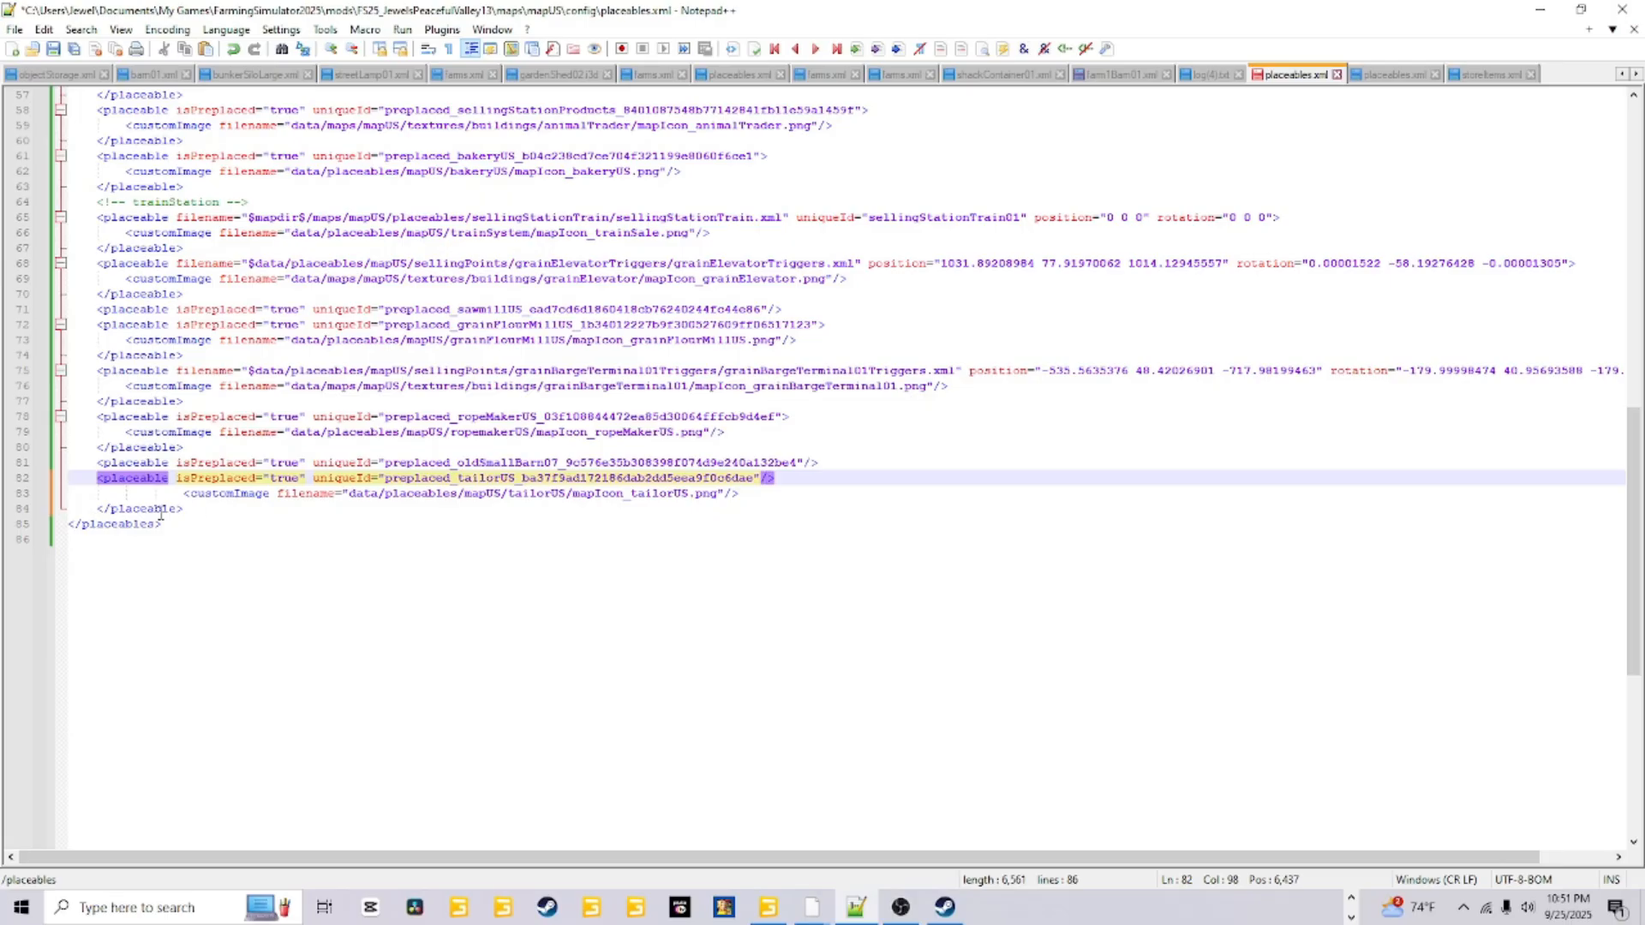
key(BackSpace)
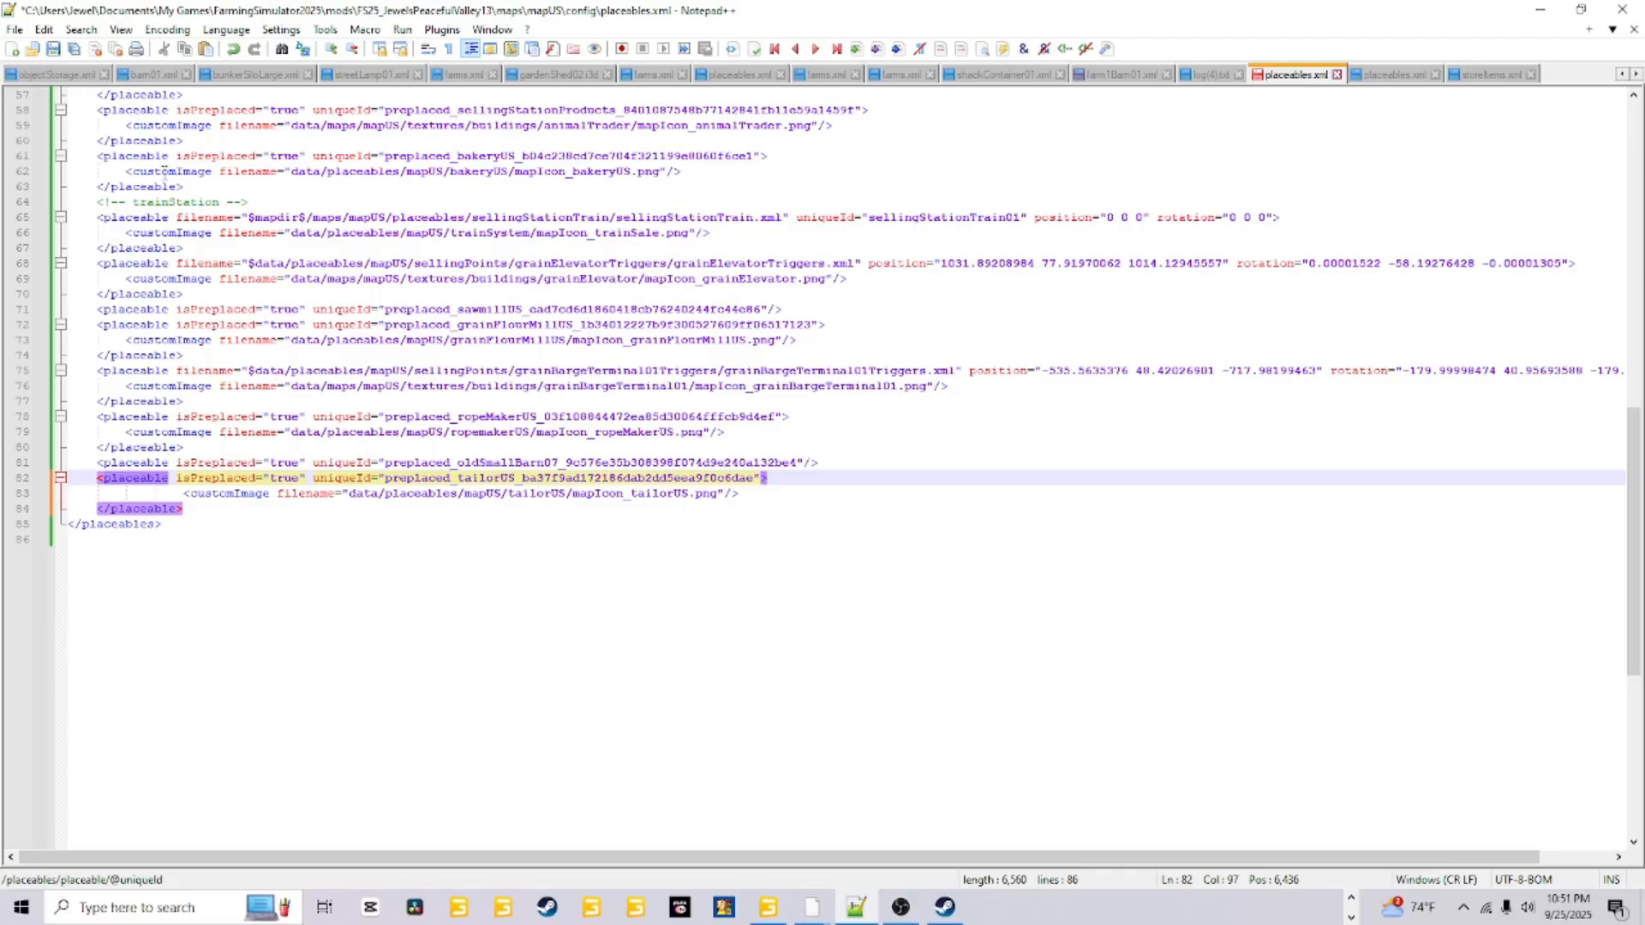
Save placeables.xml and select the whole tailorUS placeable entry, from its opening tag to its closing tag
click(53, 49)
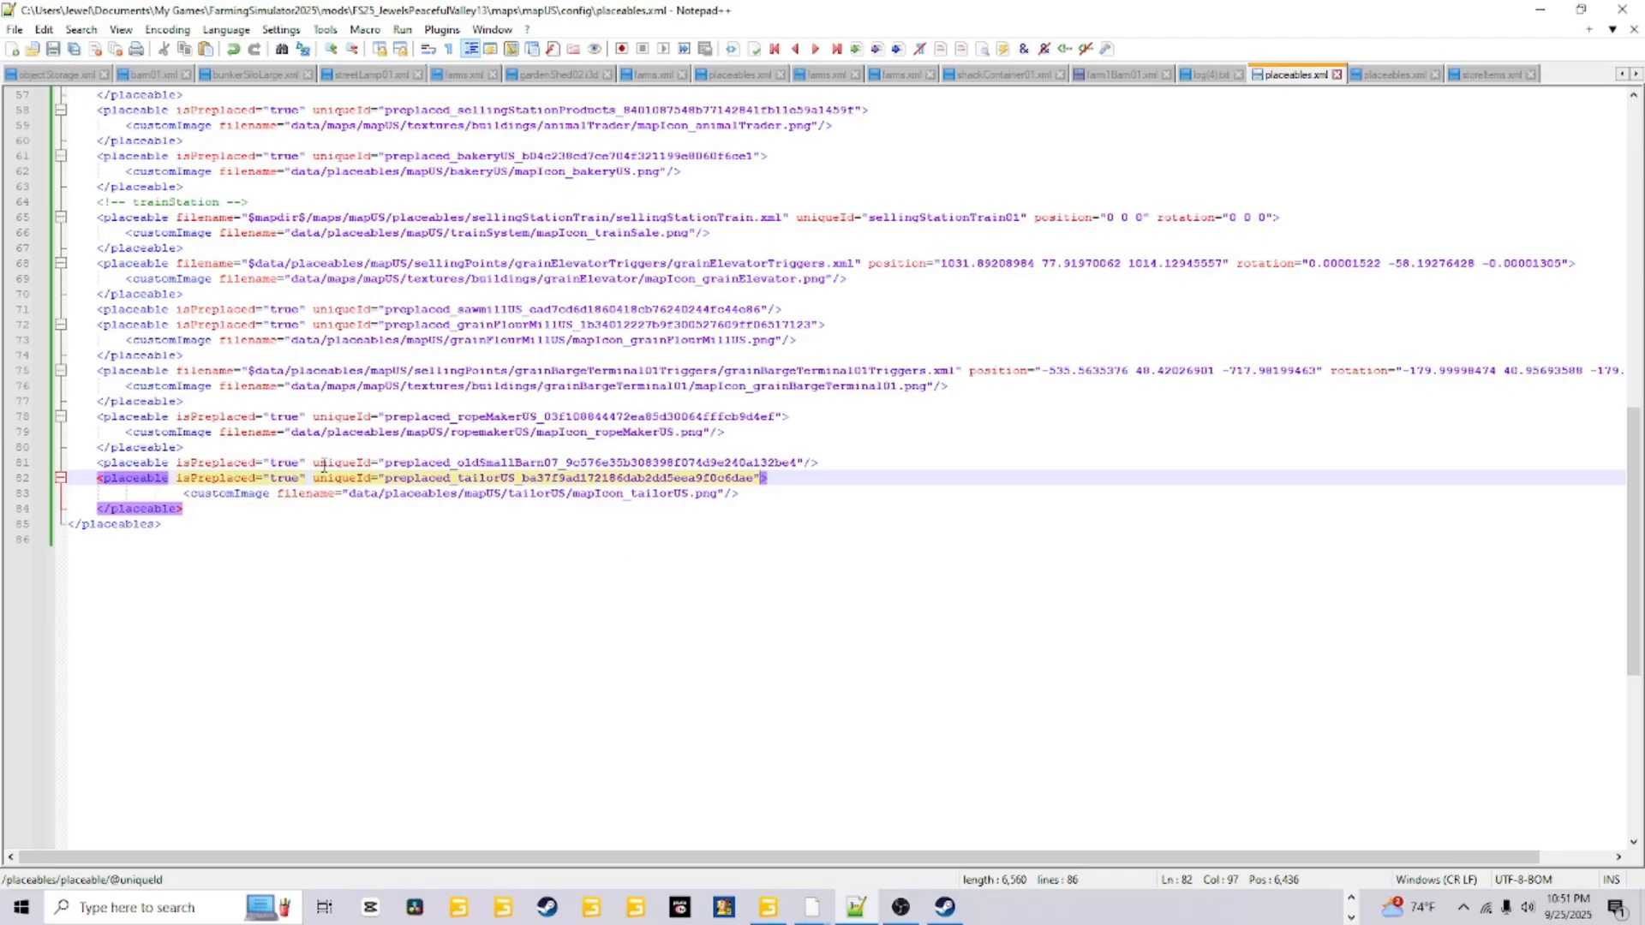
drag(203, 509, 53, 471)
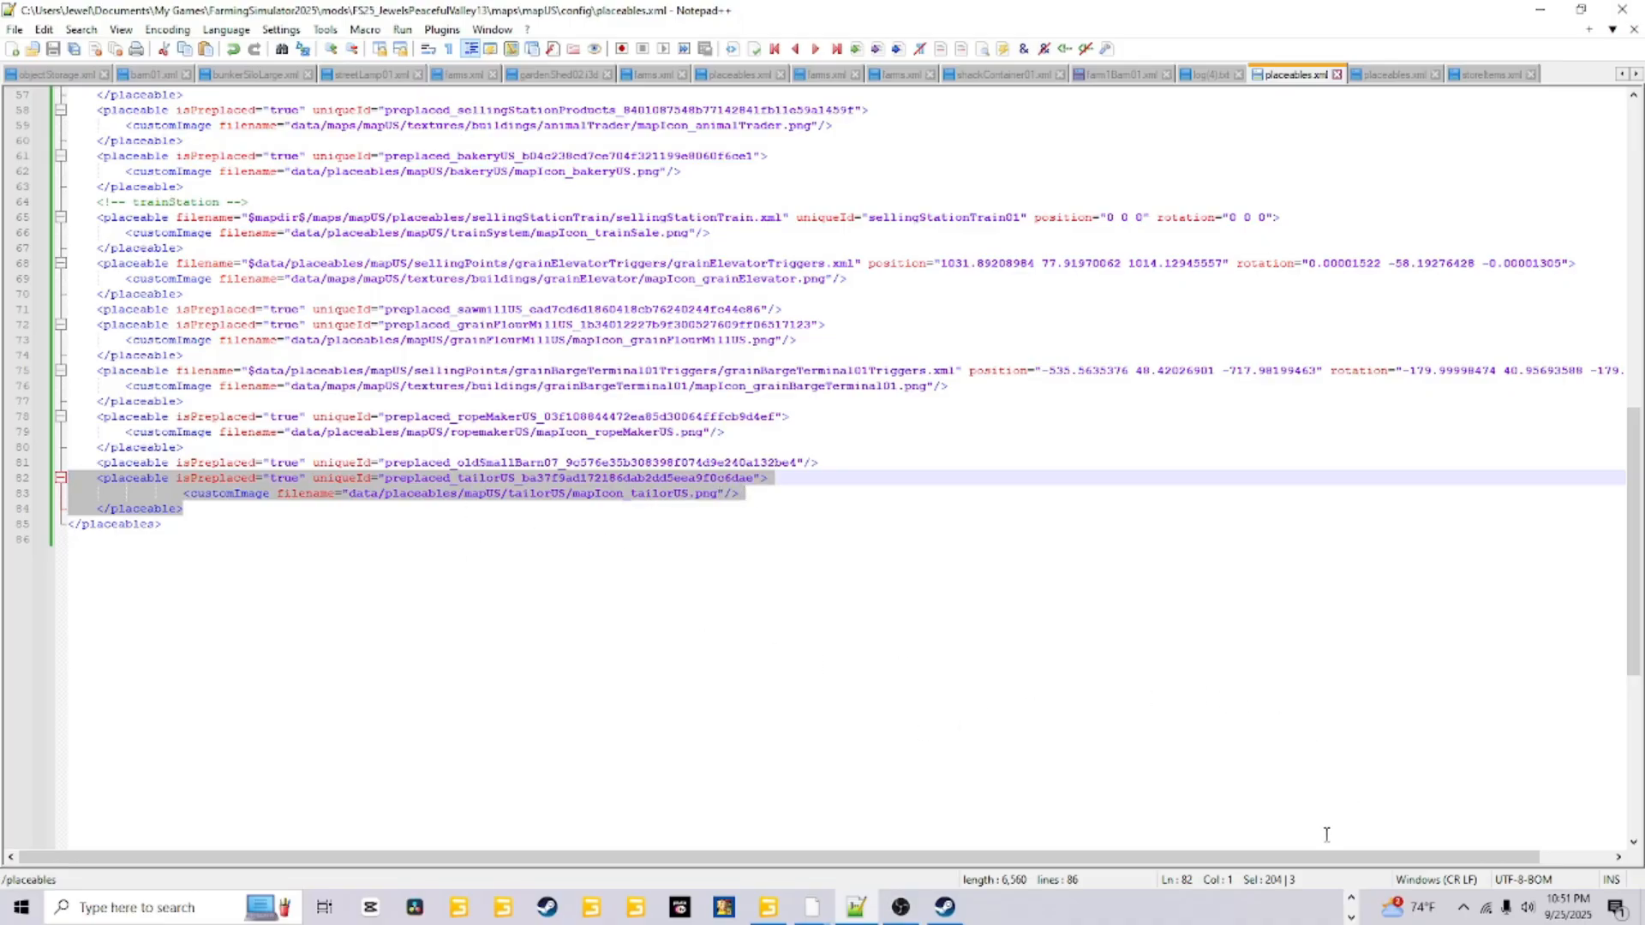
Open storeItems from the mod's mapUS config folder in Notepad++ and review its production, selling, buying and decoration entries
click(1350, 898)
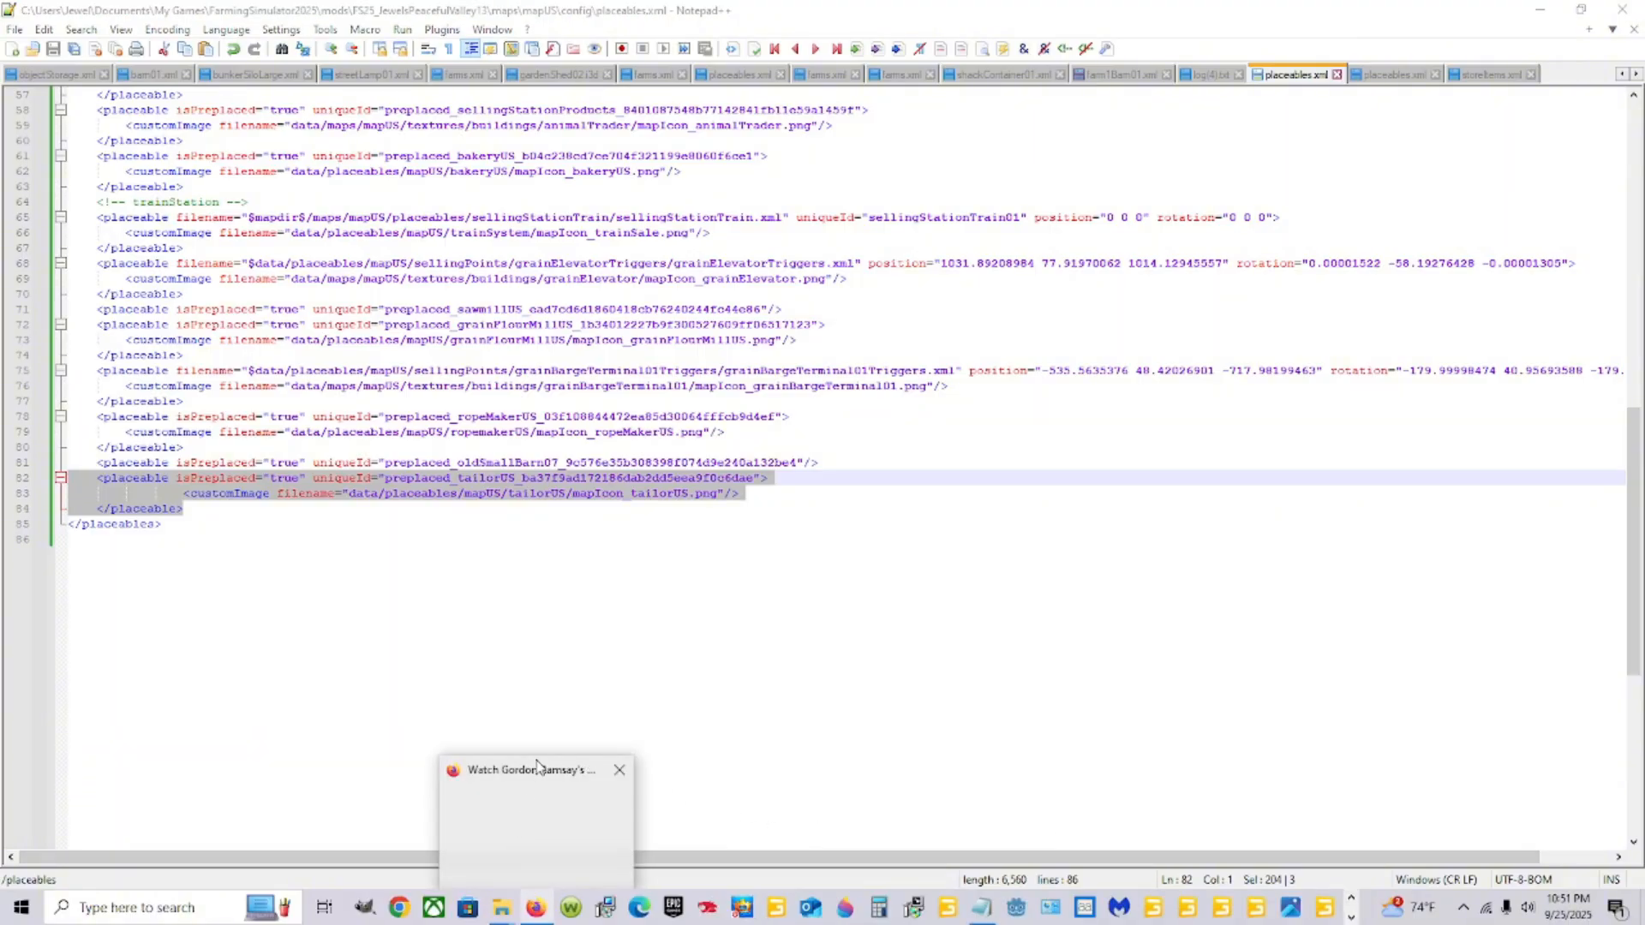
mouse_move(501, 907)
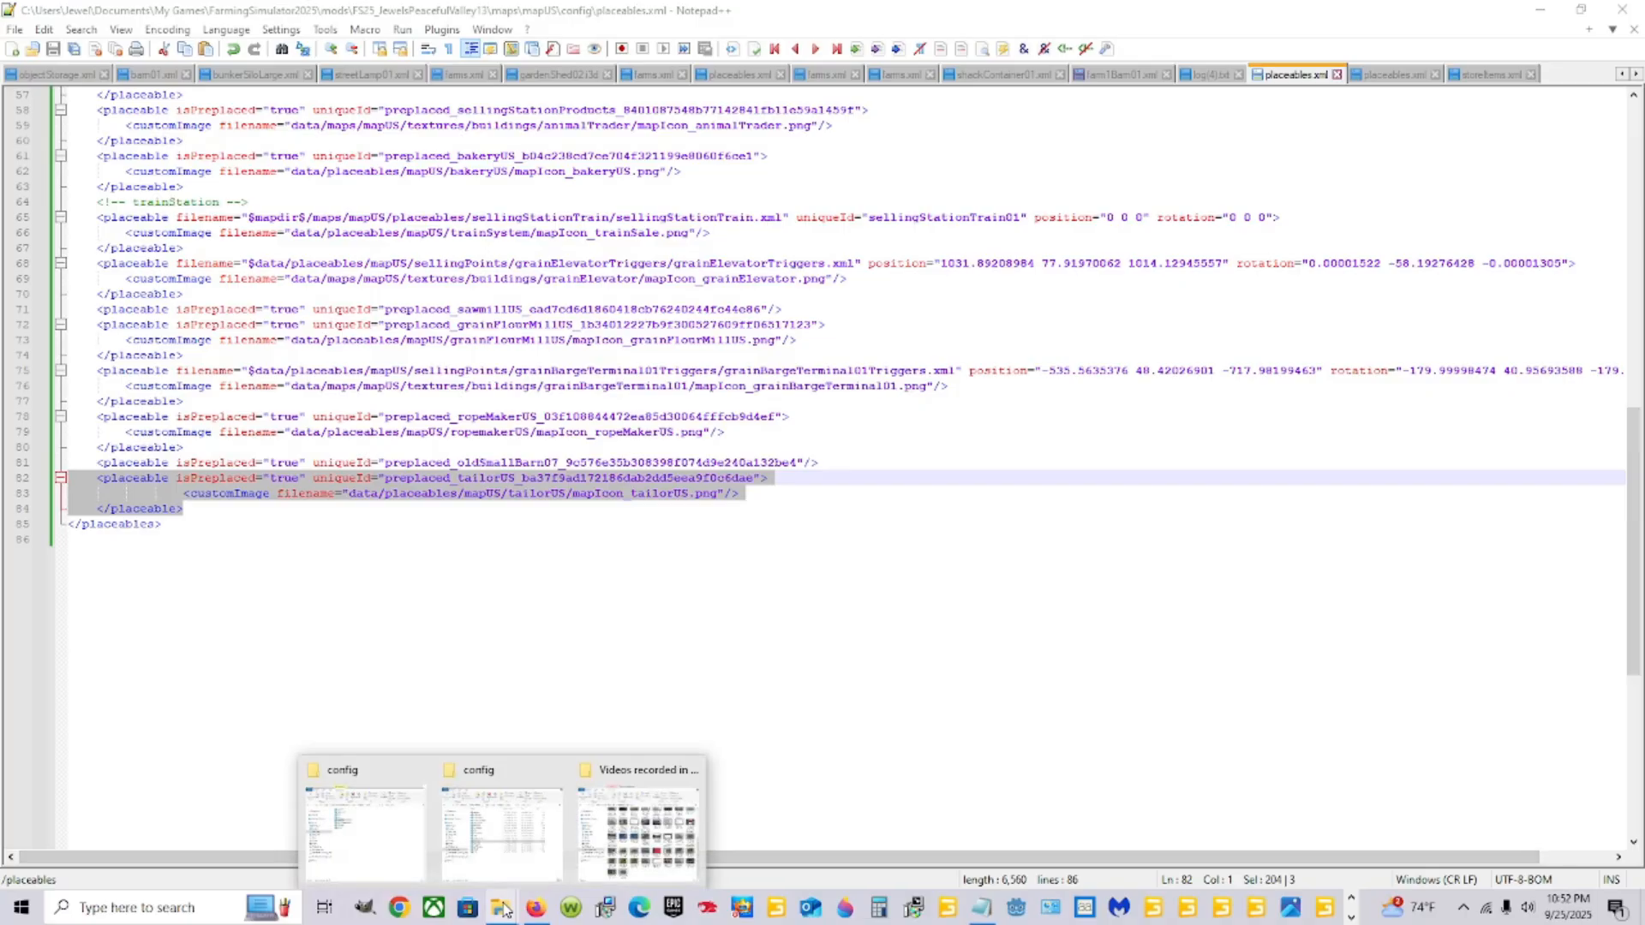
click(377, 829)
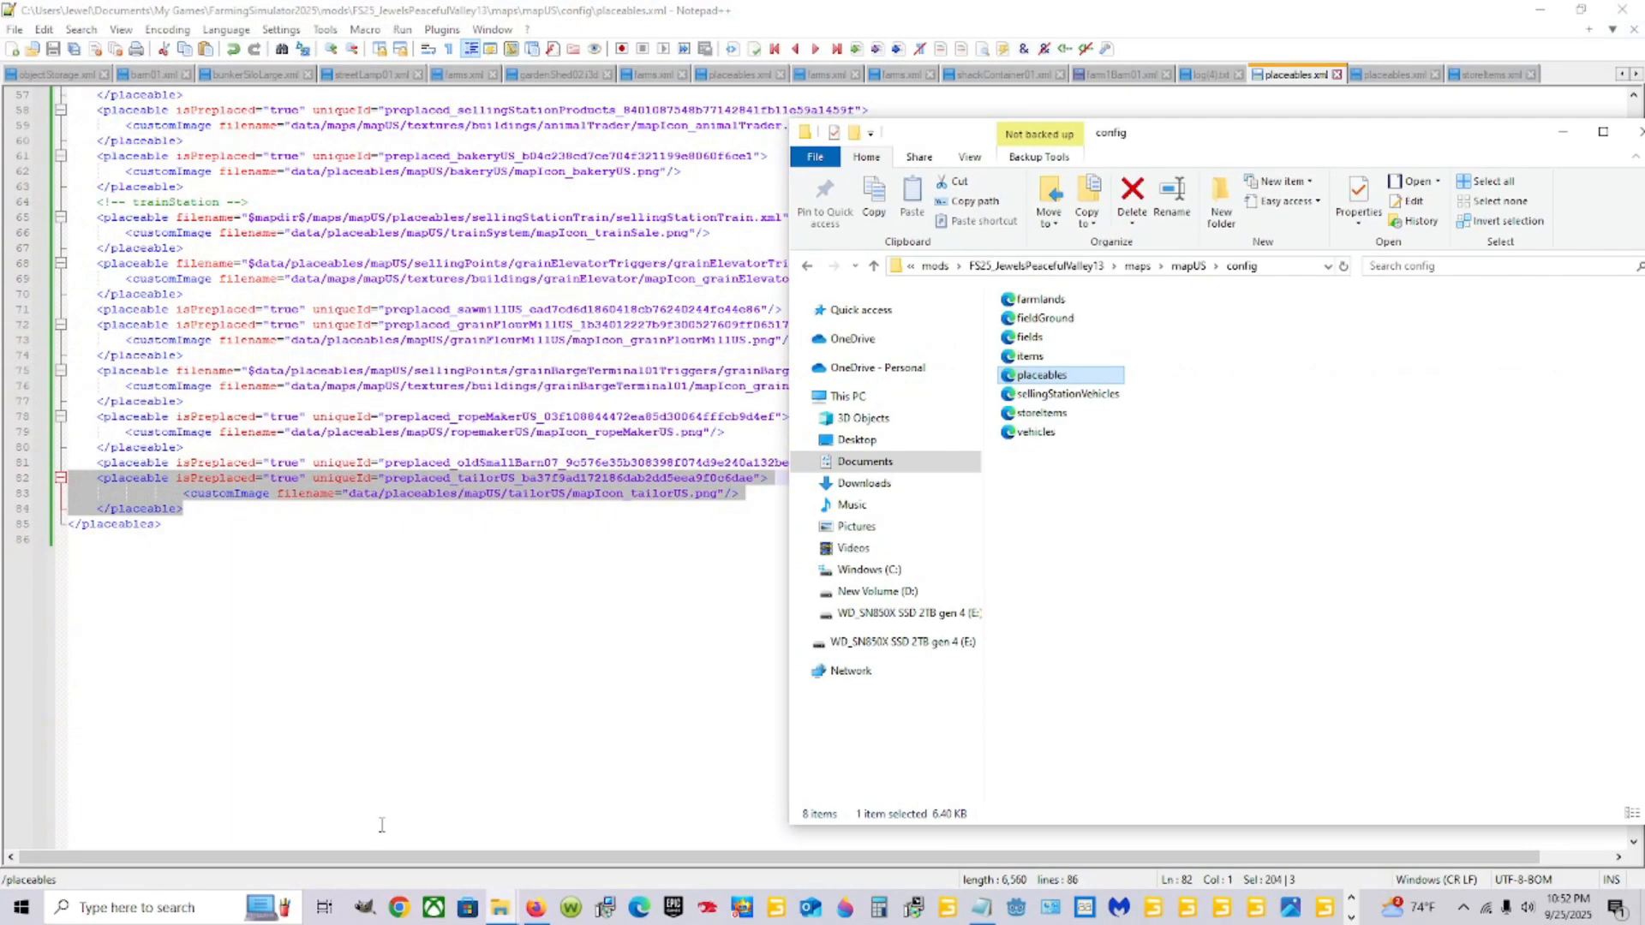
right_click(1048, 413)
click(1097, 490)
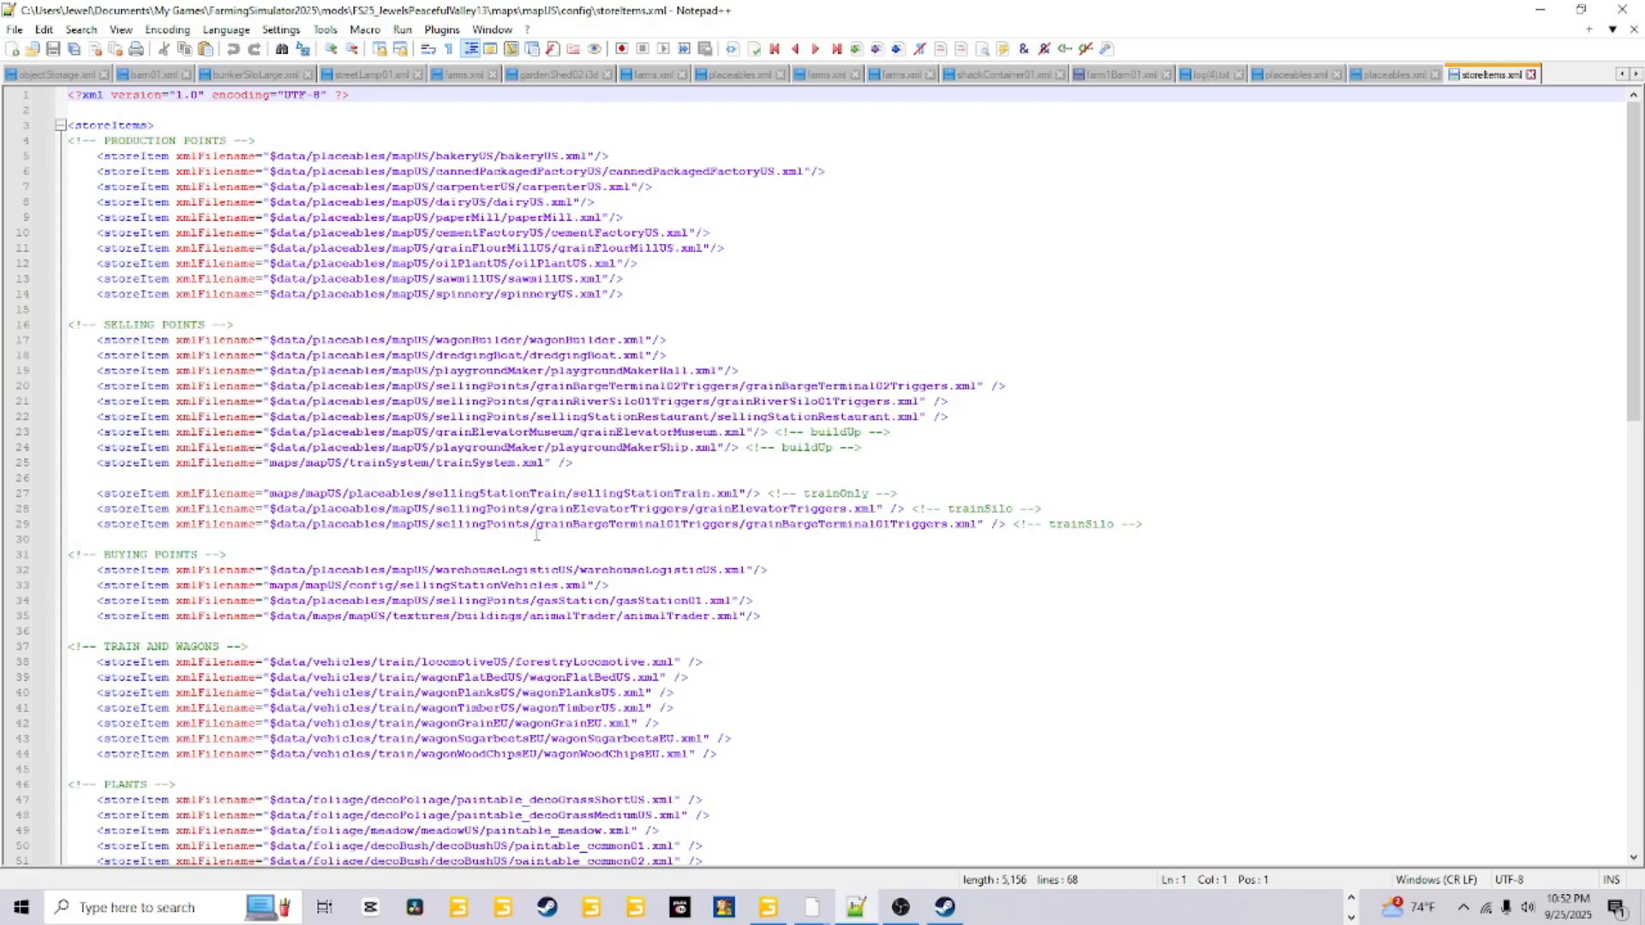
scroll(535, 505, down, 2)
scroll(525, 622, down, 5)
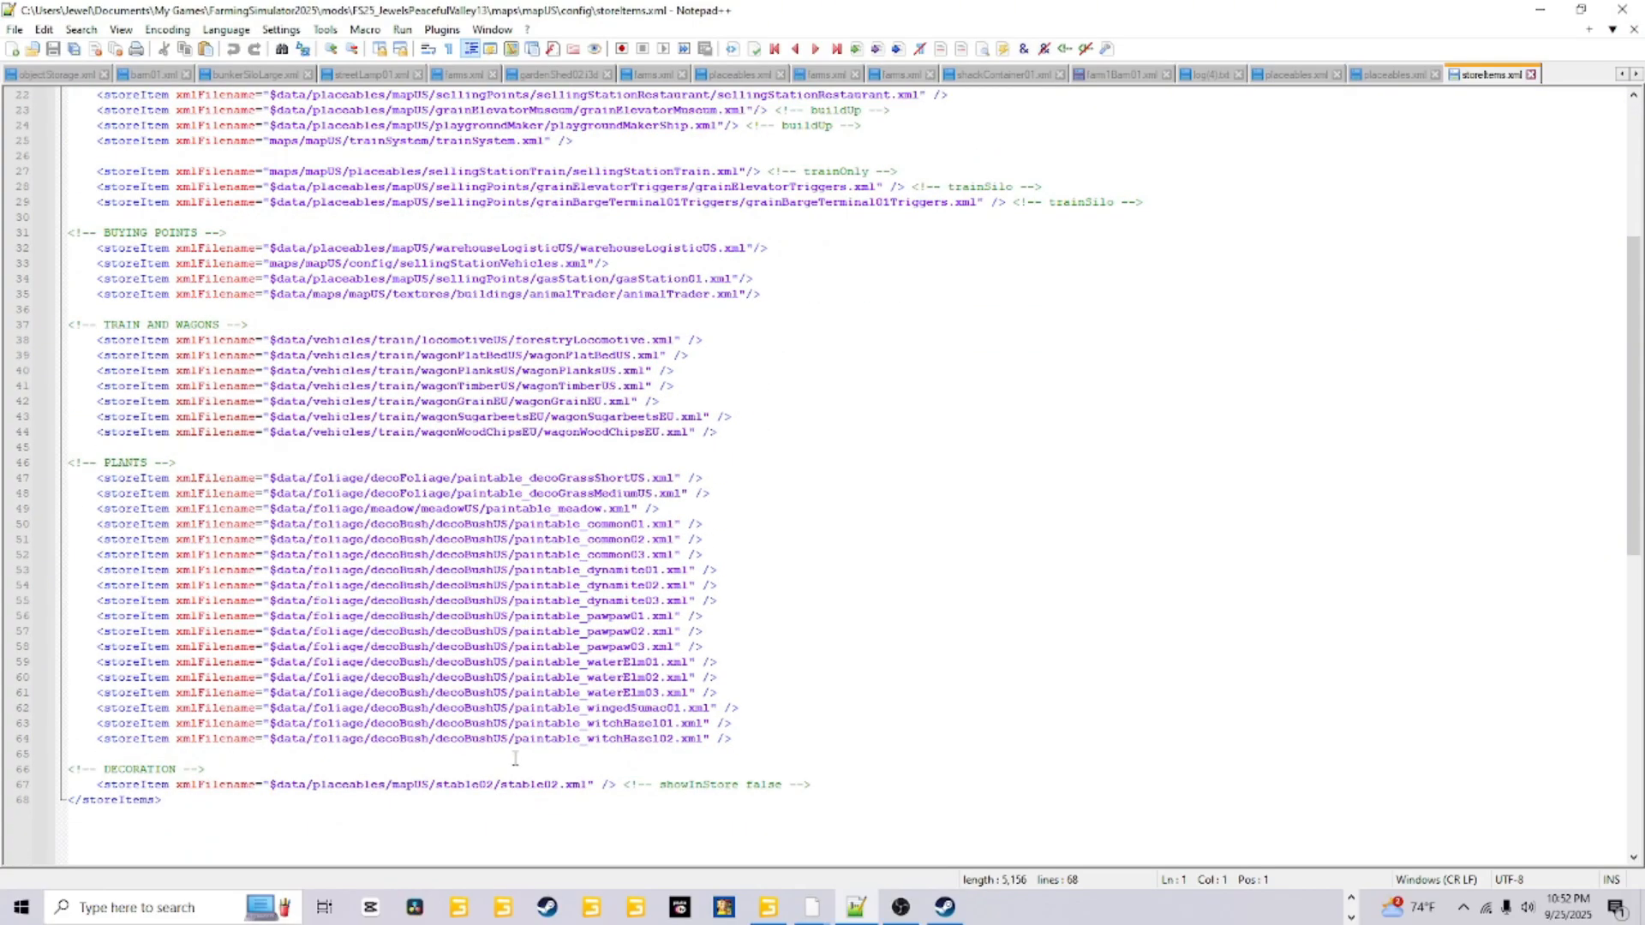
scroll(698, 718, up, 7)
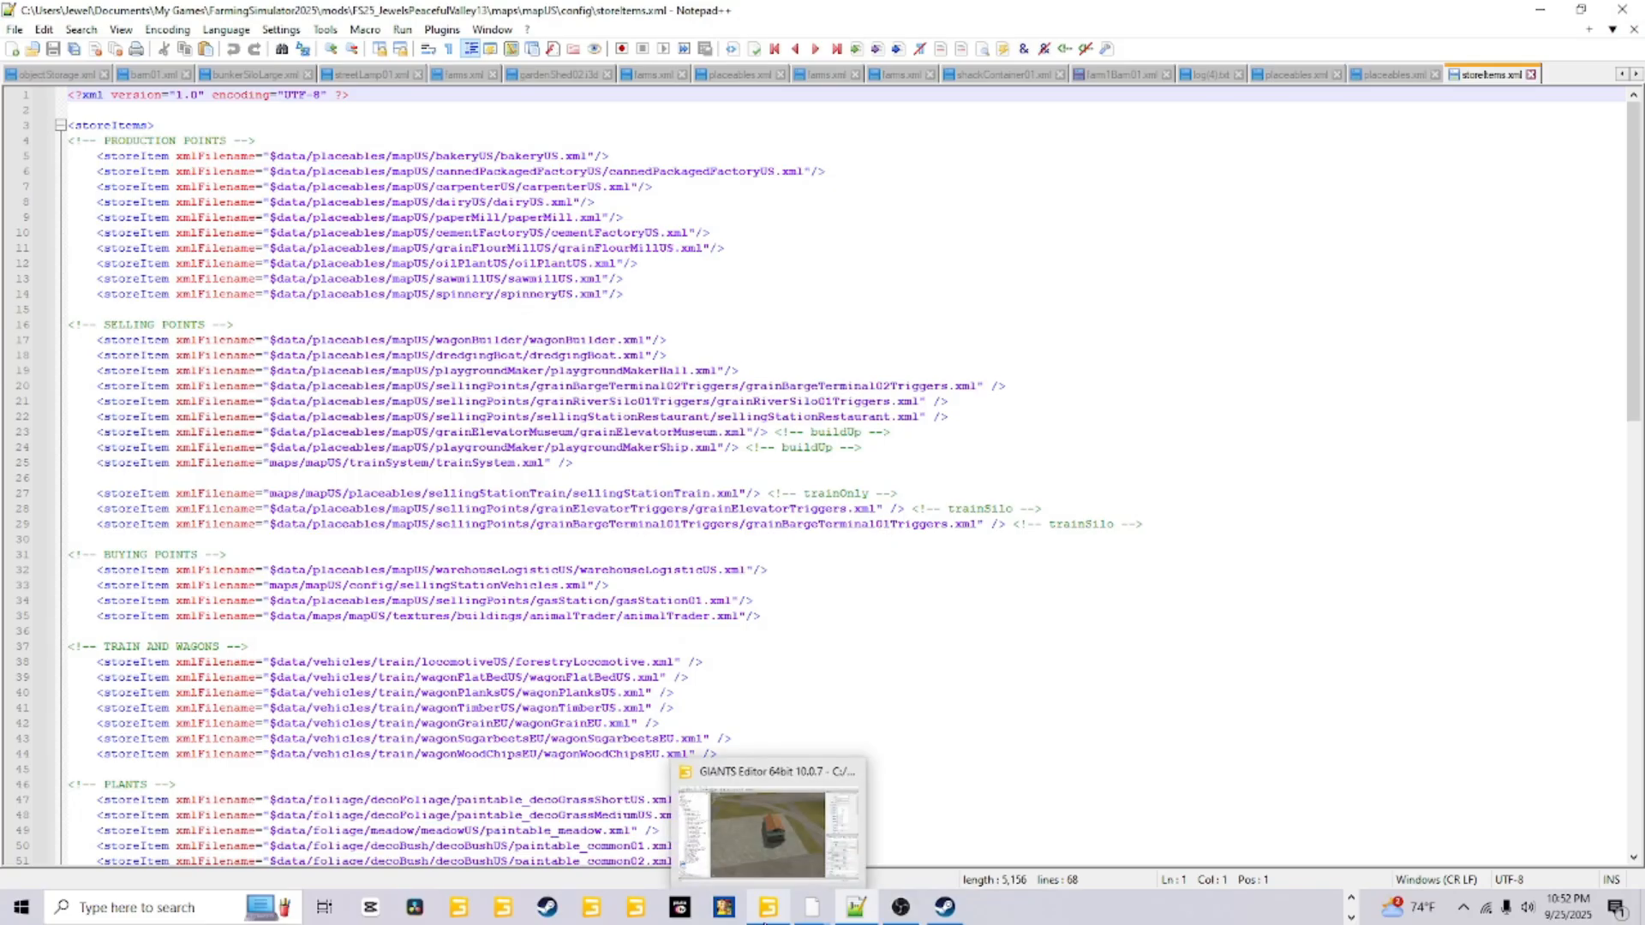
Save the map in GIANTS Editor and launch Farming Simulator 25 from the Steam library
click(773, 831)
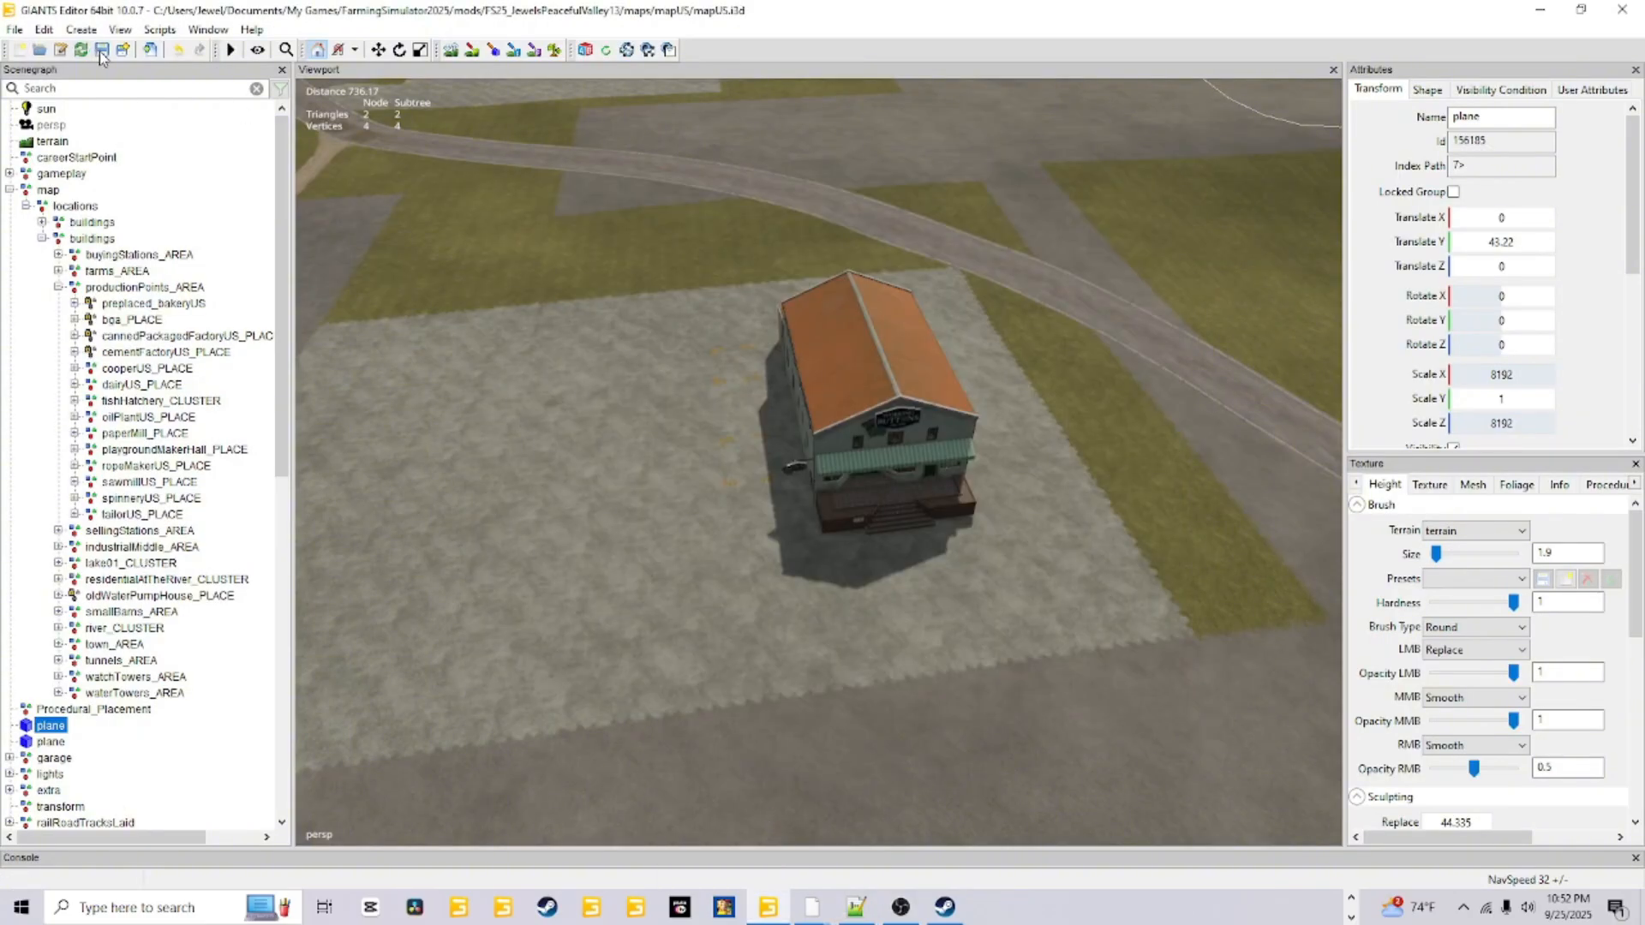
click(101, 49)
click(947, 908)
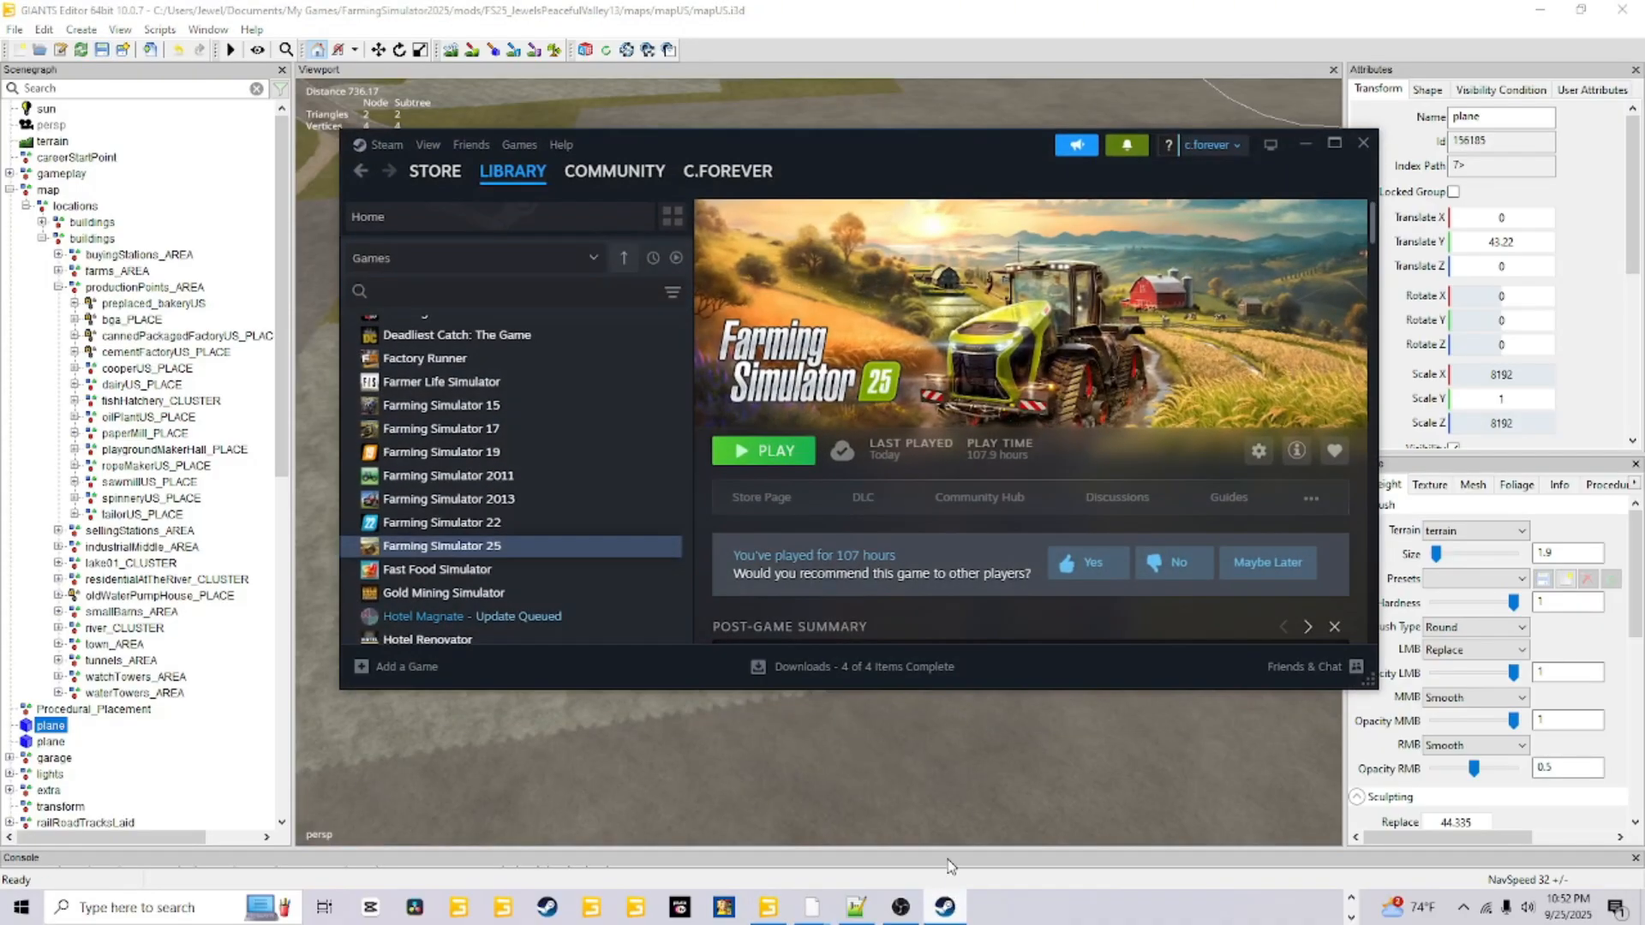
click(771, 453)
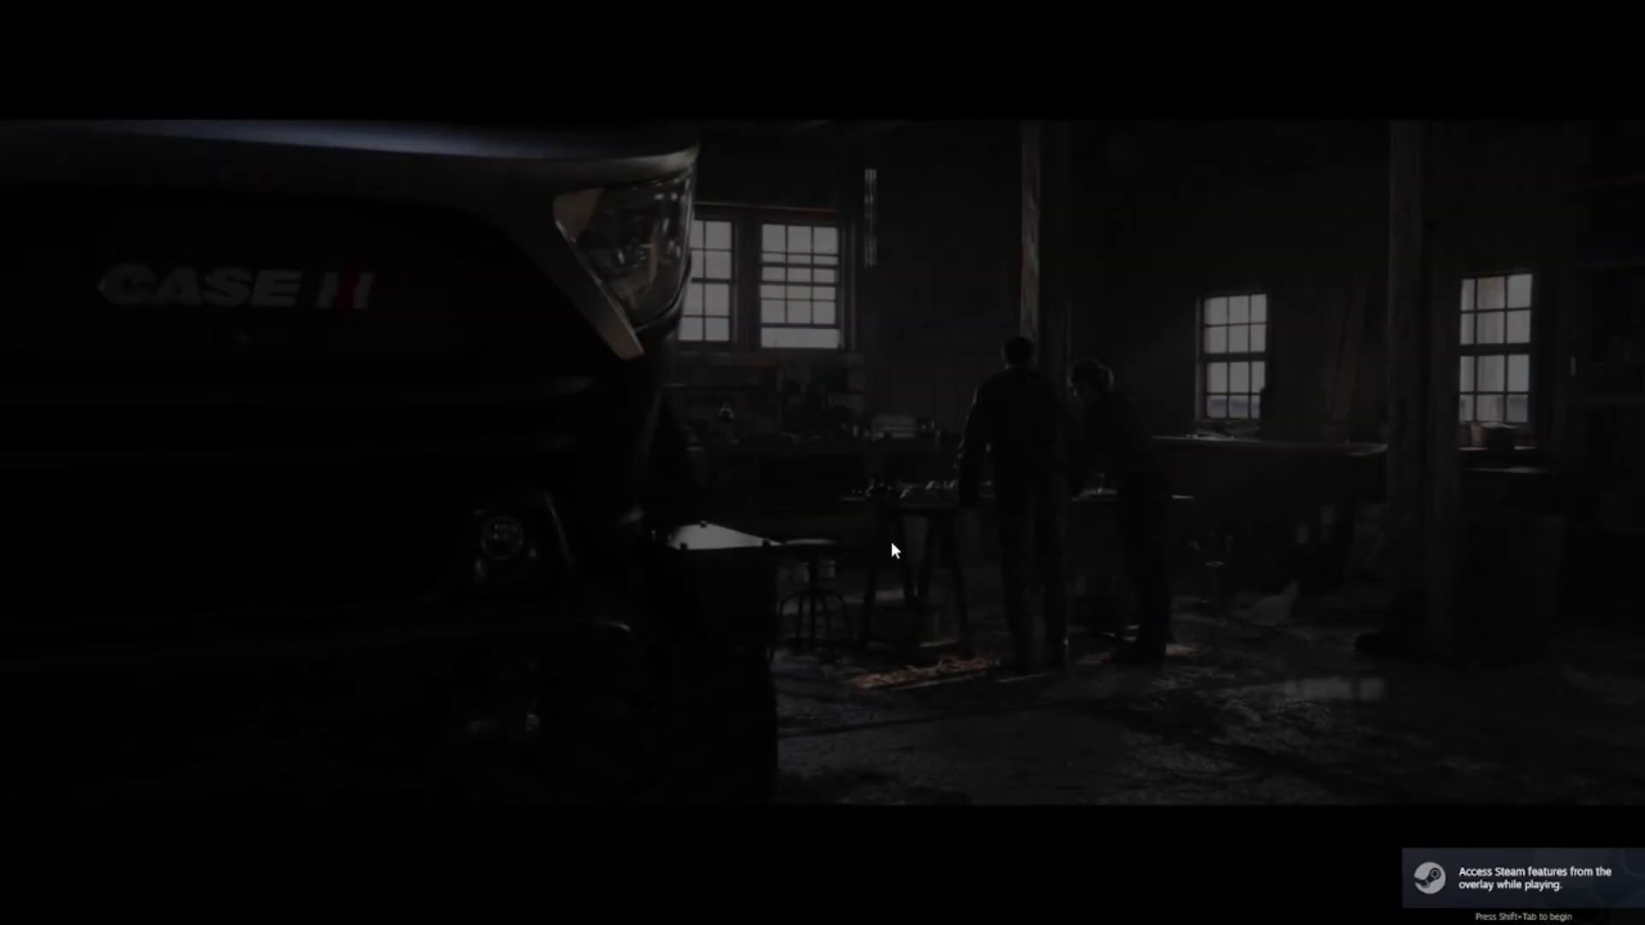
Skip the intro and start a new career in empty save slot 5
click(891, 542)
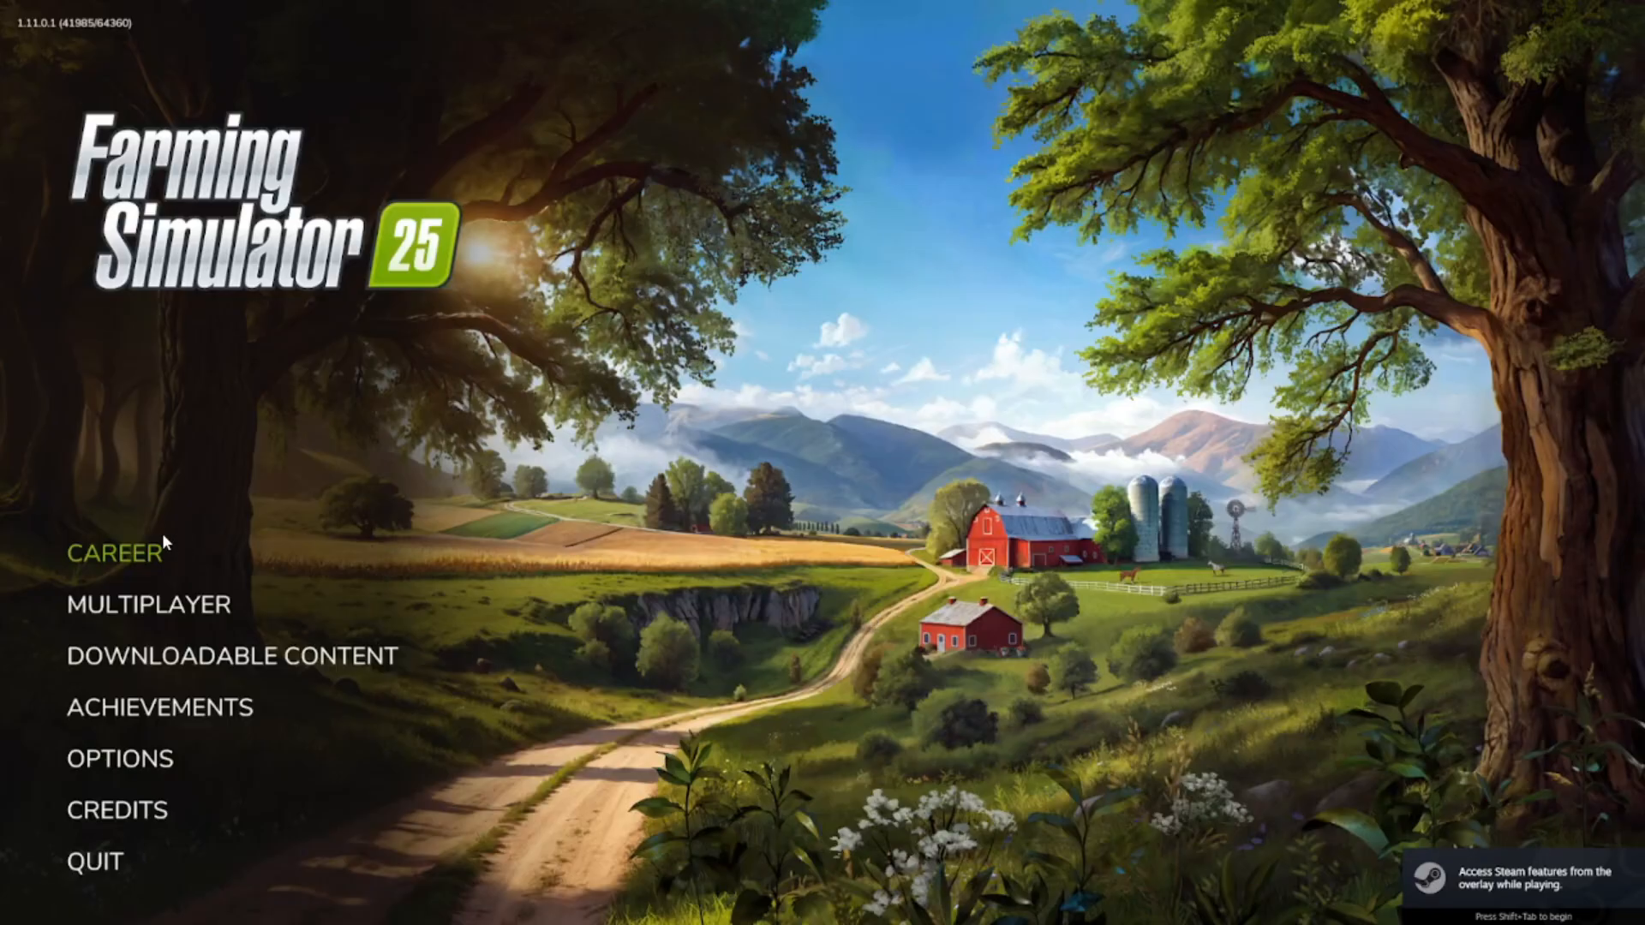
click(118, 552)
scroll(557, 572, down, 5)
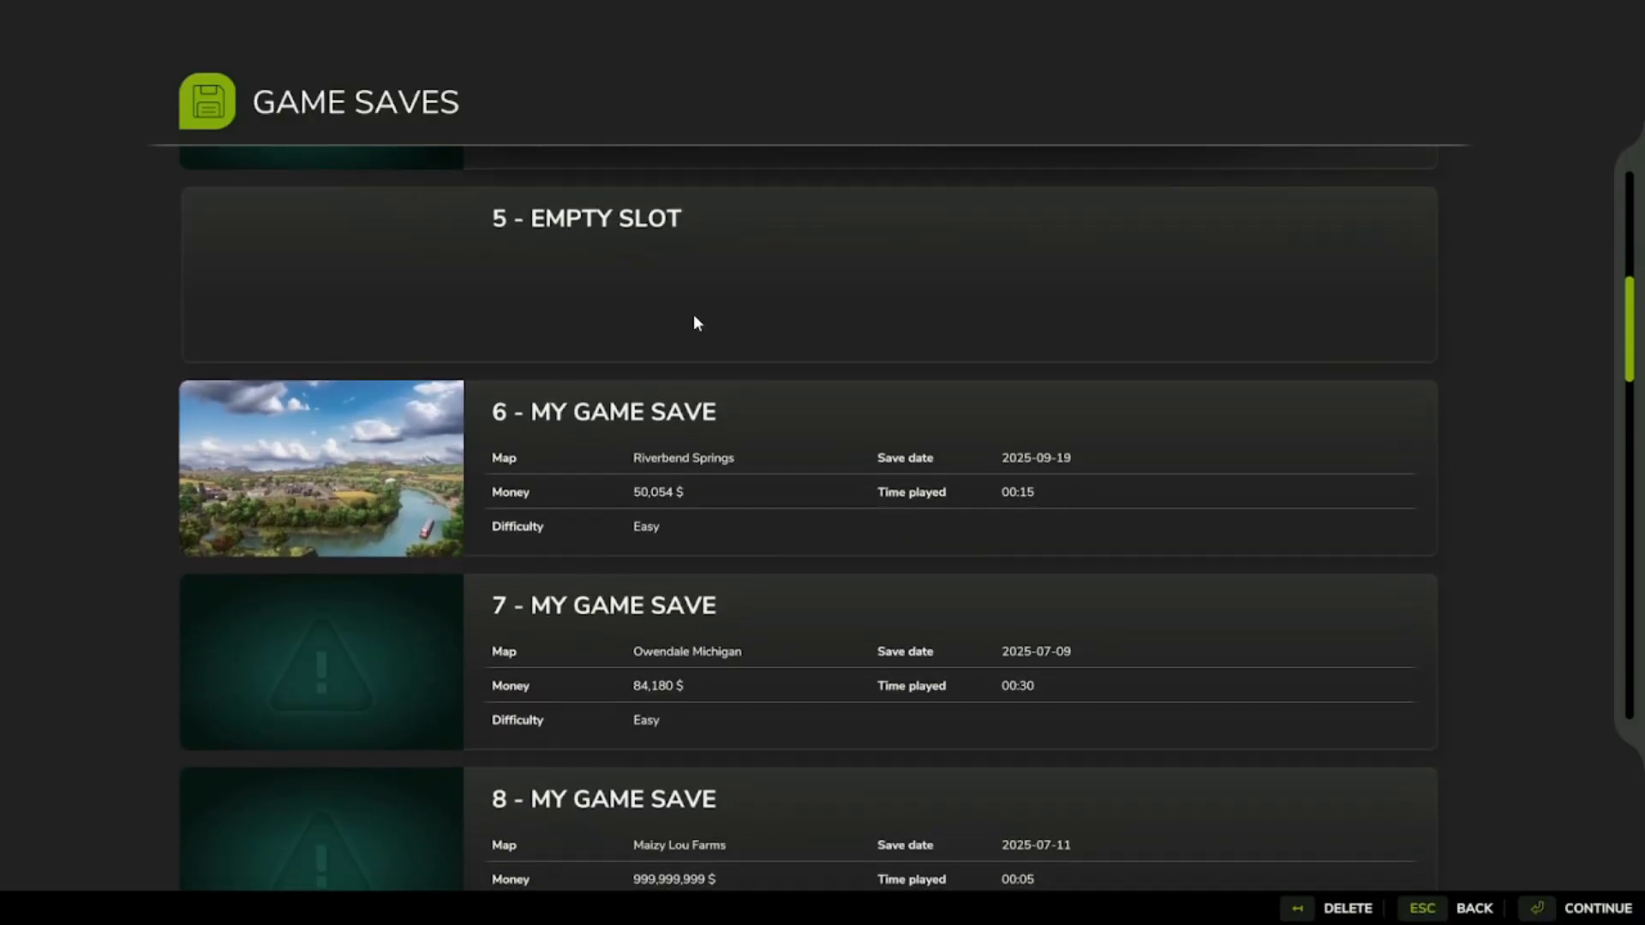
click(692, 314)
click(1595, 908)
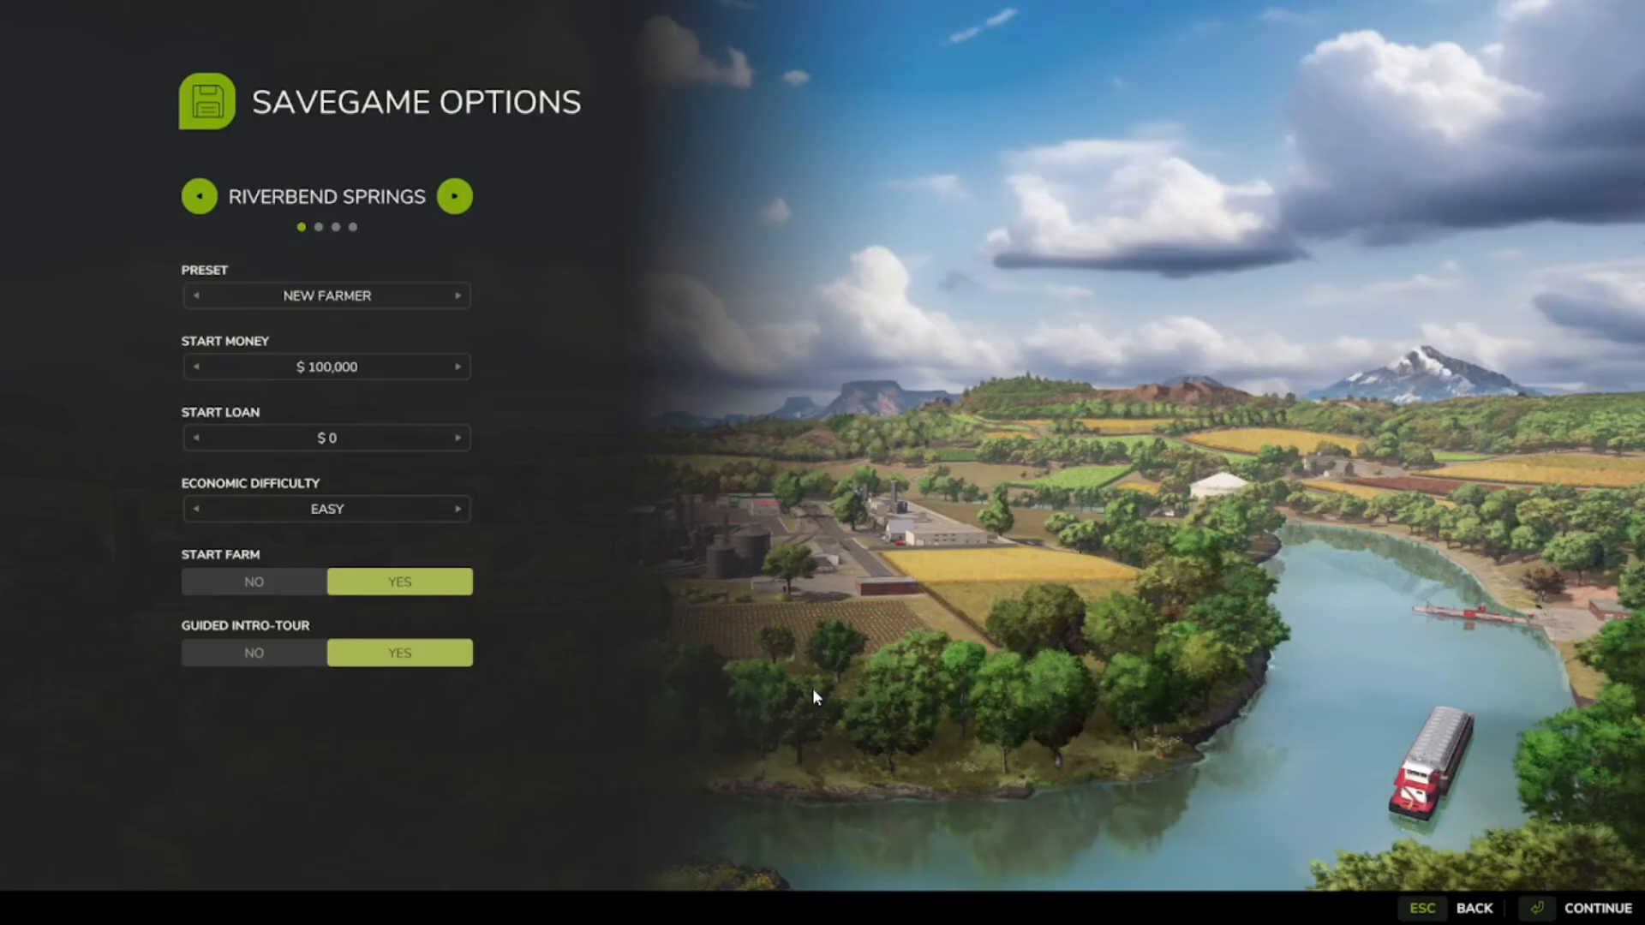
Turn off the guided intro-tour and choose JewelsPeacefulValley as the savegame's map
click(275, 645)
click(454, 206)
click(454, 206)
click(454, 205)
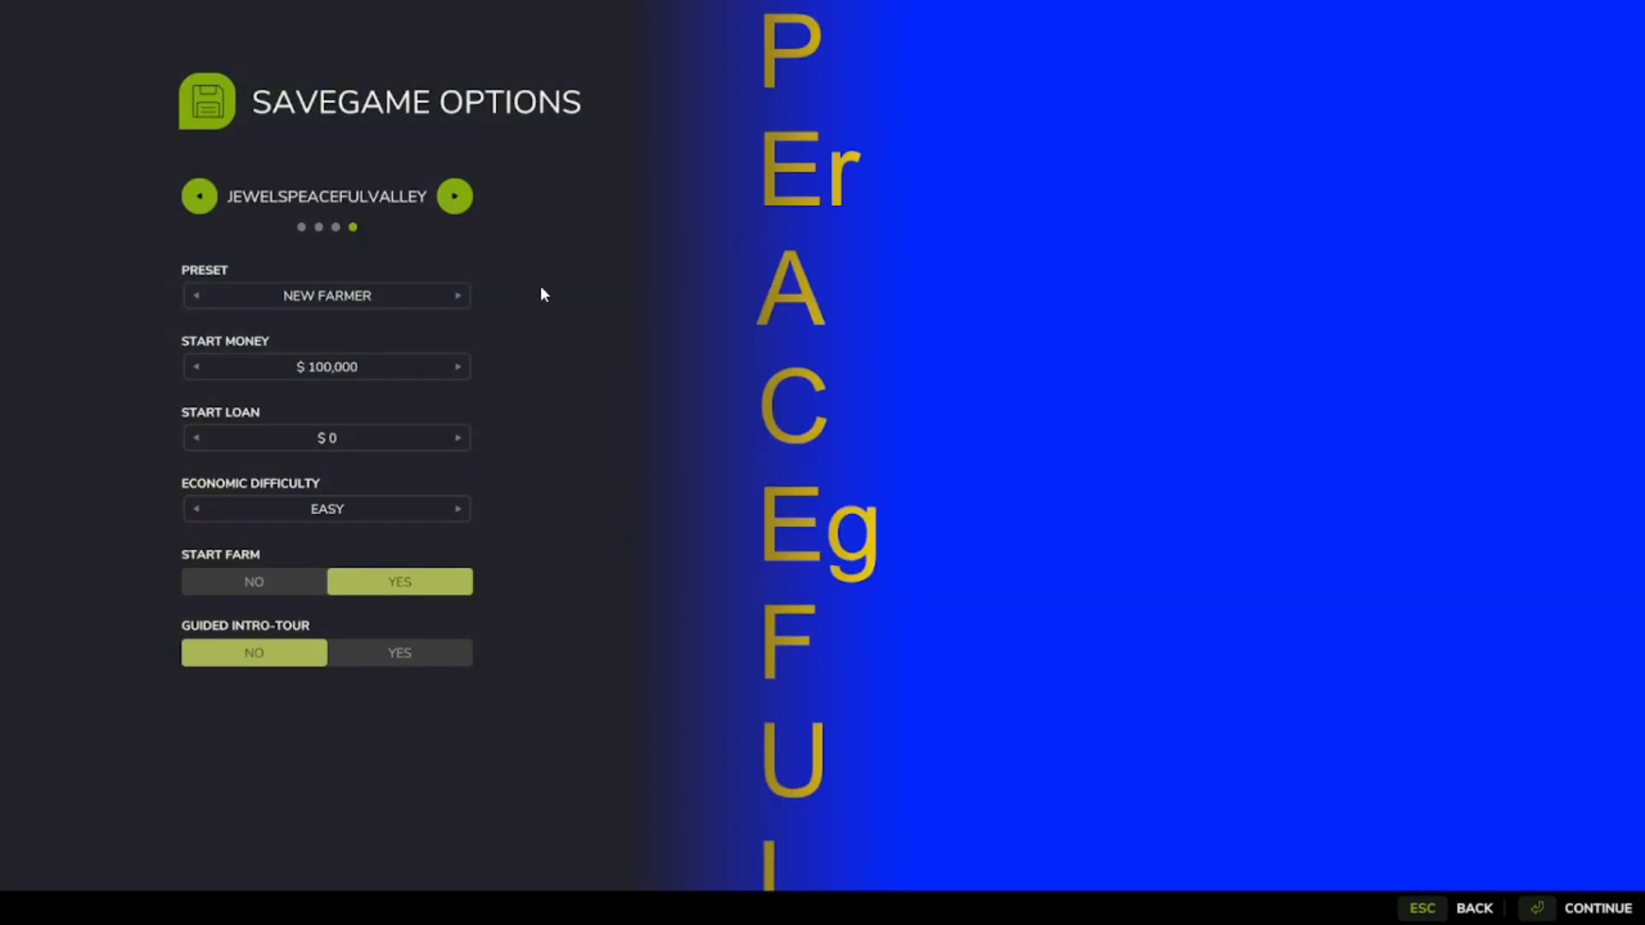
Accept the savegame options, load JewelsPeacefulValley and start the new game
click(1538, 908)
click(1555, 908)
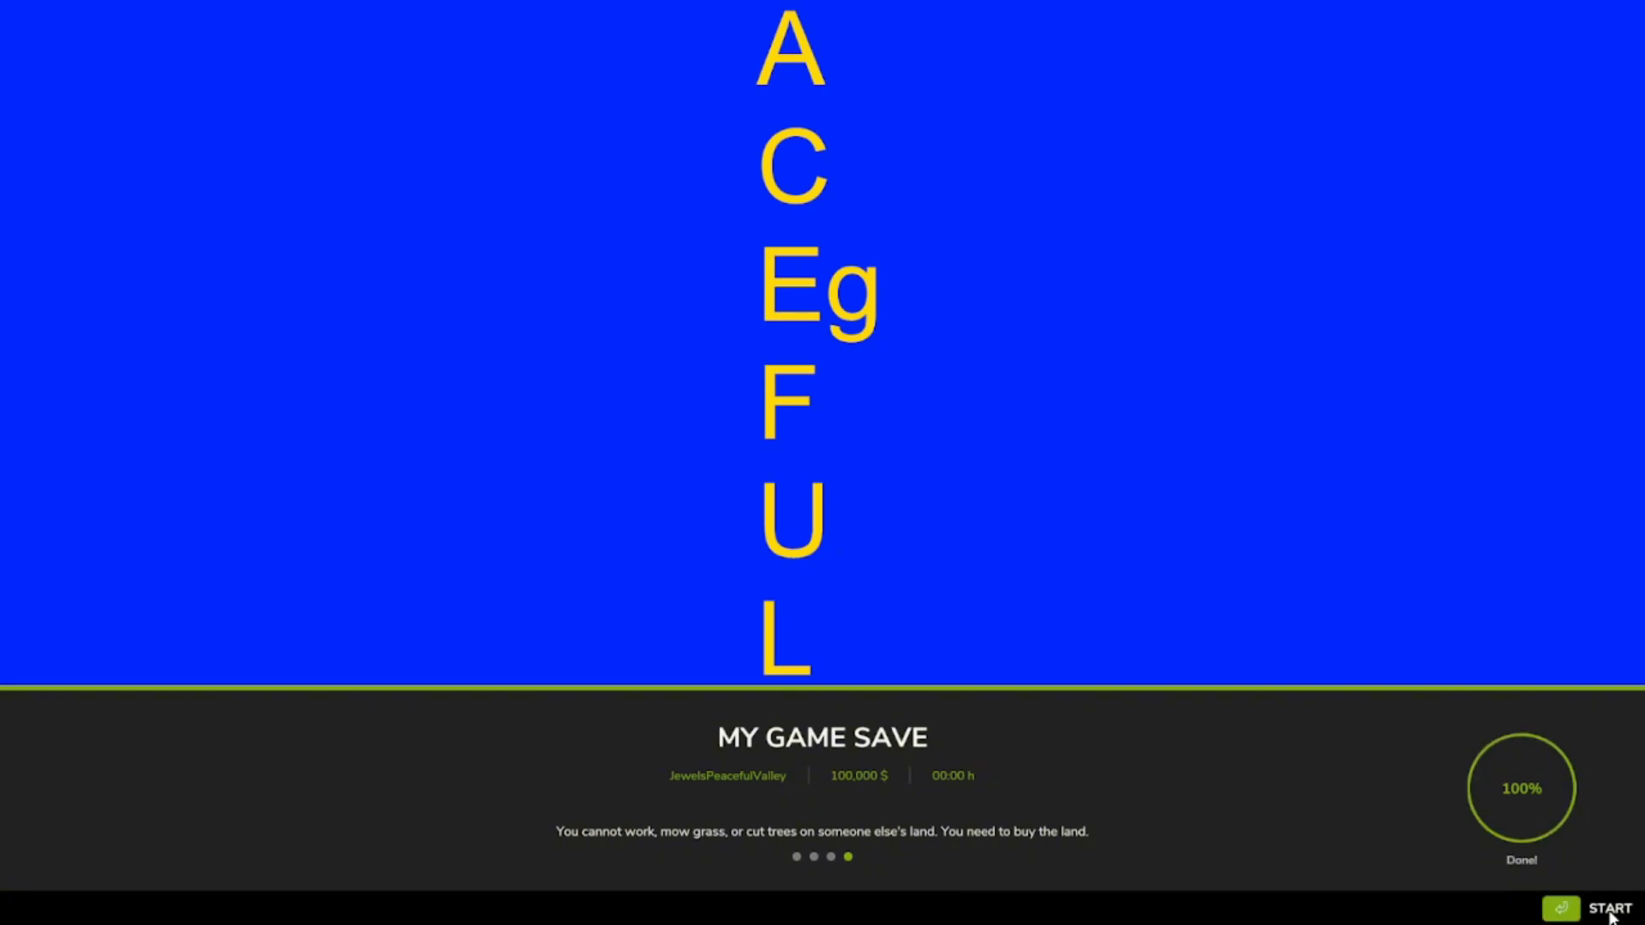
click(1609, 909)
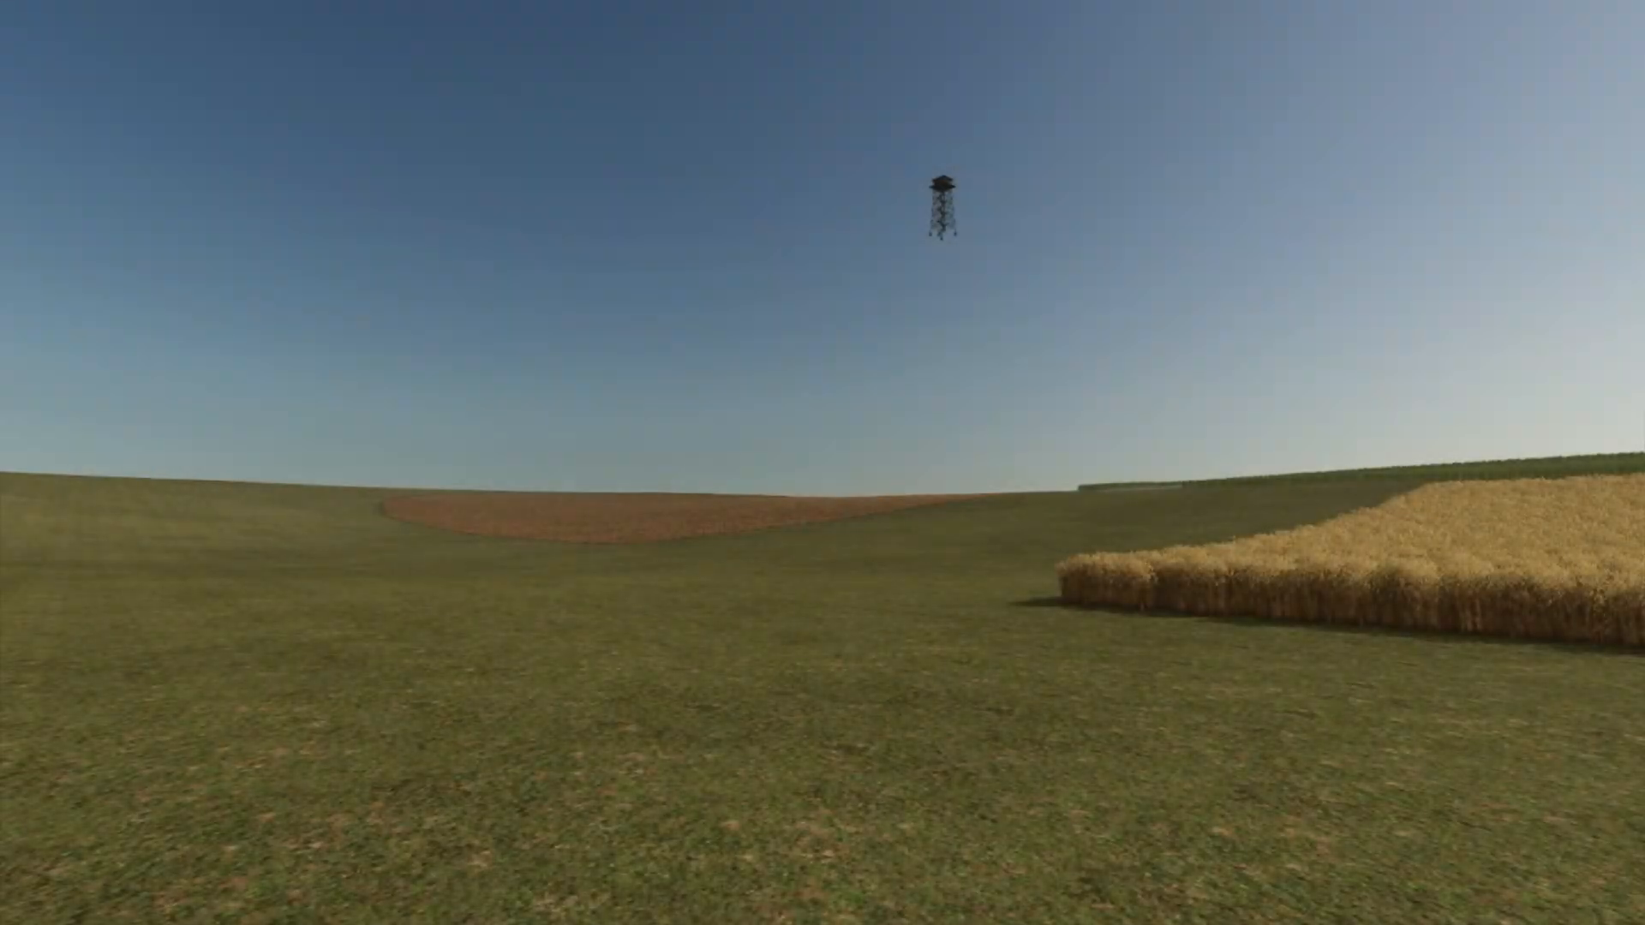
Visit the Tailor Shop from its production hotspot on the in-game map and walk to its wrench marker
key(Escape)
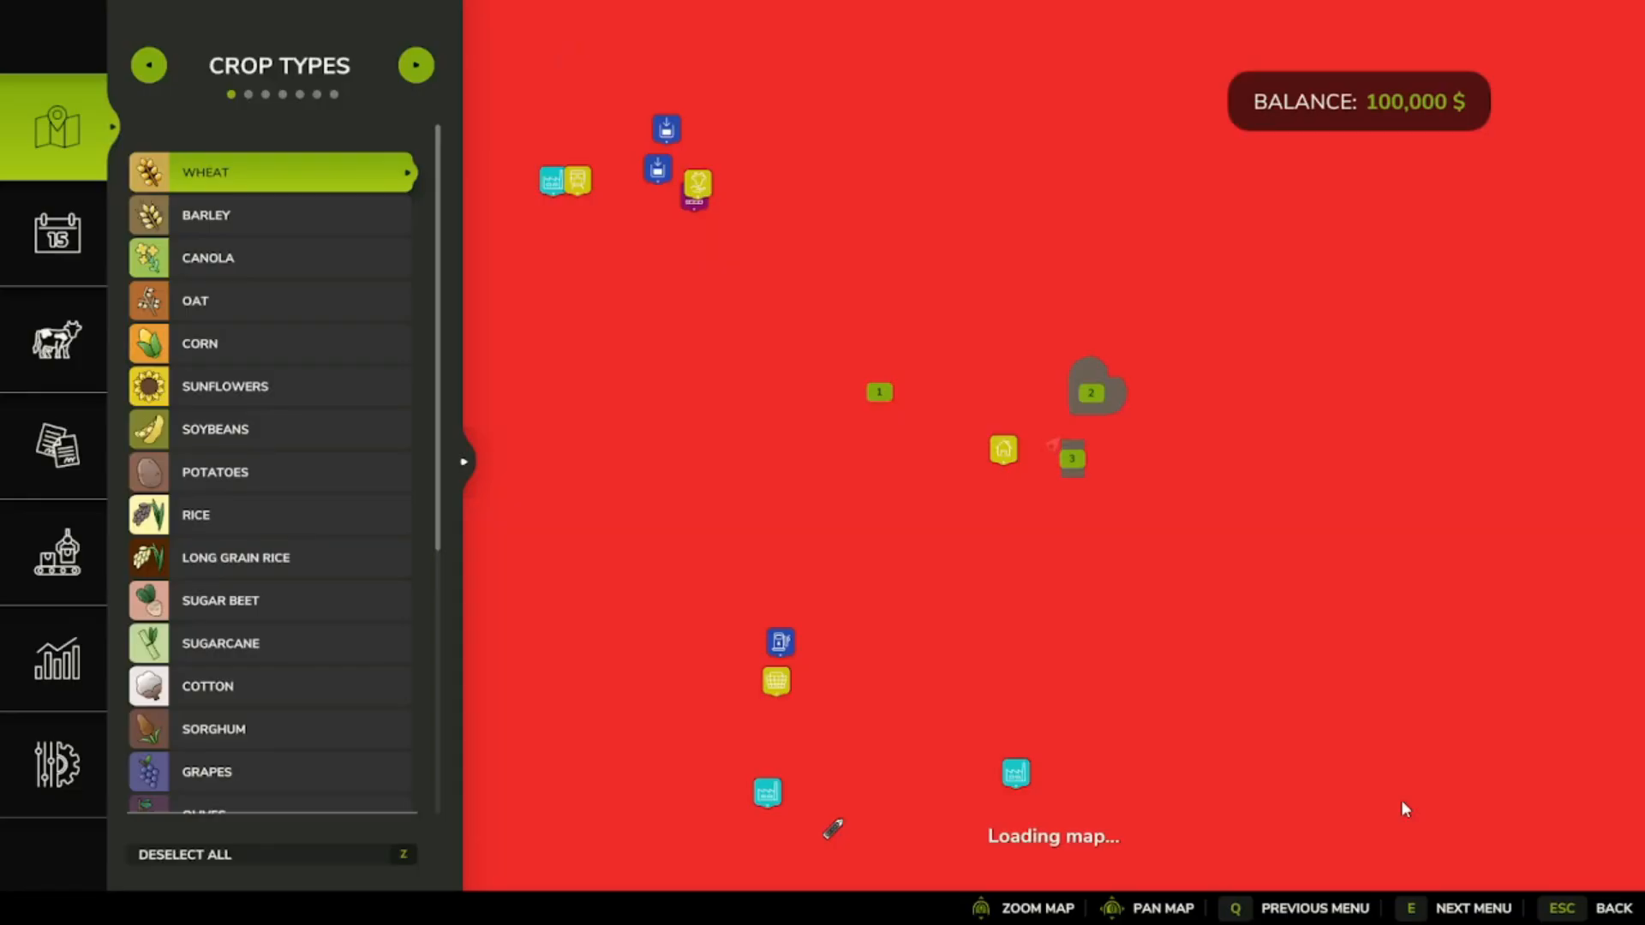
click(1020, 772)
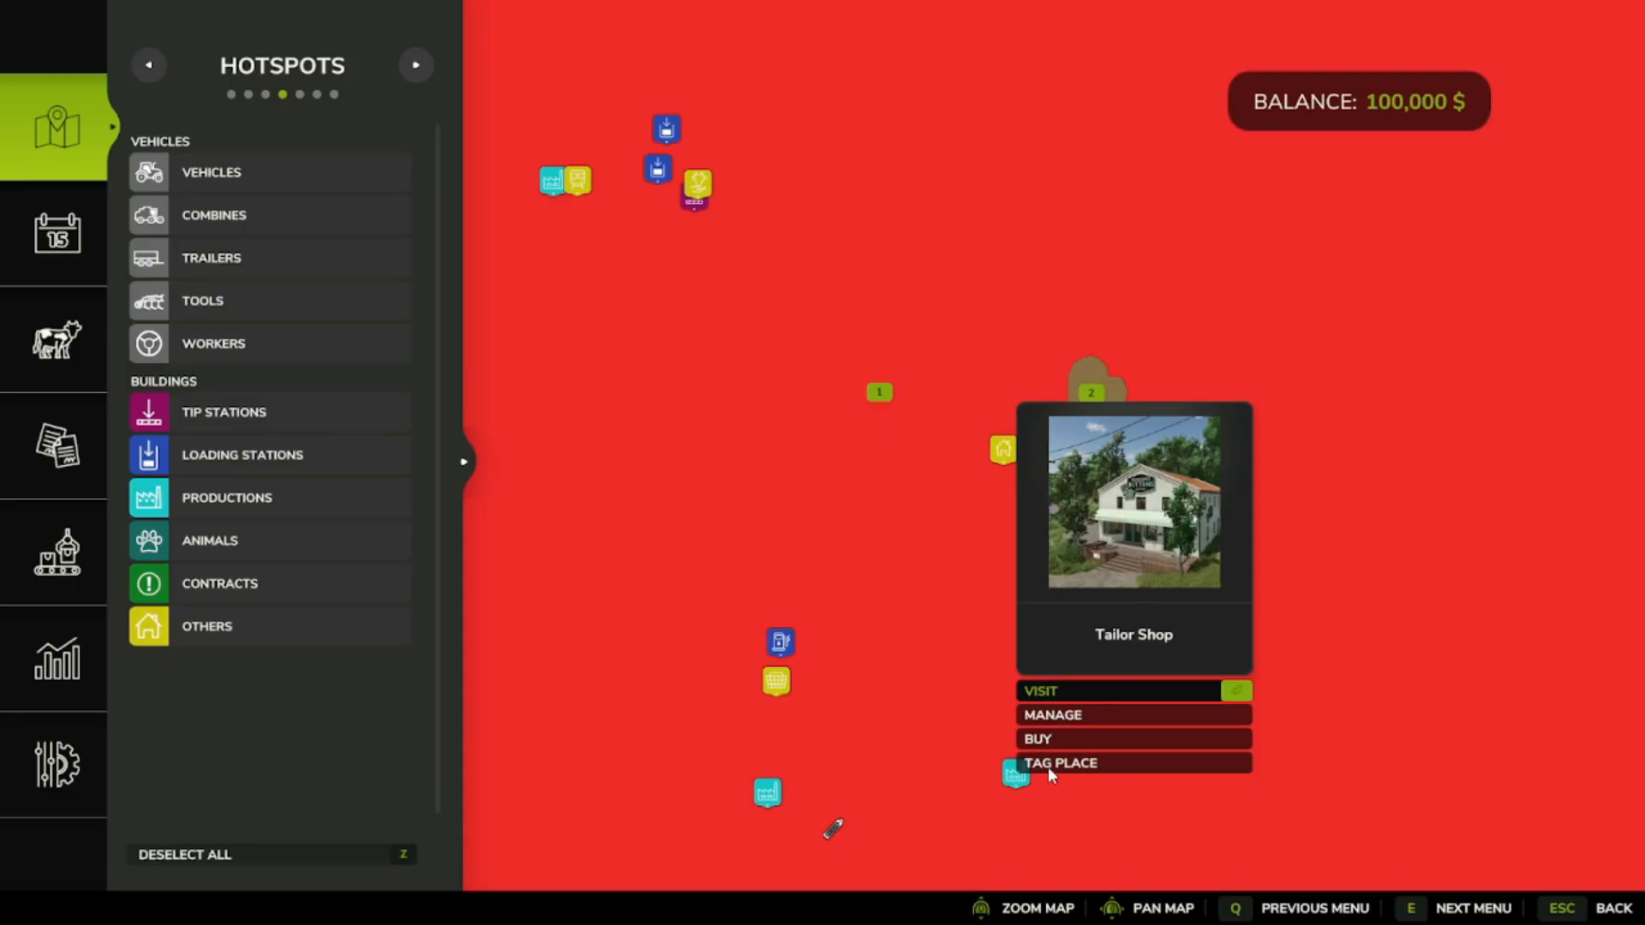
click(1035, 690)
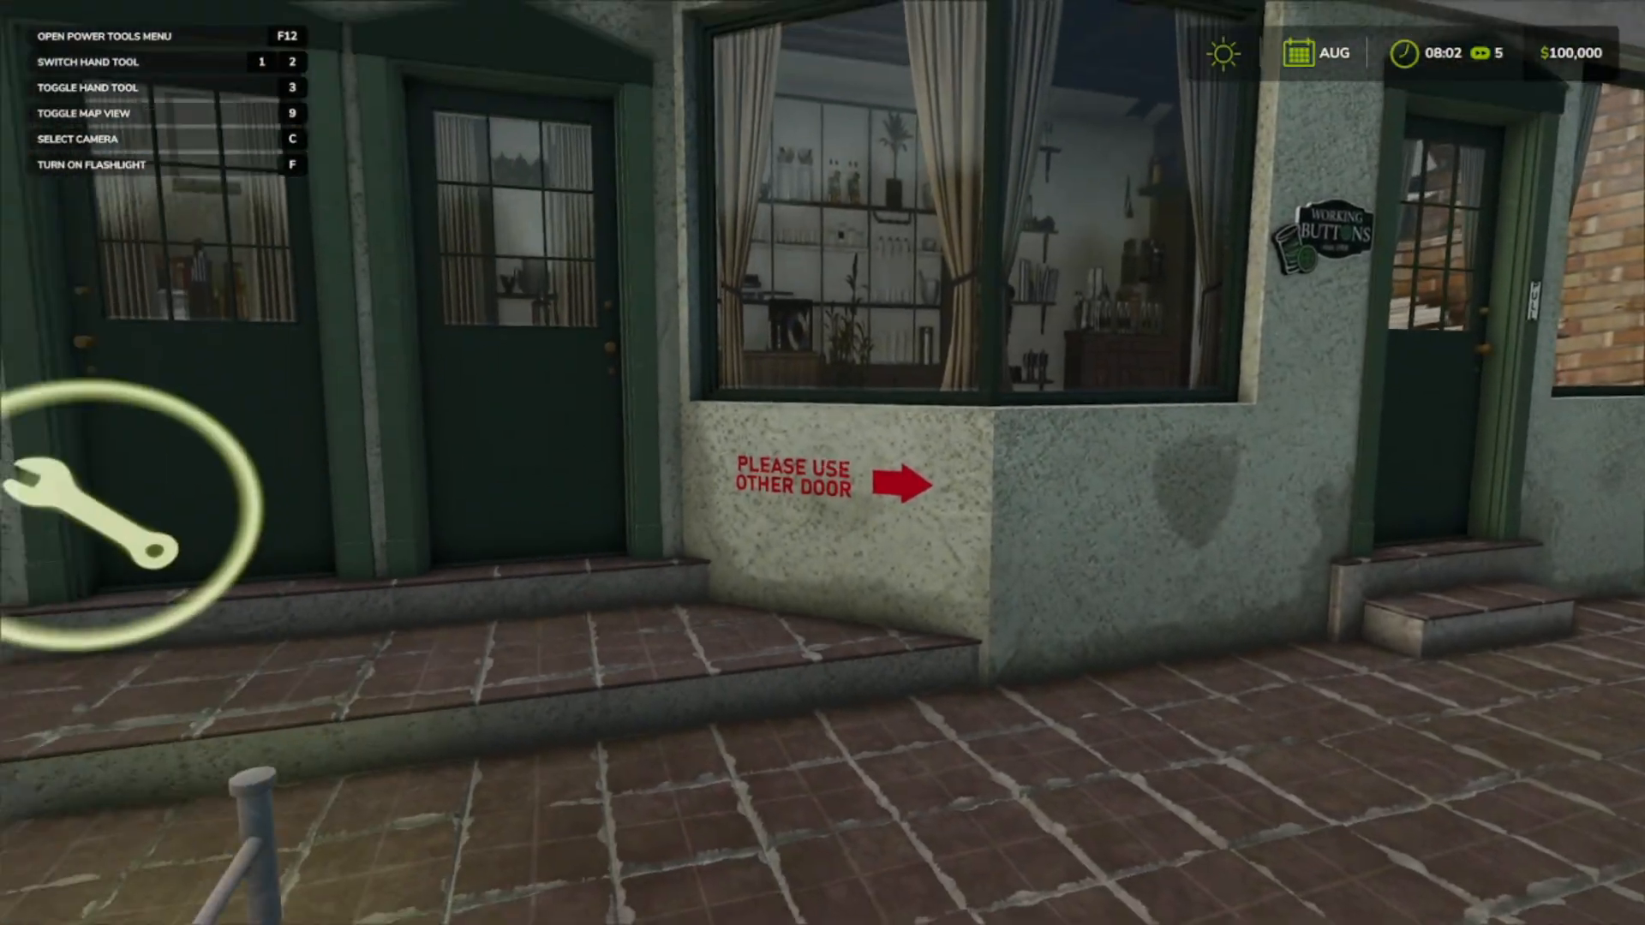
key(s)
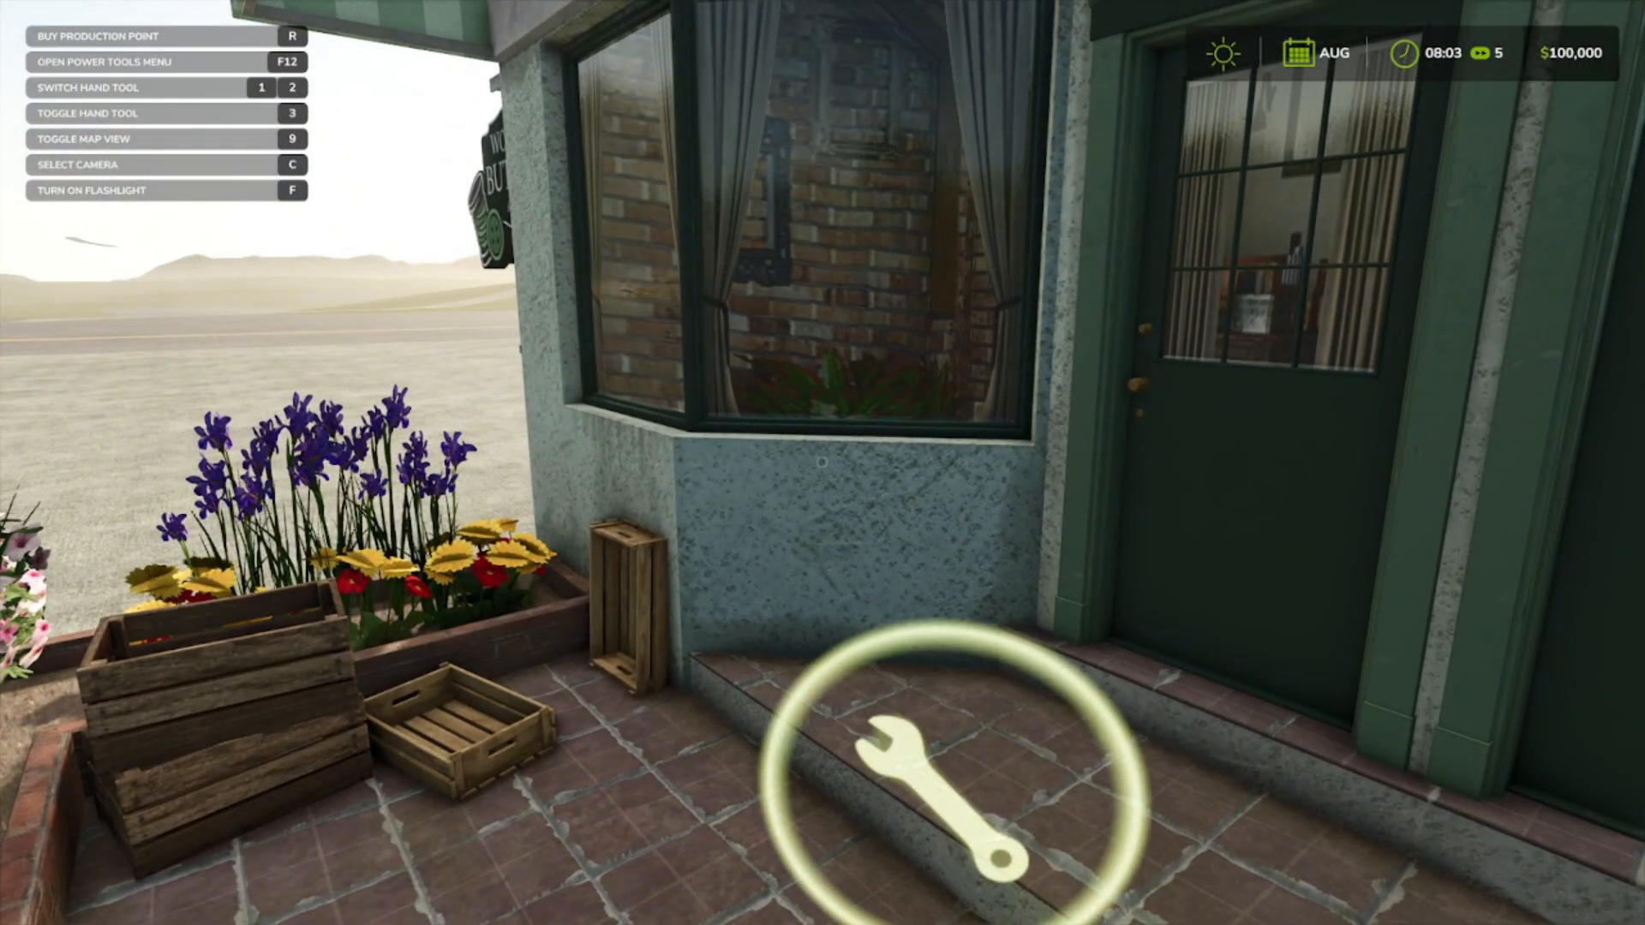
Borrow $210,000 in the farm's finances overview and return to the Tailor Shop
key(Escape)
click(82, 631)
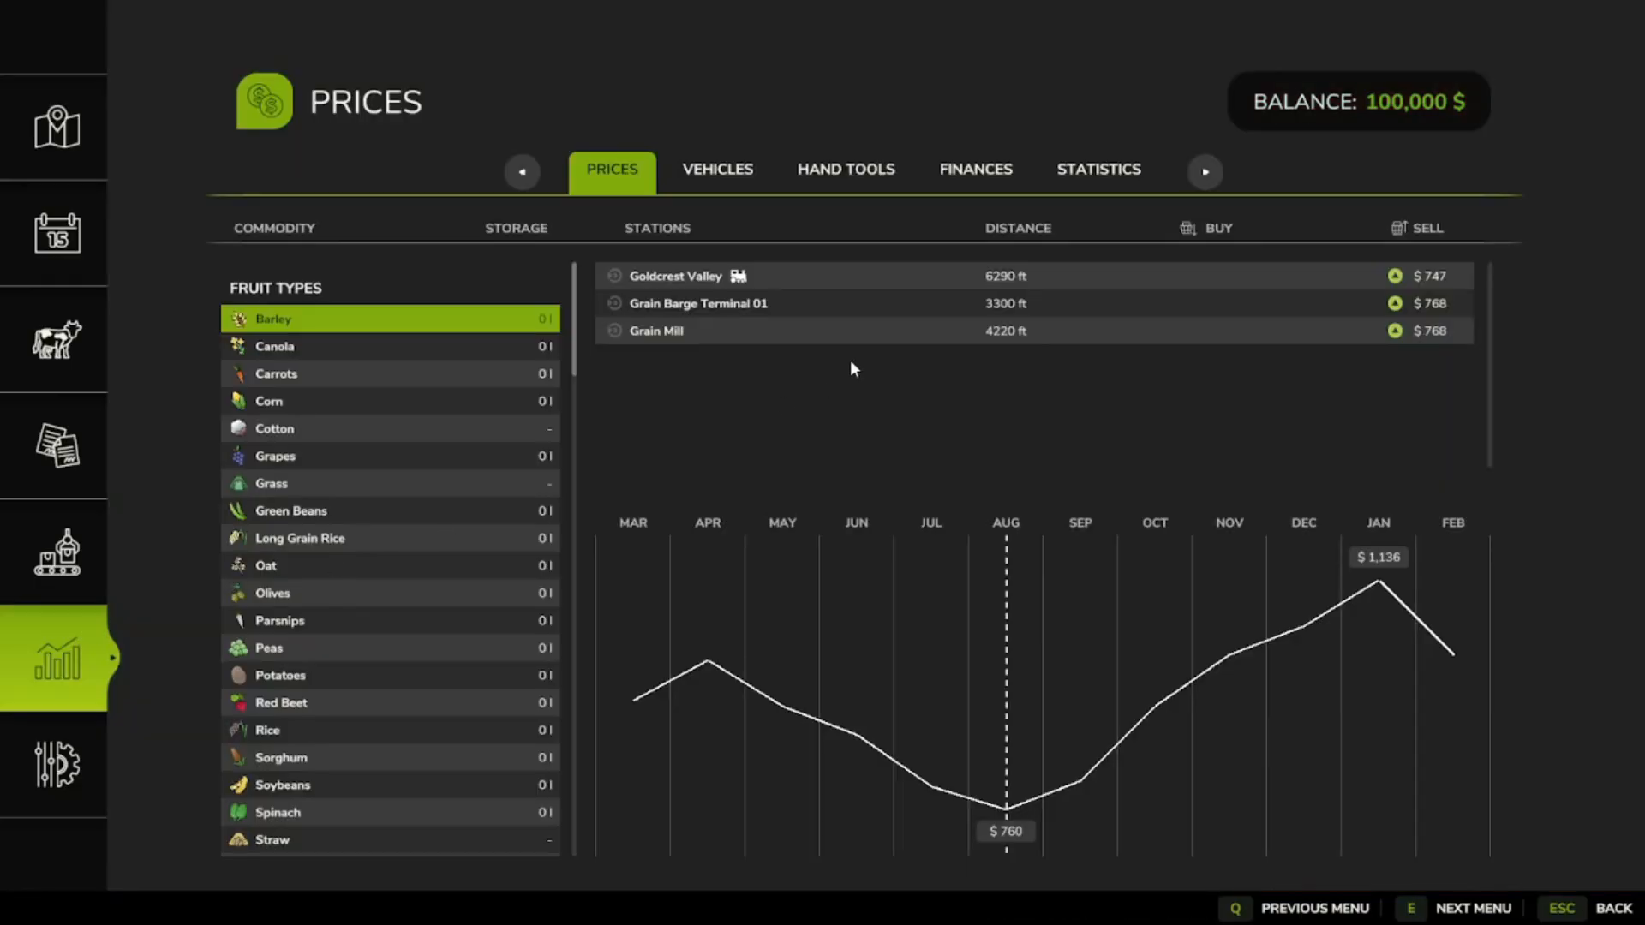
click(991, 176)
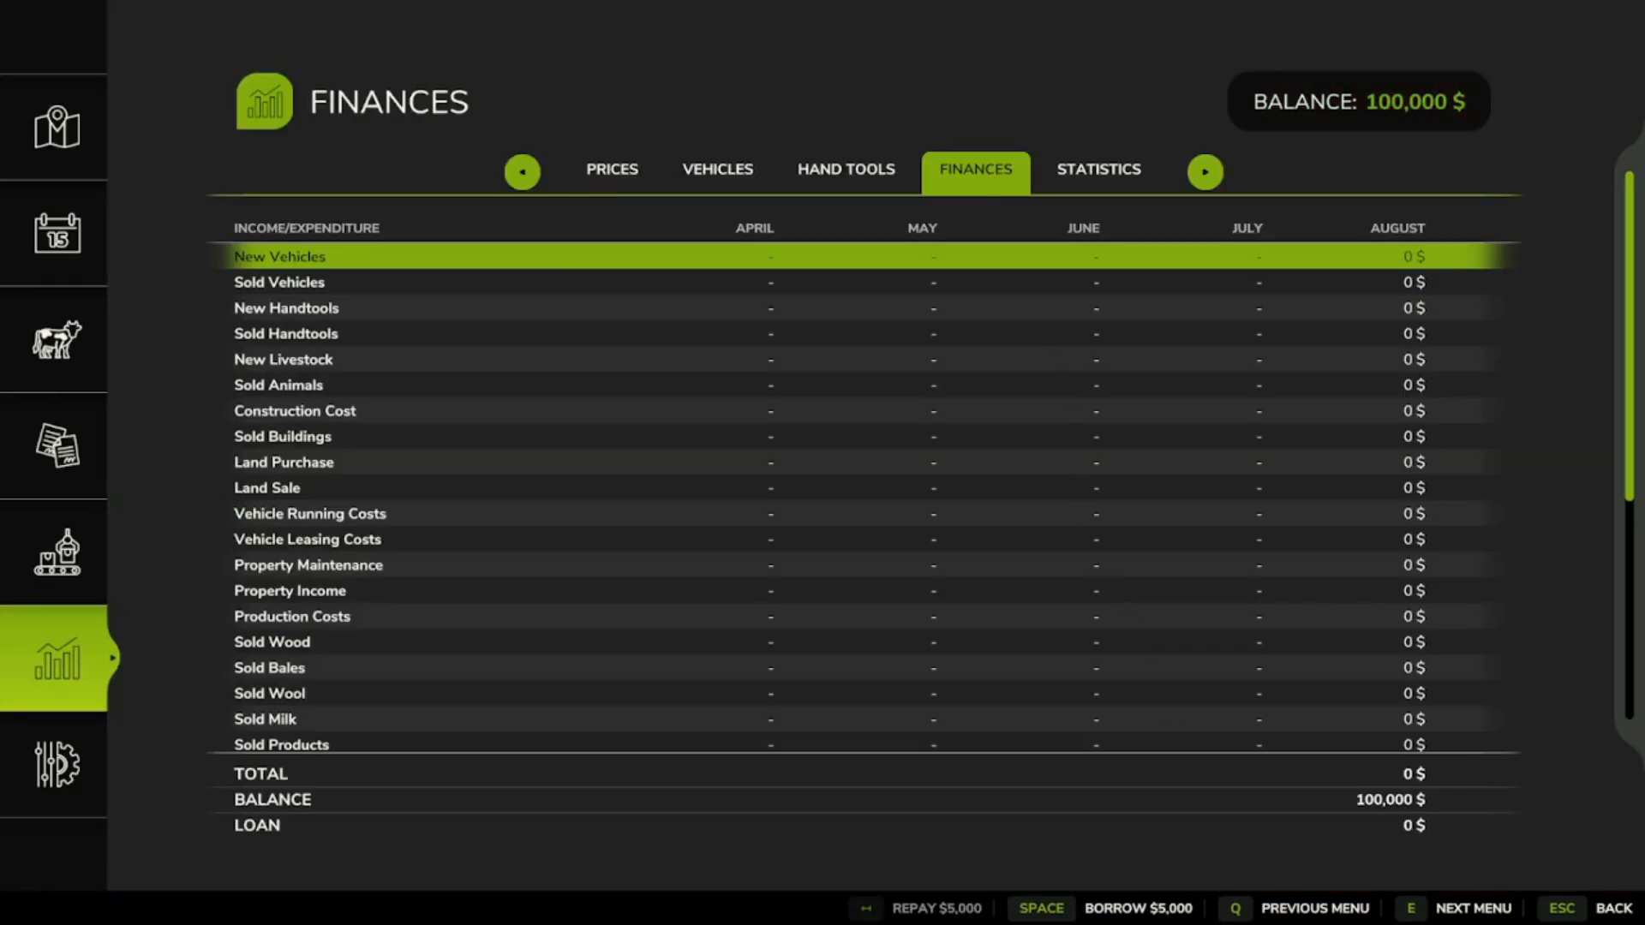
key(space)
key(space)
key(space)
key(space)
key(space)
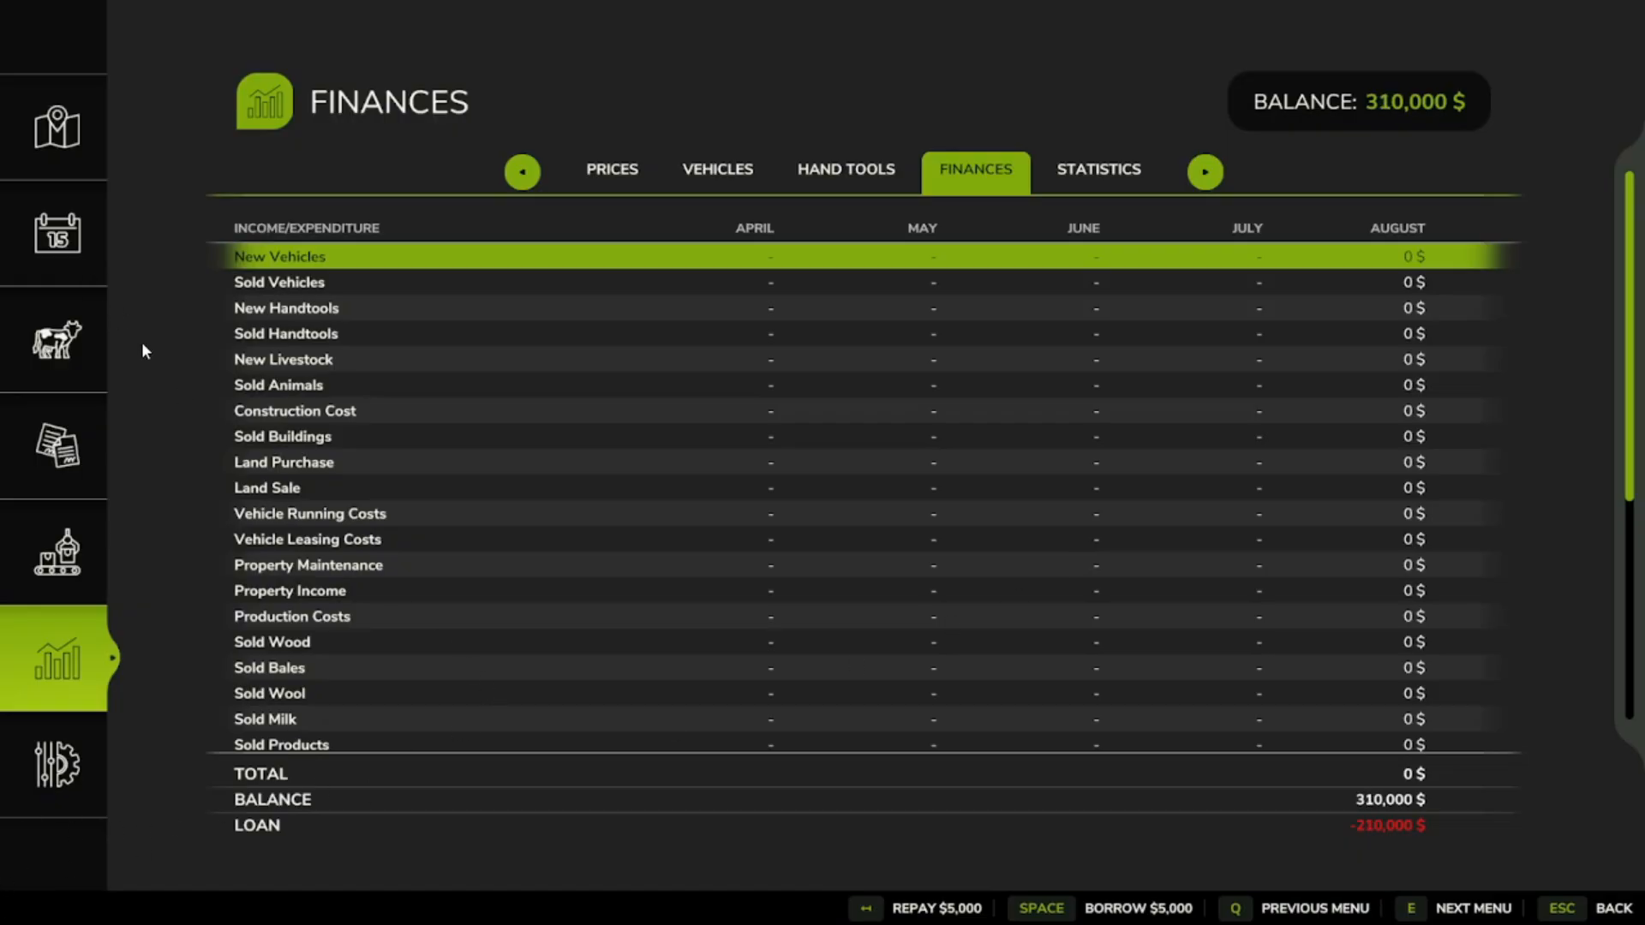
key(Escape)
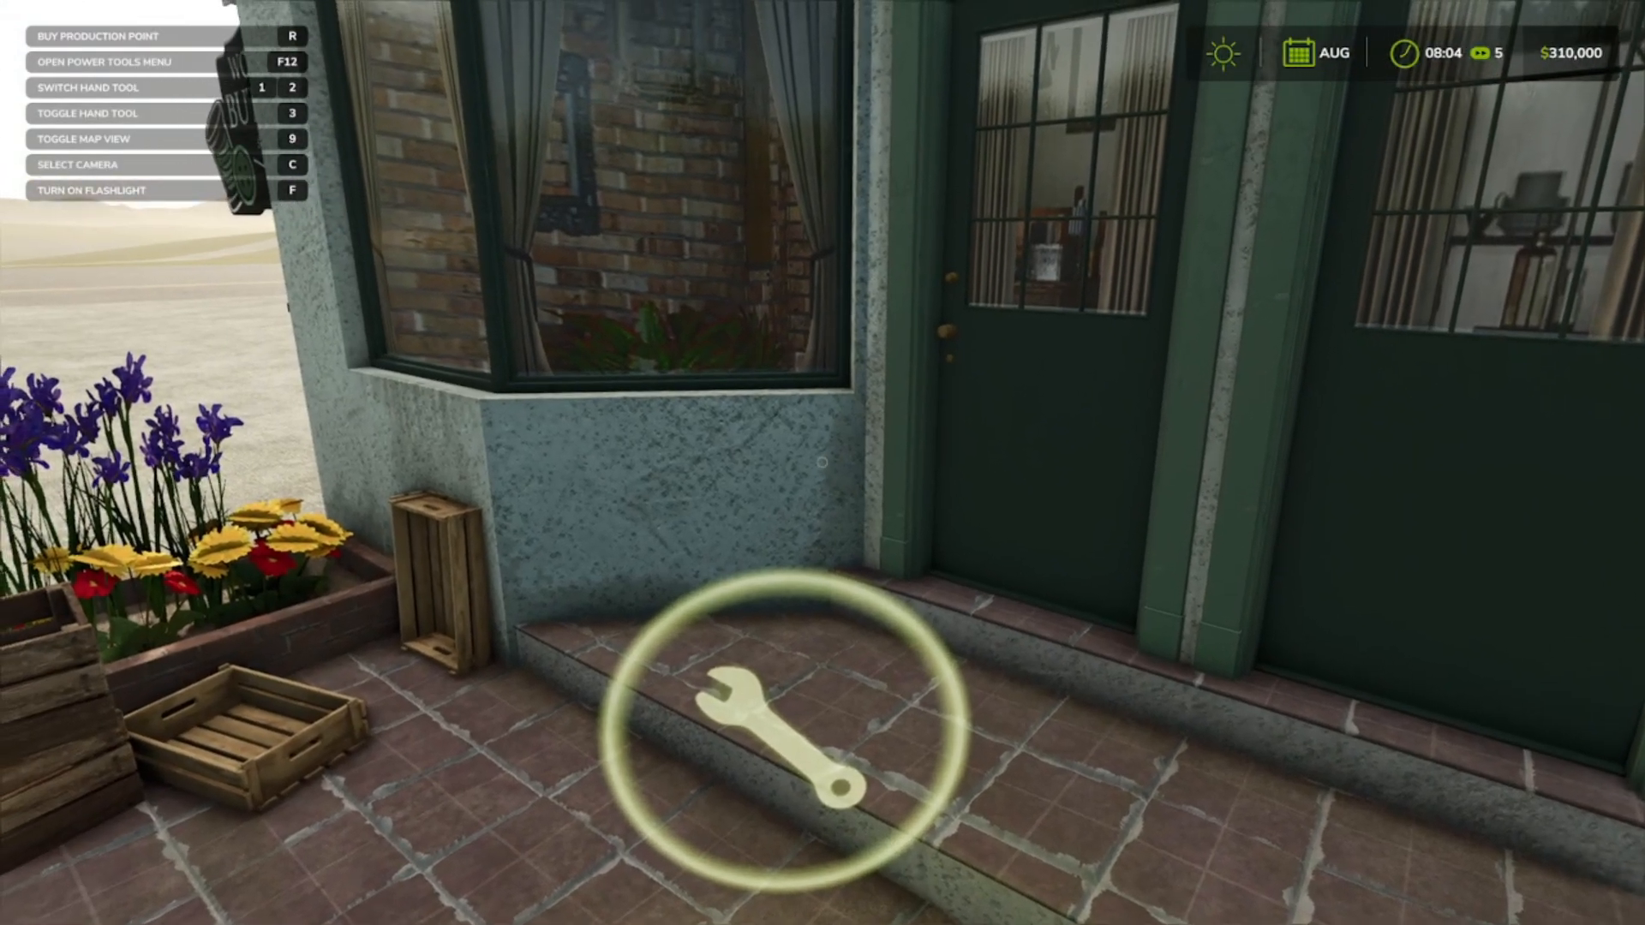
Buy the Tailor Shop production building for $240,000 at its wrench marker
key(r)
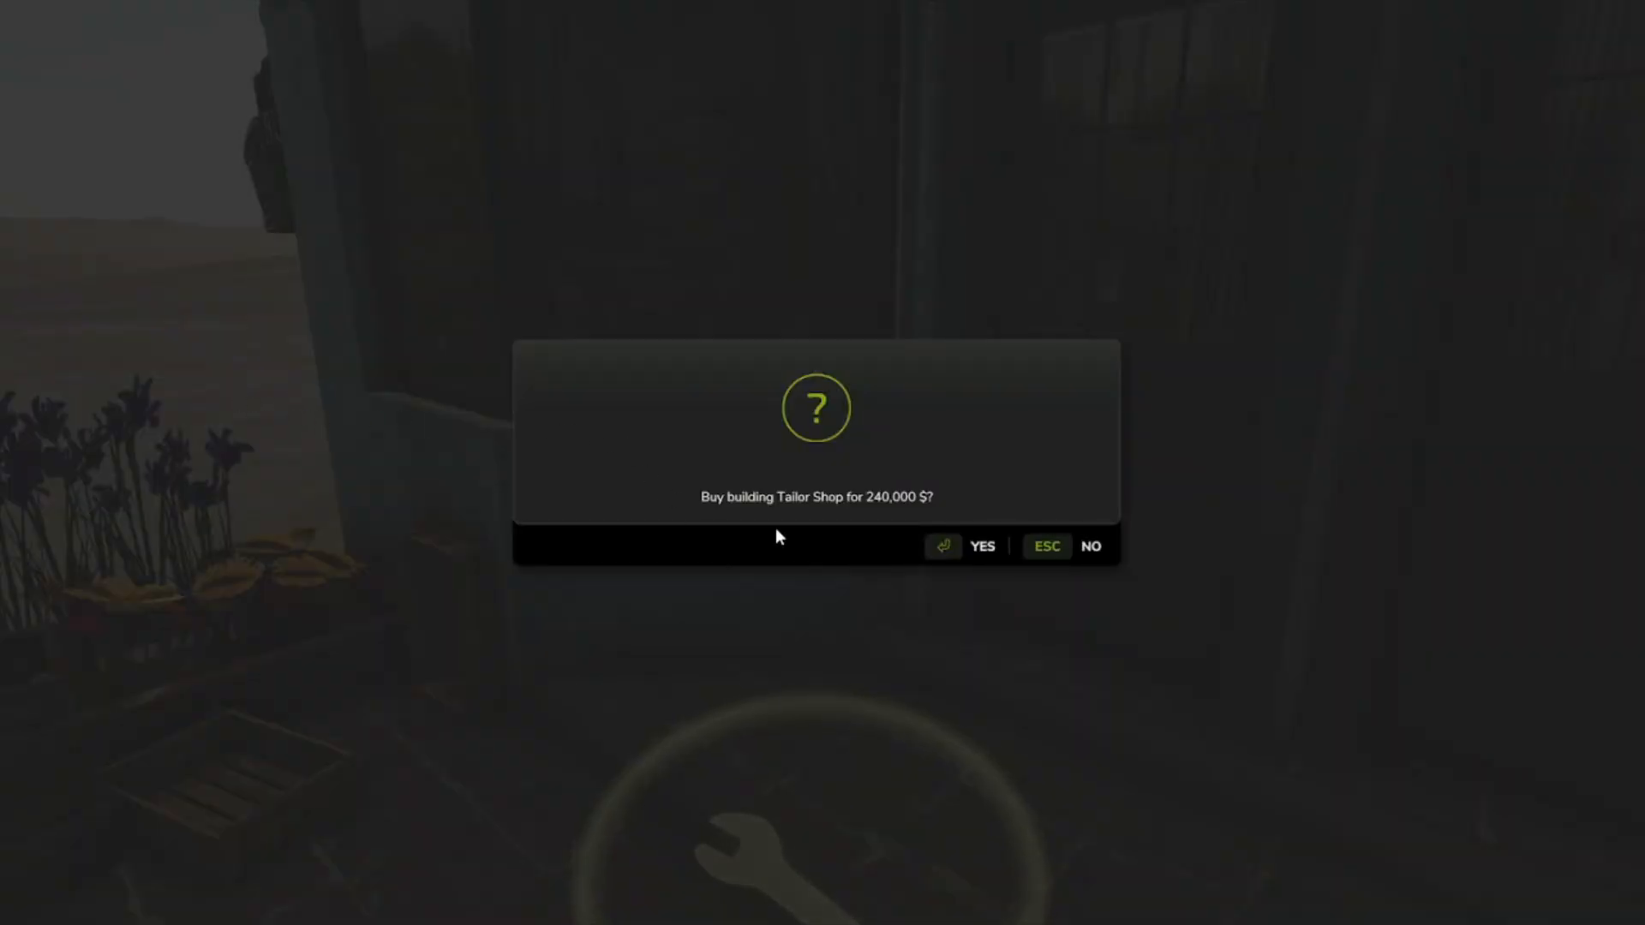
click(976, 546)
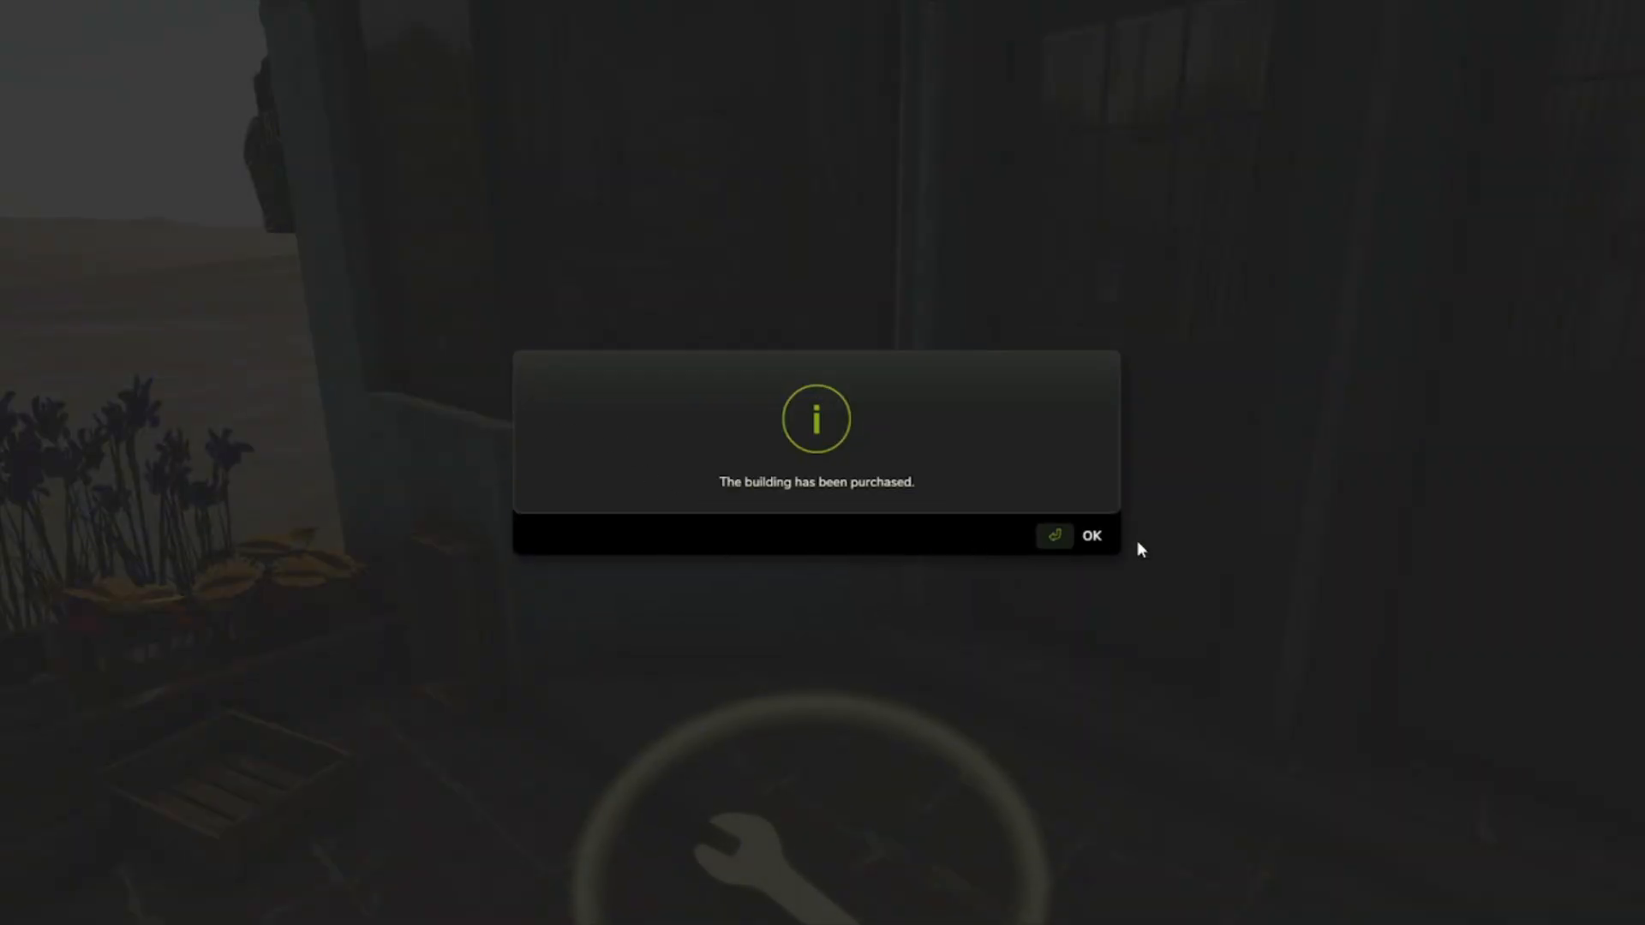
click(1092, 537)
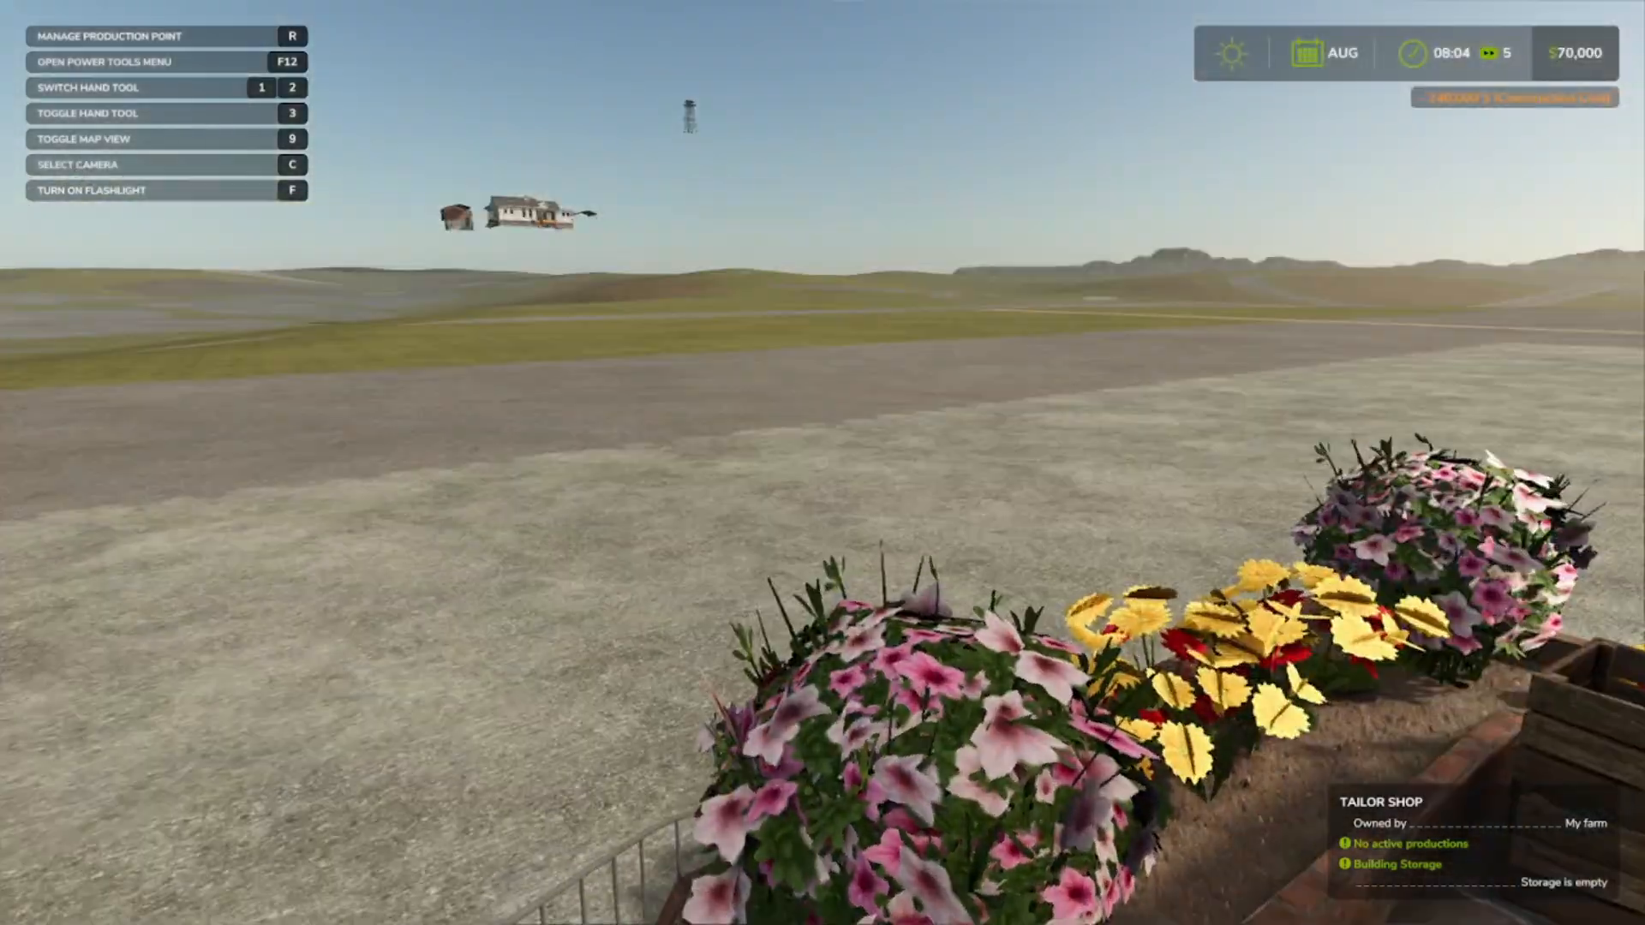
Walk along the side of the Tailor Shop and examine its unloading trigger and striped loading zones
key(w)
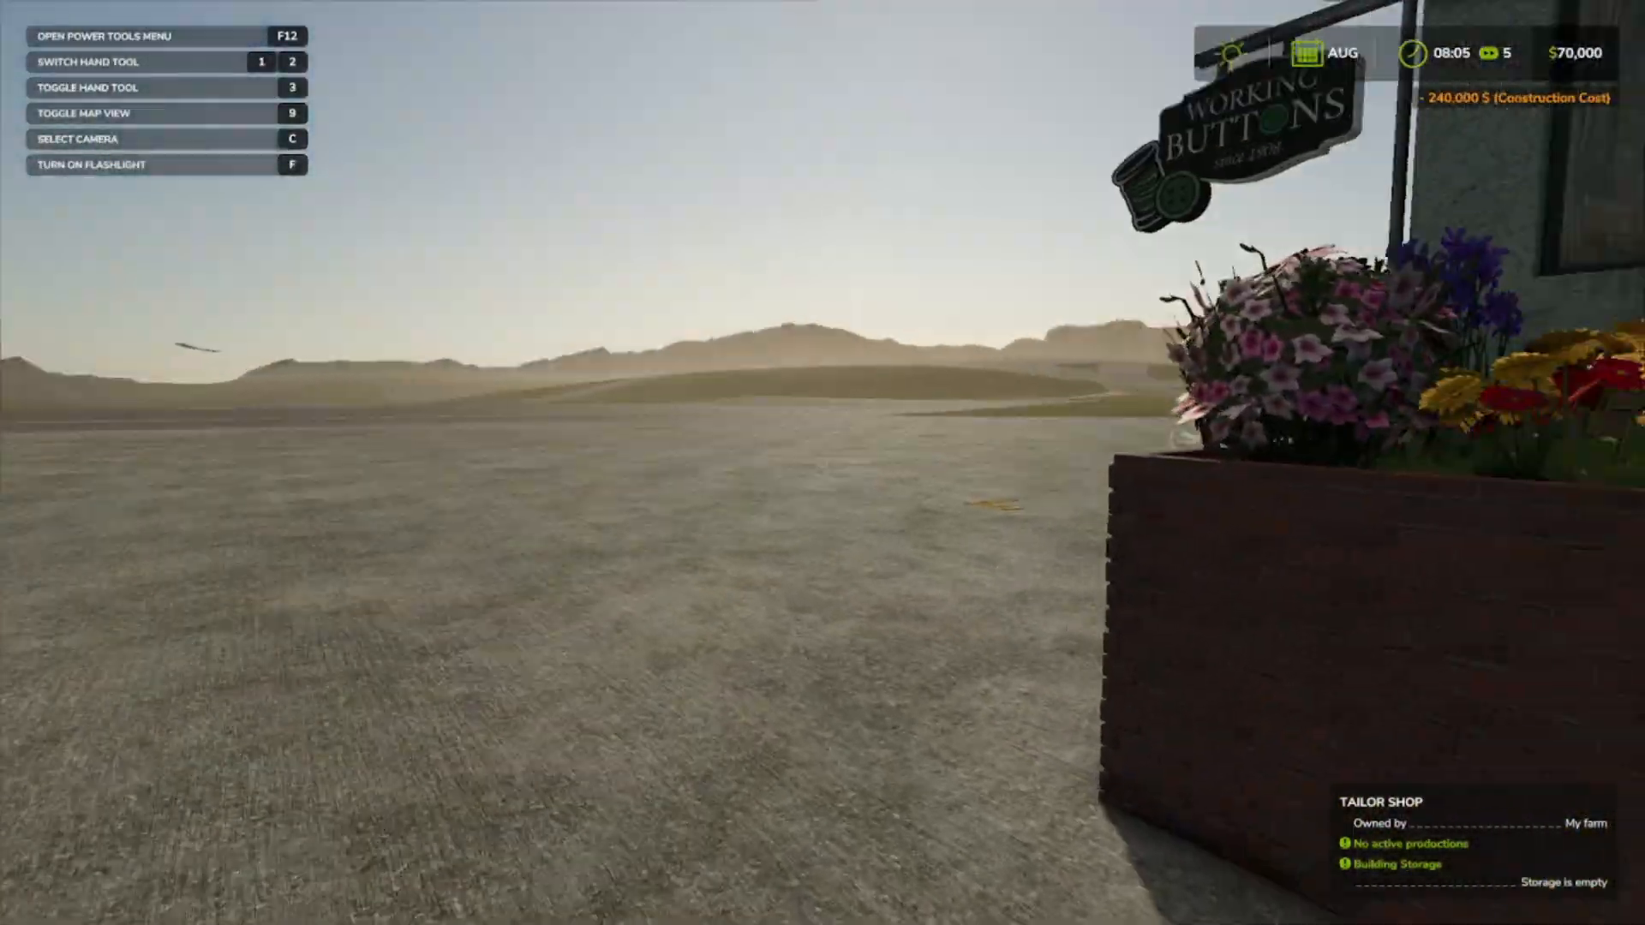
key(w)
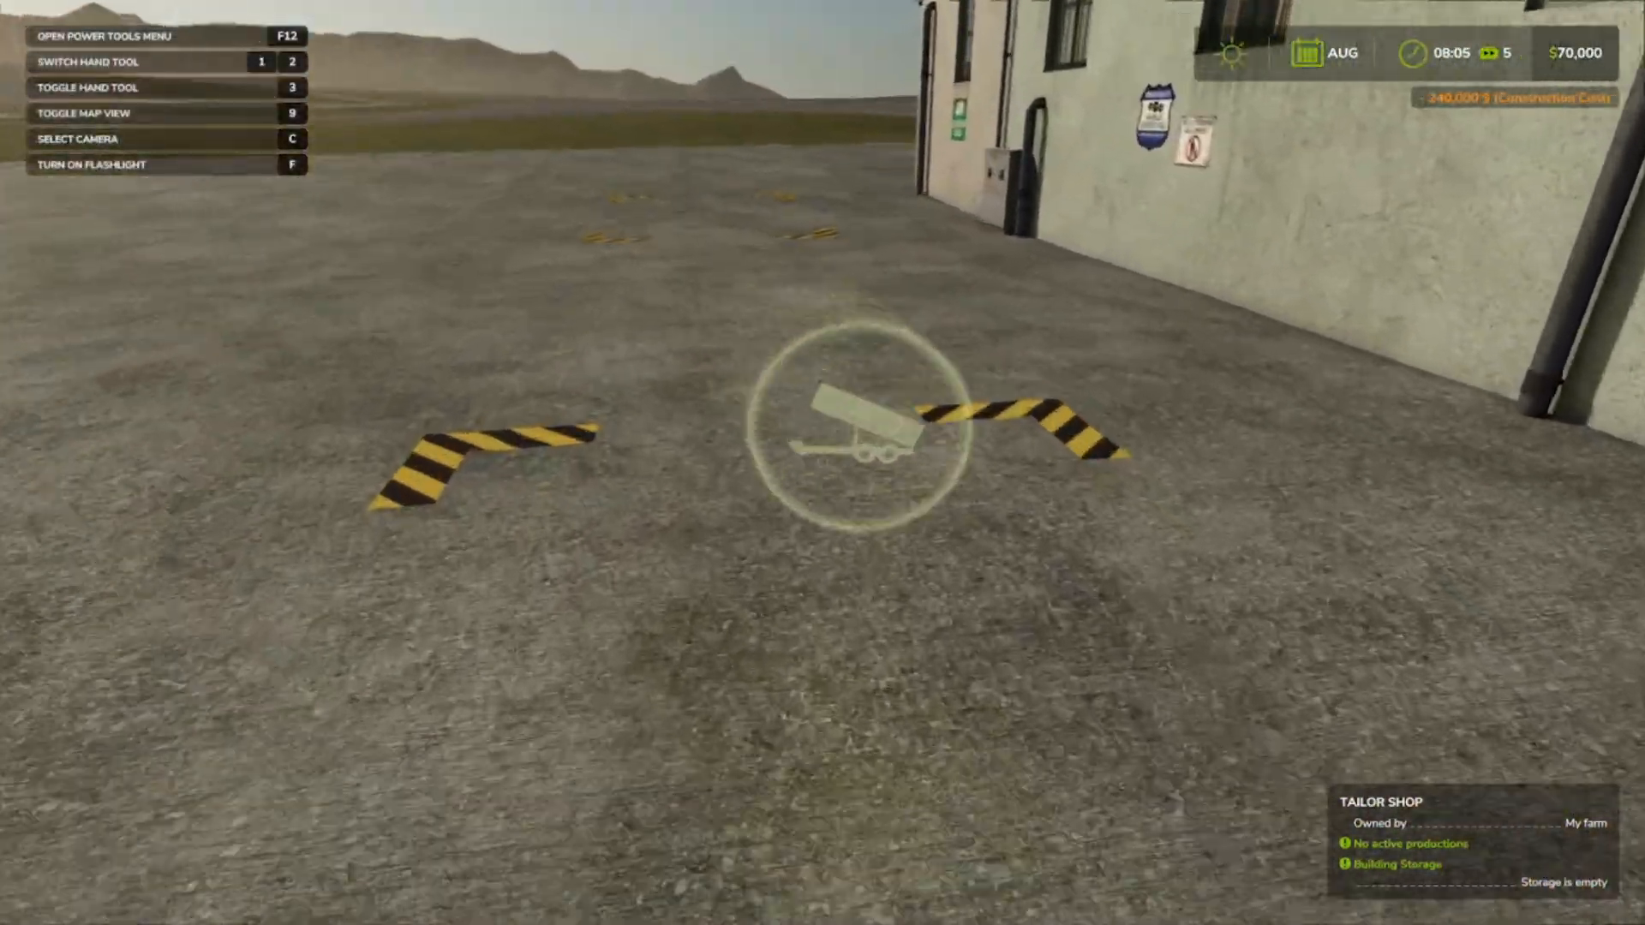
key(s)
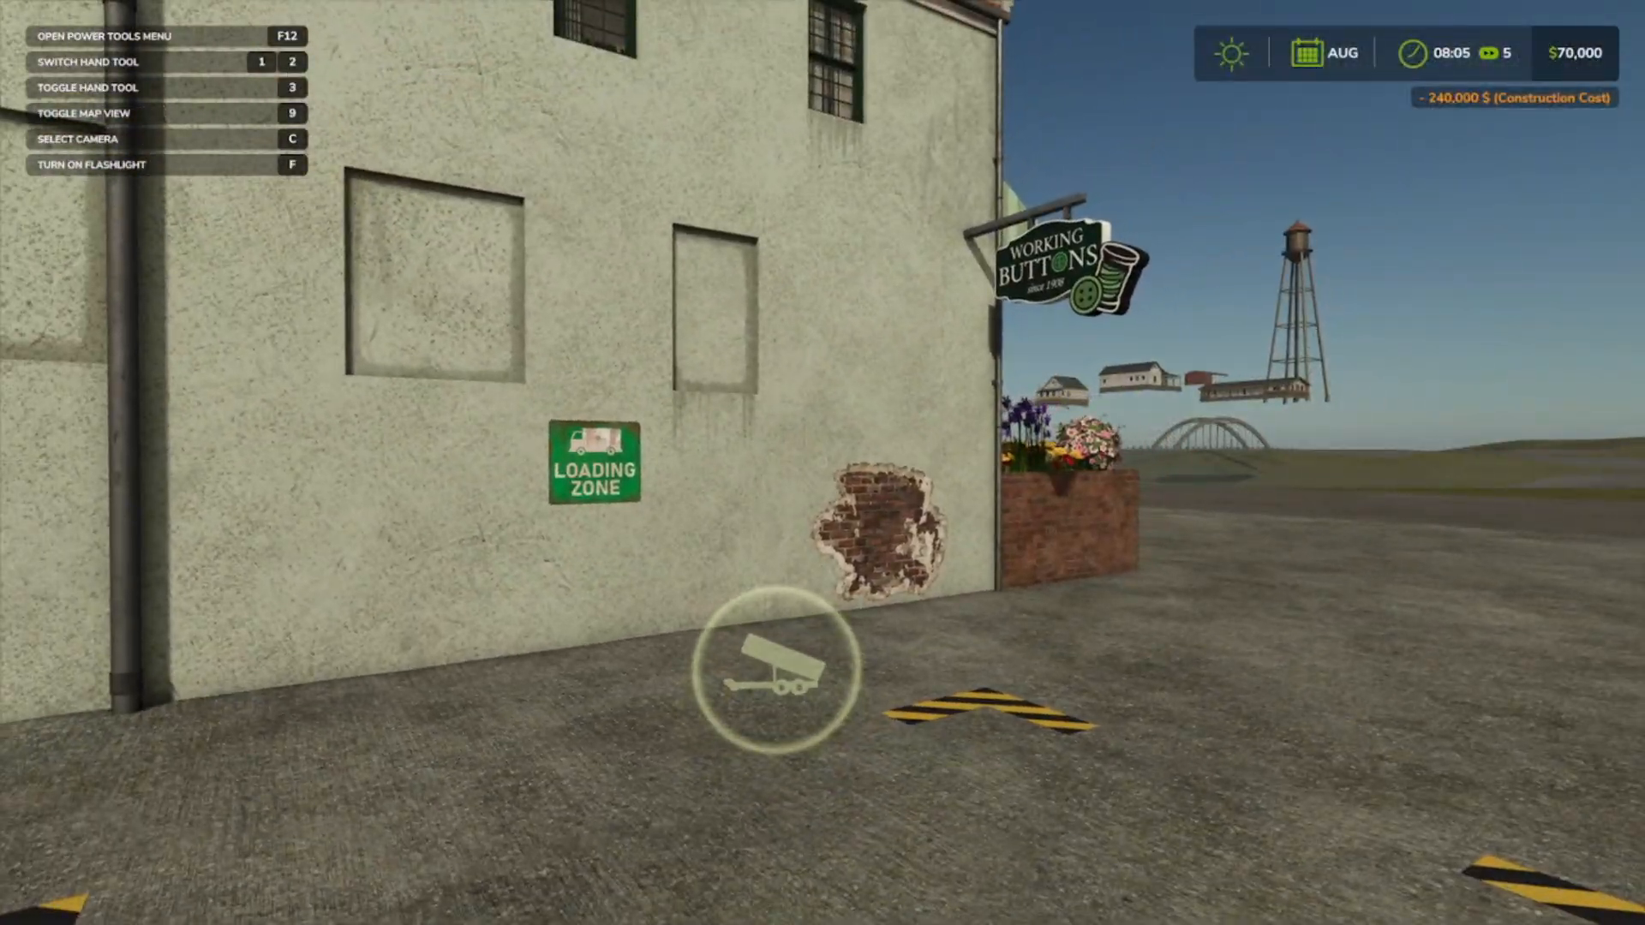
key(w)
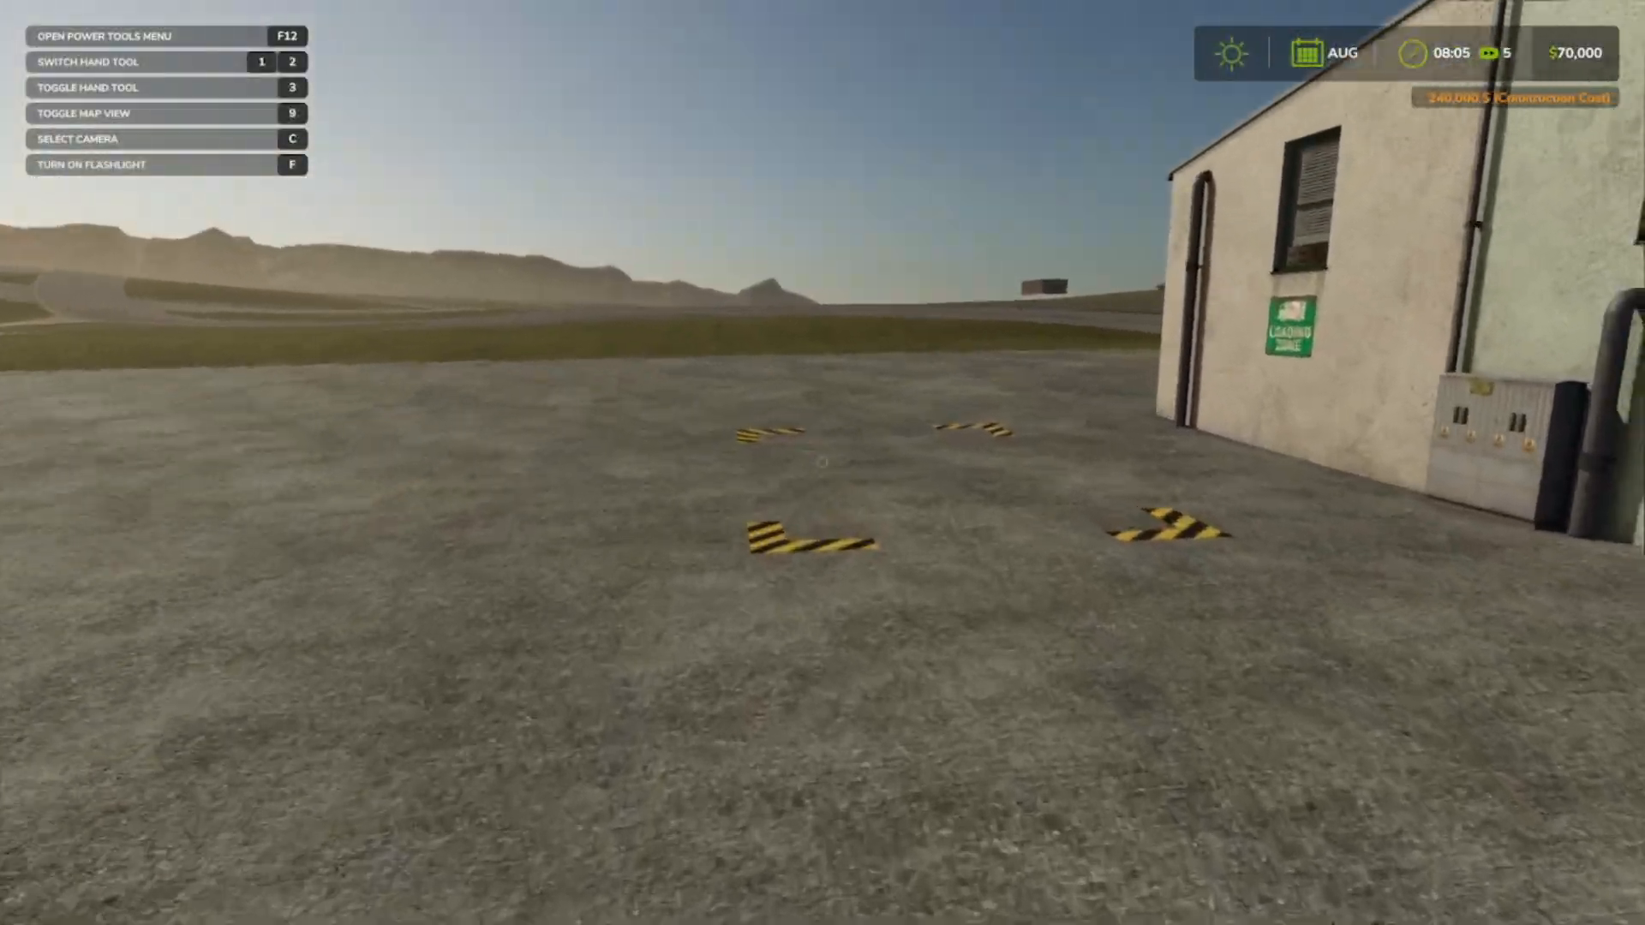
key(w)
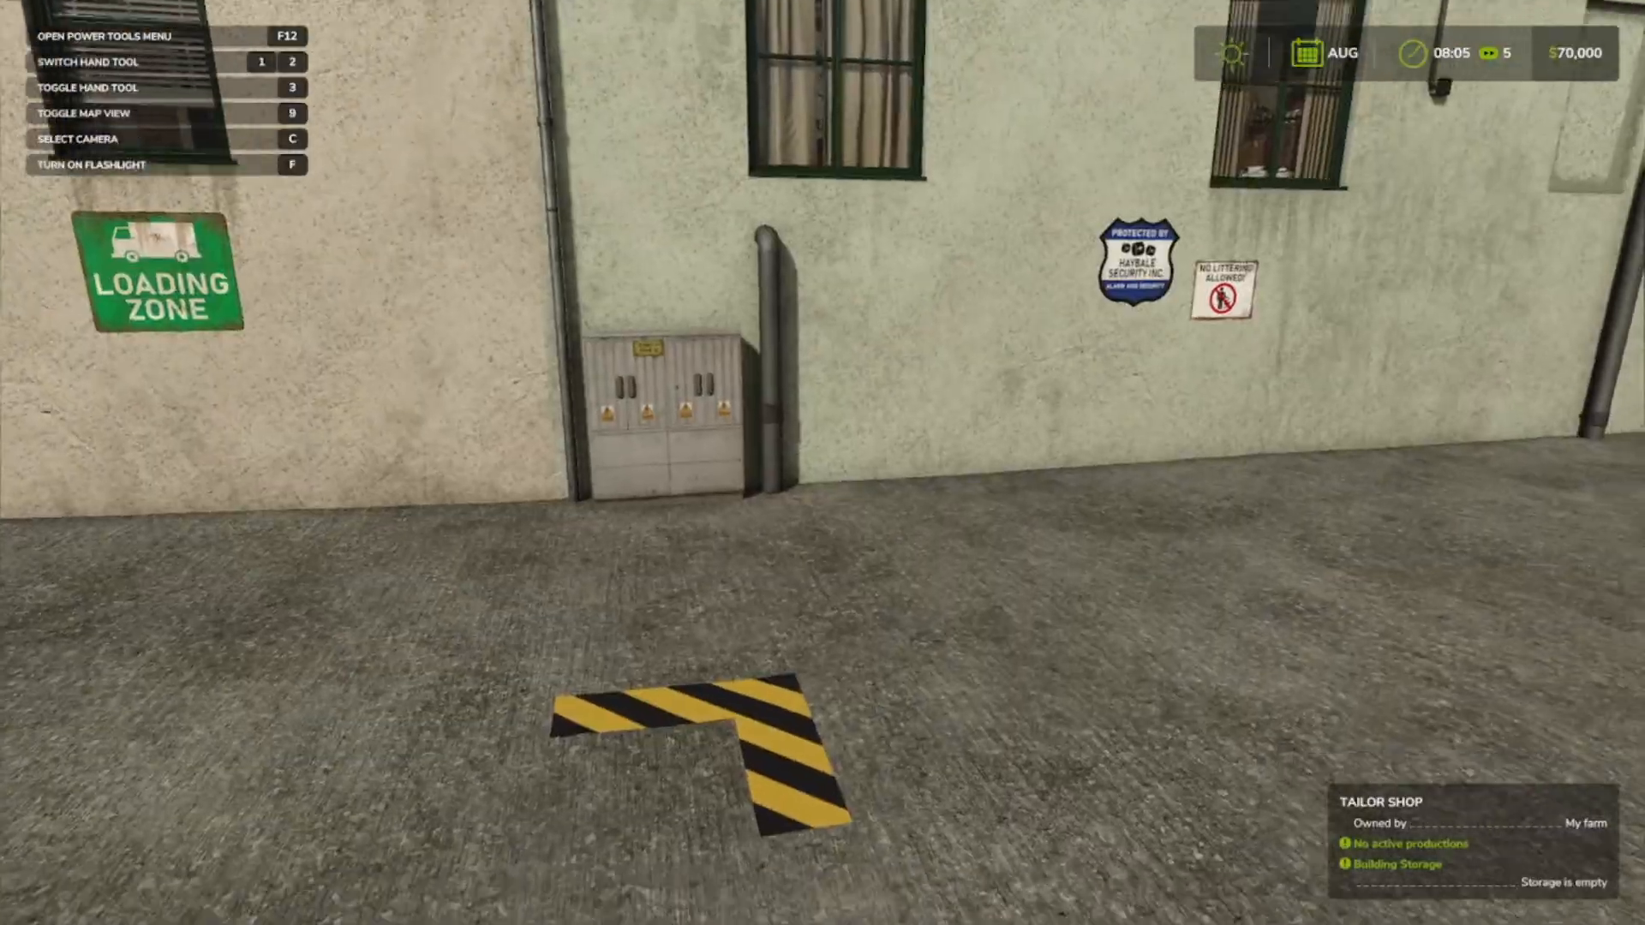
key(w)
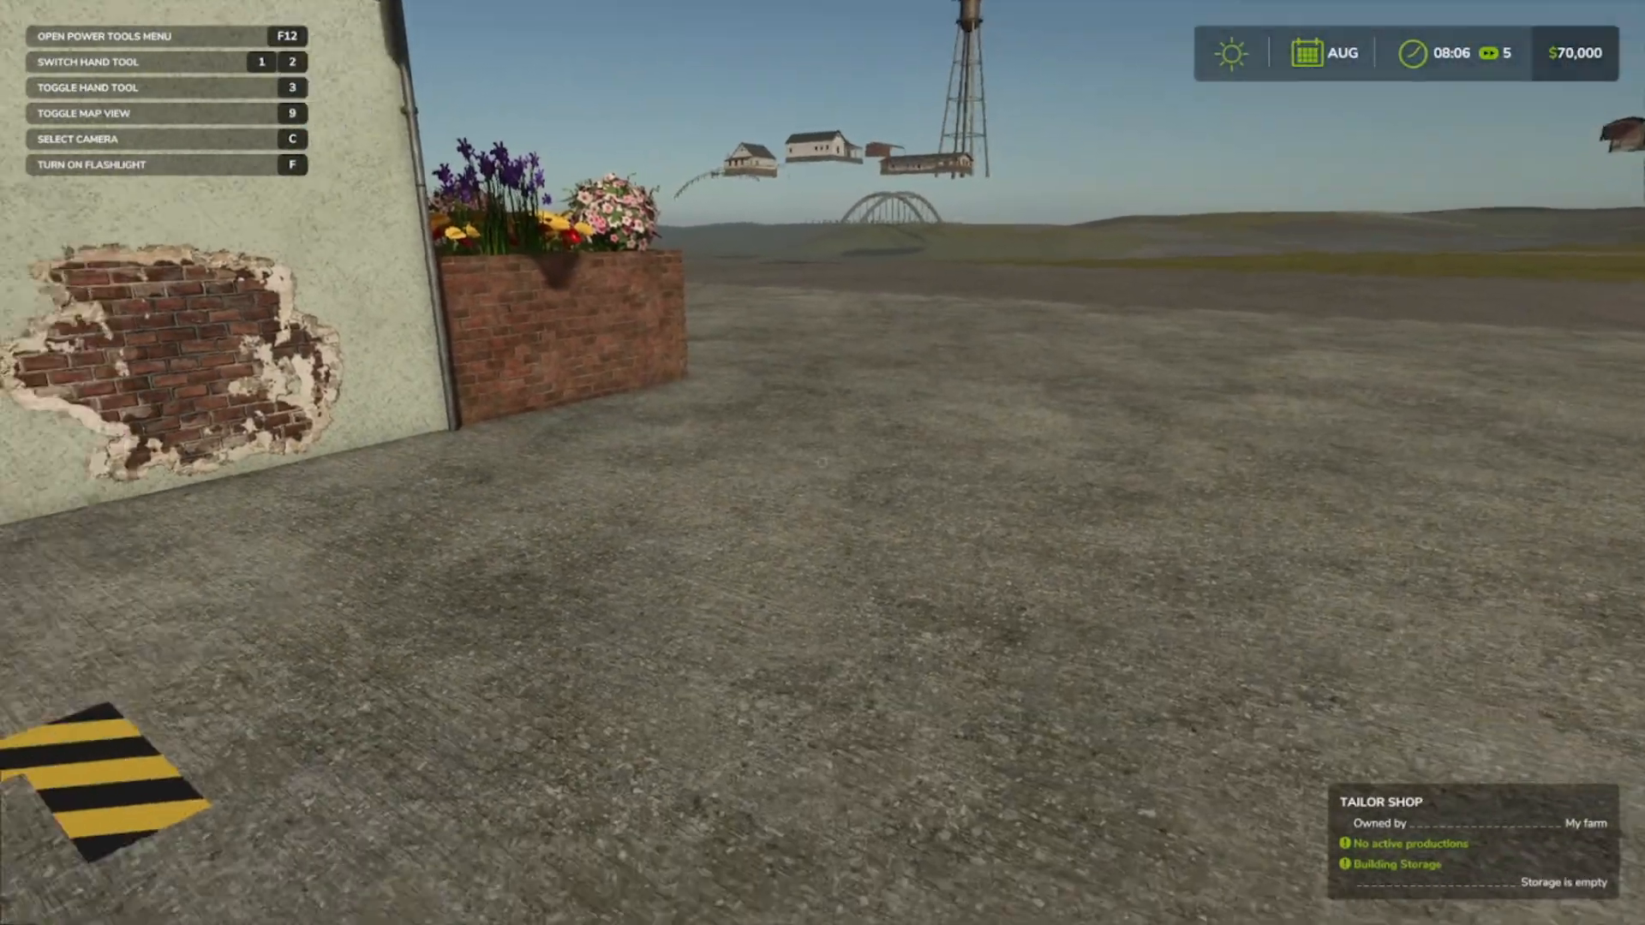
key(d)
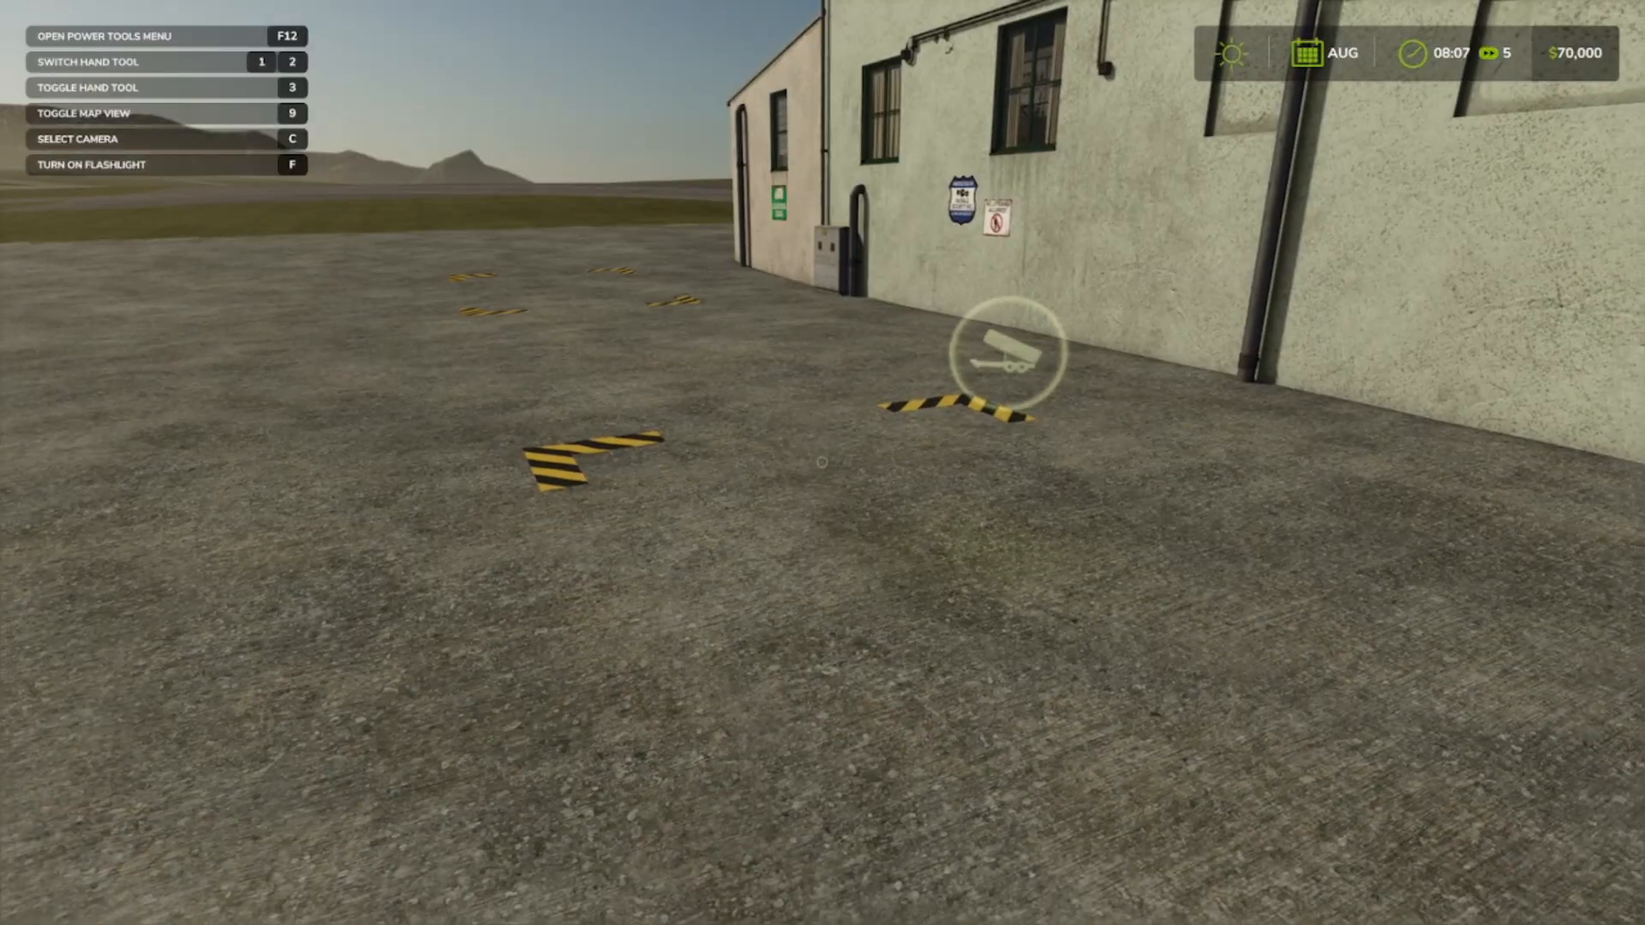
Browse the object and material types that Power Tools can spawn, and leave without spawning anything
key(F12)
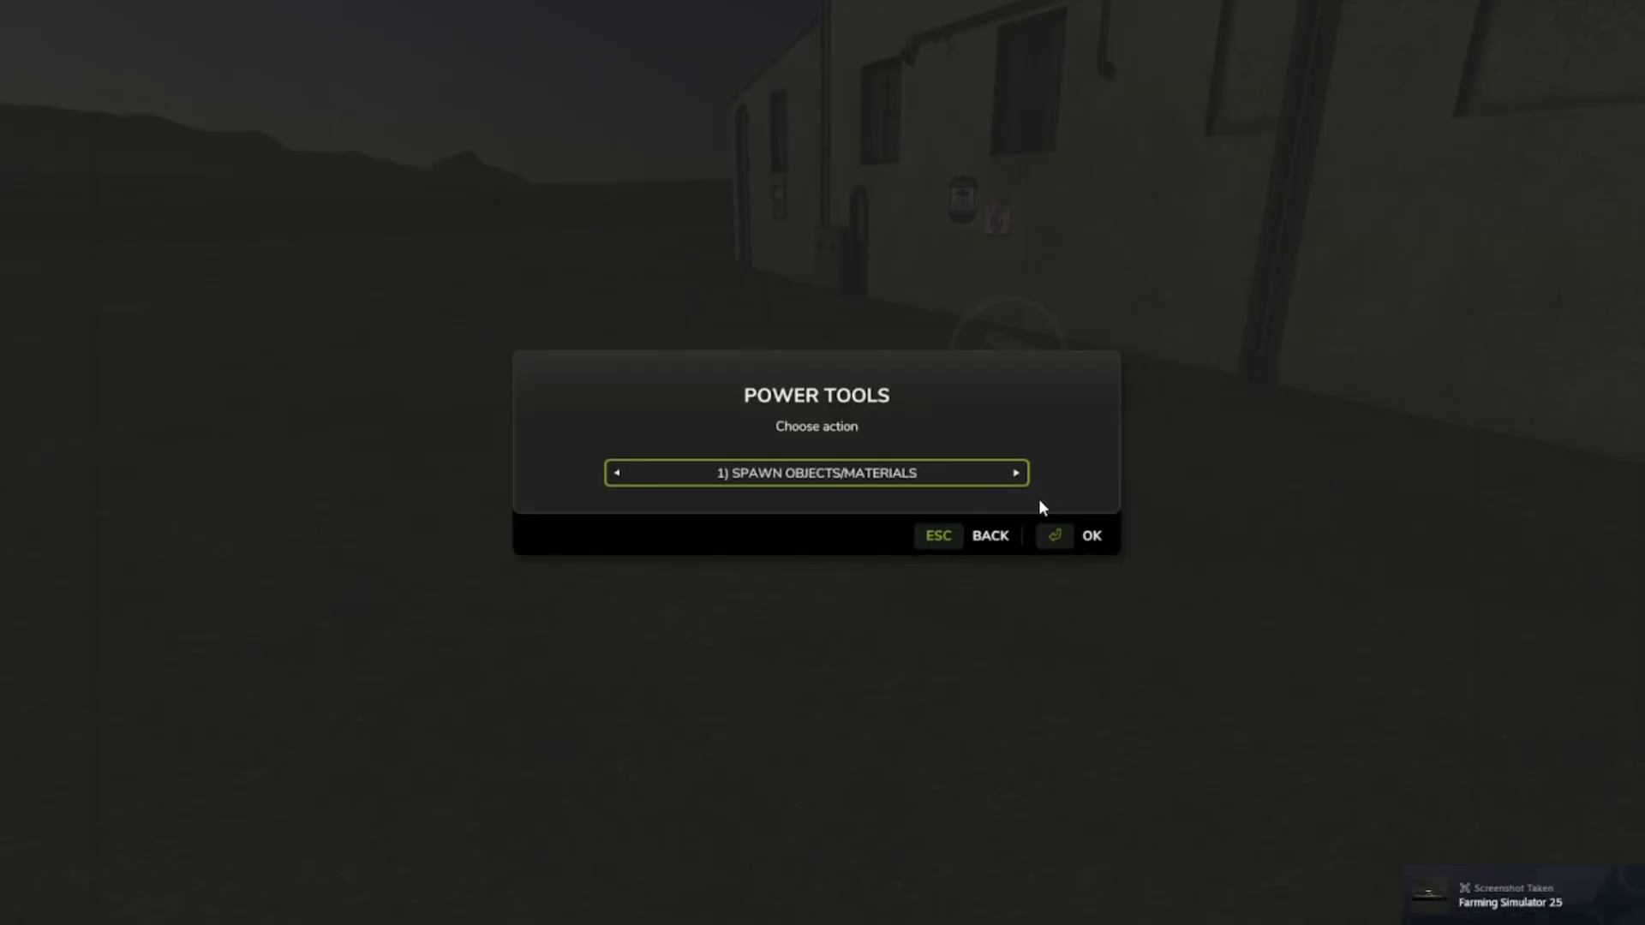
click(1085, 538)
click(1022, 475)
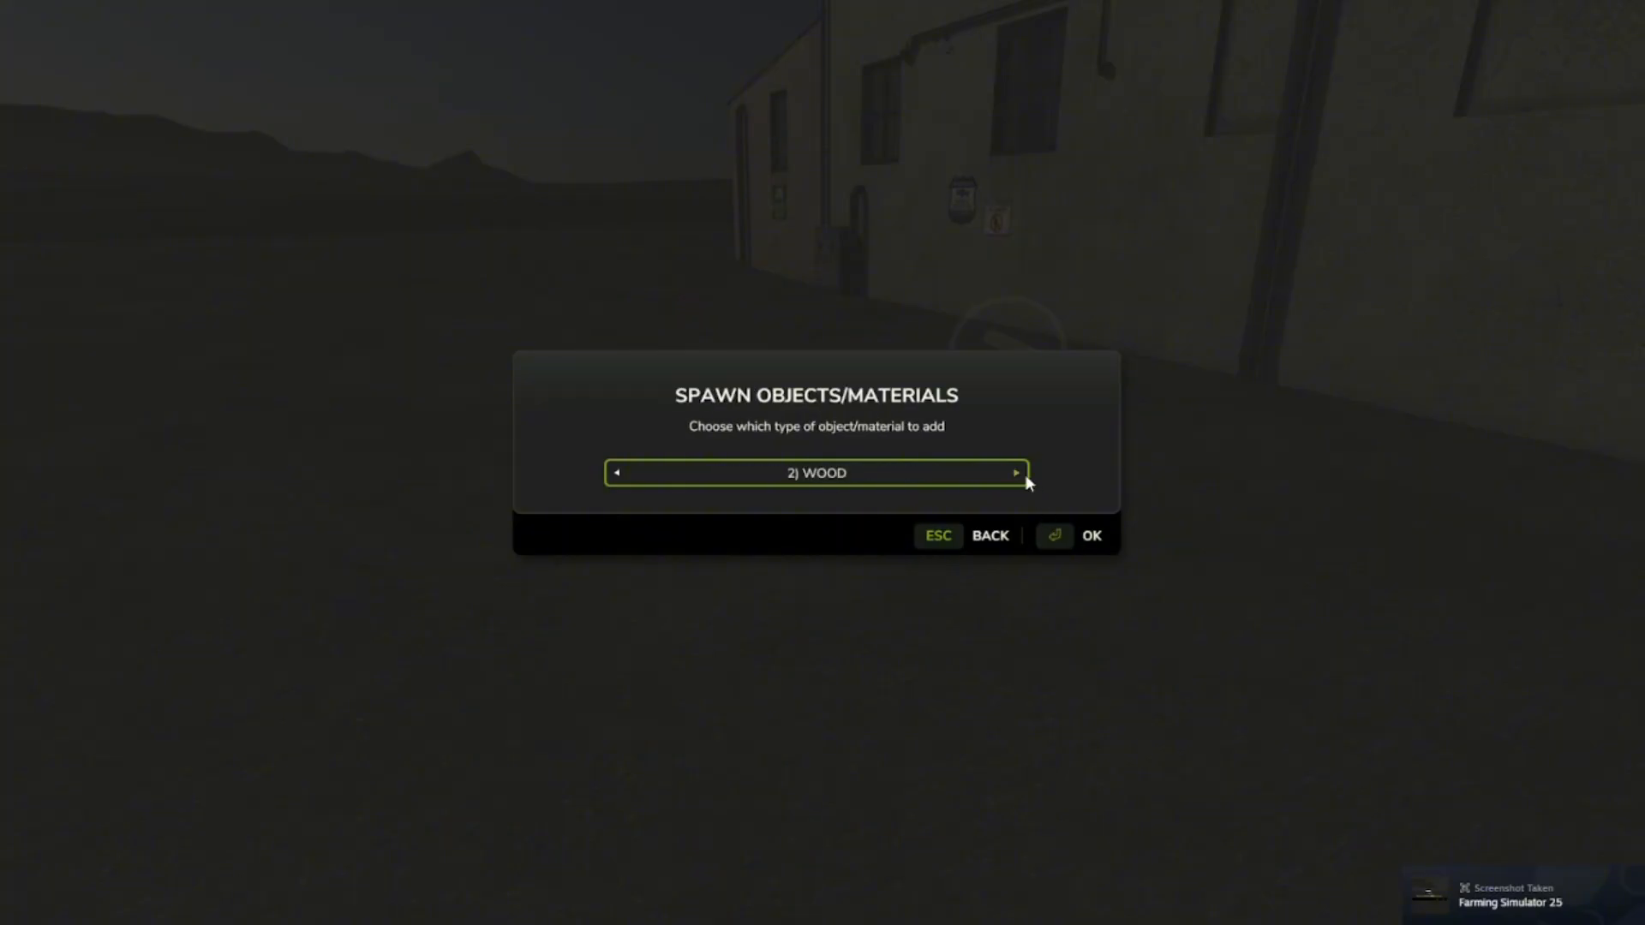
click(1017, 474)
click(1016, 474)
click(1016, 474)
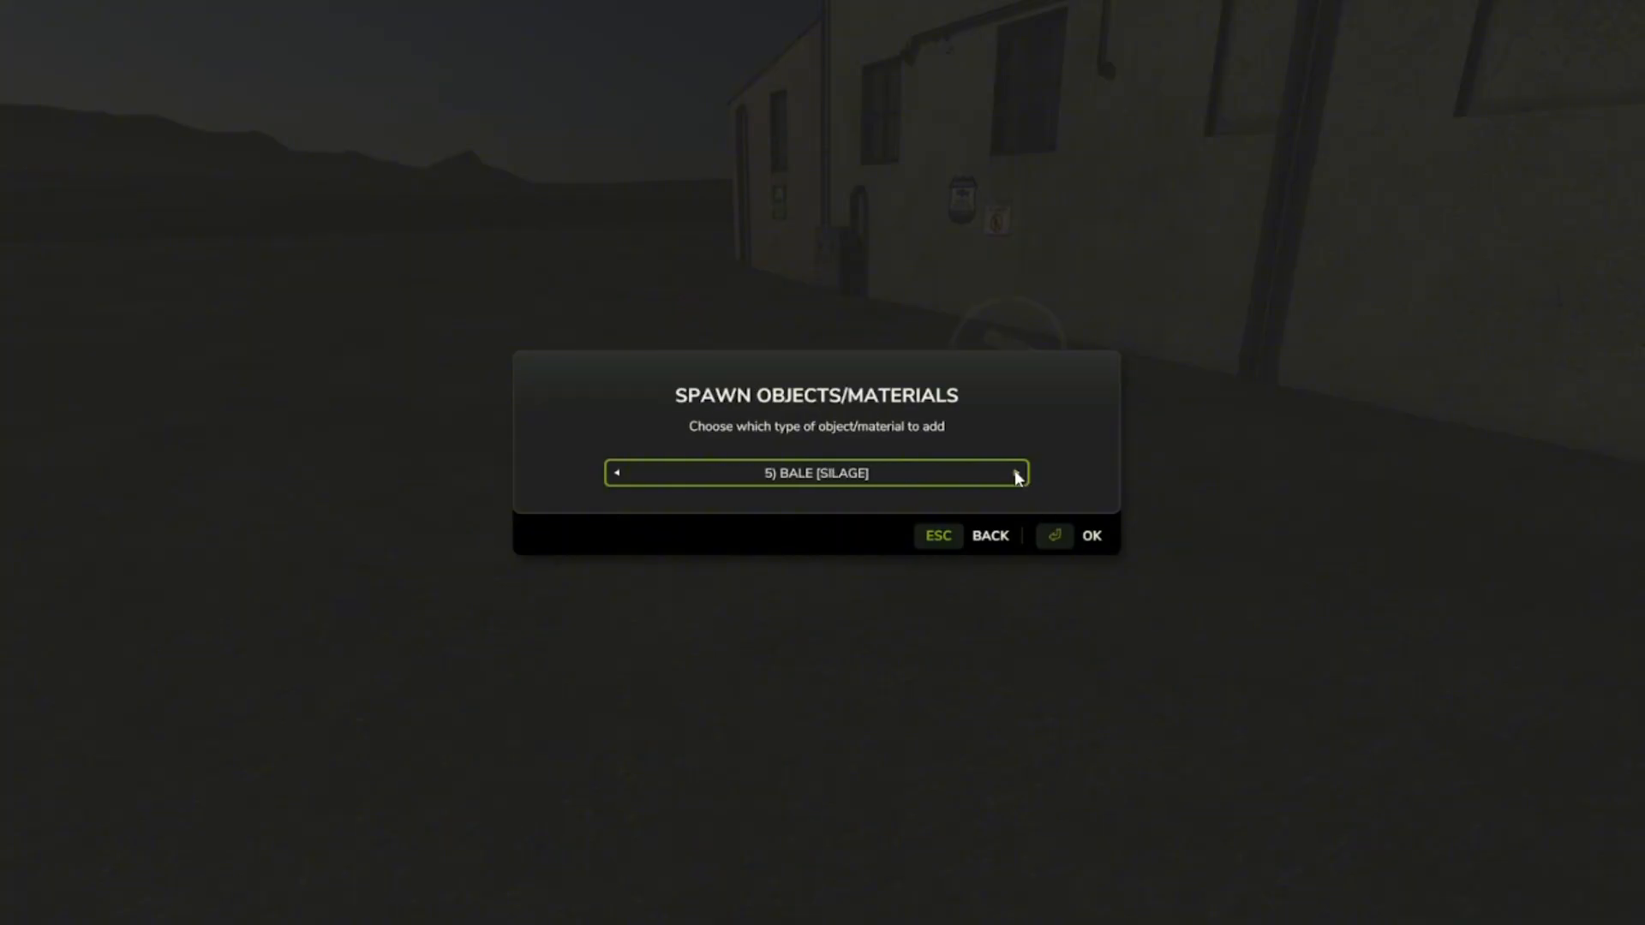
click(1016, 475)
click(1016, 475)
click(1016, 475)
click(1016, 474)
click(1016, 475)
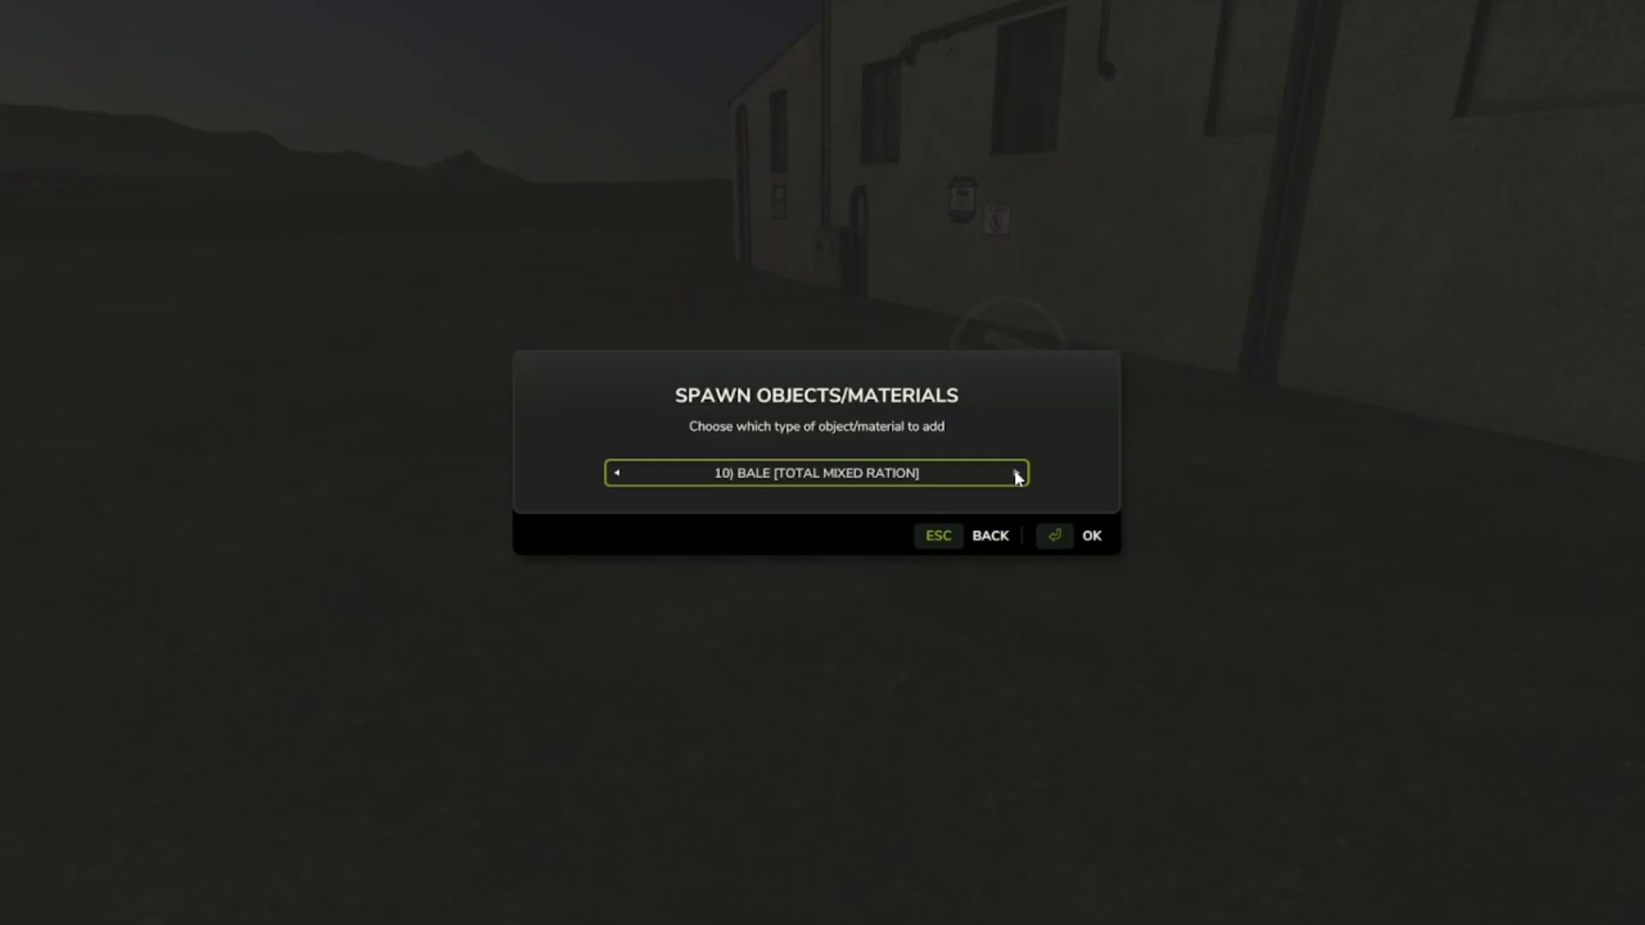
click(1016, 475)
click(1016, 474)
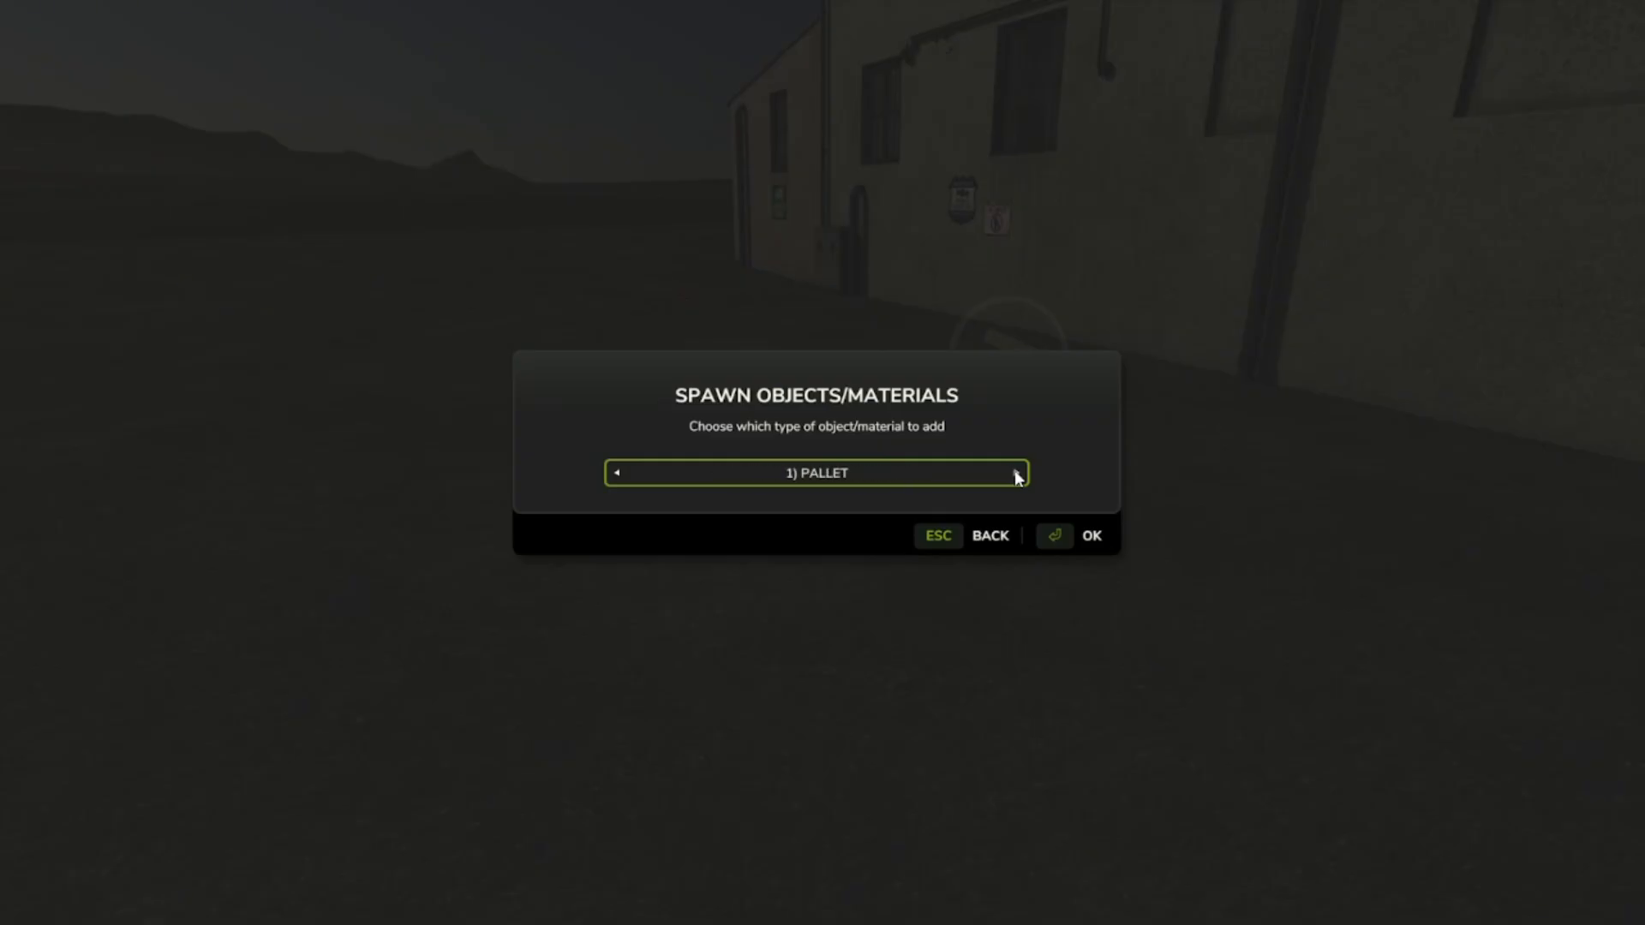
click(1016, 474)
click(1016, 474)
click(1016, 474)
click(1016, 475)
click(1016, 475)
click(1016, 475)
click(1016, 475)
click(976, 536)
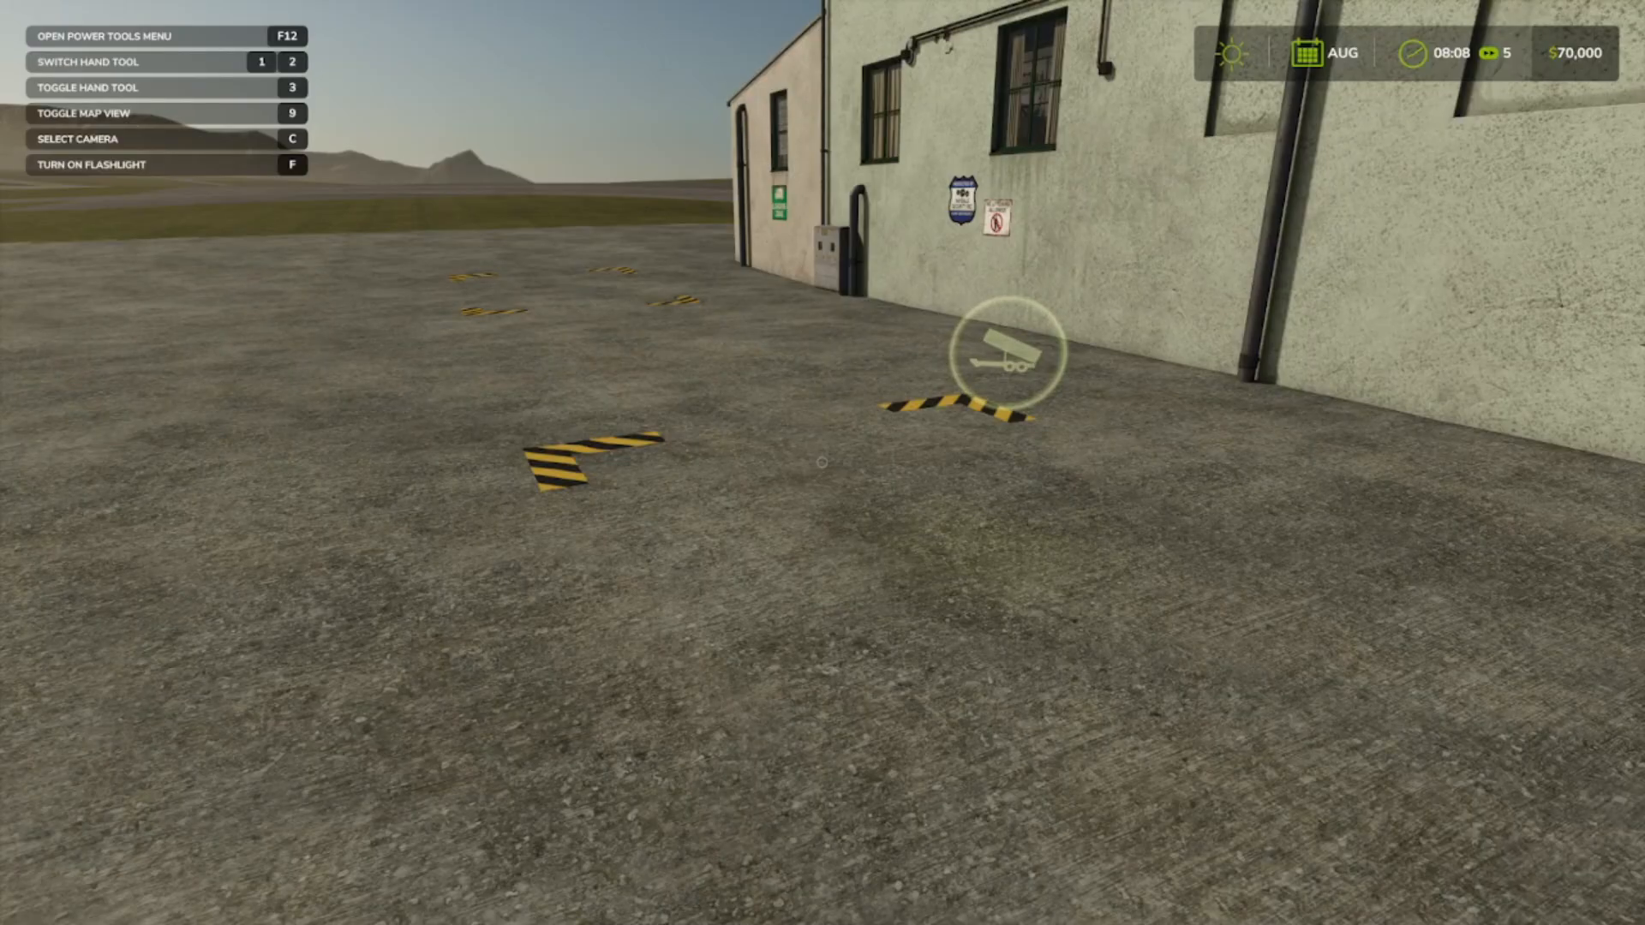
Look through the list of available Power Tools actions and close it without choosing one
key(F12)
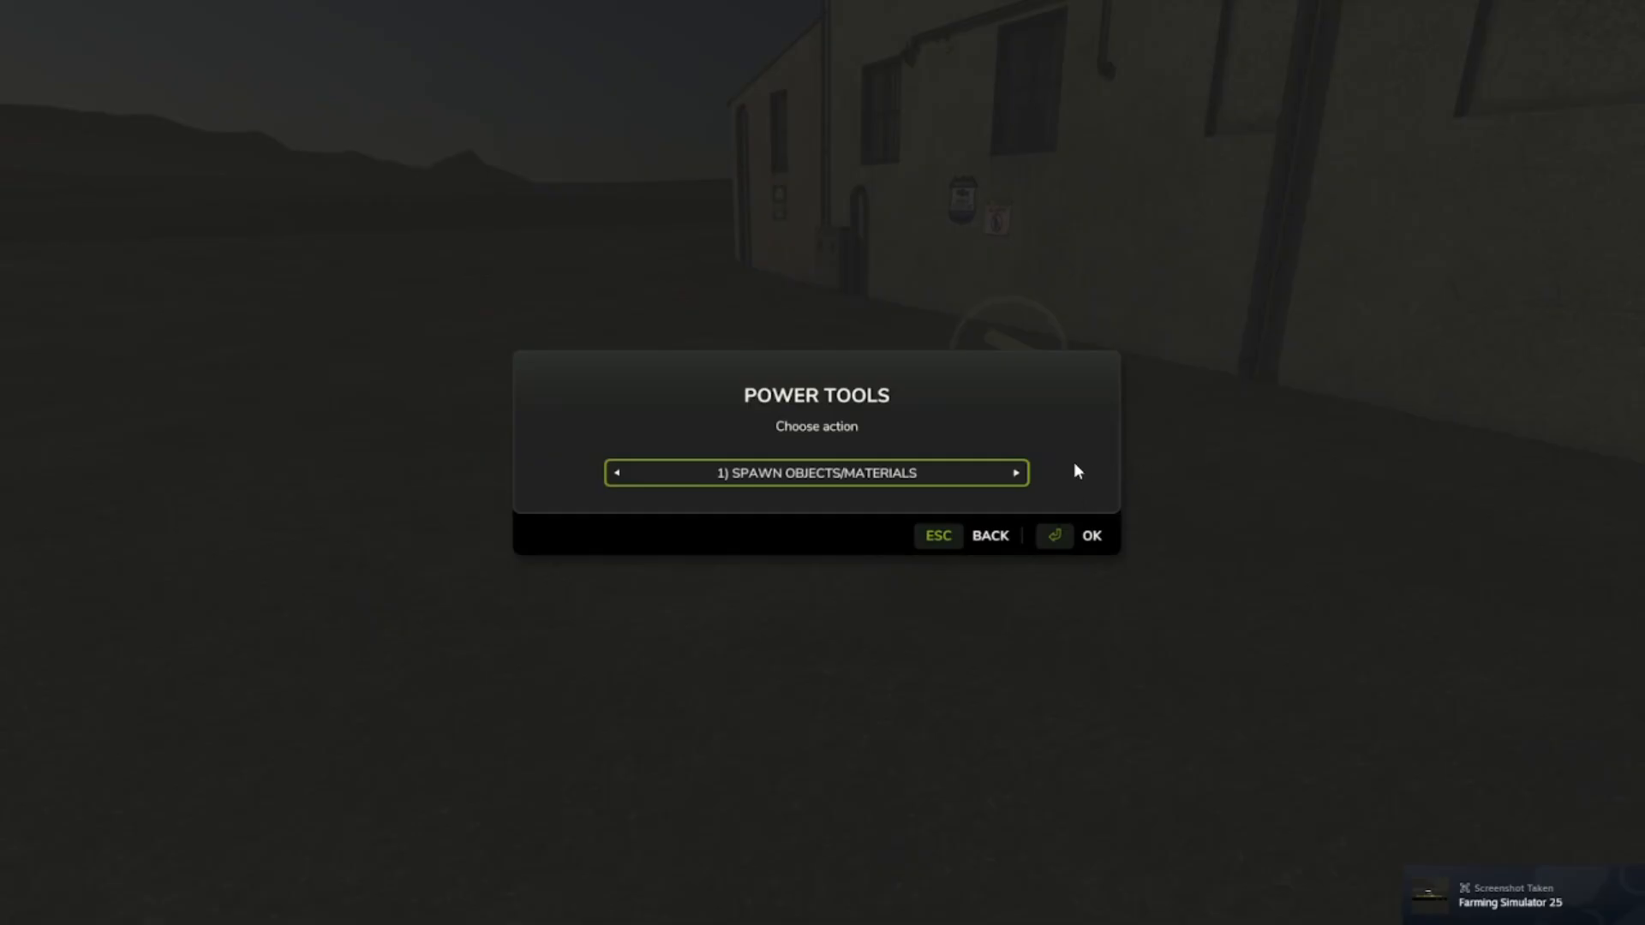
click(1017, 474)
click(1017, 473)
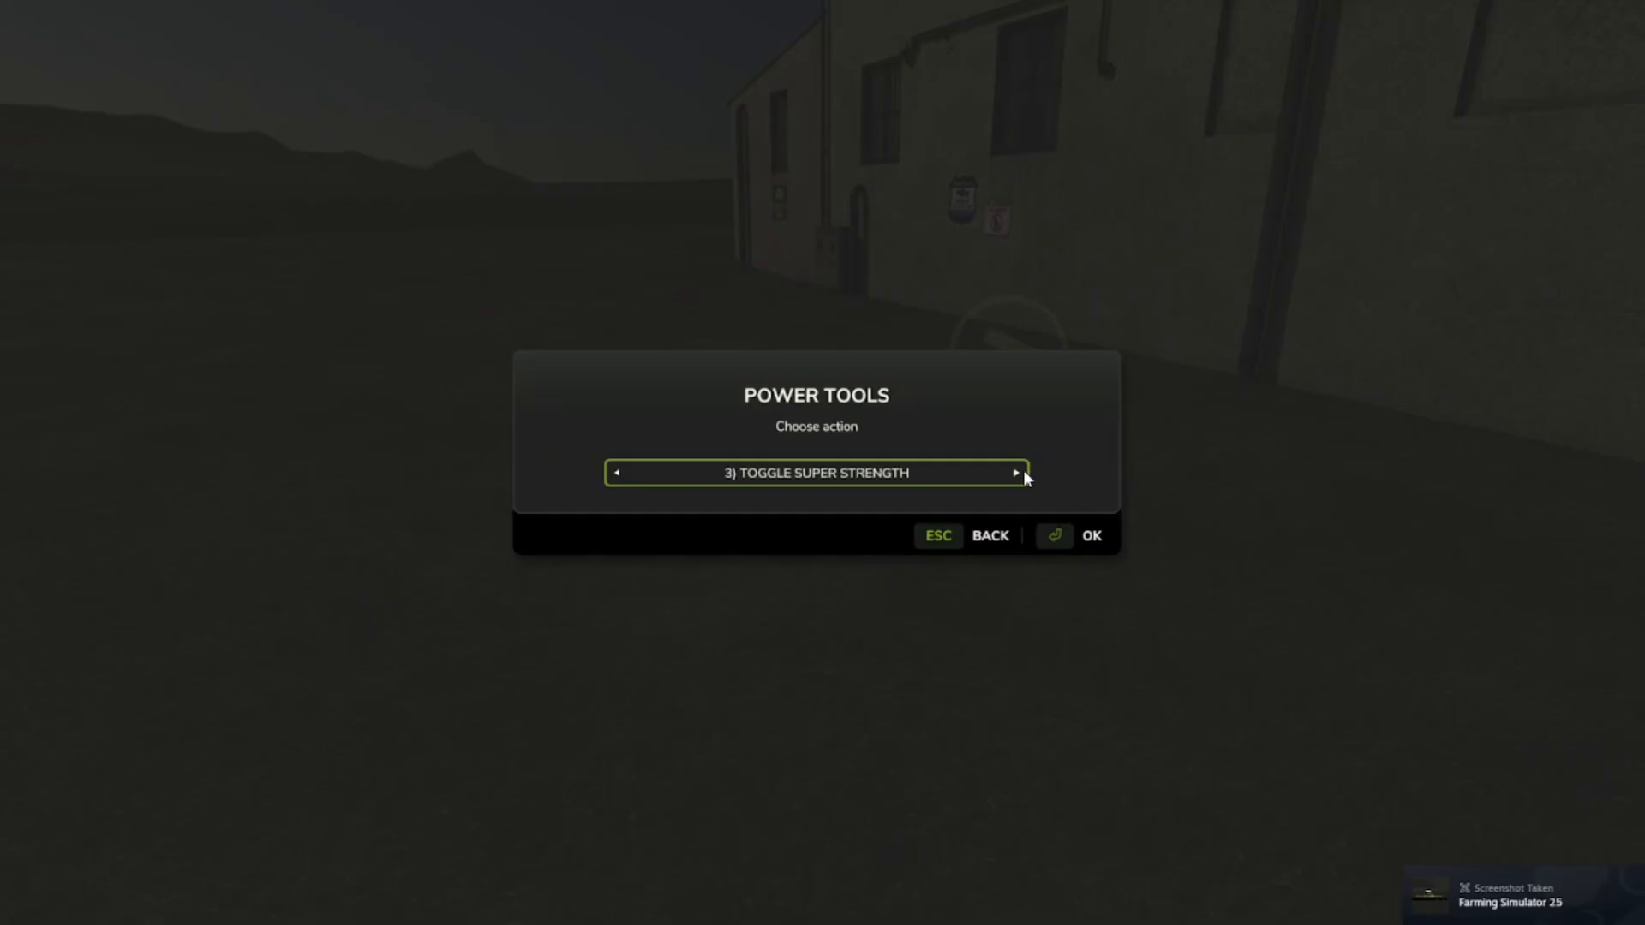
click(1017, 474)
click(1017, 473)
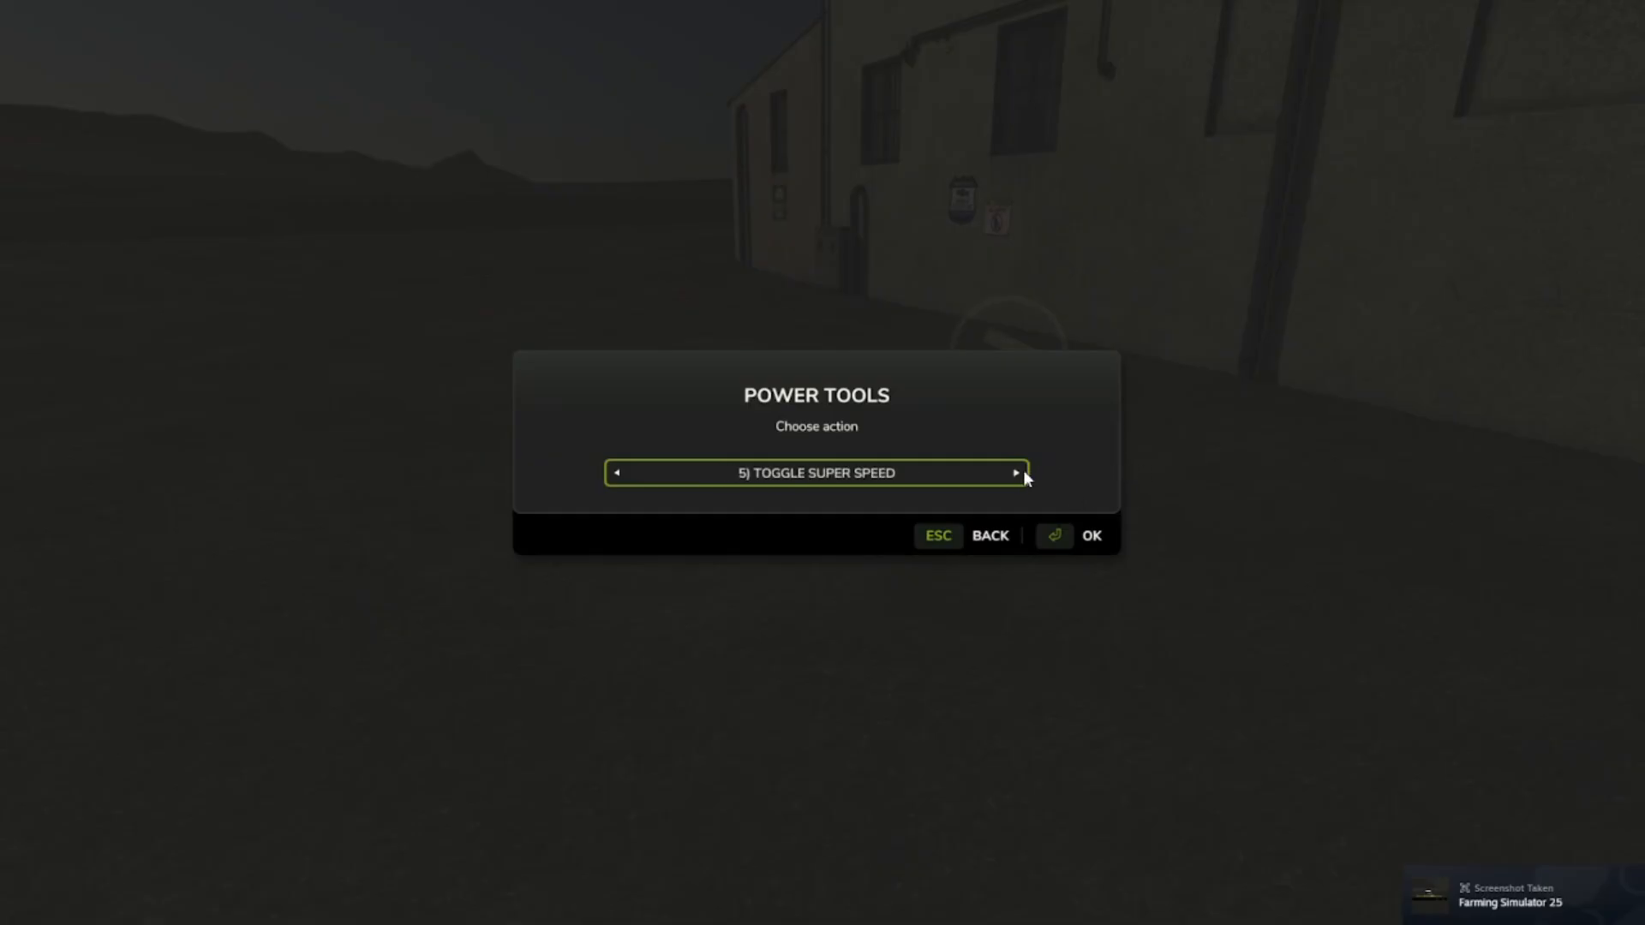
click(1017, 474)
click(1017, 474)
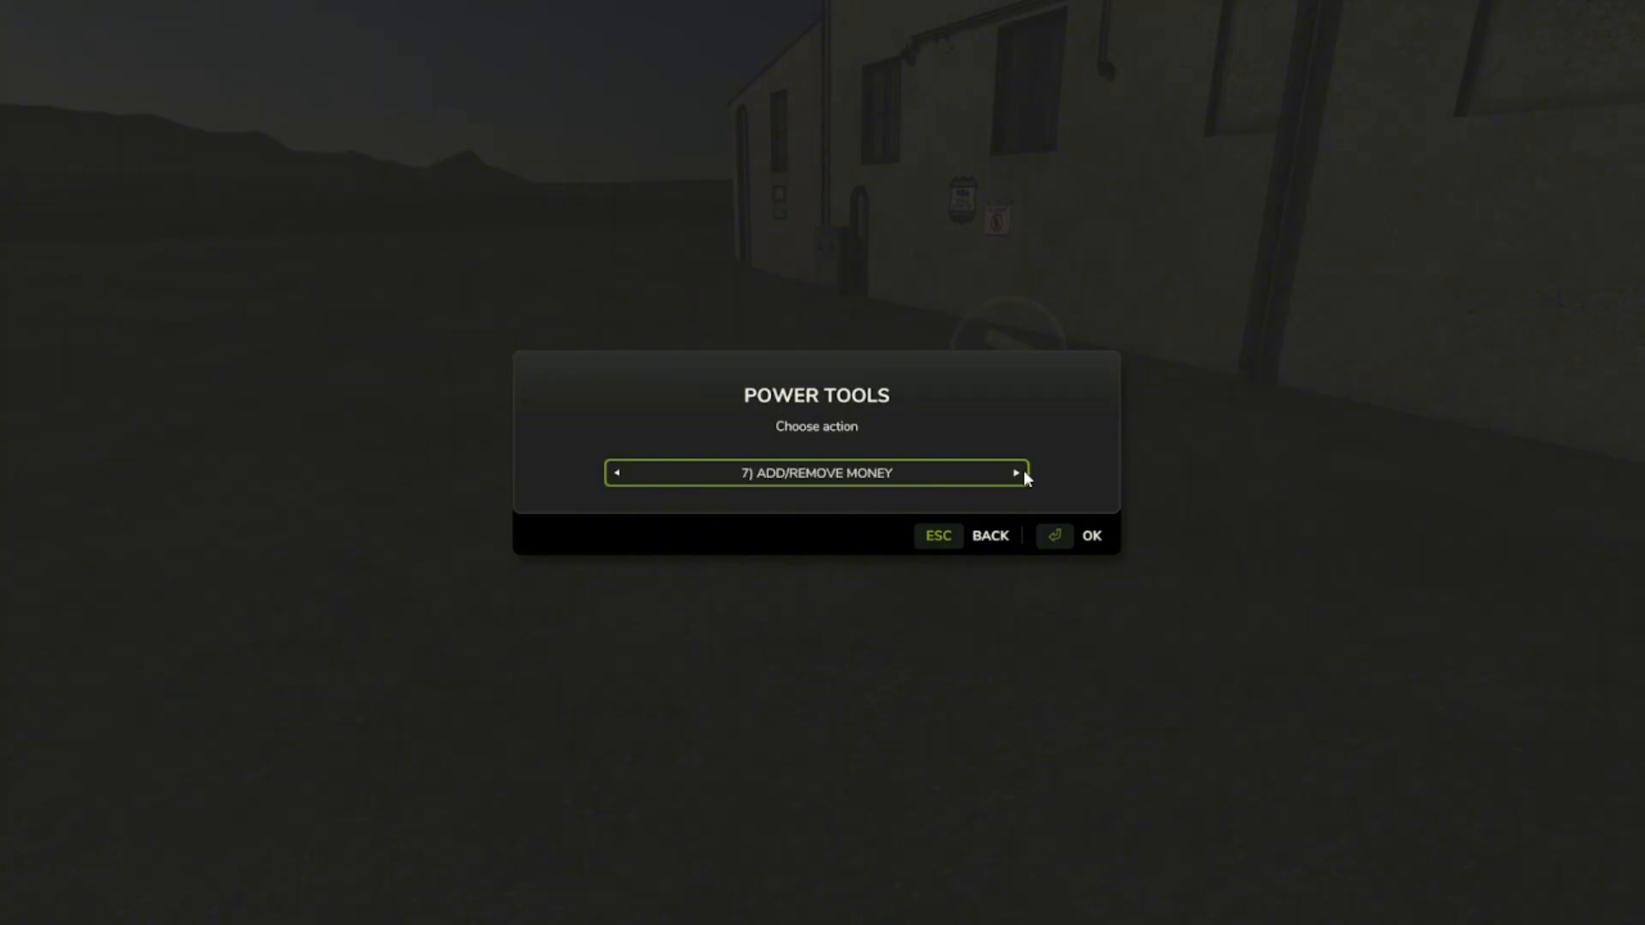
click(1017, 474)
click(1017, 474)
click(1016, 474)
click(1017, 474)
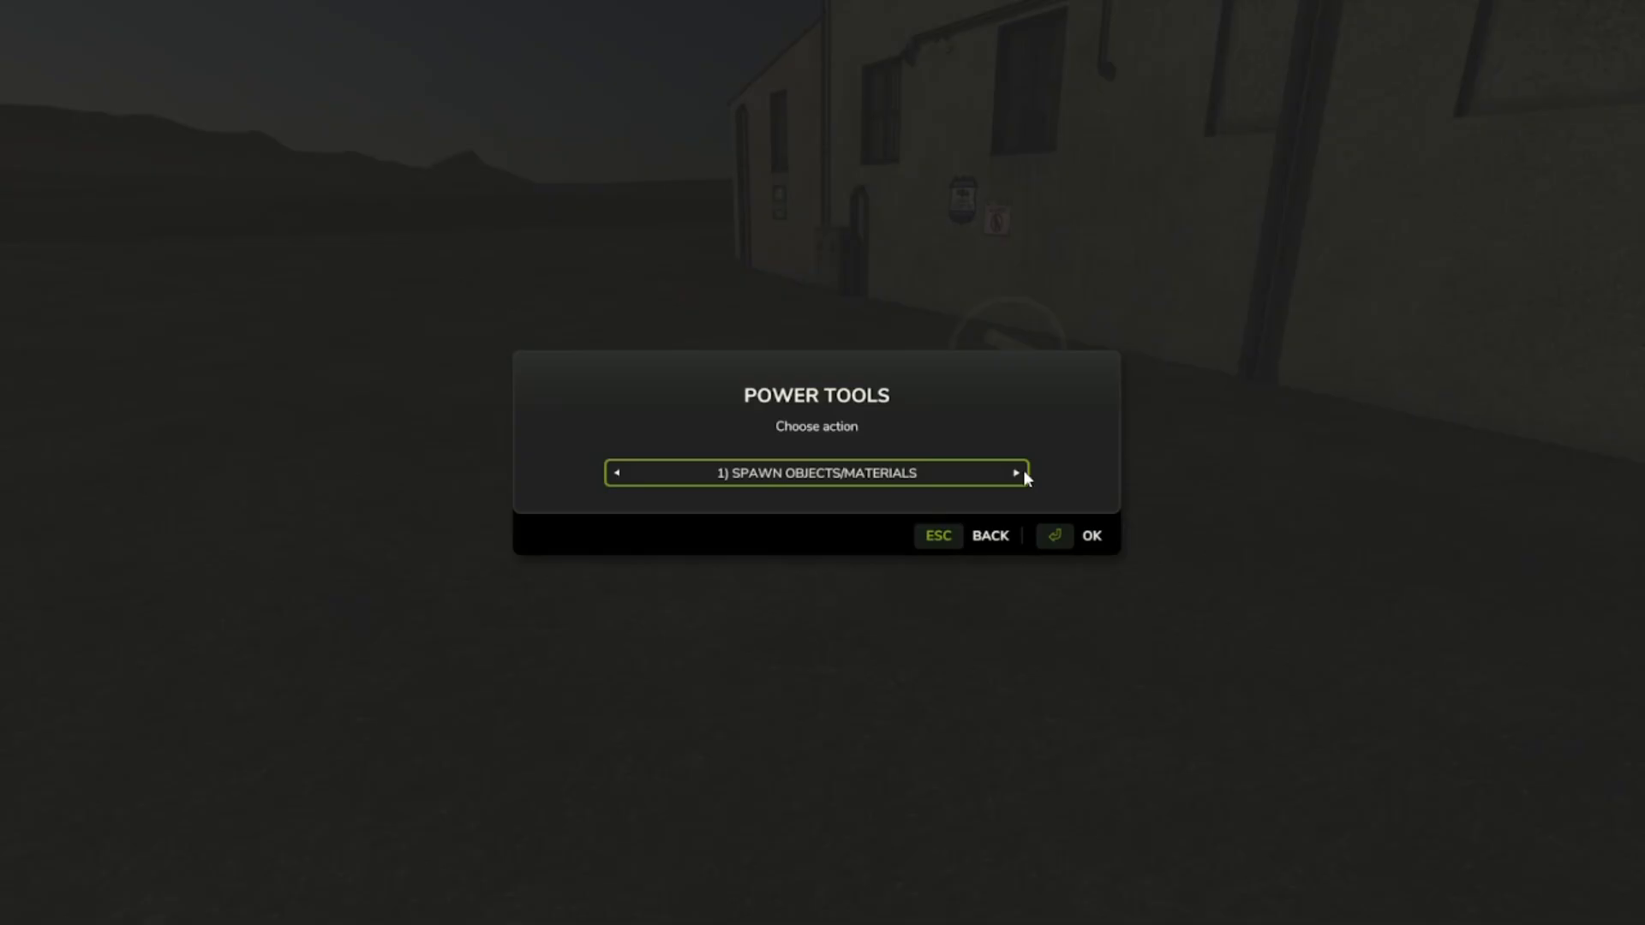
click(1017, 473)
click(978, 533)
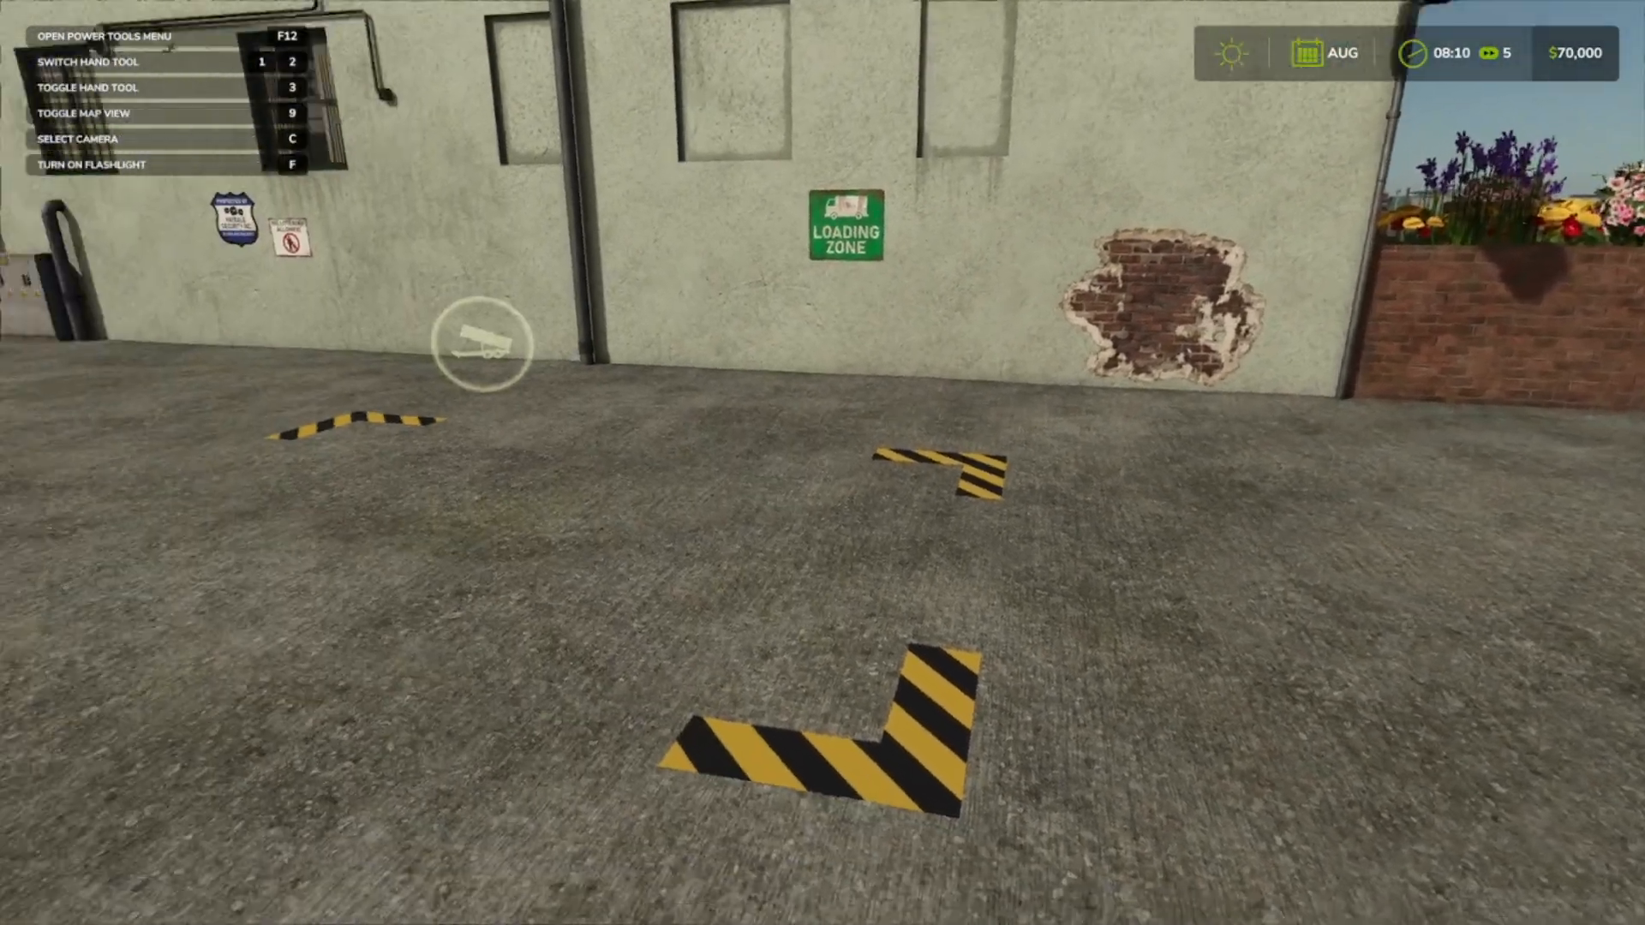
Walk between the striped floor markings beside the Tailor Shop and check the trailer unloading marker again
key(w)
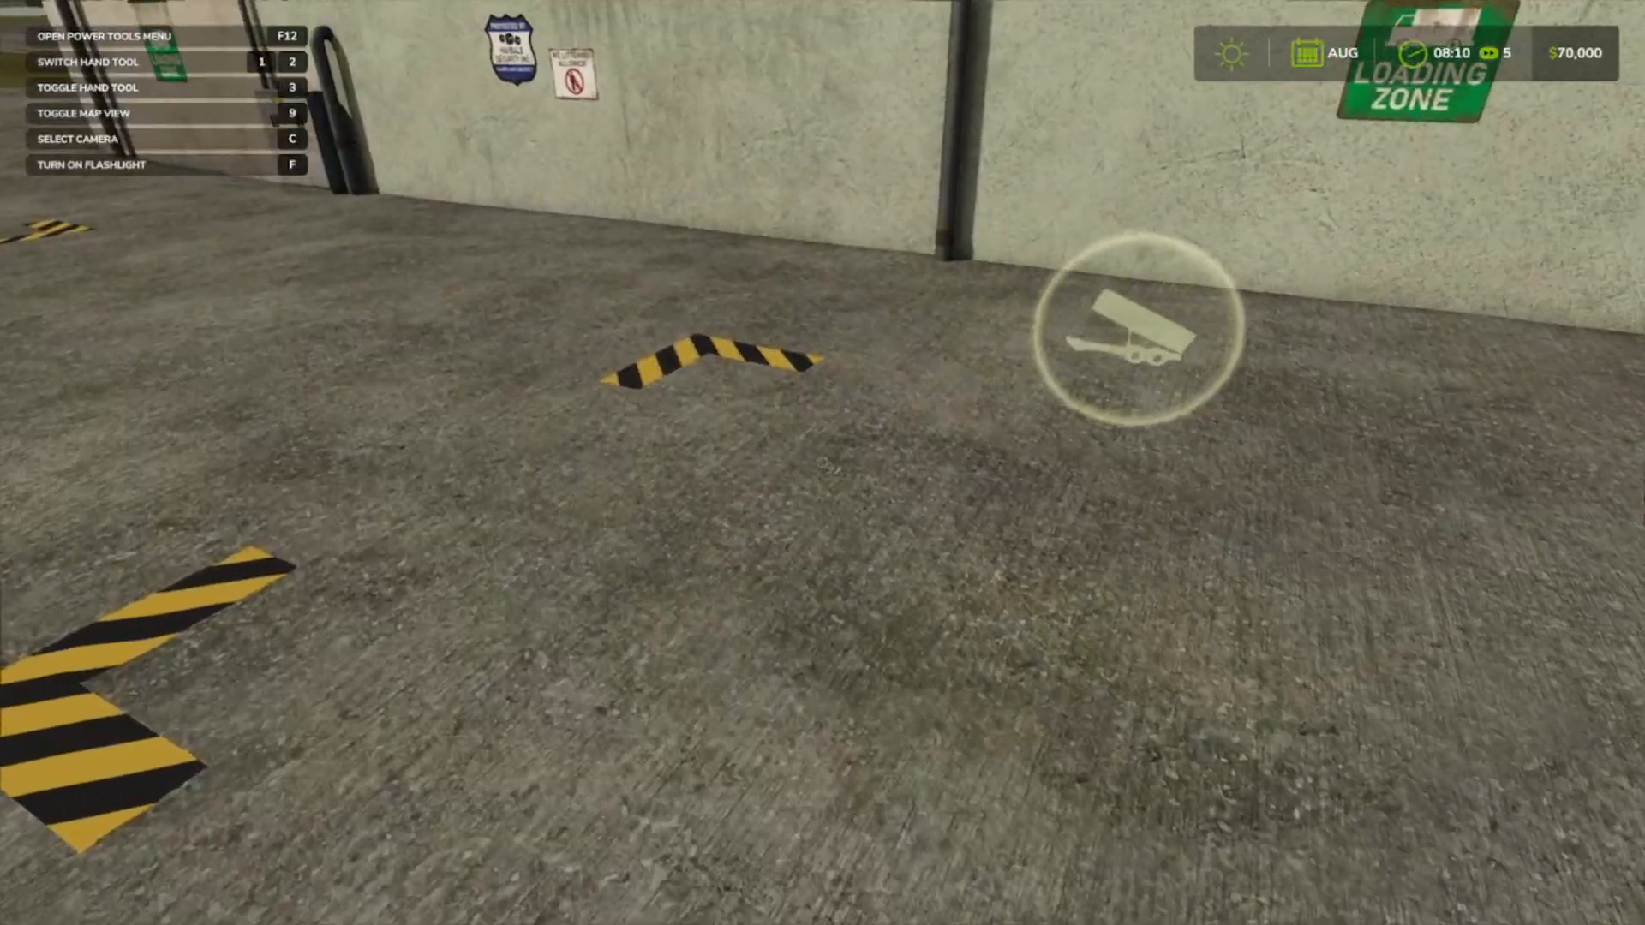
key(w)
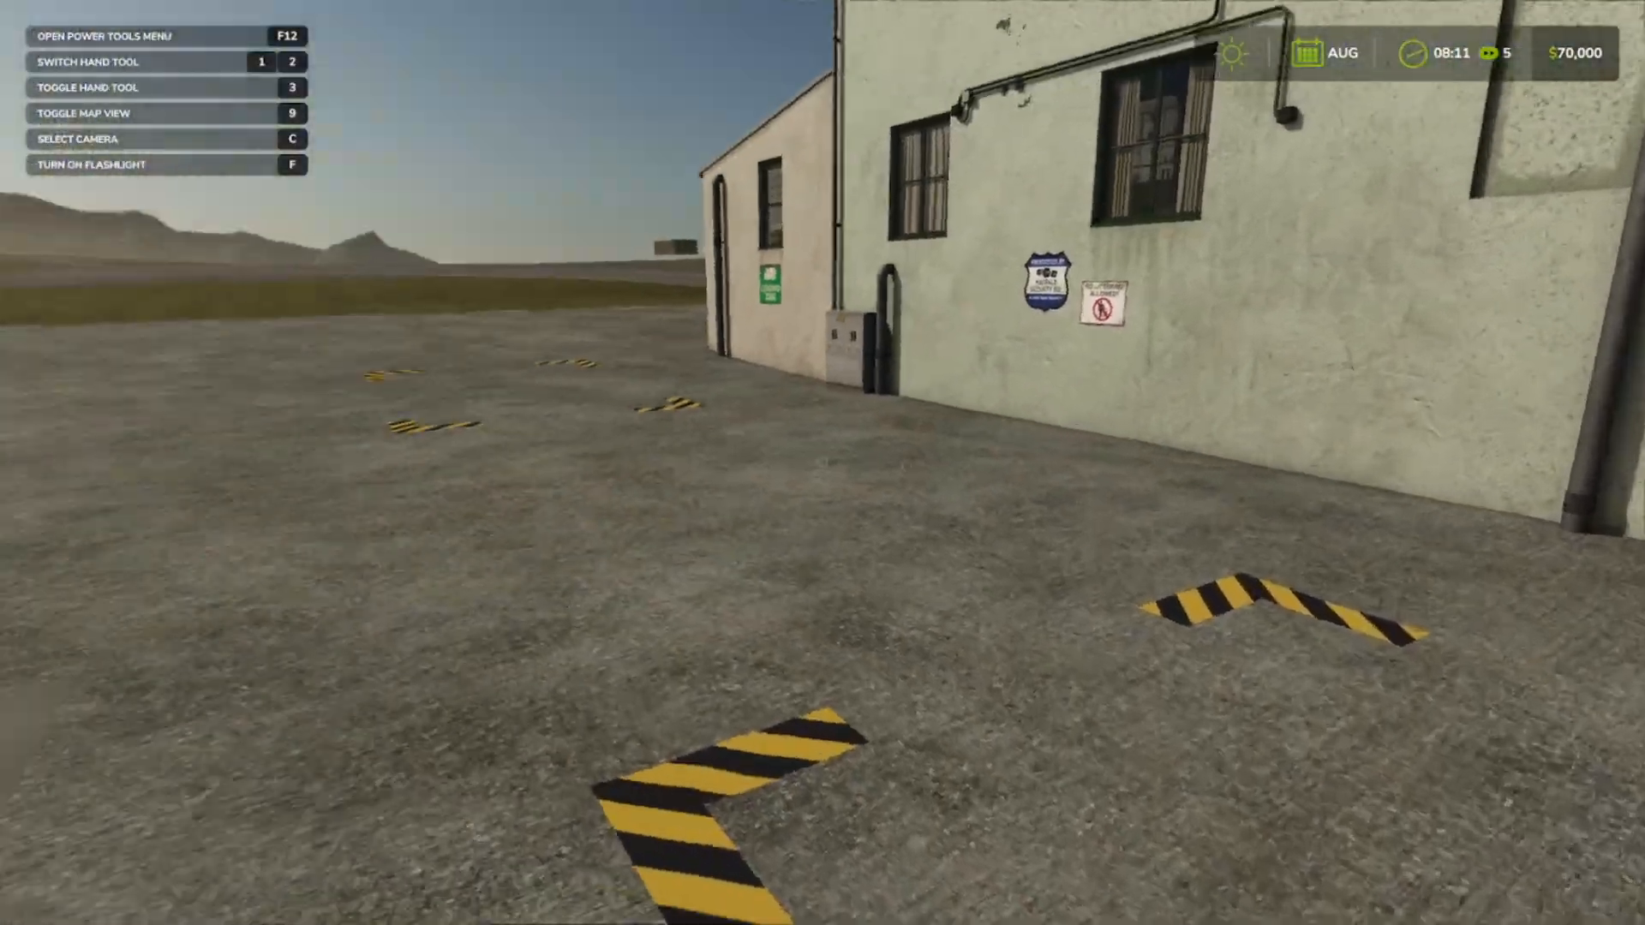
key(w)
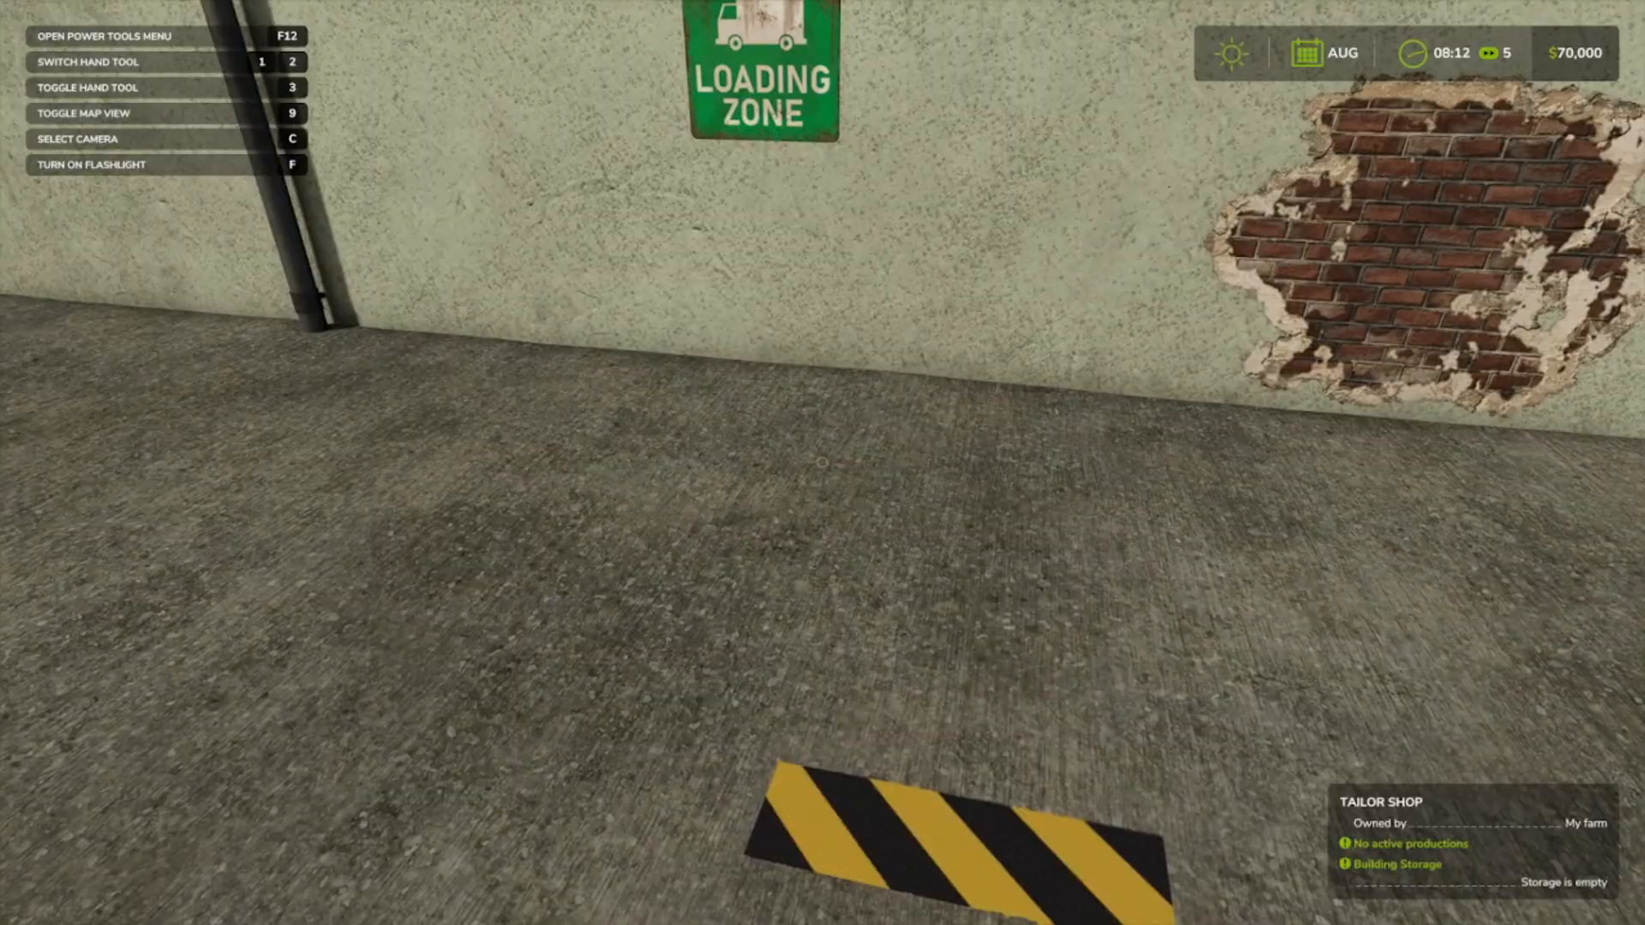
Walk from the side loading zone around the flower planter to the Tailor Shop's front steps
key(s)
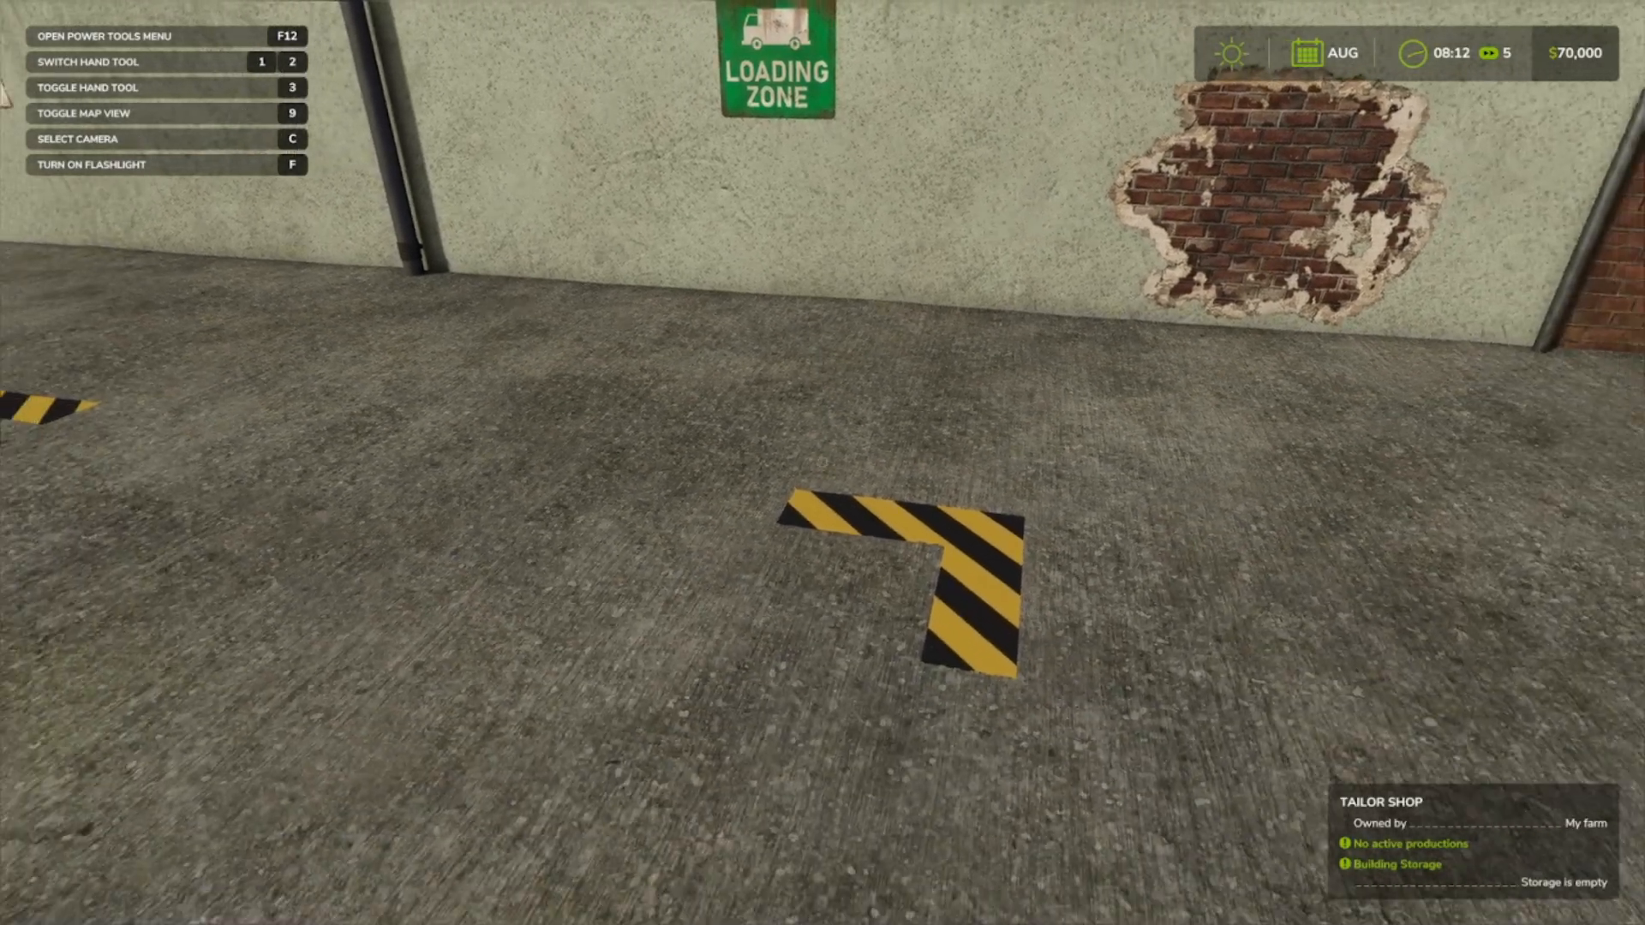
key(w)
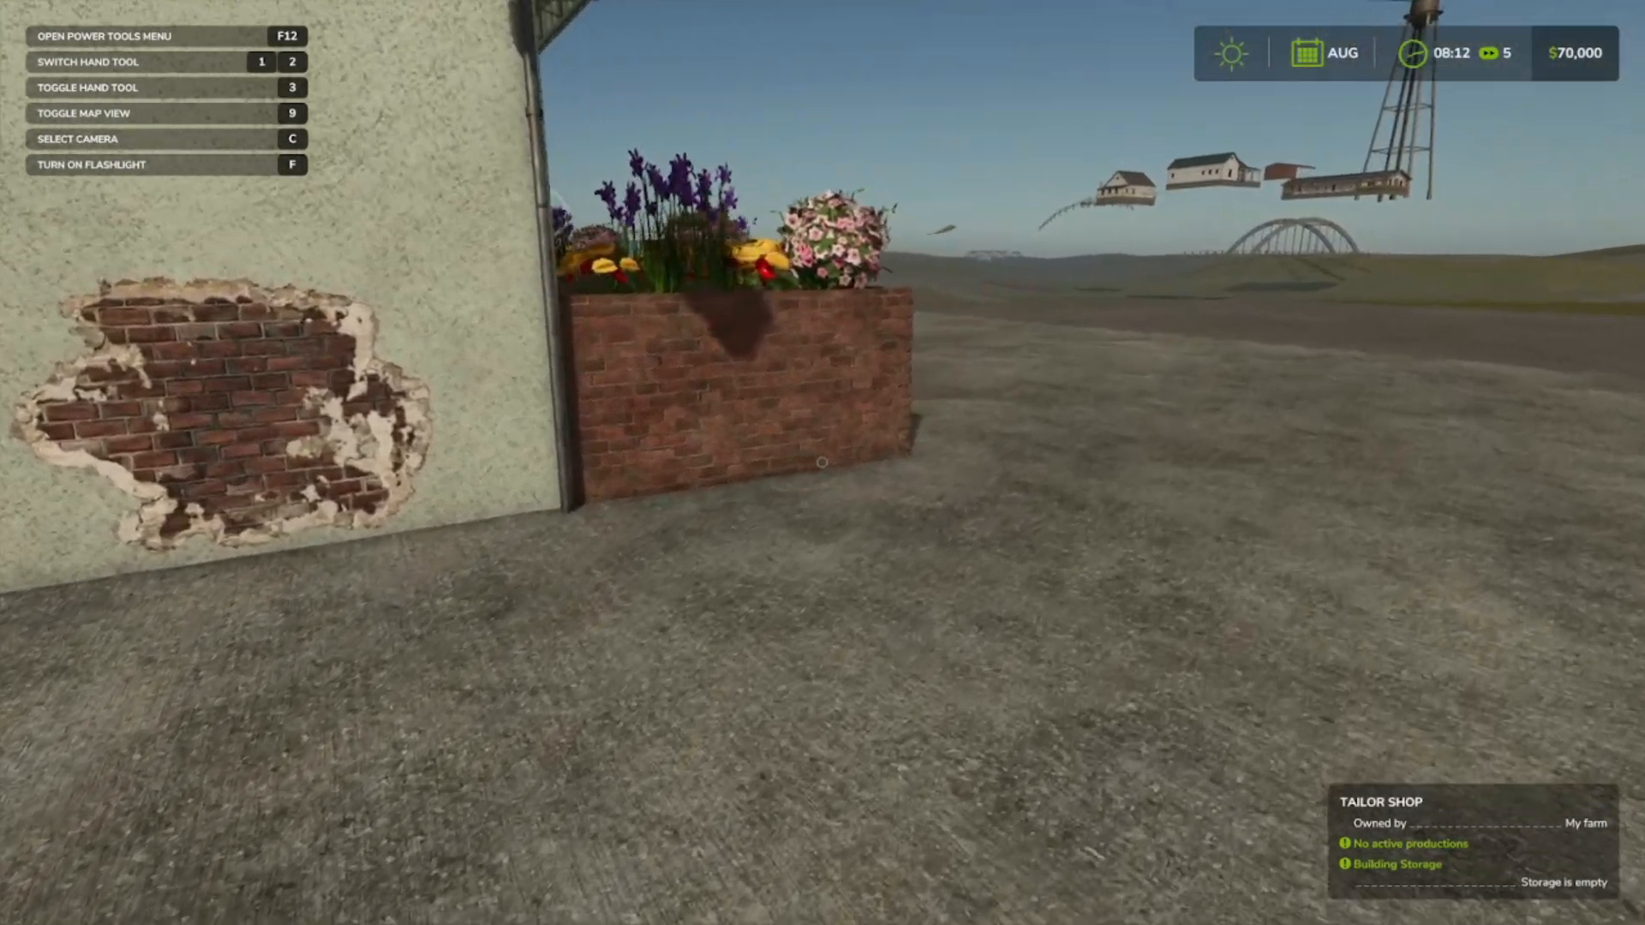
key(w)
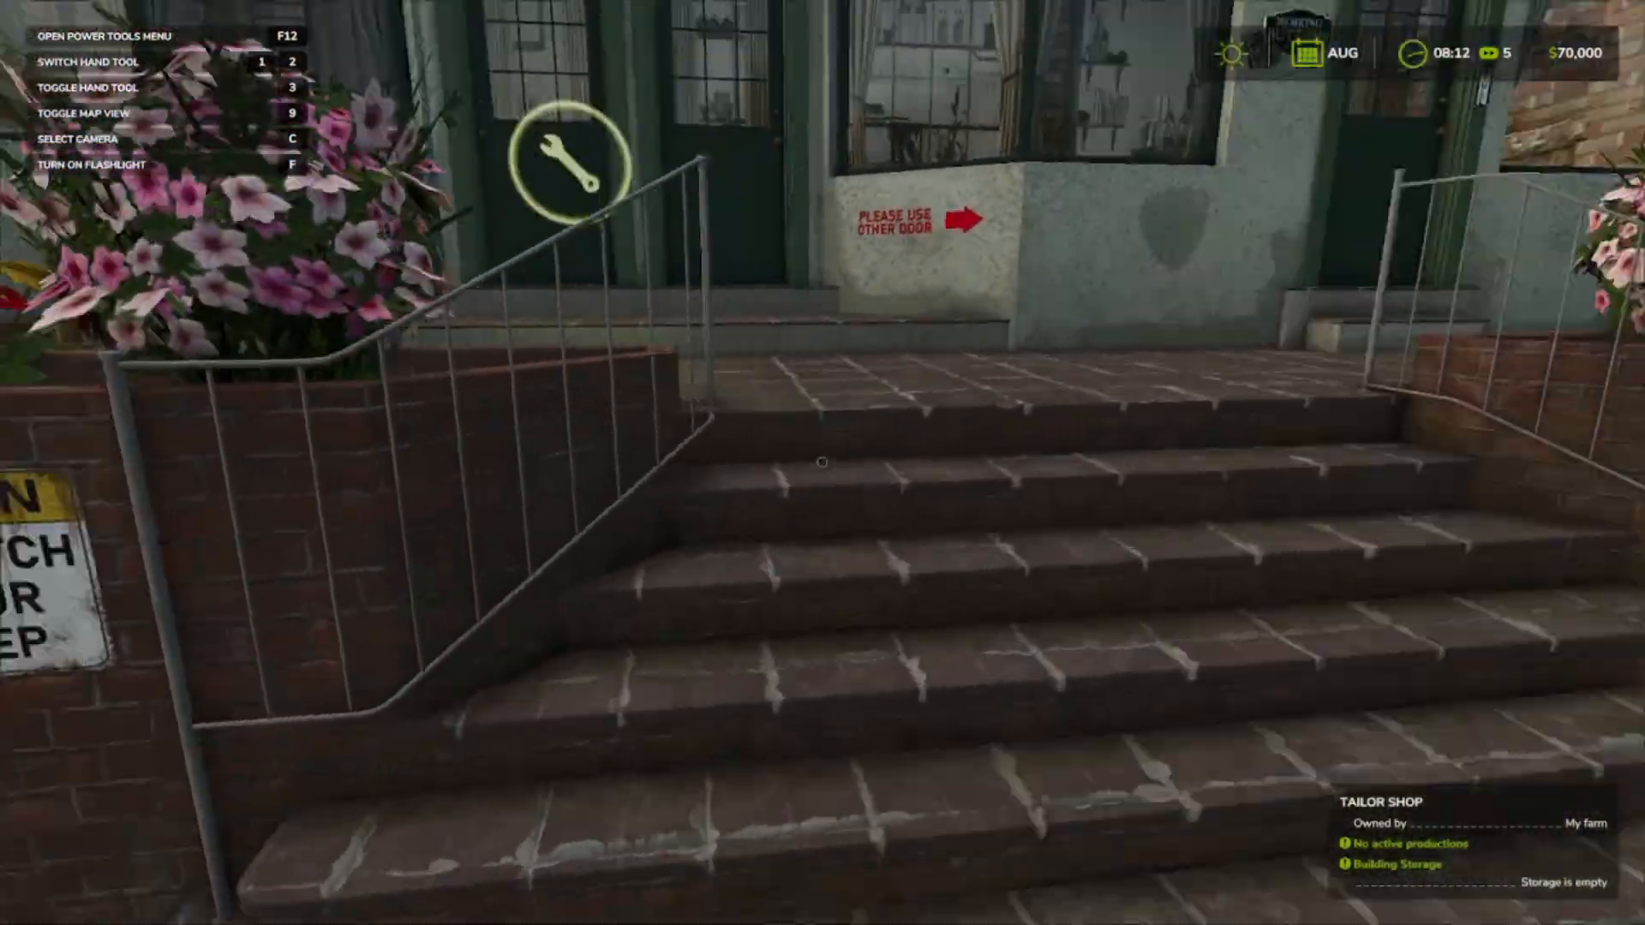
Open the production chains overview and activate Clothes production at the owned Tailor Shop
key(Escape)
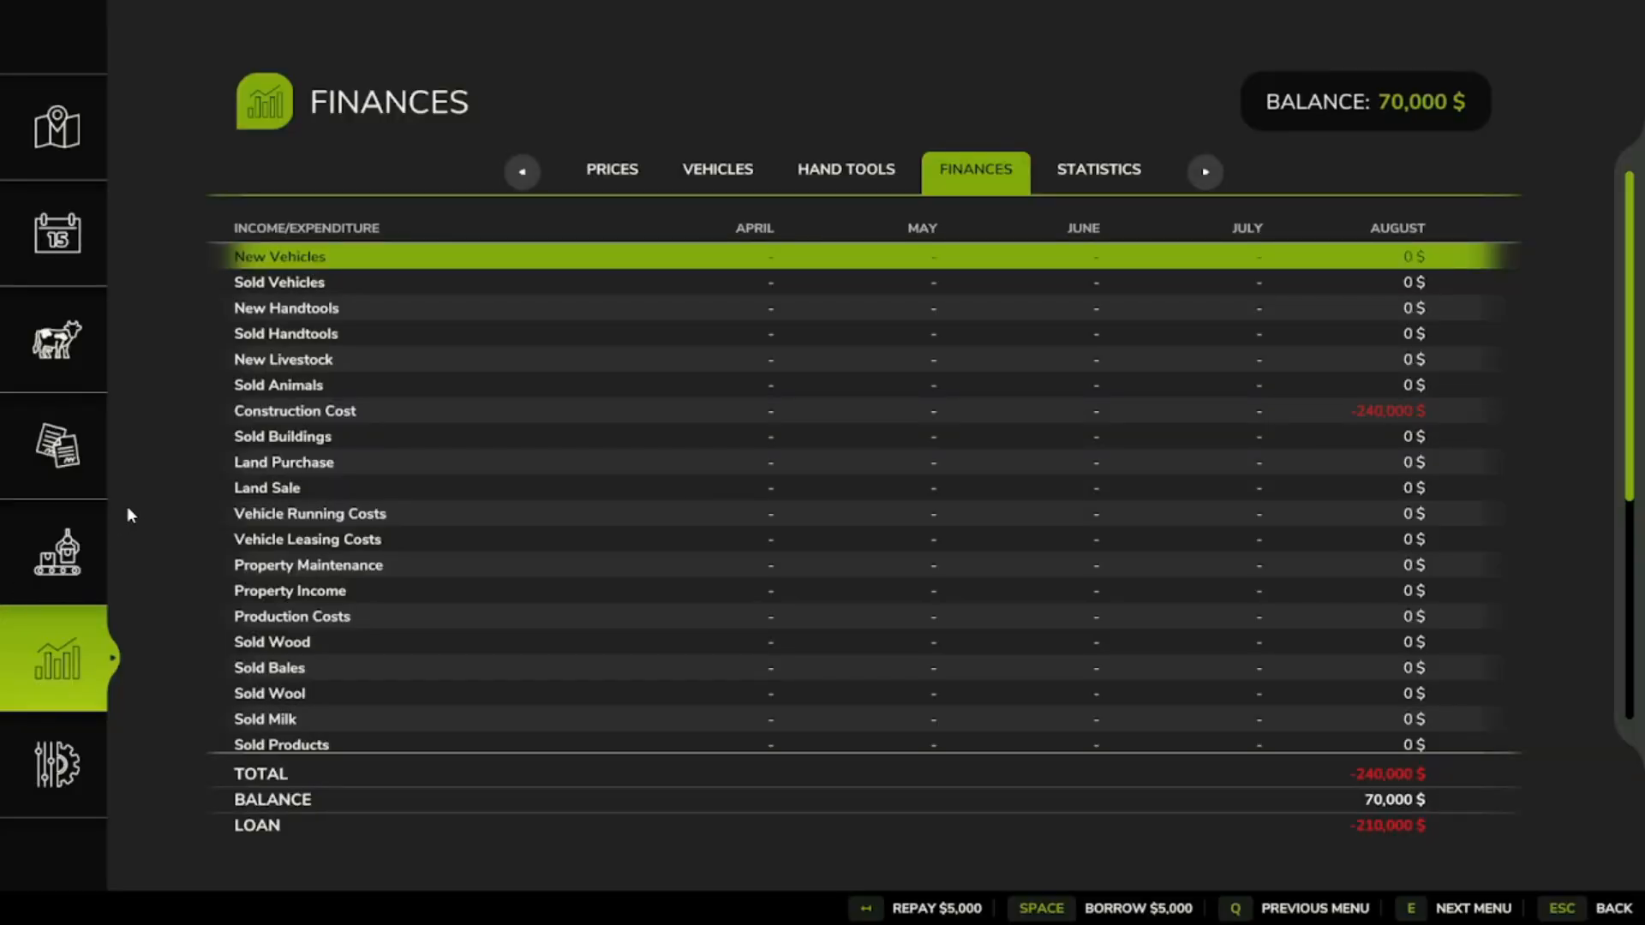
click(60, 572)
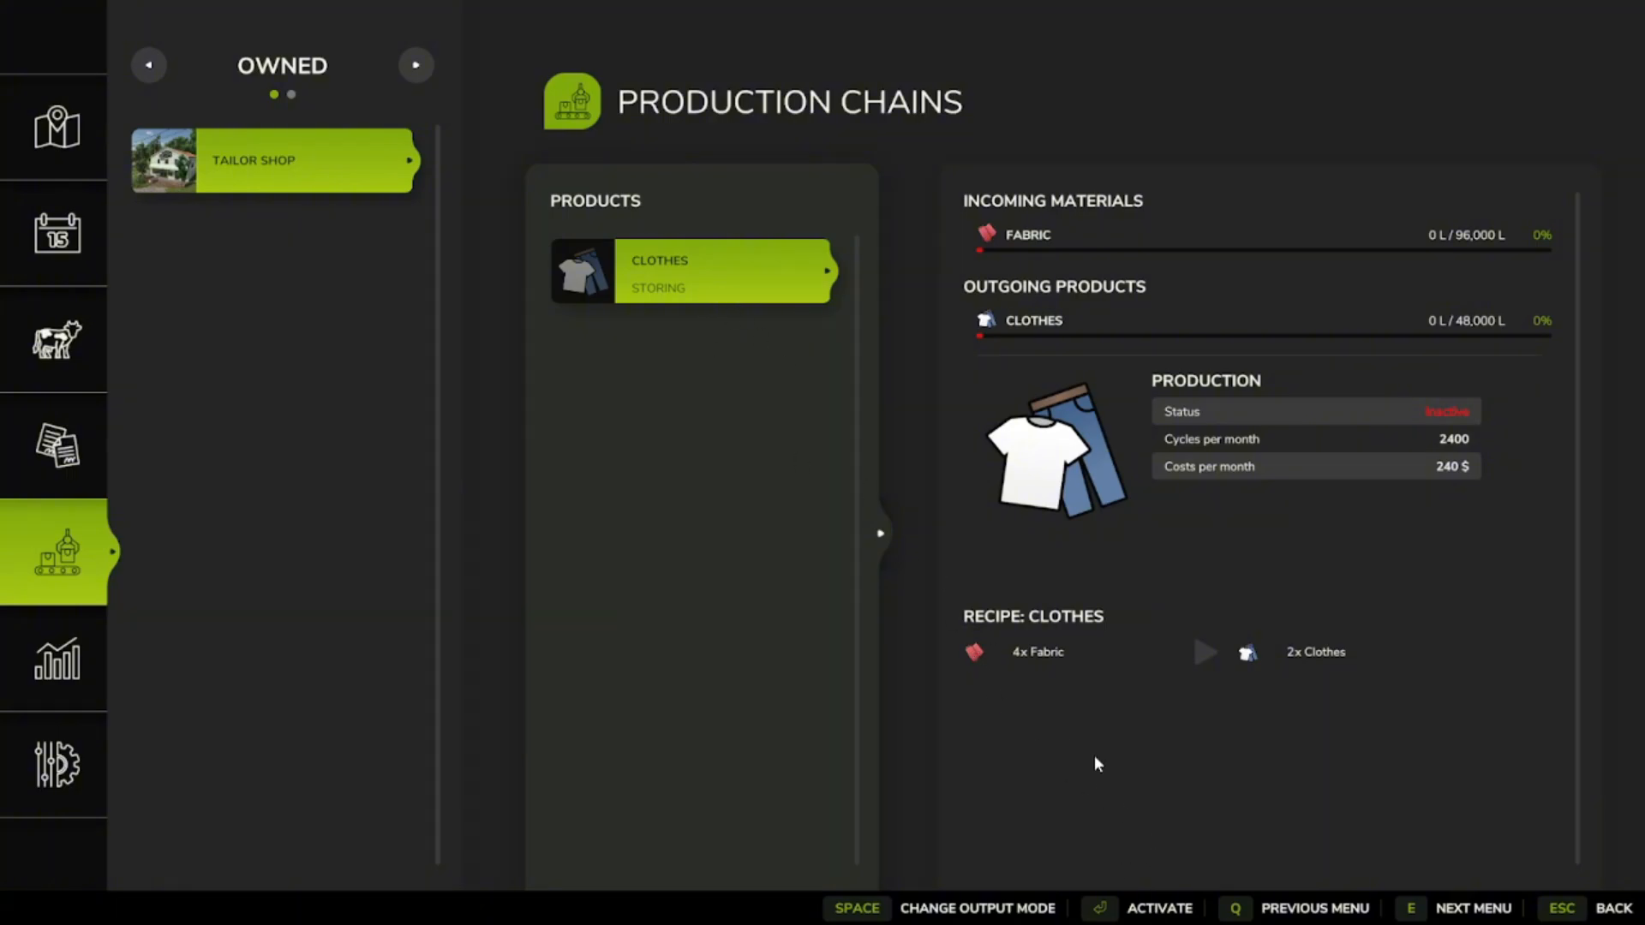
click(1150, 912)
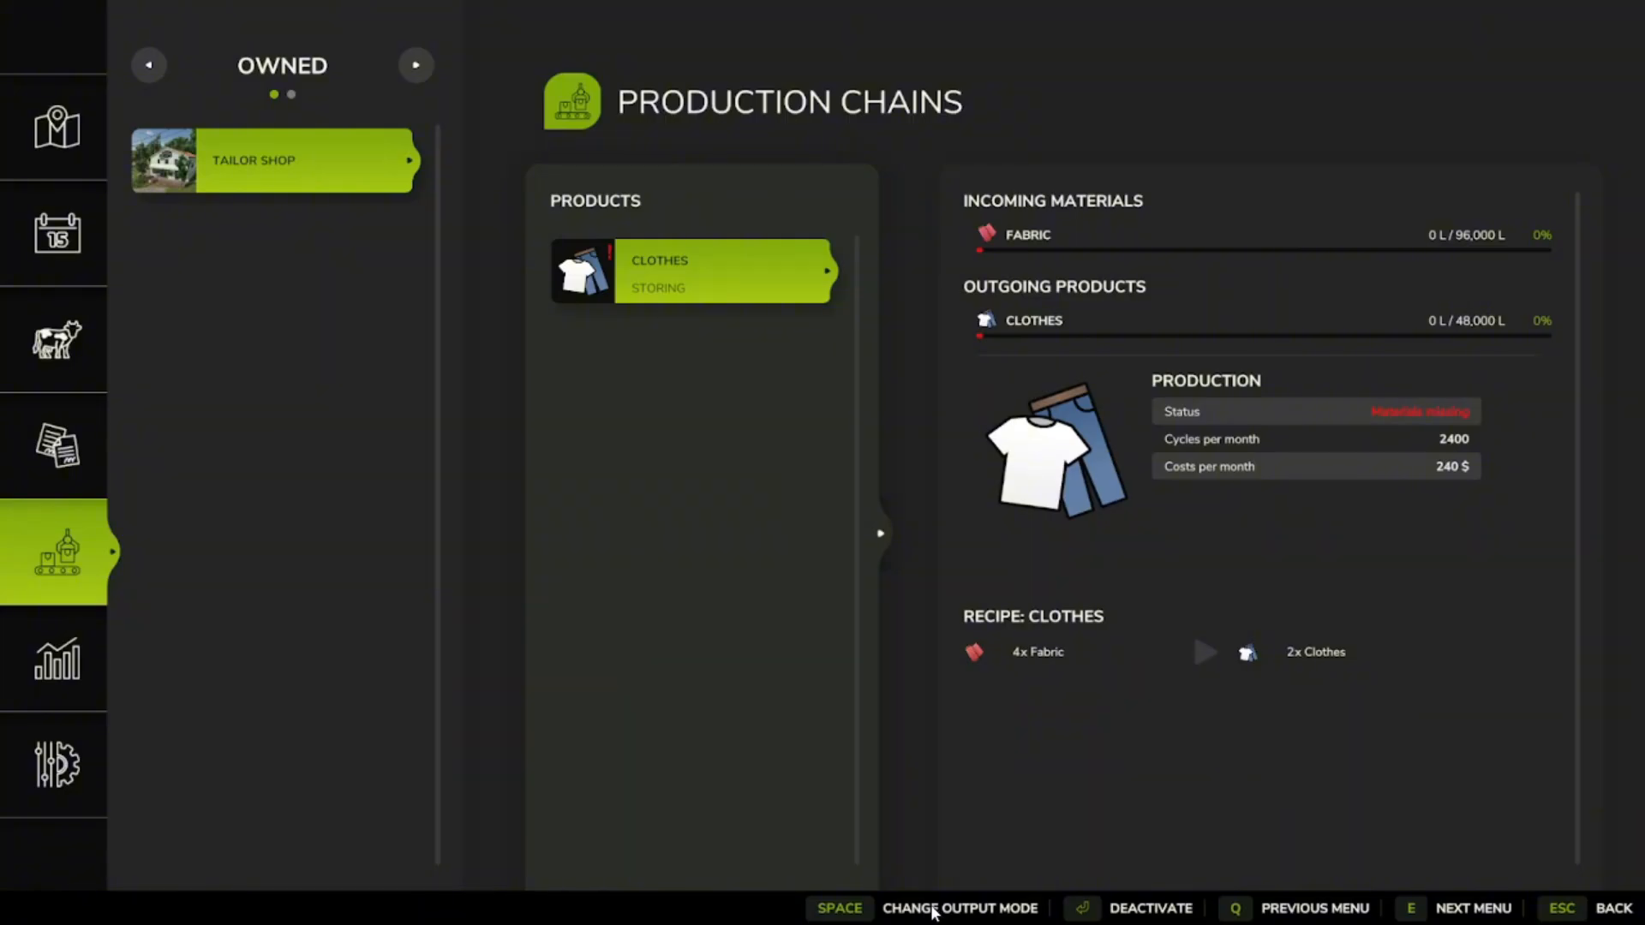
Cycle through the output modes for the Tailor Shop's Clothes product and return to the game
click(934, 910)
click(955, 911)
click(925, 910)
click(1002, 913)
click(939, 910)
click(923, 911)
key(Escape)
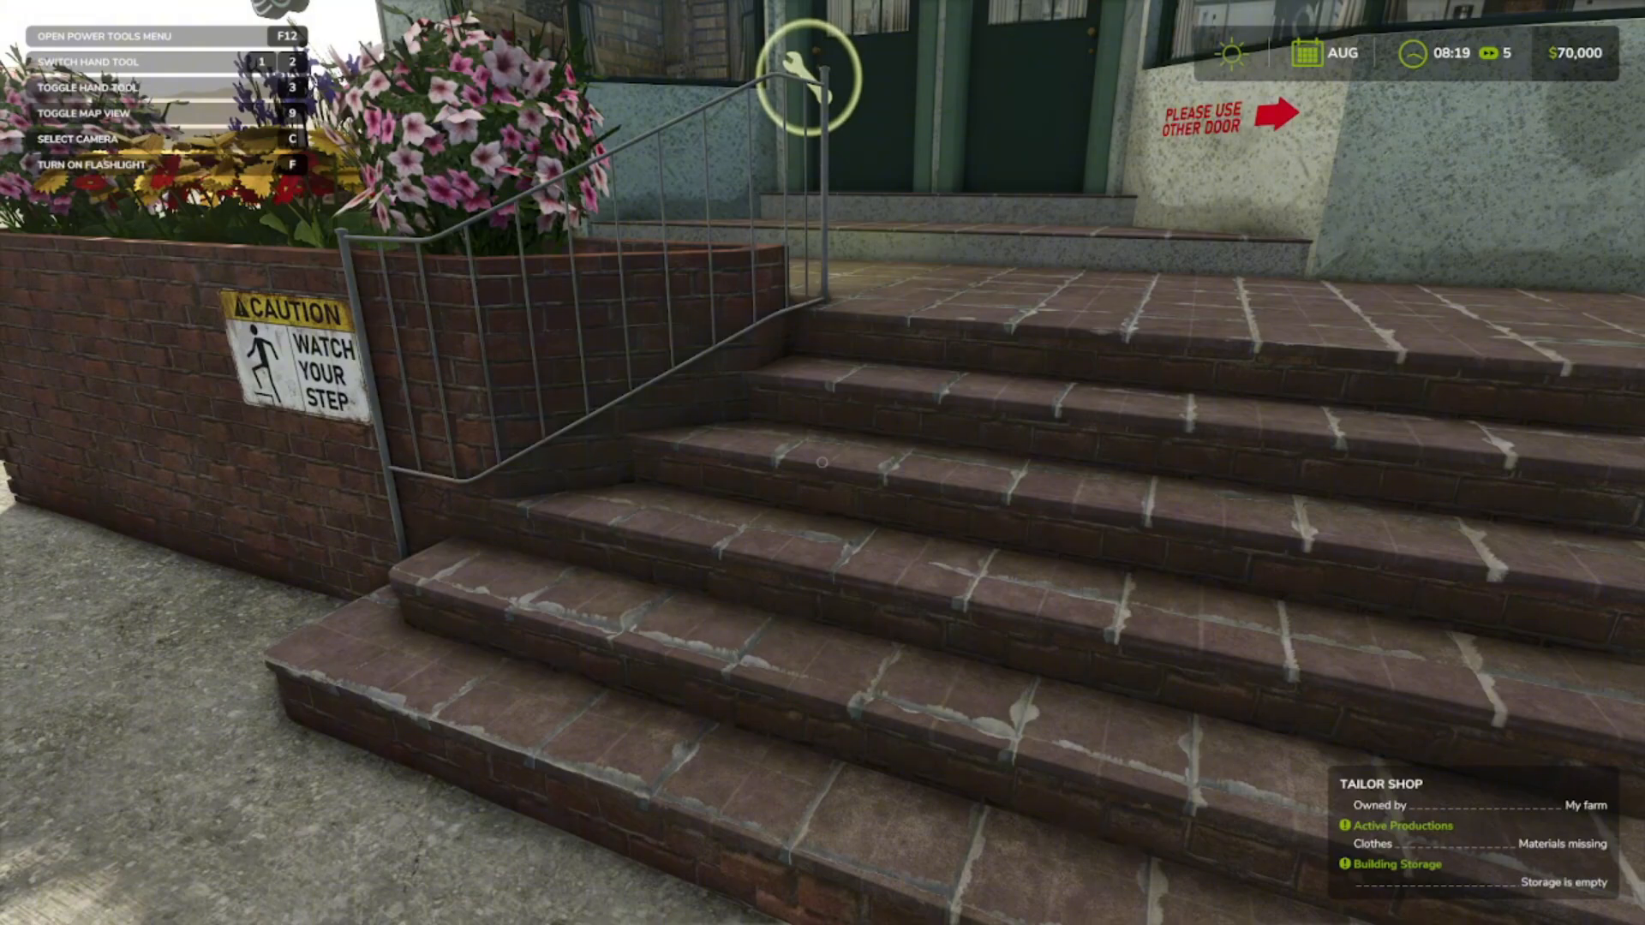
Walk past the front planter to look along the Tailor Shop's side at the unloading marker and striped zones
key(a)
key(a)
key(w)
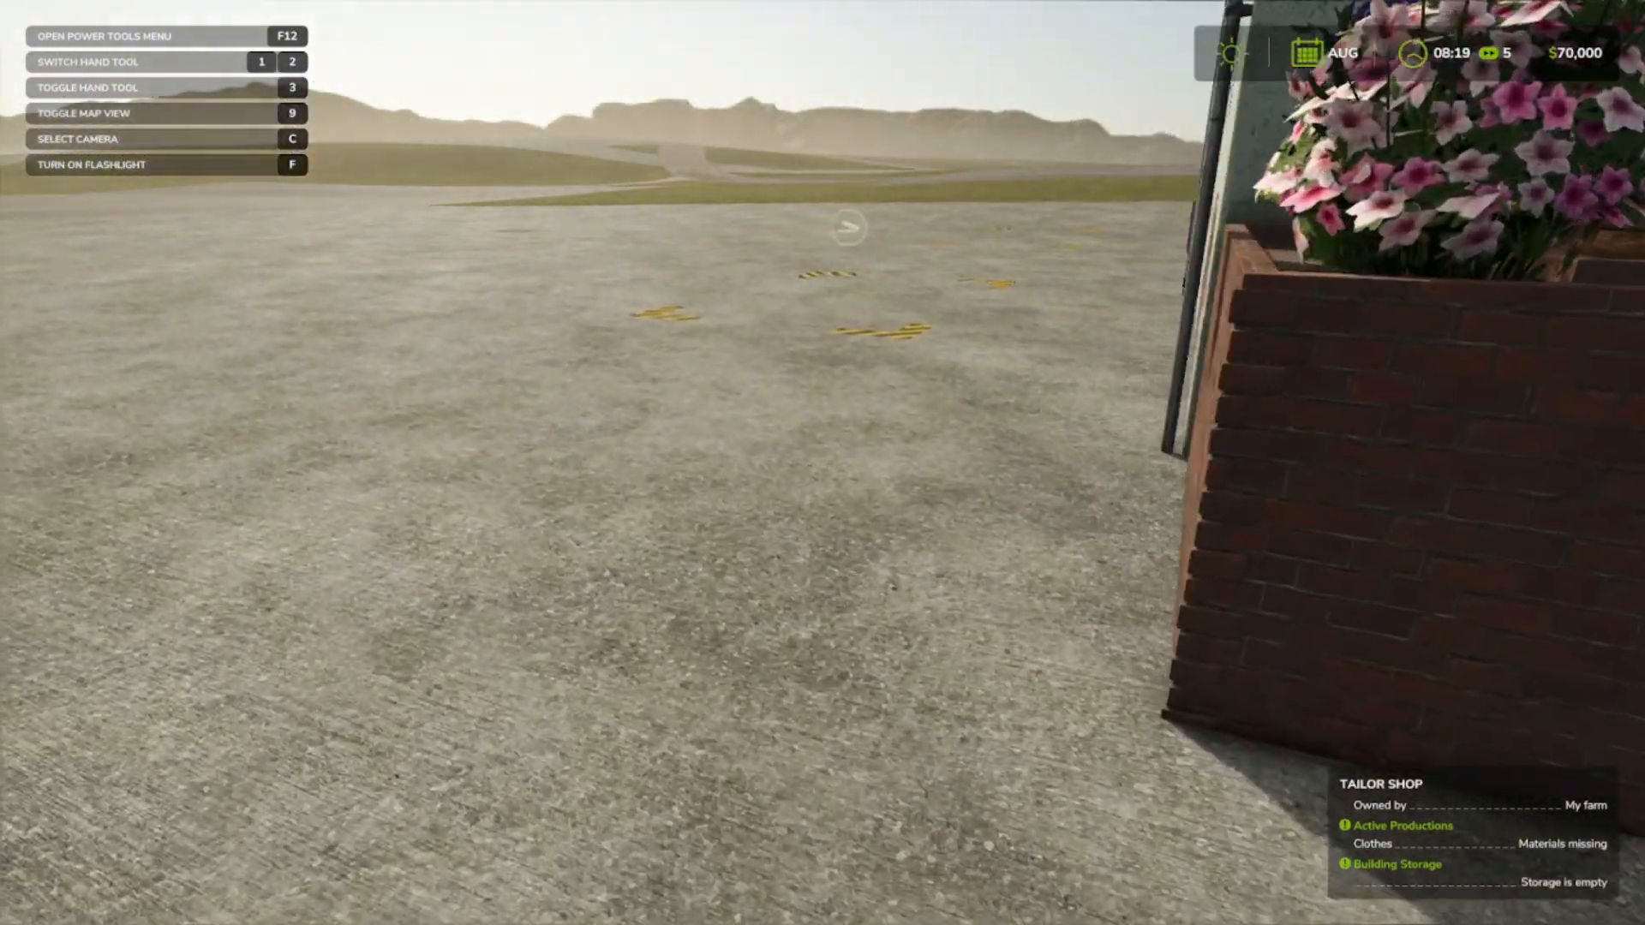
key(w)
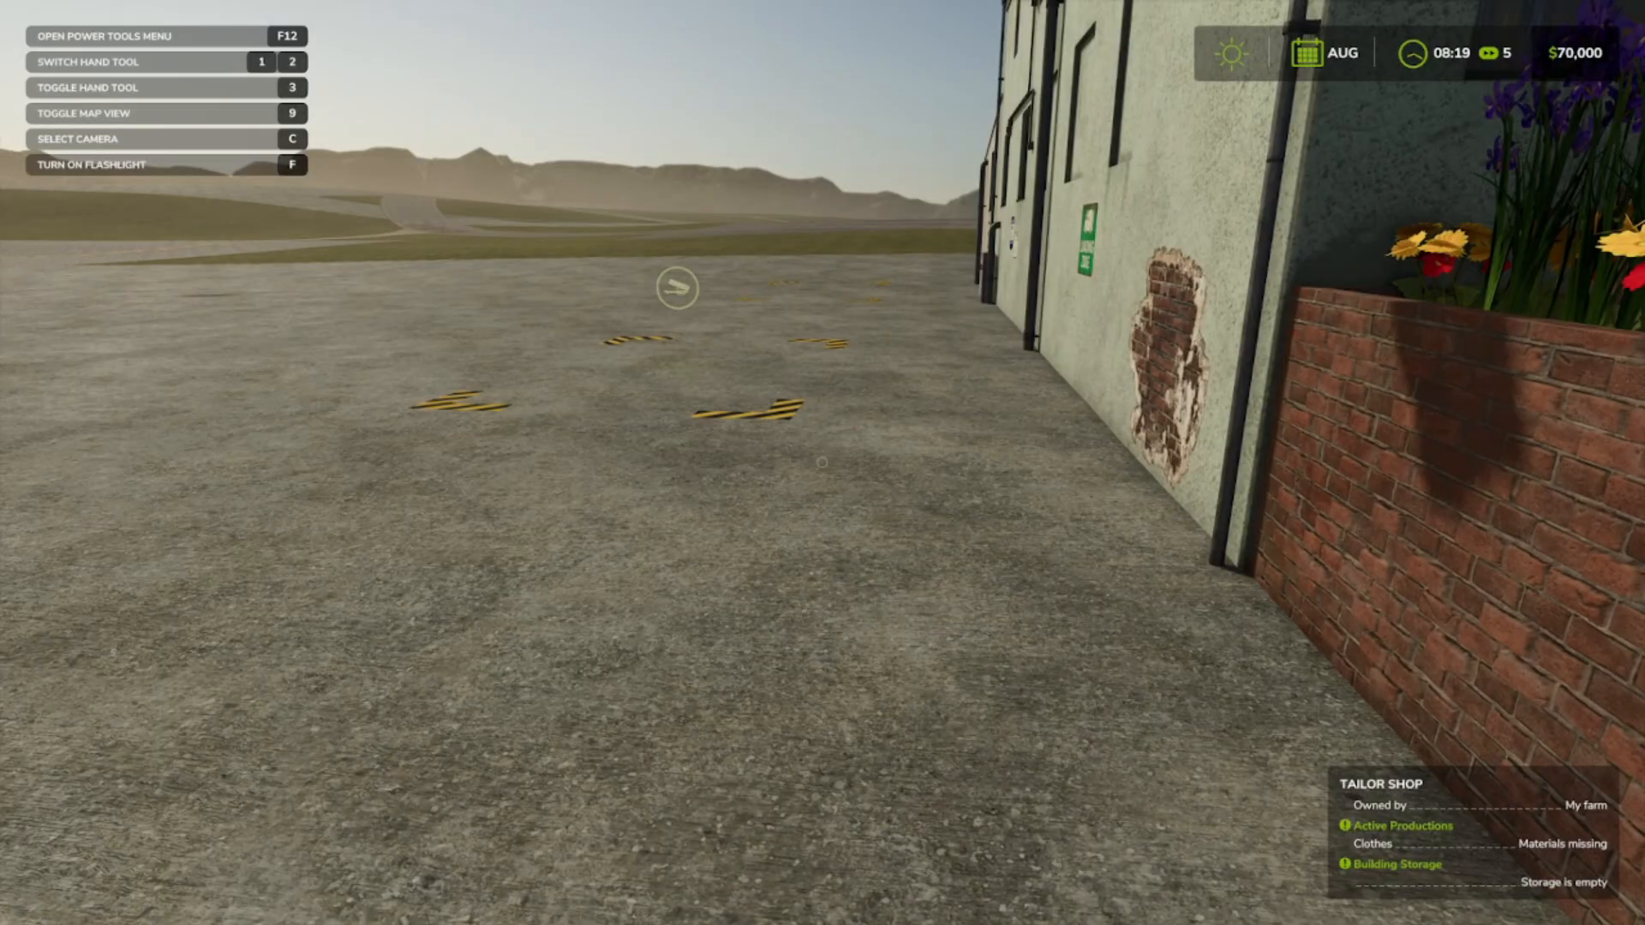
Back away from the Tailor Shop and examine the whole building from its front and side
key(s)
key(d)
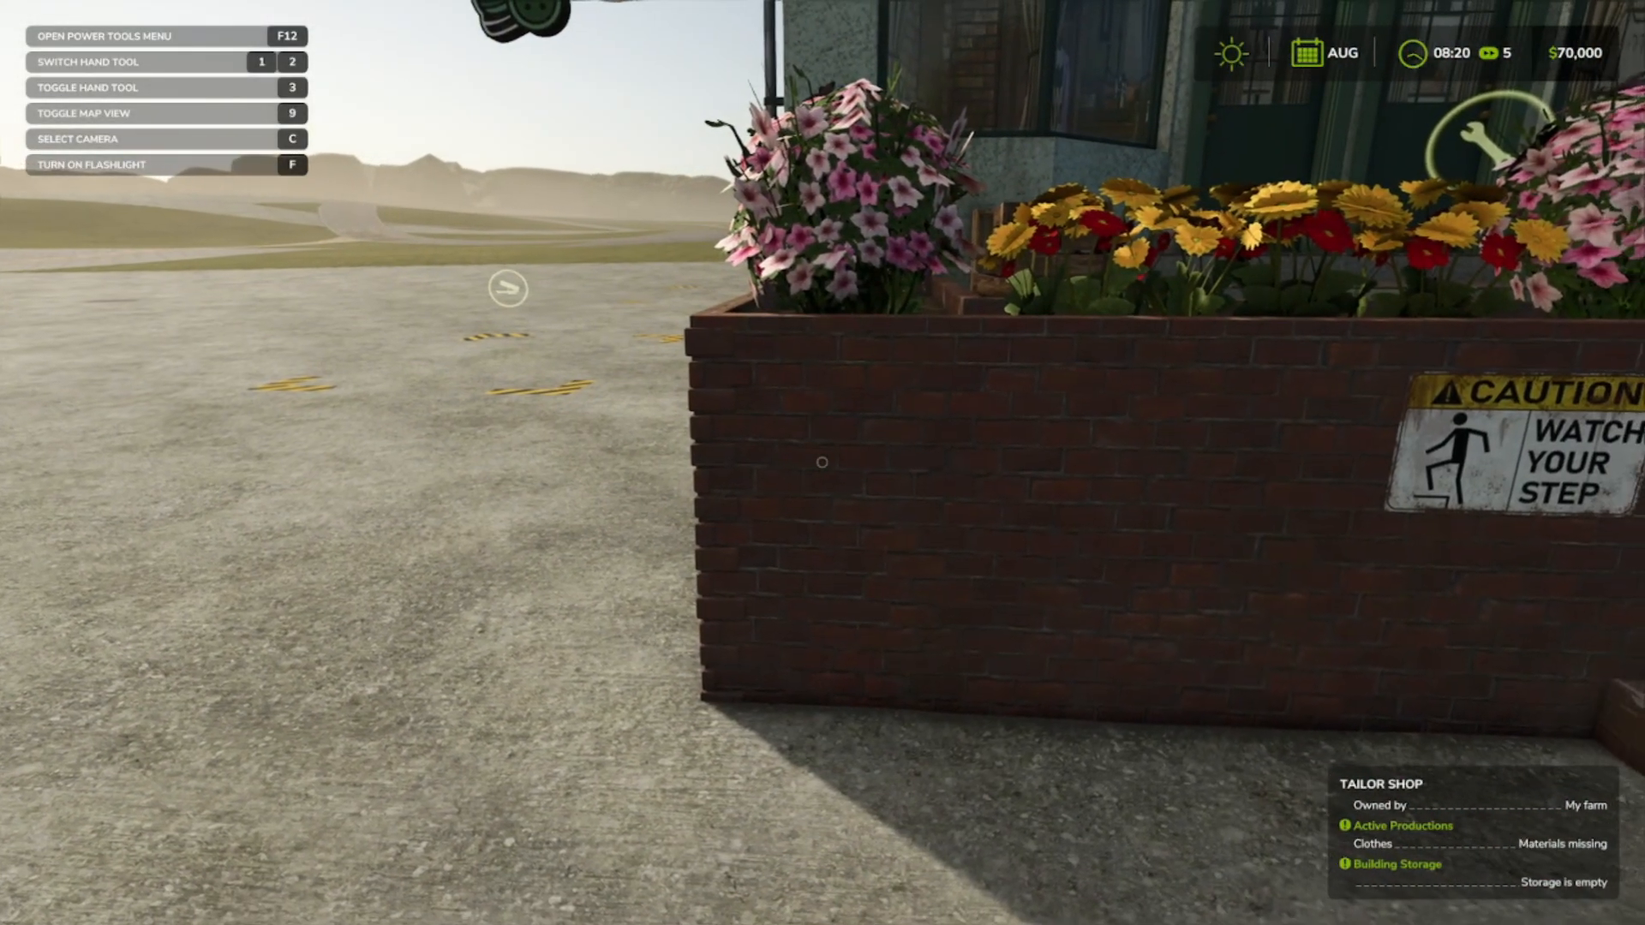
key(s)
key(d)
key(s)
key(a)
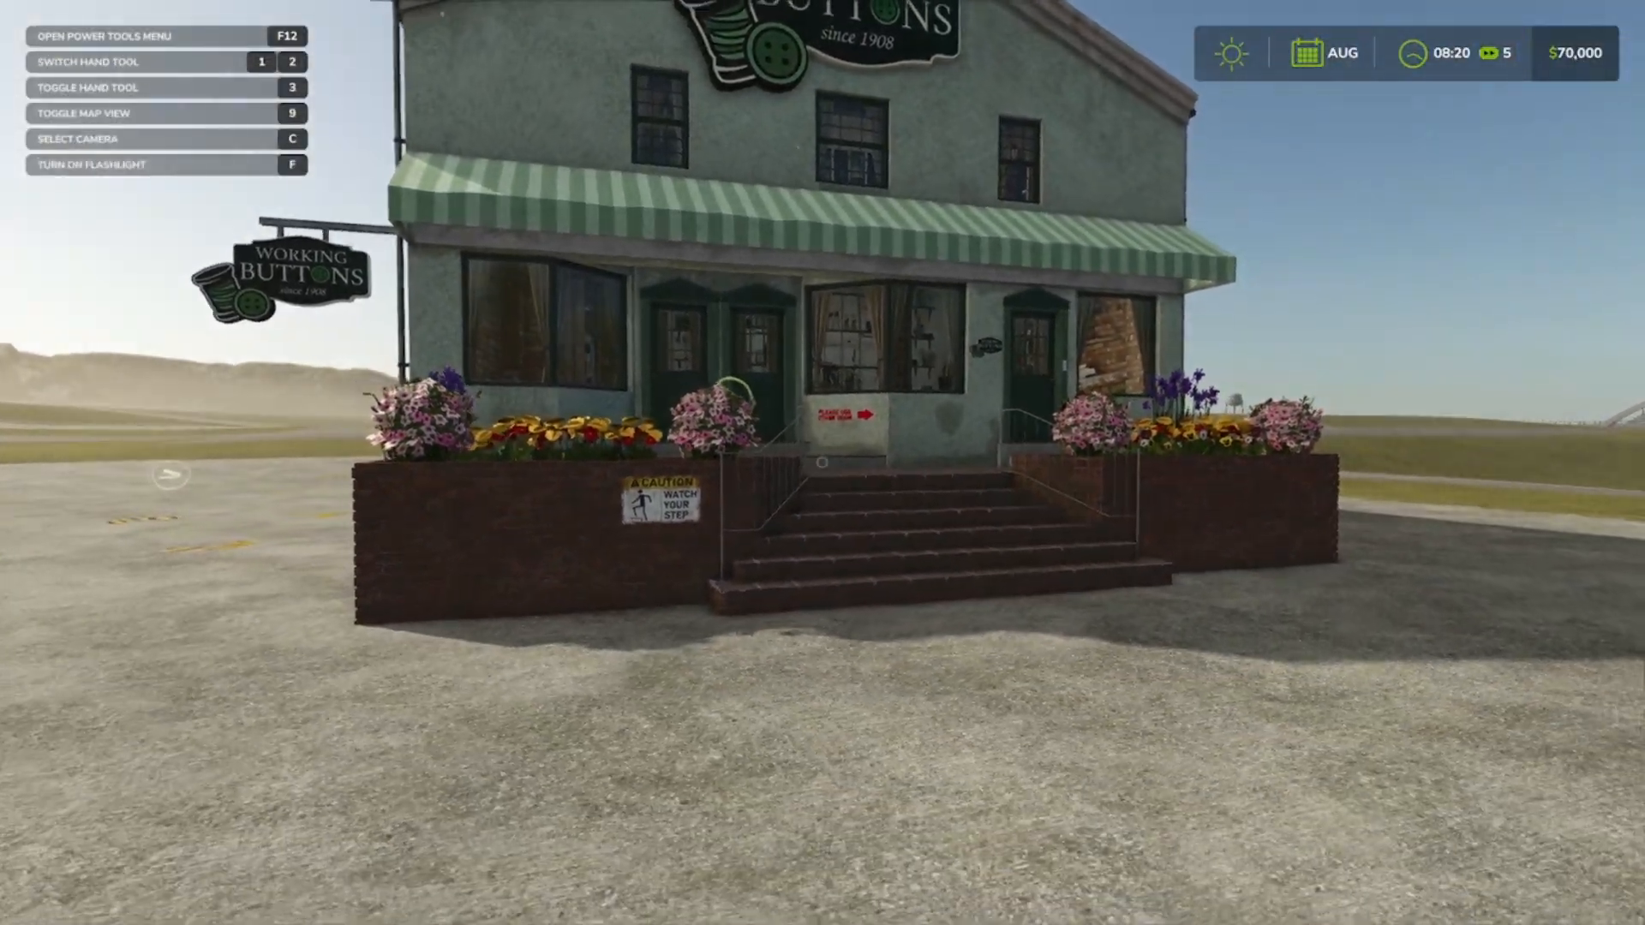
key(s)
key(a)
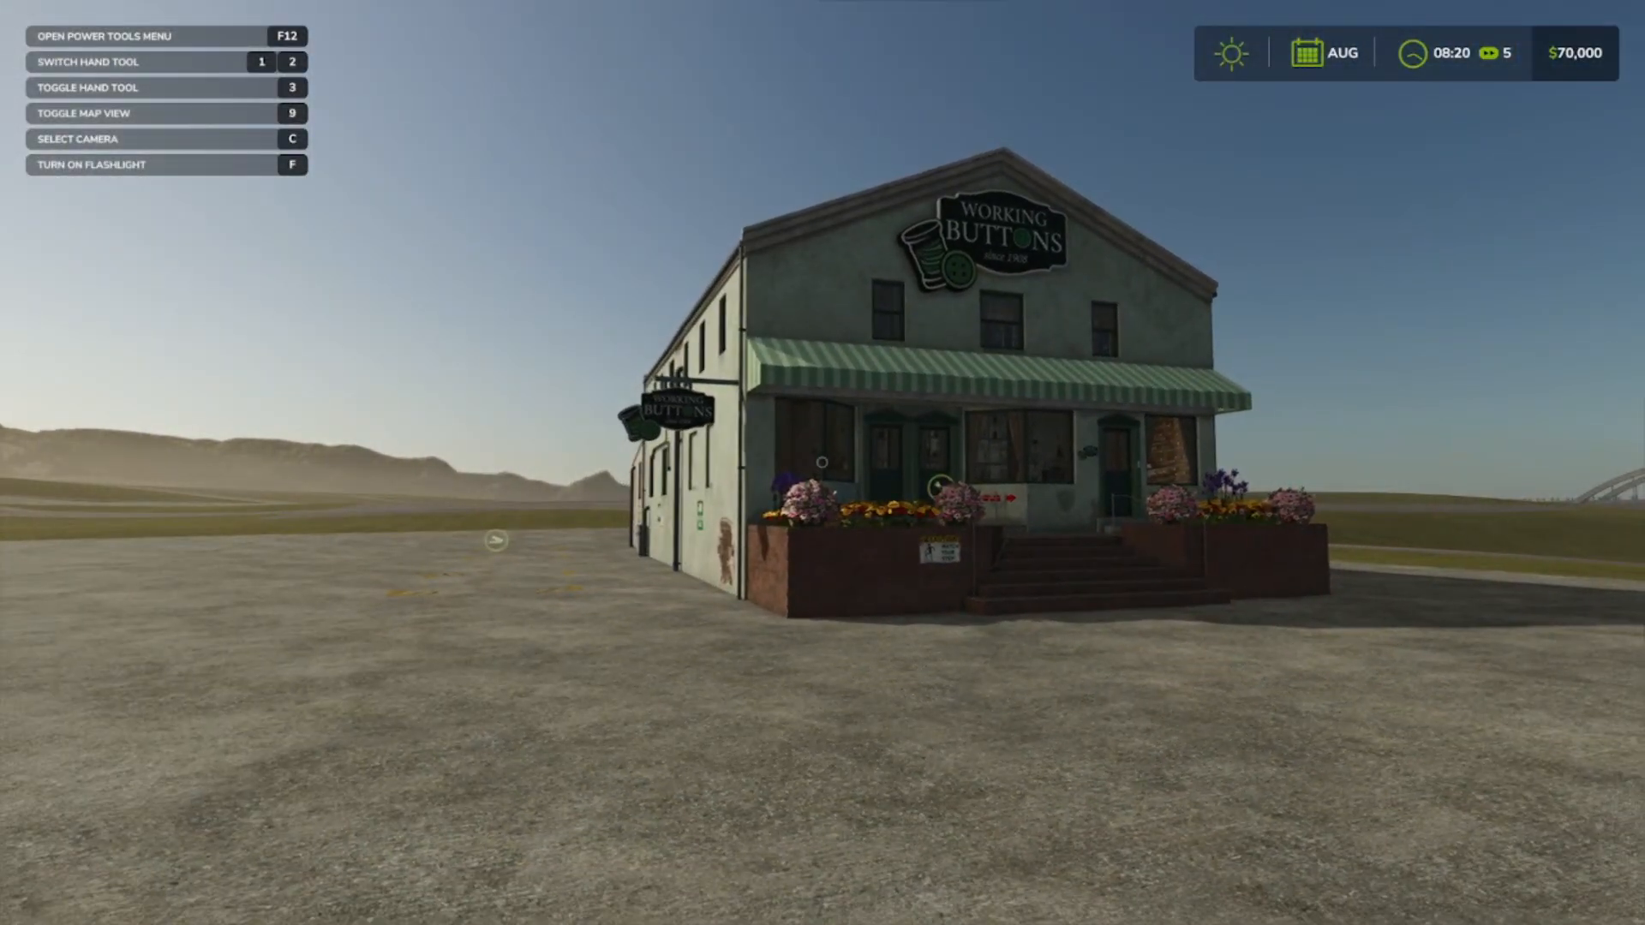
key(a)
key(w)
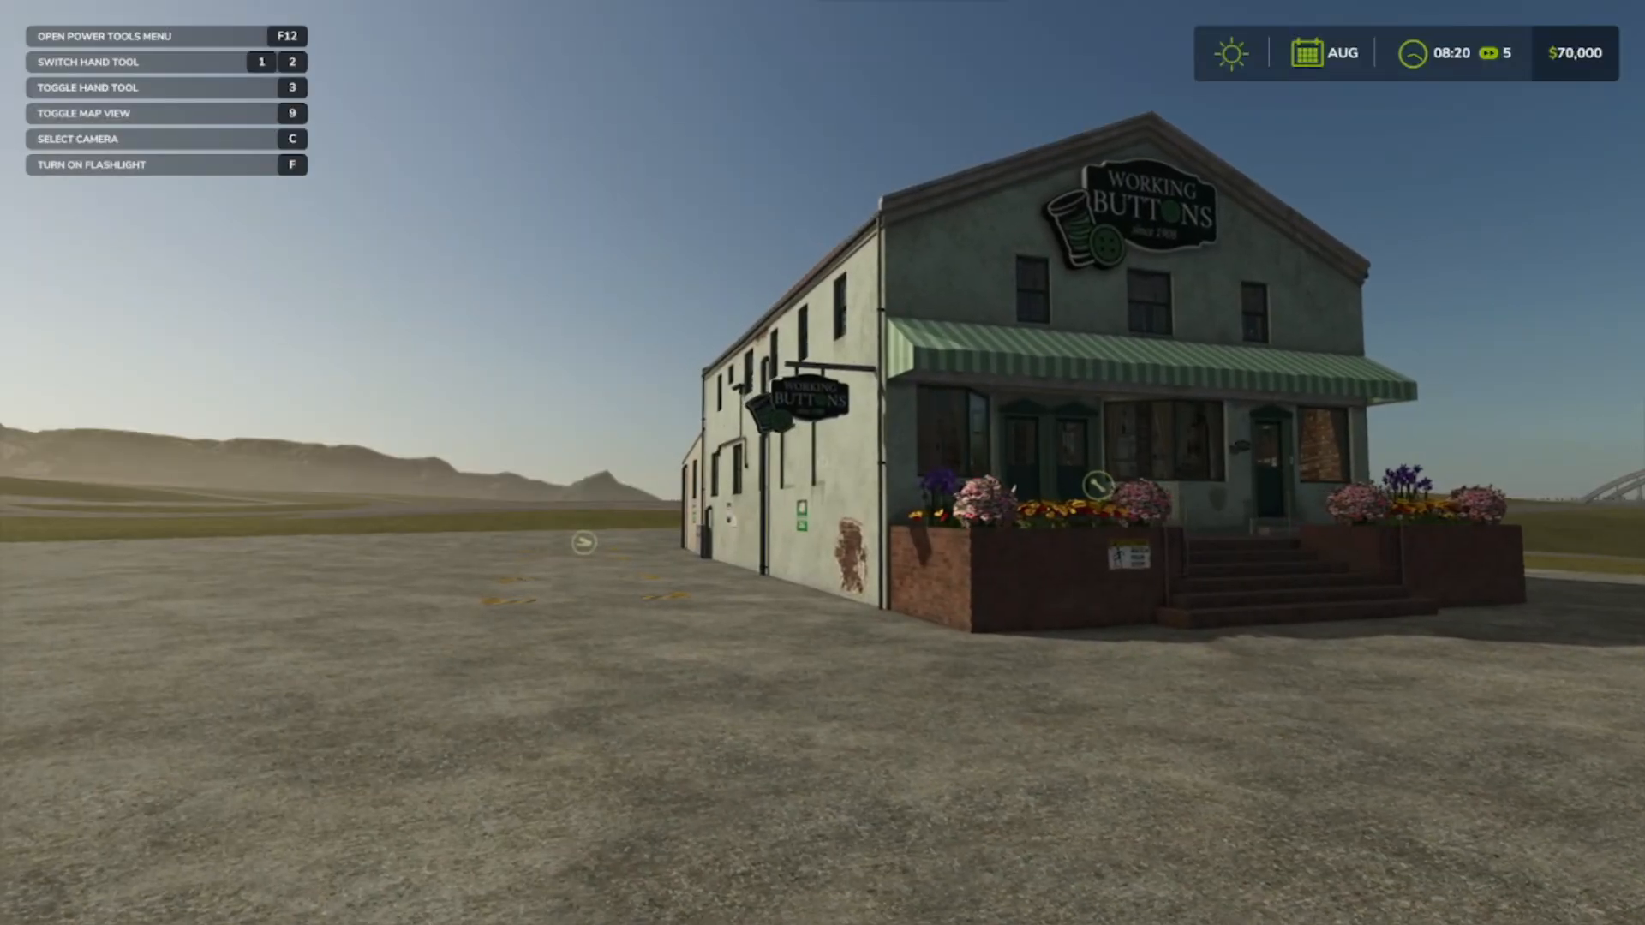
key(a)
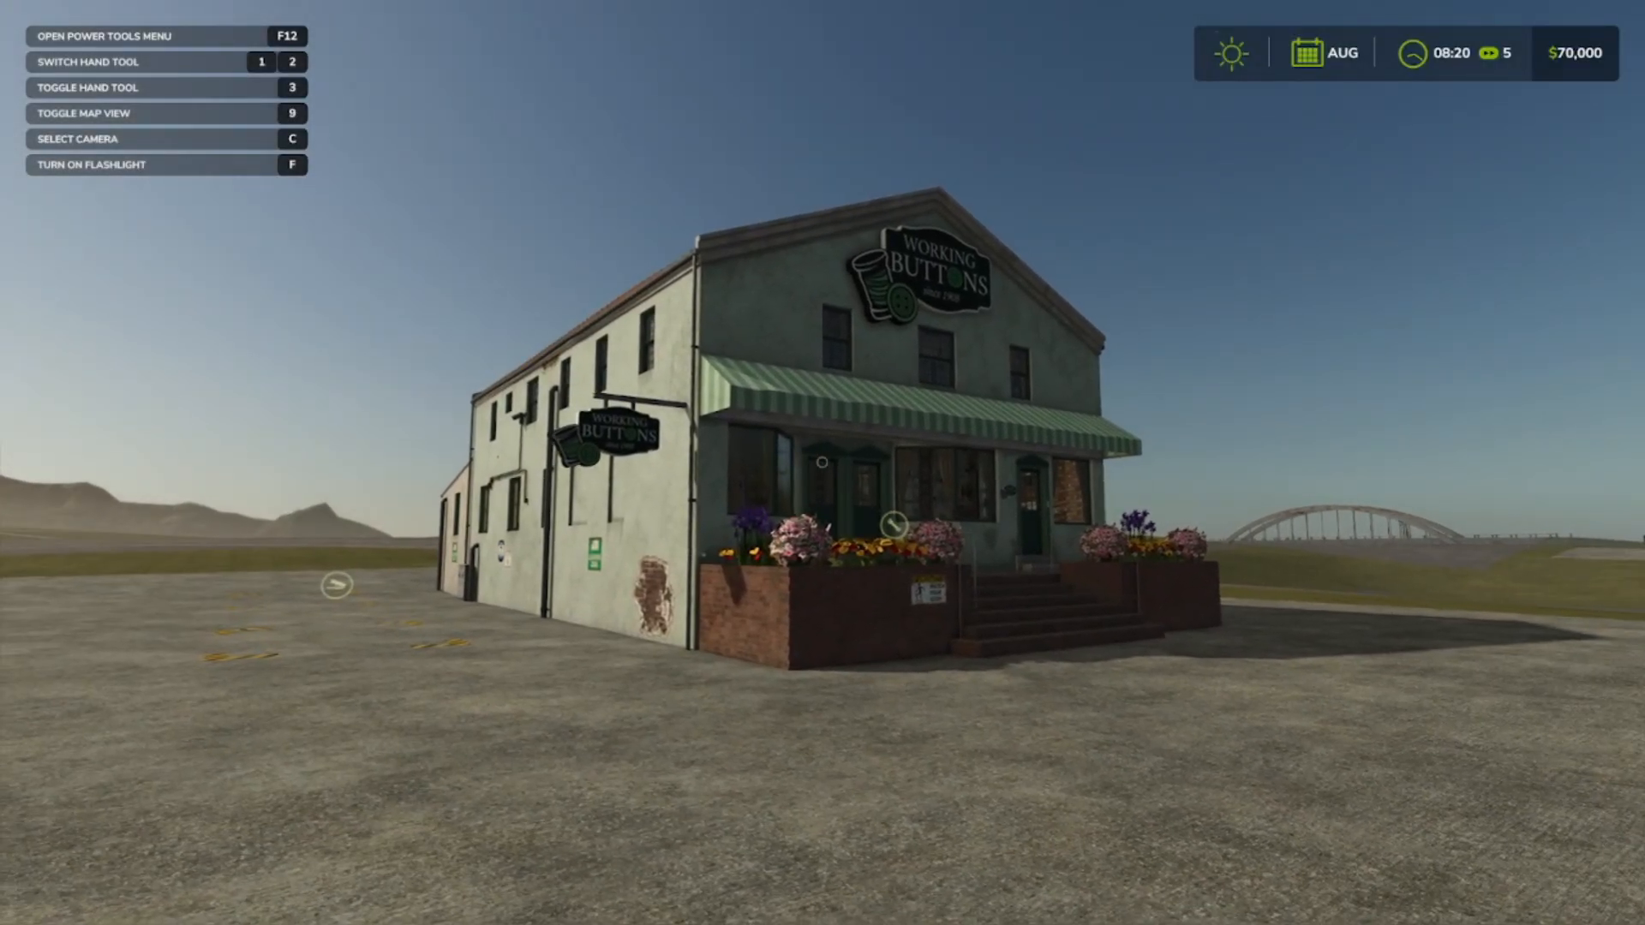